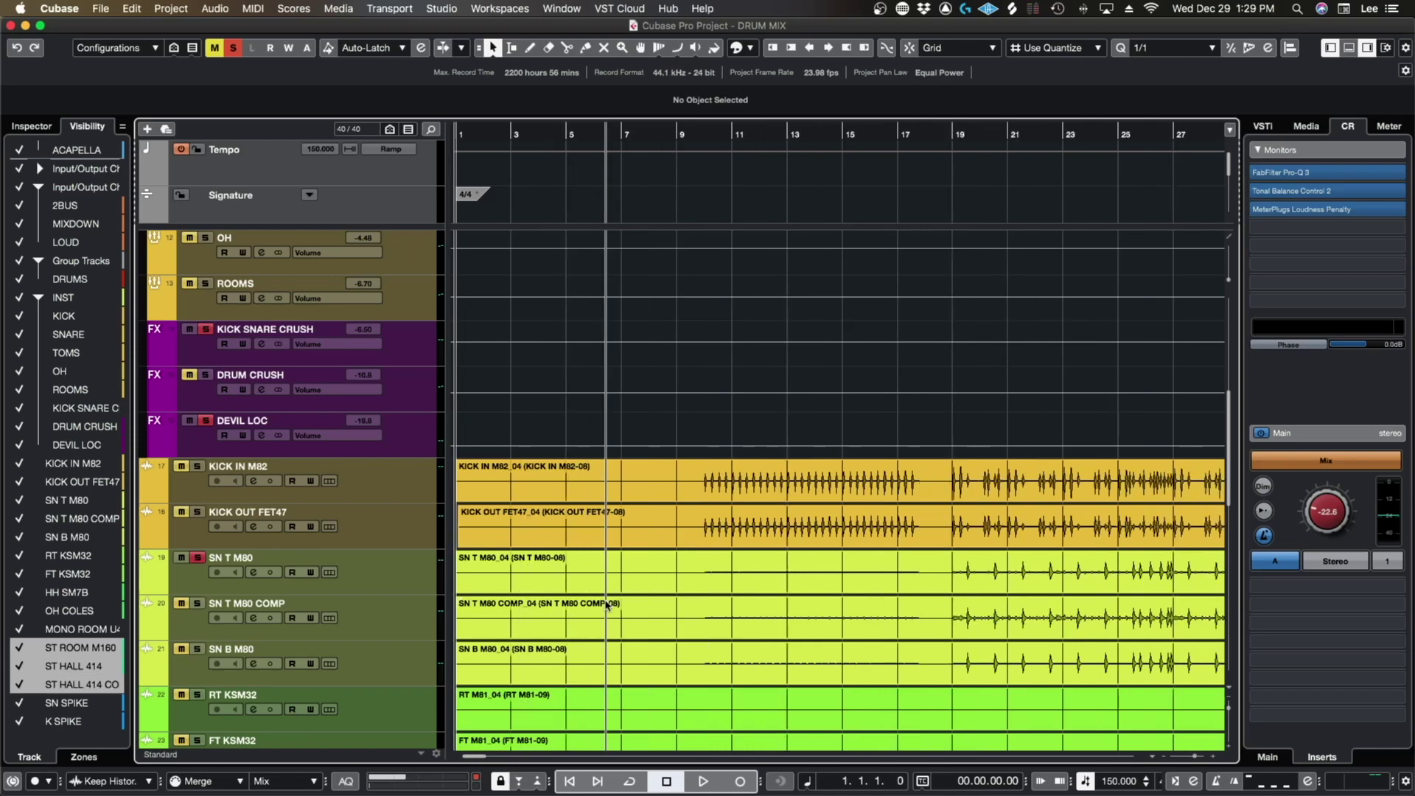
# Step: Turn off solo on the SN T M80 snare track so every drum track plays
pyautogui.scroll(-2, 605, 605)
pyautogui.scroll(-4, 606, 604)
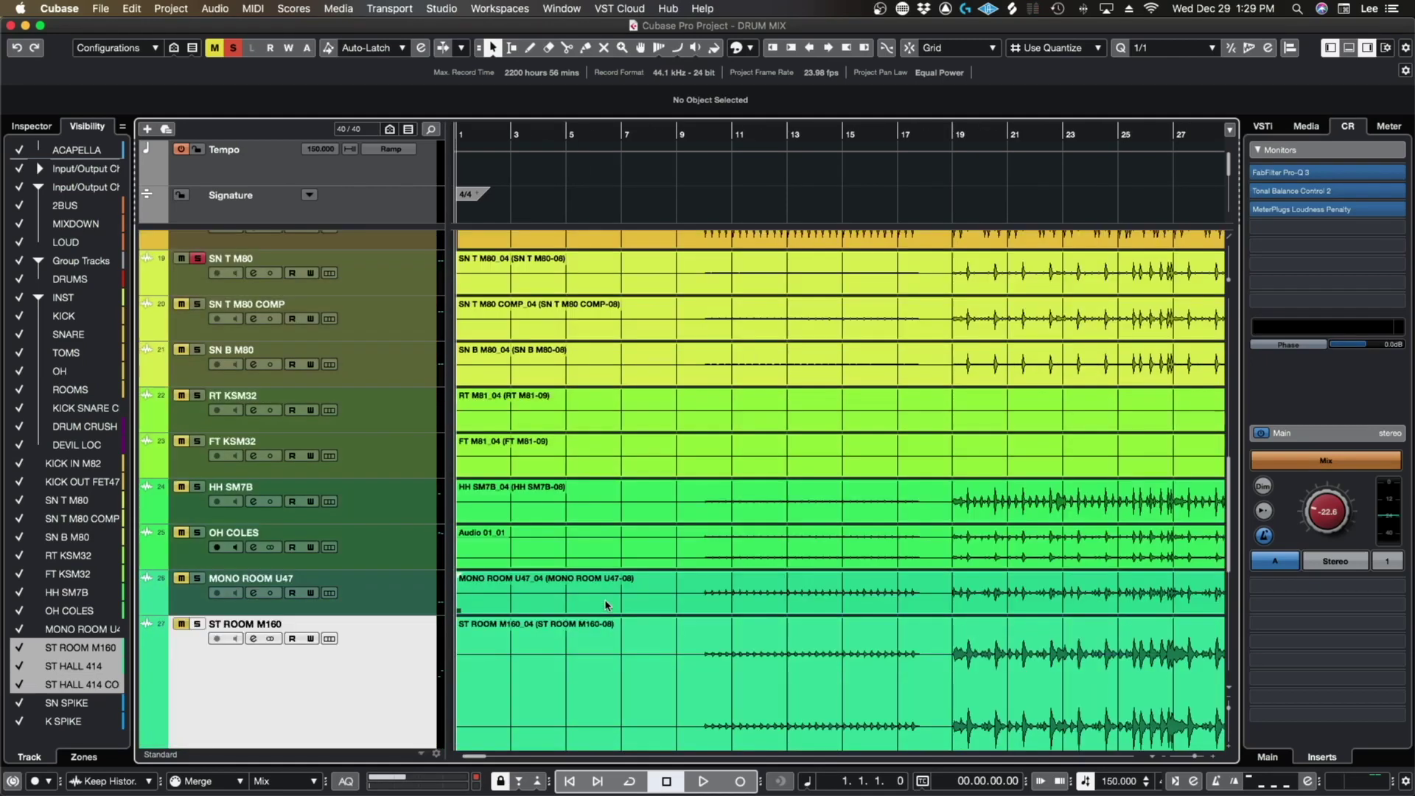
pyautogui.click(197, 259)
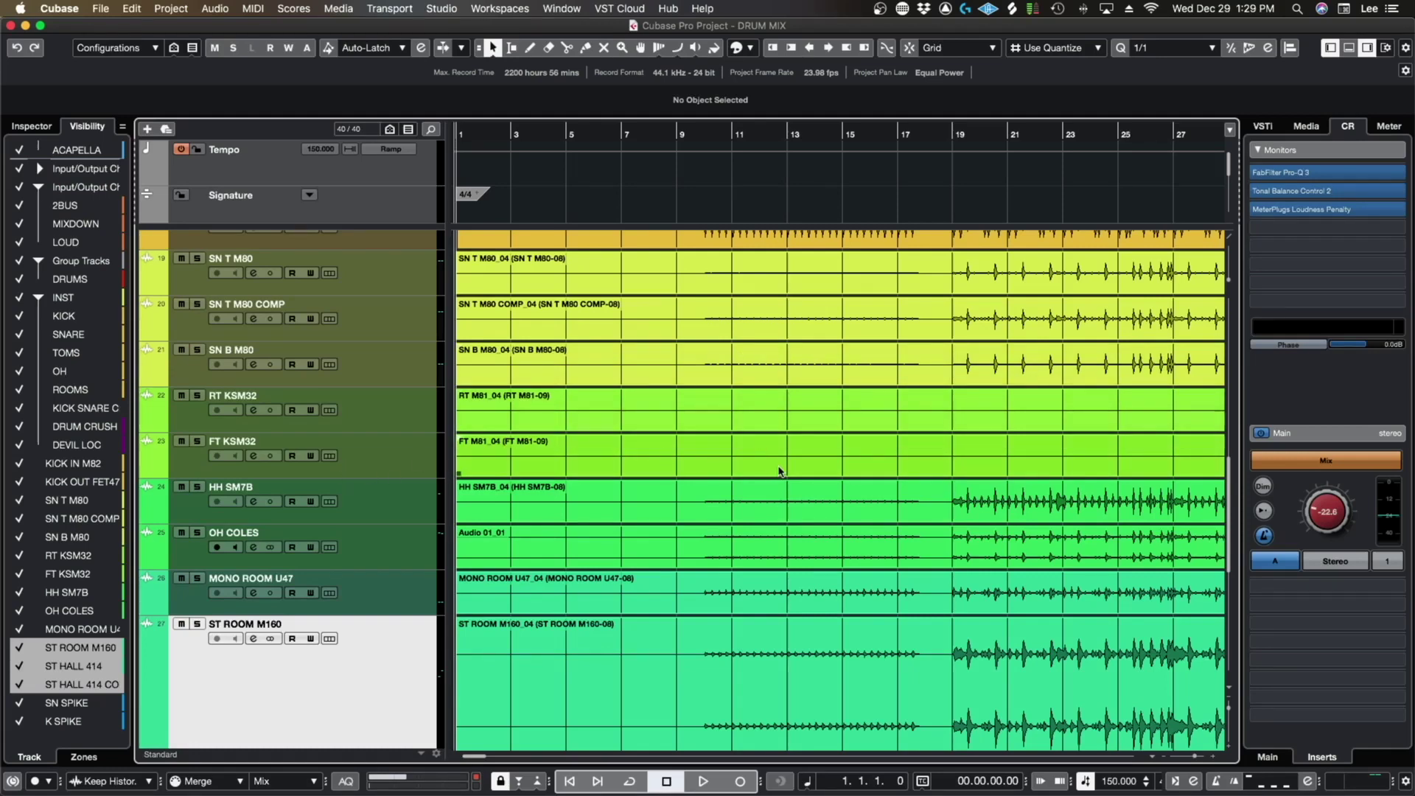
# Step: Examine the KICK IN M82 and KICK OUT FET47 waveforms around bar 10 at close range
pyautogui.moveTo(3, 578)
pyautogui.scroll(8, 898, 439)
pyautogui.scroll(-2, 897, 439)
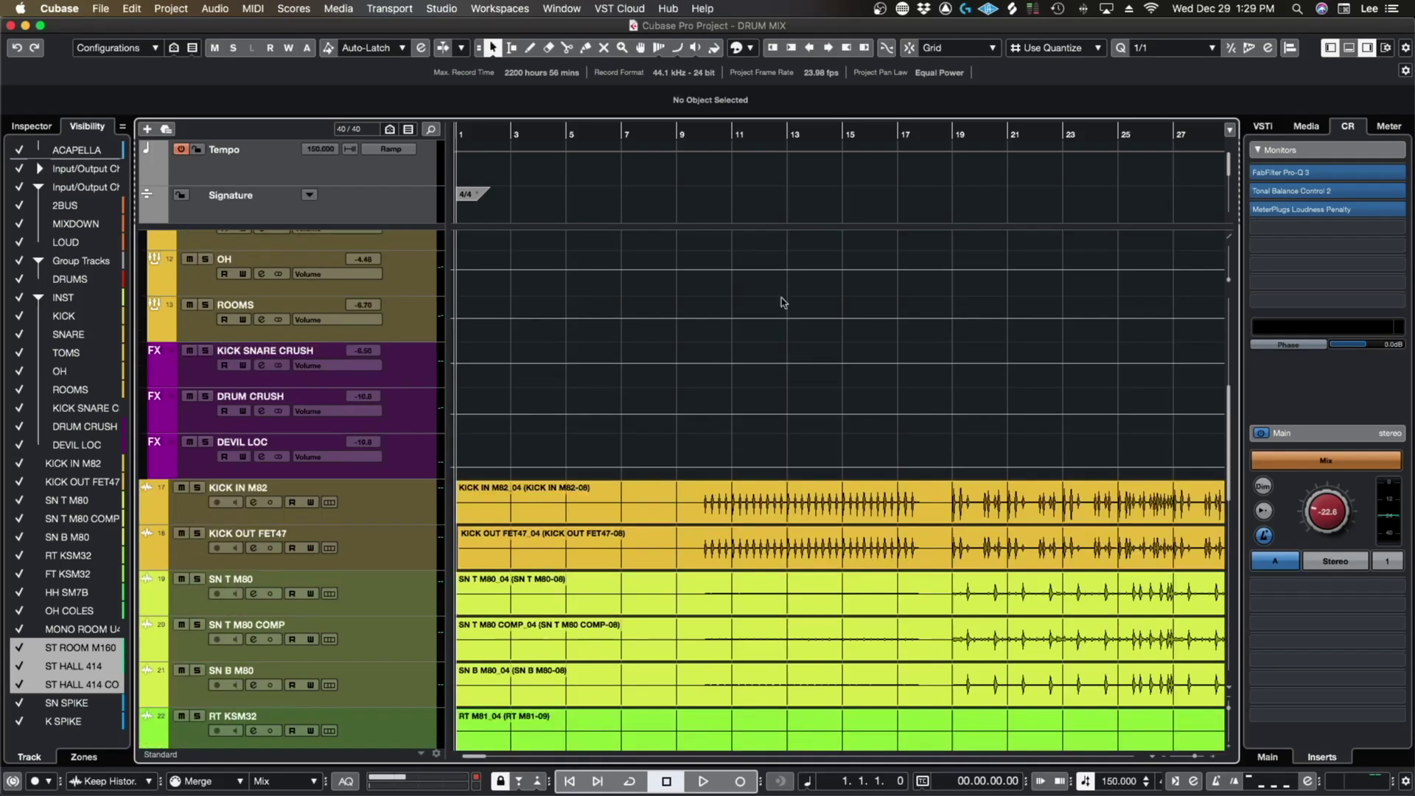
pyautogui.moveTo(695, 130); pyautogui.dragTo(784, 545)
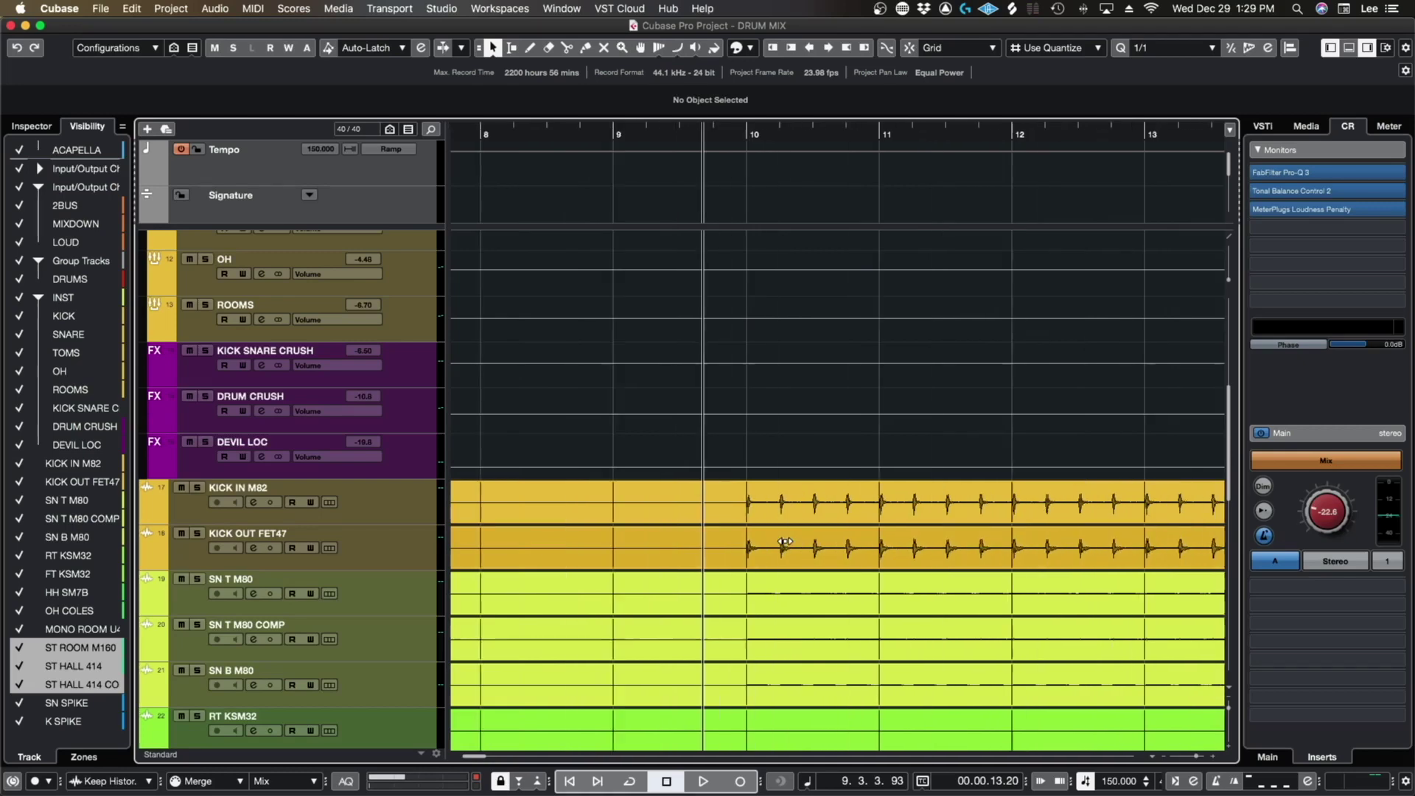
pyautogui.scroll(5, 783, 545)
pyautogui.scroll(8, 784, 545)
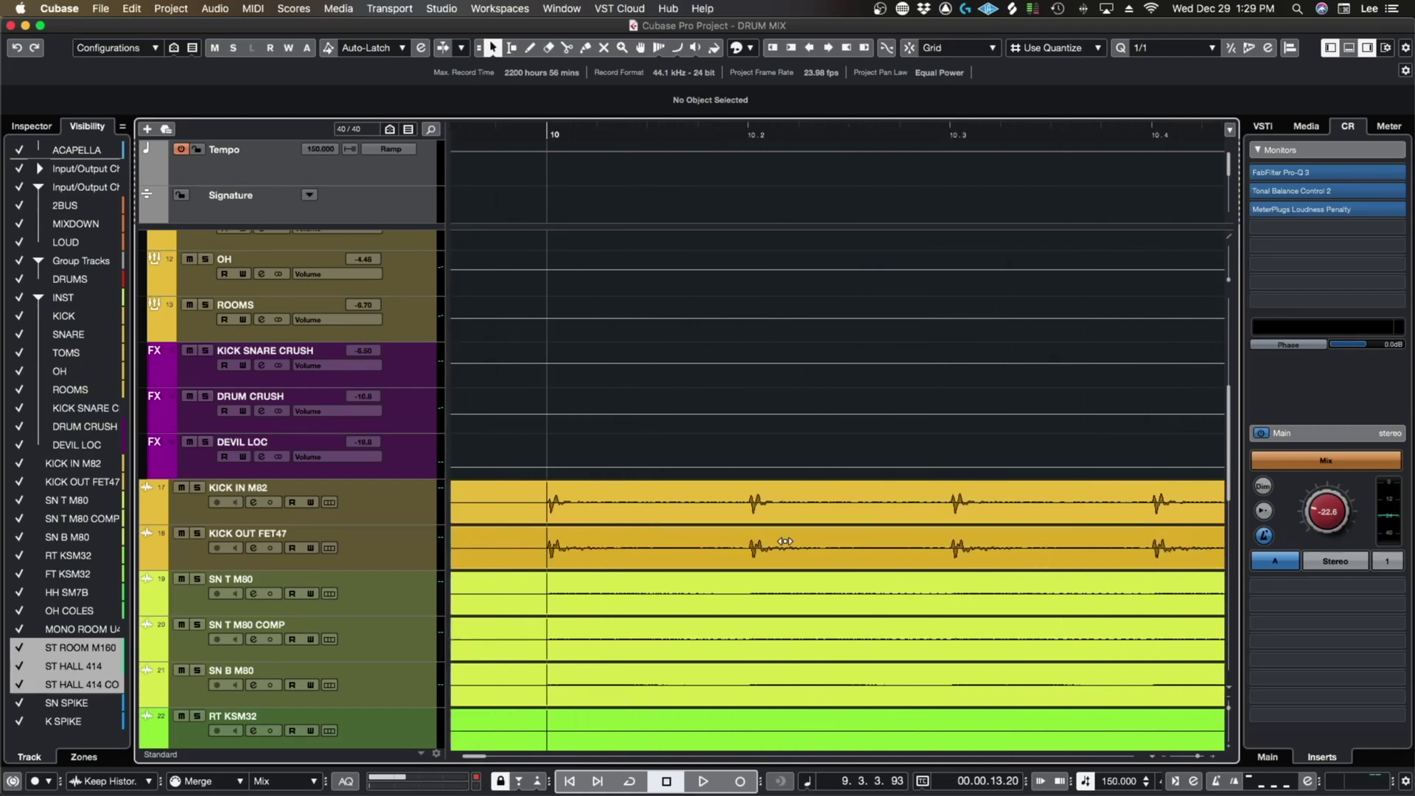
pyautogui.scroll(-9, 739, 537)
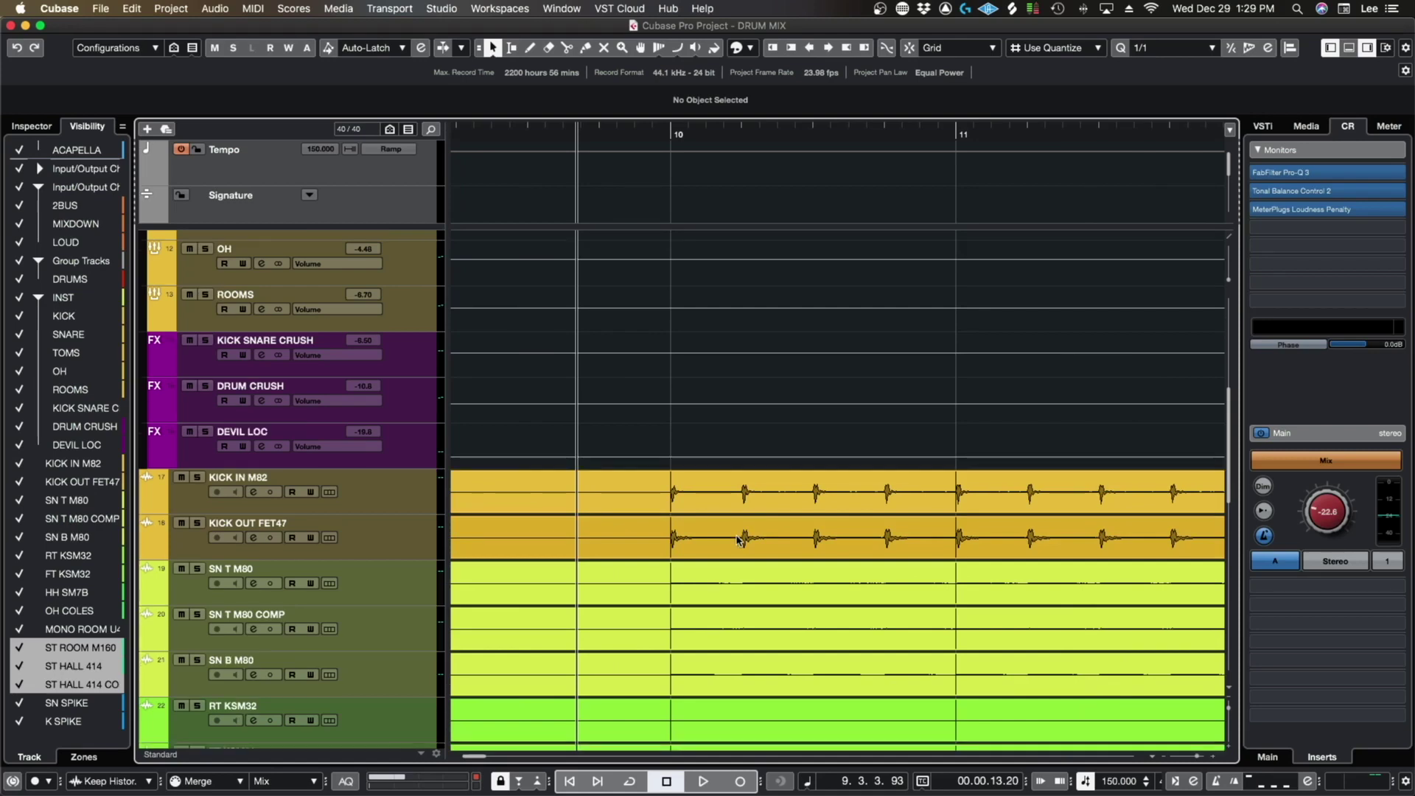
# Step: Inspect the InPhase Stereo and bx_control V2 inserts on the OH COLES channel in the MixConsole
pyautogui.press('F3')
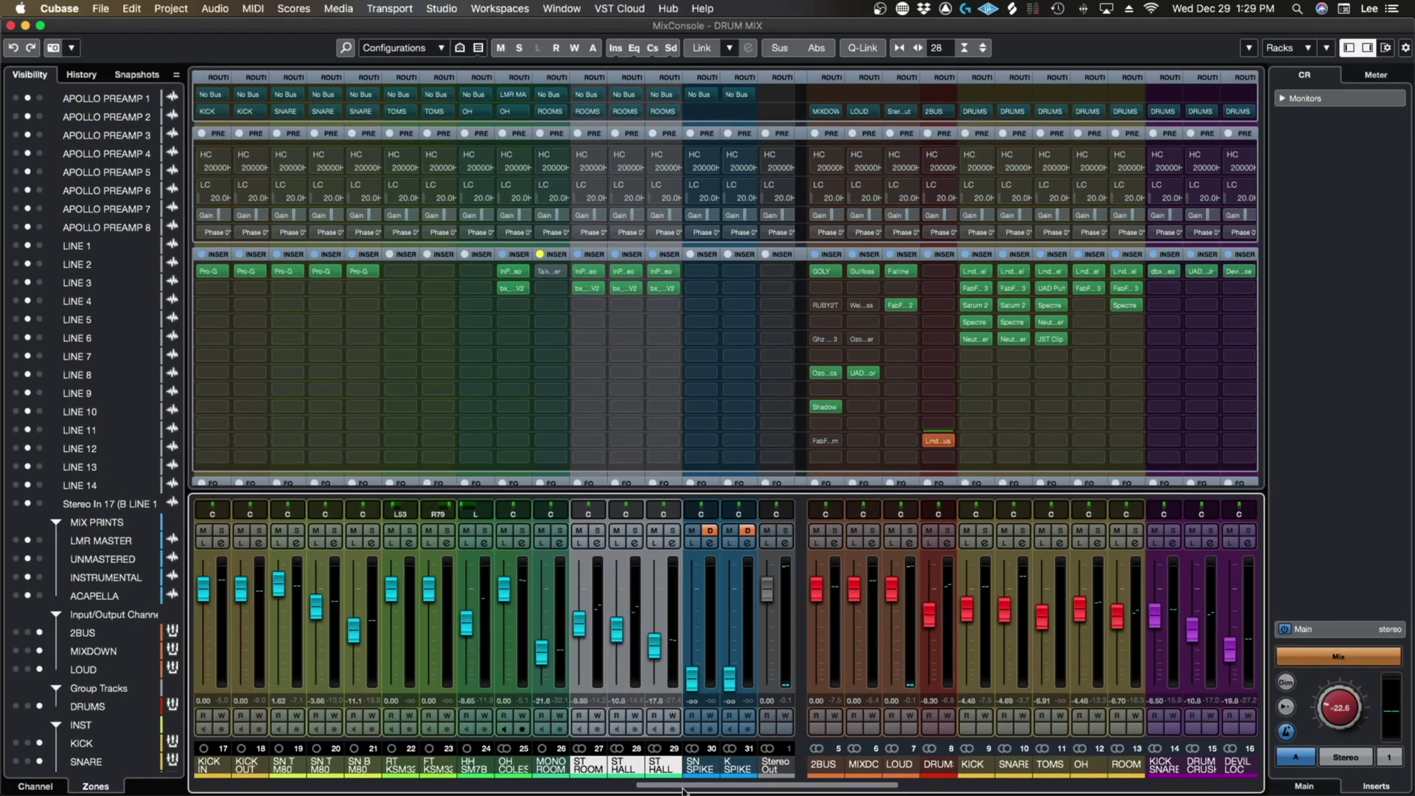
pyautogui.click(513, 272)
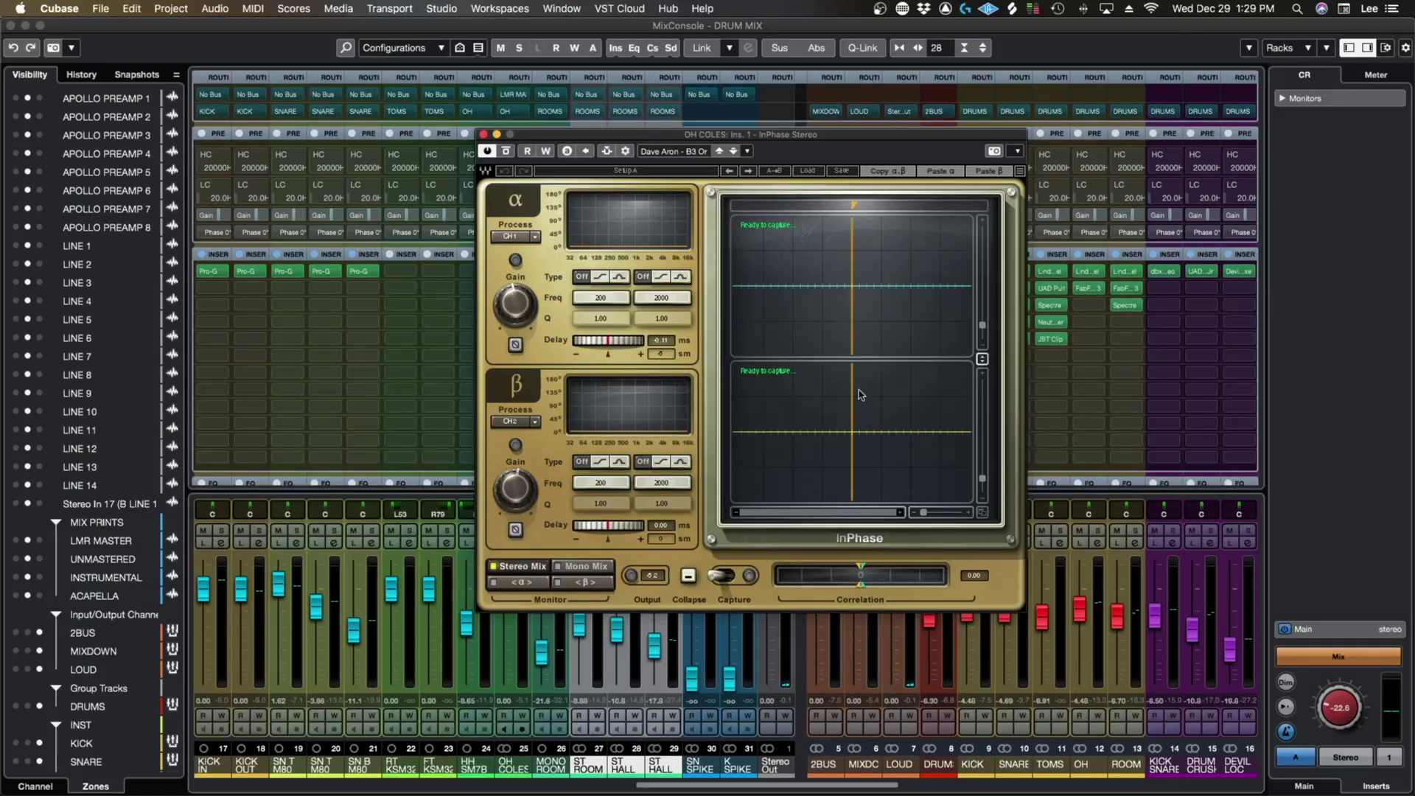
pyautogui.click(484, 134)
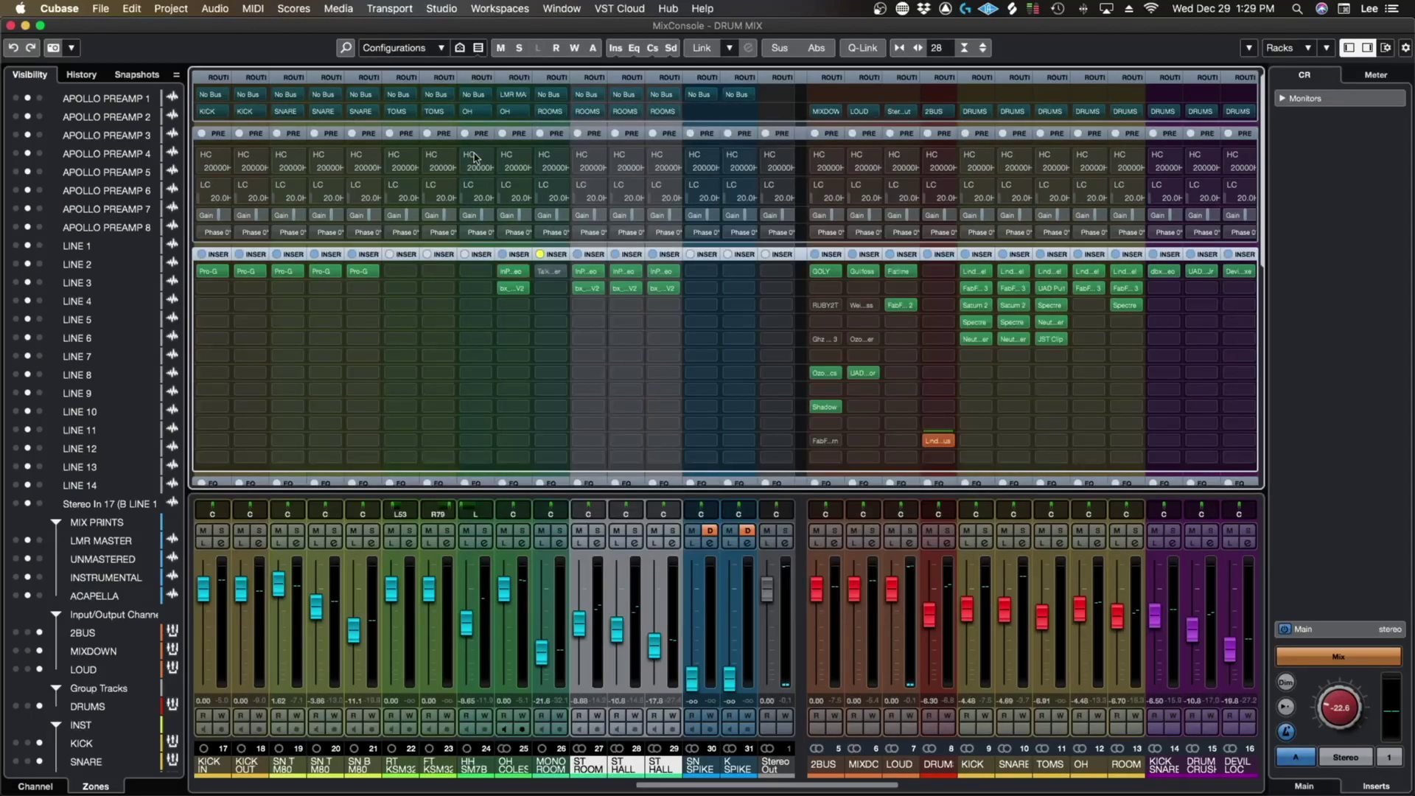
pyautogui.click(513, 288)
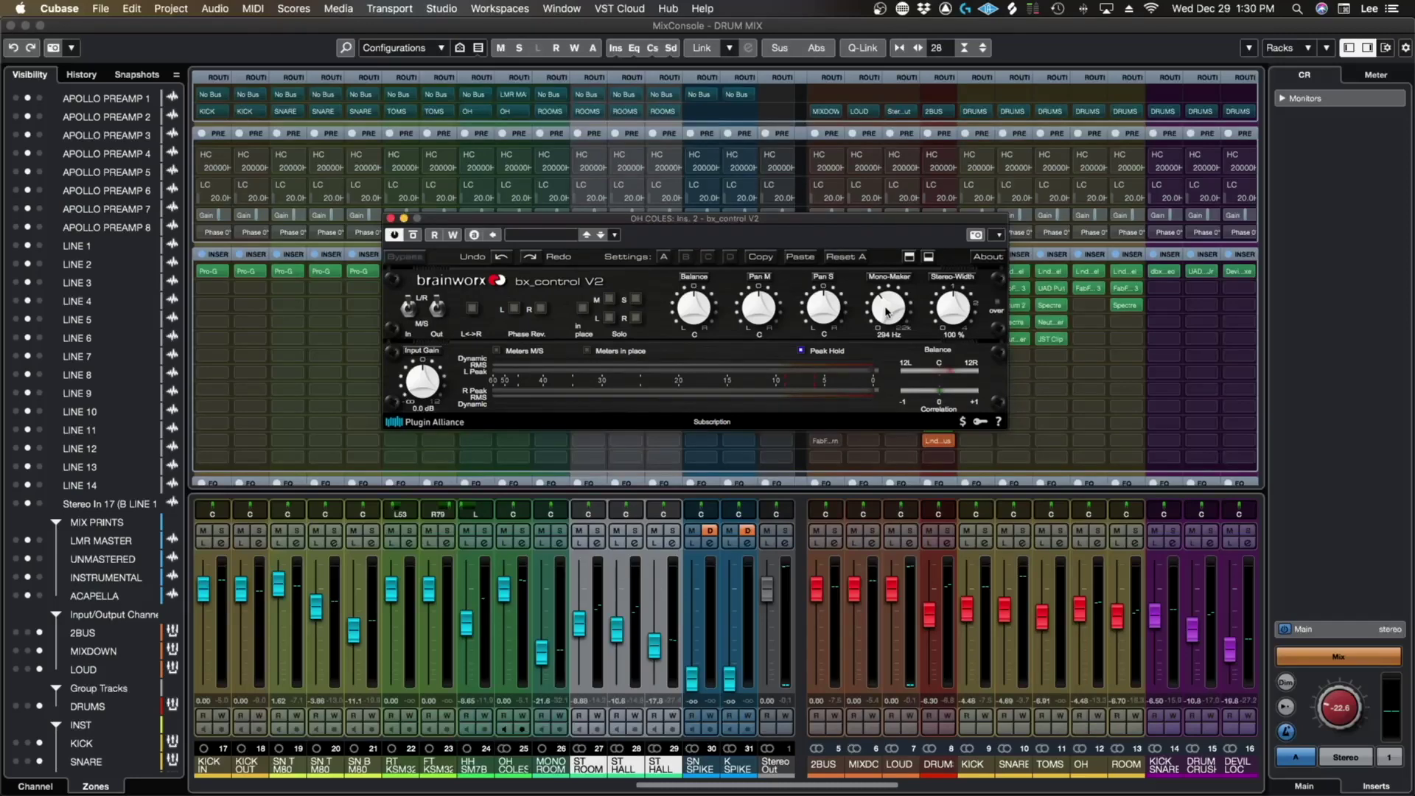
pyautogui.click(391, 218)
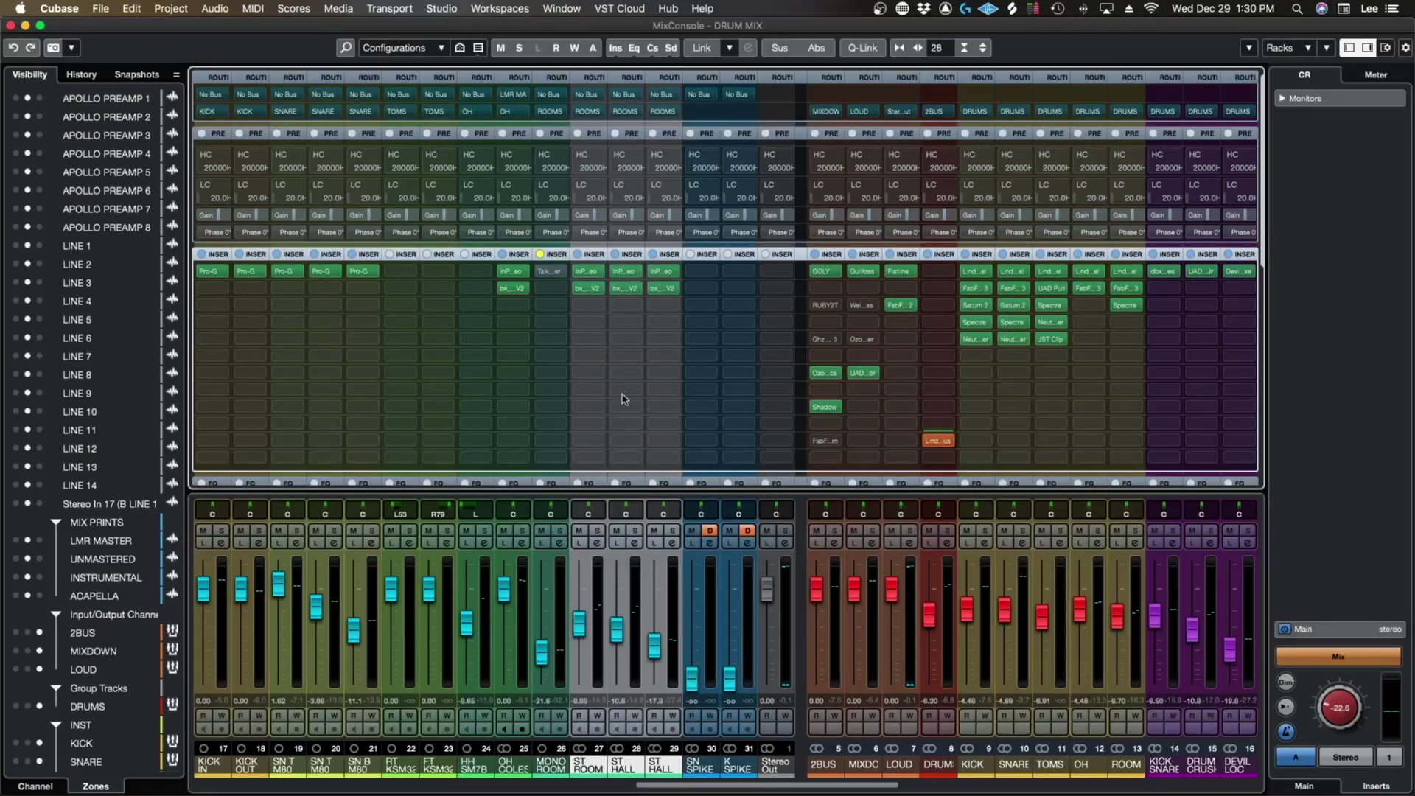
# Step: Bypass the insert effects on the LOUD channel and return to the project window
pyautogui.click(890, 305)
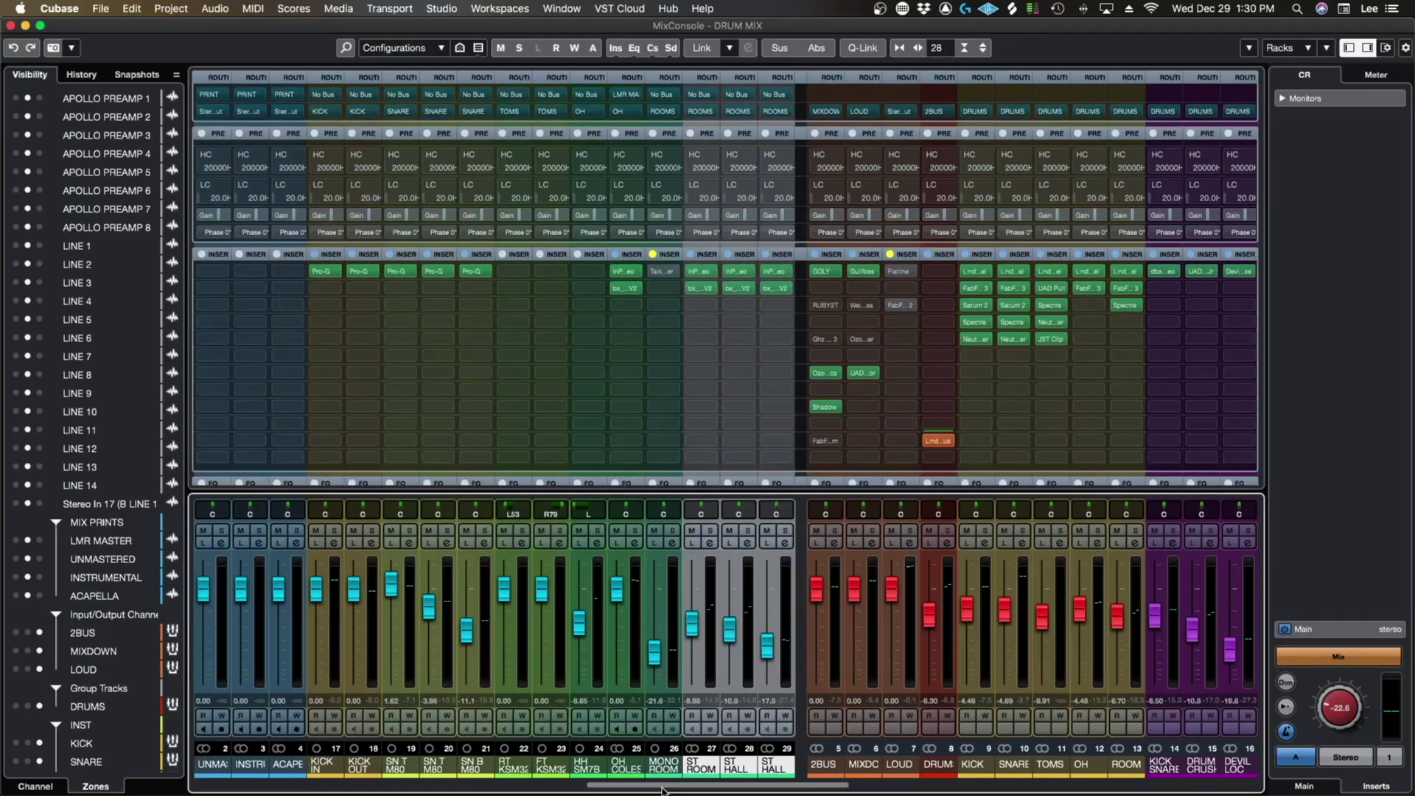
pyautogui.press('F3')
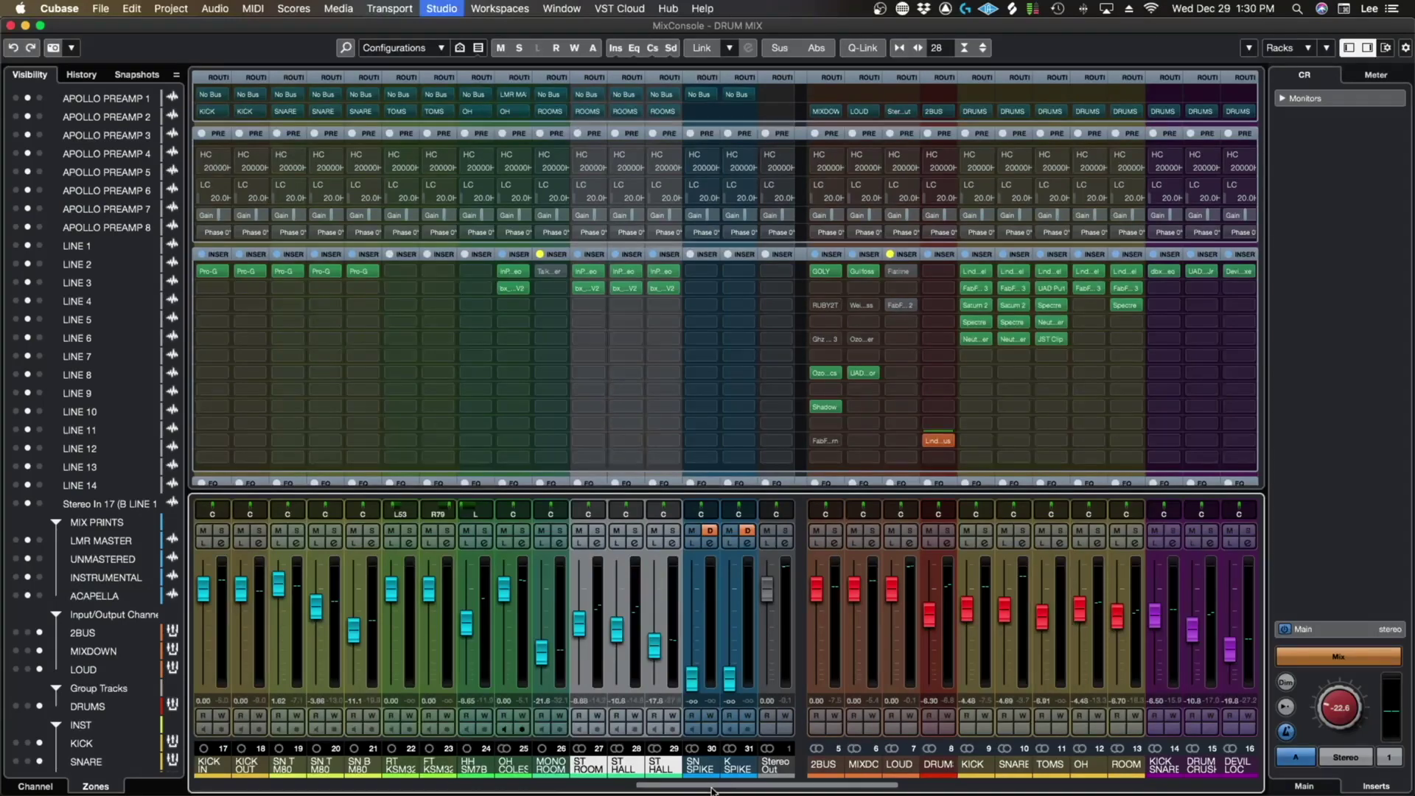
# Step: Compare the ST HALL 414 tracks' hits with the SN SPIKE and K SPIKE tracks around bar 23
pyautogui.scroll(-10, 873, 630)
pyautogui.scroll(-8, 805, 680)
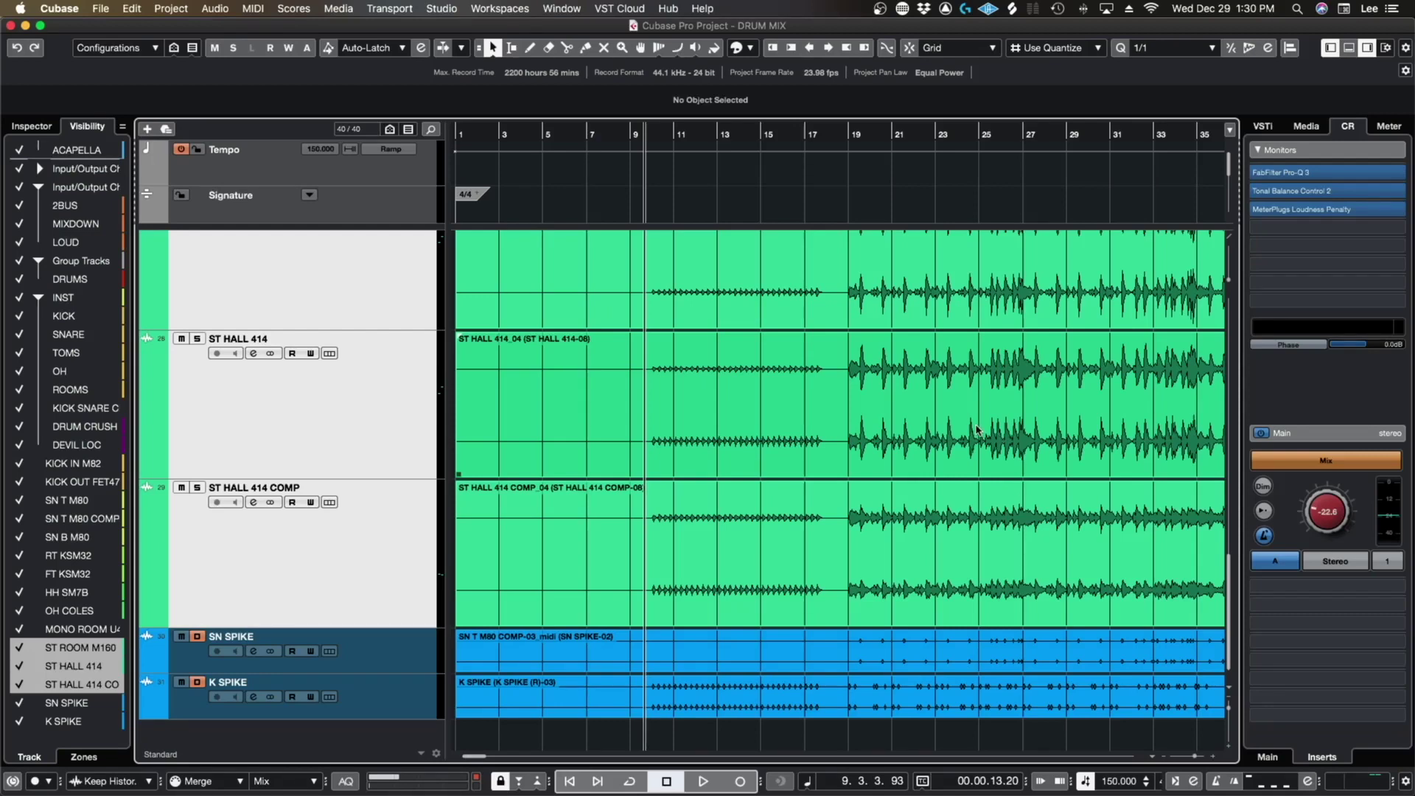
pyautogui.scroll(1, 977, 430)
pyautogui.scroll(-1, 976, 430)
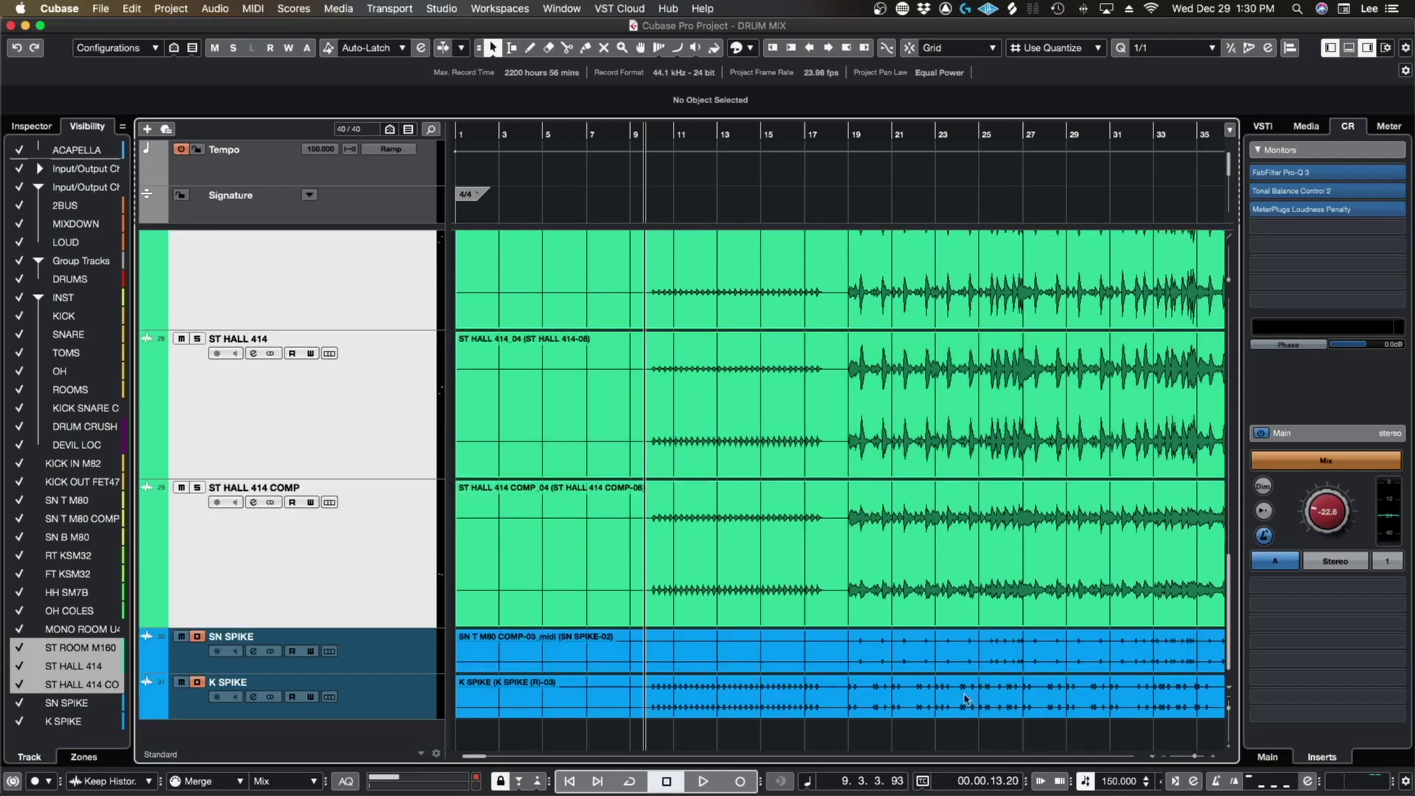
pyautogui.scroll(10, 950, 722)
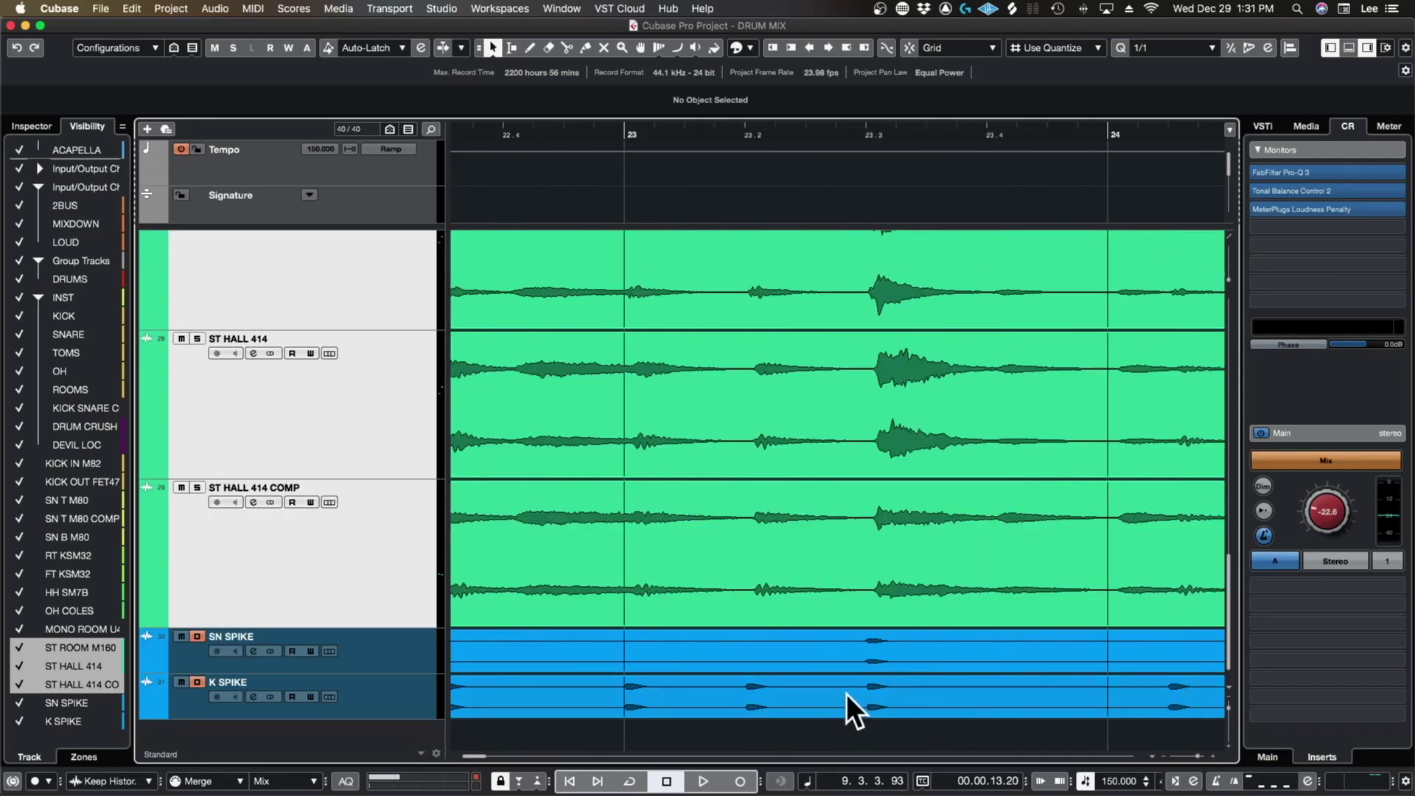
pyautogui.scroll(-5, 887, 701)
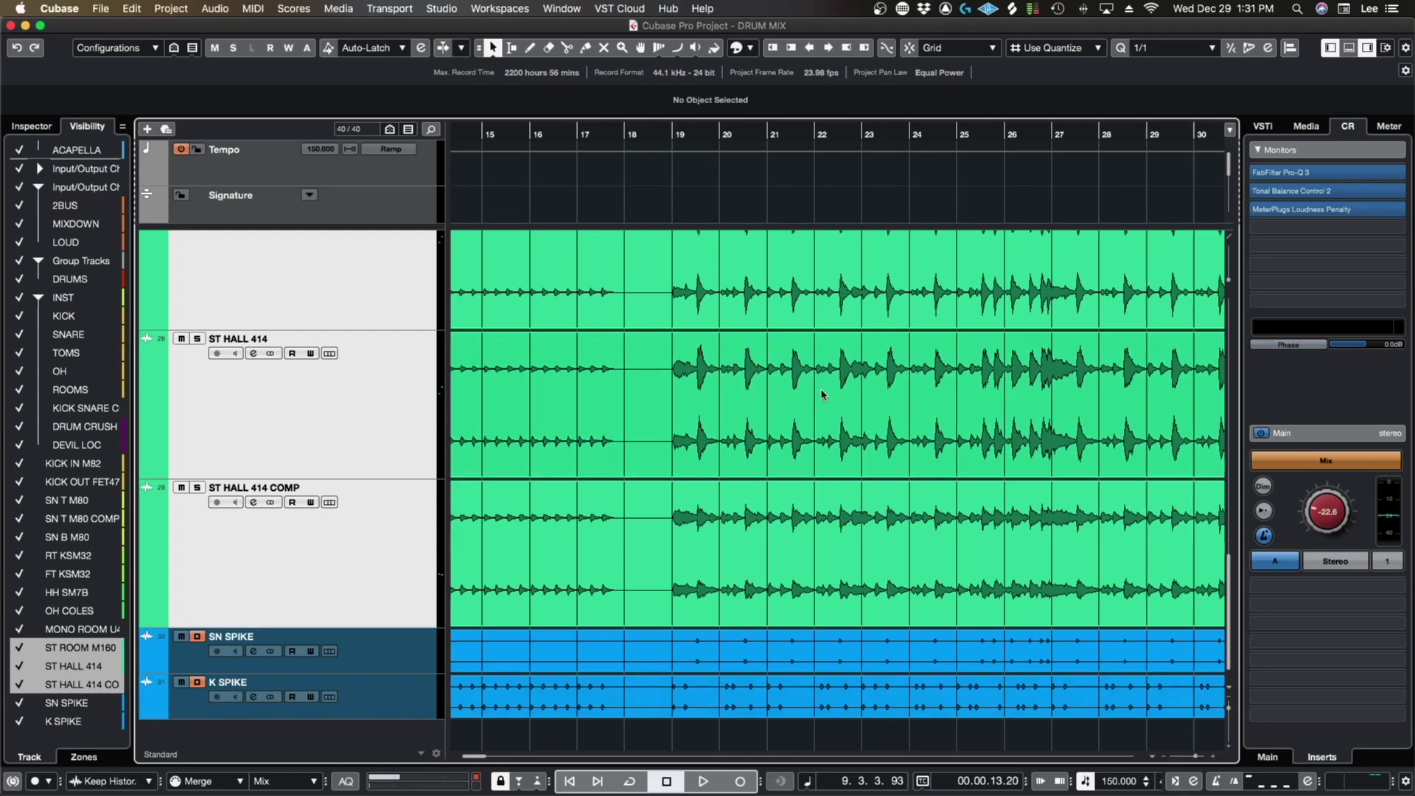
pyautogui.scroll(-3, 896, 415)
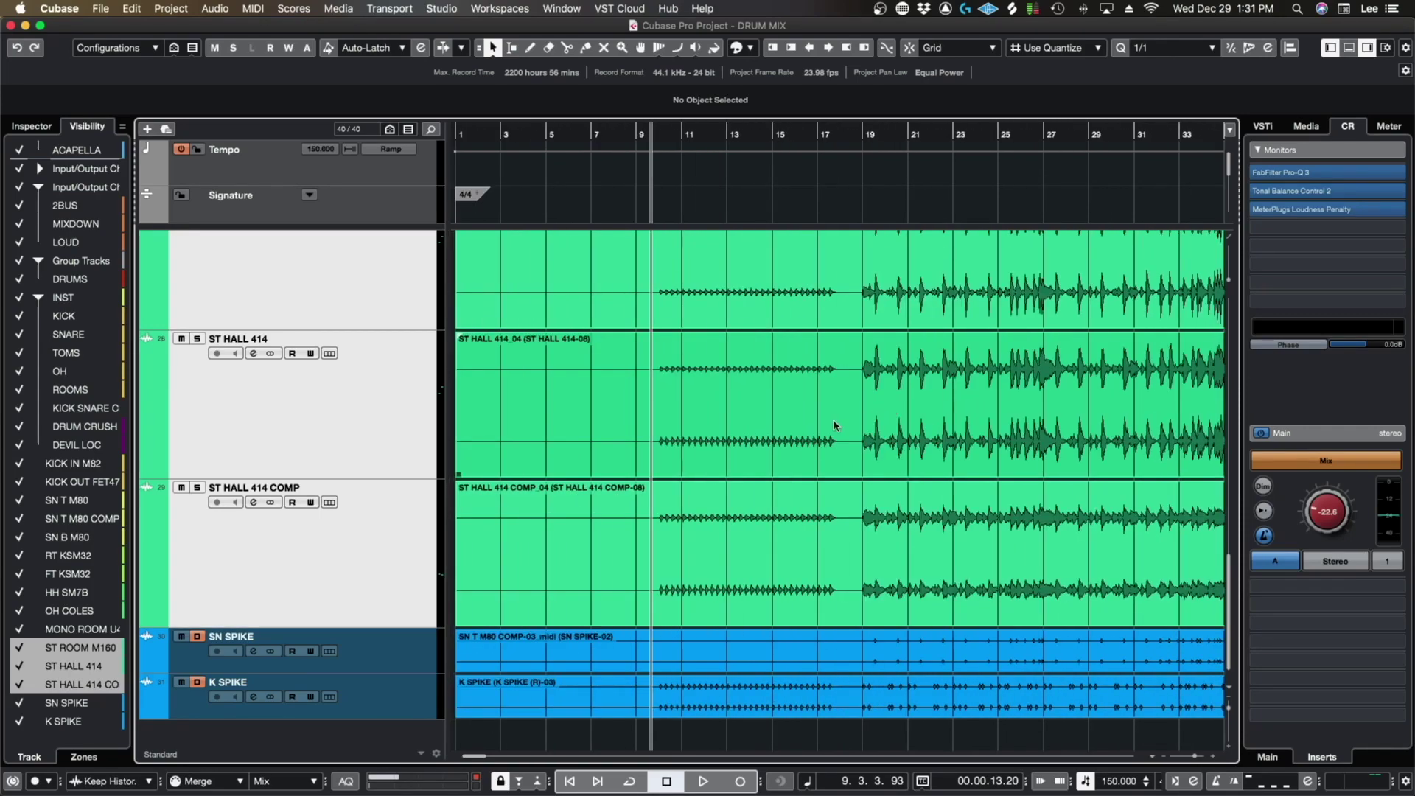
pyautogui.scroll(10, 835, 422)
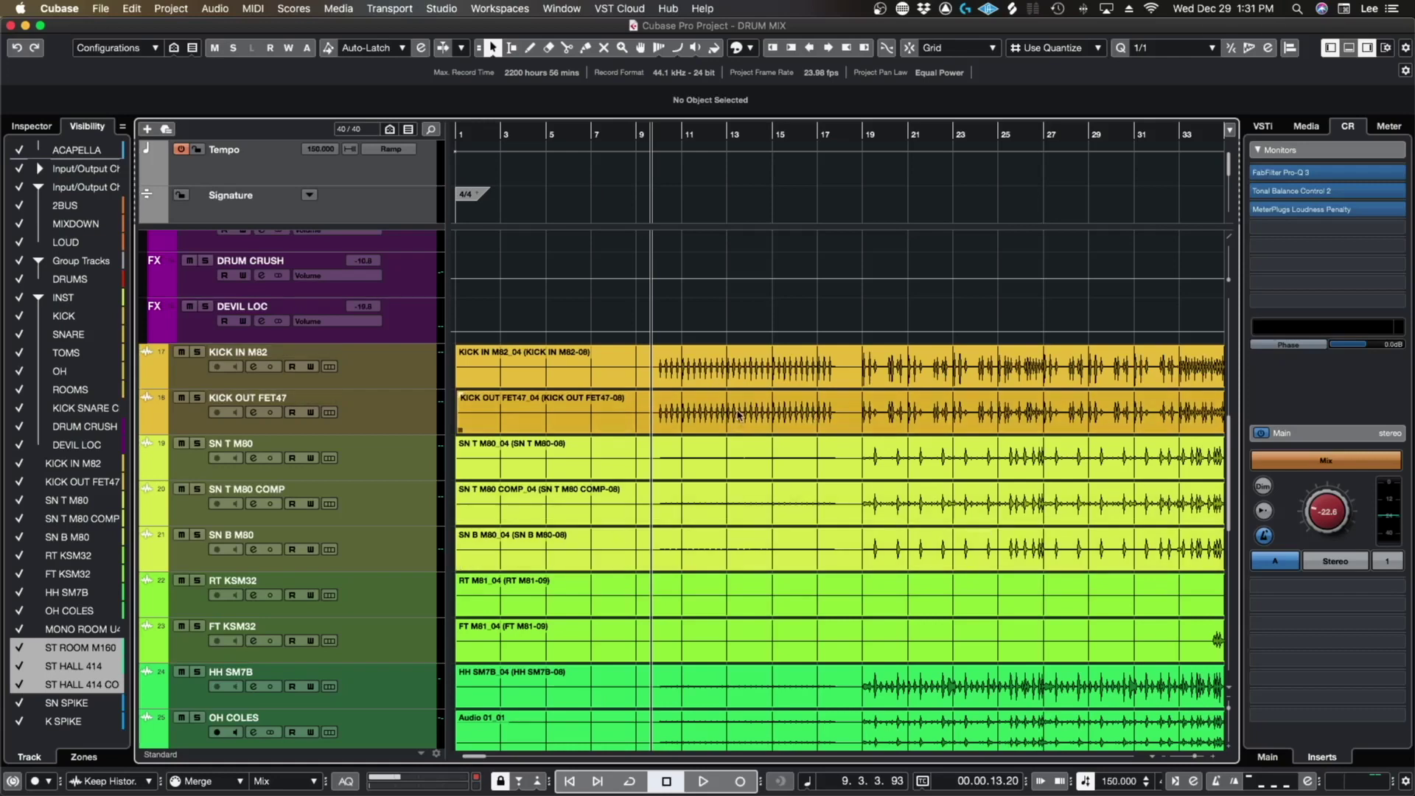
# Step: Examine the first KICK IN M82 hit at bar 10 in the sample editor, and close the editor
pyautogui.doubleClick(747, 374)
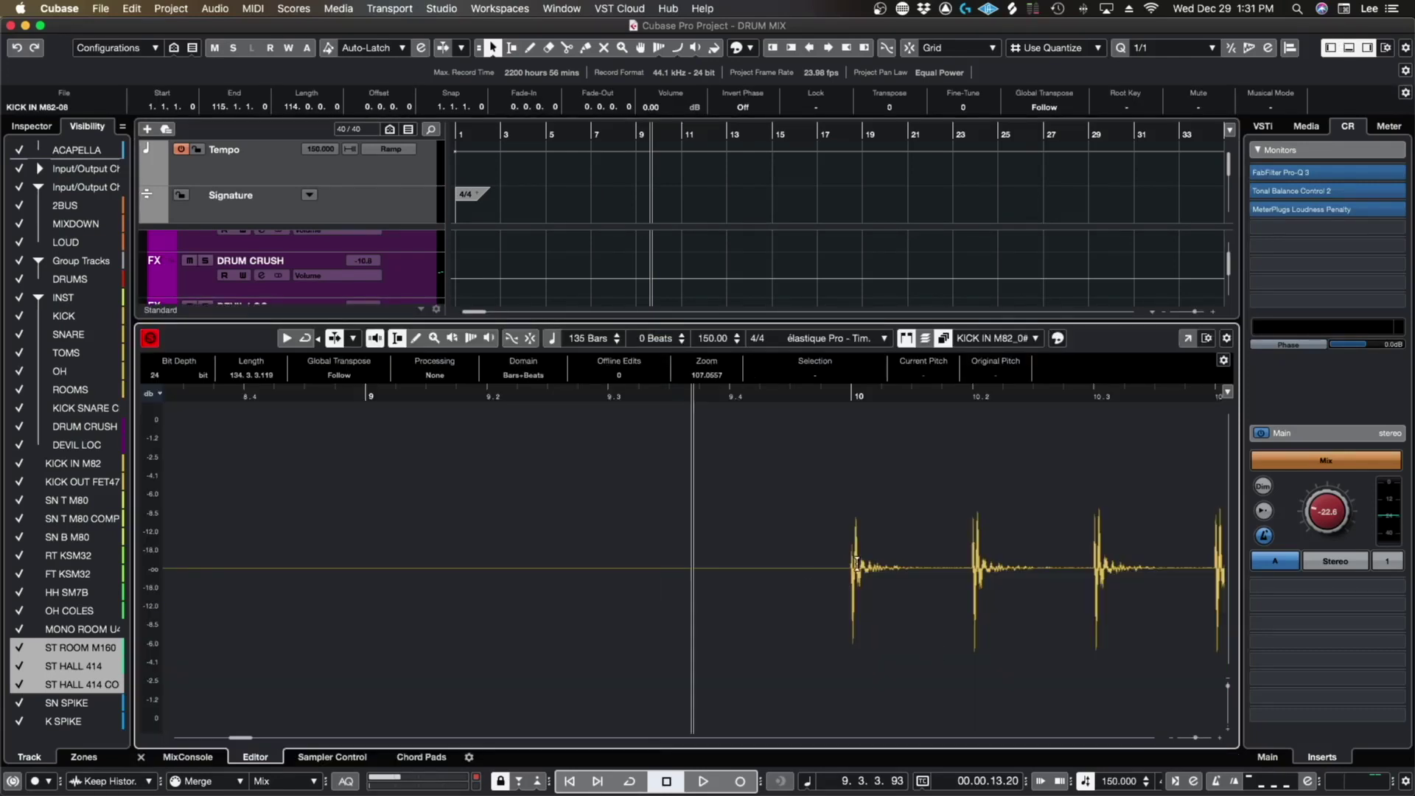
pyautogui.scroll(5, 856, 564)
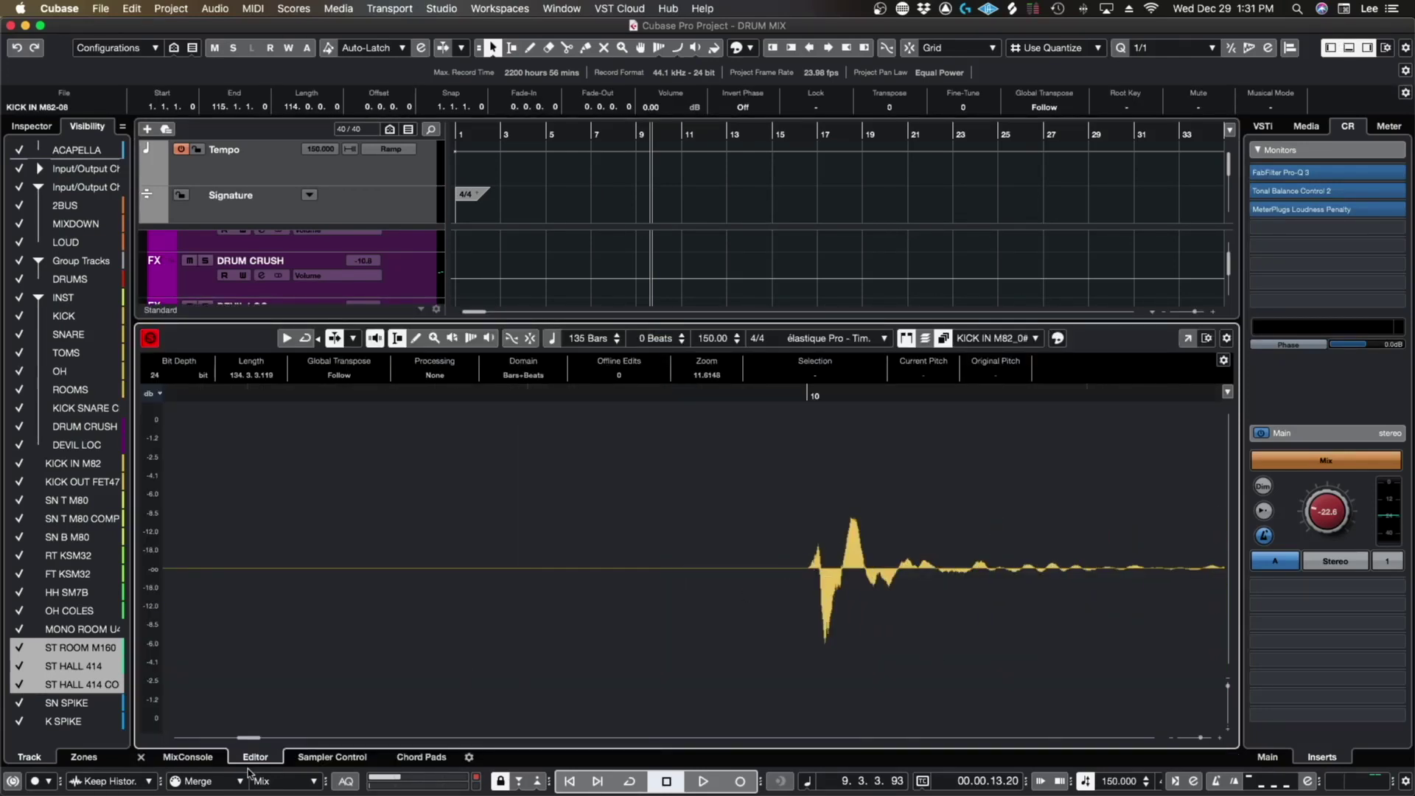
pyautogui.click(141, 757)
# Step: Select the MONO ROOM U47 track and show its waveform from the start of the song
pyautogui.scroll(3, 665, 547)
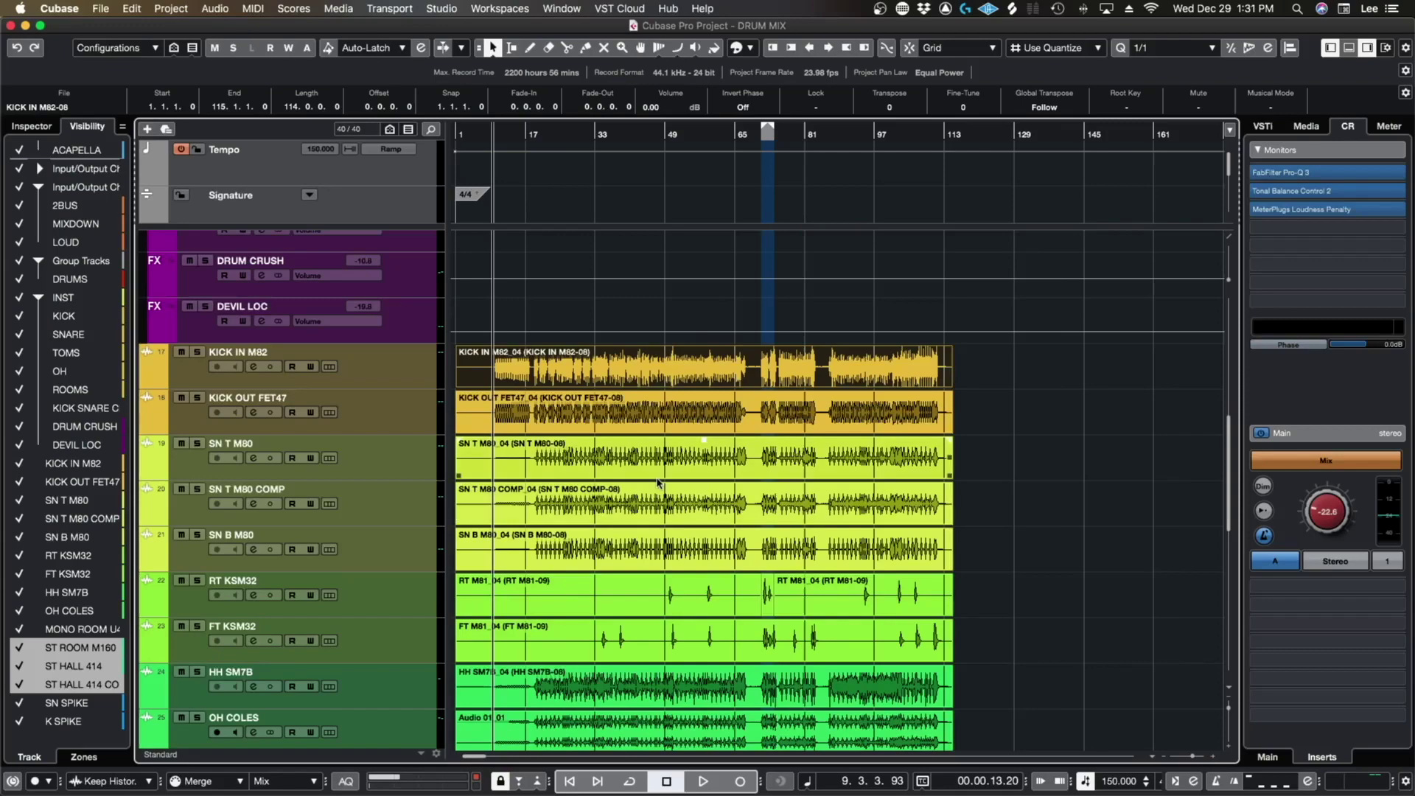
pyautogui.scroll(-5, 658, 482)
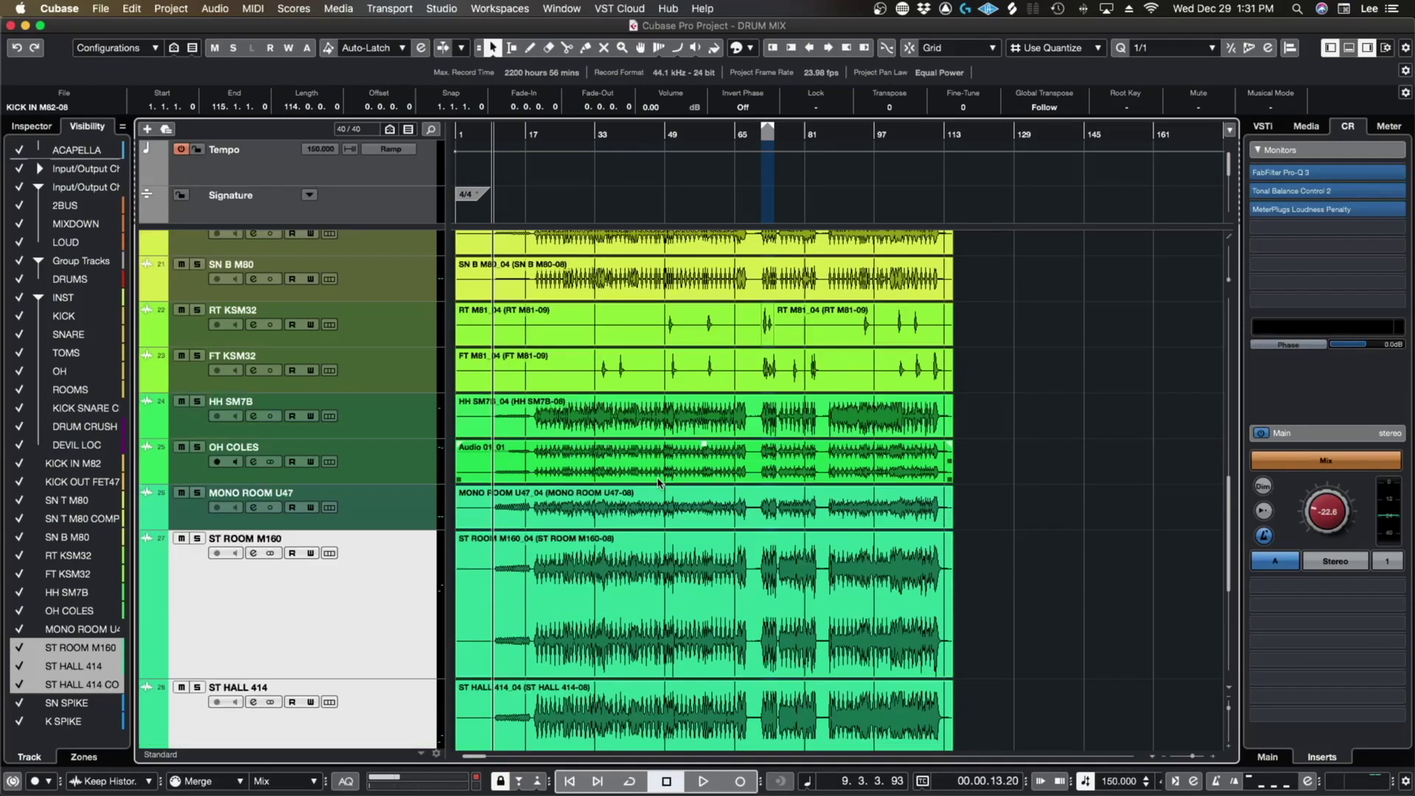
pyautogui.click(379, 509)
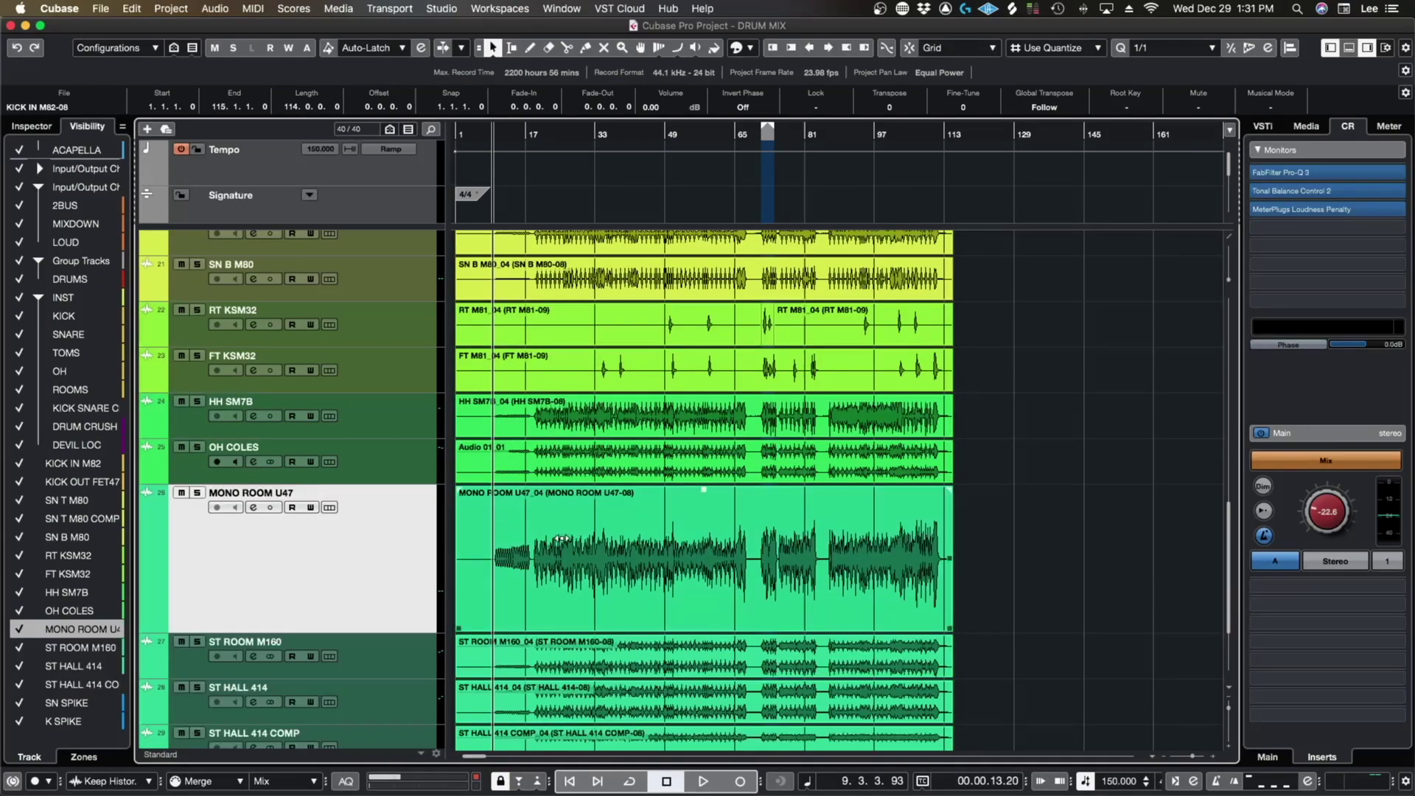
pyautogui.scroll(3, 564, 542)
pyautogui.hscroll(-3, 632, 537)
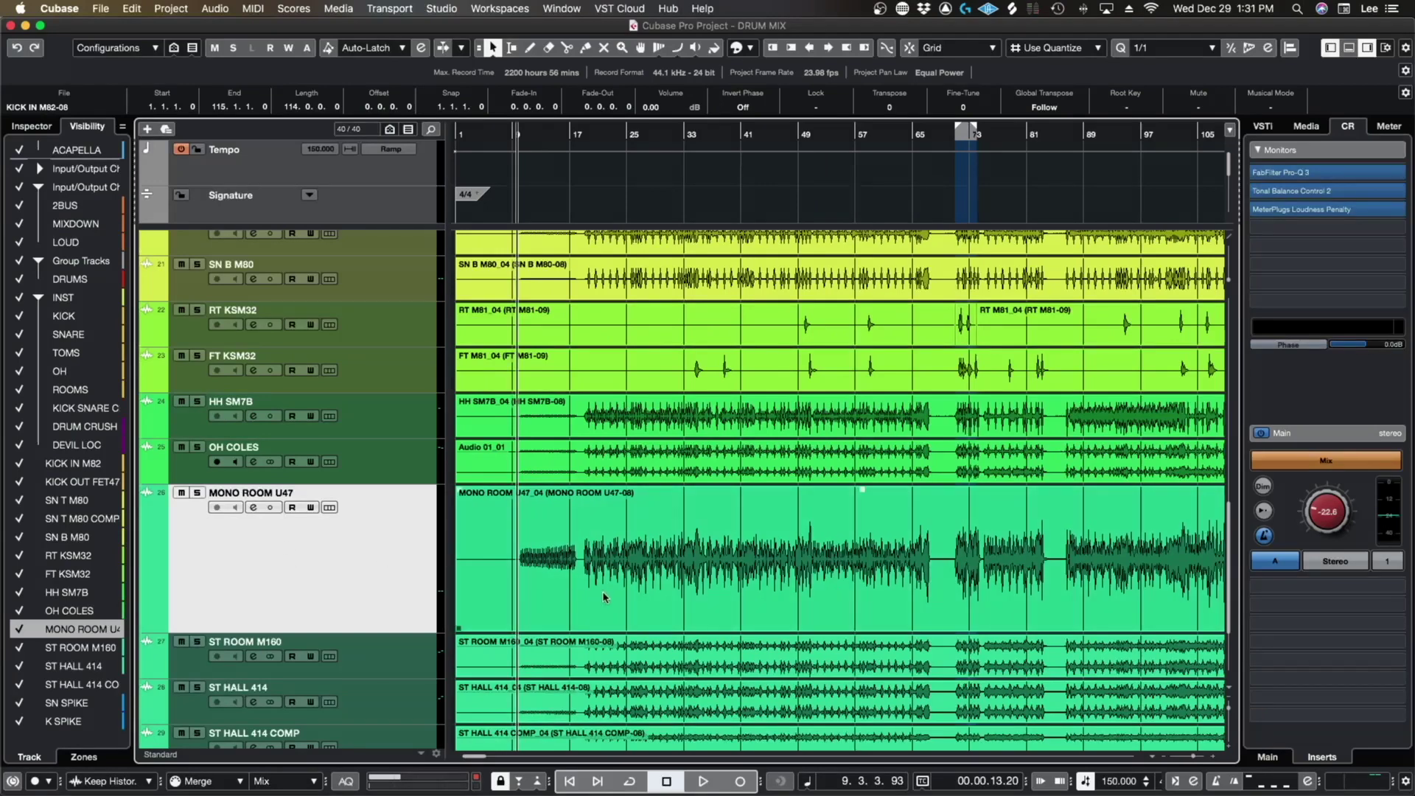
# Step: Start playback with the MixConsole open and raise the Control Room level to -12.9 dB
pyautogui.press('F3')
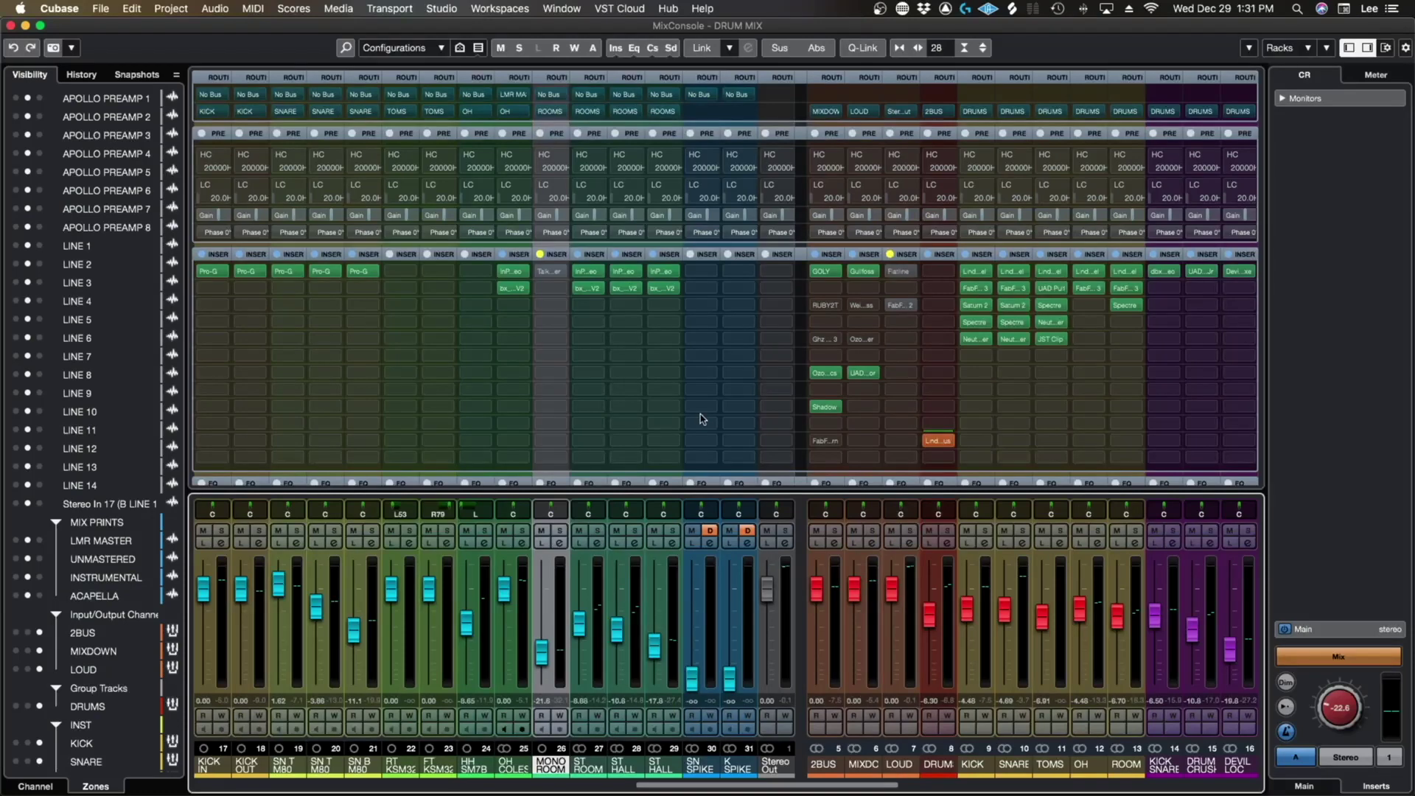
pyautogui.press('space')
pyautogui.moveTo(1363, 707); pyautogui.dragTo(1359, 693)
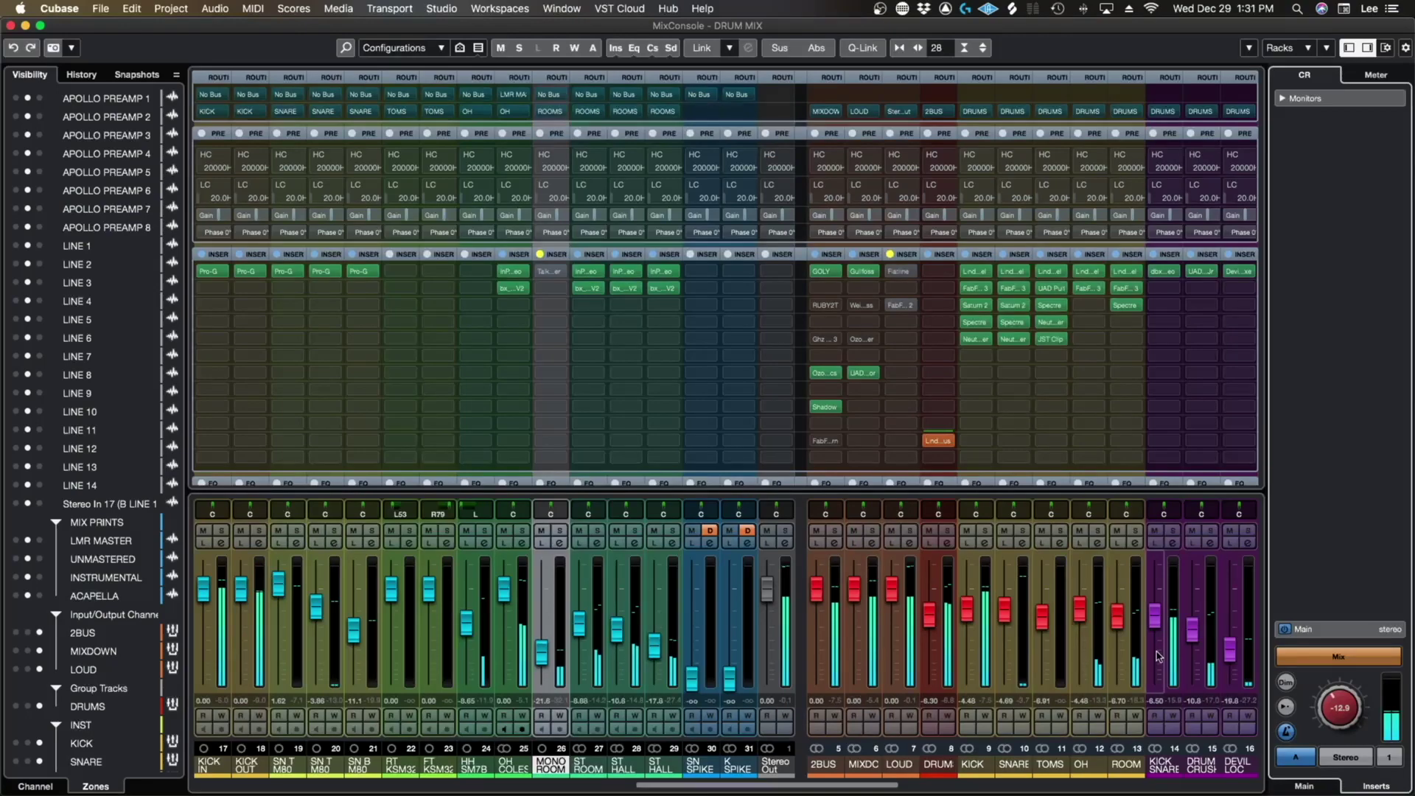
# Step: Raise the MONO ROOM channel's fader and invert its phase
pyautogui.press('F3')
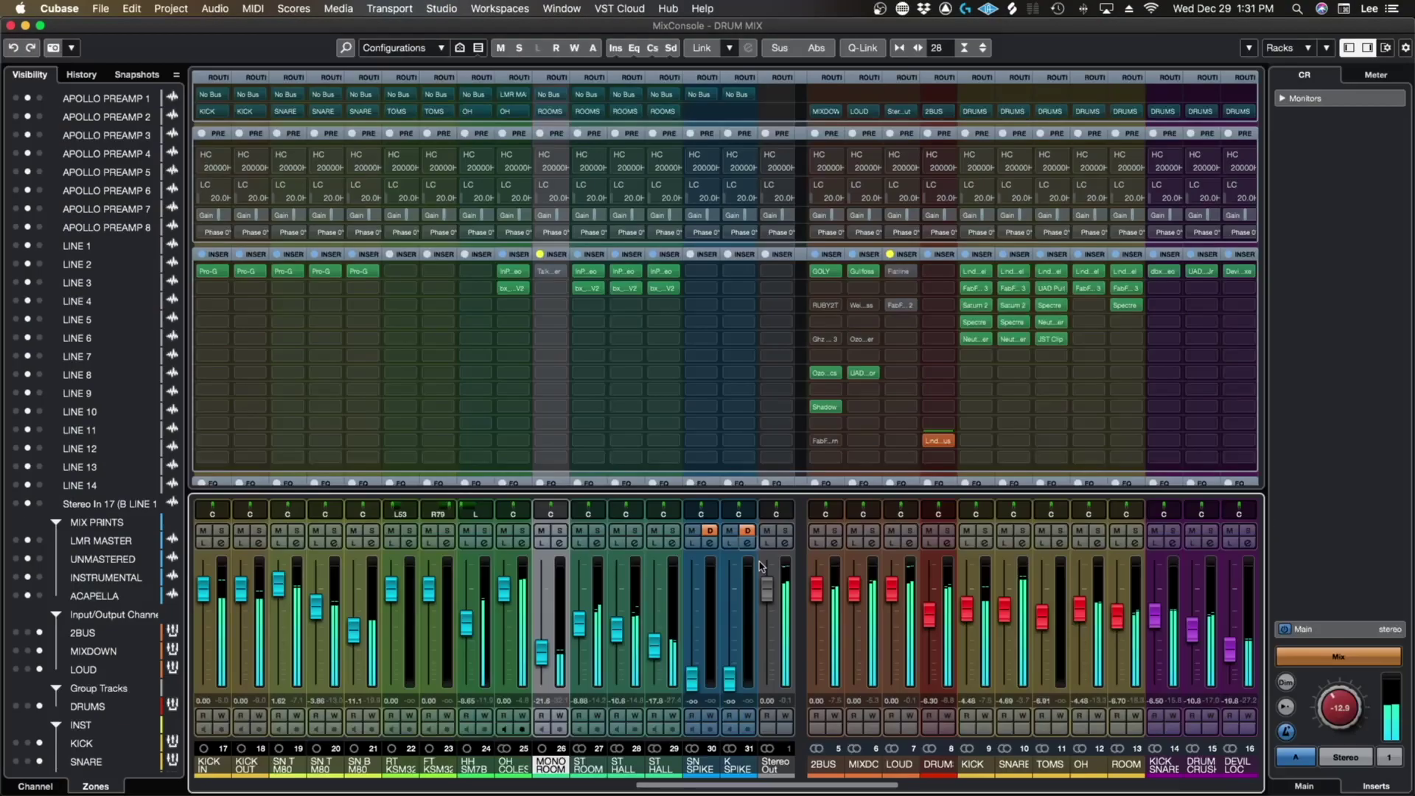
pyautogui.press('F3')
pyautogui.moveTo(543, 651)
pyautogui.mouseDown()
pyautogui.moveTo(543, 598)
pyautogui.moveTo(546, 626)
pyautogui.mouseUp()
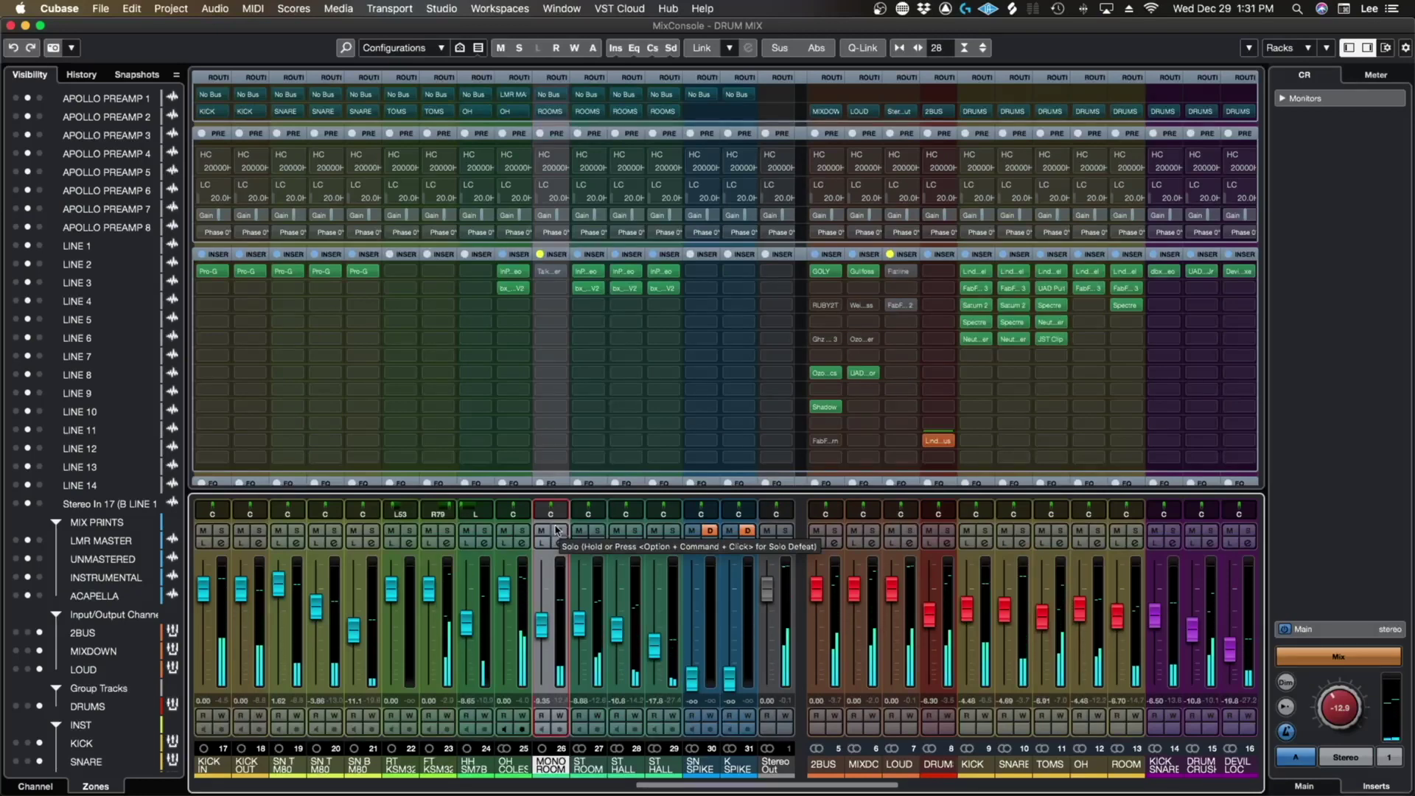
pyautogui.click(554, 232)
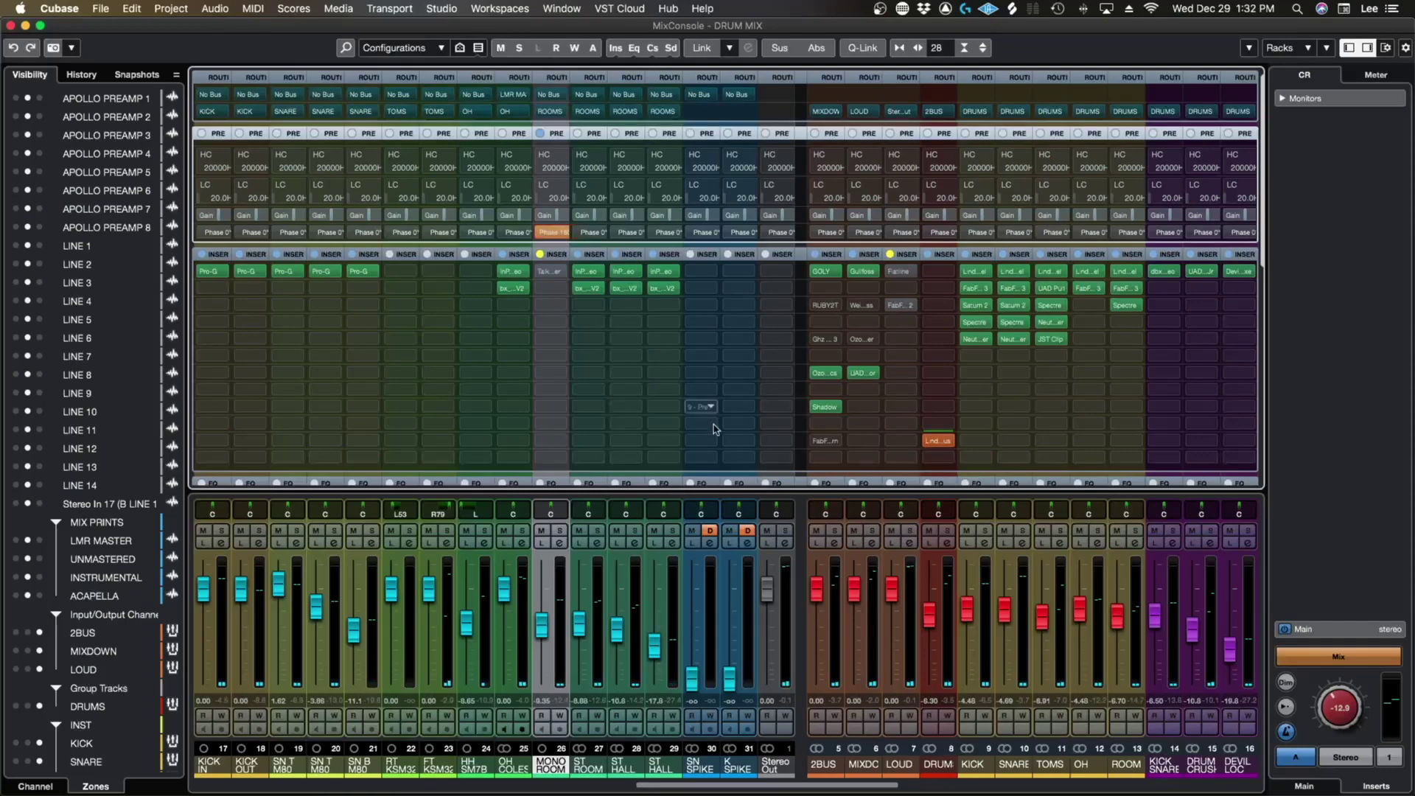
# Step: Audition the drum mix from just before bar 25 while checking the channel levels, and stop playback
pyautogui.press('F3')
pyautogui.click(620, 134)
pyautogui.press('space')
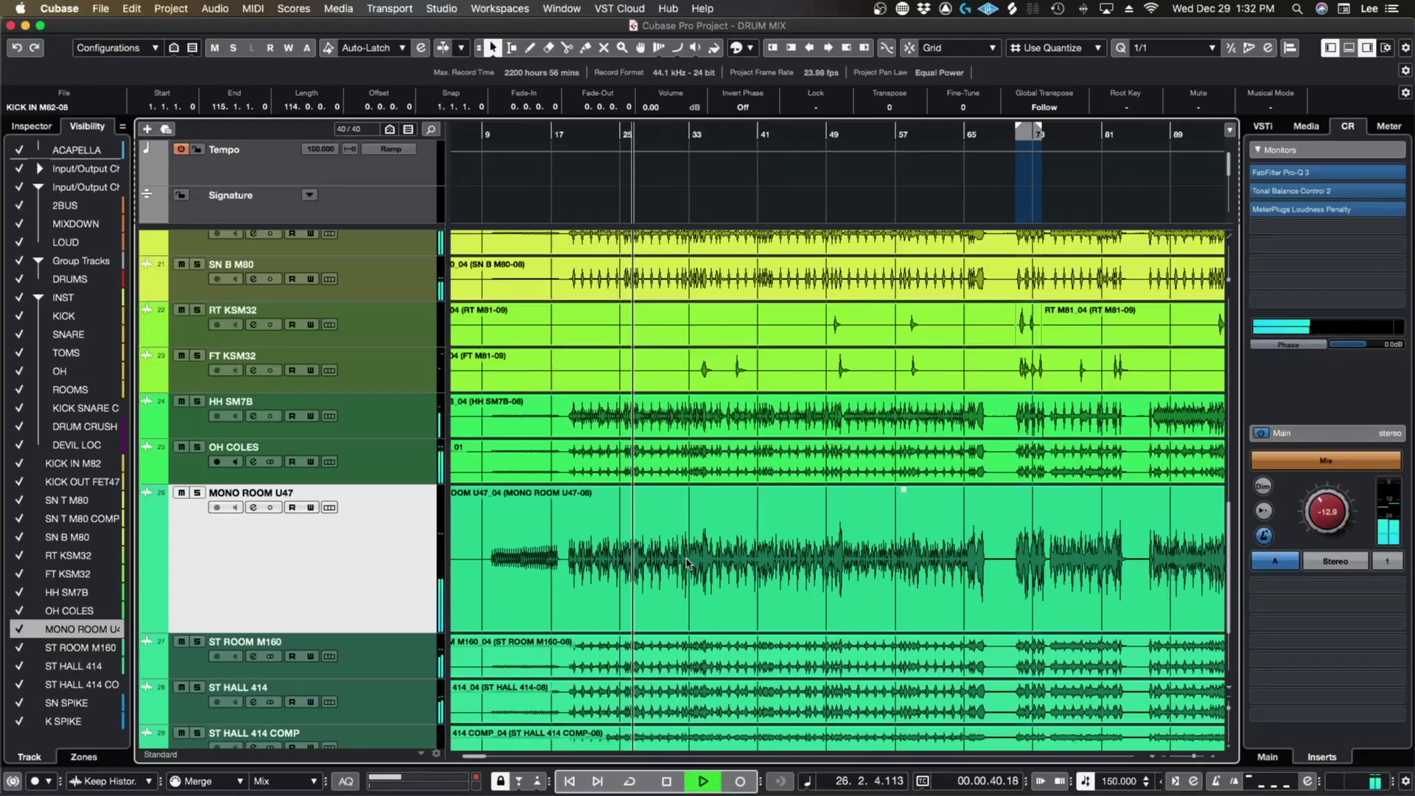
pyautogui.press('F3')
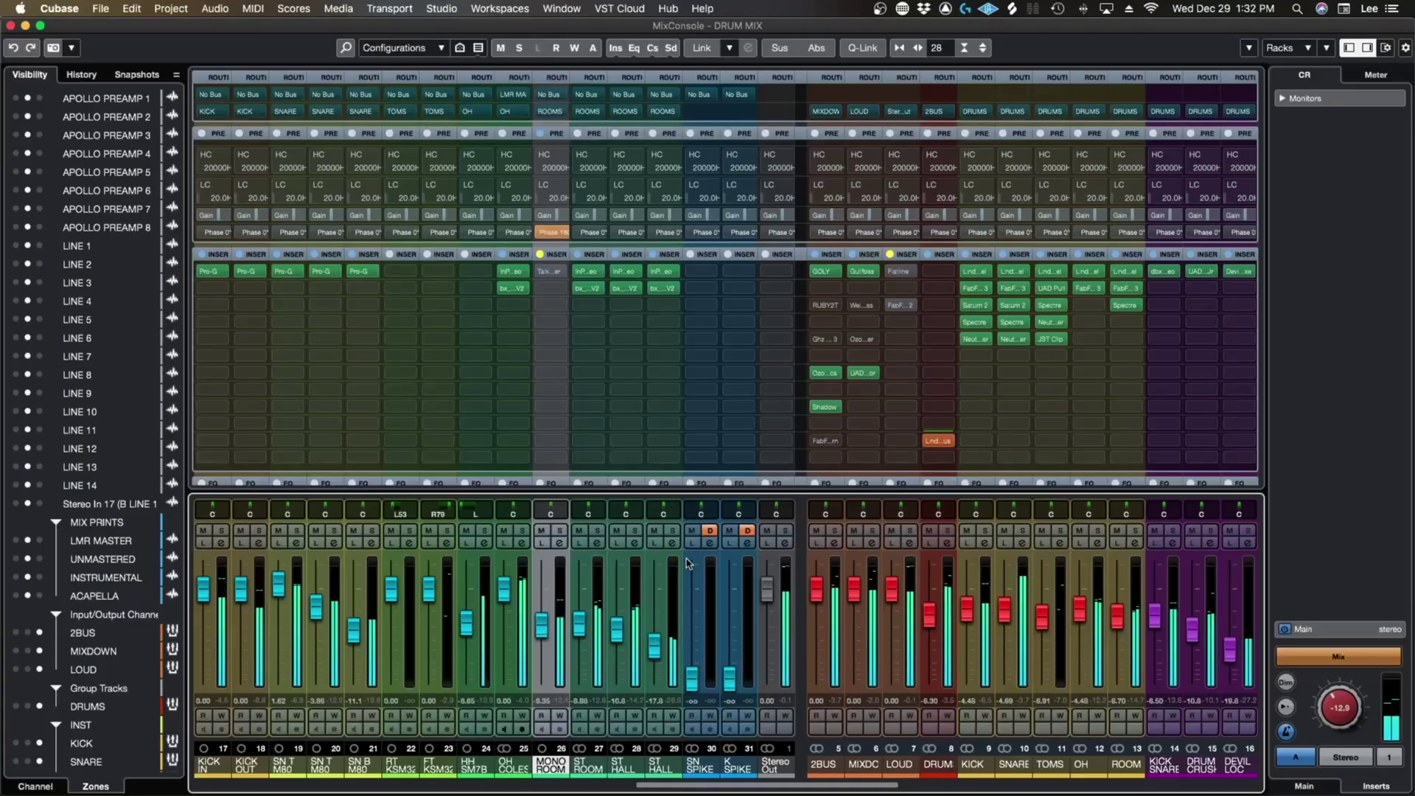
pyautogui.press('F3')
pyautogui.press('space')
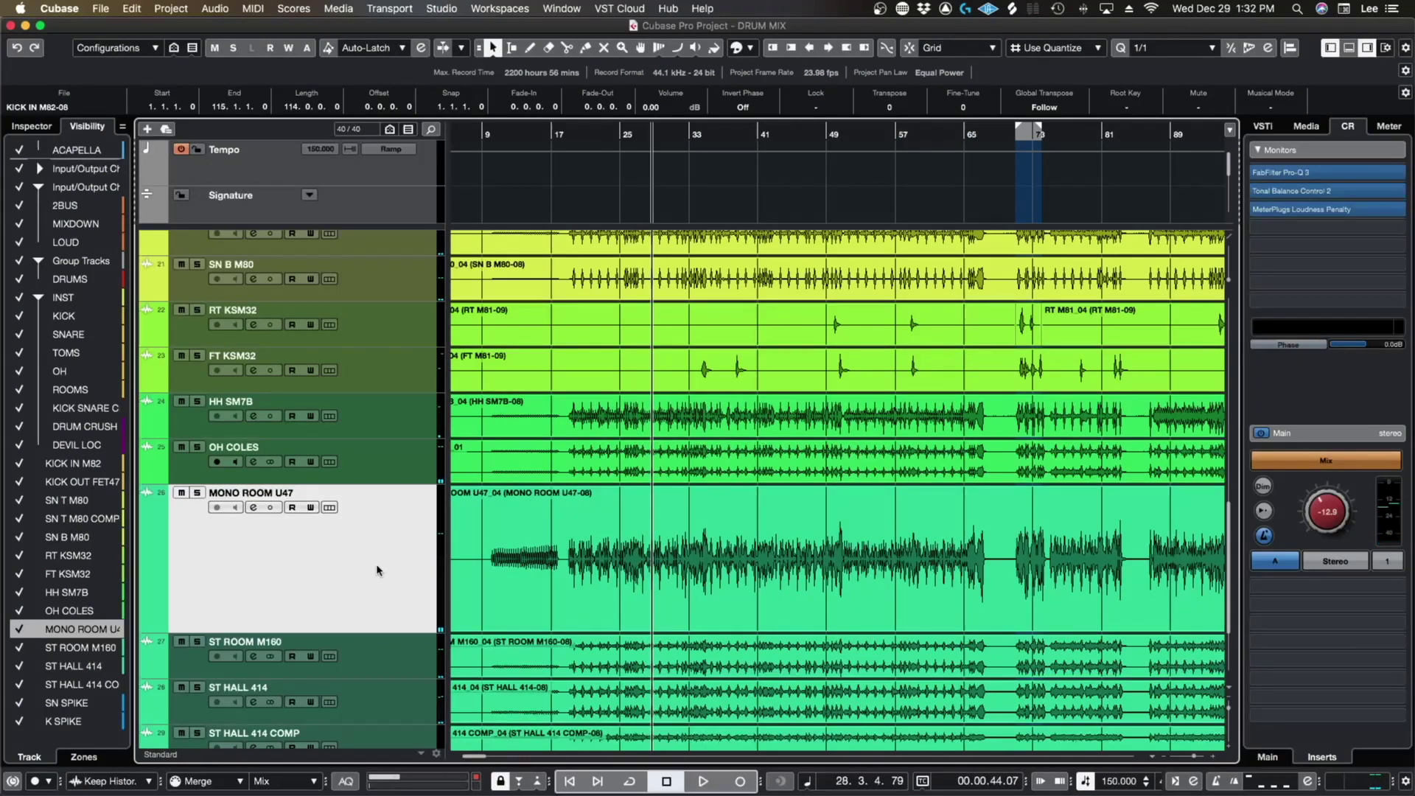
# Step: Duplicate the MONO ROOM U47 track and reselect the original track
pyautogui.press('super+d')
pyautogui.click(409, 647)
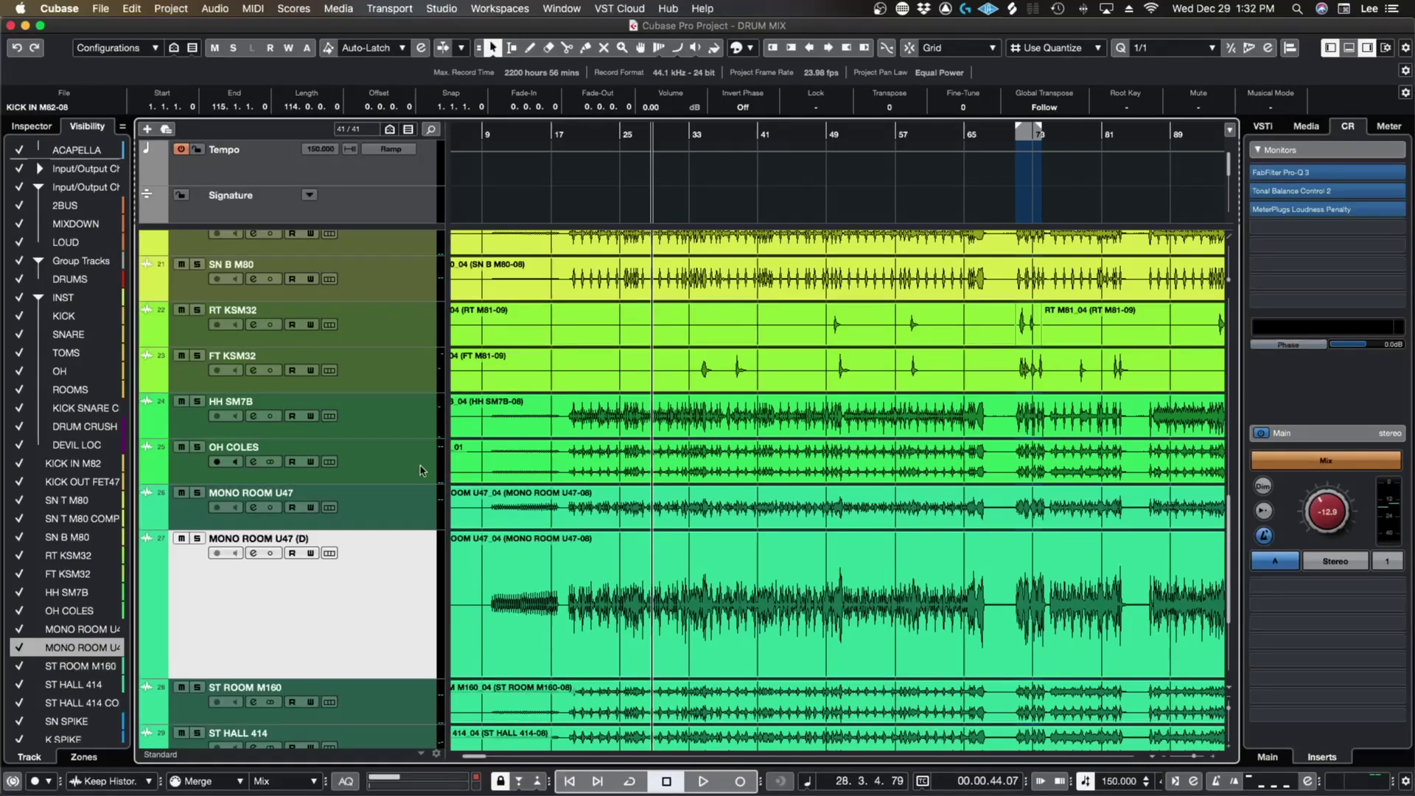
pyautogui.click(431, 495)
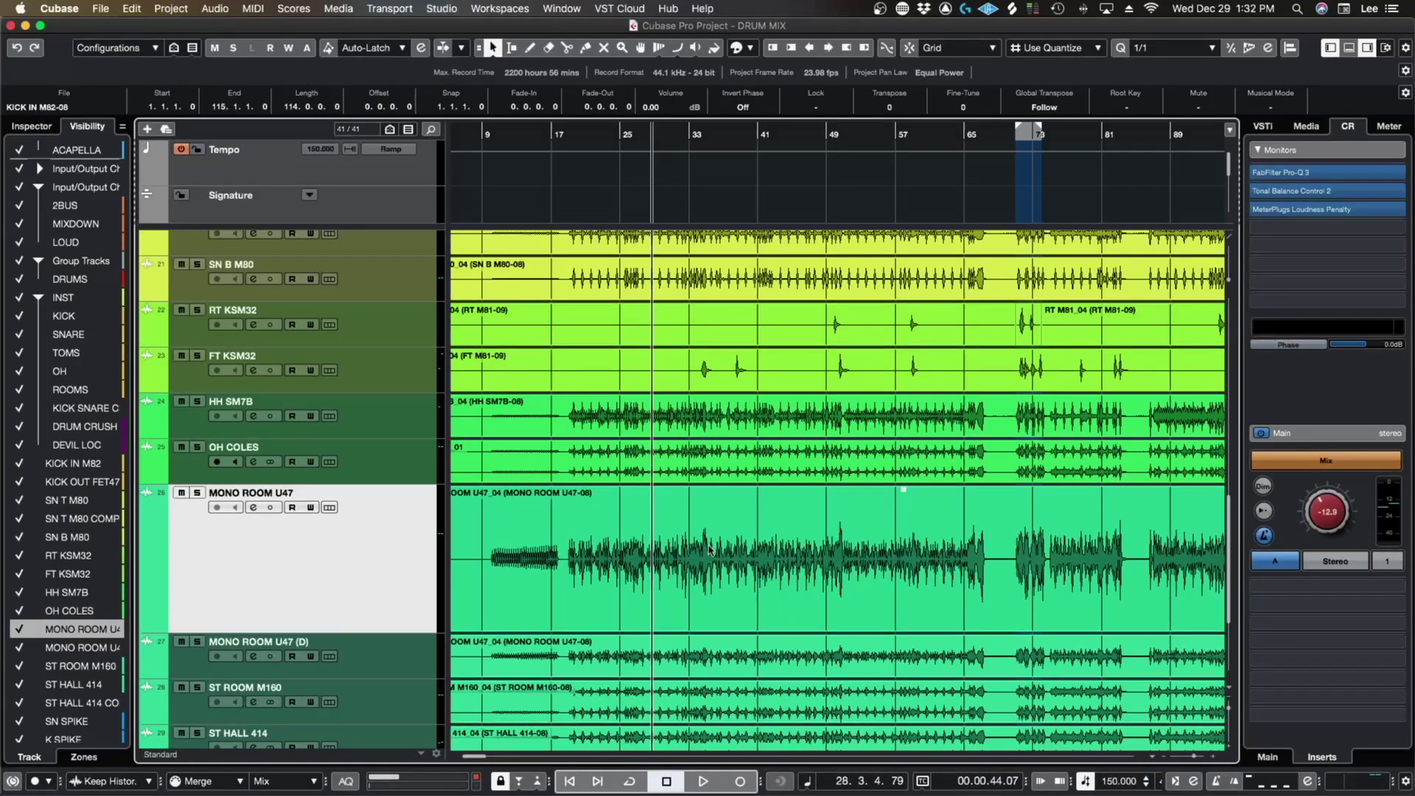
# Step: Rename the original MONO ROOM U47 track as MONO ROOM KICK and return to the project window
pyautogui.press('F3')
pyautogui.click(586, 232)
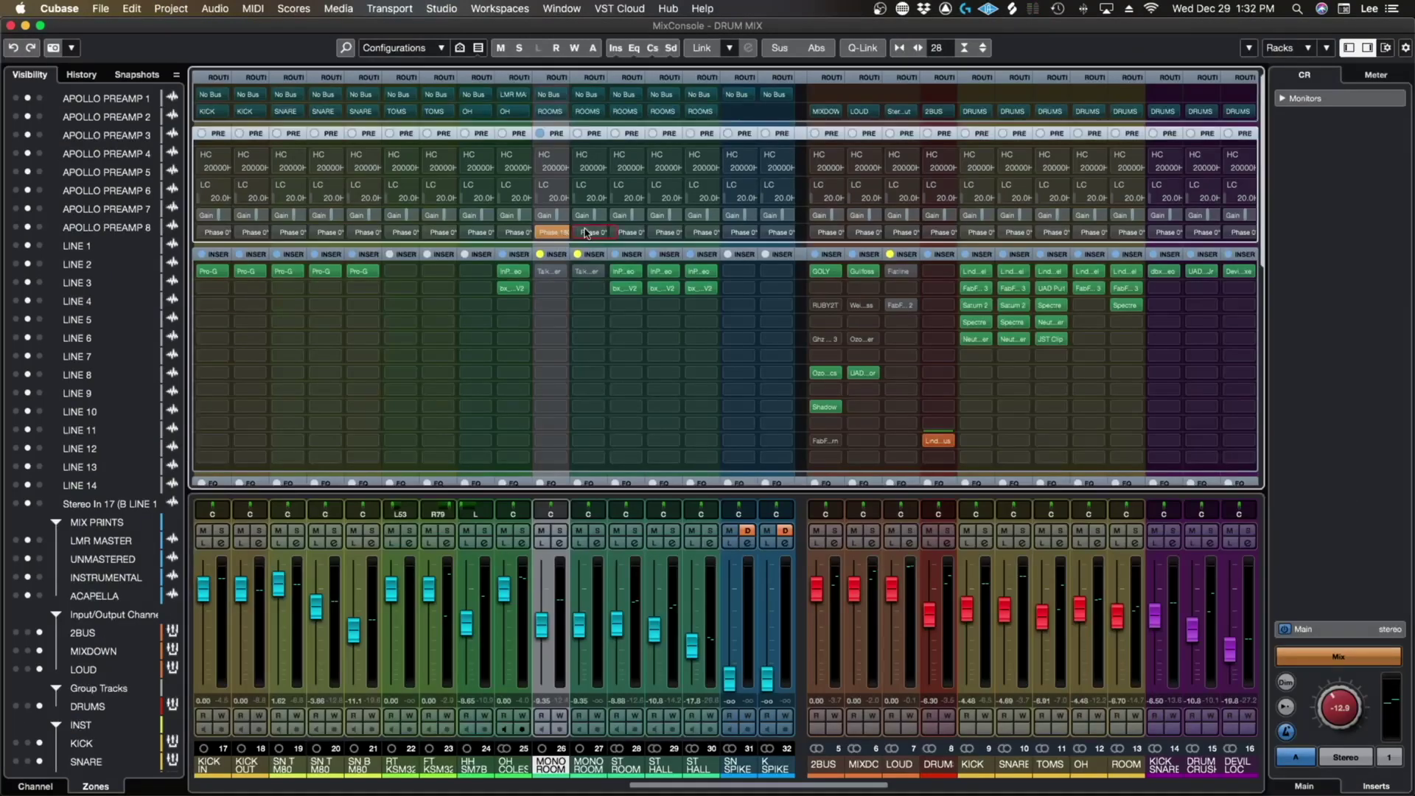
pyautogui.click(559, 764)
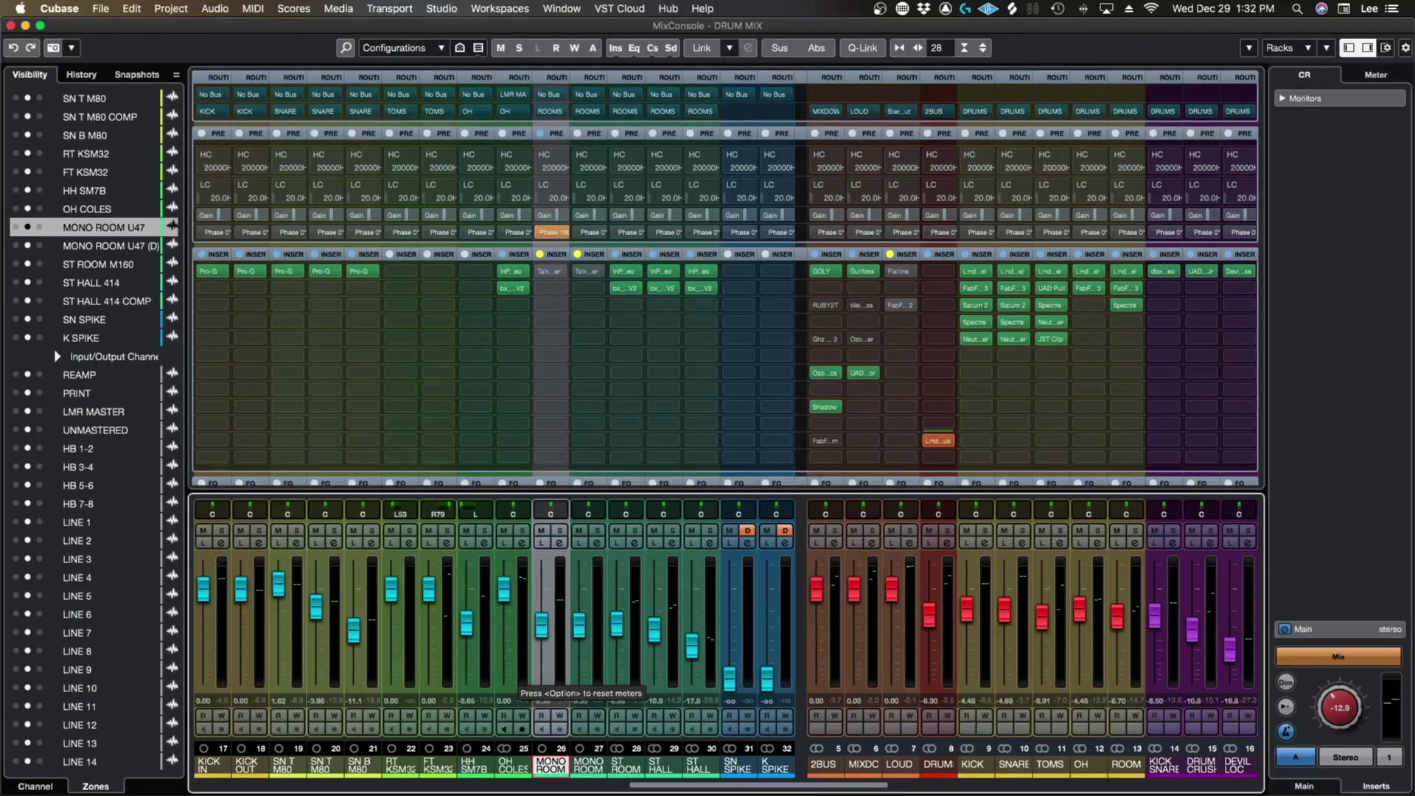
pyautogui.press('F3')
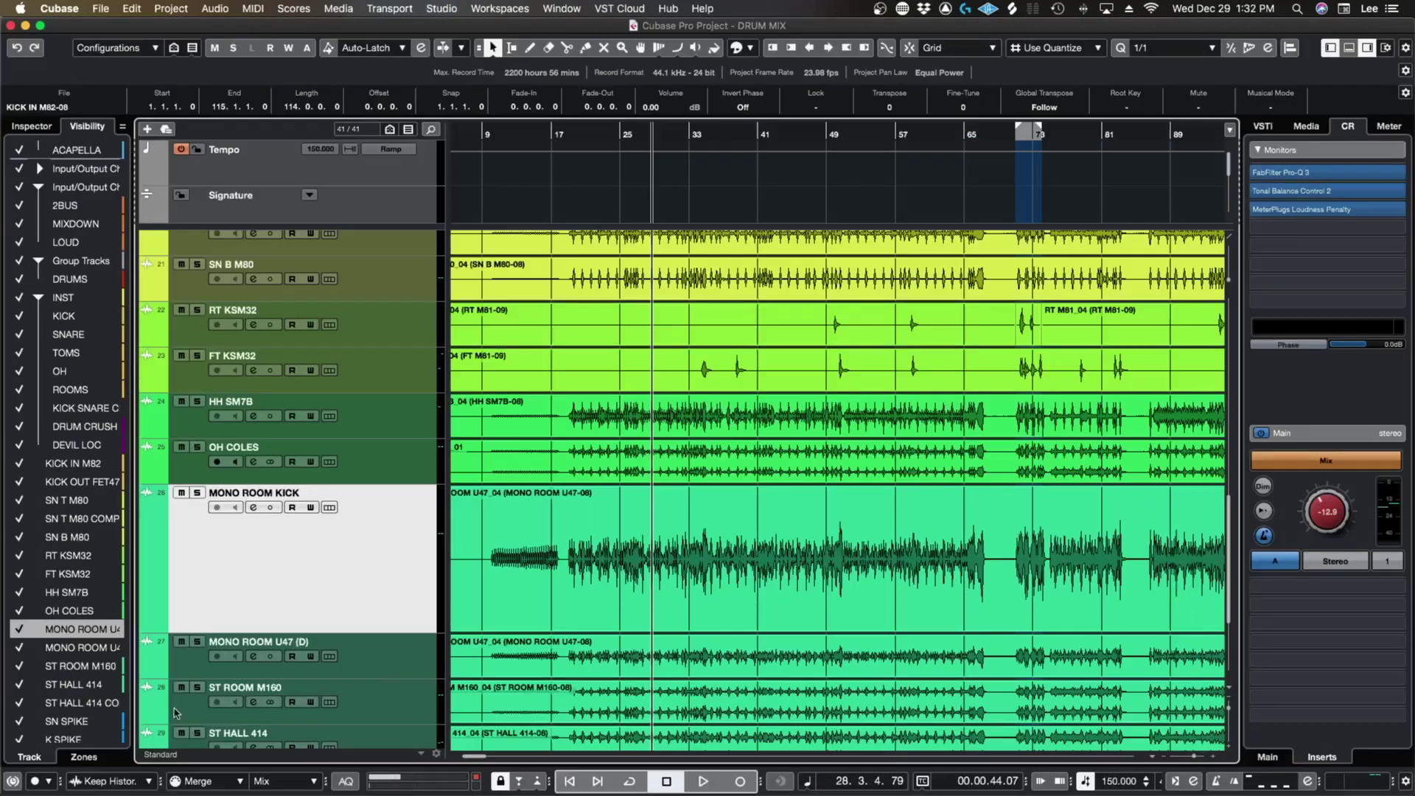
# Step: Rename the duplicated mono room track as MONO ROOM SNARE
pyautogui.click(267, 647)
pyautogui.doubleClick(258, 538)
pyautogui.write('MO')
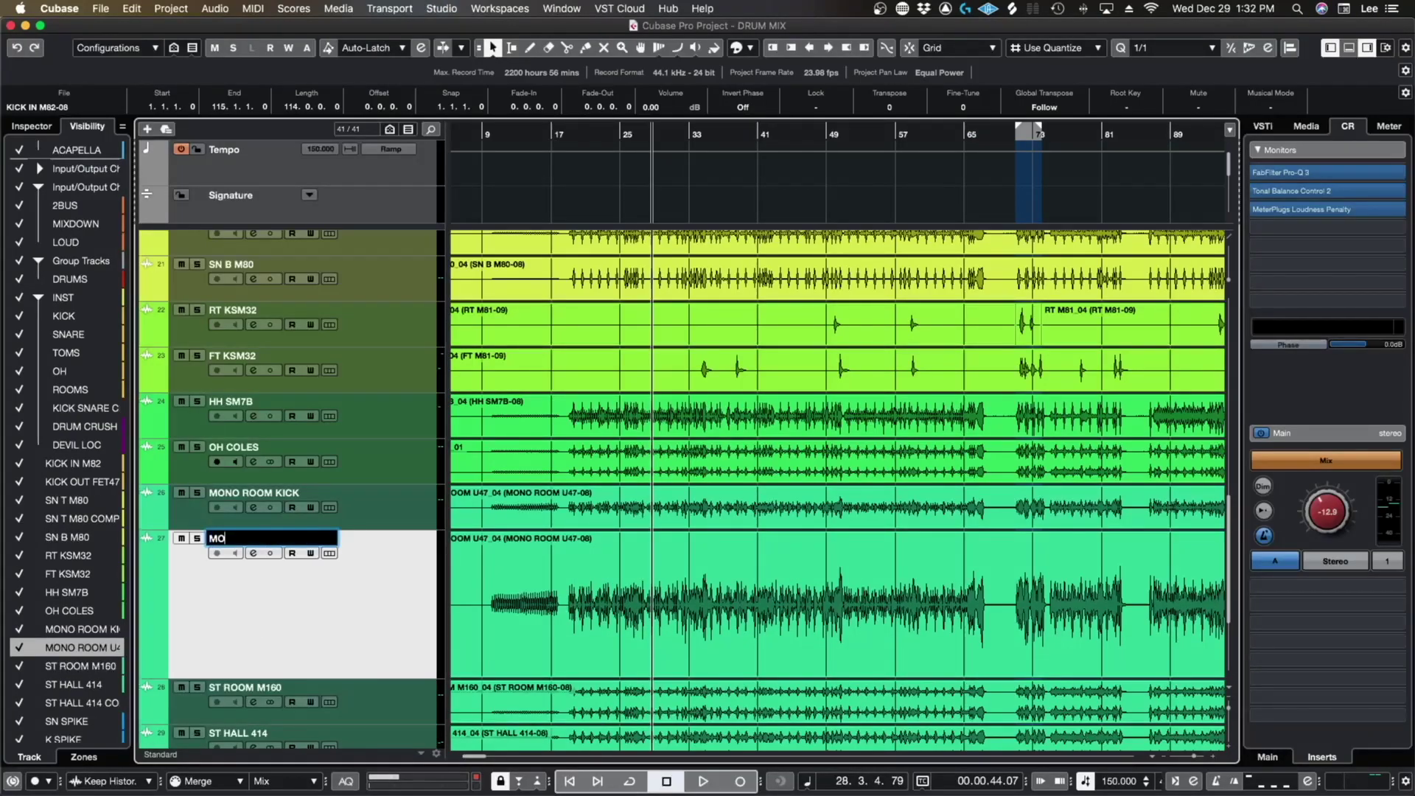
pyautogui.write('NO ROOM SNARE')
pyautogui.press('Return')
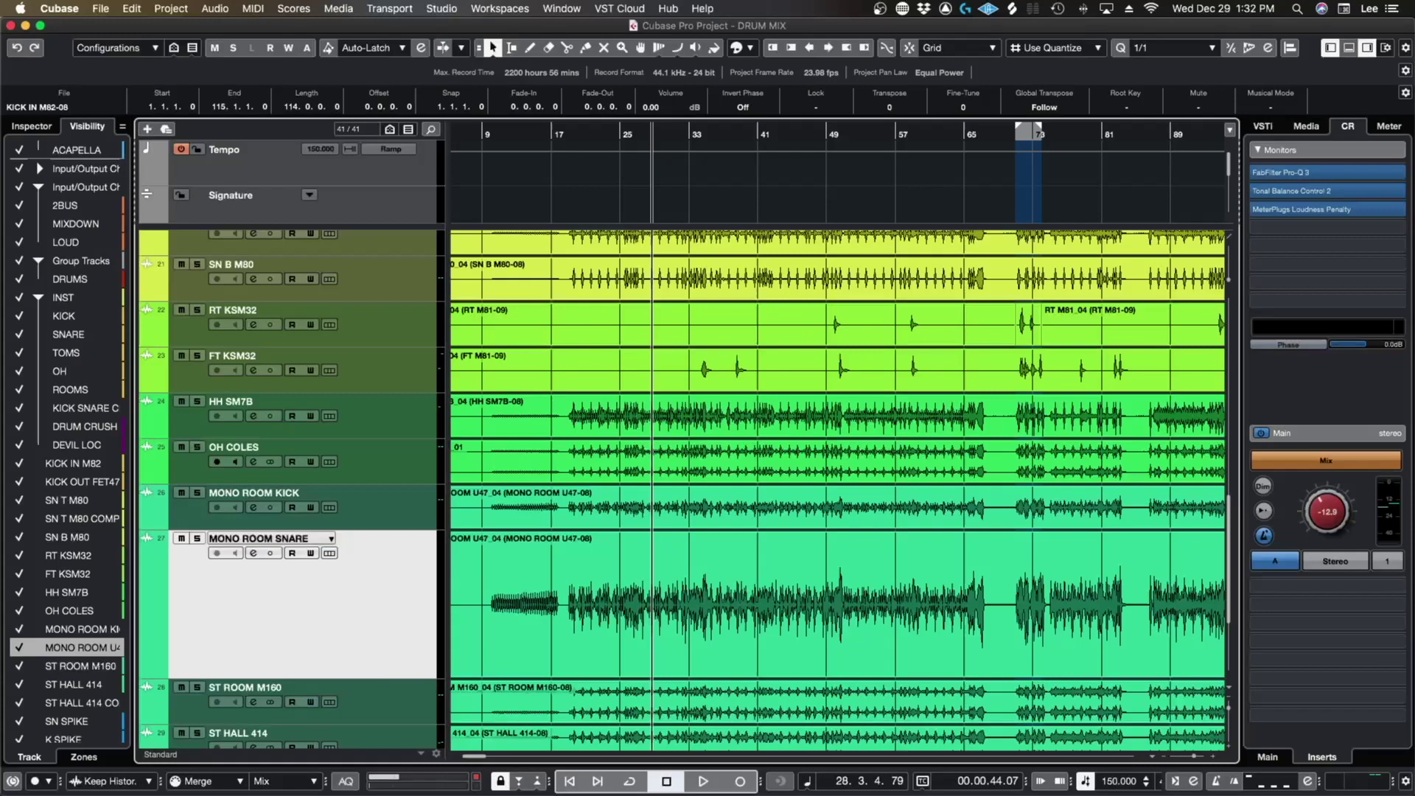
# Step: Solo the MONO ROOM KICK track and place the playback cursor just before bar 19
pyautogui.click(366, 509)
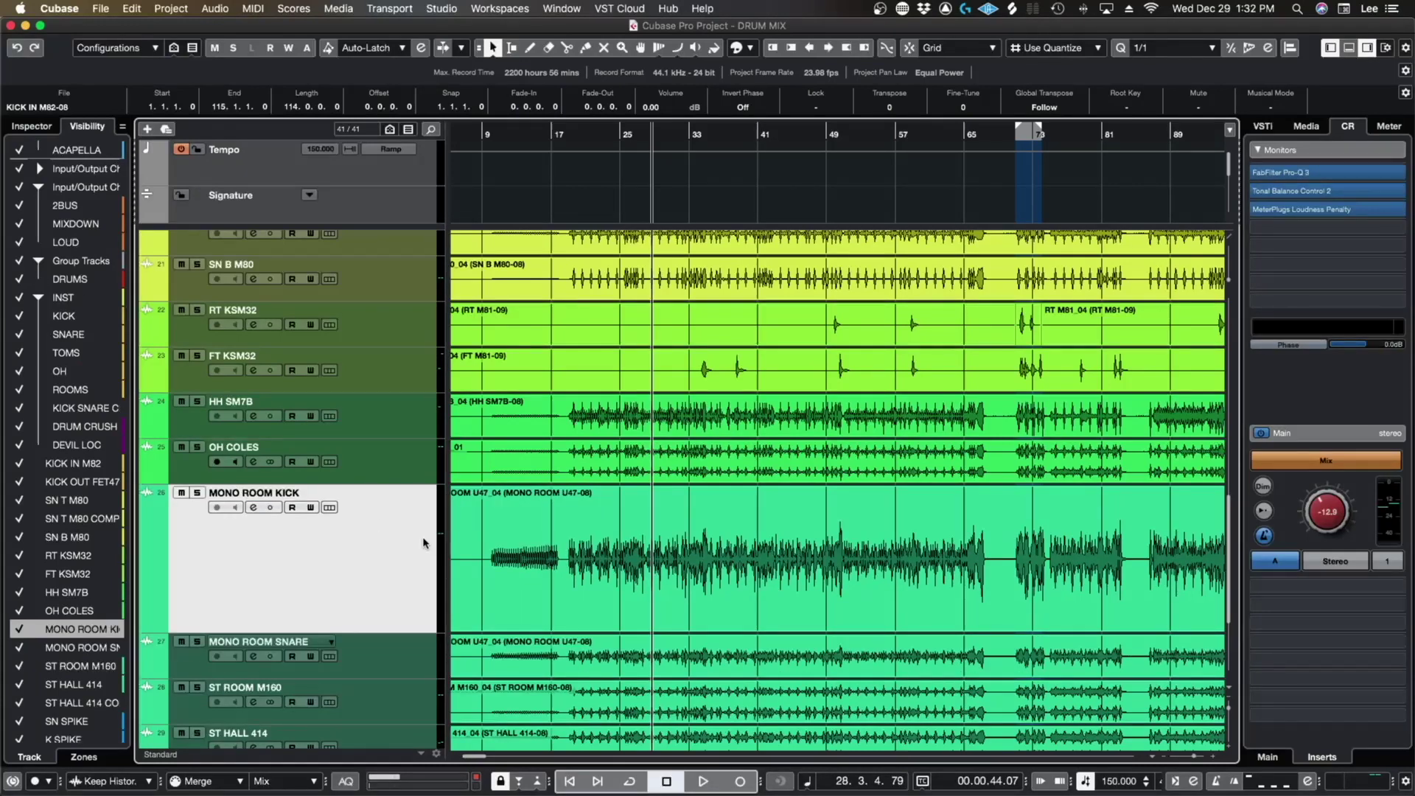
pyautogui.scroll(4, 625, 562)
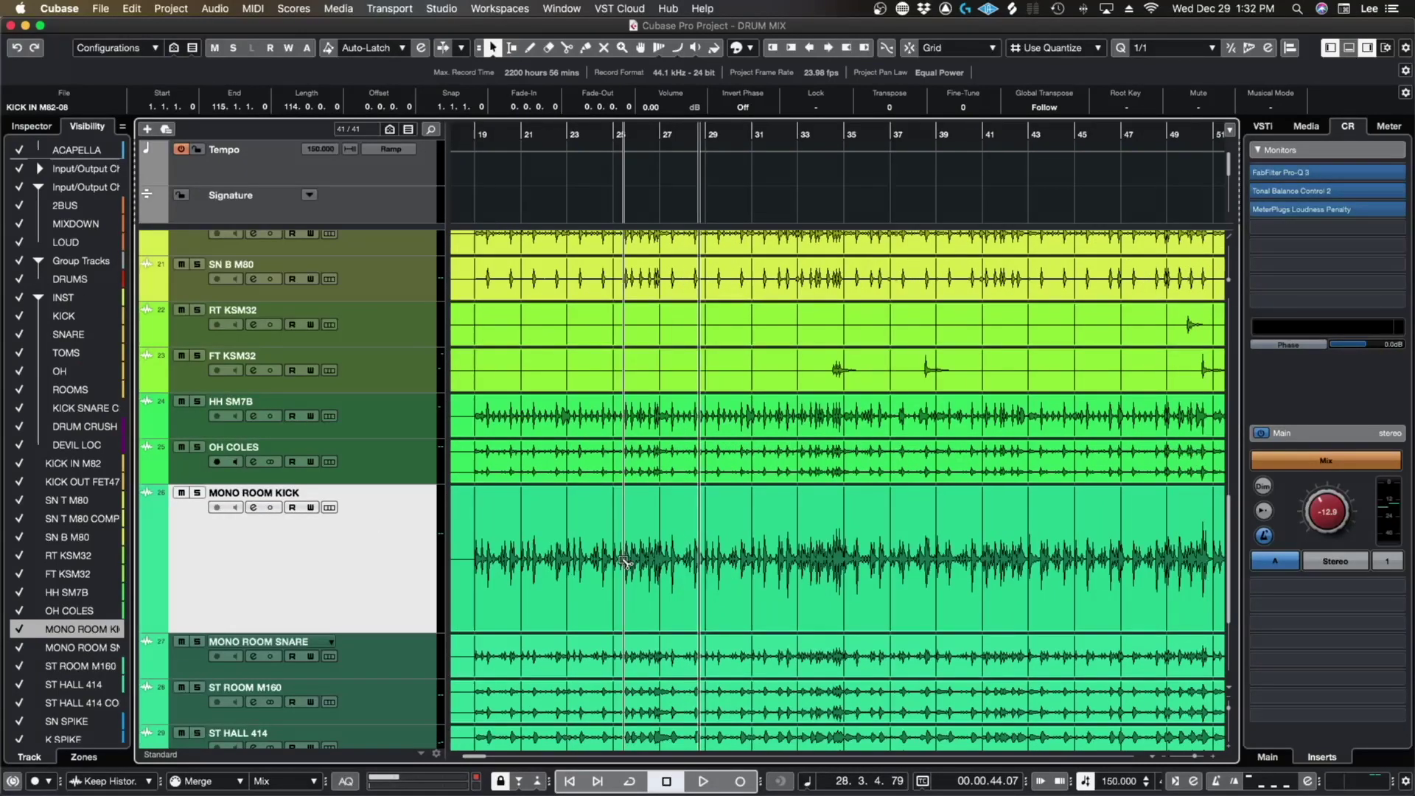
pyautogui.hscroll(-4, 625, 561)
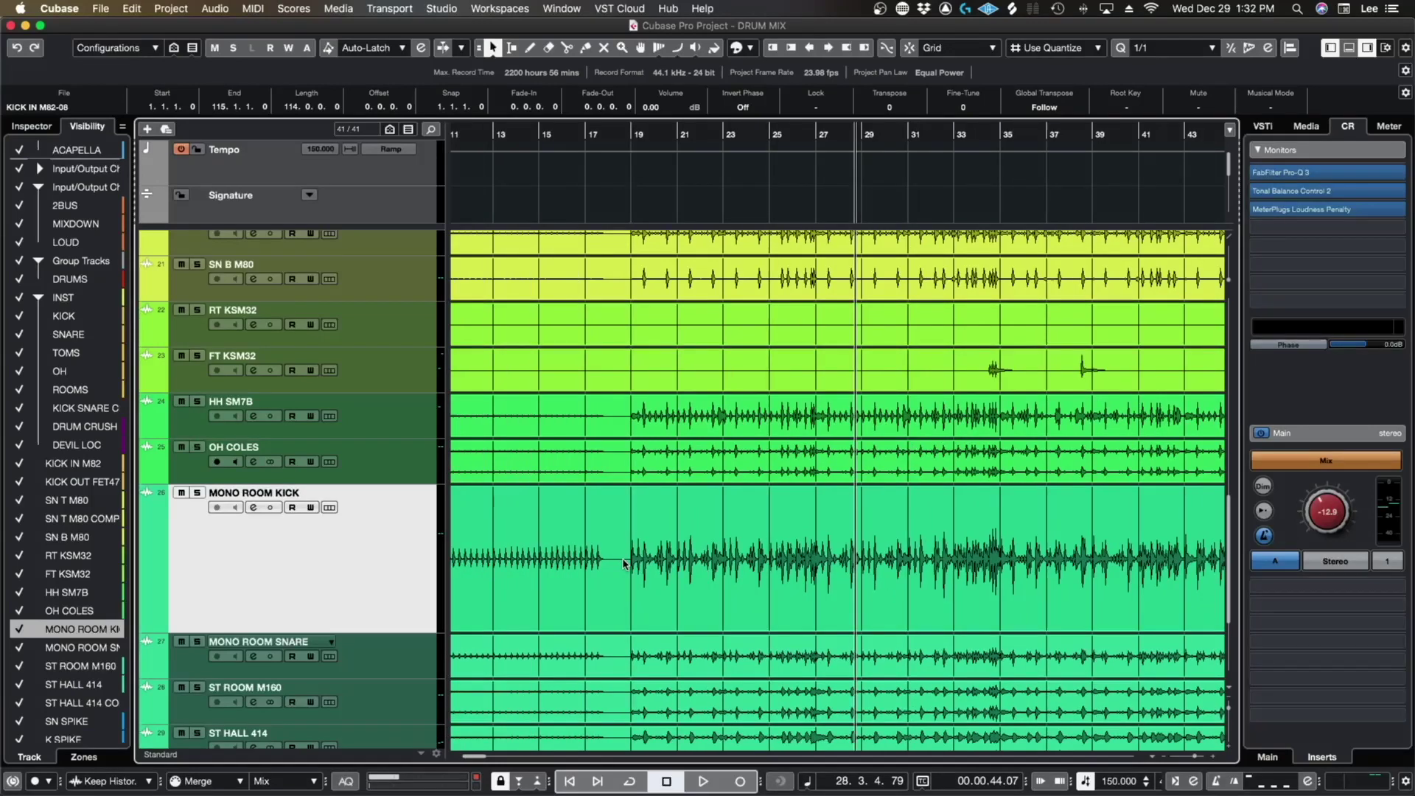
pyautogui.click(388, 658)
pyautogui.click(409, 518)
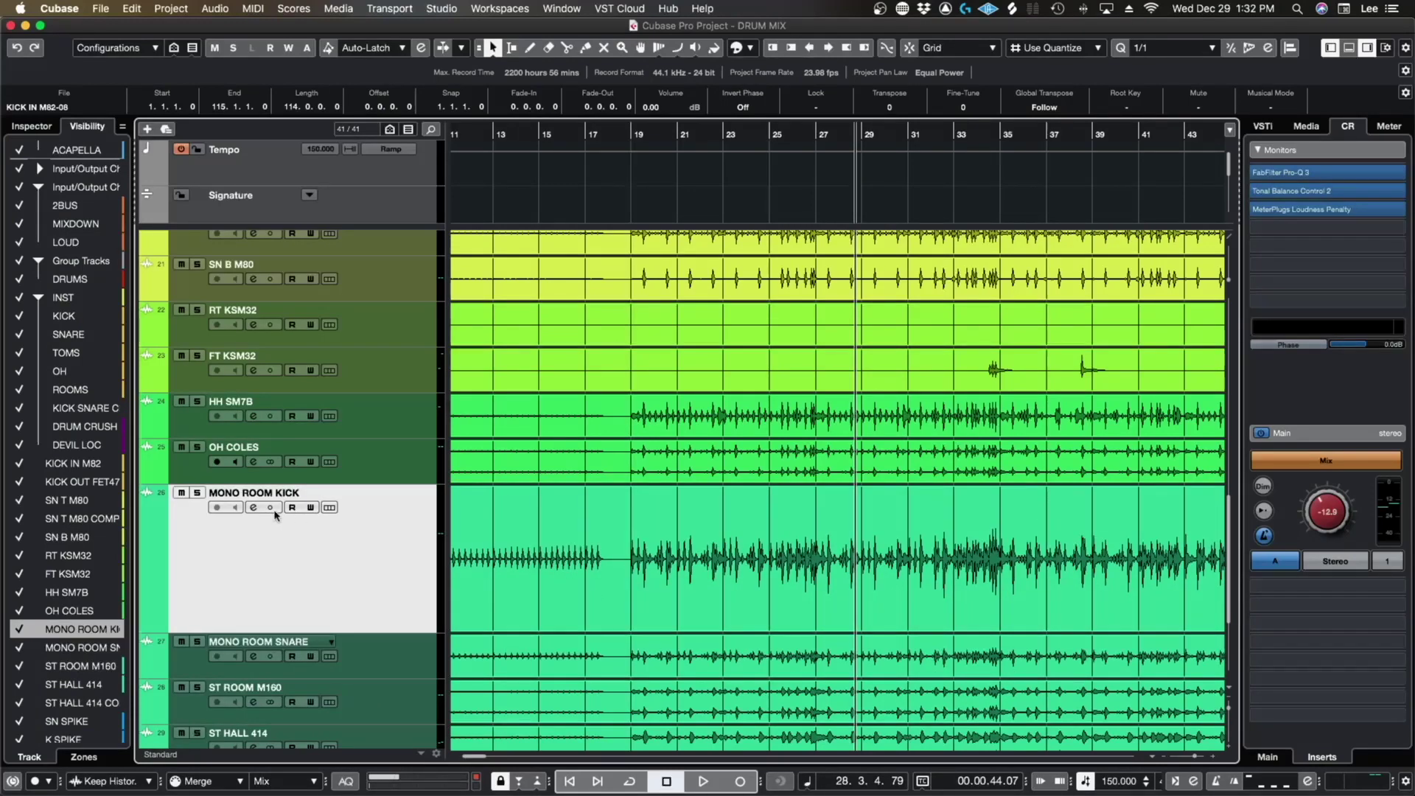
pyautogui.click(197, 492)
pyautogui.scroll(3, 659, 587)
pyautogui.click(597, 133)
# Step: Add the Pro-G plug-in to the second insert slot of the MONO ROOM KICK track
pyautogui.click(33, 128)
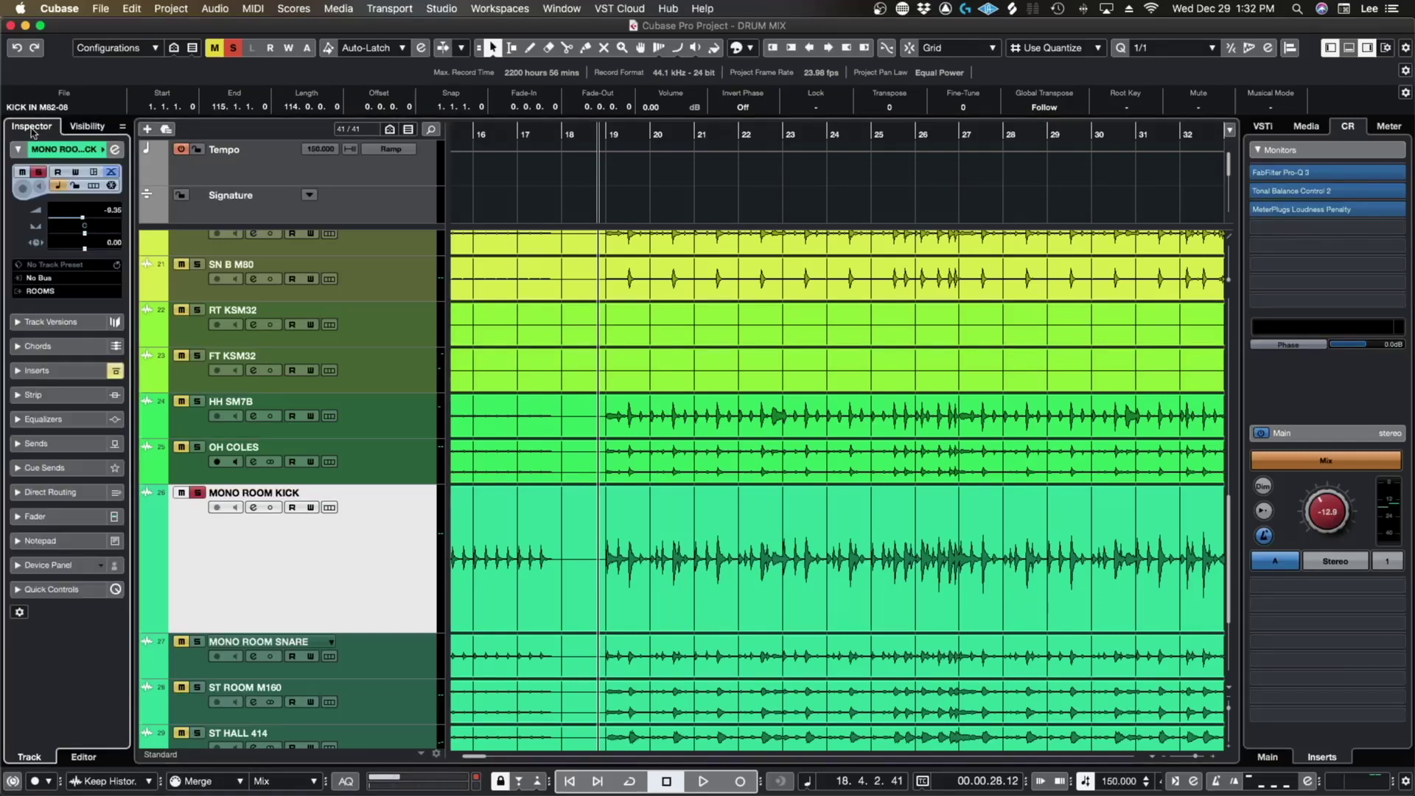
pyautogui.click(45, 377)
pyautogui.click(49, 267)
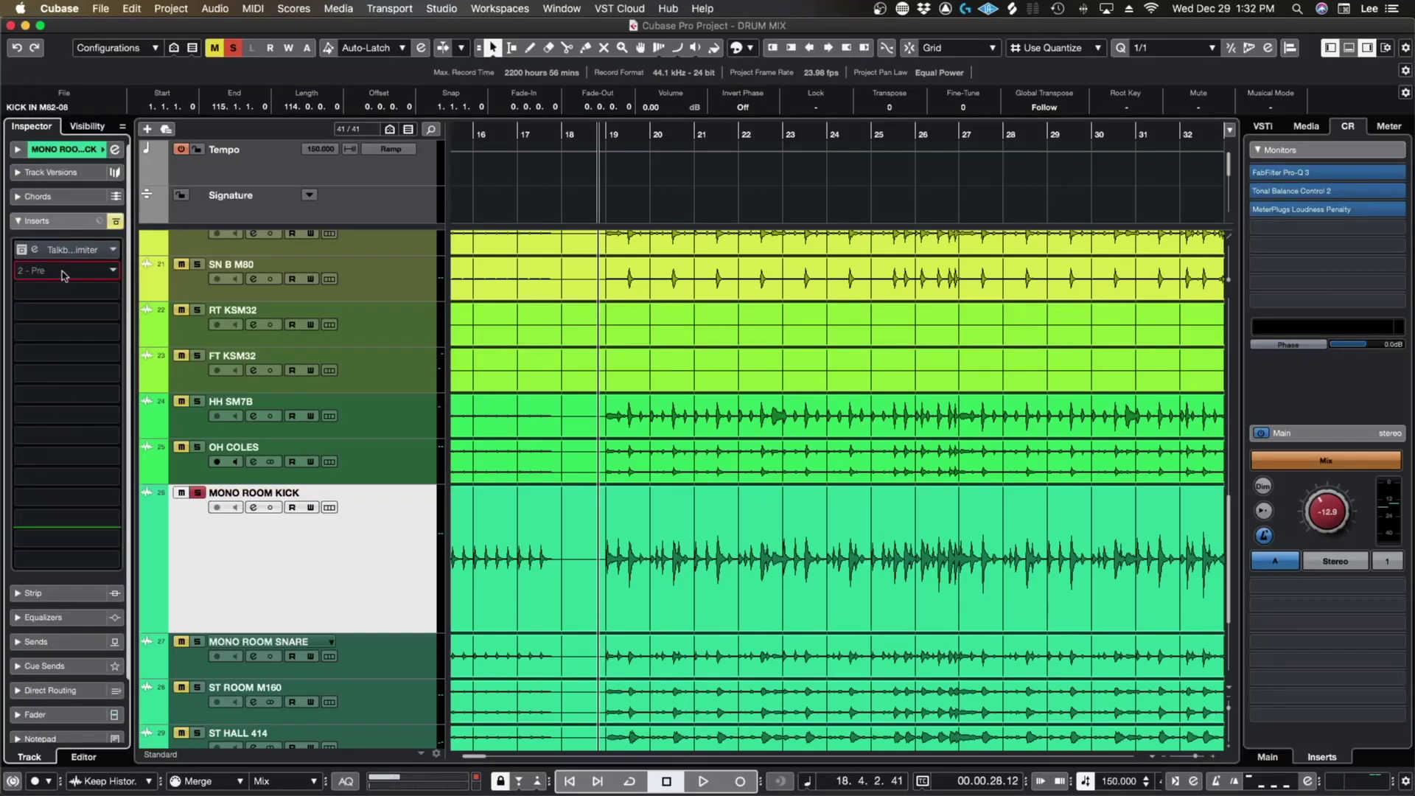
pyautogui.write('pro')
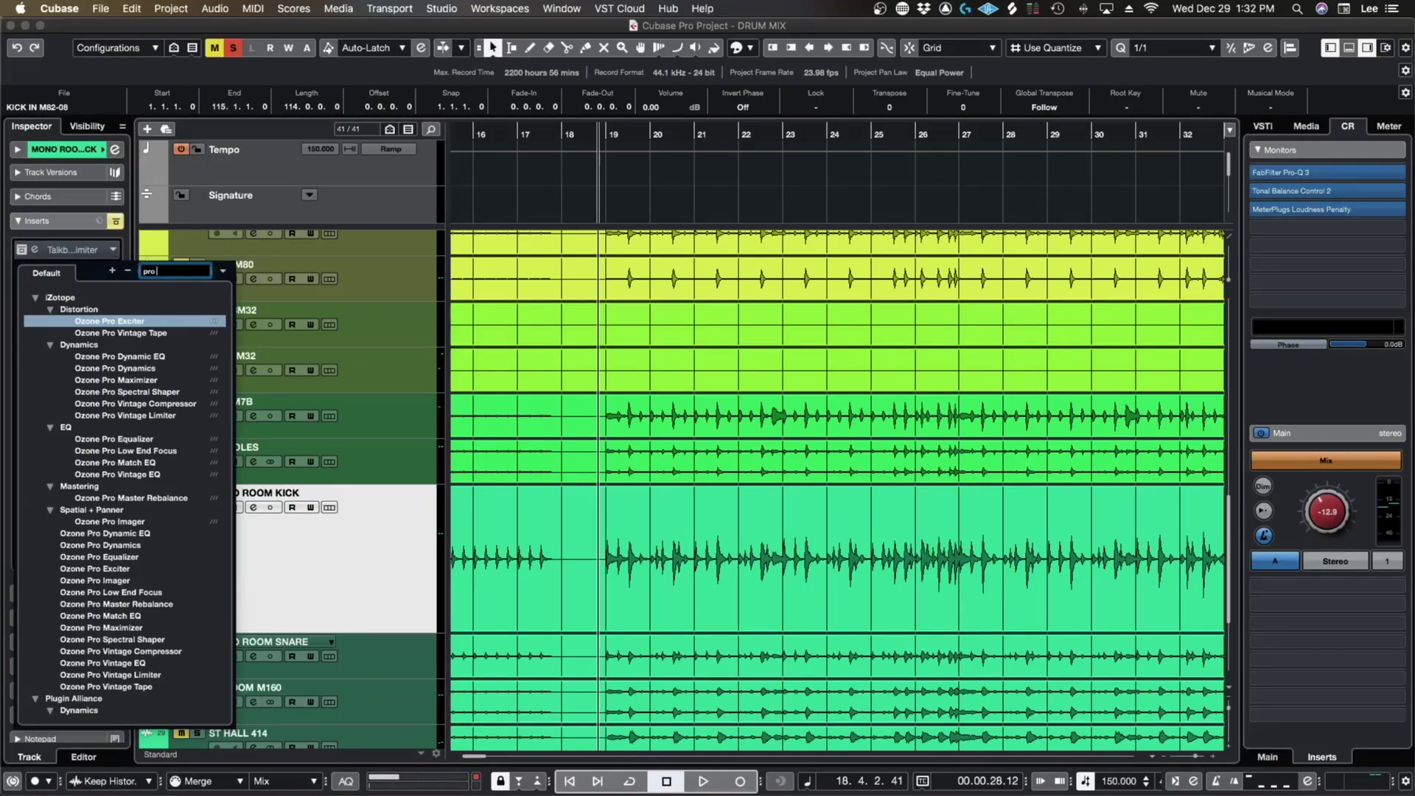
pyautogui.write('-g')
pyautogui.press('Return')
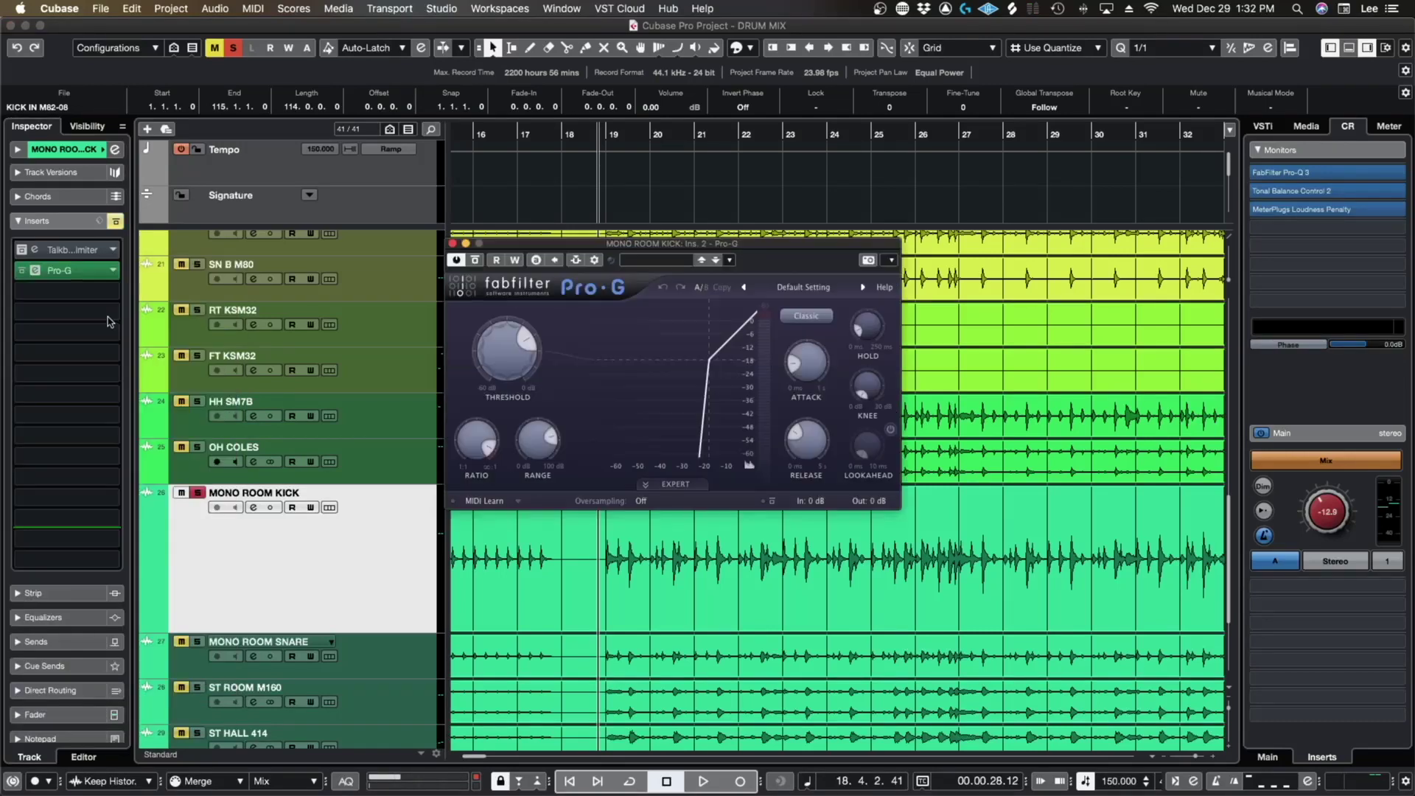
# Step: Add K SPIKE as the side-chain source for the MONO ROOM KICK track's Pro-G
pyautogui.click(596, 259)
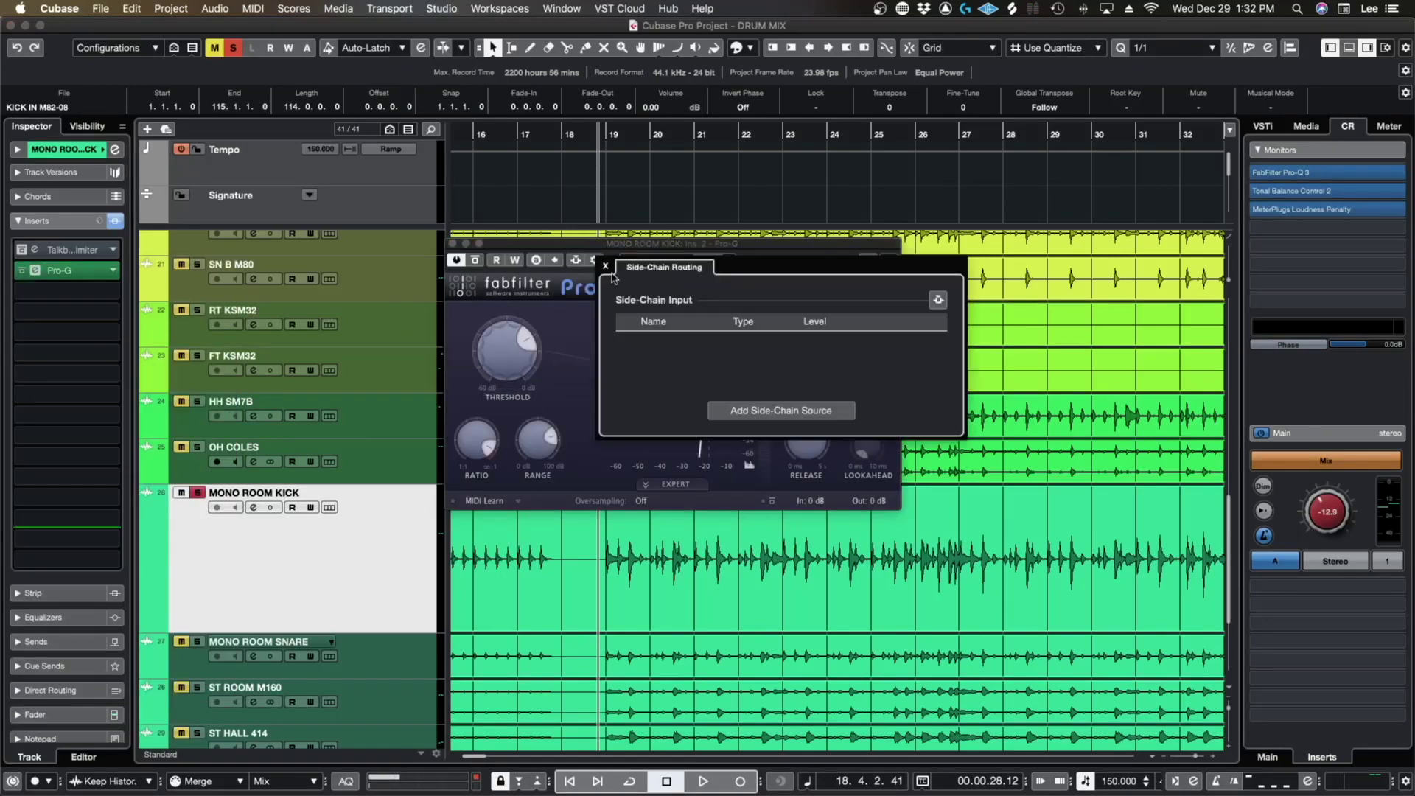
pyautogui.click(777, 412)
pyautogui.write('k s')
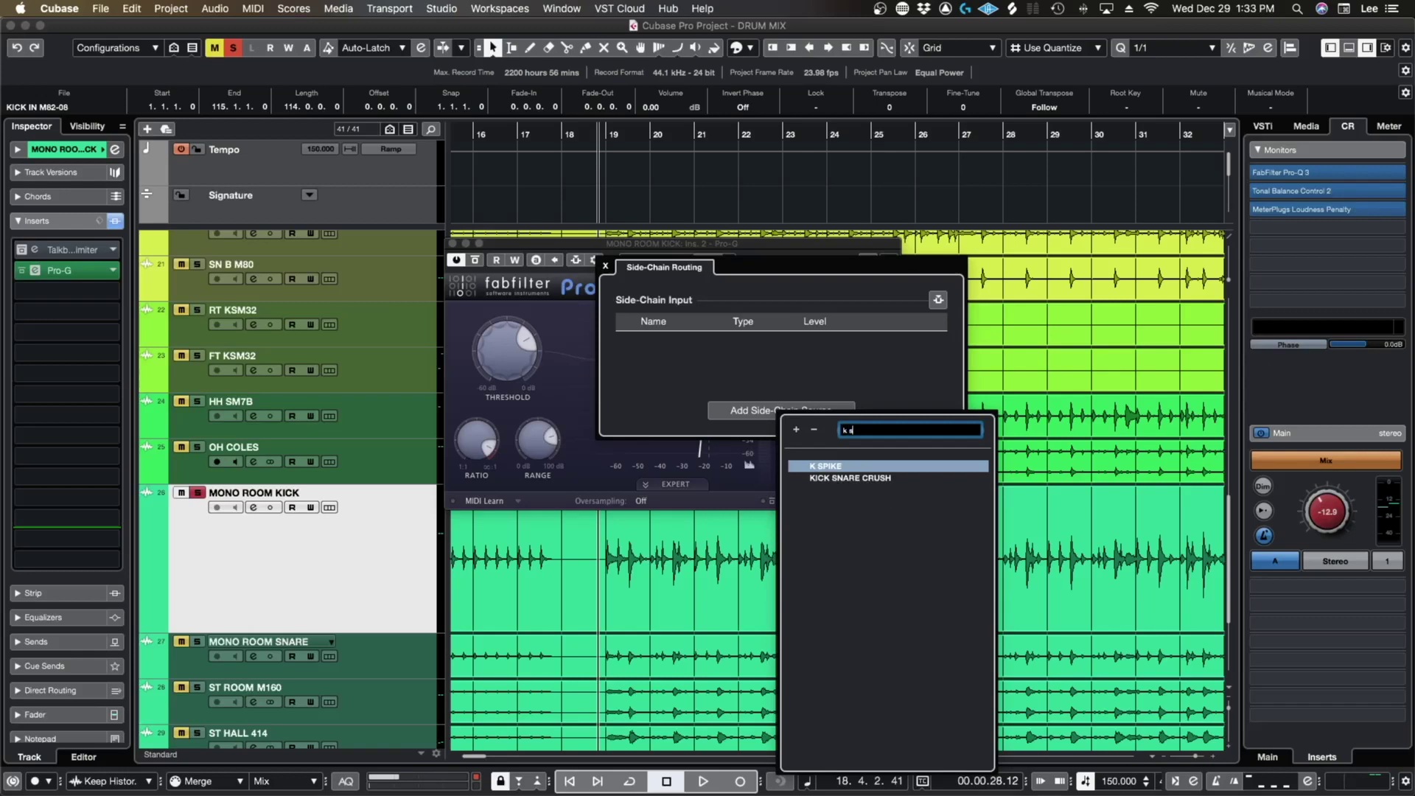
pyautogui.press('Return')
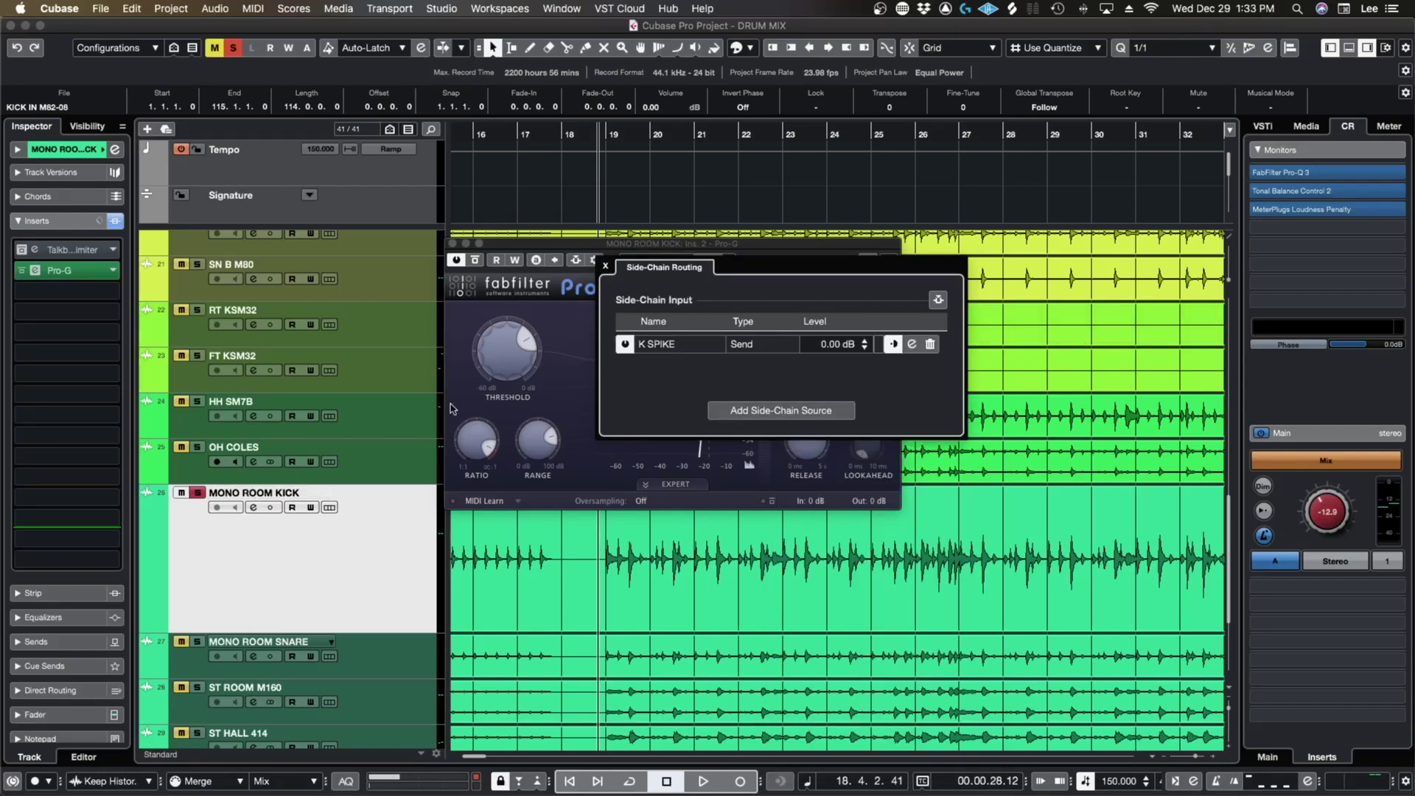
pyautogui.click(605, 267)
# Step: During playback, lower the Pro-G threshold and make the gate respond to the external side-chain input
pyautogui.press('space')
pyautogui.moveTo(519, 356); pyautogui.dragTo(522, 370)
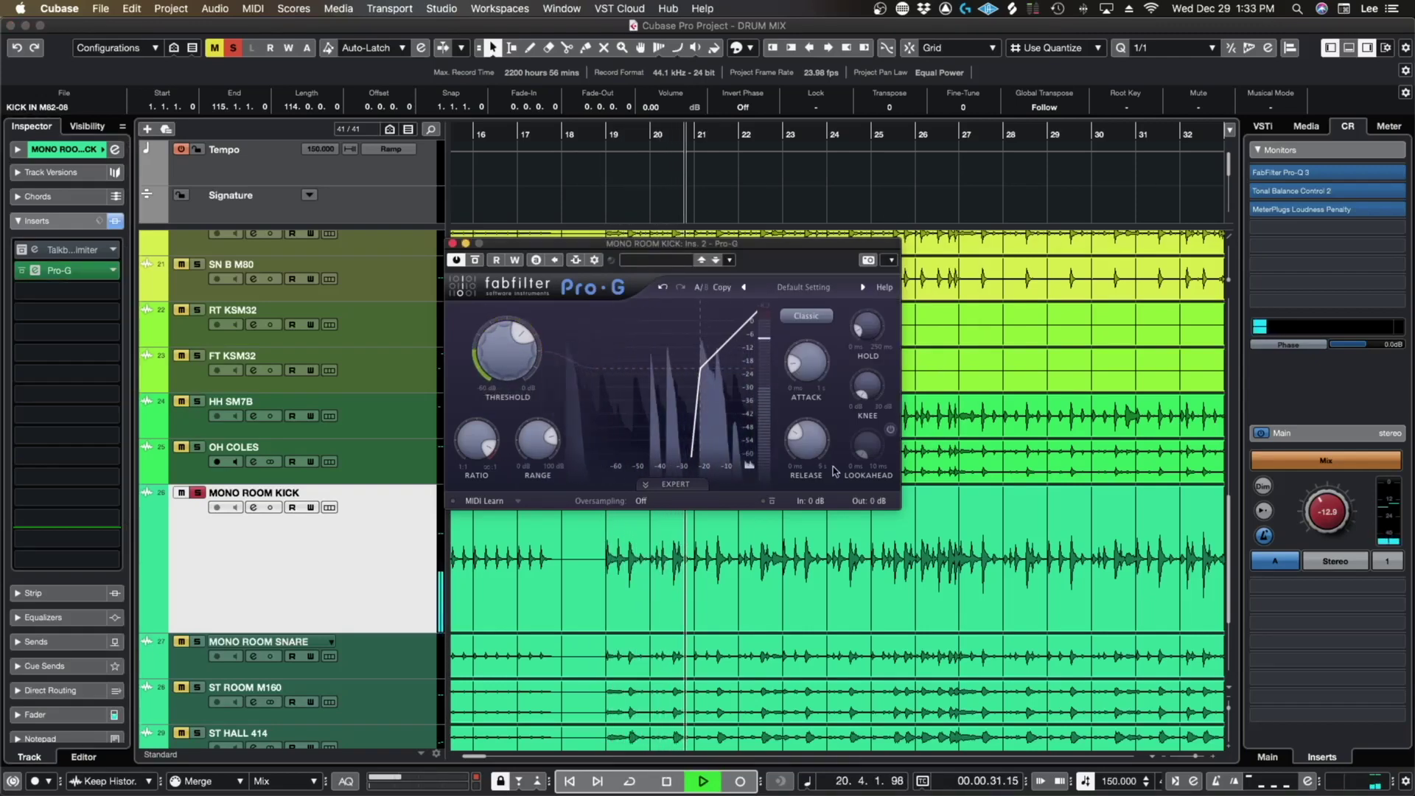
pyautogui.click(673, 485)
pyautogui.click(712, 517)
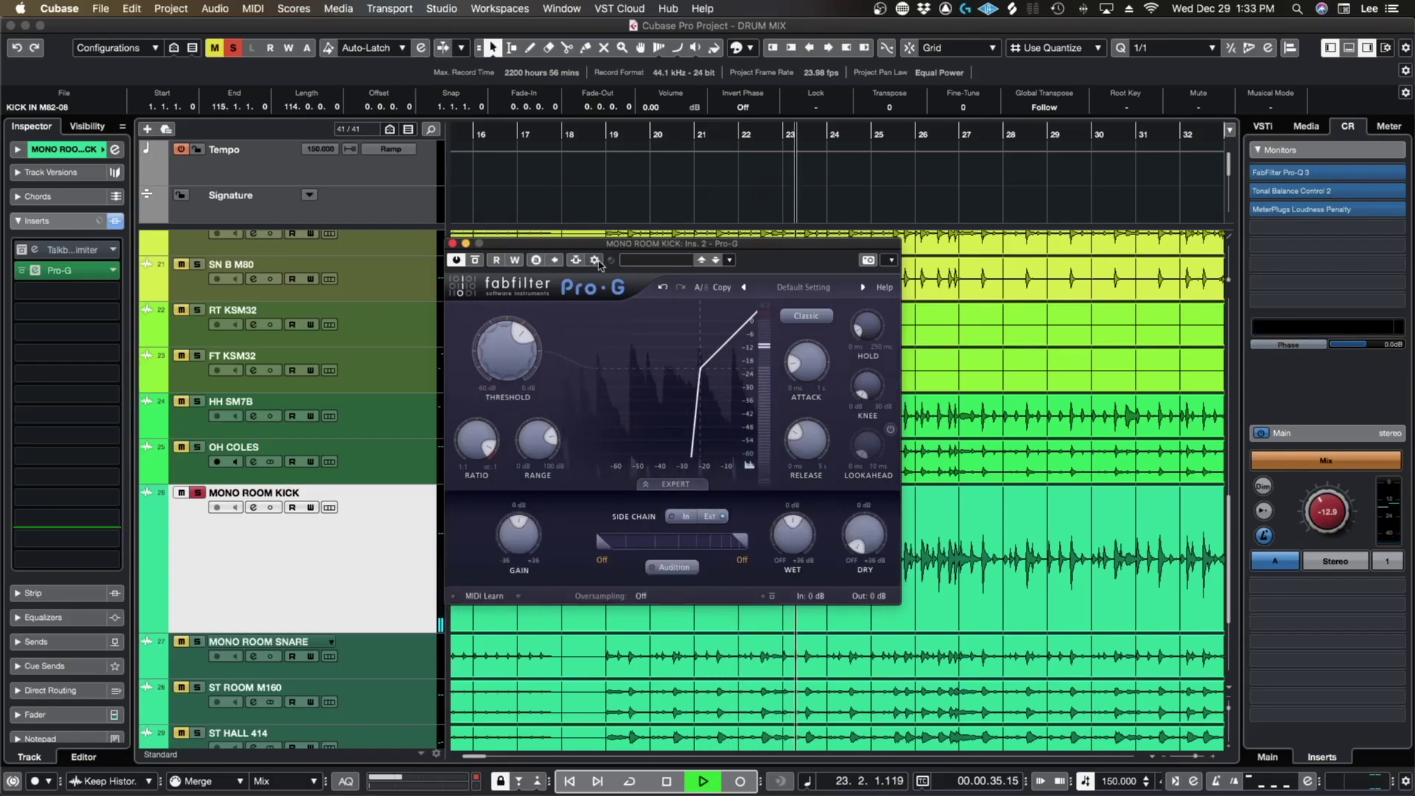
pyautogui.moveTo(667, 250); pyautogui.dragTo(757, 253)
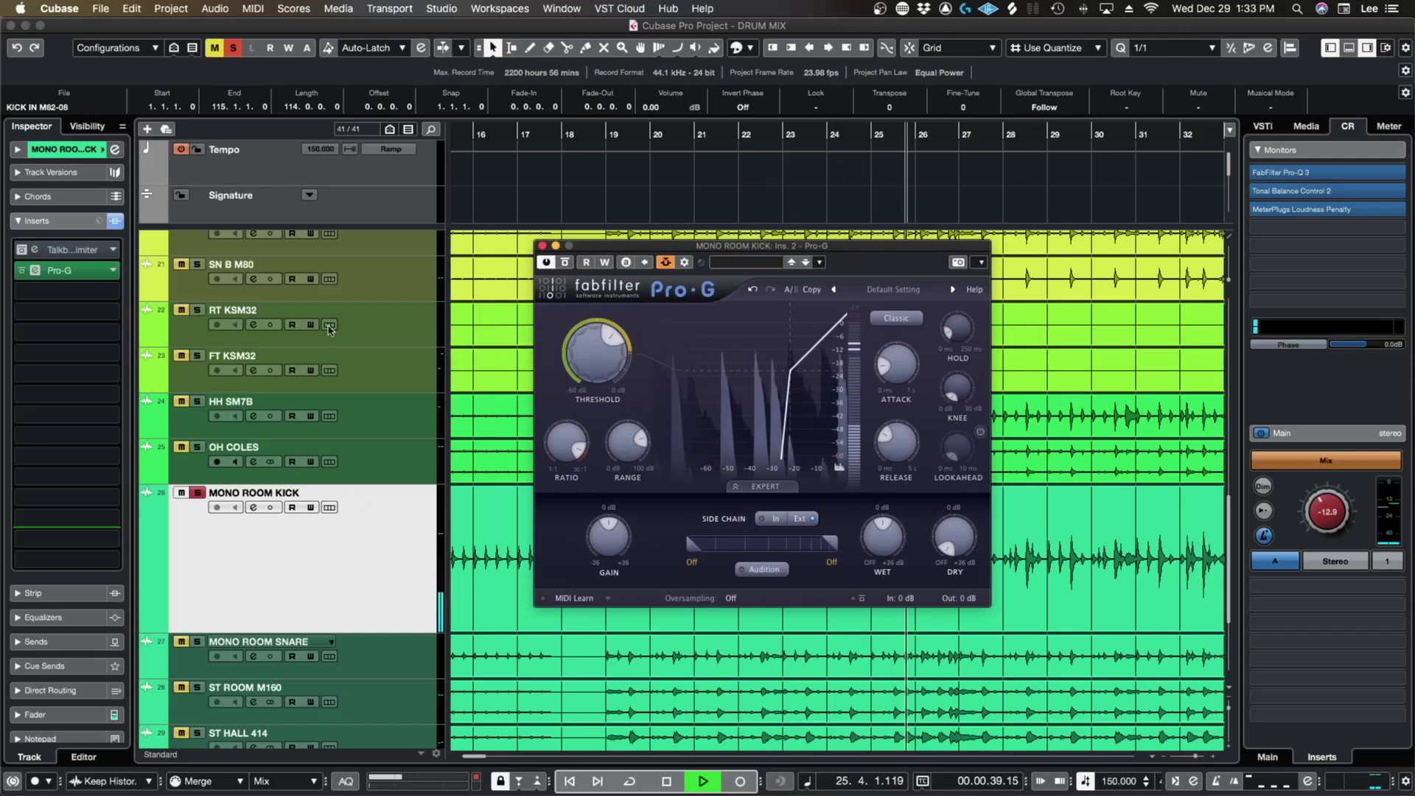
# Step: Show the MixConsole, raise the MONO ROOM KICK fader and move the Pro-G window off its channel strip
pyautogui.press('F3')
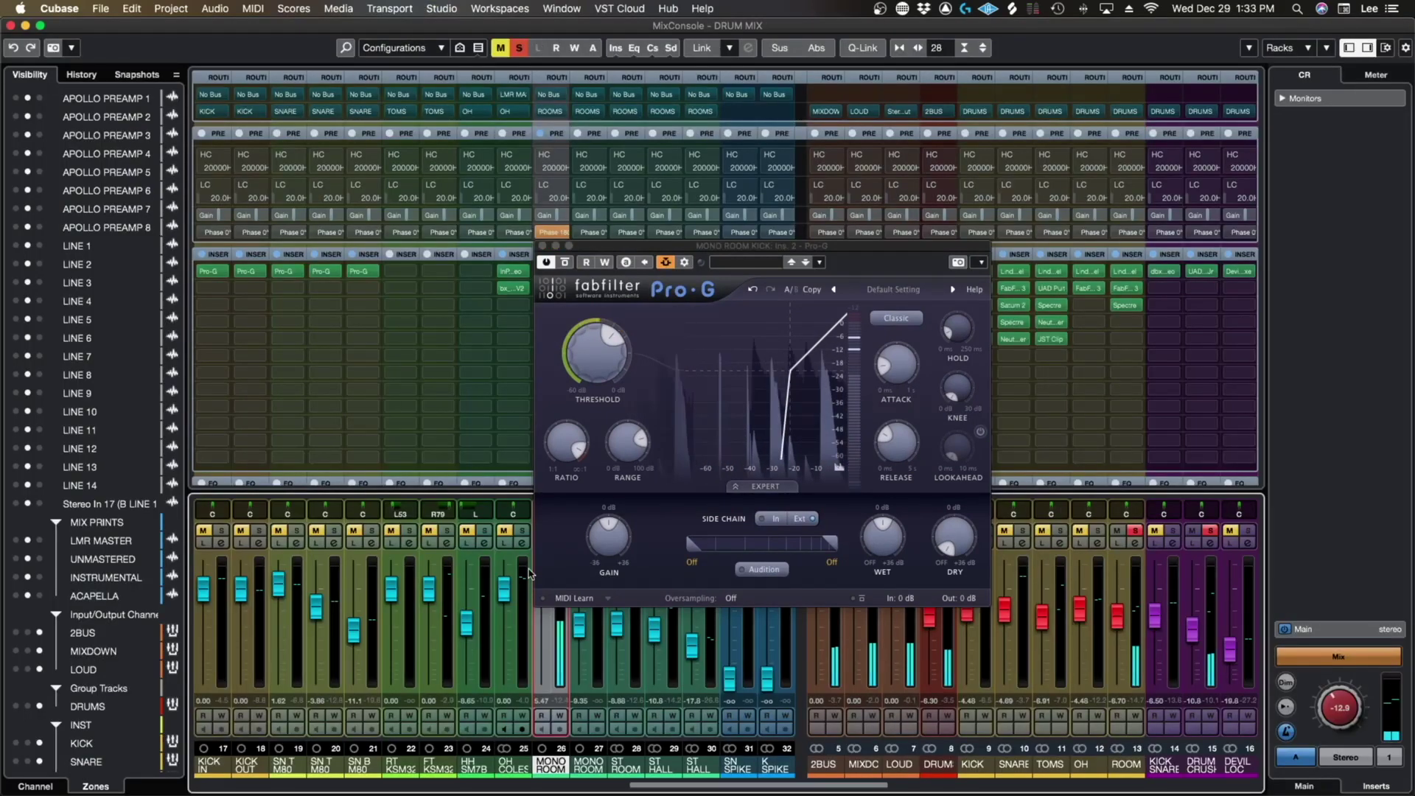
pyautogui.moveTo(541, 630); pyautogui.dragTo(533, 583)
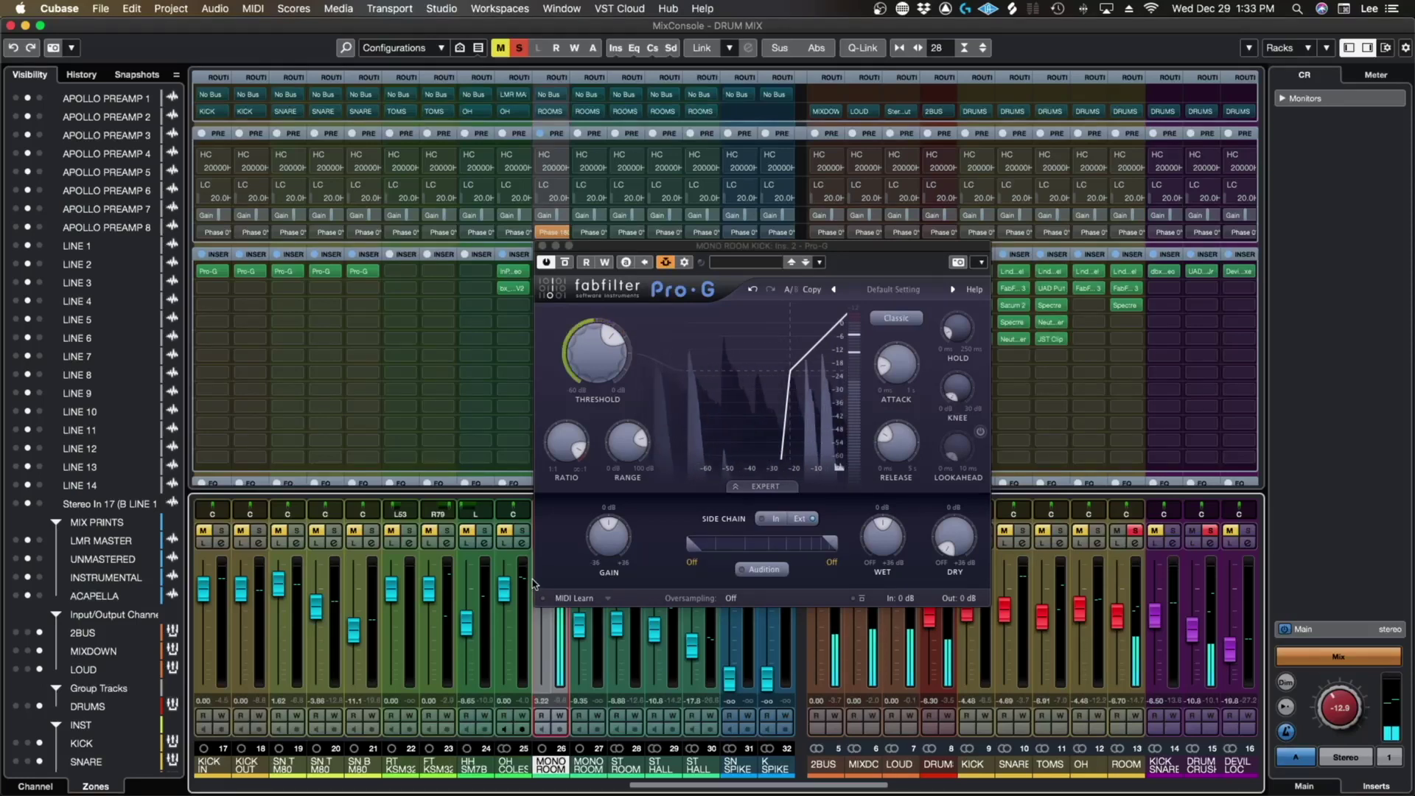
pyautogui.moveTo(833, 245); pyautogui.dragTo(1003, 191)
# Step: Shorten the attack and enable lookahead in the MONO ROOM KICK channel's Pro-G
pyautogui.moveTo(1072, 325); pyautogui.dragTo(1090, 456)
pyautogui.moveTo(1077, 388)
pyautogui.scroll(-2, 1077, 409)
pyautogui.click(1150, 377)
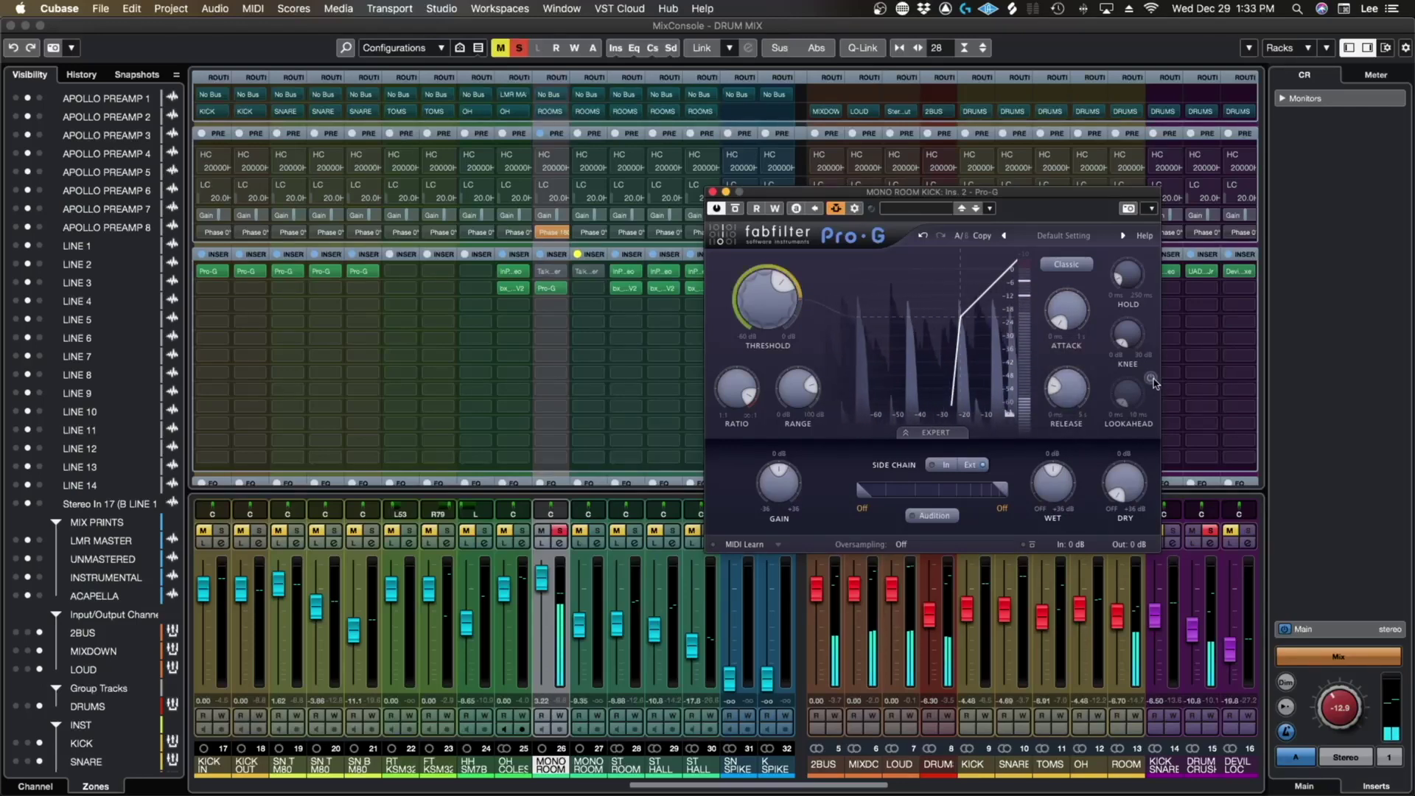
# Step: Set the Pro-G release to about 41 ms, close the plug-in and lower the MONO ROOM KICK fader
pyautogui.moveTo(1067, 392)
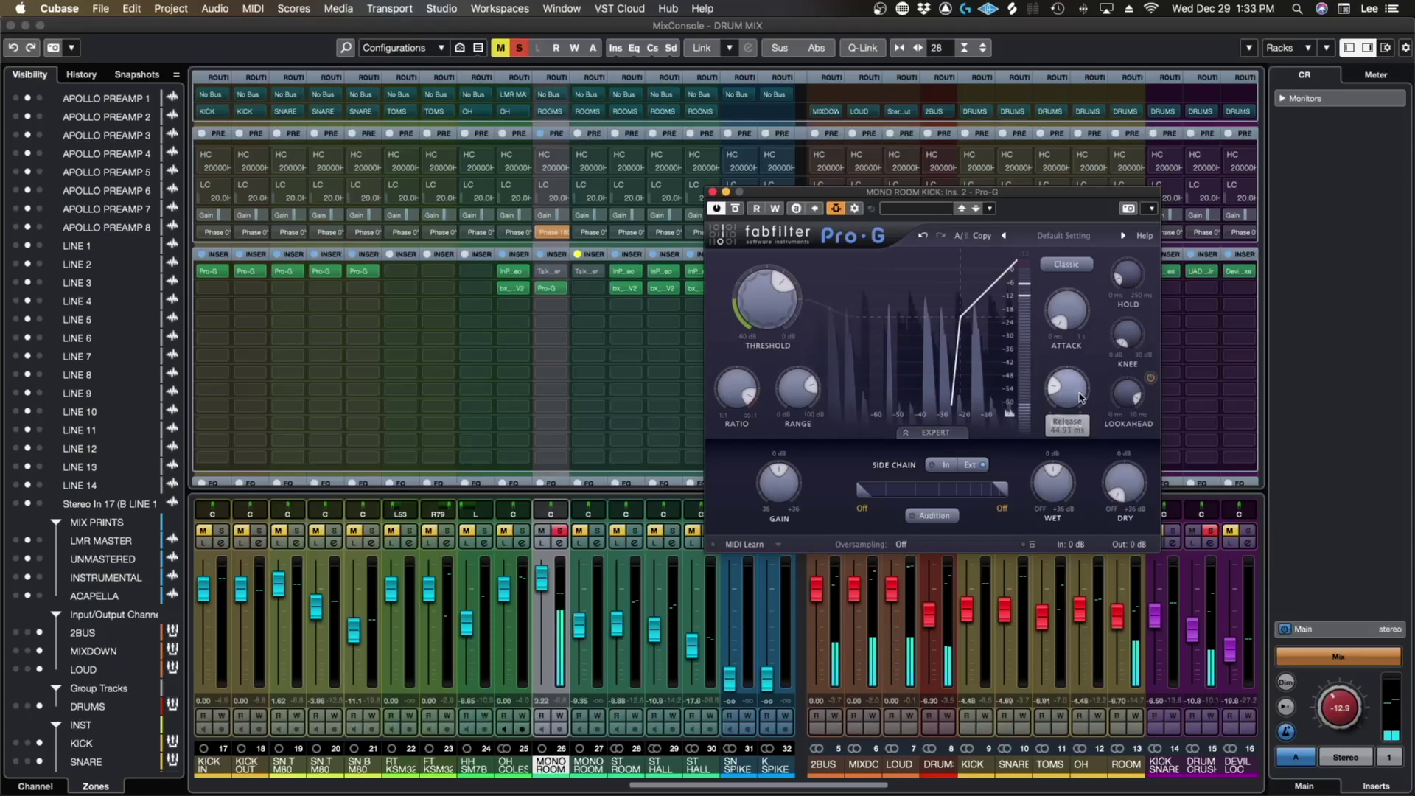
pyautogui.moveTo(1075, 377); pyautogui.dragTo(1072, 384)
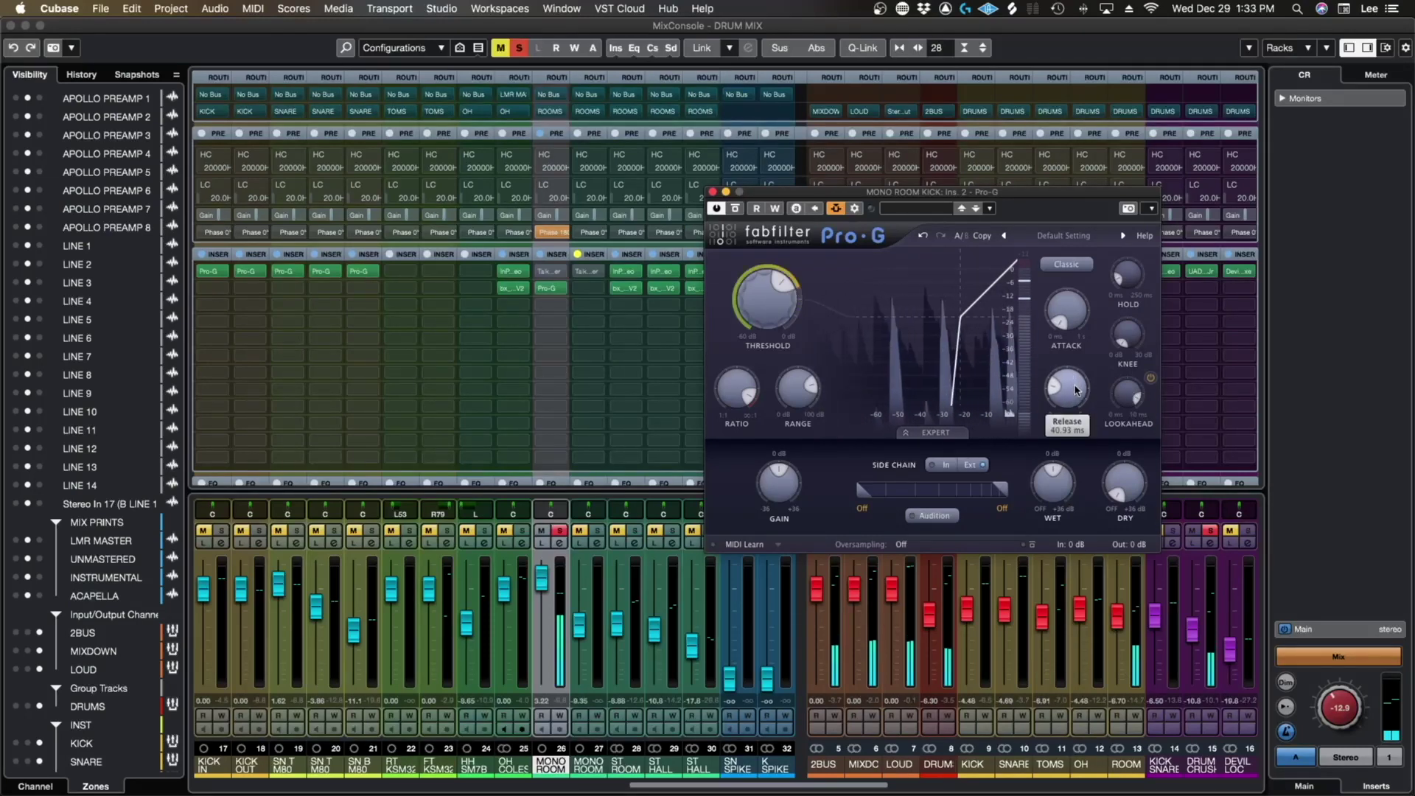
pyautogui.moveTo(1081, 348); pyautogui.dragTo(1081, 358)
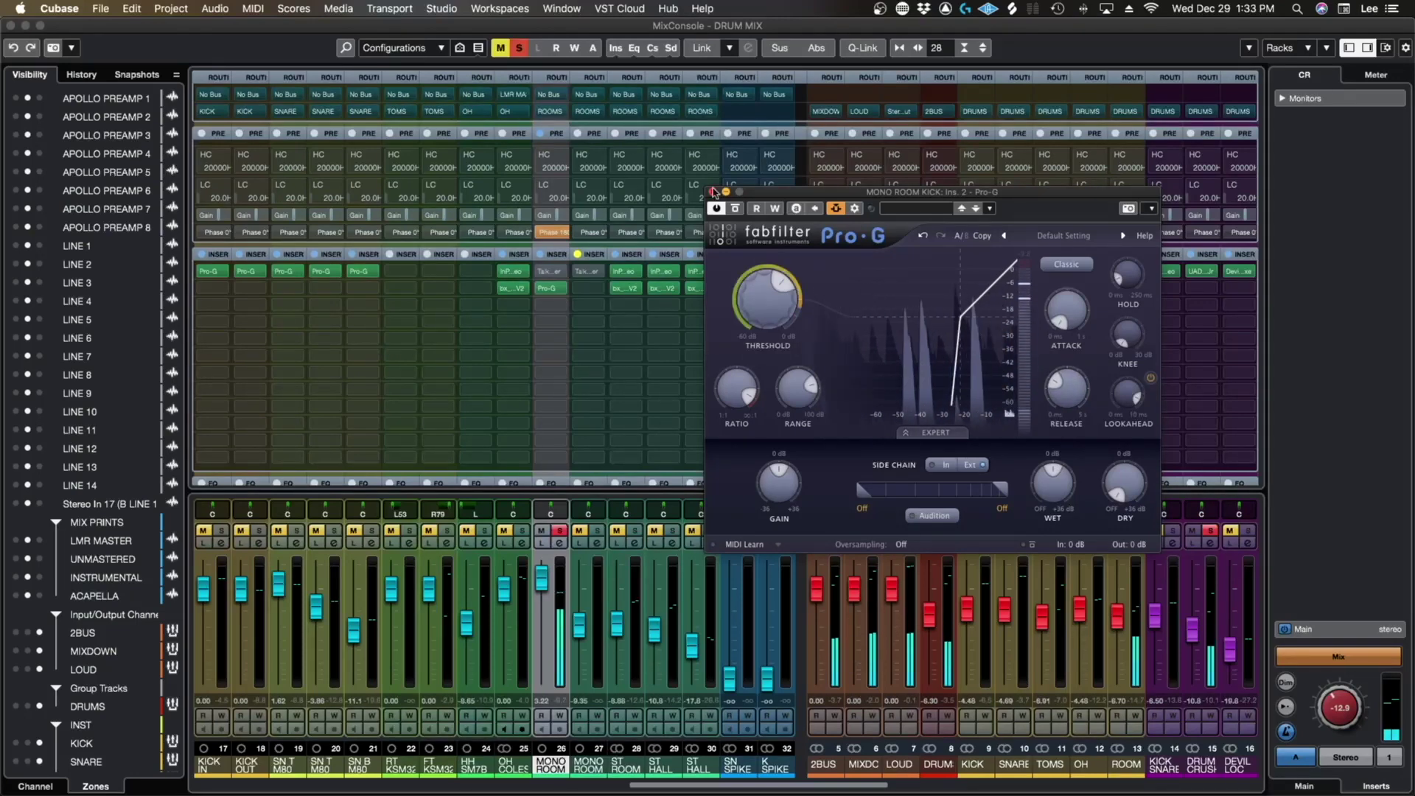
pyautogui.click(711, 192)
pyautogui.moveTo(542, 580); pyautogui.dragTo(542, 601)
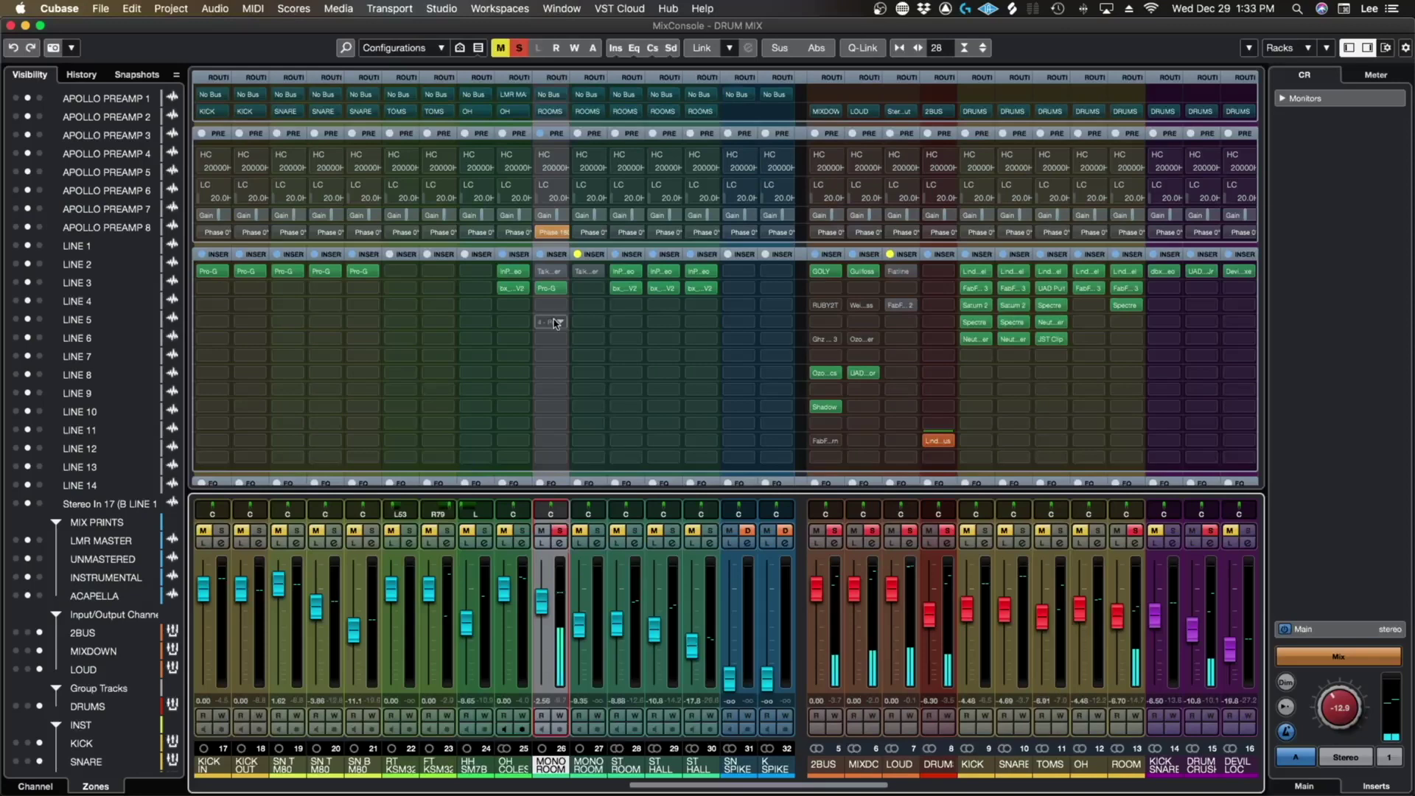
# Step: Copy the Pro-G insert to the MONO ROOM SNARE channel, and solo that channel with its fader raised
pyautogui.moveTo(546, 287); pyautogui.dragTo(584, 288)
pyautogui.click(597, 530)
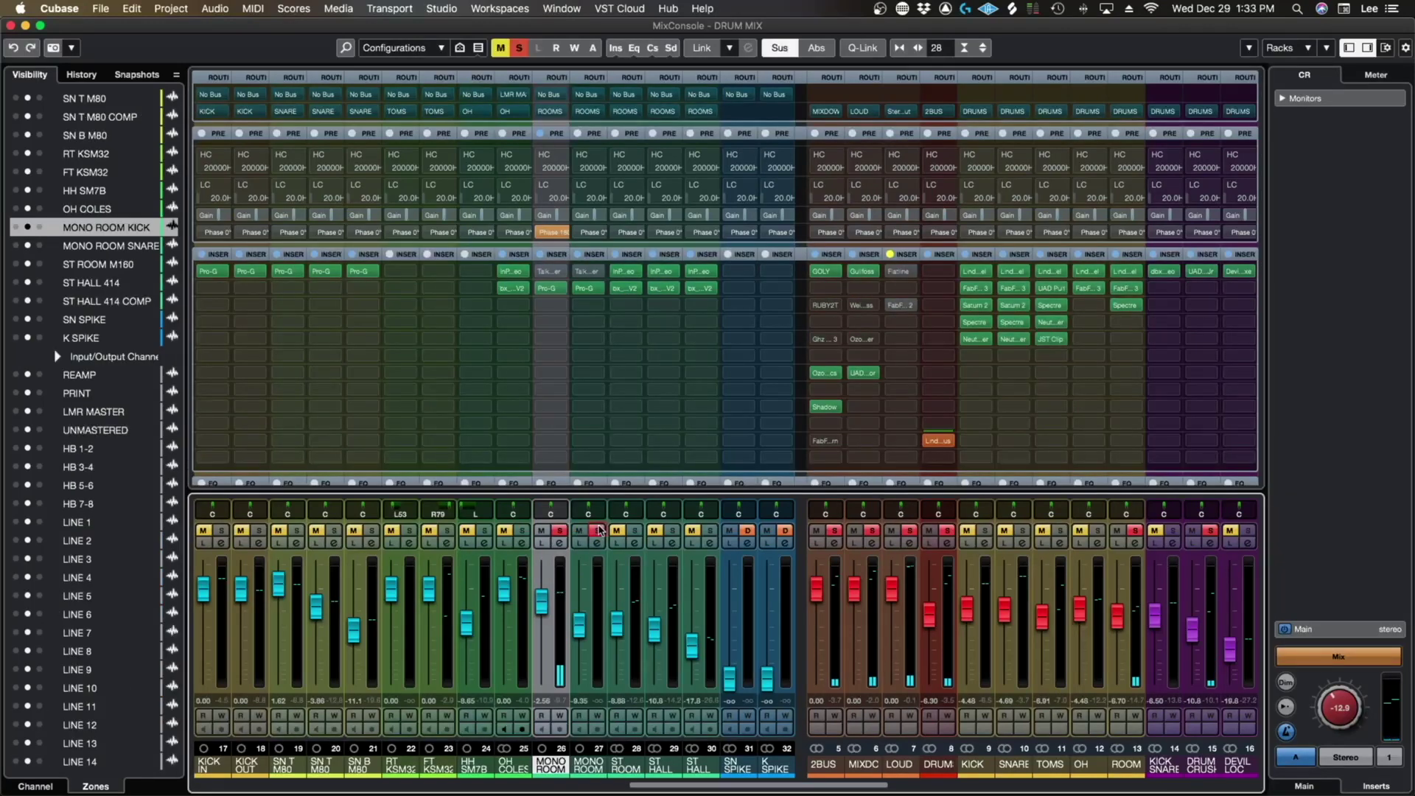
pyautogui.click(586, 288)
pyautogui.moveTo(579, 624); pyautogui.dragTo(580, 593)
# Step: Add SN SPIKE as the side-chain source for the MONO ROOM SNARE channel's Pro-G
pyautogui.click(672, 201)
pyautogui.click(671, 192)
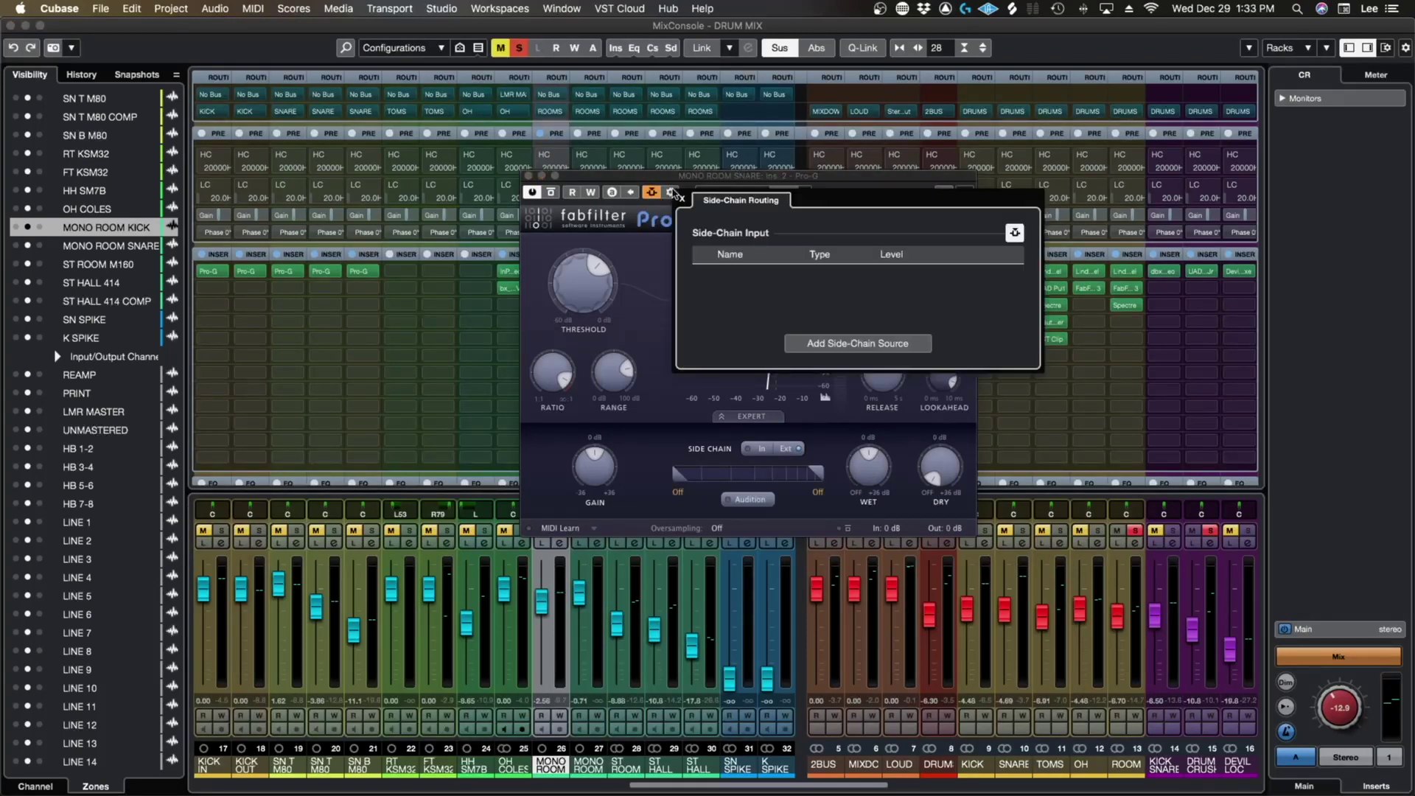
pyautogui.click(843, 344)
pyautogui.write('sn sp')
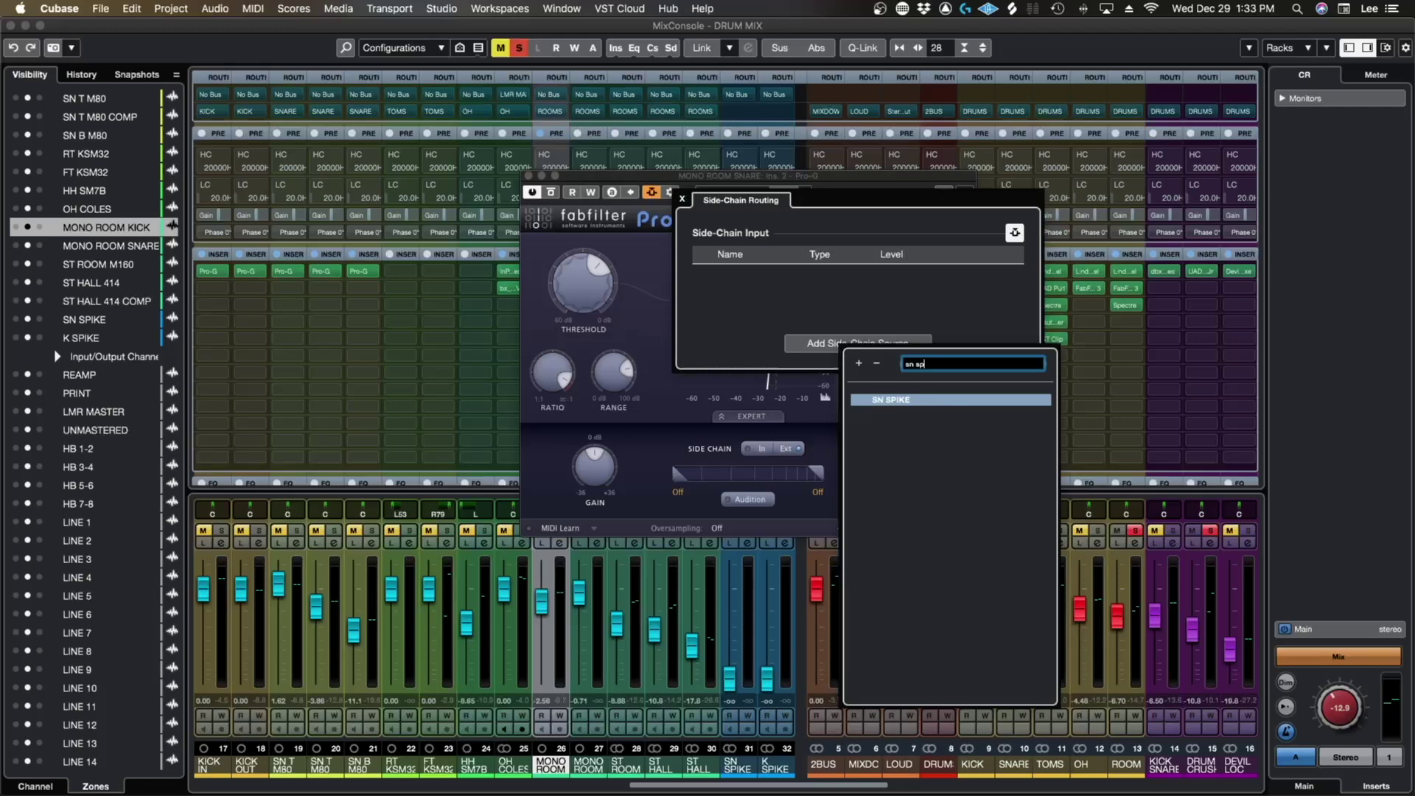
pyautogui.press('Return')
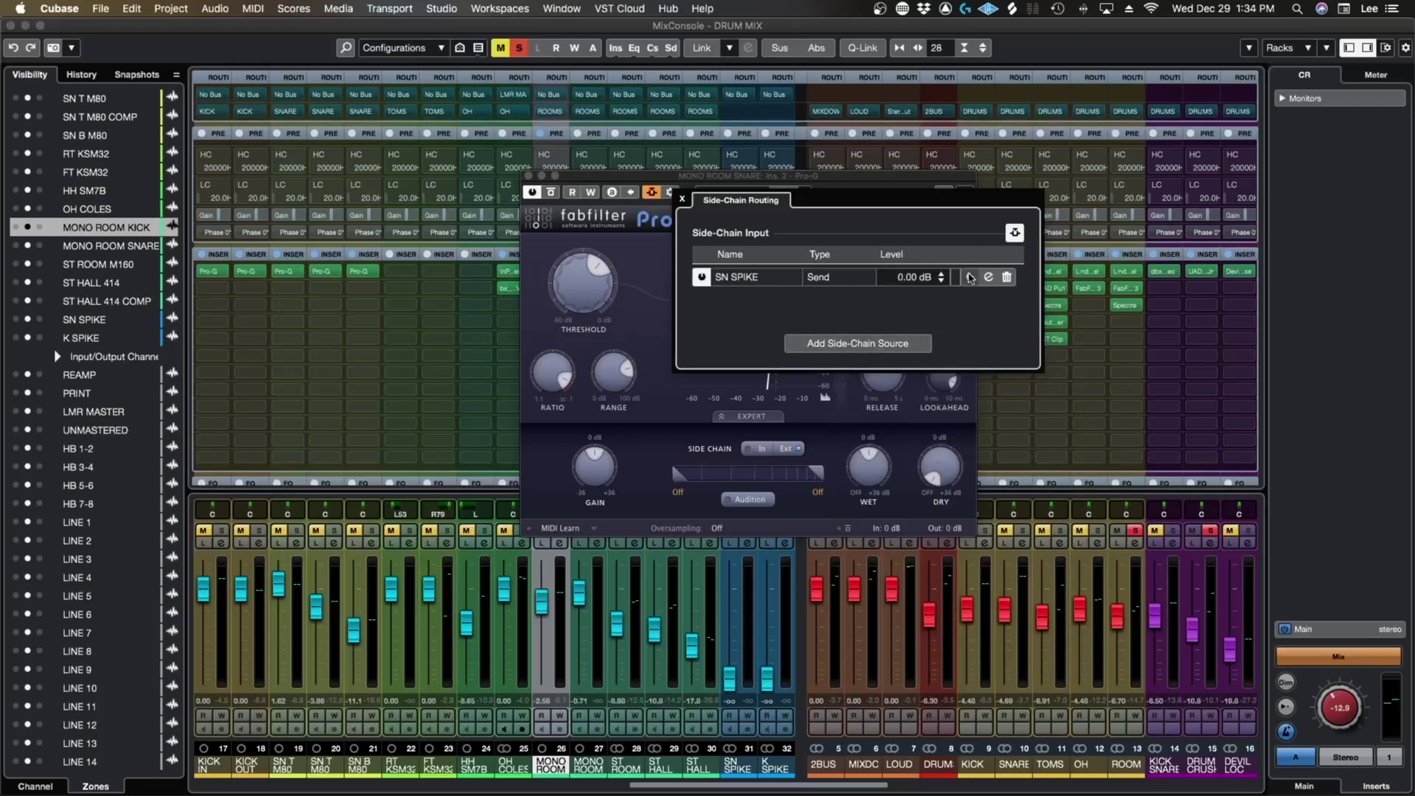
pyautogui.click(682, 199)
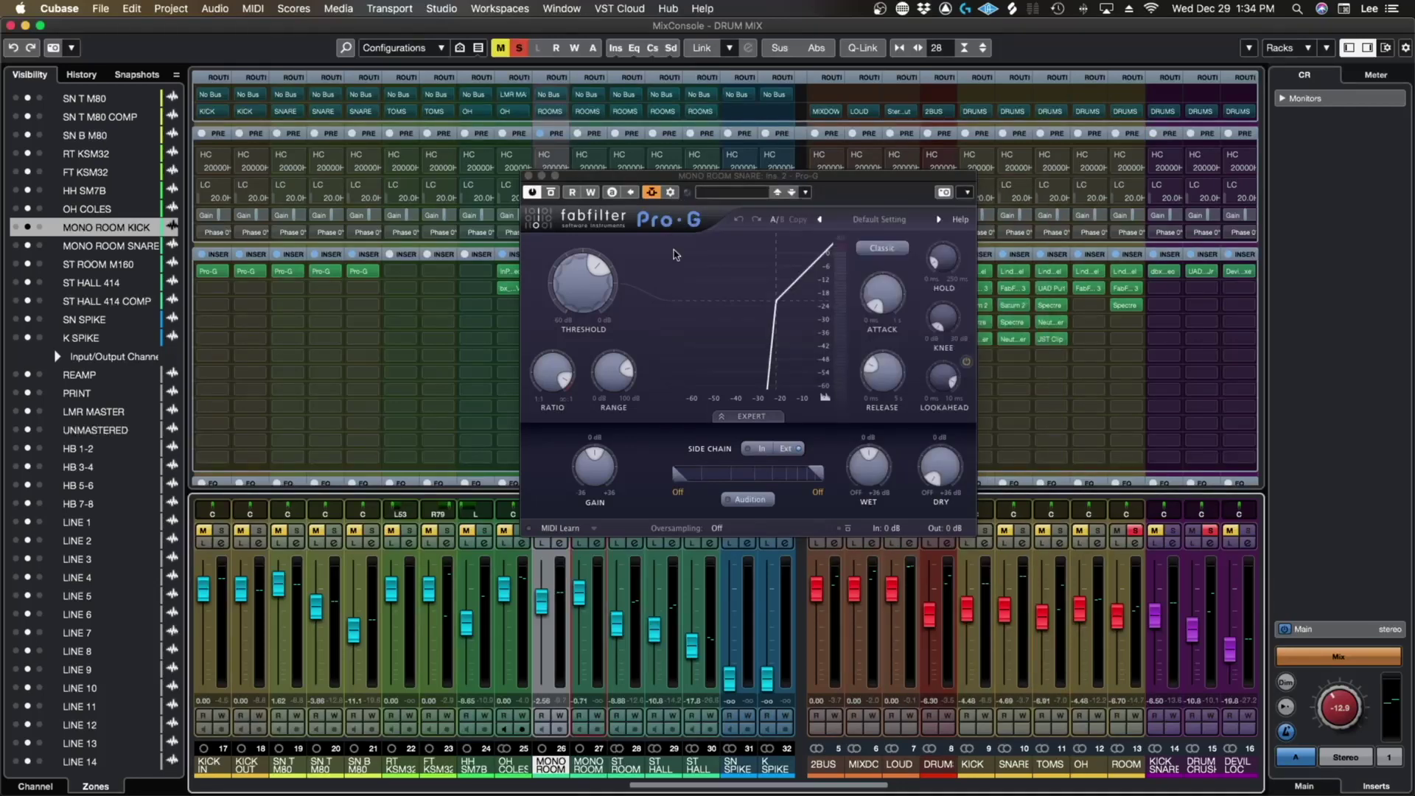
# Step: Lower the snare Pro-G's threshold, lengthen its release to about 250 ms and close the plug-in
pyautogui.moveTo(577, 299); pyautogui.dragTo(579, 328)
pyautogui.moveTo(887, 381); pyautogui.dragTo(893, 353)
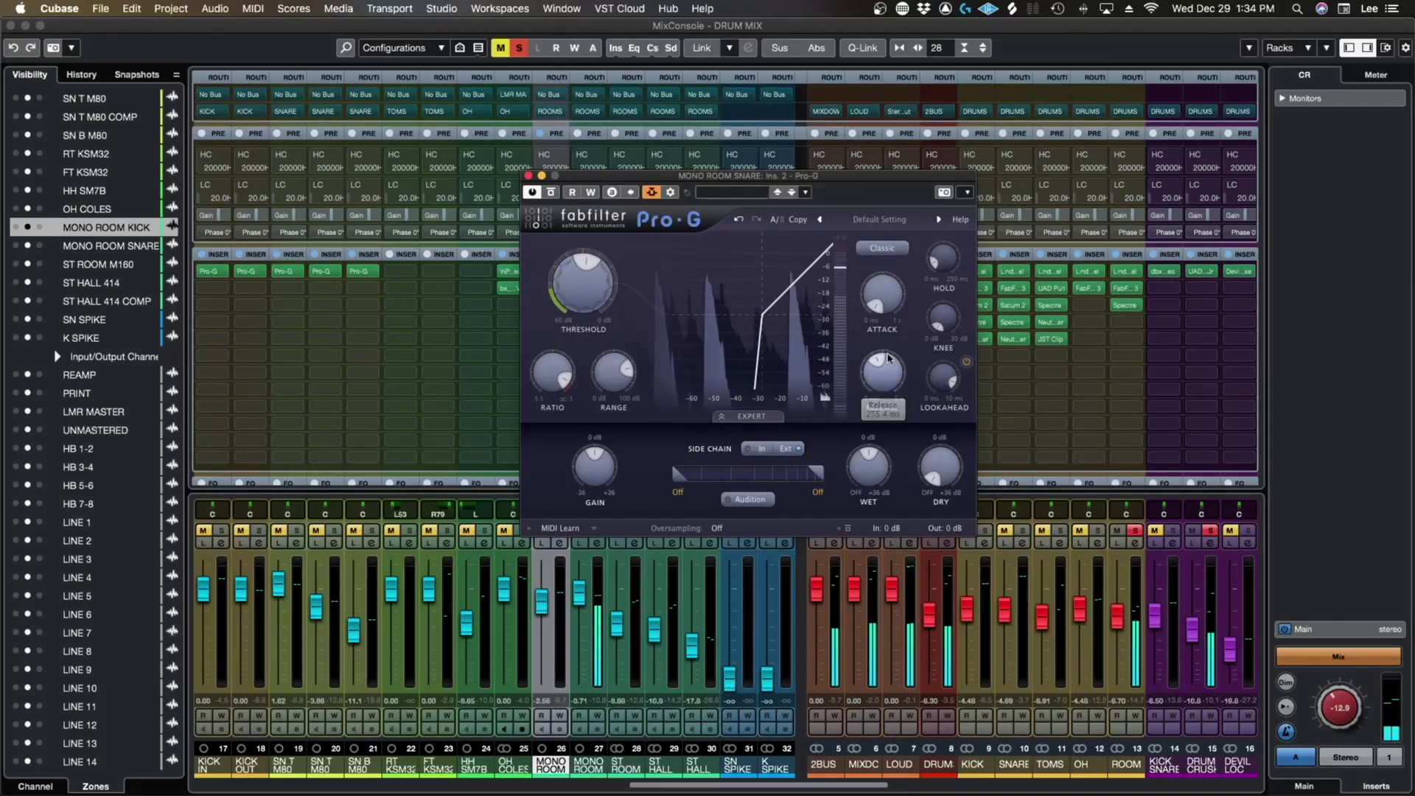
pyautogui.click(530, 177)
# Step: Unsolo MONO ROOM SNARE and balance the faders in the full mix, MONO ROOM KICK at about -1.74 and MONO ROOM SNARE at about -1.90
pyautogui.moveTo(579, 591); pyautogui.dragTo(582, 612)
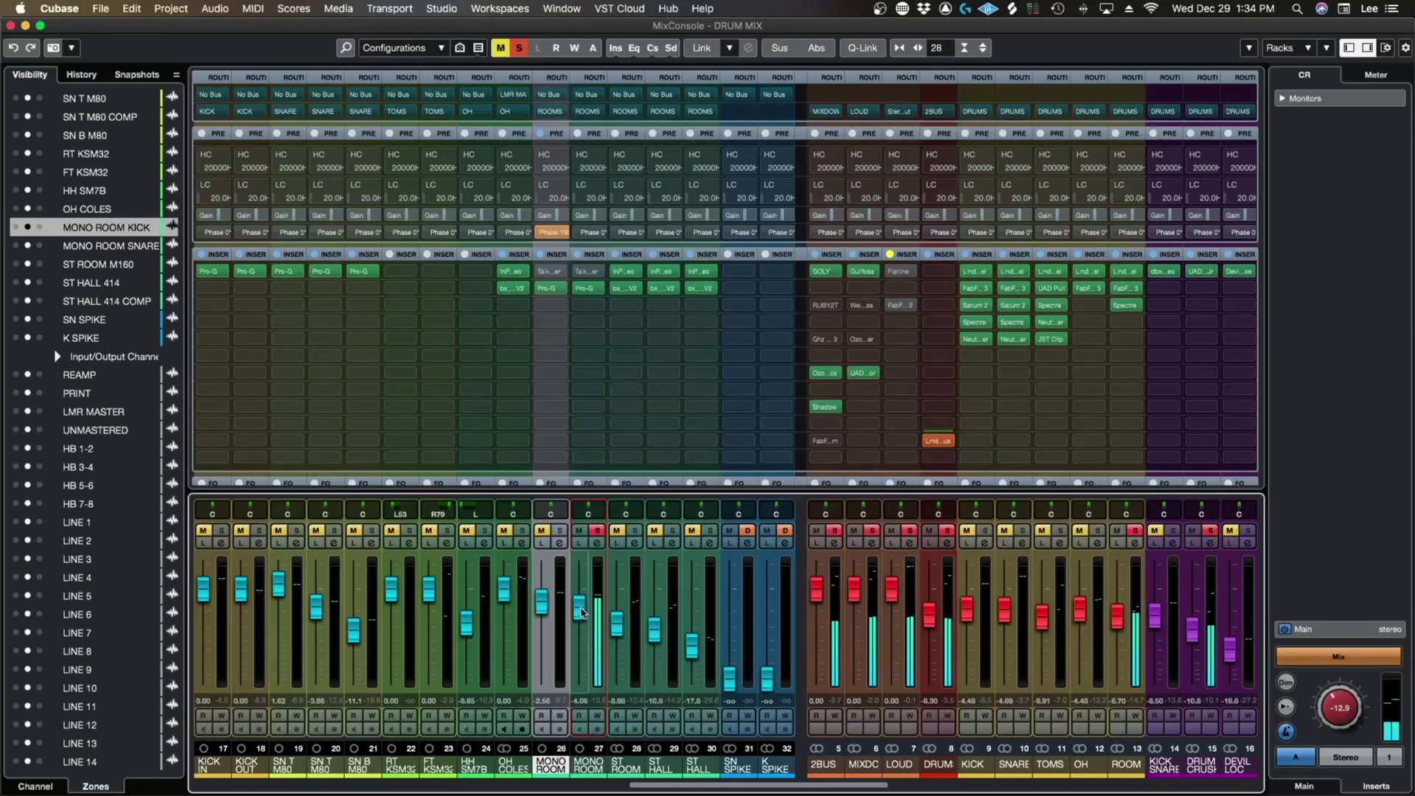
pyautogui.click(597, 531)
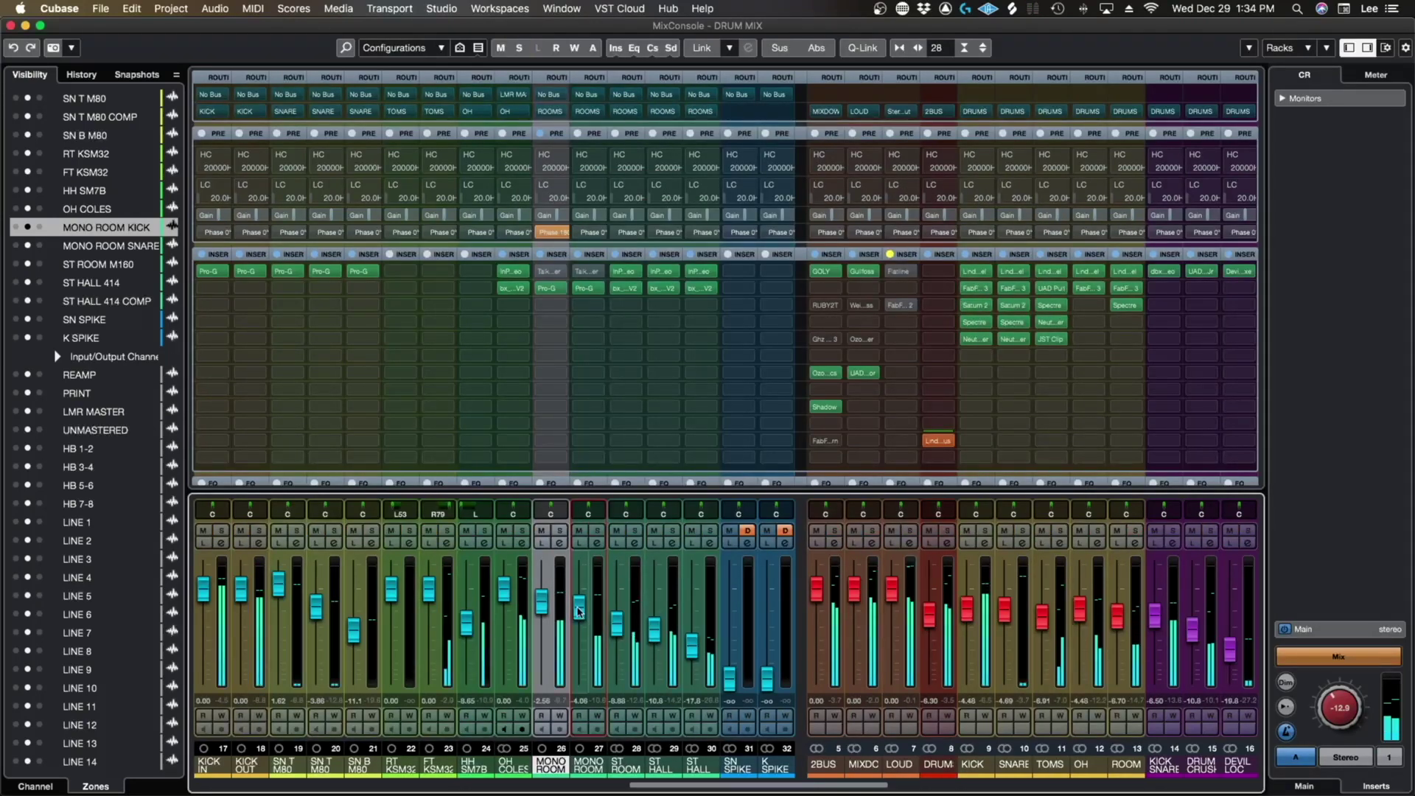
pyautogui.moveTo(541, 601); pyautogui.dragTo(577, 594)
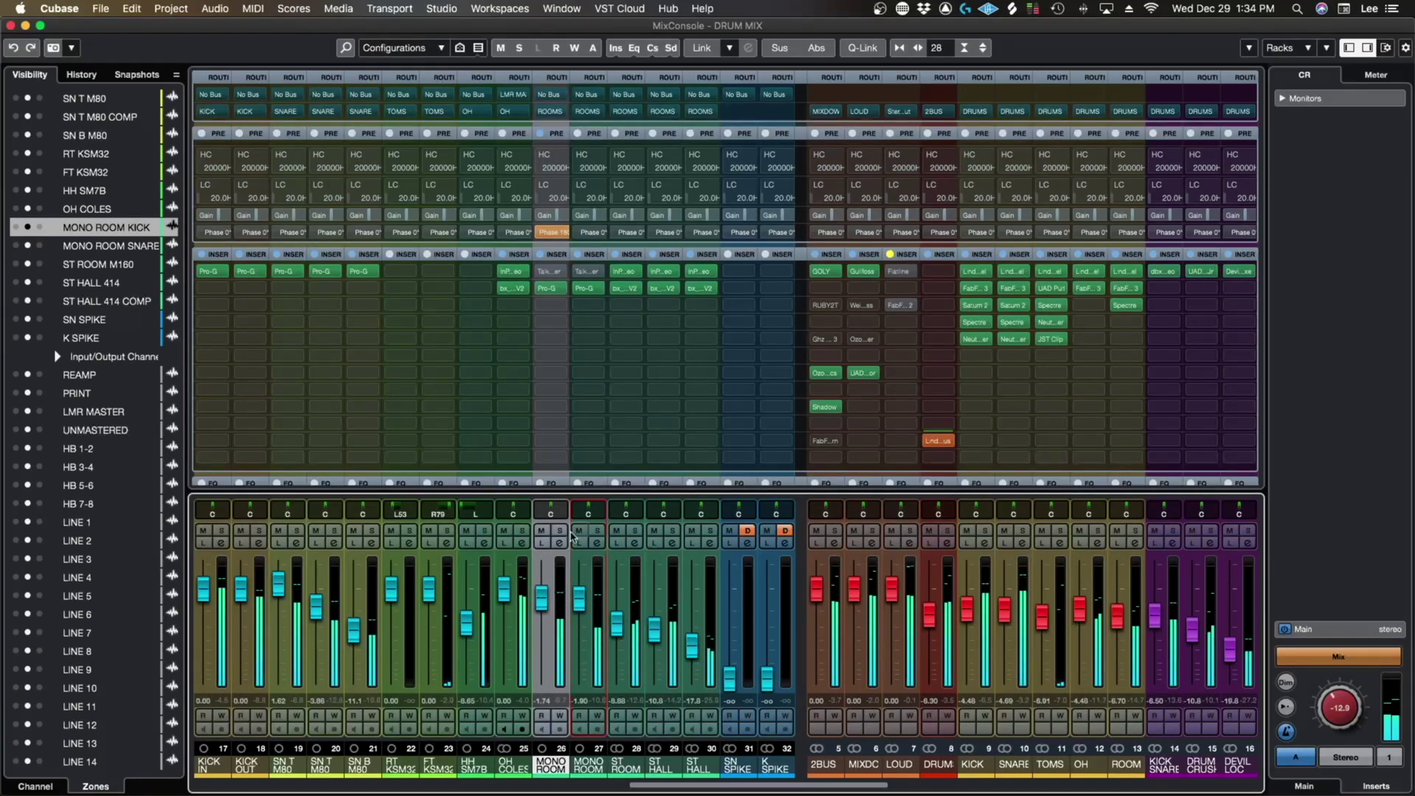
# Step: Solo MONO ROOM KICK, insert DevilLocDeluxe in its third insert slot and adjust the Crush amount
pyautogui.click(559, 531)
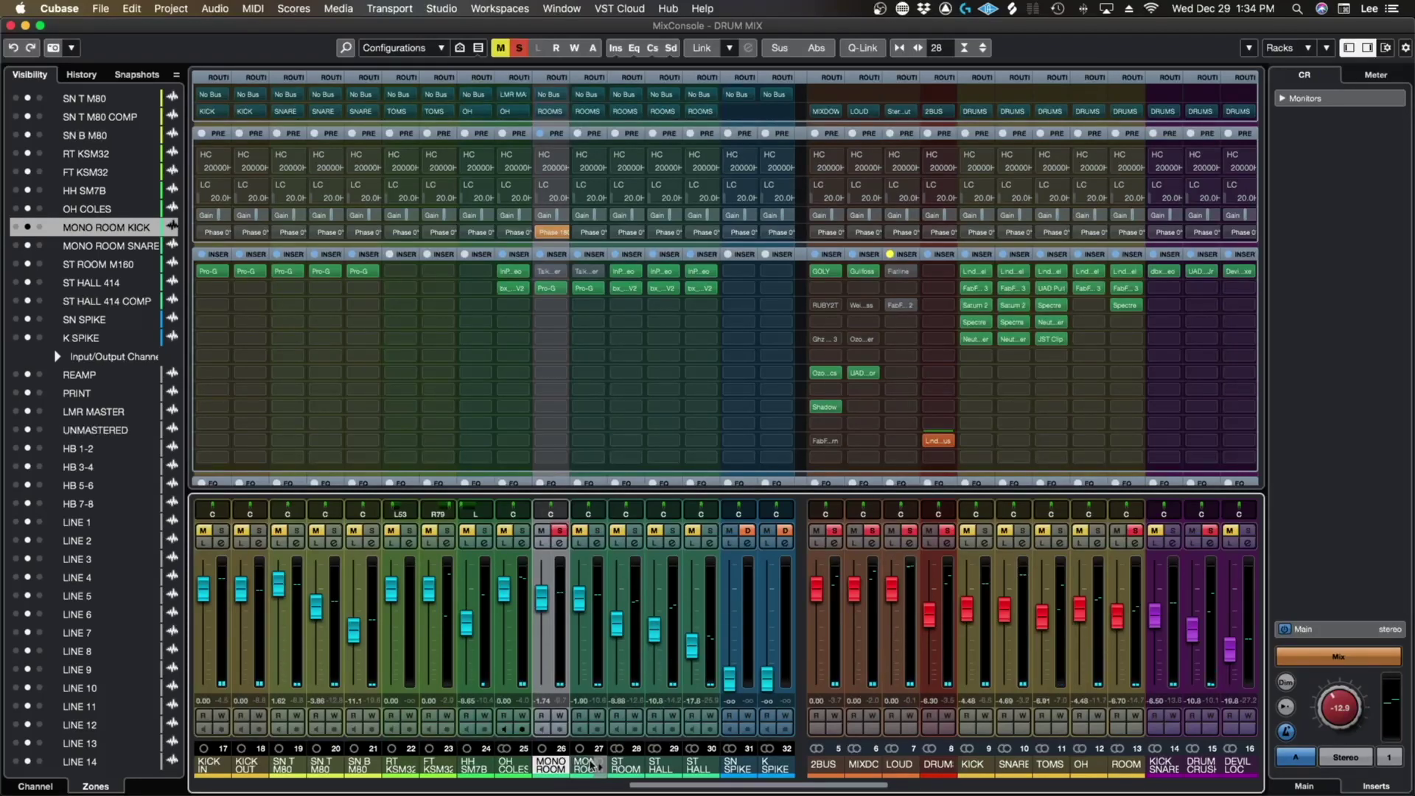
pyautogui.click(590, 766)
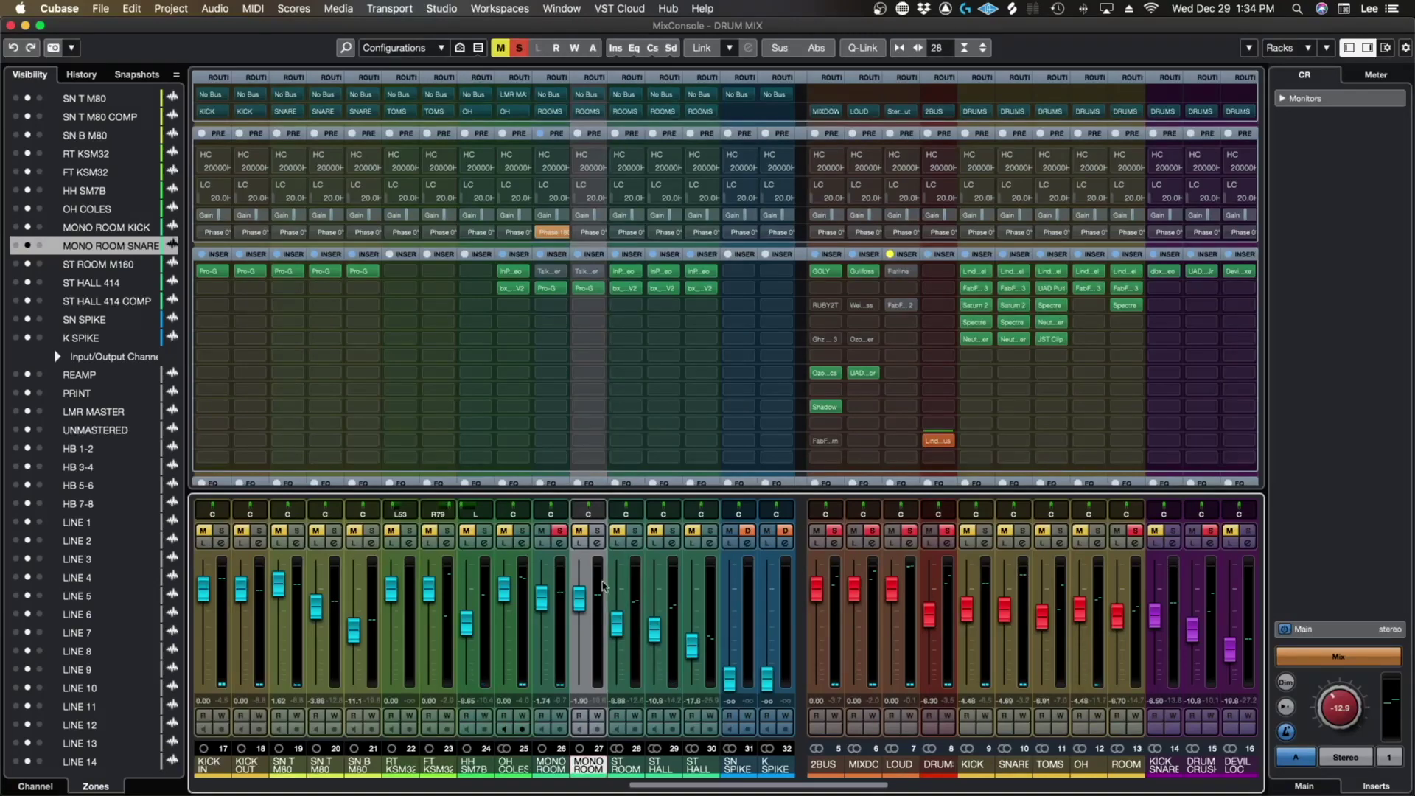
pyautogui.click(553, 306)
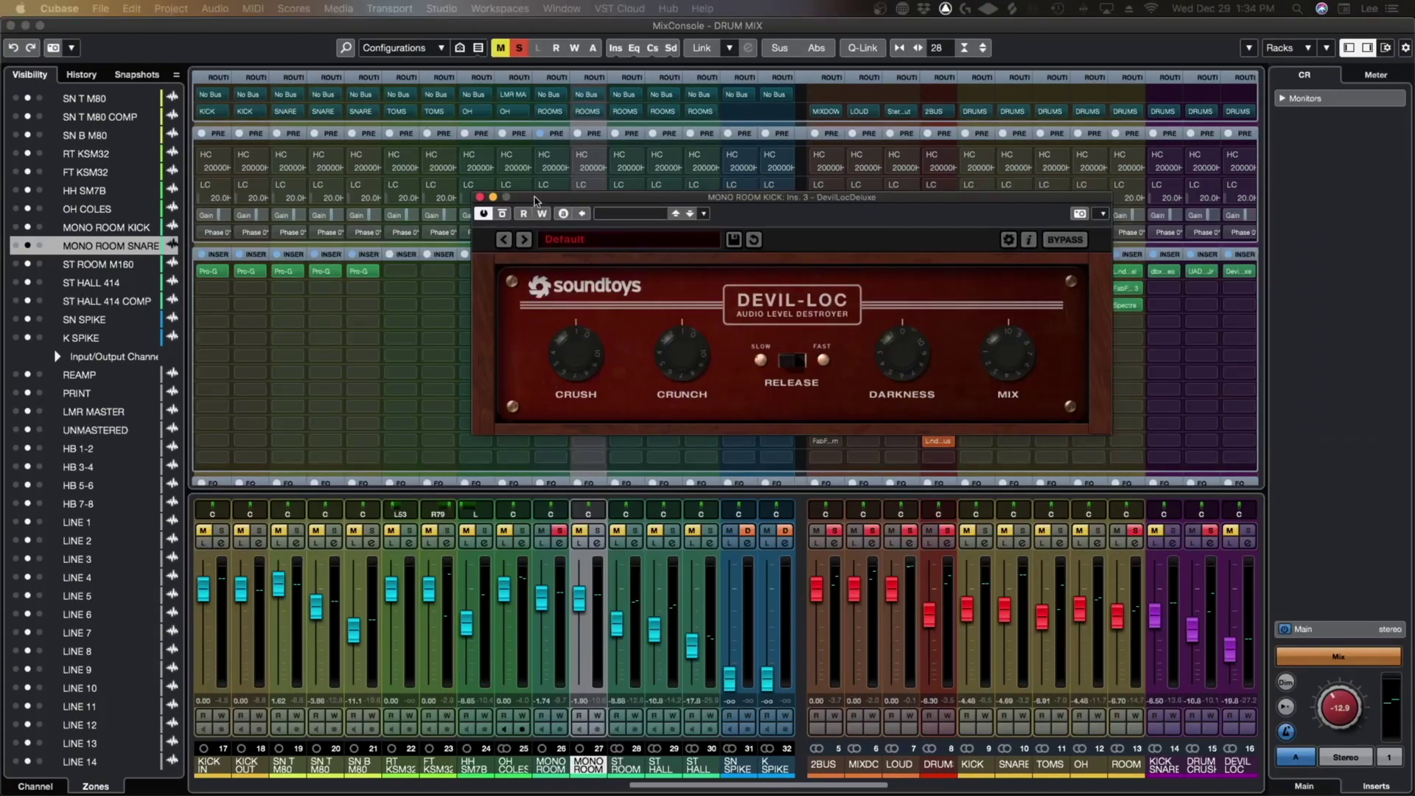
pyautogui.moveTo(540, 202); pyautogui.dragTo(510, 204)
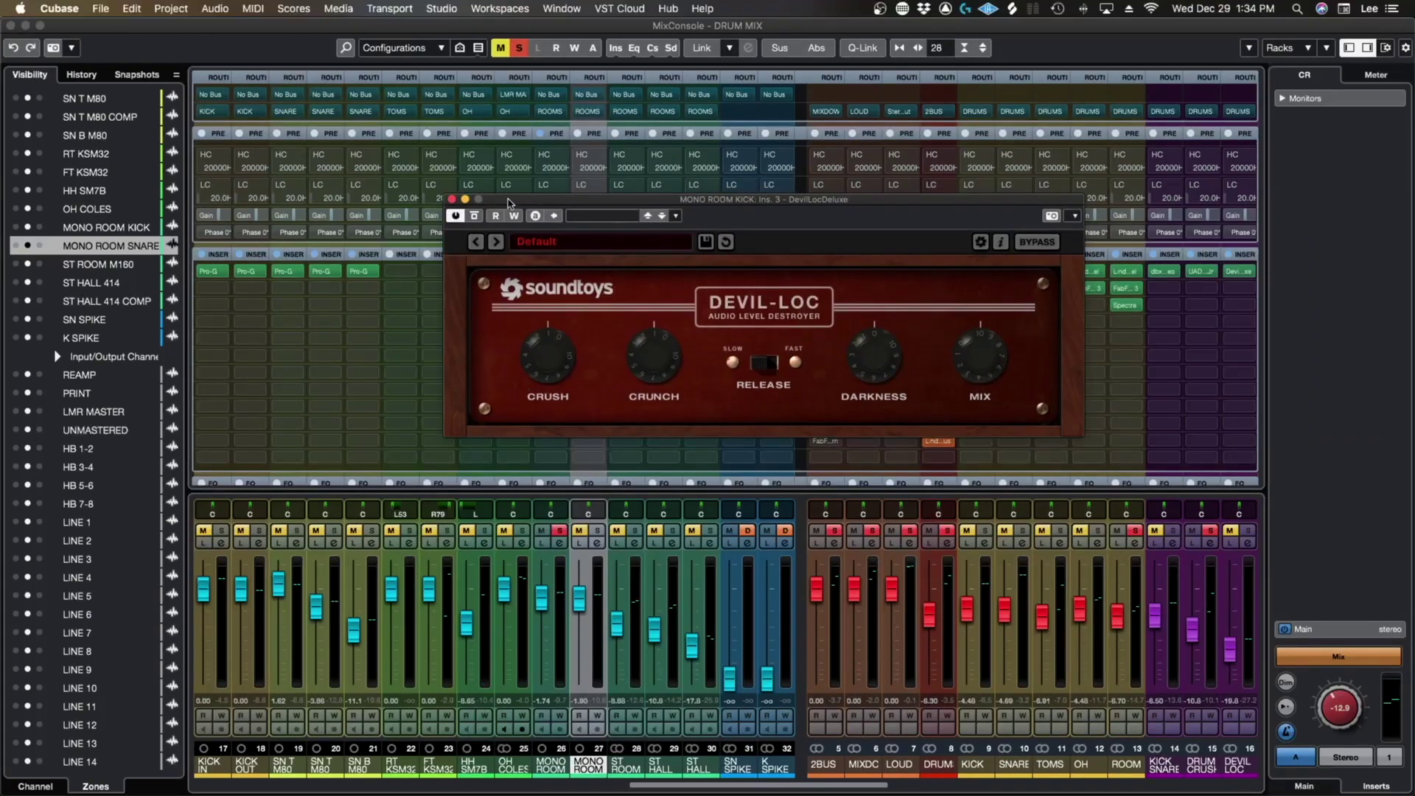
pyautogui.moveTo(574, 359)
pyautogui.mouseDown()
pyautogui.moveTo(549, 369)
pyautogui.moveTo(553, 354)
pyautogui.mouseUp()
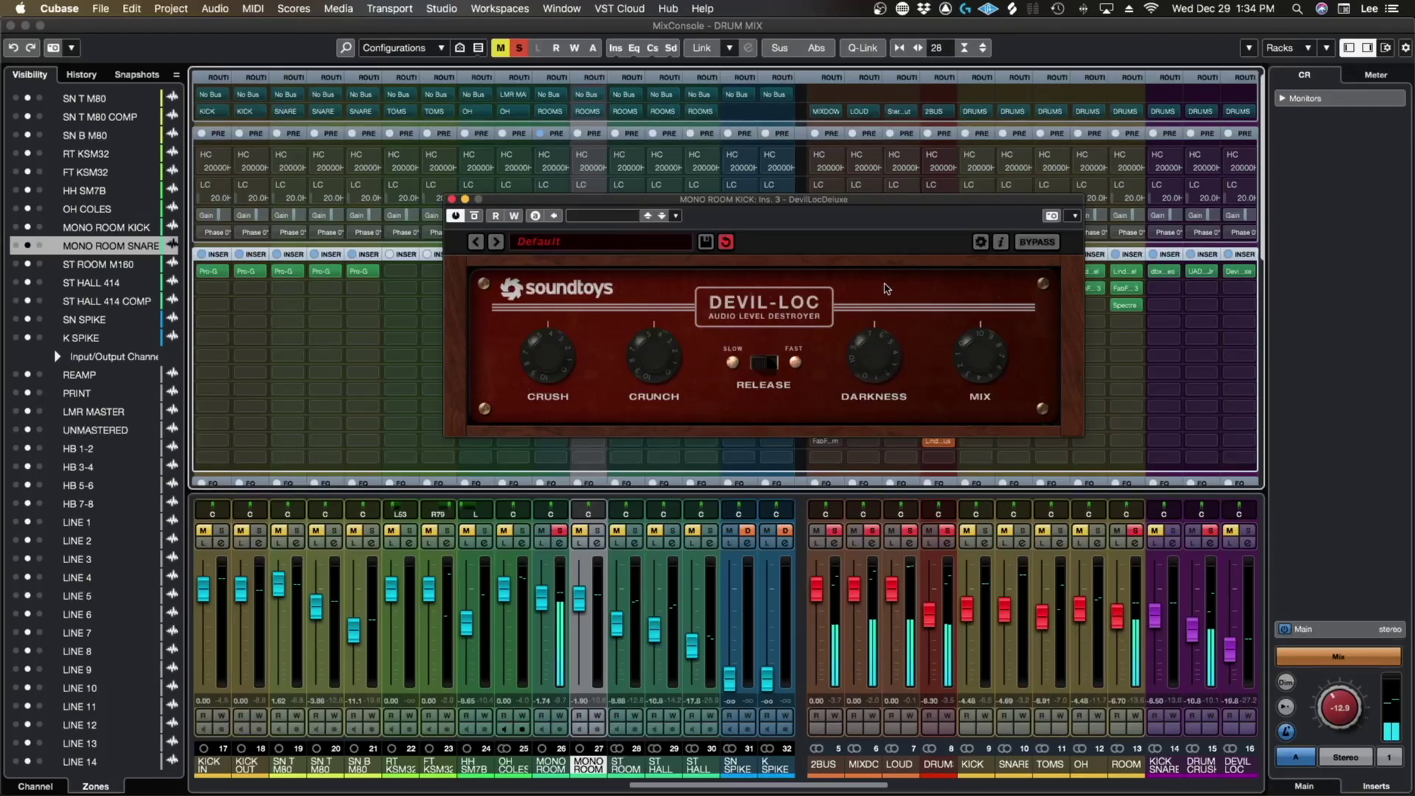
# Step: Lower the MONO ROOM KICK fader to about -12.2, comparing it soloed and in the full mix, with the Devil-Loc window closed
pyautogui.moveTo(540, 599); pyautogui.dragTo(537, 611)
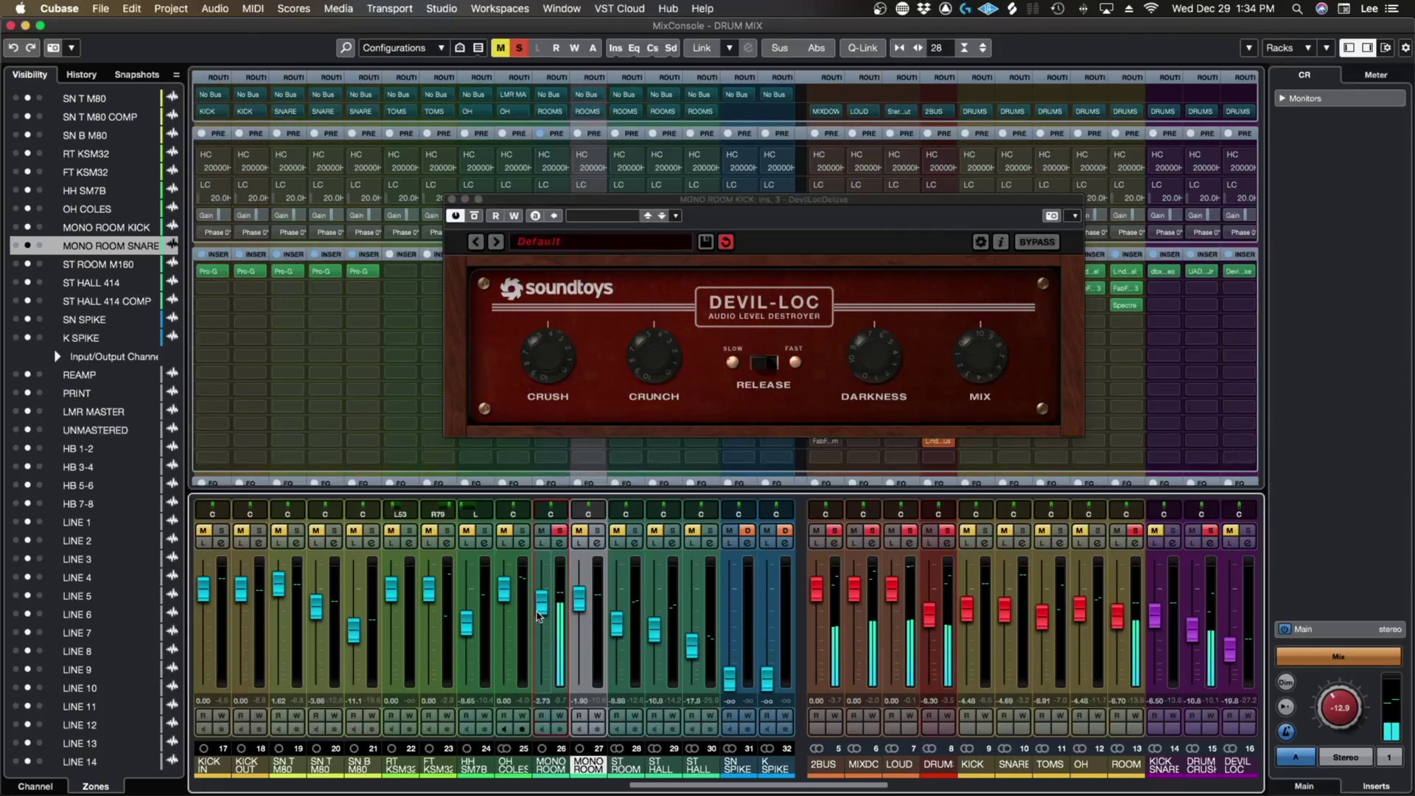
pyautogui.click(559, 530)
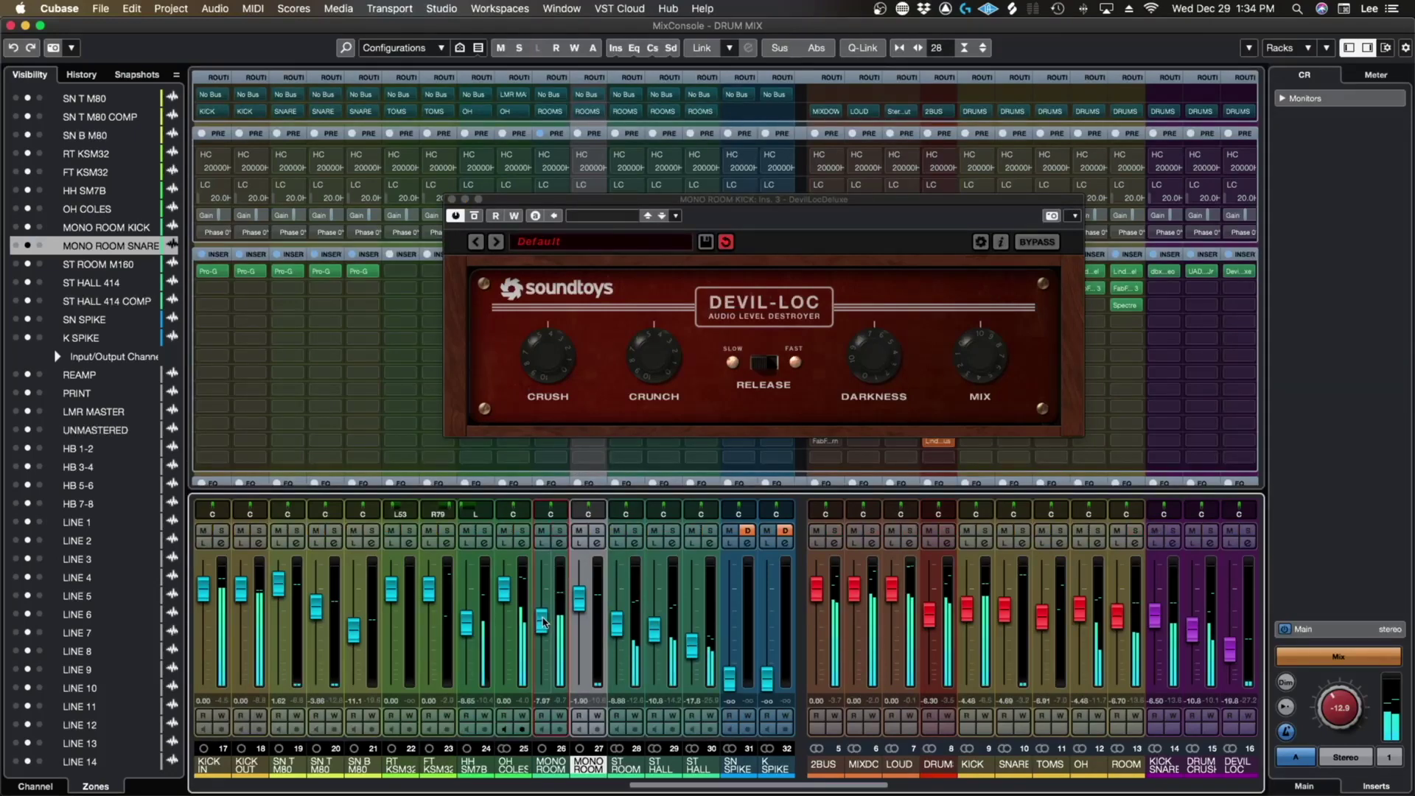
pyautogui.moveTo(541, 612); pyautogui.dragTo(541, 633)
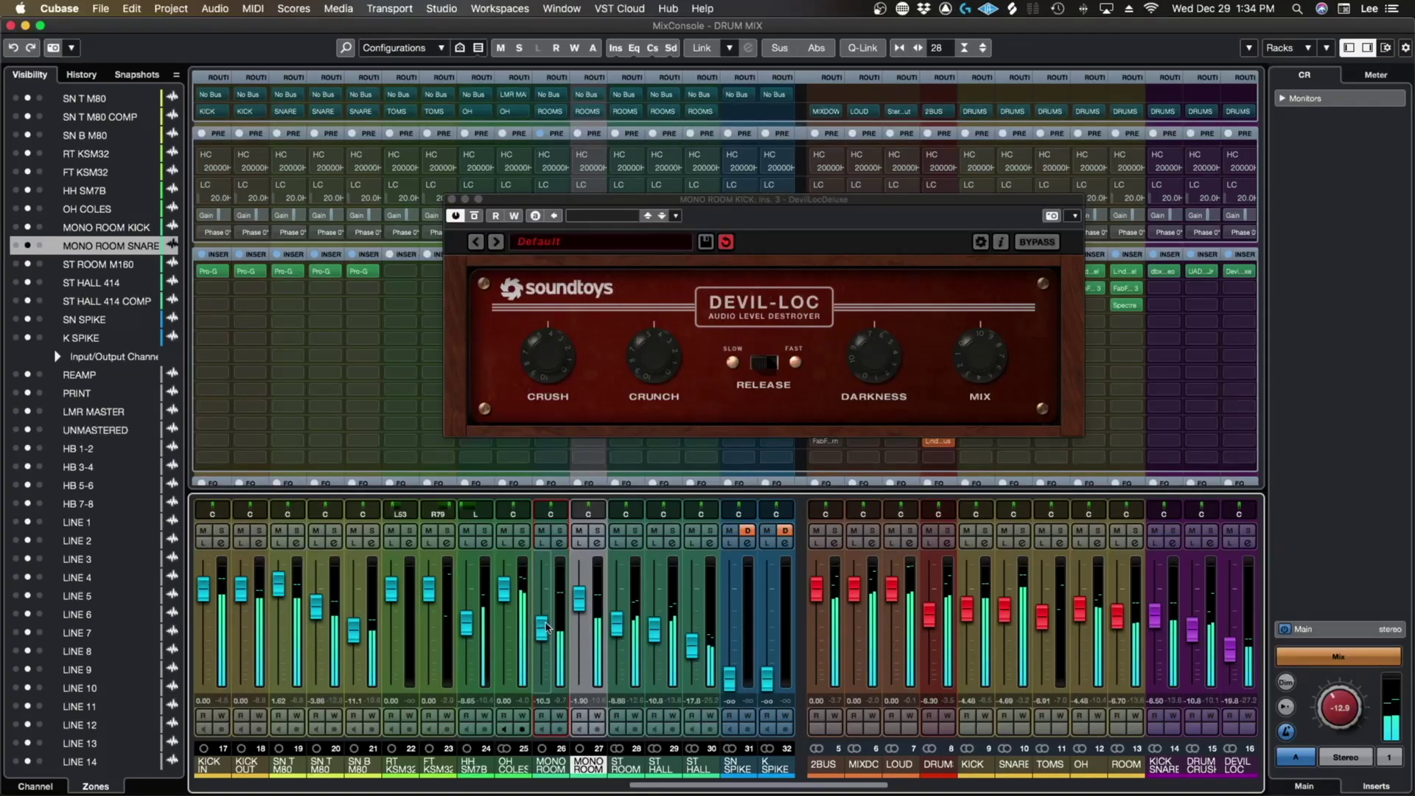
pyautogui.click(451, 199)
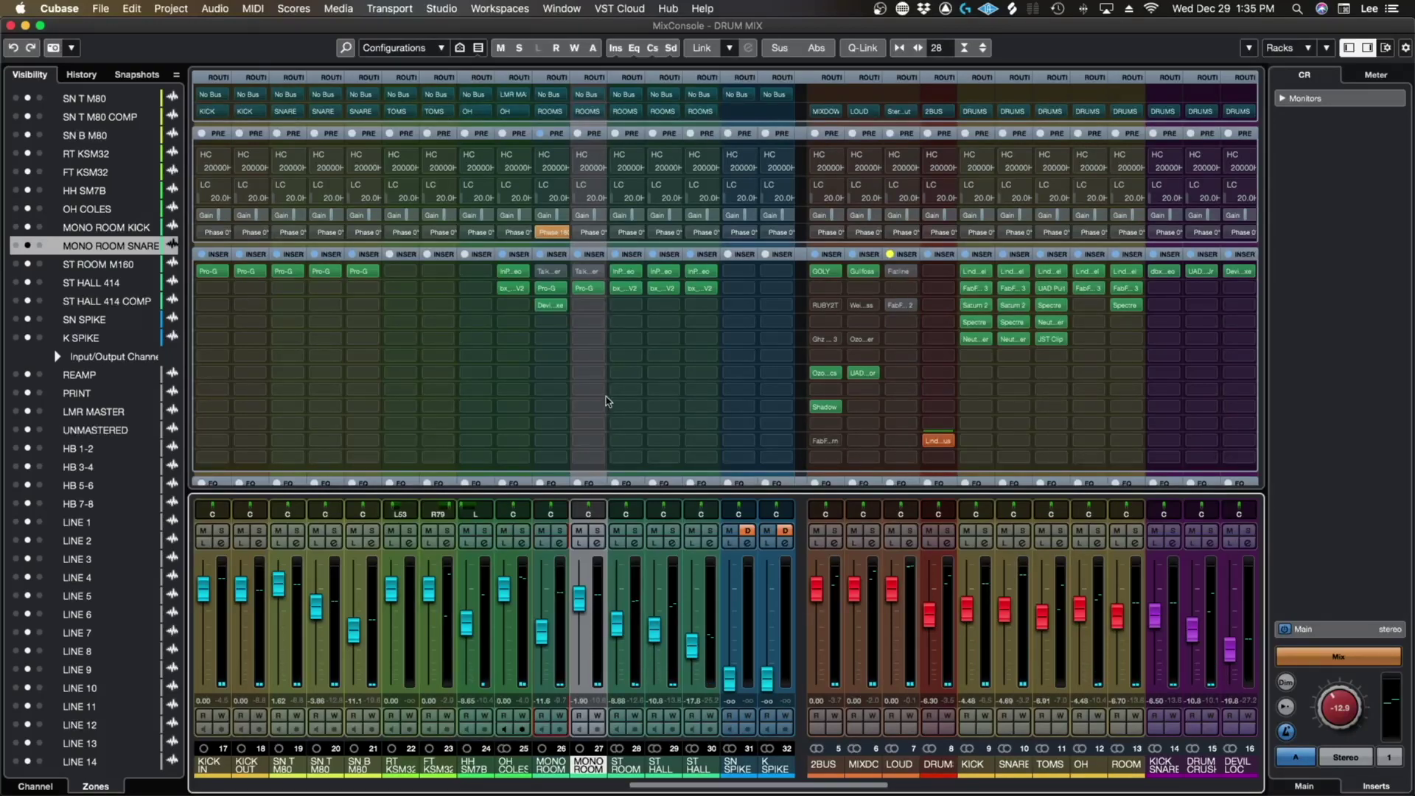
pyautogui.click(558, 530)
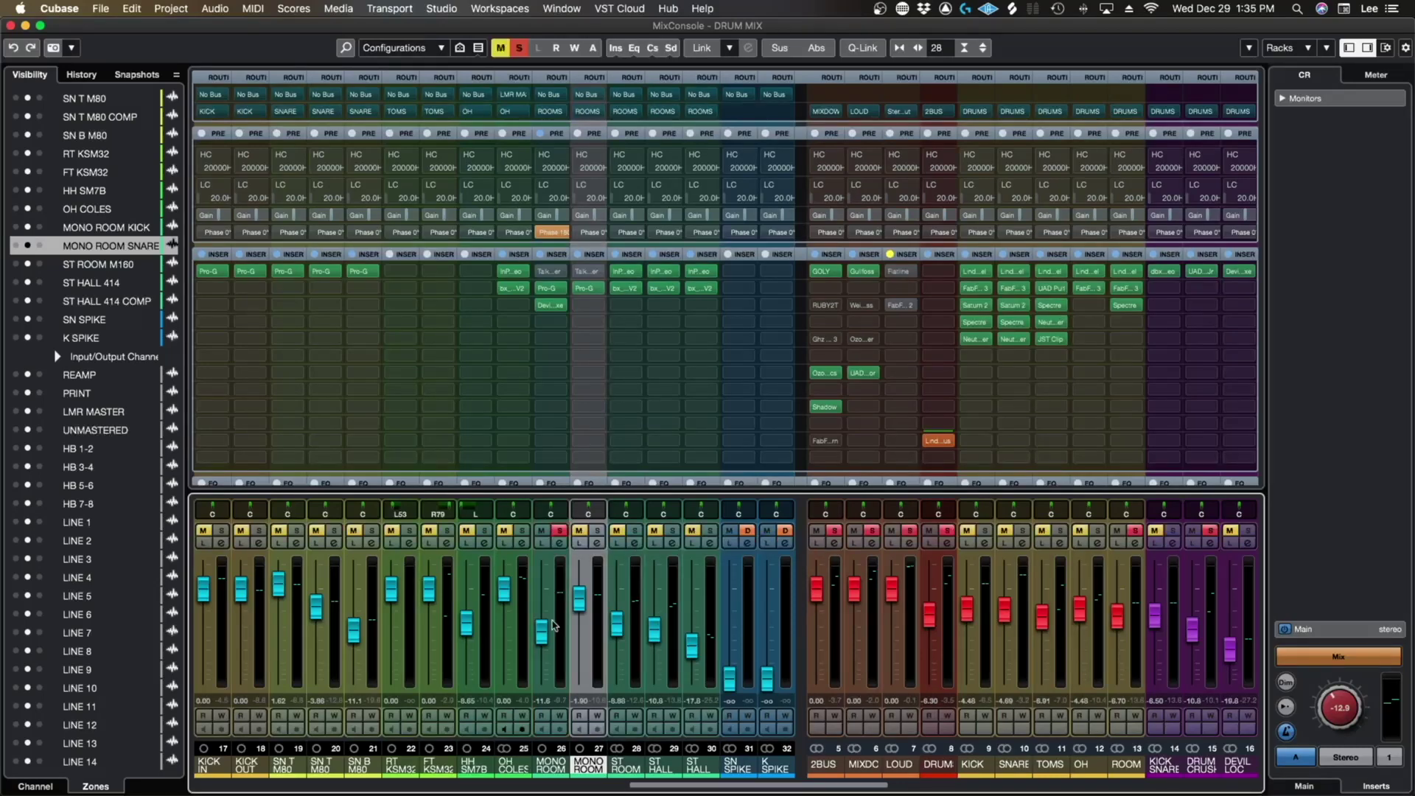
pyautogui.click(562, 530)
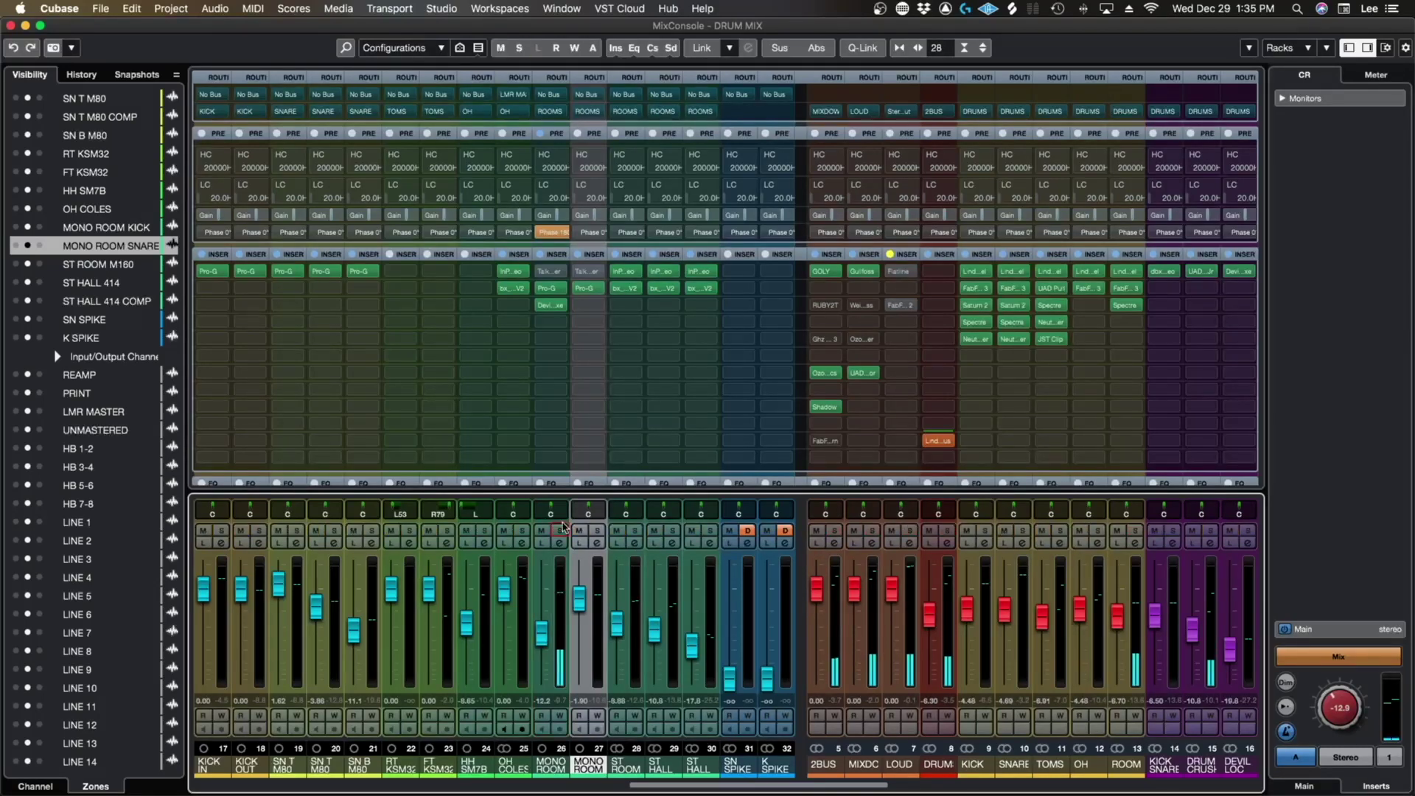
# Step: Solo MONO ROOM SNARE, copy the kick's Devil-Loc insert to it, and play it with the fader at about -1.43
pyautogui.click(597, 530)
pyautogui.moveTo(550, 304); pyautogui.dragTo(592, 309)
pyautogui.click(590, 308)
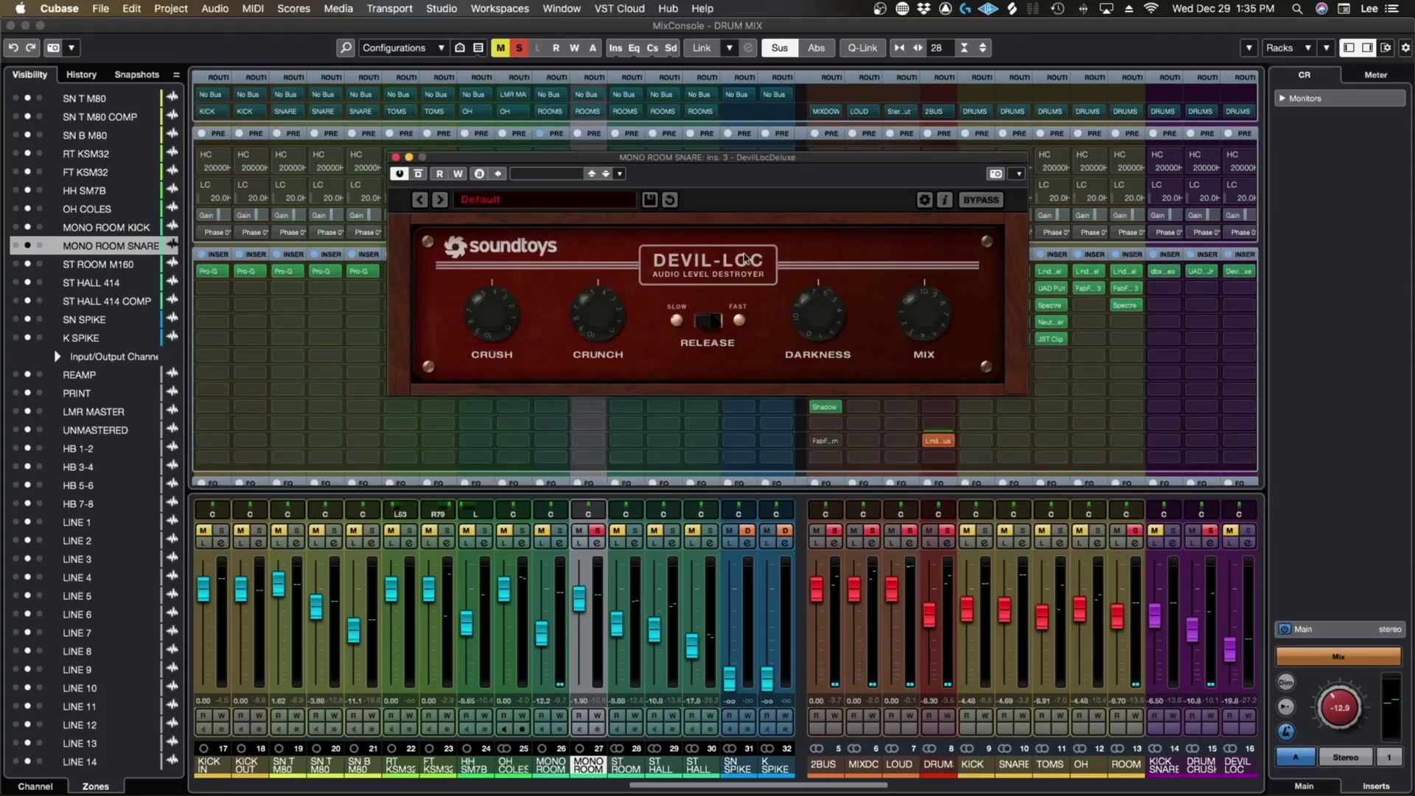
pyautogui.press('space')
pyautogui.click(586, 602)
pyautogui.click(587, 606)
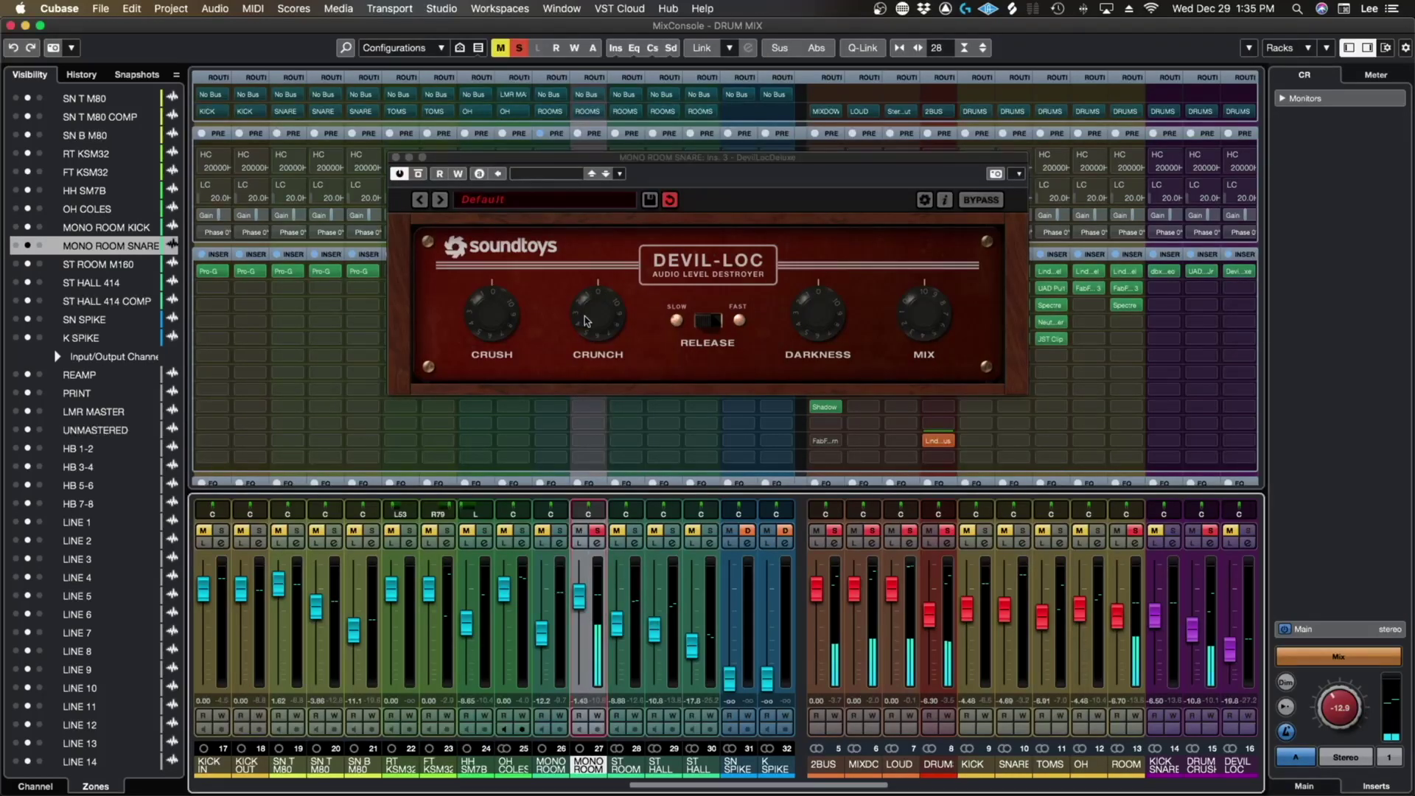
# Step: Replay the soloed MONO ROOM SNARE through Devil-Loc from around bar 21
pyautogui.moveTo(620, 158); pyautogui.dragTo(645, 155)
pyautogui.press('F3')
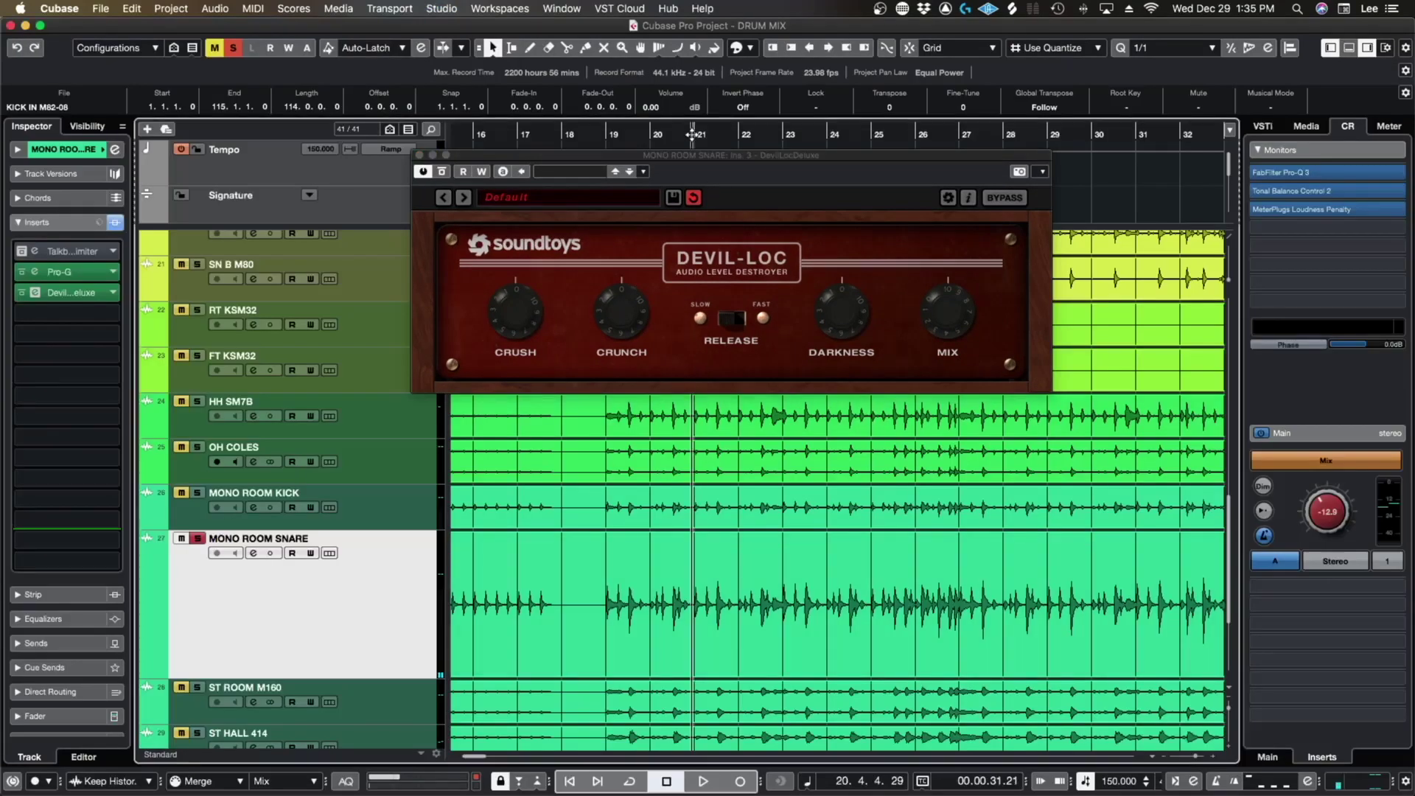
pyautogui.press('F3')
pyautogui.click(1239, 762)
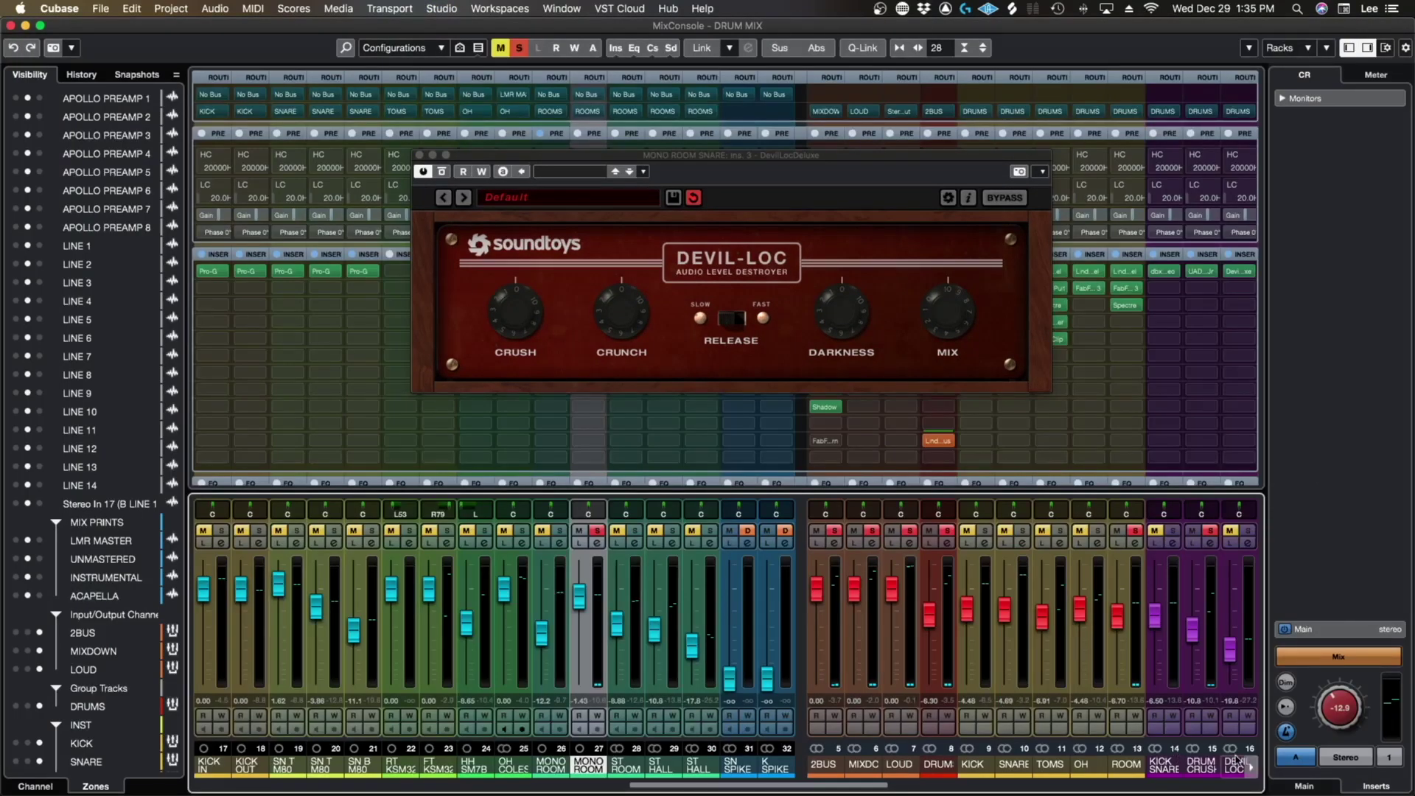
pyautogui.moveTo(664, 155); pyautogui.dragTo(660, 177)
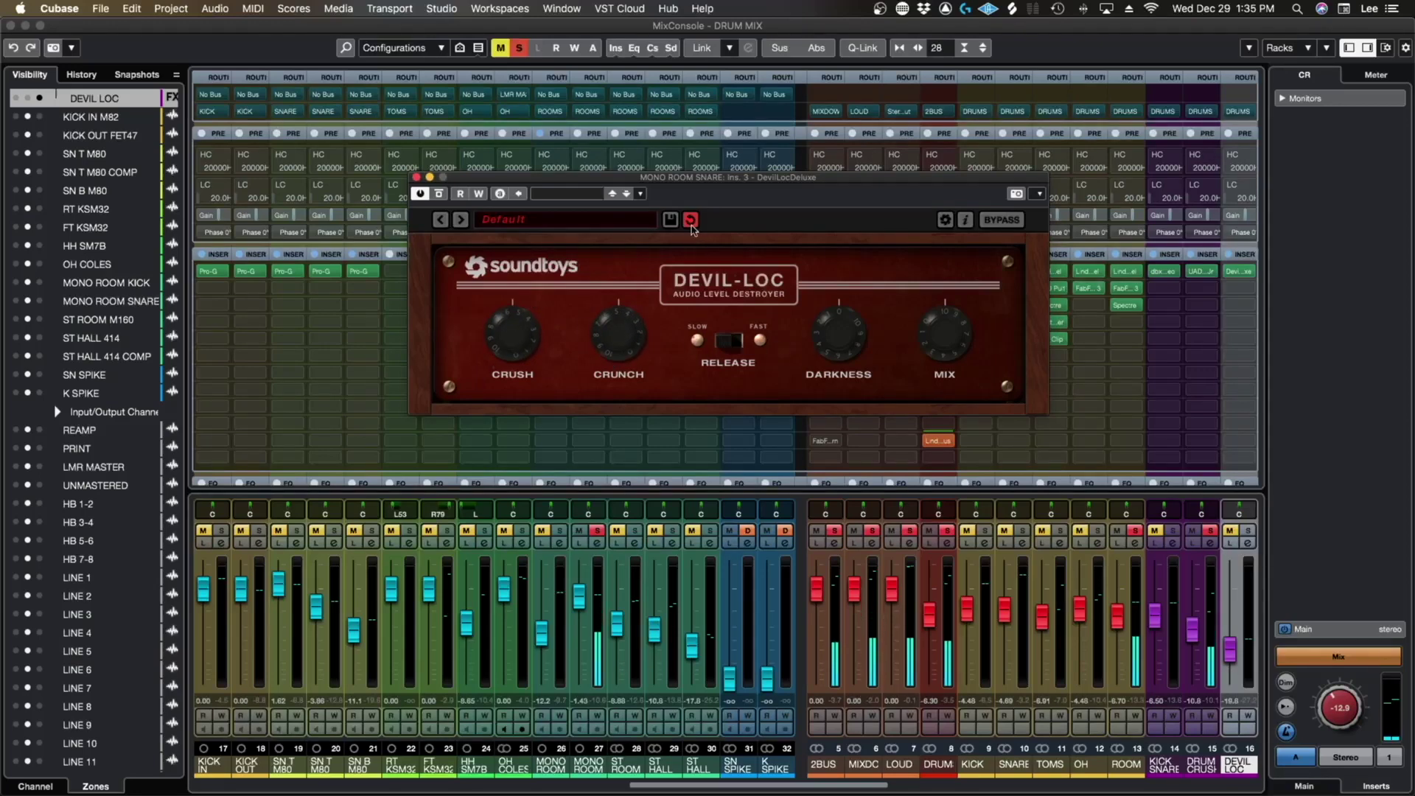
# Step: Raise the range of MONO ROOM SNARE's Pro-G to about 92.73 dB, audition the gate and close the plug-in
pyautogui.moveTo(701, 179); pyautogui.dragTo(841, 346)
pyautogui.click(586, 288)
pyautogui.moveTo(618, 380)
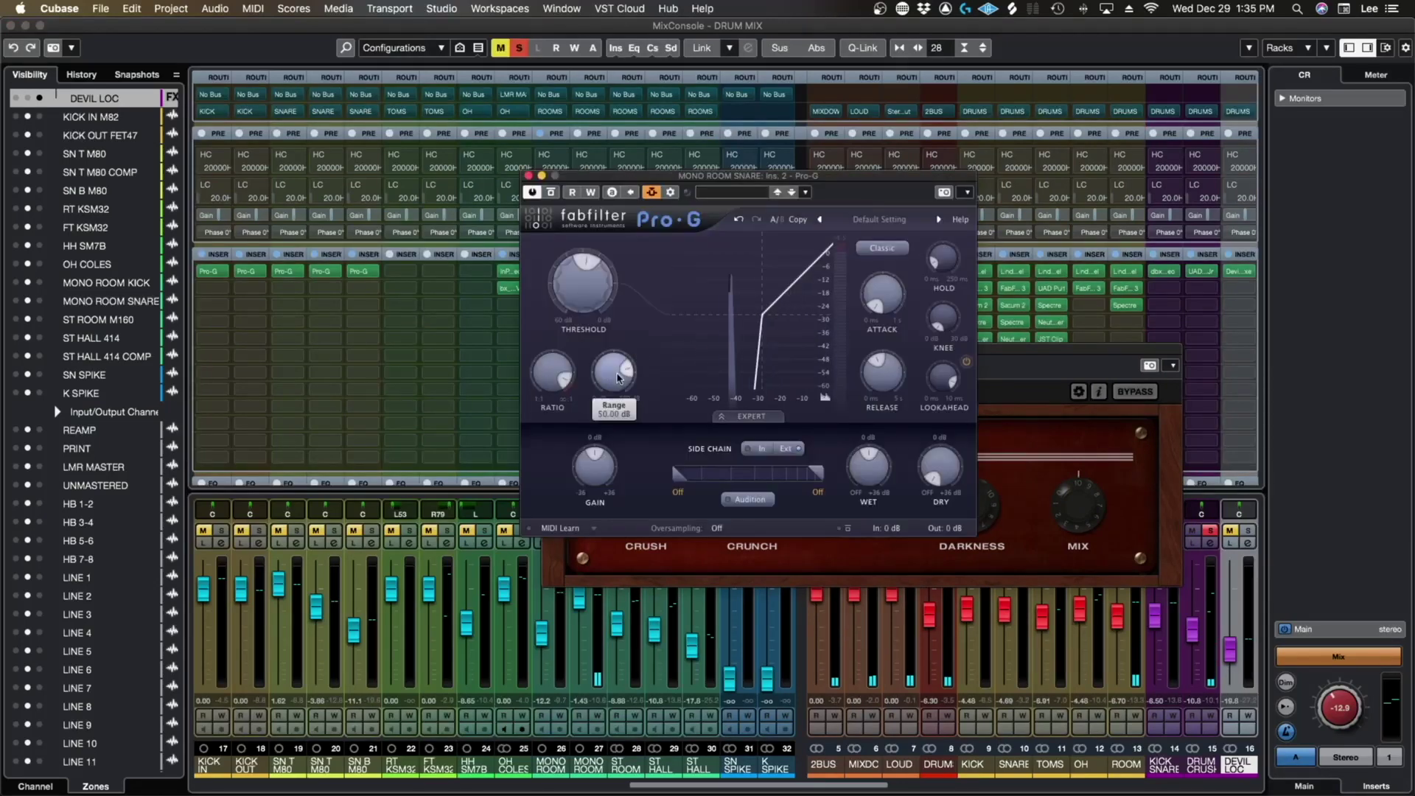
pyautogui.moveTo(617, 380); pyautogui.dragTo(614, 345)
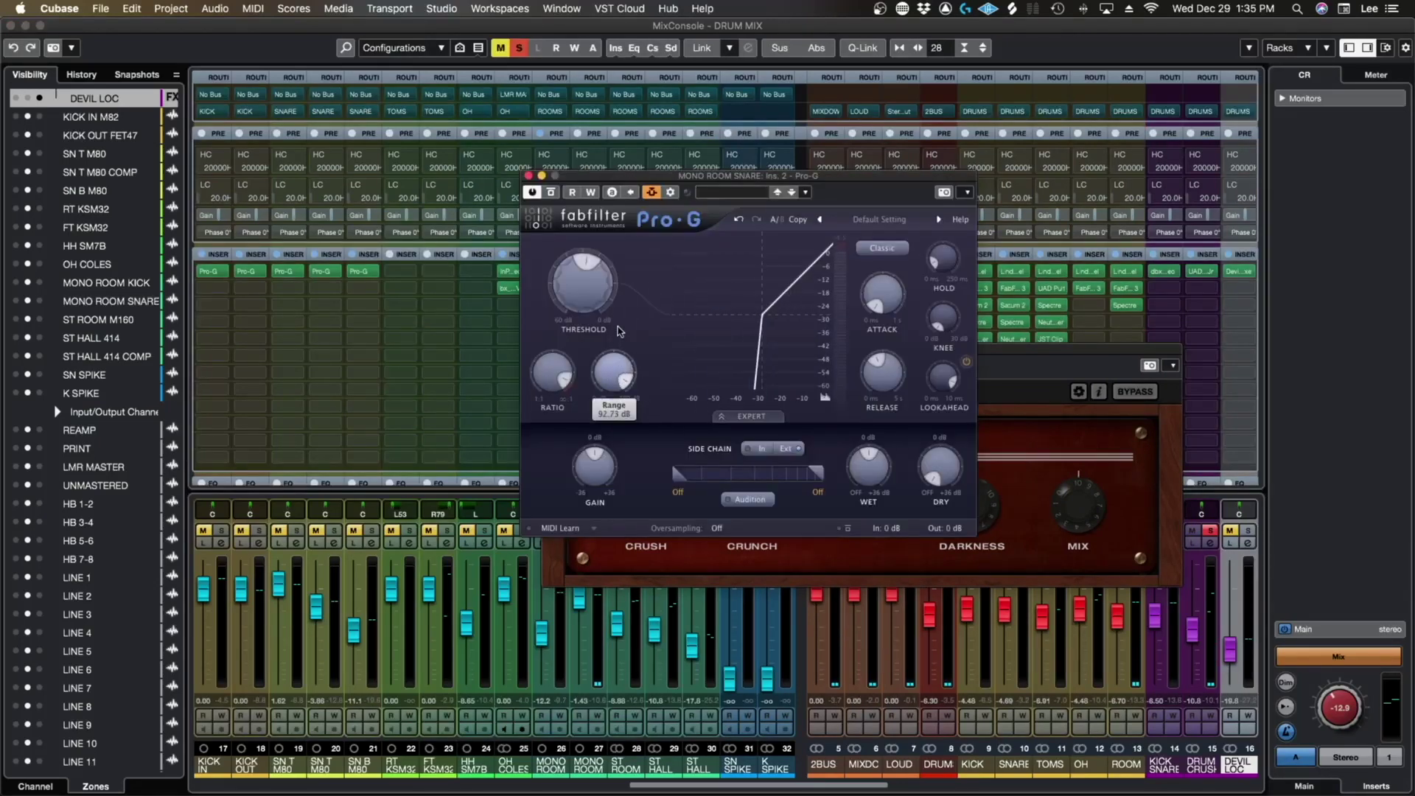
pyautogui.press('space')
pyautogui.moveTo(558, 275)
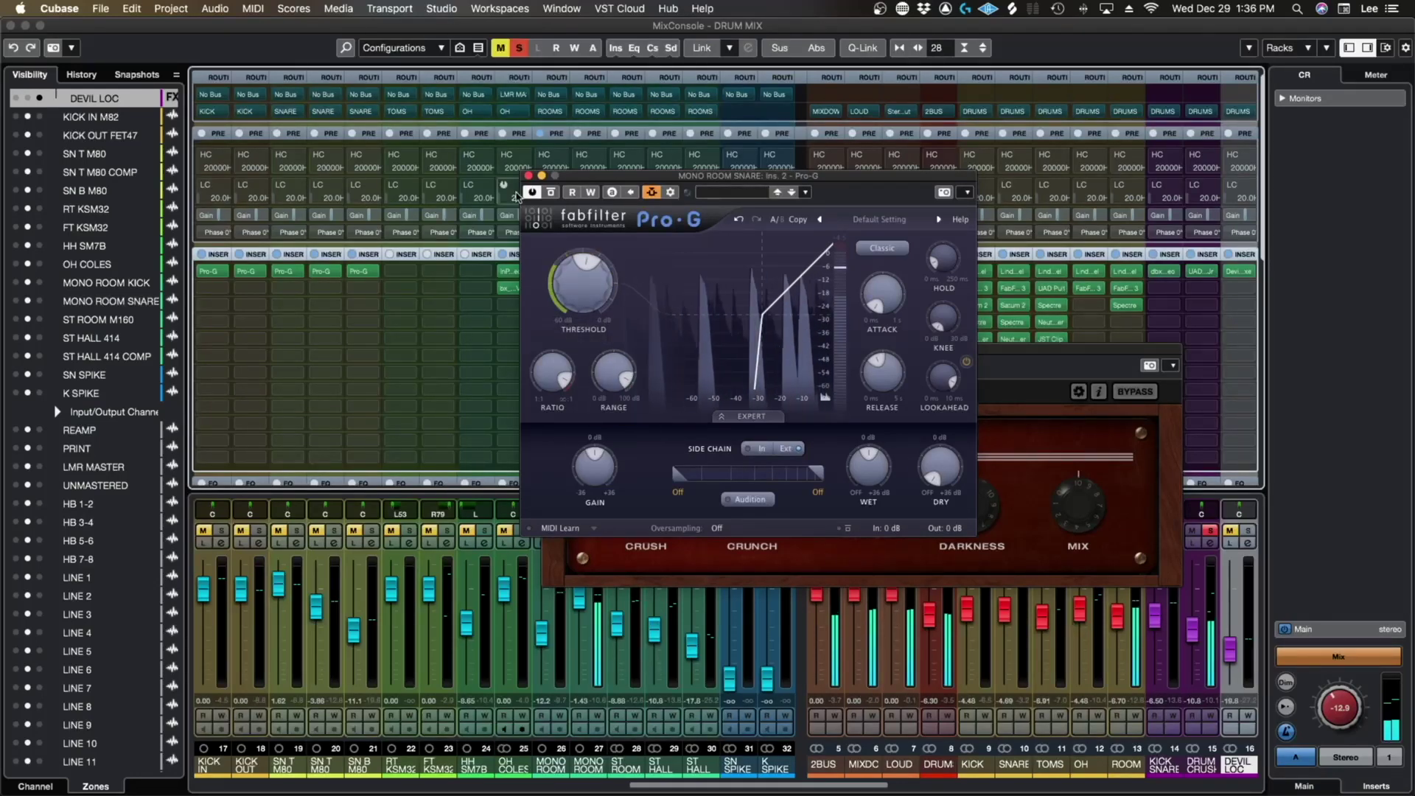
pyautogui.click(529, 177)
# Step: Close the snare's Devil-Loc, lower the MONO ROOM SNARE fader to about -22.8 and unsolo the channel
pyautogui.moveTo(705, 336); pyautogui.dragTo(696, 333)
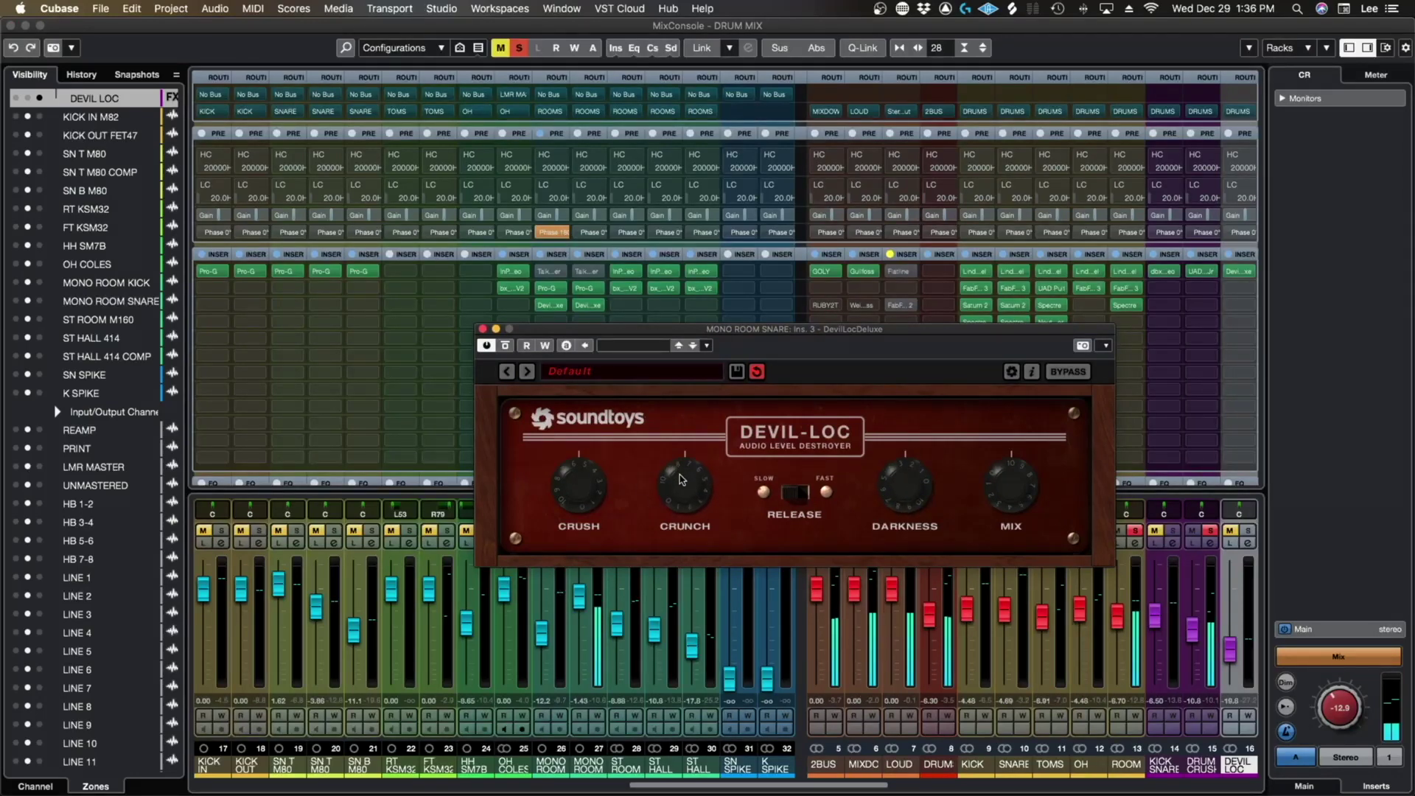
pyautogui.click(482, 329)
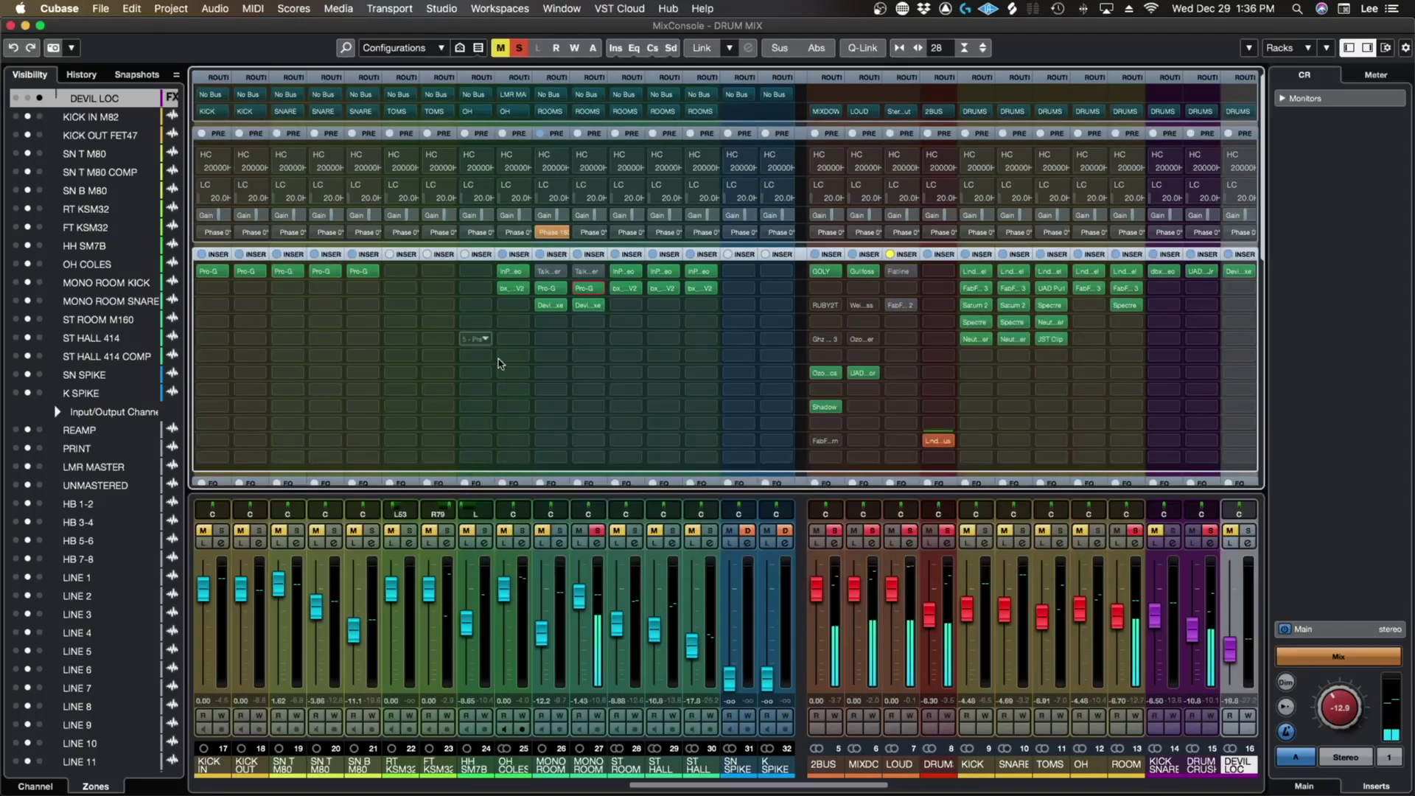
pyautogui.moveTo(580, 596); pyautogui.dragTo(585, 625)
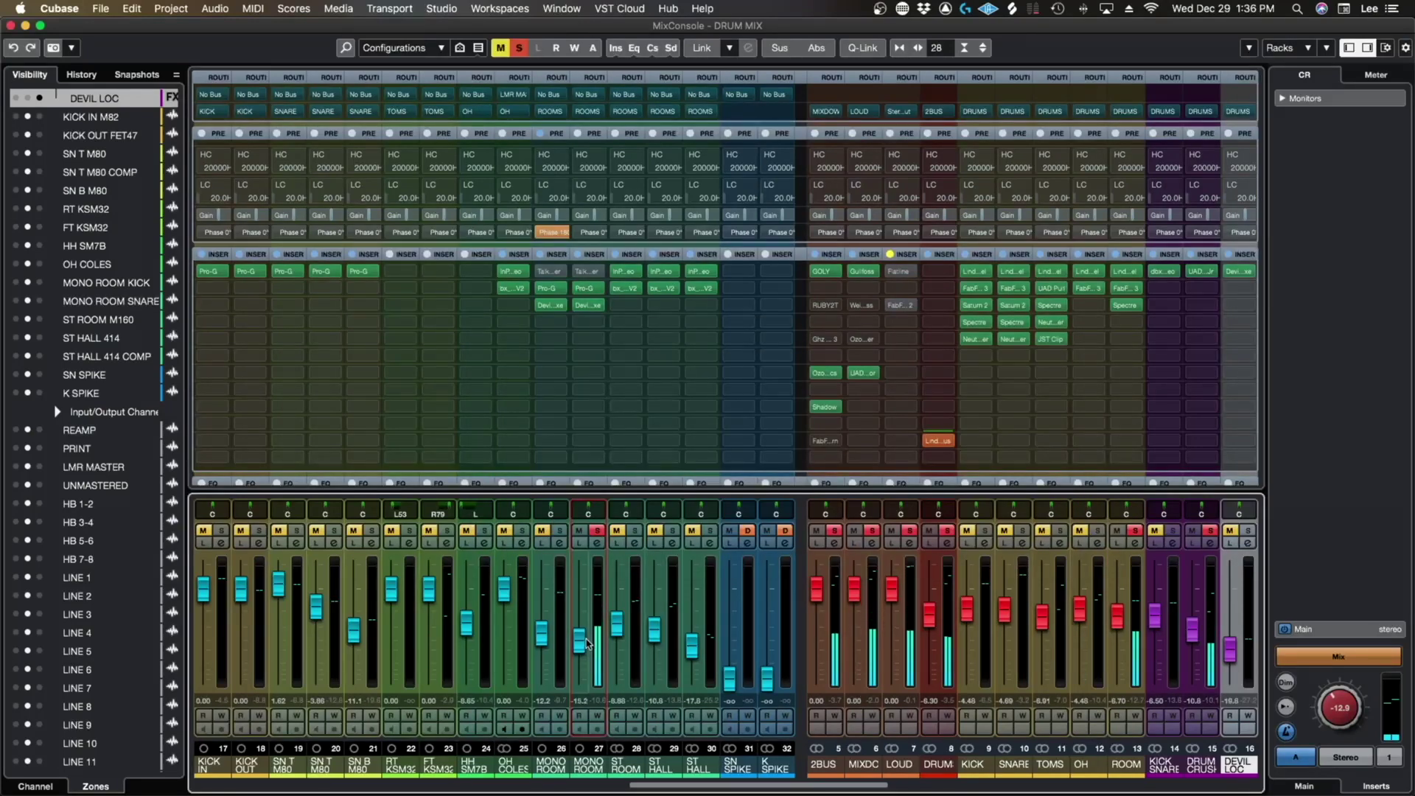
pyautogui.click(597, 530)
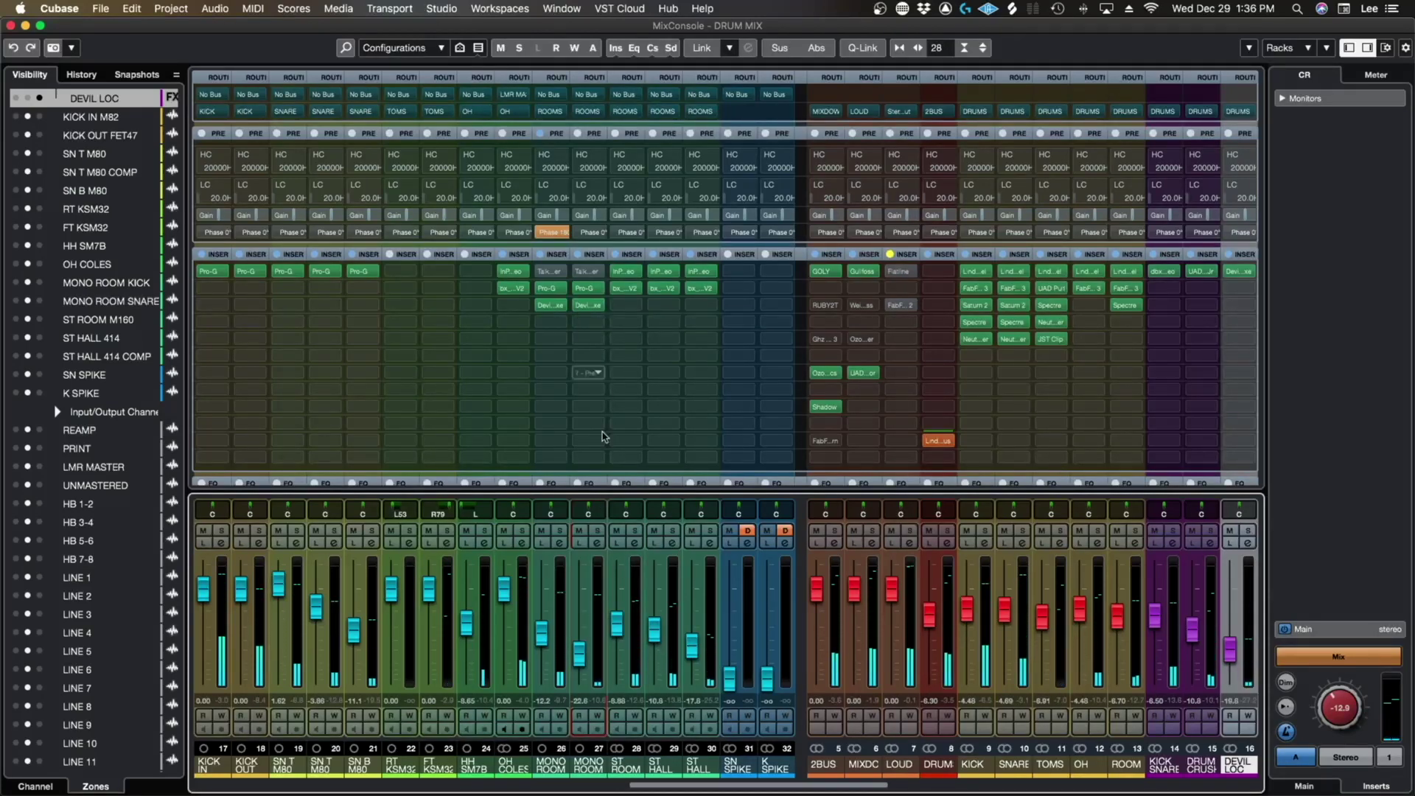
# Step: Play the full drum mix from about bars 27 and 32, and raise the MONO ROOM SNARE fader to about -21.2
pyautogui.press('F3')
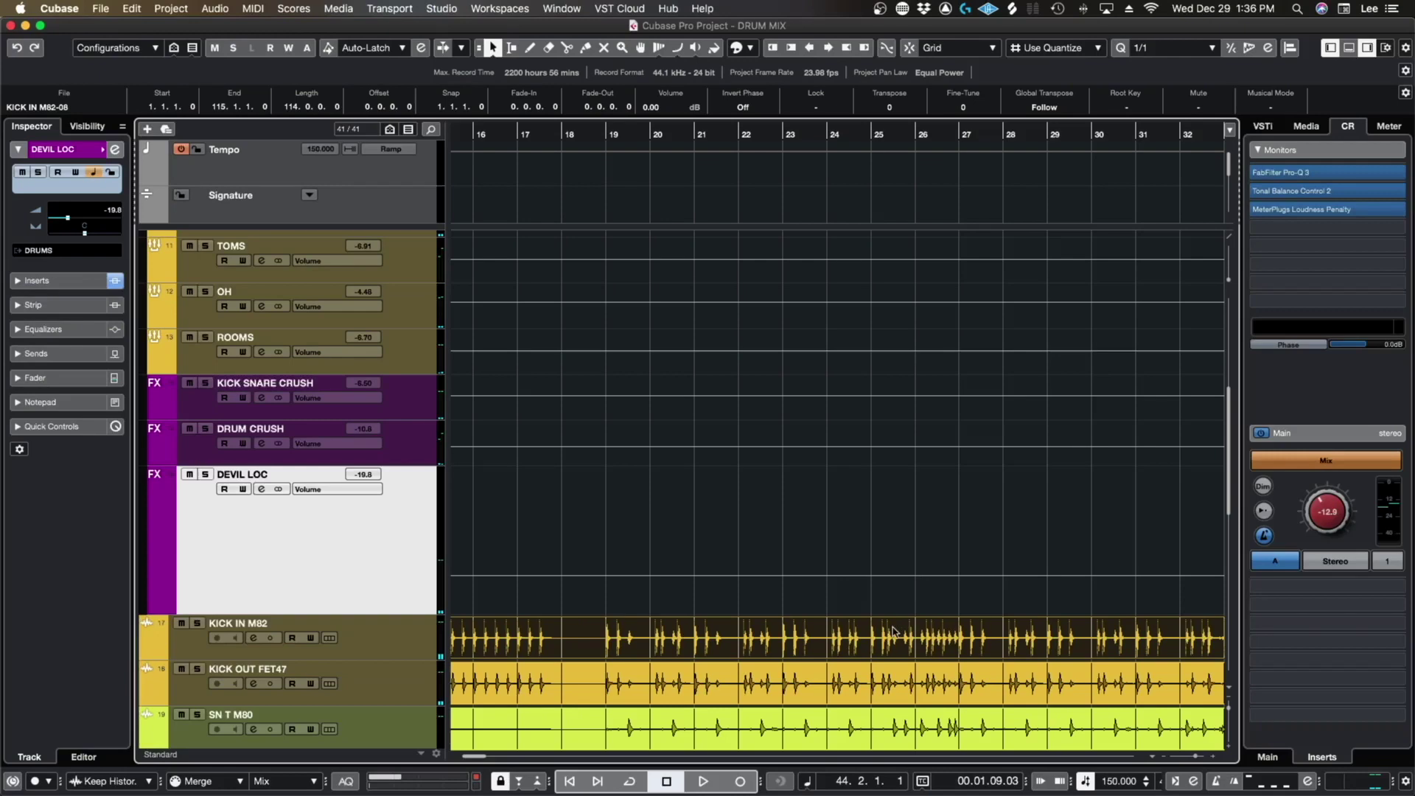
pyautogui.hscroll(5, 895, 641)
pyautogui.scroll(-7, 895, 641)
pyautogui.scroll(3, 882, 582)
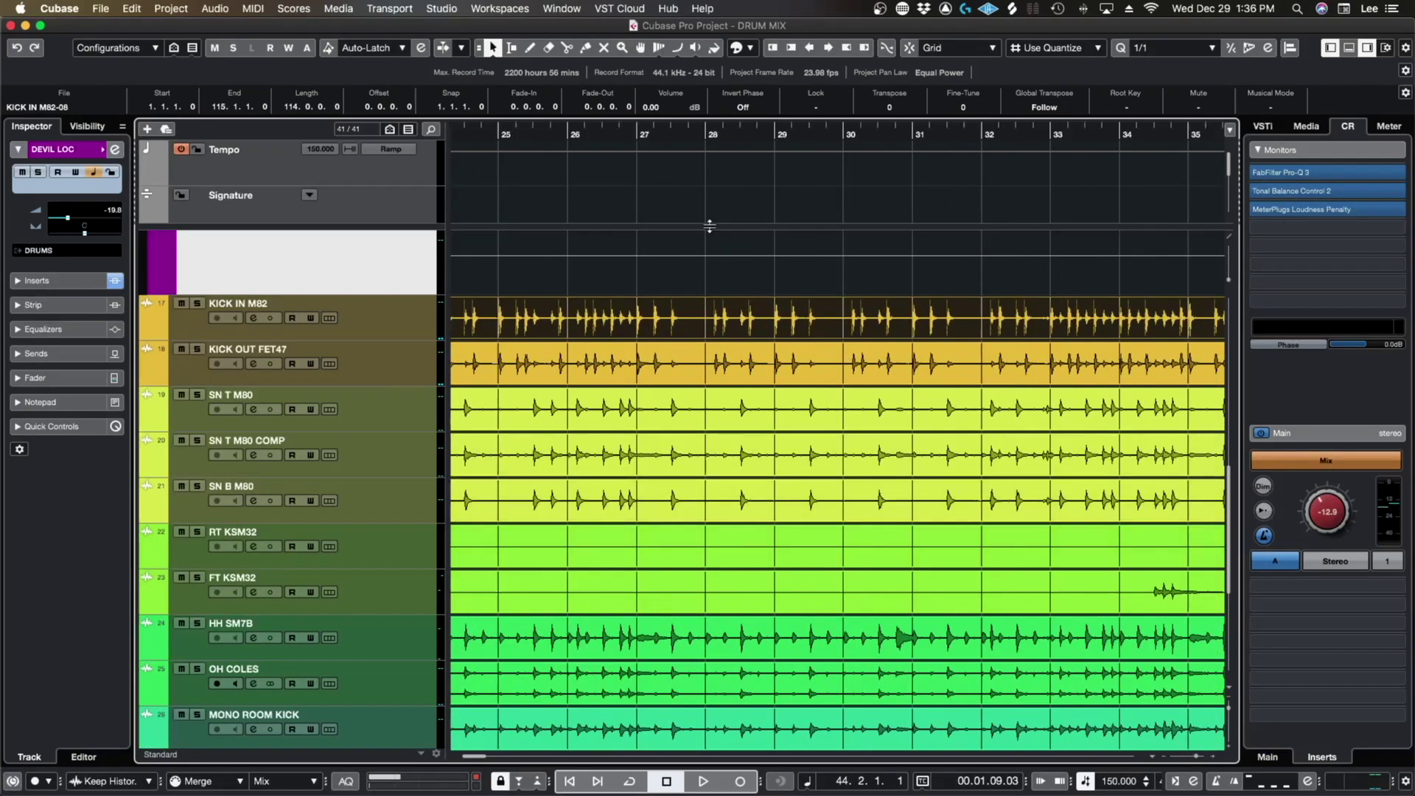
pyautogui.click(661, 127)
pyautogui.press('space')
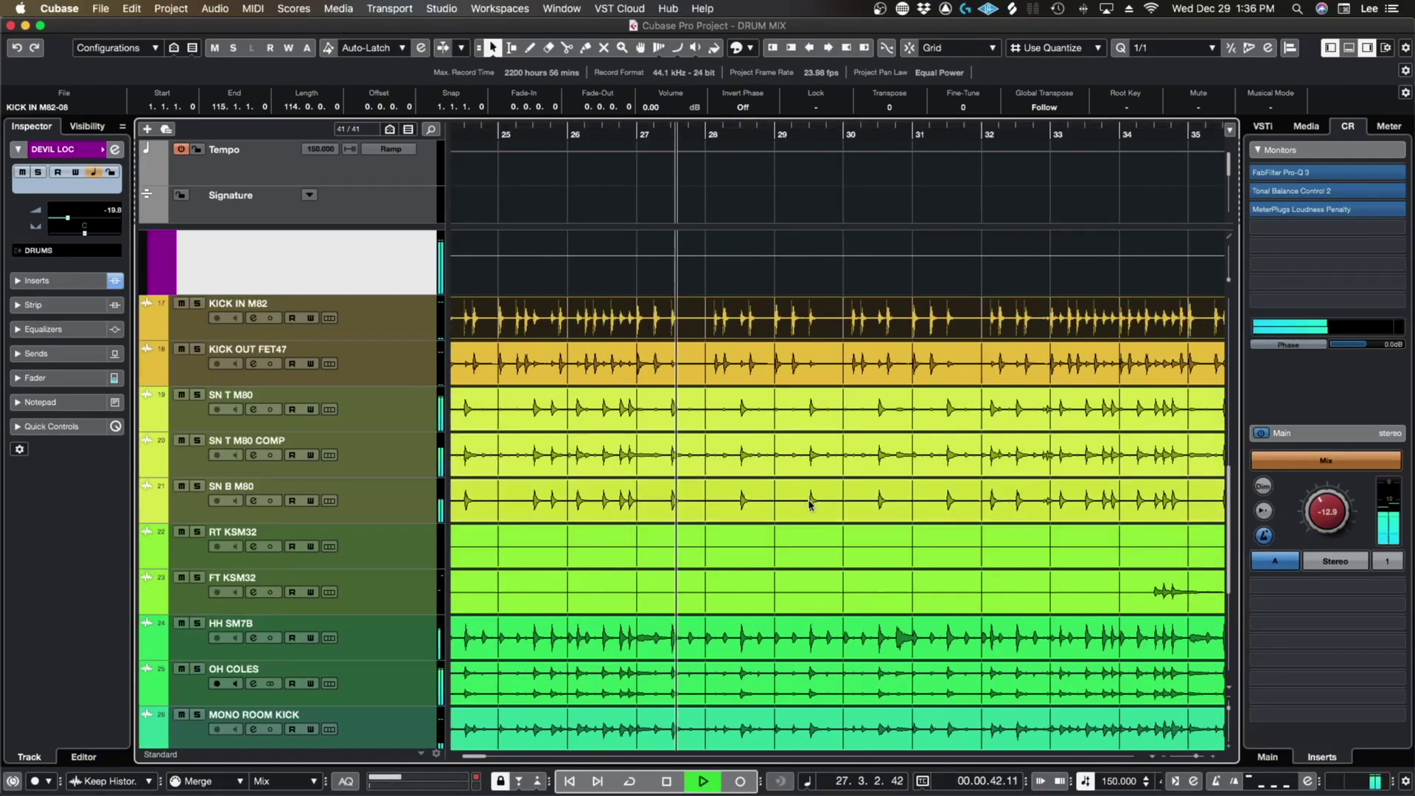
pyautogui.hscroll(5, 785, 538)
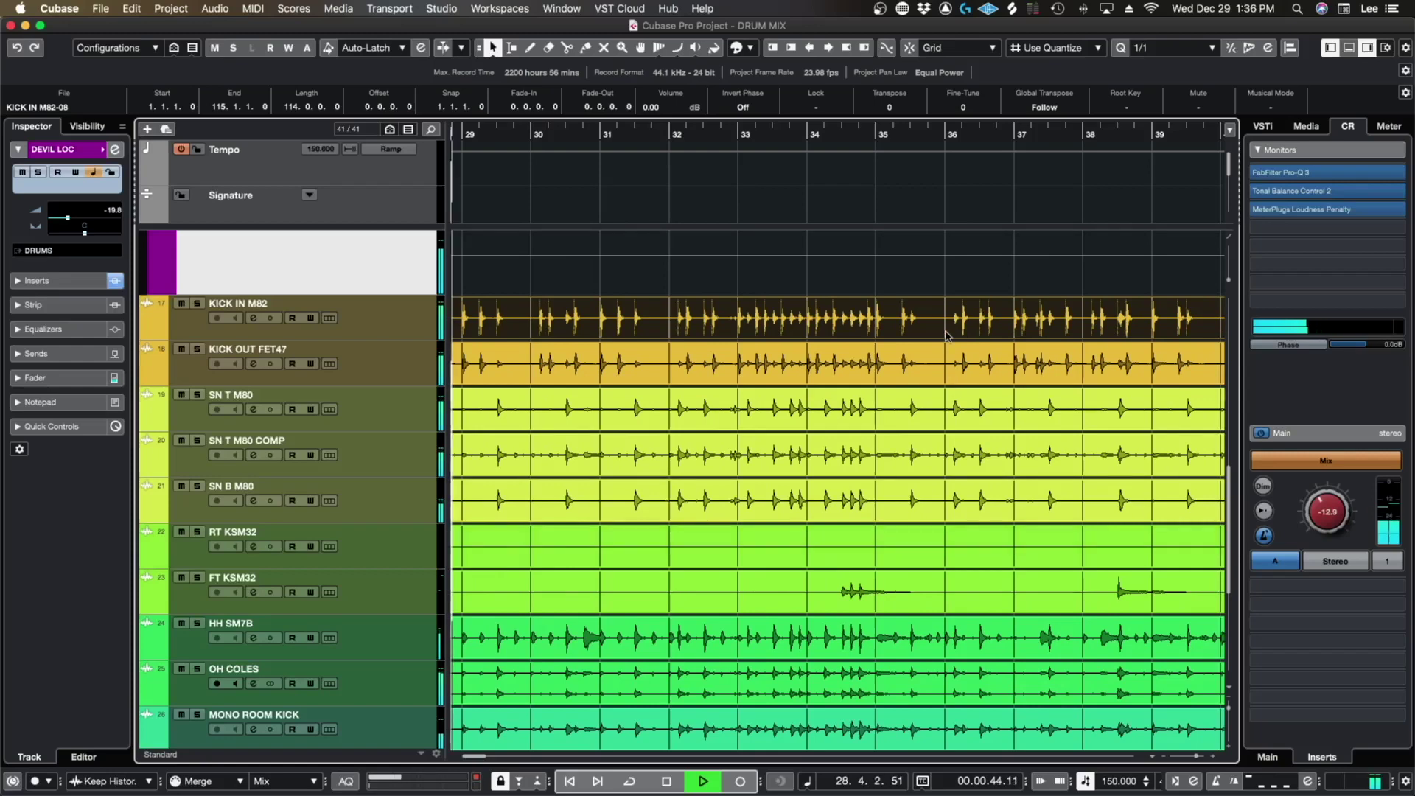
pyautogui.hscroll(-6, 860, 473)
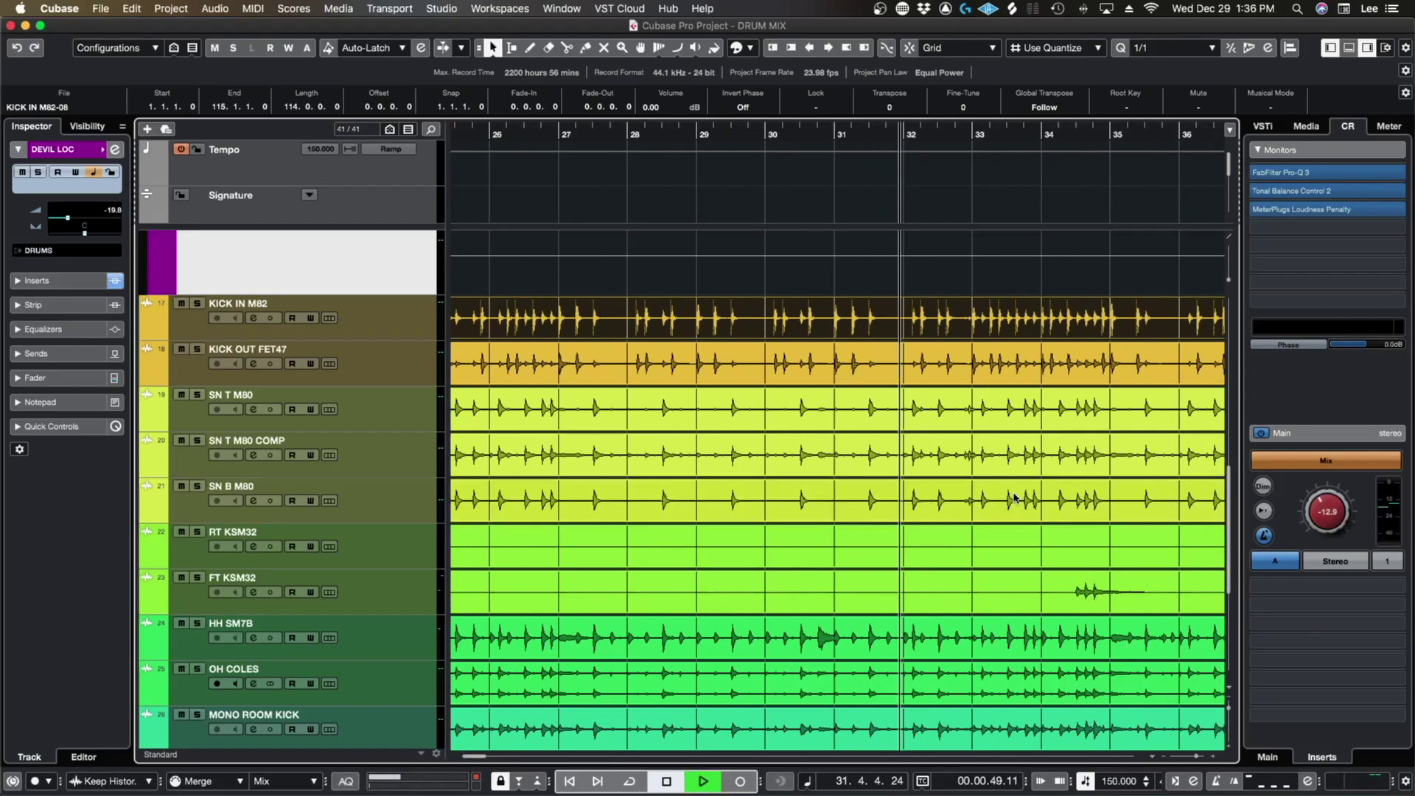
pyautogui.scroll(2, 998, 501)
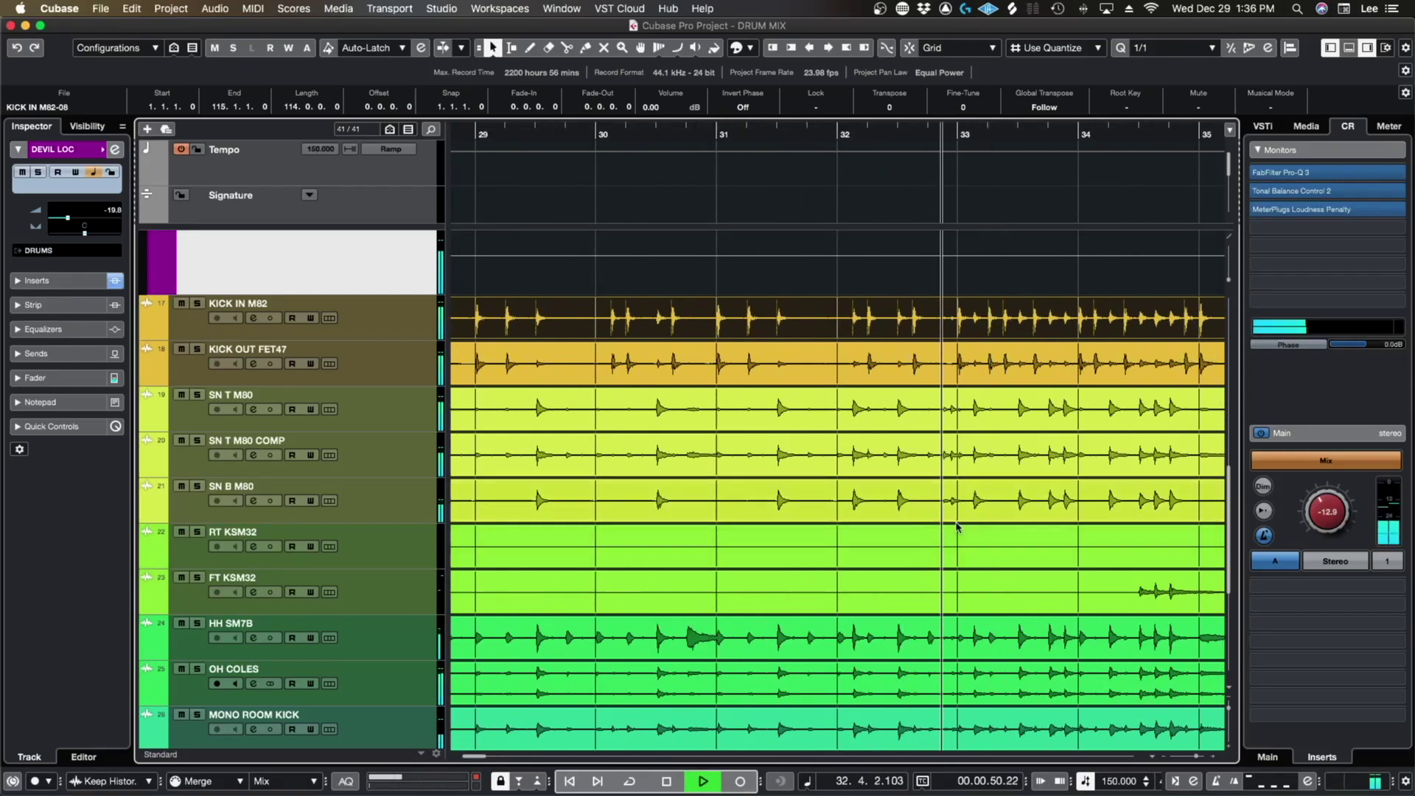
pyautogui.press('F3')
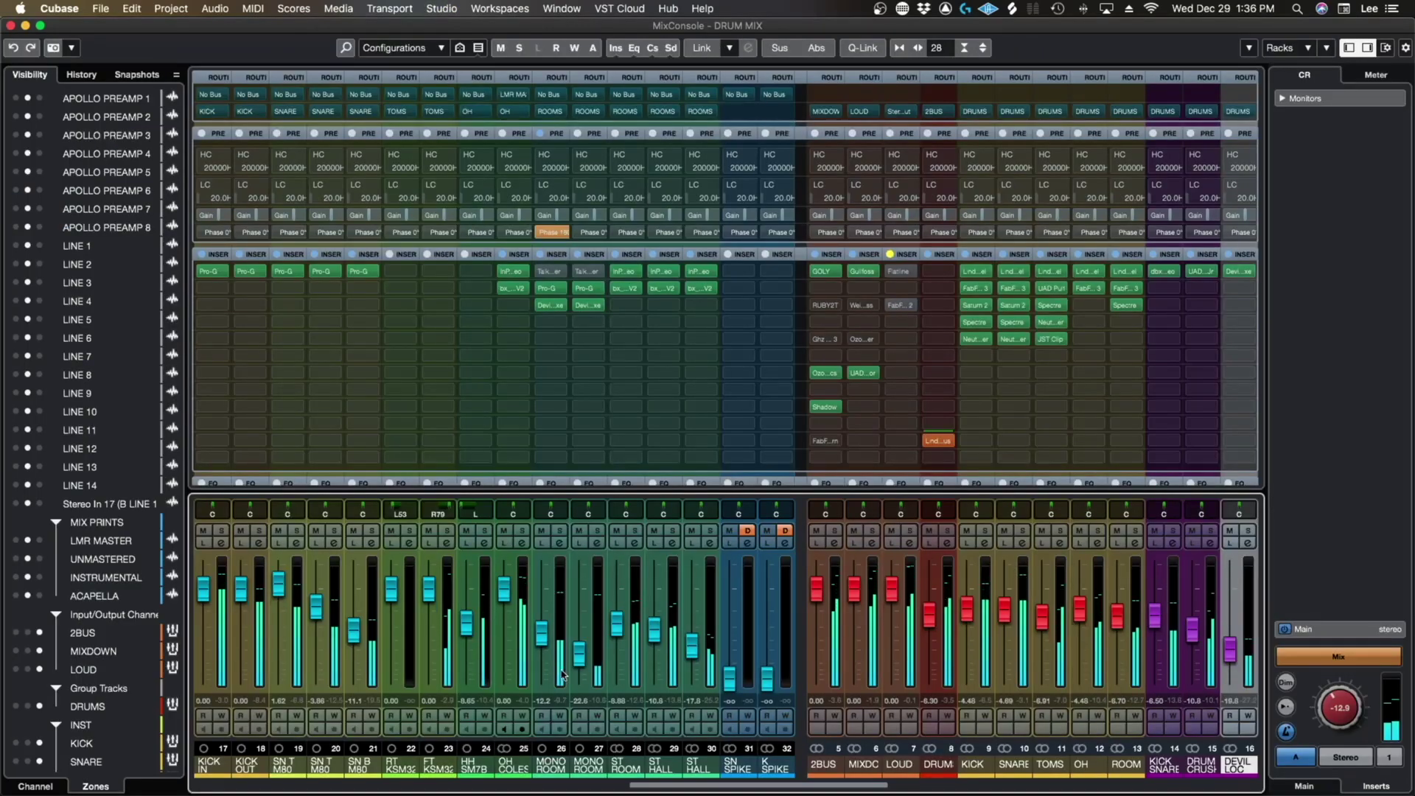
pyautogui.moveTo(577, 656); pyautogui.dragTo(578, 651)
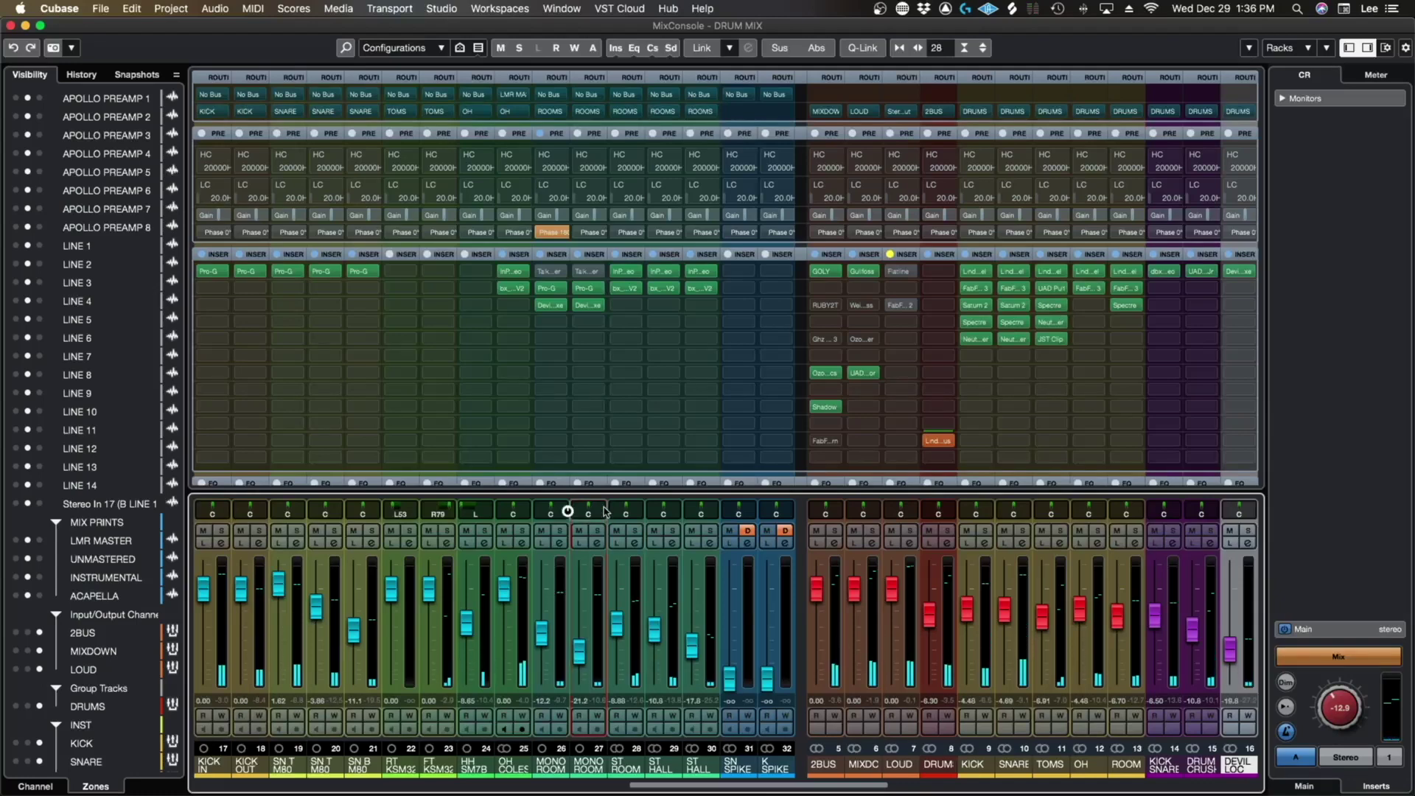
# Step: Bypass Devil-Loc on MONO ROOM SNARE, move its Talkback Limiter to the fourth insert, activate it and turn Listen 1 fully down
pyautogui.keyDown('alt'); pyautogui.click(579, 305); pyautogui.keyUp('alt')
pyautogui.moveTo(582, 271); pyautogui.dragTo(579, 323)
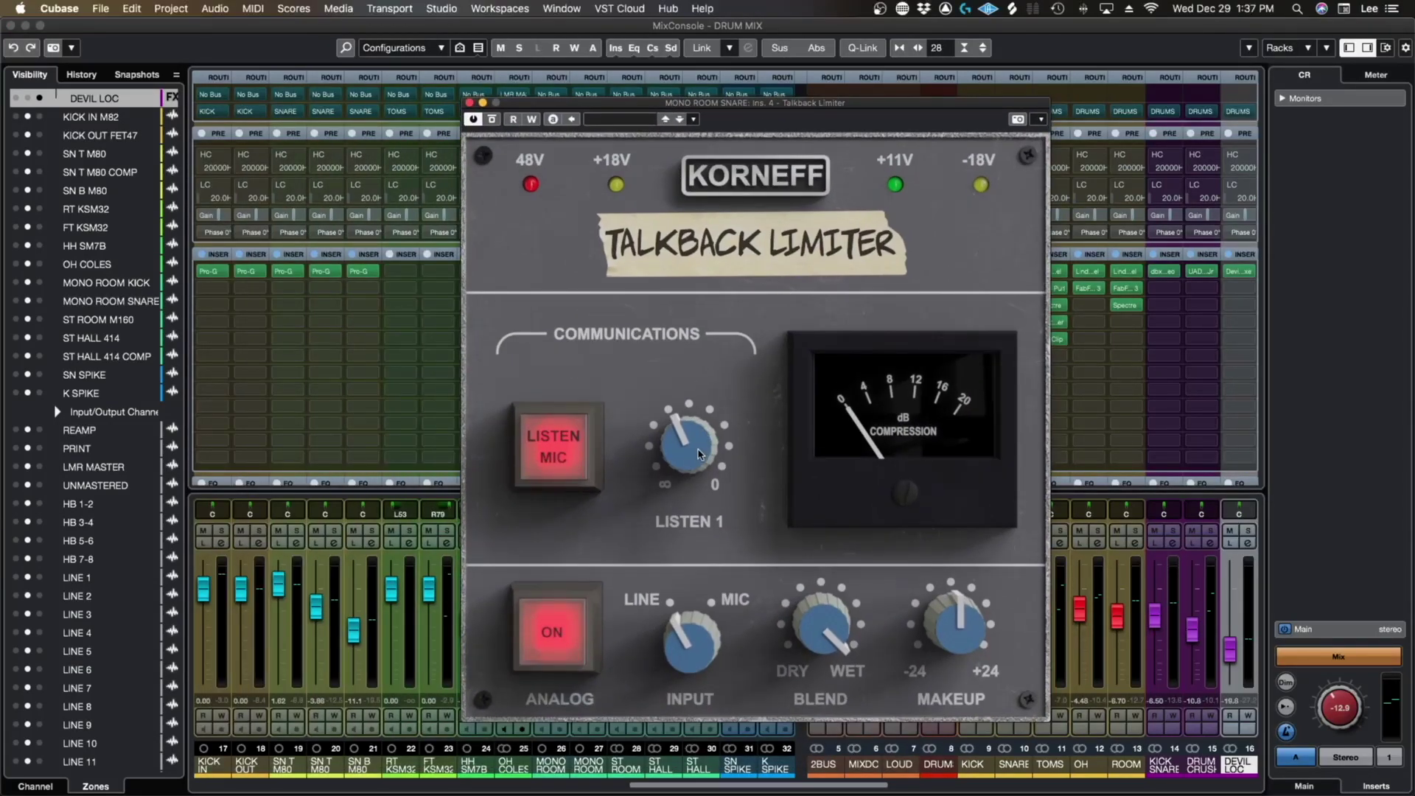
pyautogui.moveTo(698, 454); pyautogui.dragTo(698, 632)
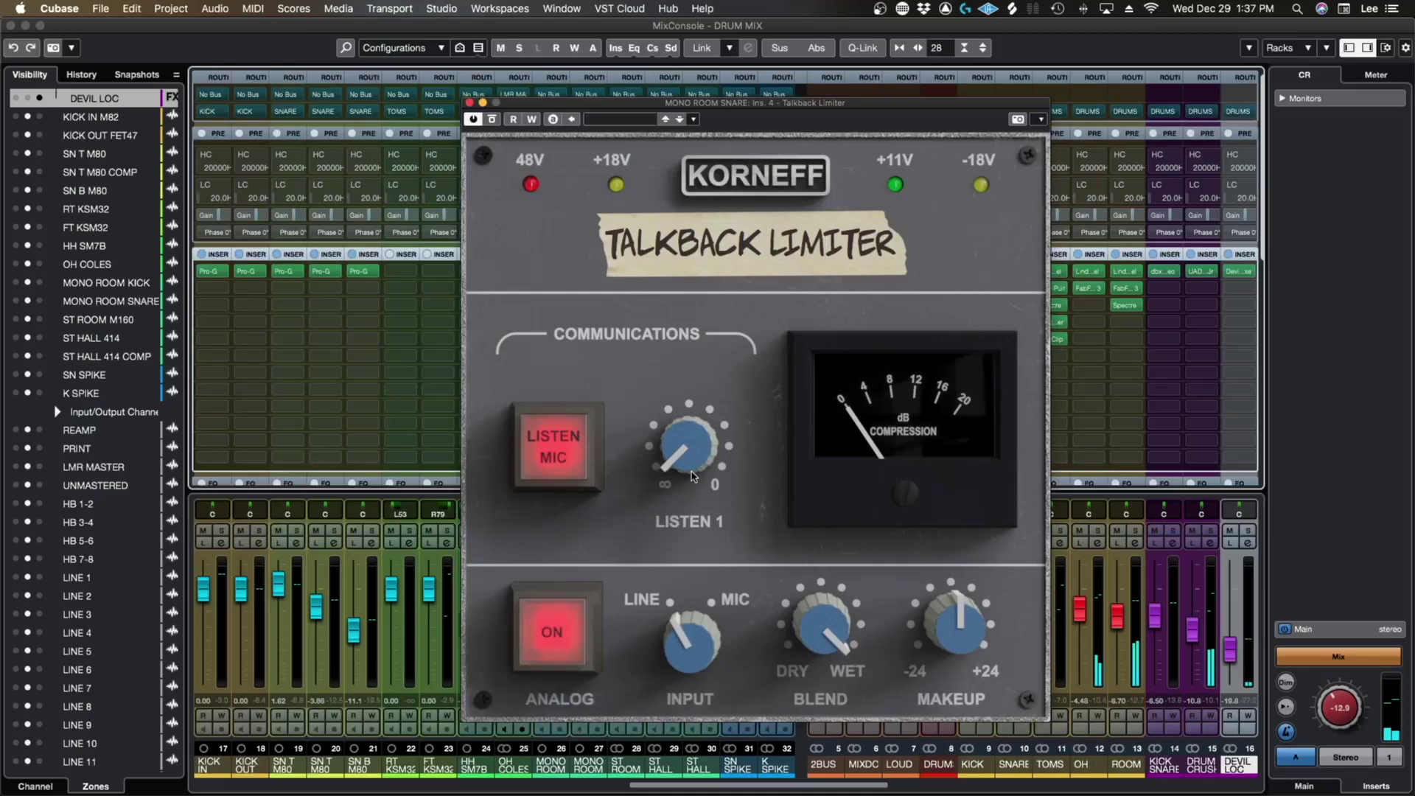
pyautogui.moveTo(648, 103); pyautogui.dragTo(866, 64)
# Step: Raise the MONO ROOM SNARE fader to about -13.0, solo the channel and turn the Talkback Limiter's Listen 1 up to 0
pyautogui.moveTo(577, 648); pyautogui.dragTo(577, 633)
pyautogui.click(596, 529)
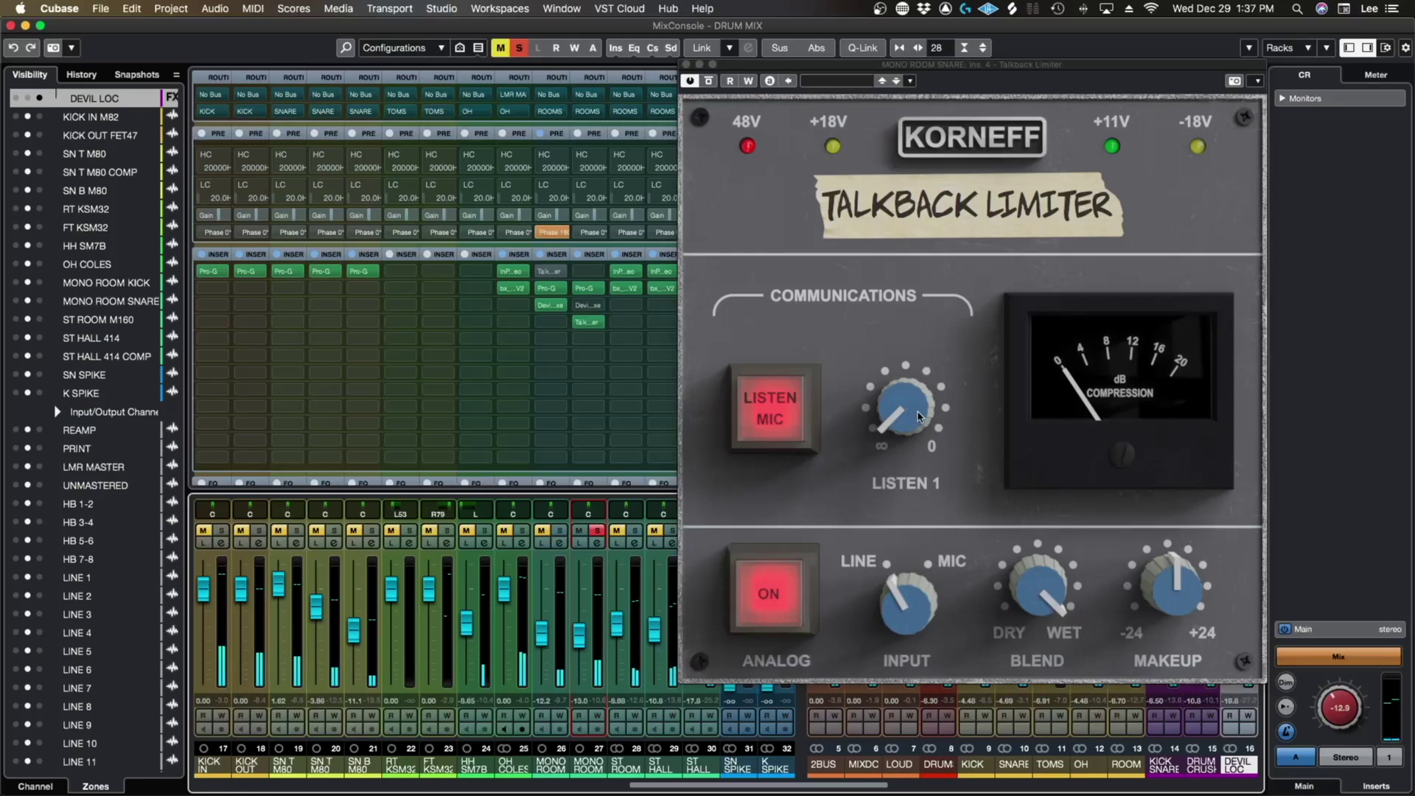
pyautogui.moveTo(906, 426); pyautogui.dragTo(949, 93)
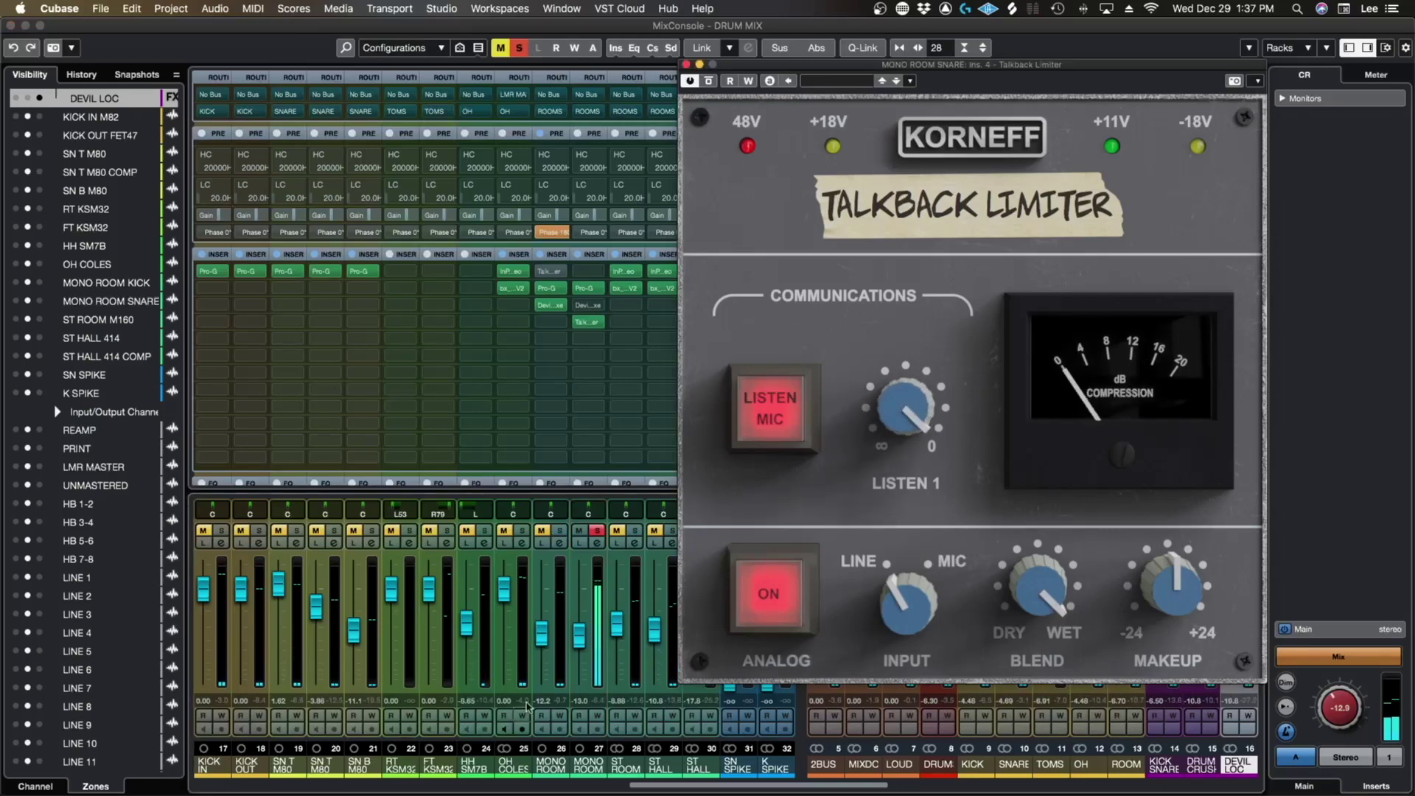
# Step: Turn the Talkback Limiter's Input towards MIC, reduce its Makeup and Listen 1, and set the MONO ROOM SNARE fader to about -14.8
pyautogui.moveTo(574, 639); pyautogui.dragTo(582, 658)
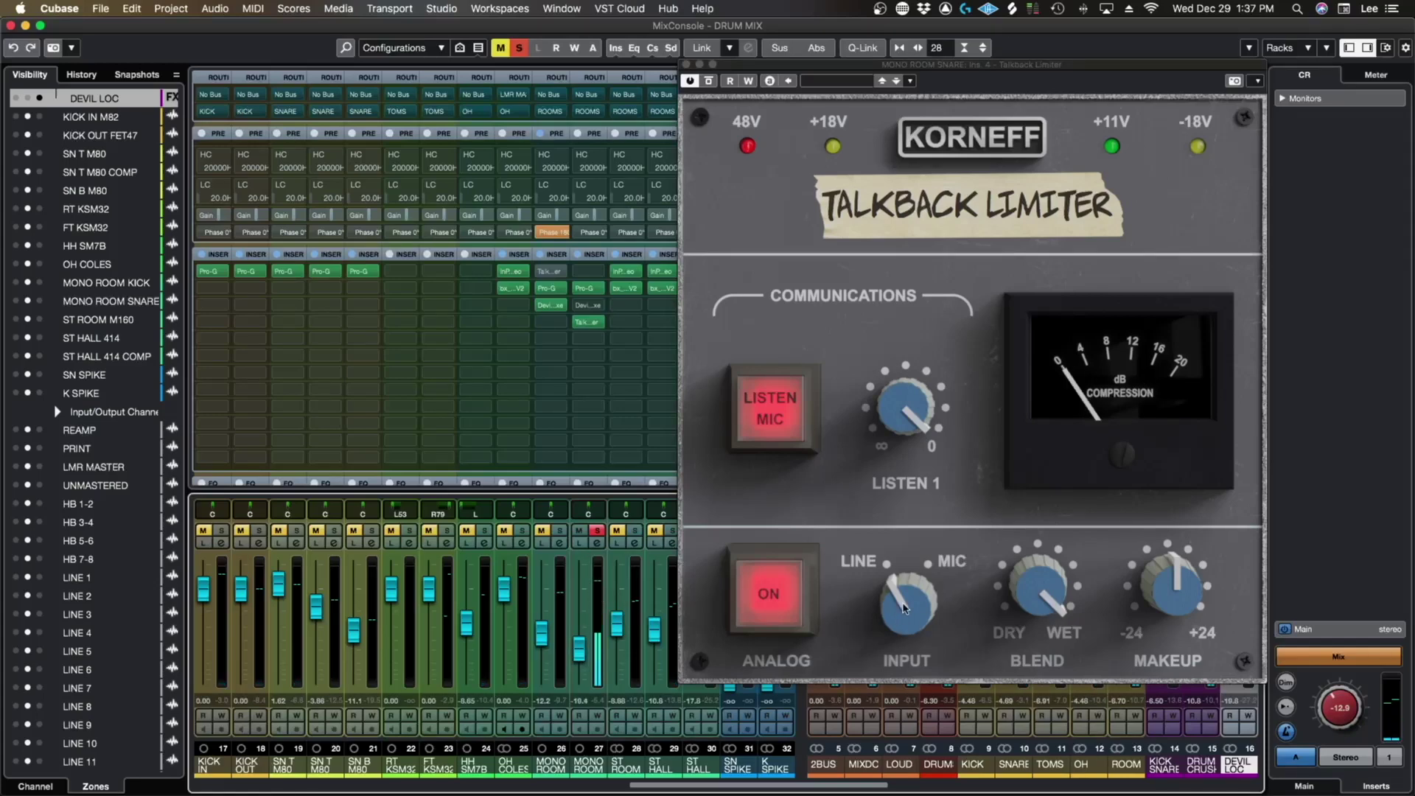
pyautogui.click(897, 613)
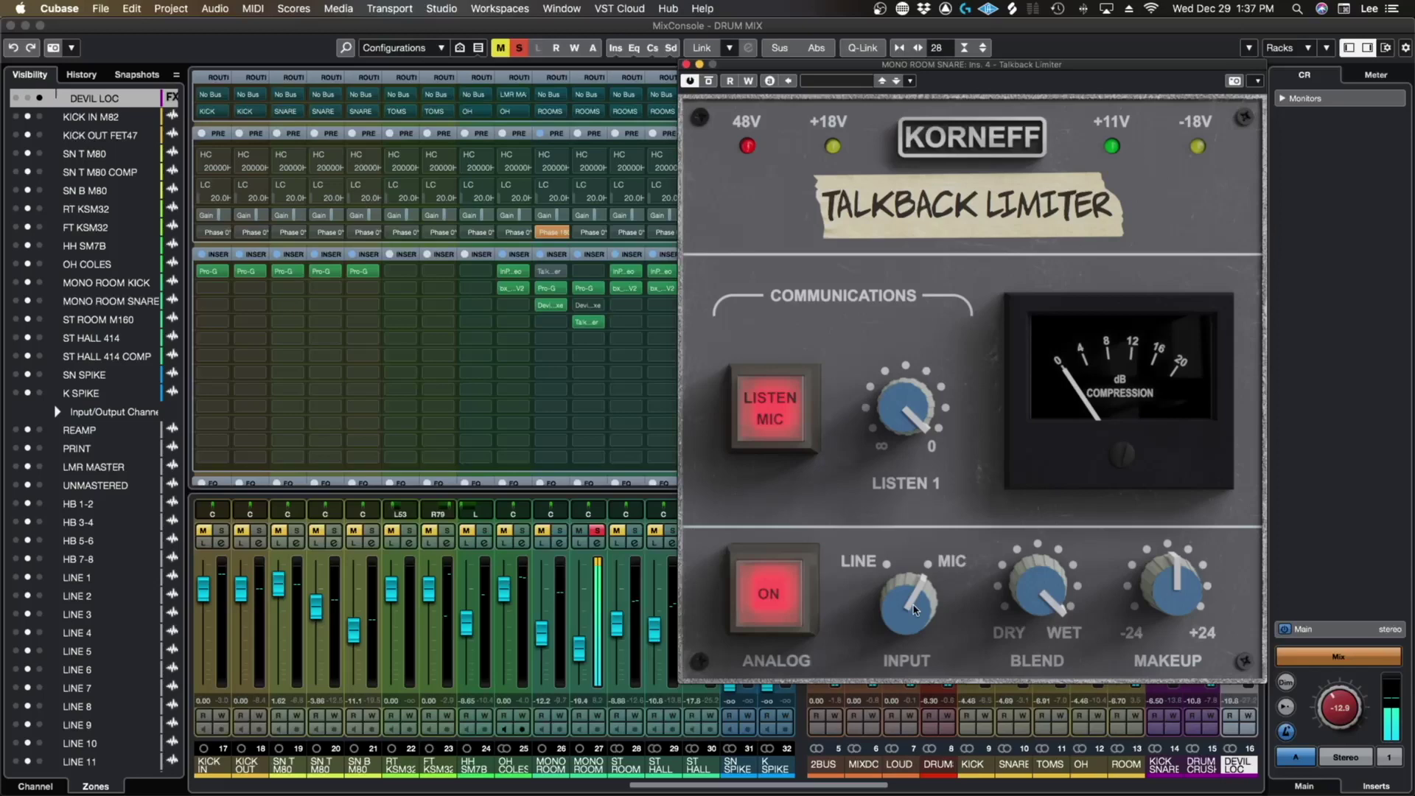
pyautogui.moveTo(1175, 585); pyautogui.dragTo(1175, 680)
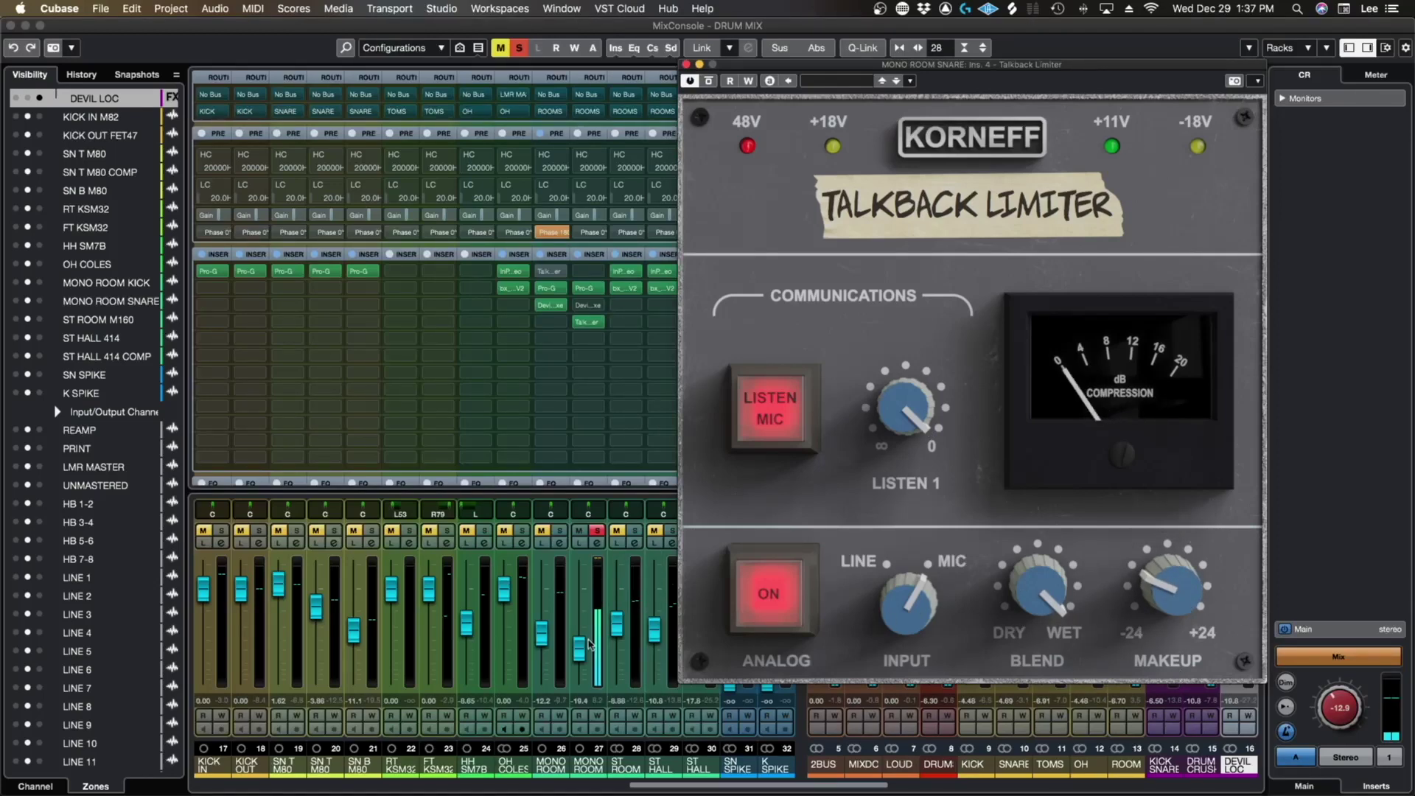
pyautogui.moveTo(926, 425); pyautogui.dragTo(920, 445)
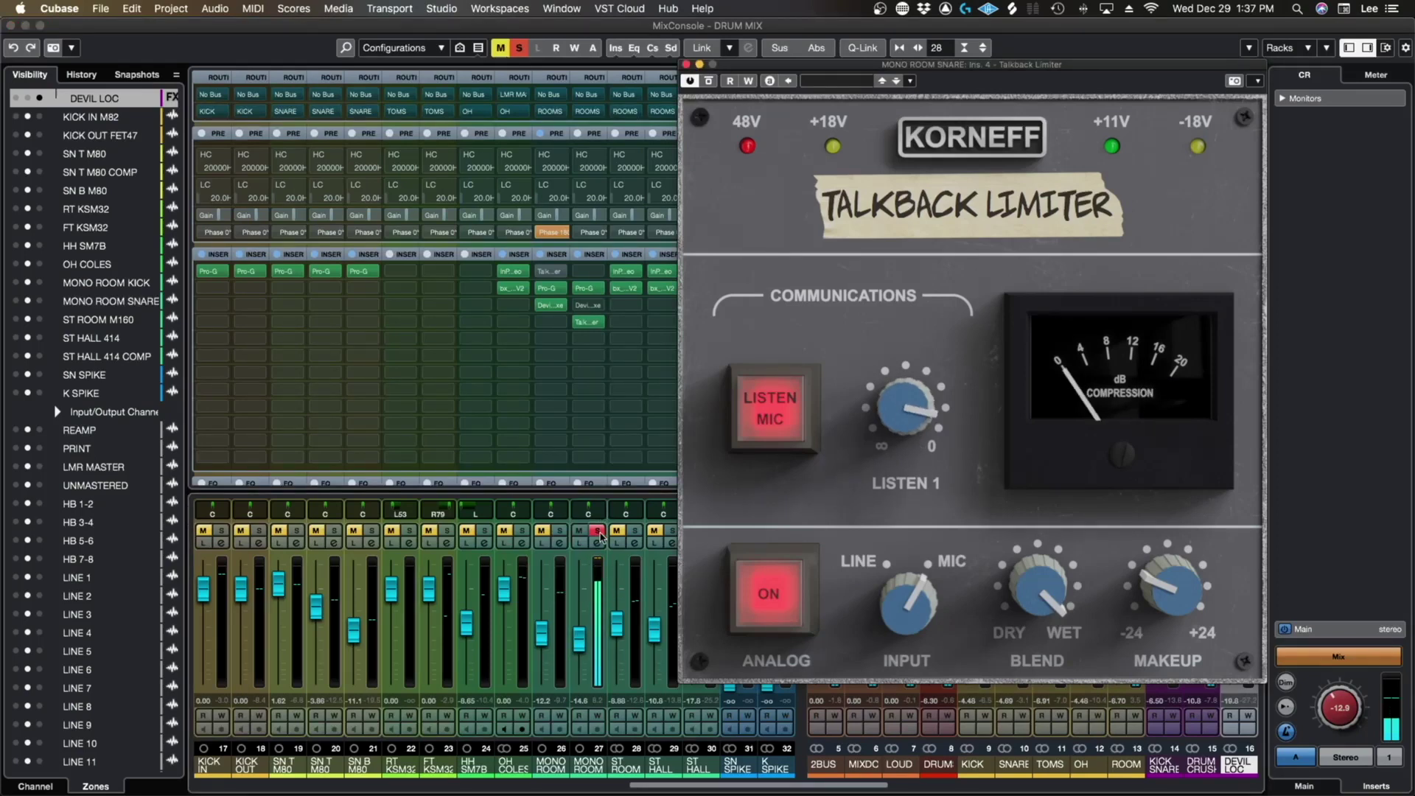
# Step: Unsolo MONO ROOM SNARE, lower its fader to about -23.1 and trim the Talkback Limiter's Makeup slightly further down
pyautogui.click(599, 532)
pyautogui.moveTo(579, 638)
pyautogui.mouseDown()
pyautogui.moveTo(579, 650)
pyautogui.moveTo(583, 608)
pyautogui.moveTo(583, 654)
pyautogui.mouseUp()
pyautogui.moveTo(1182, 594); pyautogui.dragTo(1183, 610)
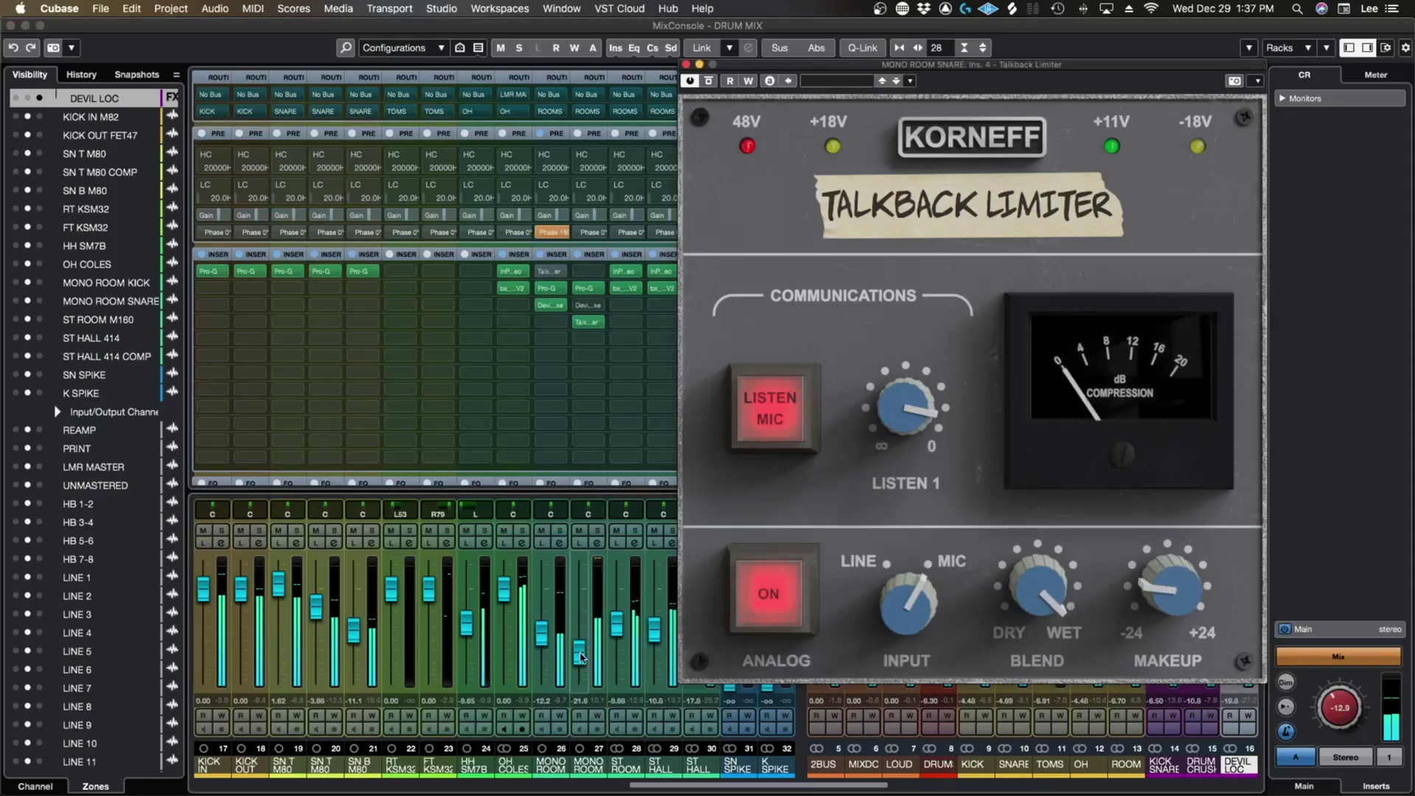
pyautogui.moveTo(580, 656); pyautogui.dragTo(584, 659)
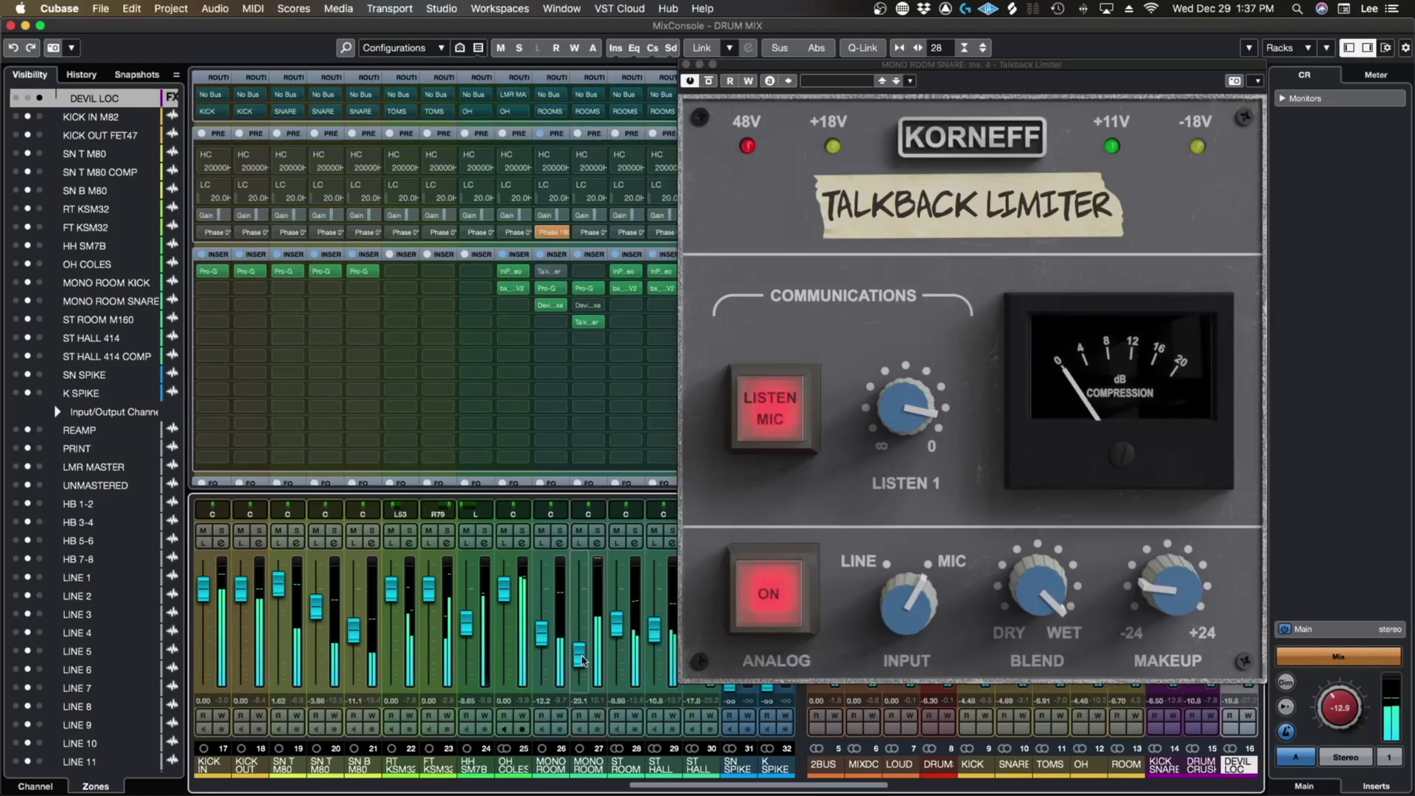
# Step: Play the full drum mix from about bar 32 and close the Talkback Limiter window
pyautogui.press('F3')
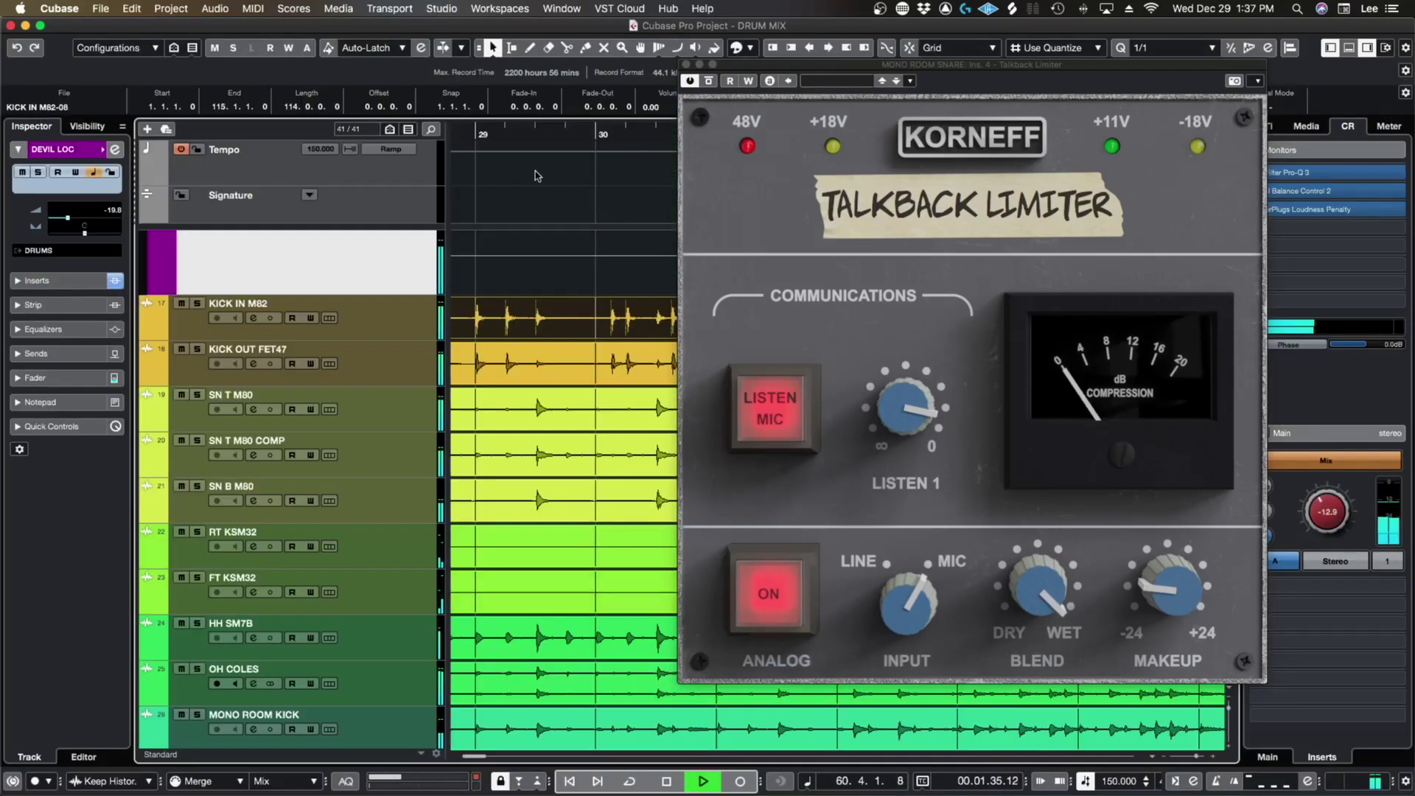
pyautogui.press('space')
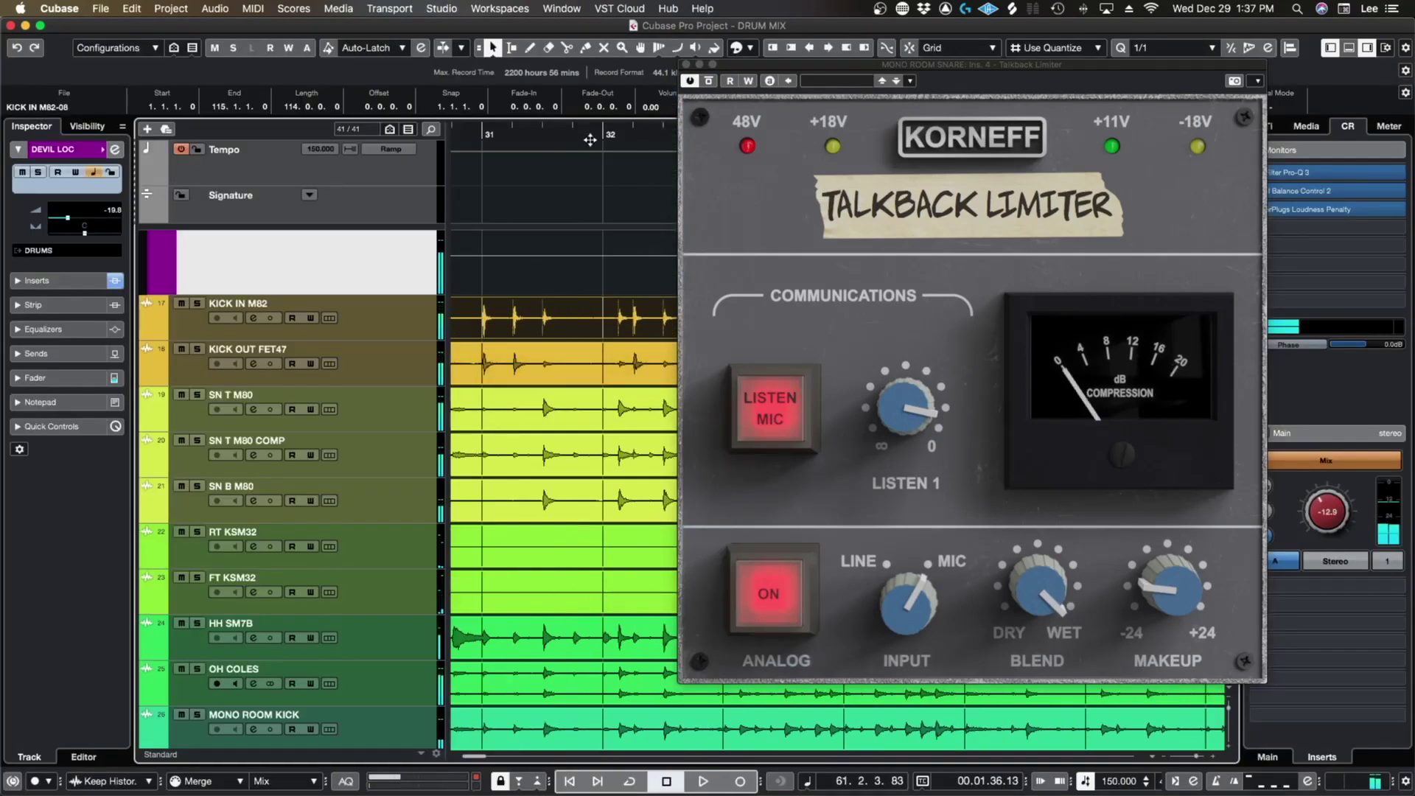
pyautogui.click(587, 145)
pyautogui.press('space')
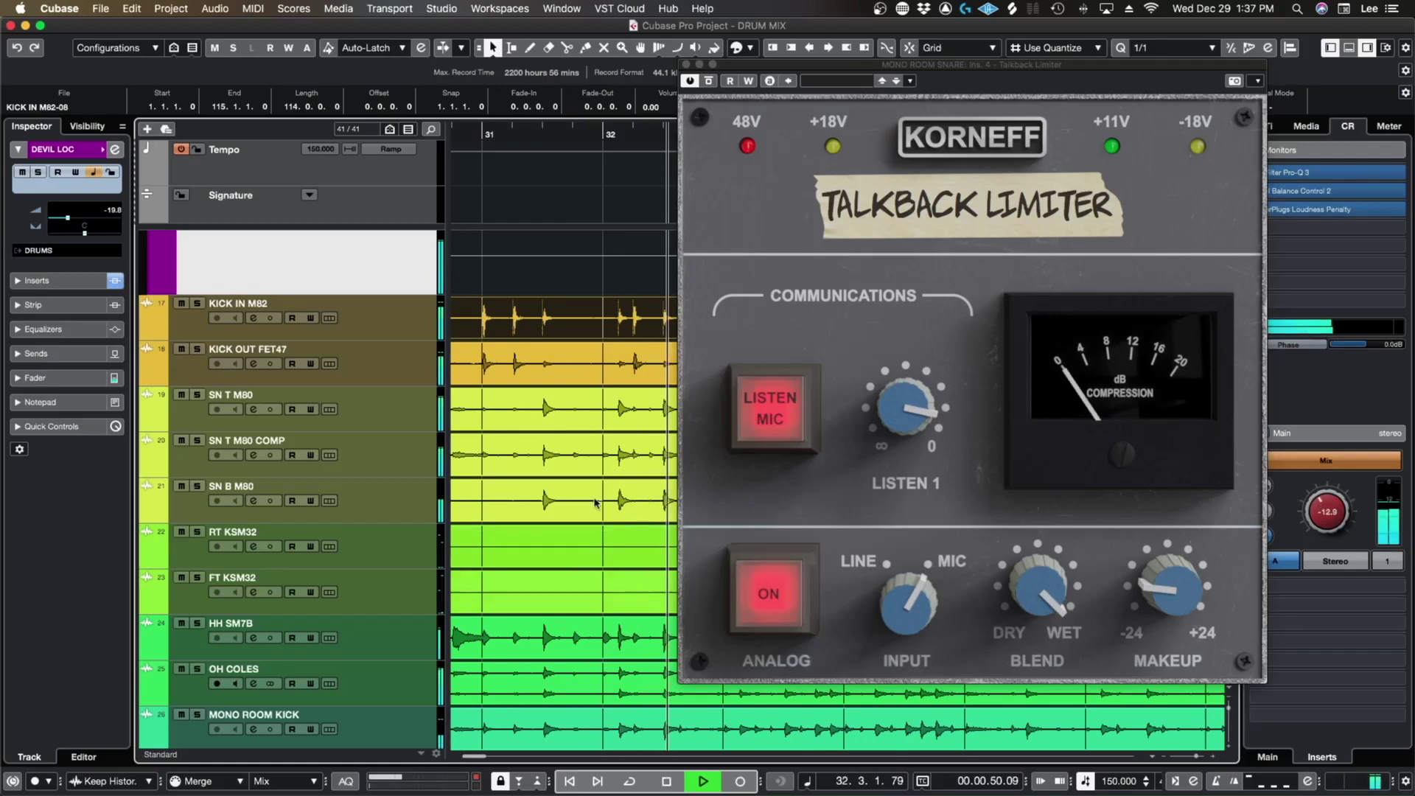
pyautogui.click(686, 65)
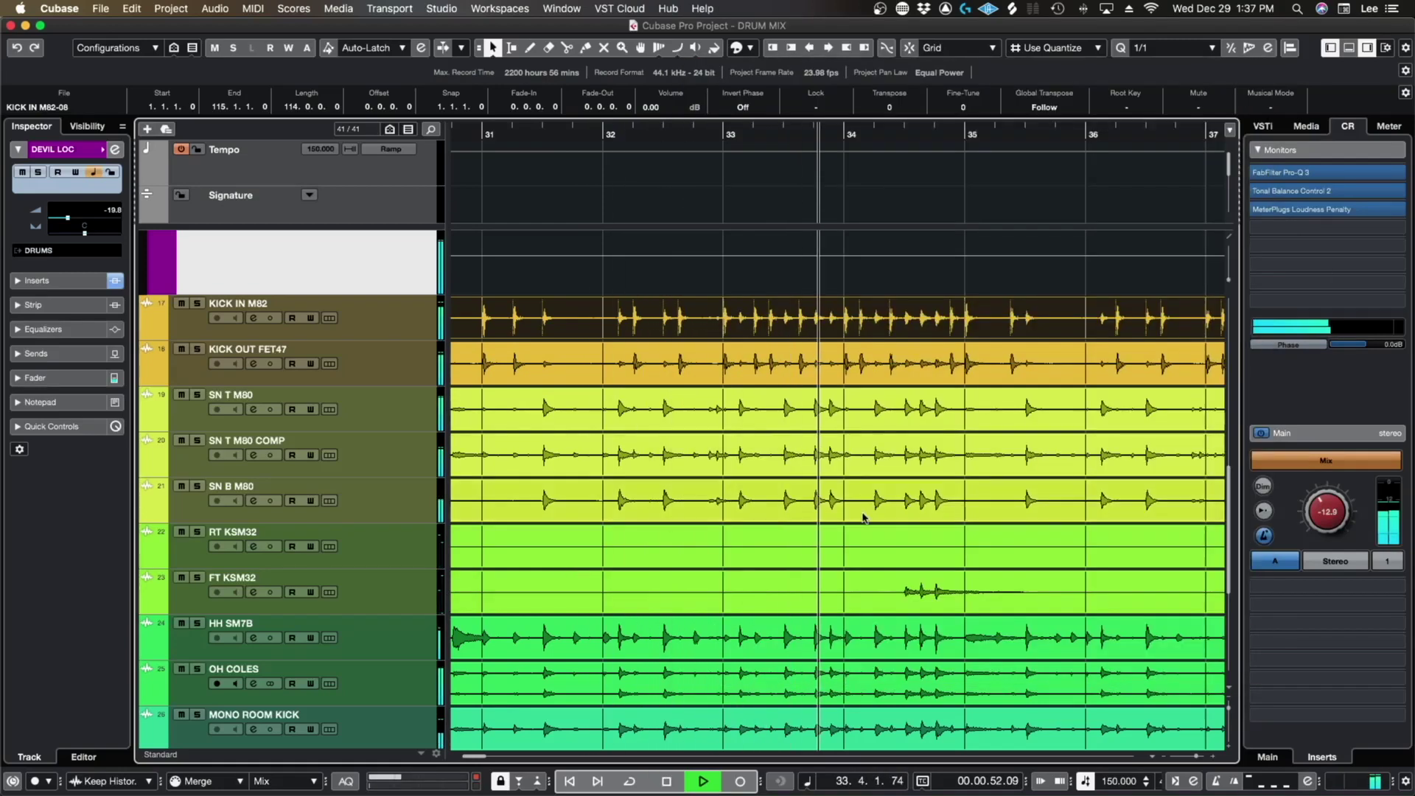
# Step: Take Devil-Loc on MONO ROOM SNARE out of bypass and open its window
pyautogui.press('g')
pyautogui.press('g')
pyautogui.press('g')
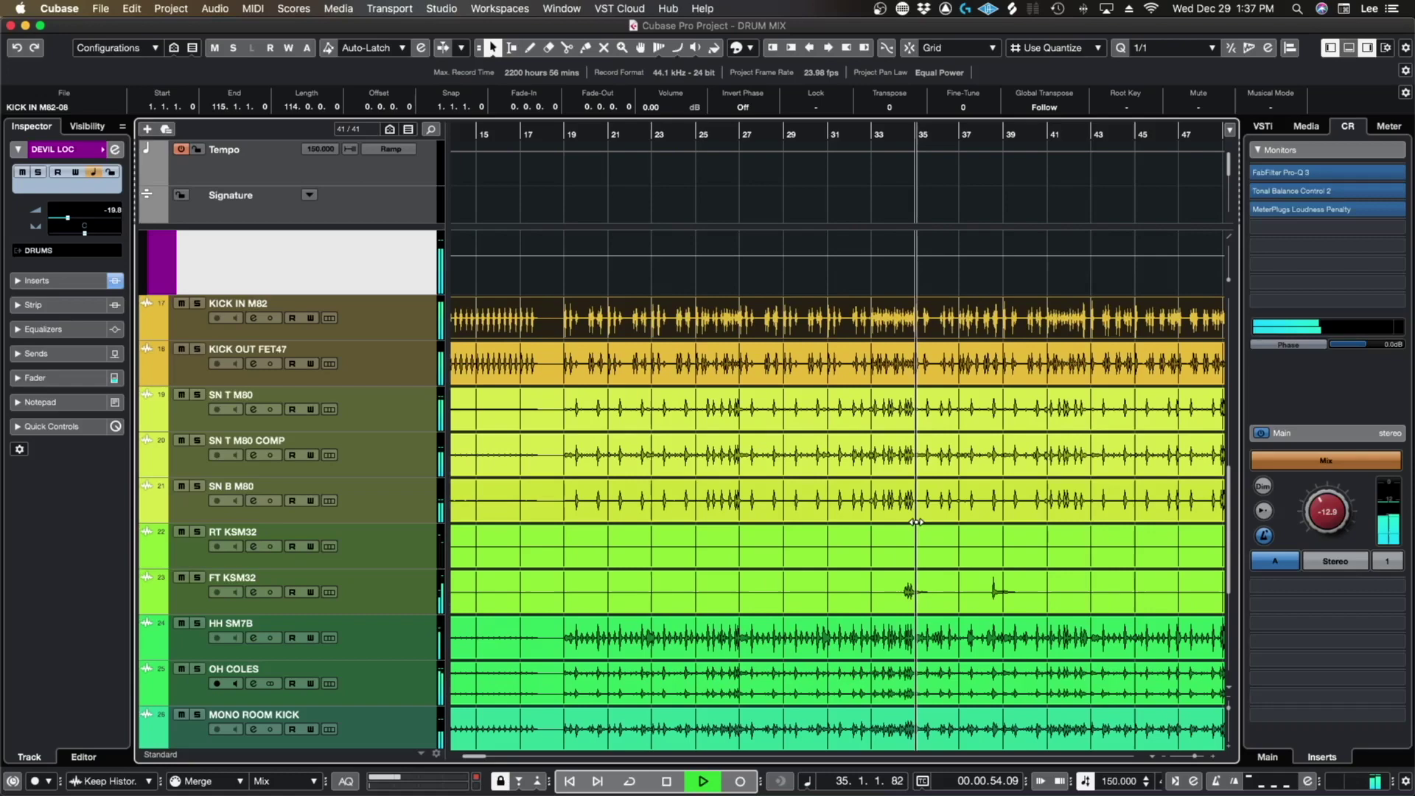
pyautogui.press('F3')
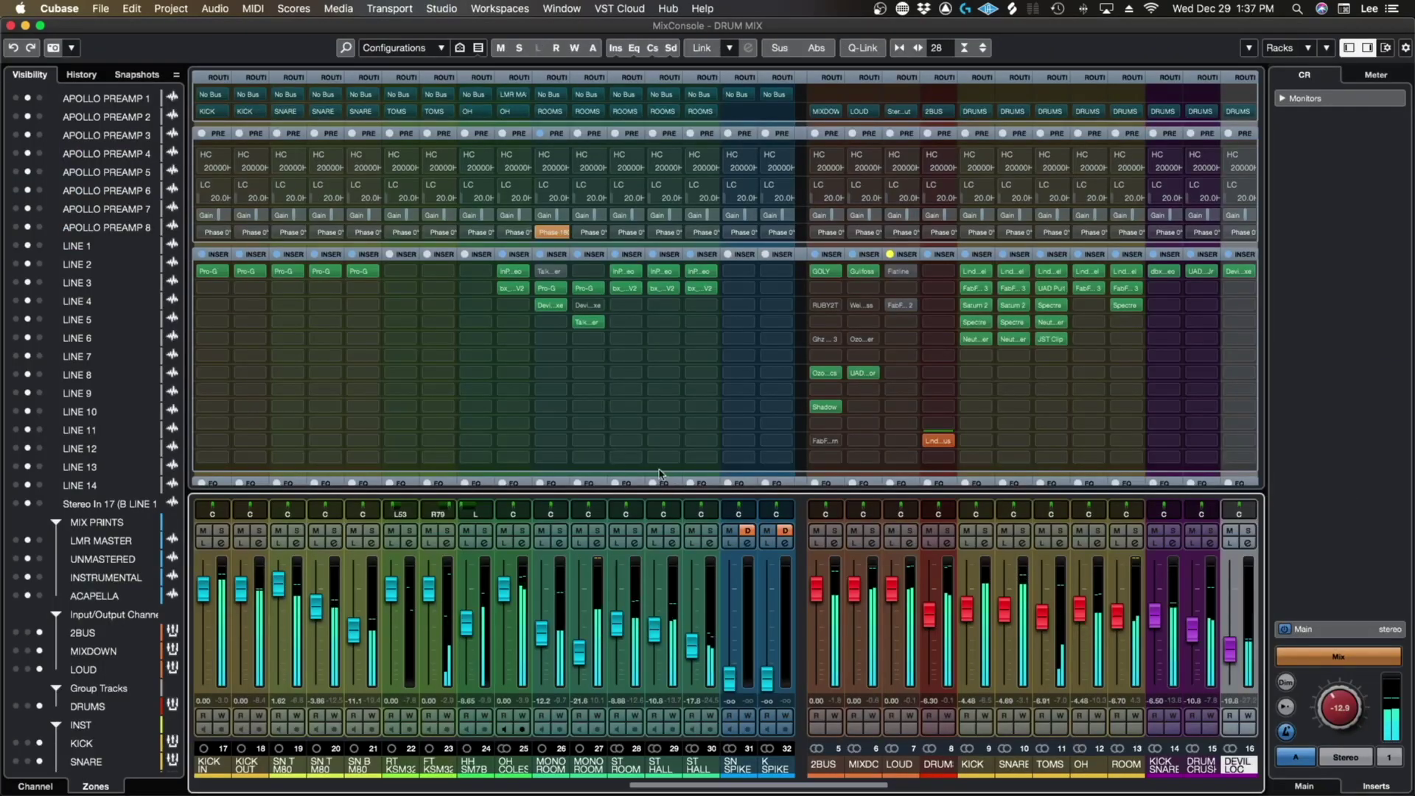
pyautogui.click(583, 304)
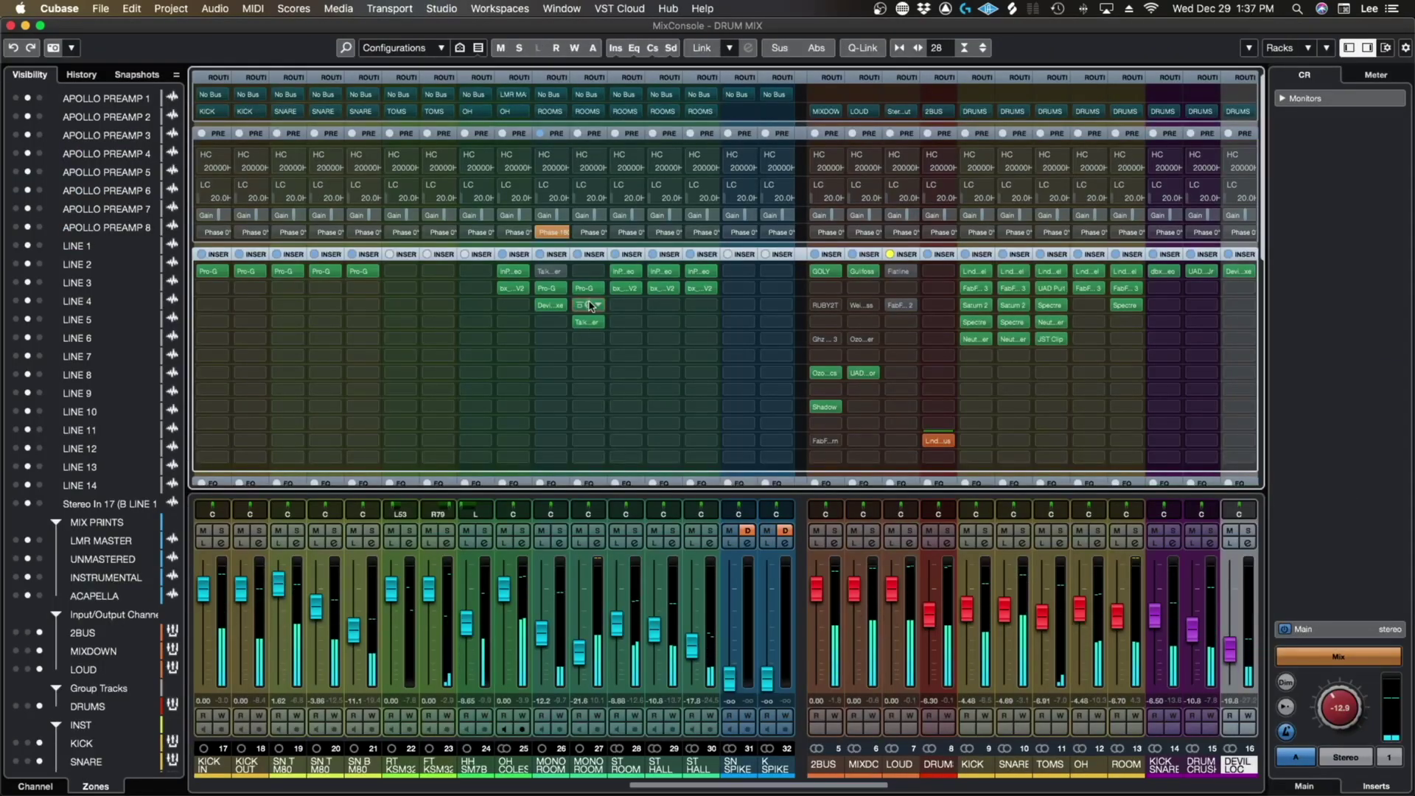
pyautogui.click(590, 306)
# Step: Play the drum mix from about bar 24 with the snare's Devil-Loc engaged, moving its window clear of the upper tracks
pyautogui.press('F3')
pyautogui.click(671, 126)
pyautogui.press('space')
pyautogui.moveTo(820, 328); pyautogui.dragTo(829, 473)
pyautogui.keyDown('super'); pyautogui.scroll(5, 876, 412); pyautogui.keyUp('super')
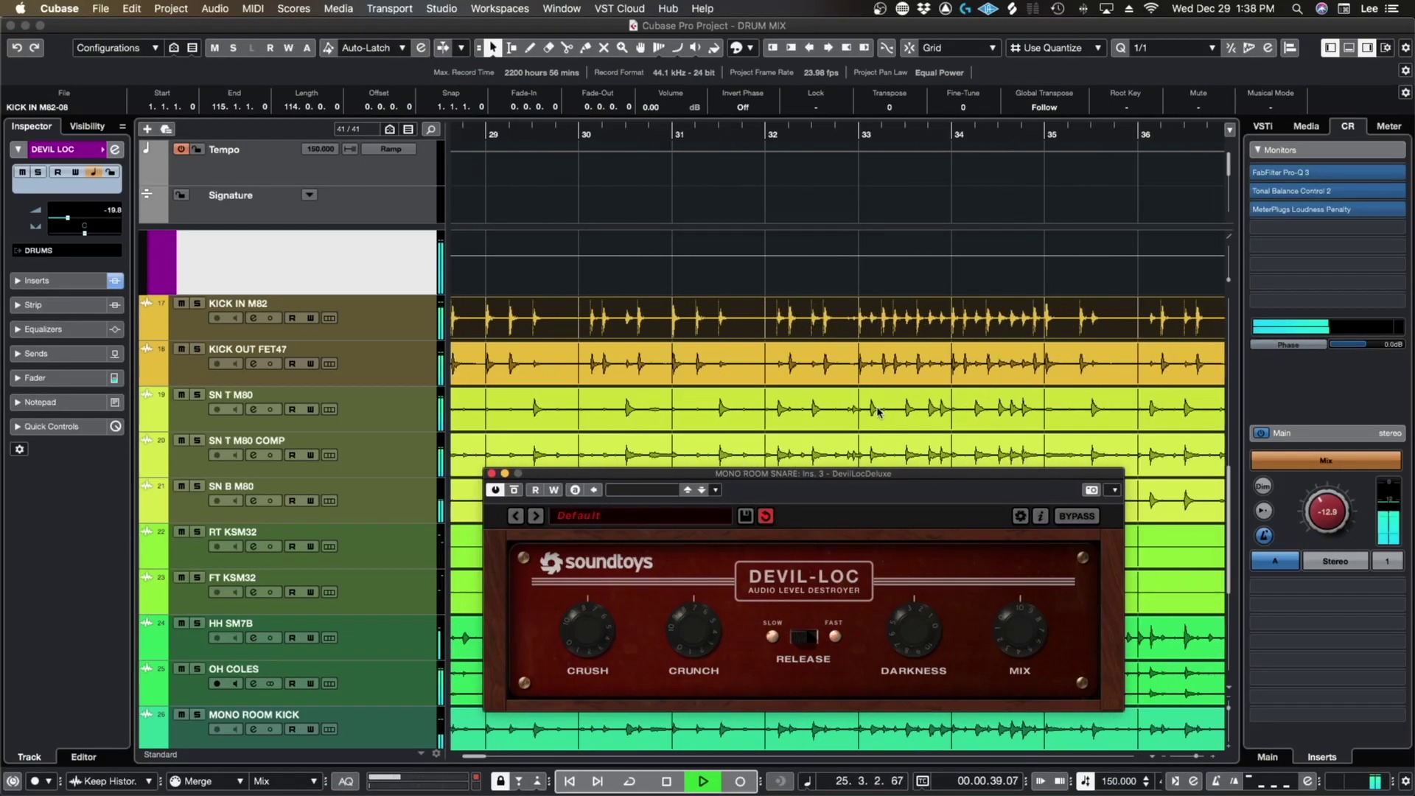
# Step: Bypass the snare's Devil-Loc, set the MONO ROOM SNARE fader to about -23.1, and close the plug-in and the mixer
pyautogui.press('F3')
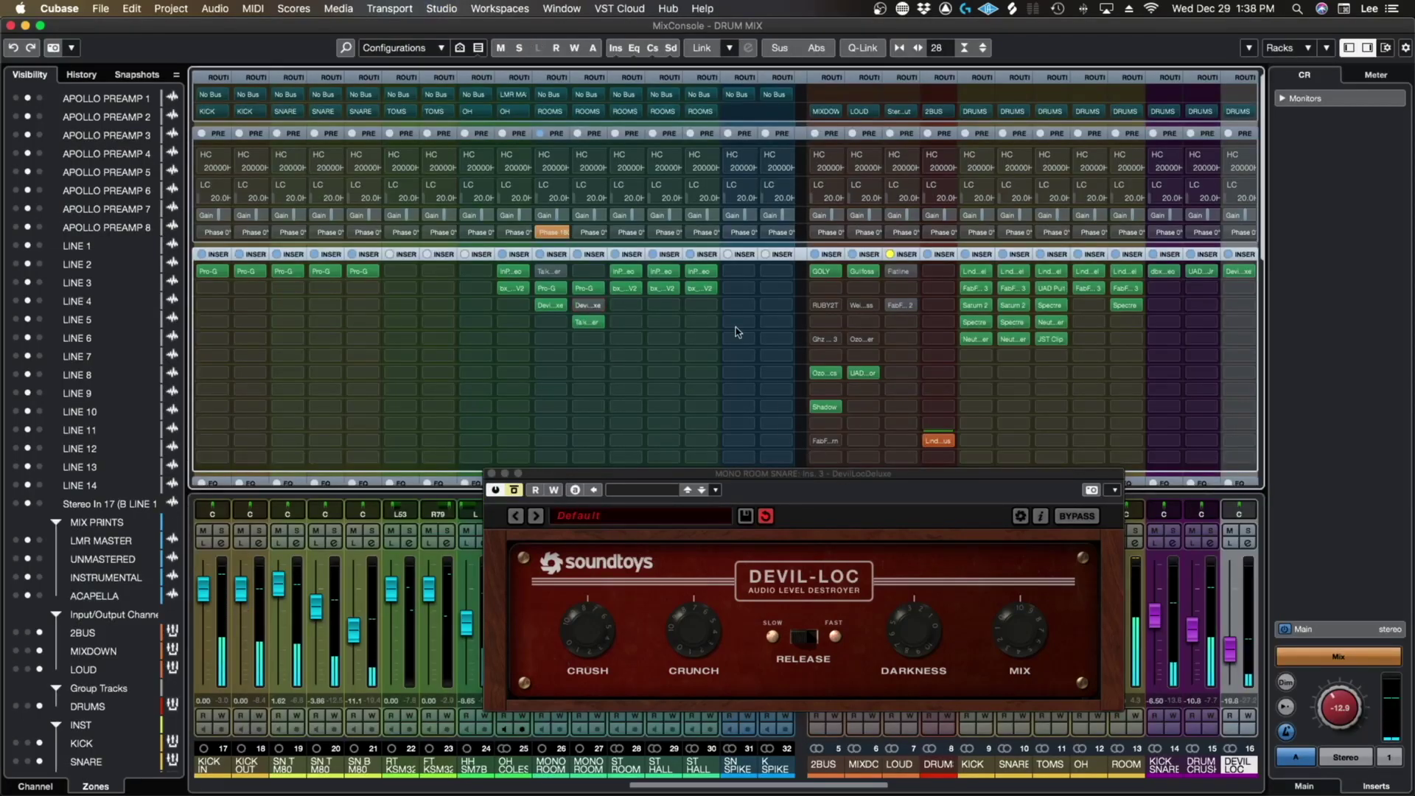
pyautogui.moveTo(816, 481); pyautogui.dragTo(1001, 254)
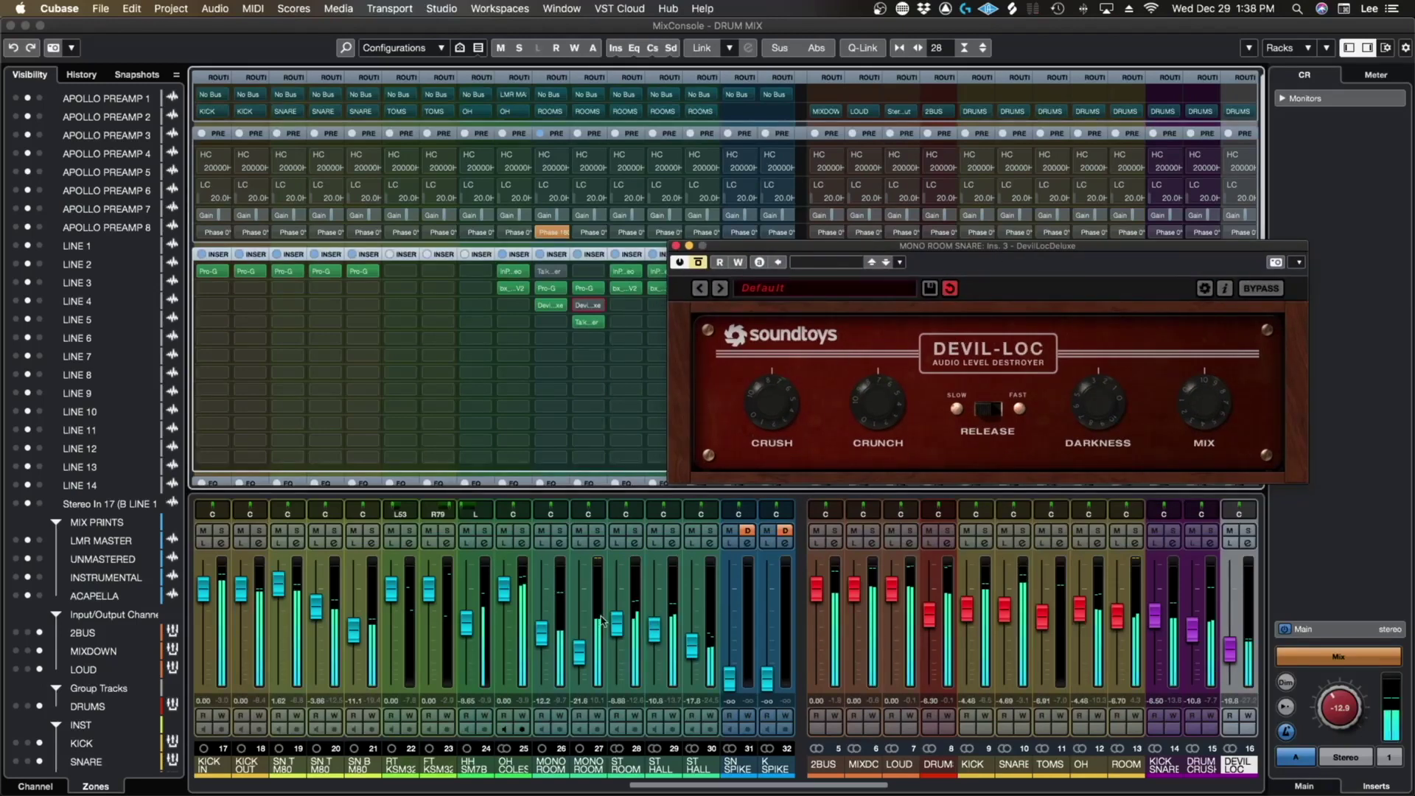
pyautogui.moveTo(581, 655); pyautogui.dragTo(583, 667)
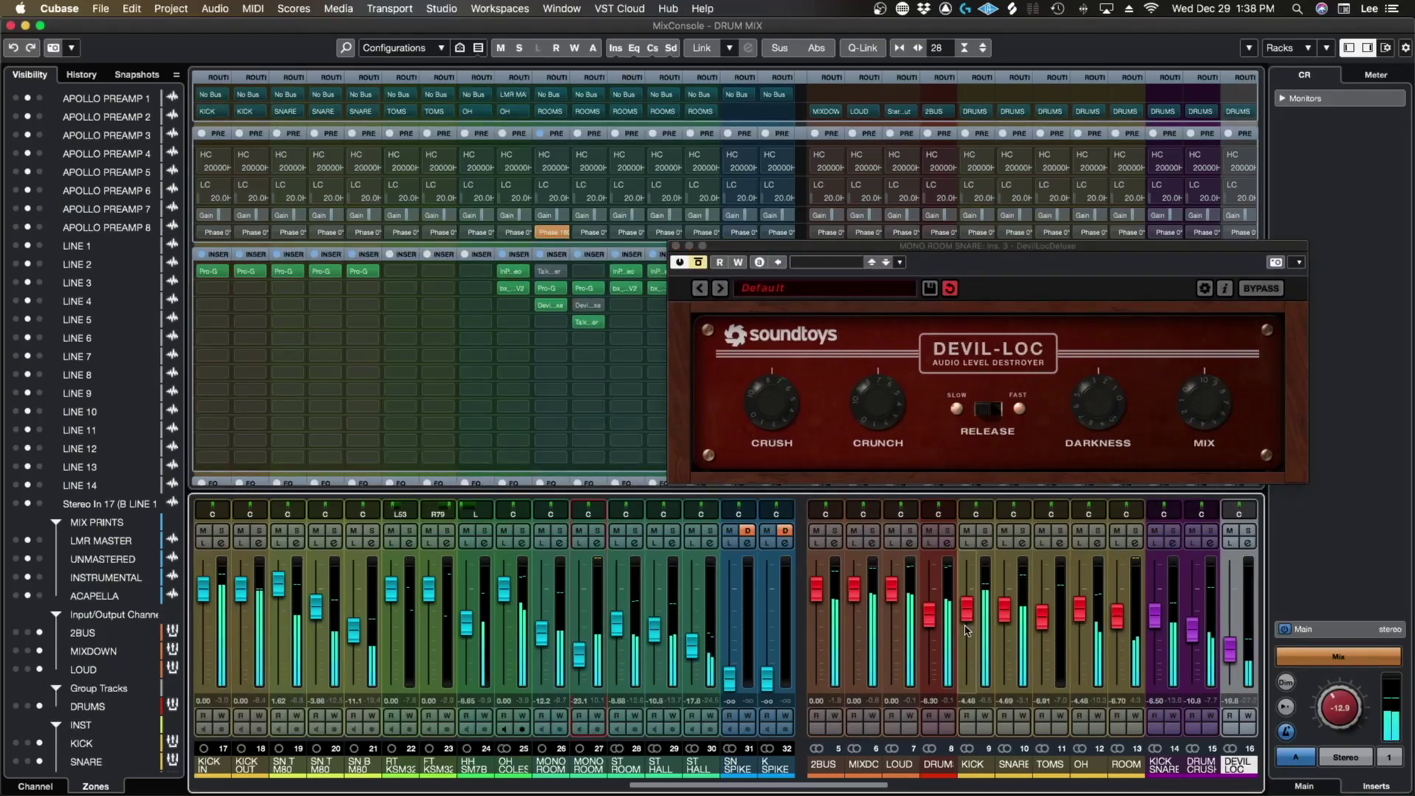
pyautogui.click(675, 246)
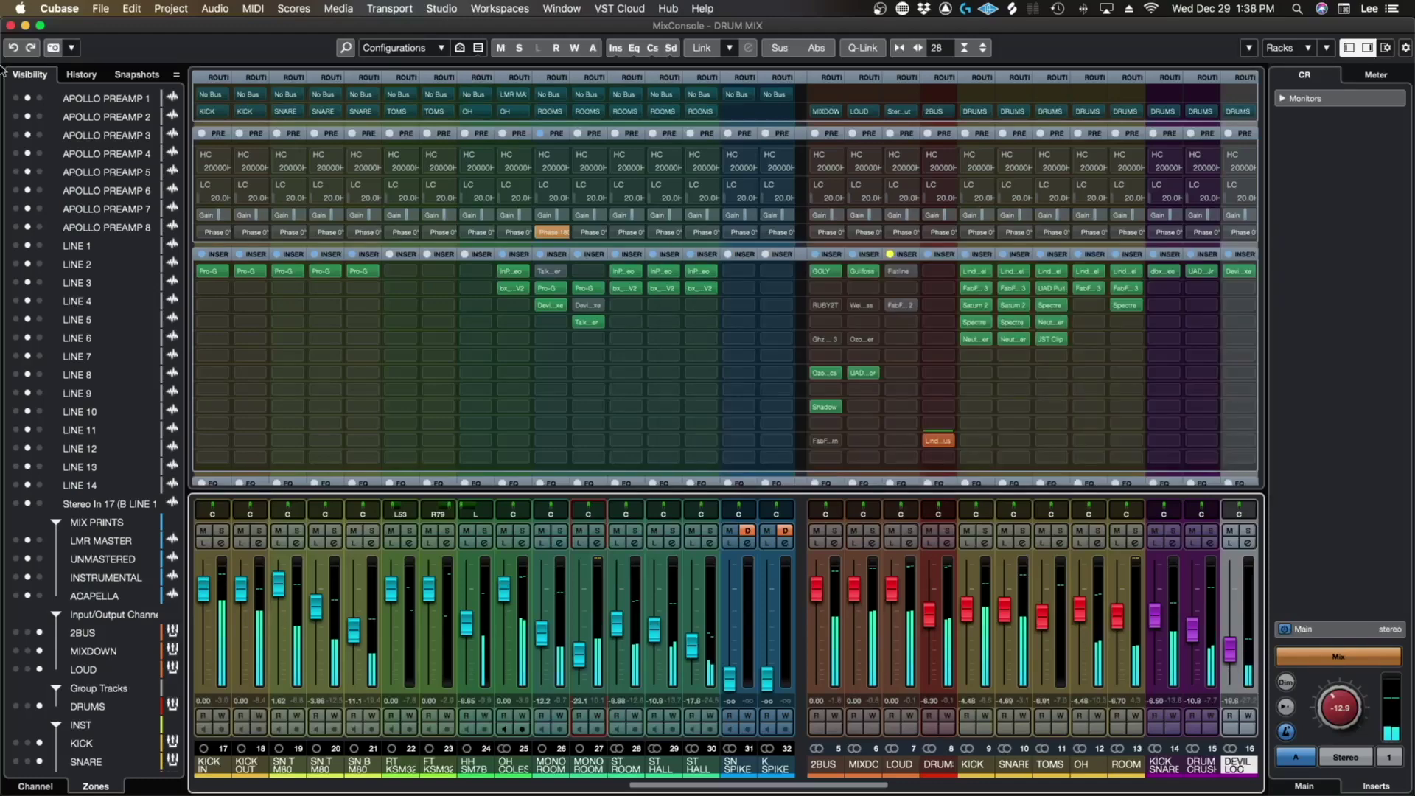
pyautogui.click(10, 25)
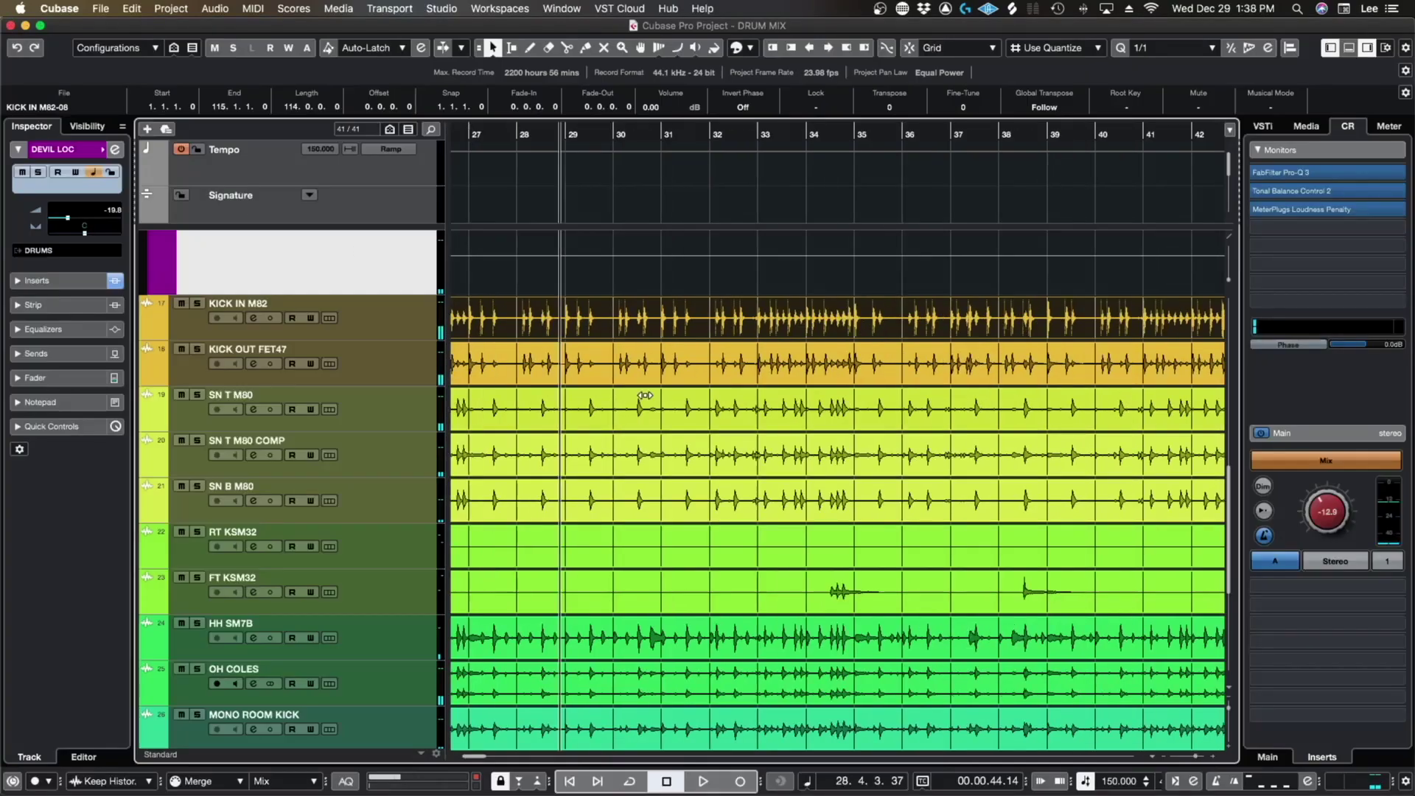
# Step: Look over the arrangement's close-mic, room, hall and spike tracks and place the playback cursor just before bar 19
pyautogui.scroll(-5, 650, 421)
pyautogui.scroll(-3, 650, 422)
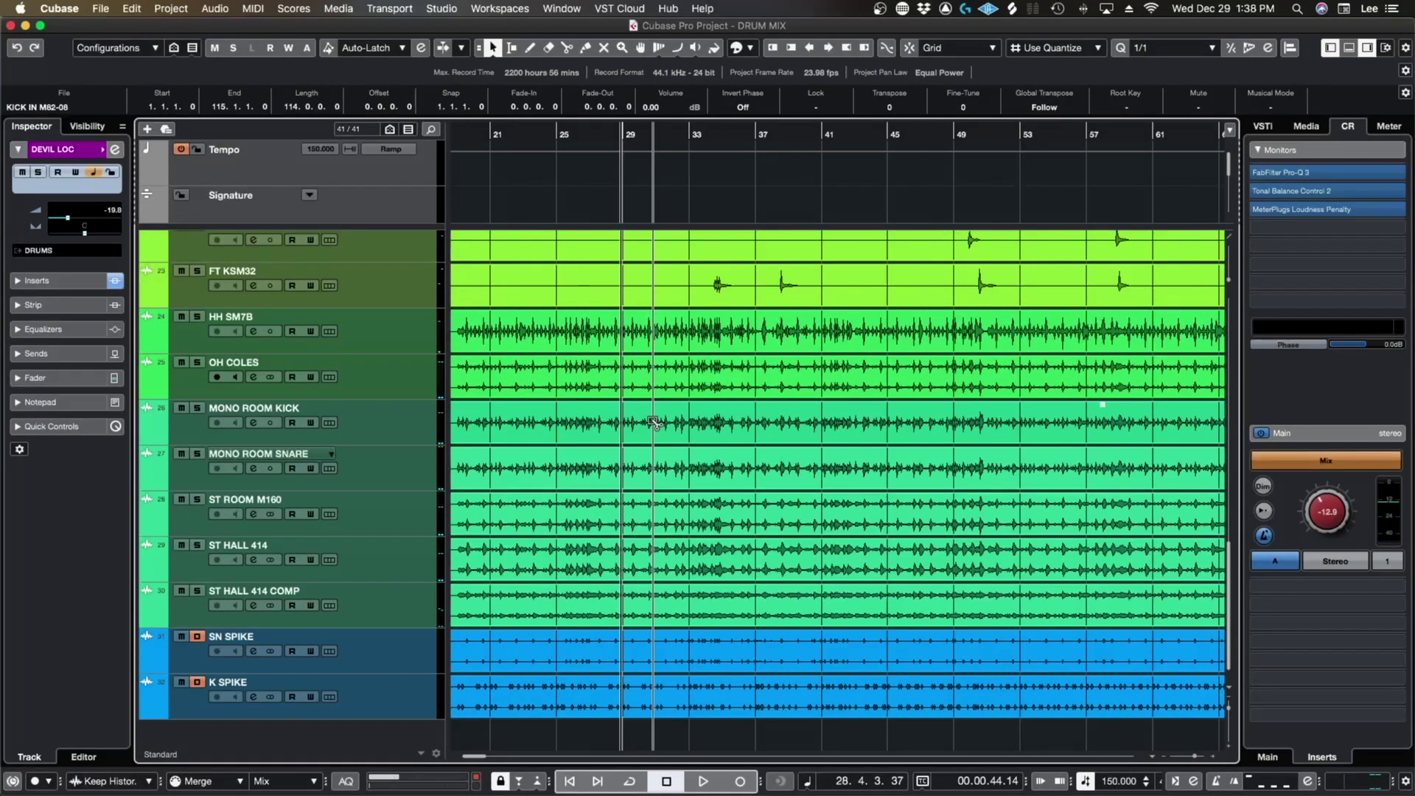
pyautogui.hscroll(-5, 652, 423)
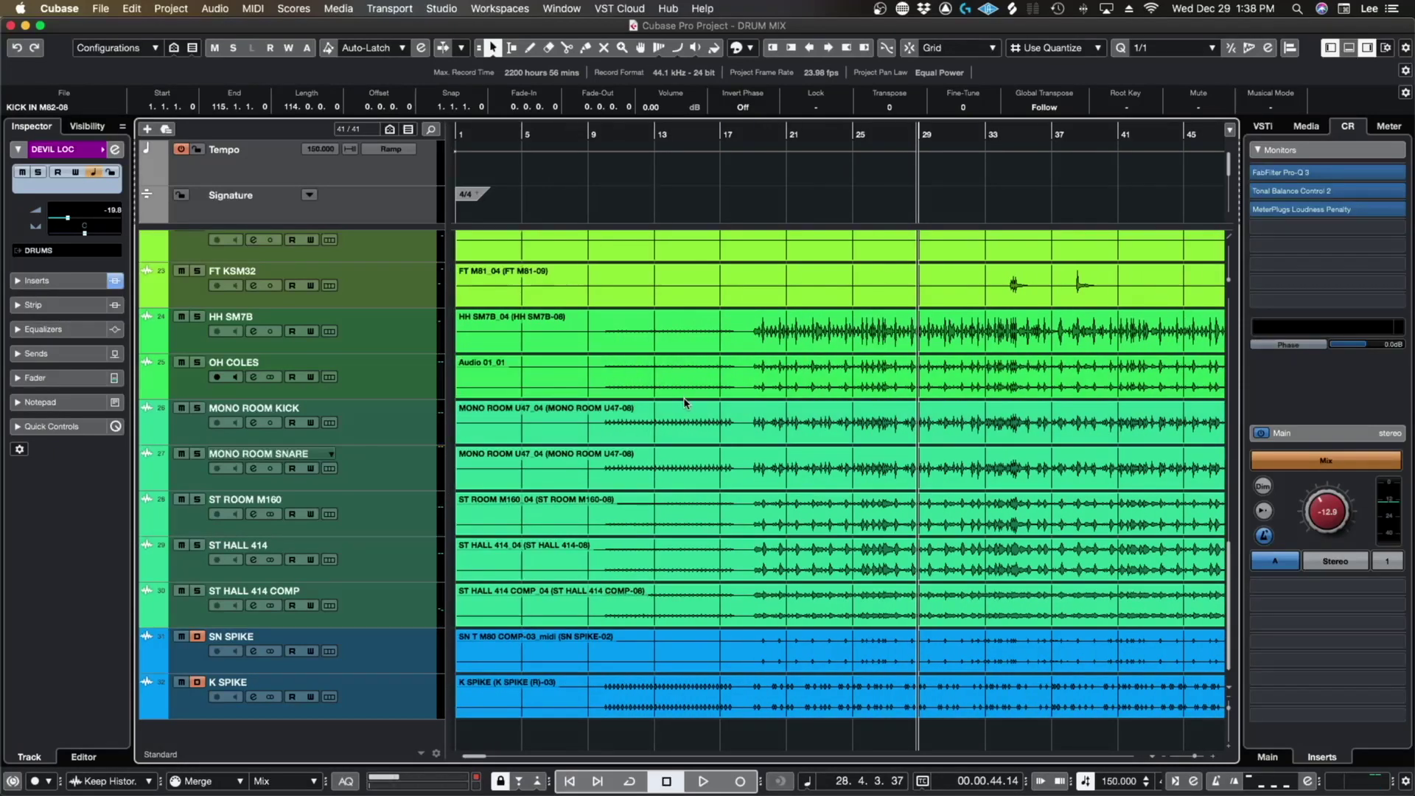
pyautogui.scroll(8, 683, 402)
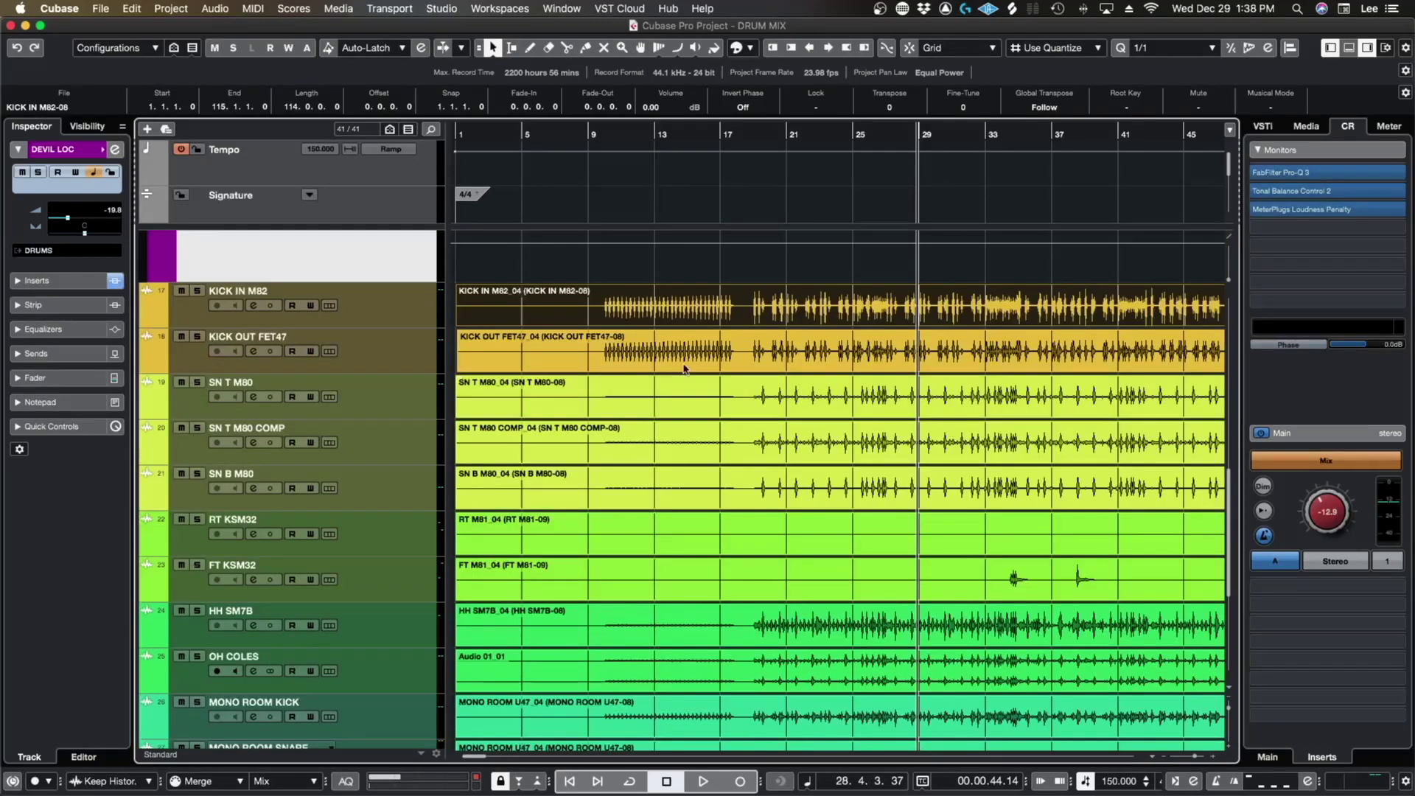
pyautogui.click(637, 134)
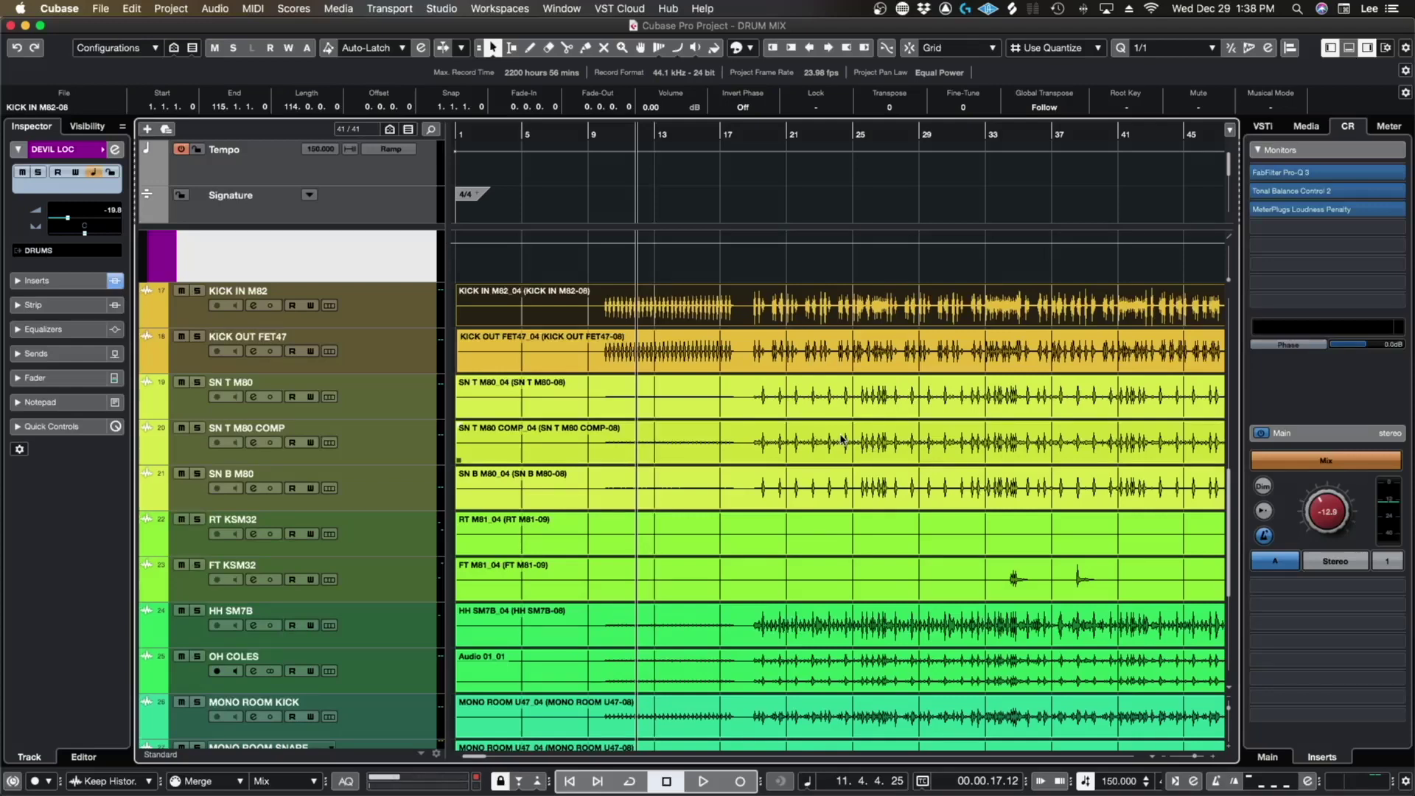
pyautogui.click(755, 141)
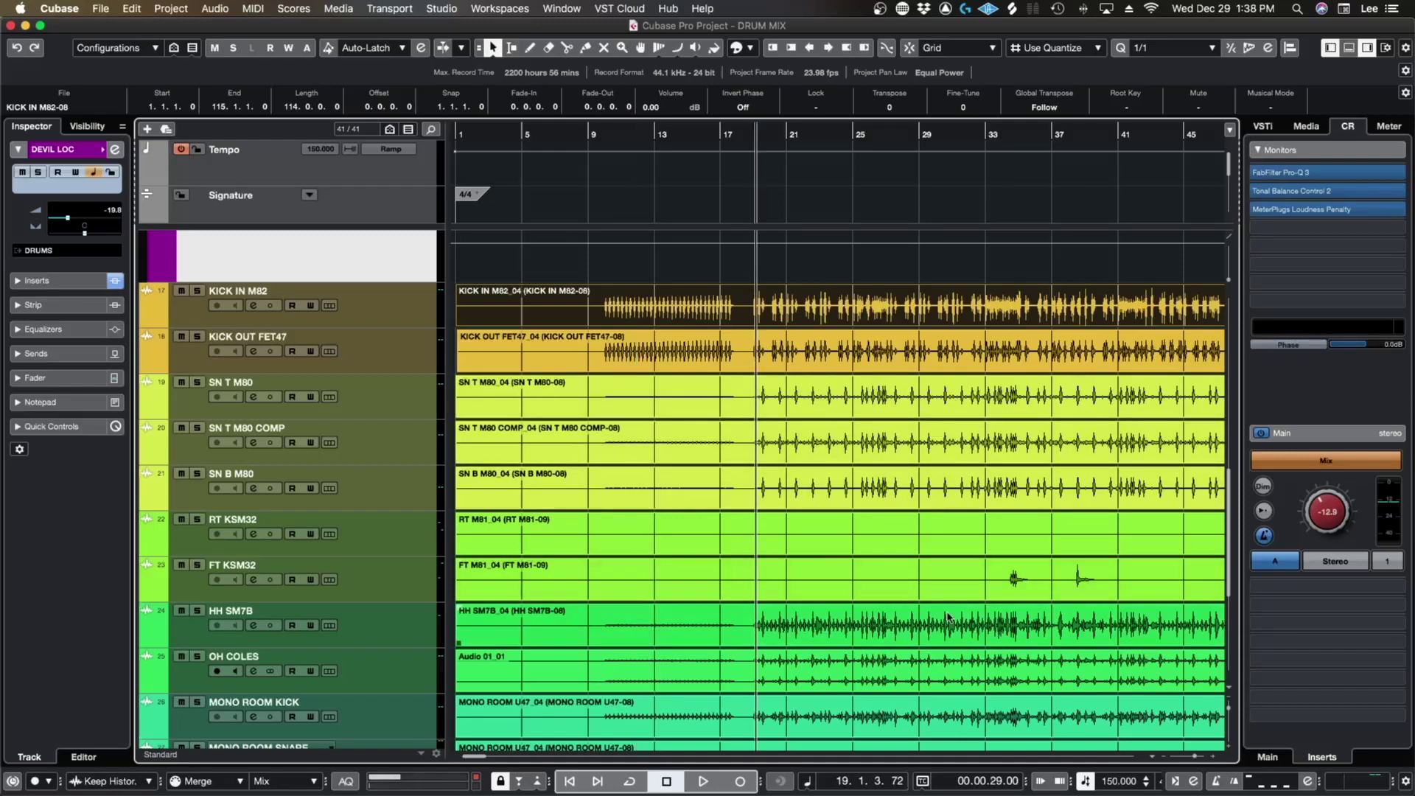
pyautogui.hscroll(3, 948, 618)
pyautogui.scroll(3, 947, 595)
pyautogui.hscroll(-4, 946, 594)
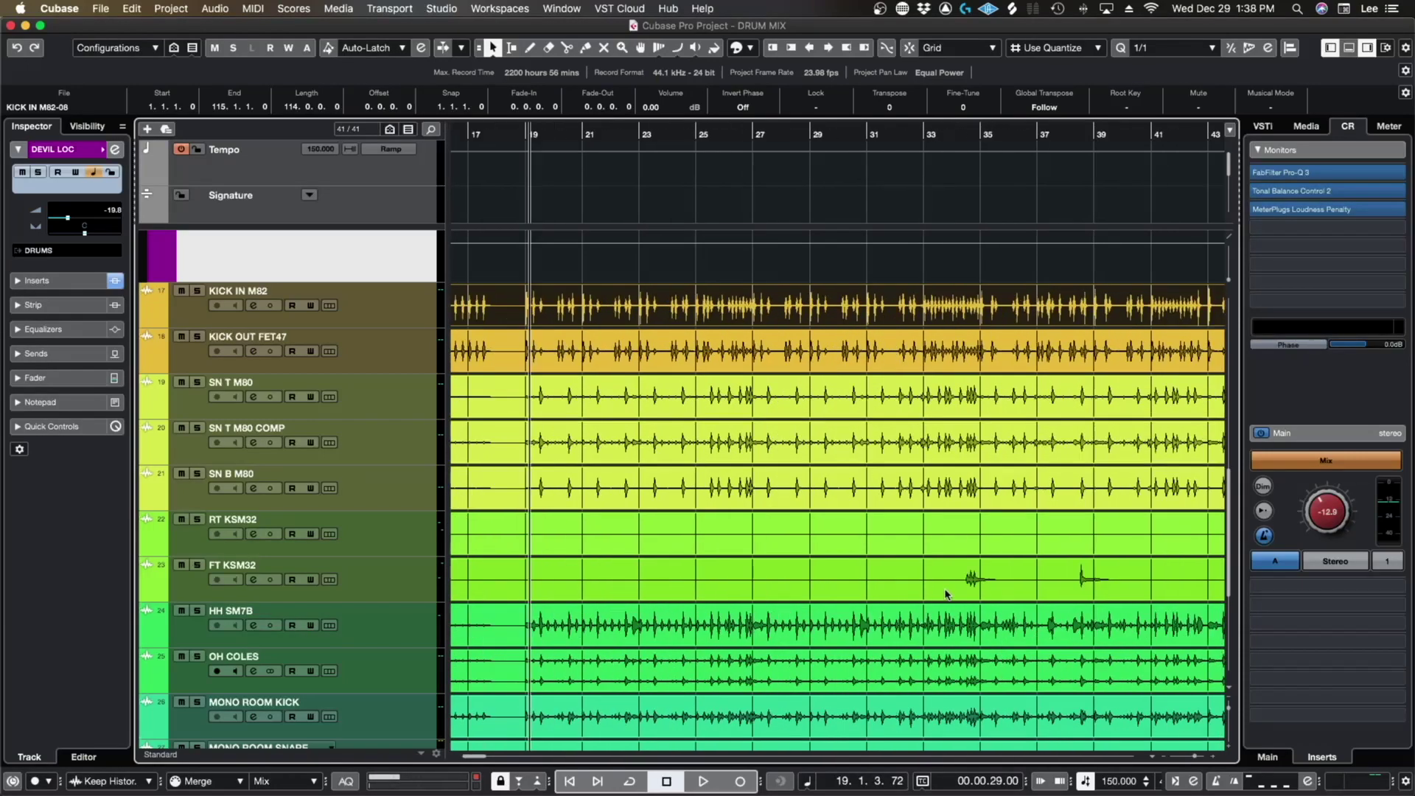
pyautogui.scroll(-1, 946, 590)
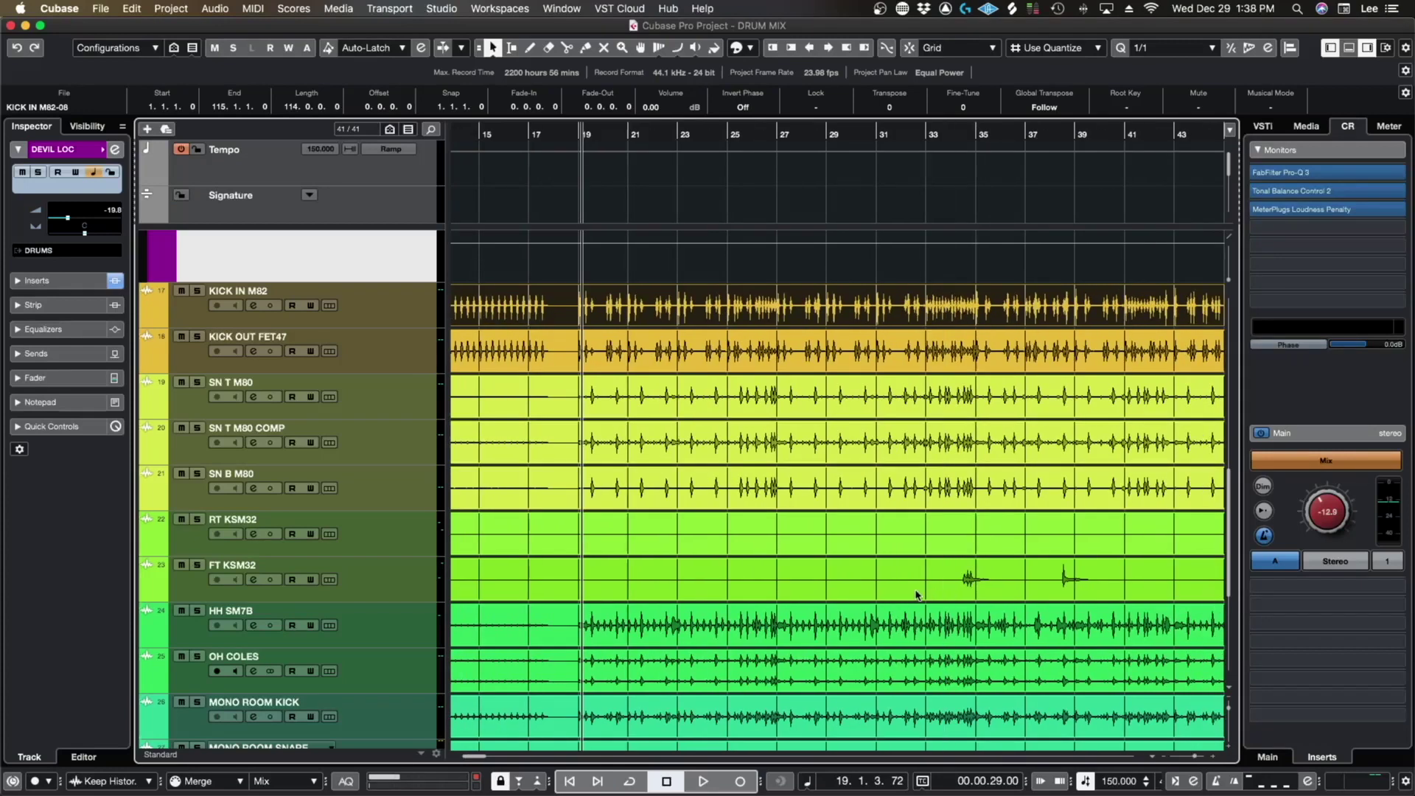
pyautogui.click(568, 131)
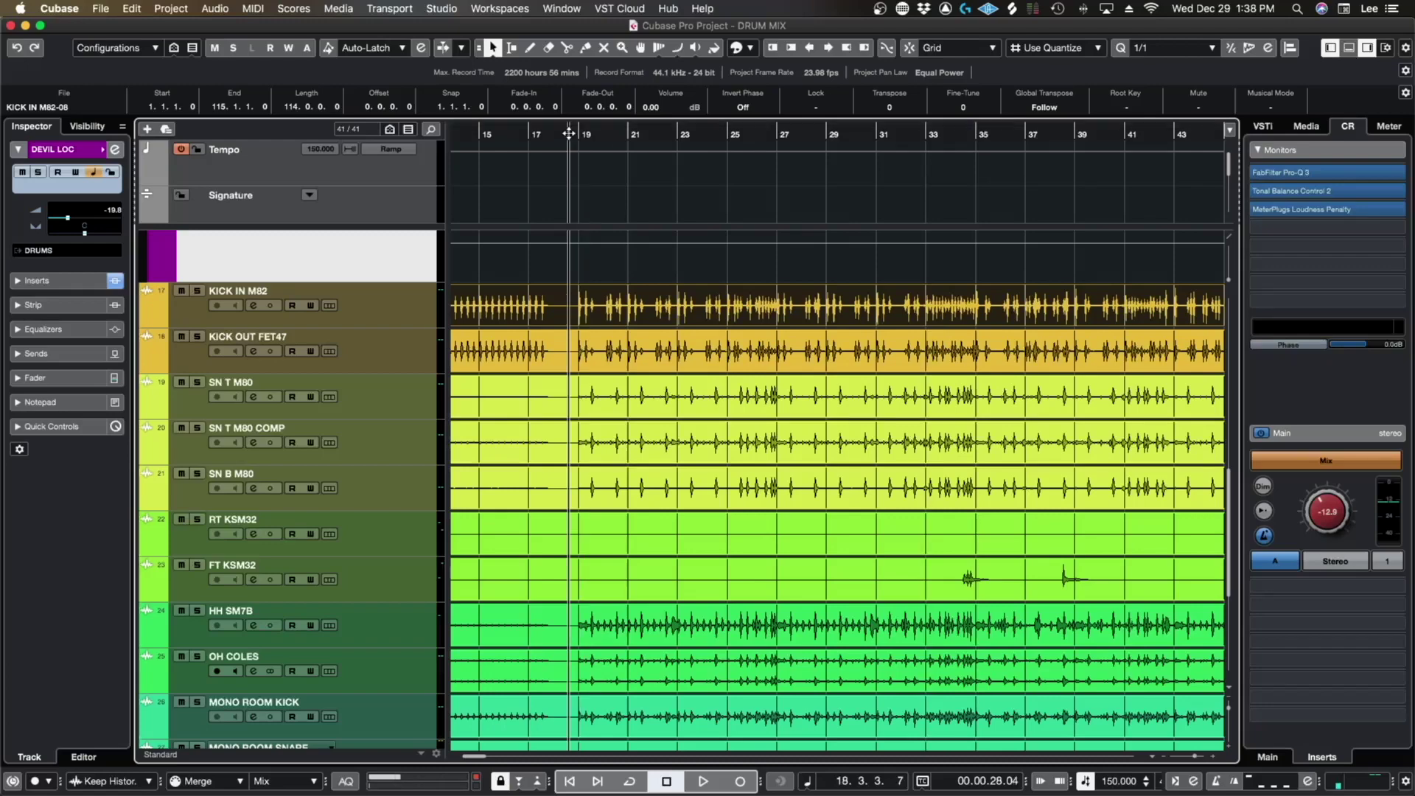
# Step: Select the KICK OUT FET47 track and look over the tracks from the drum groups down to K SPIKE
pyautogui.click(378, 347)
pyautogui.scroll(6, 562, 442)
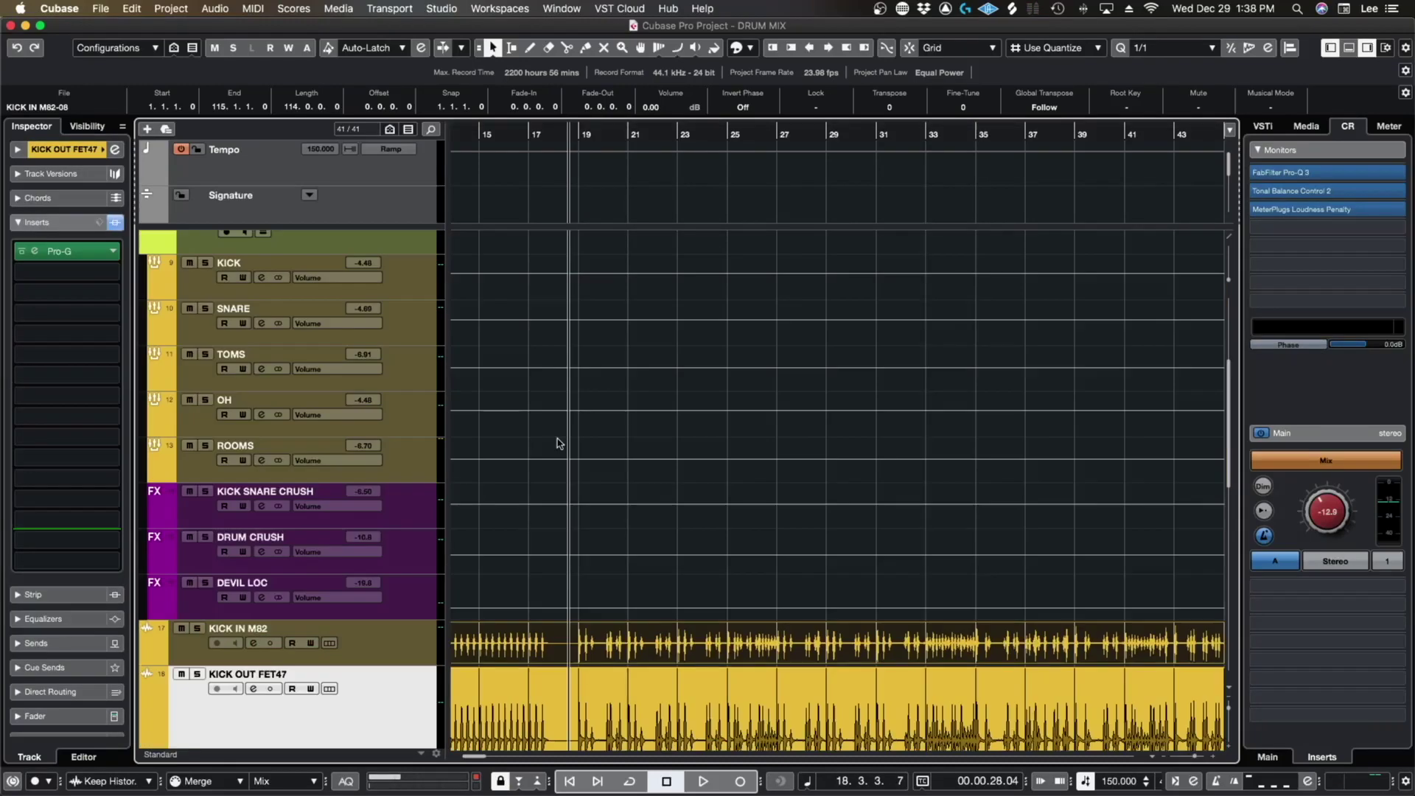
pyautogui.scroll(-3, 547, 471)
pyautogui.scroll(-2, 549, 475)
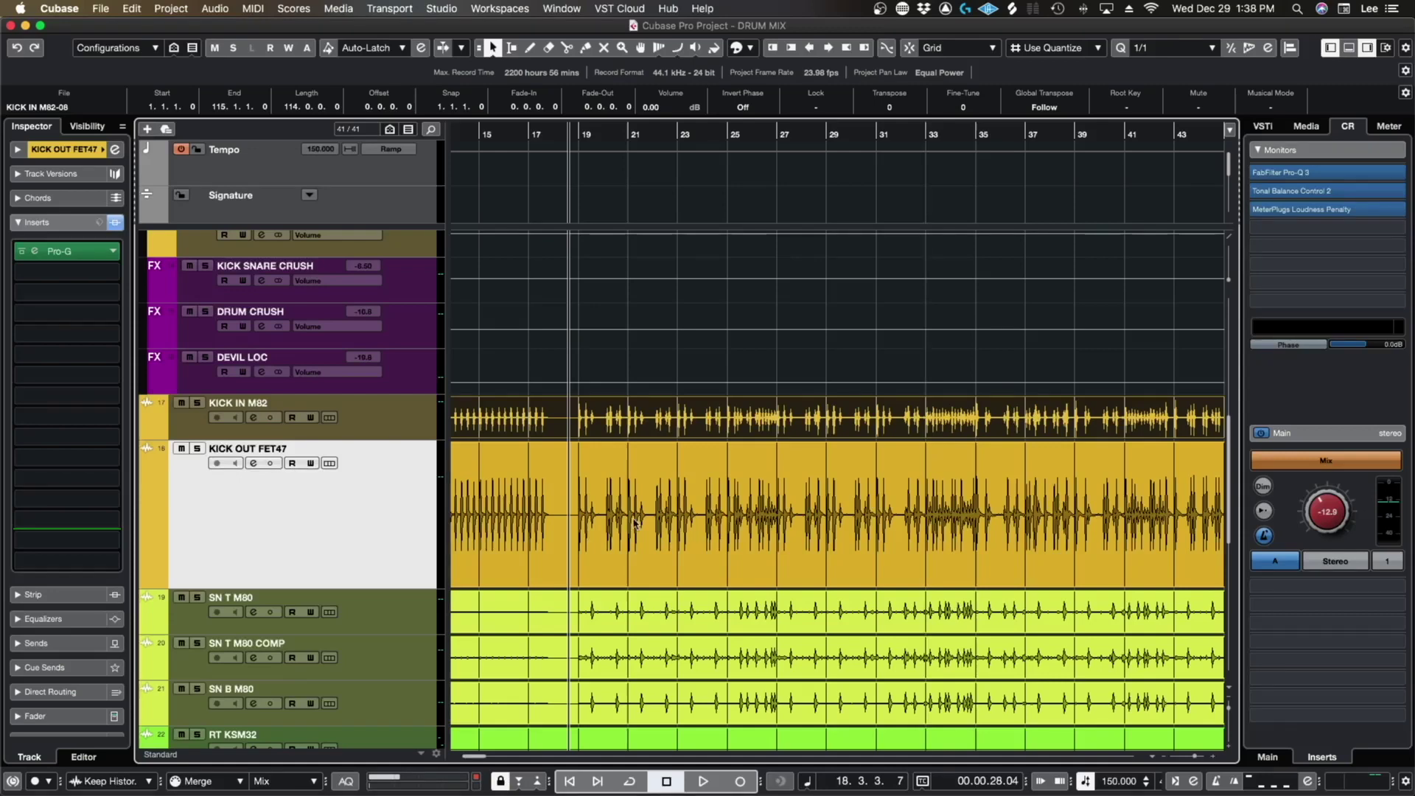
pyautogui.scroll(-15, 727, 514)
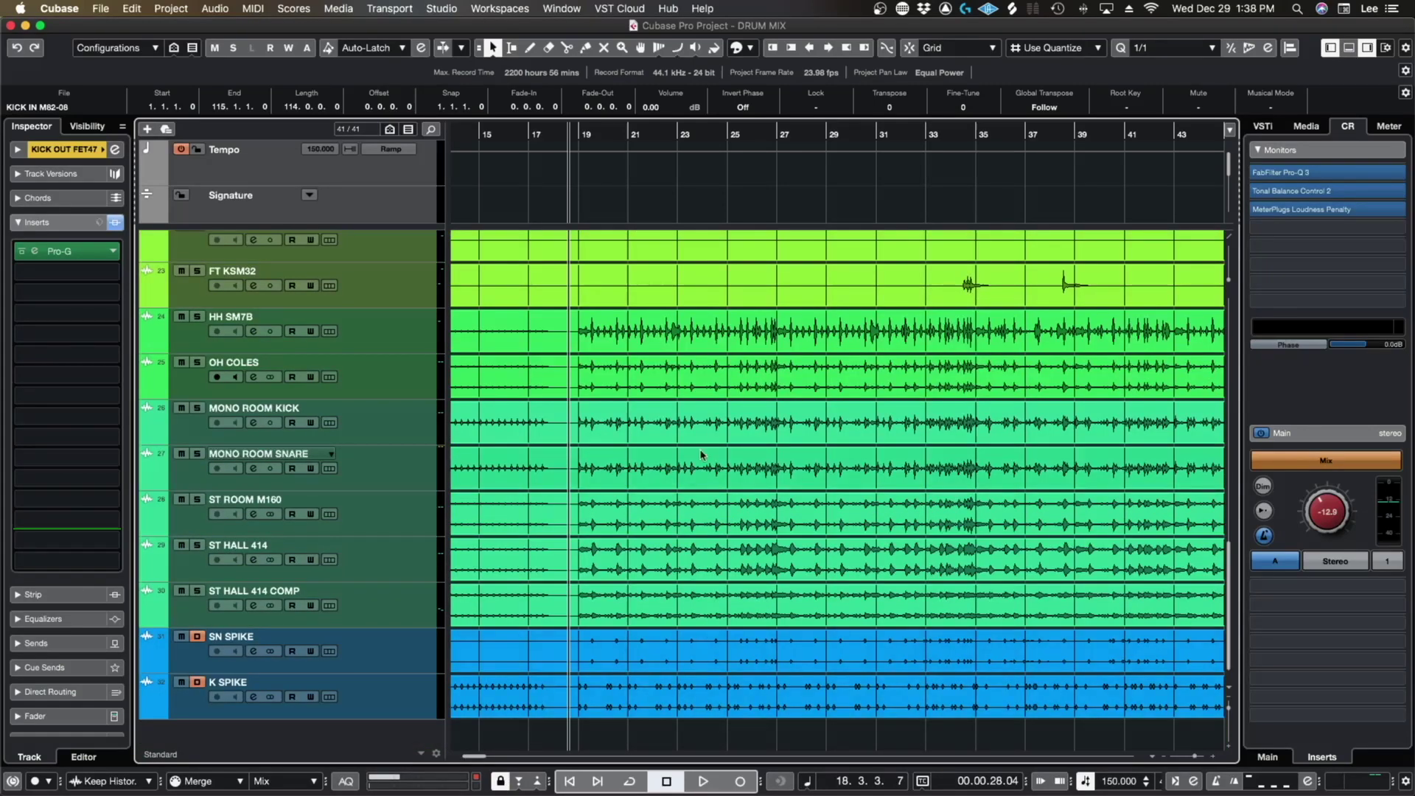
# Step: Open the SN SPIKE event in the sample editor, inspect its spikes around bars 61 to 67, and close the editor
pyautogui.doubleClick(778, 648)
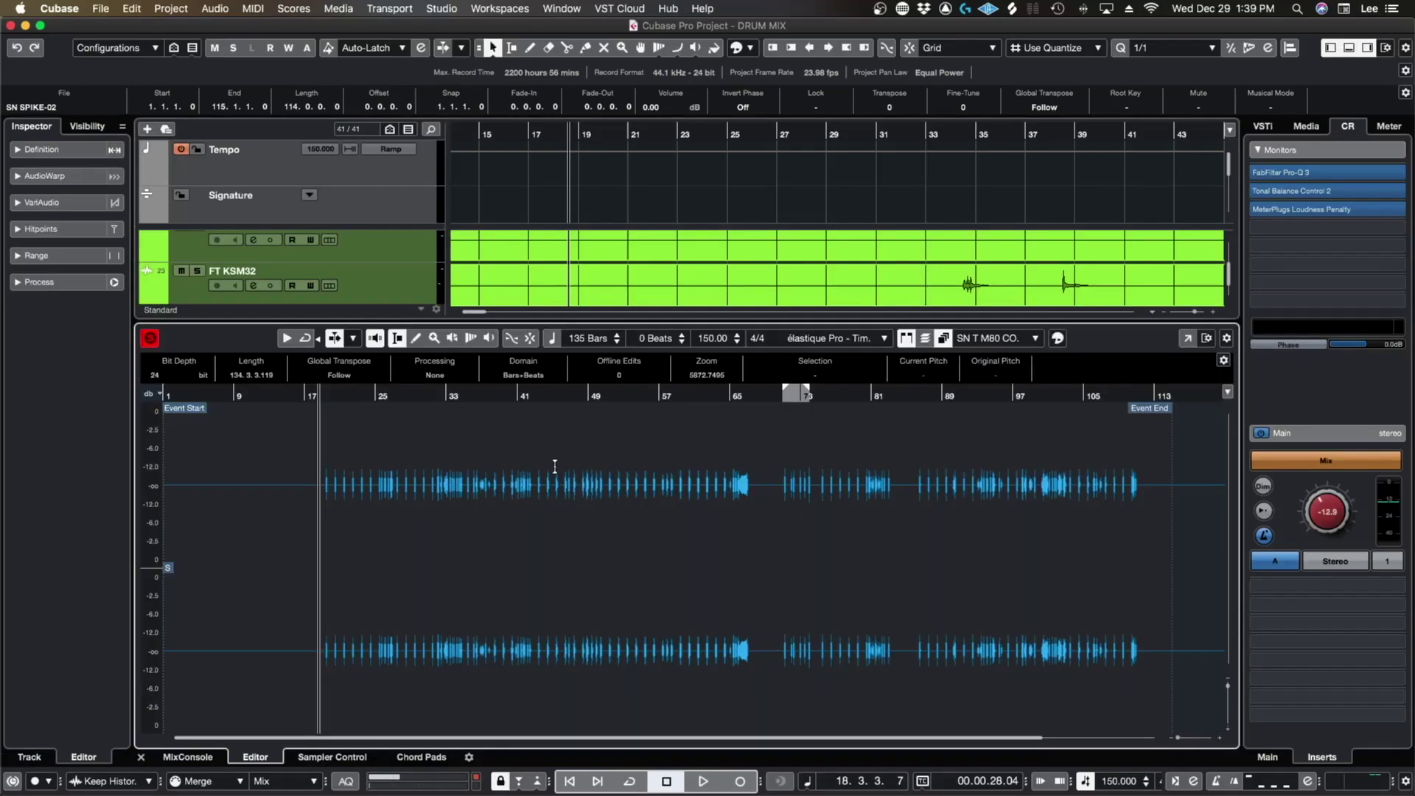
pyautogui.scroll(10, 688, 523)
pyautogui.hscroll(5, 664, 508)
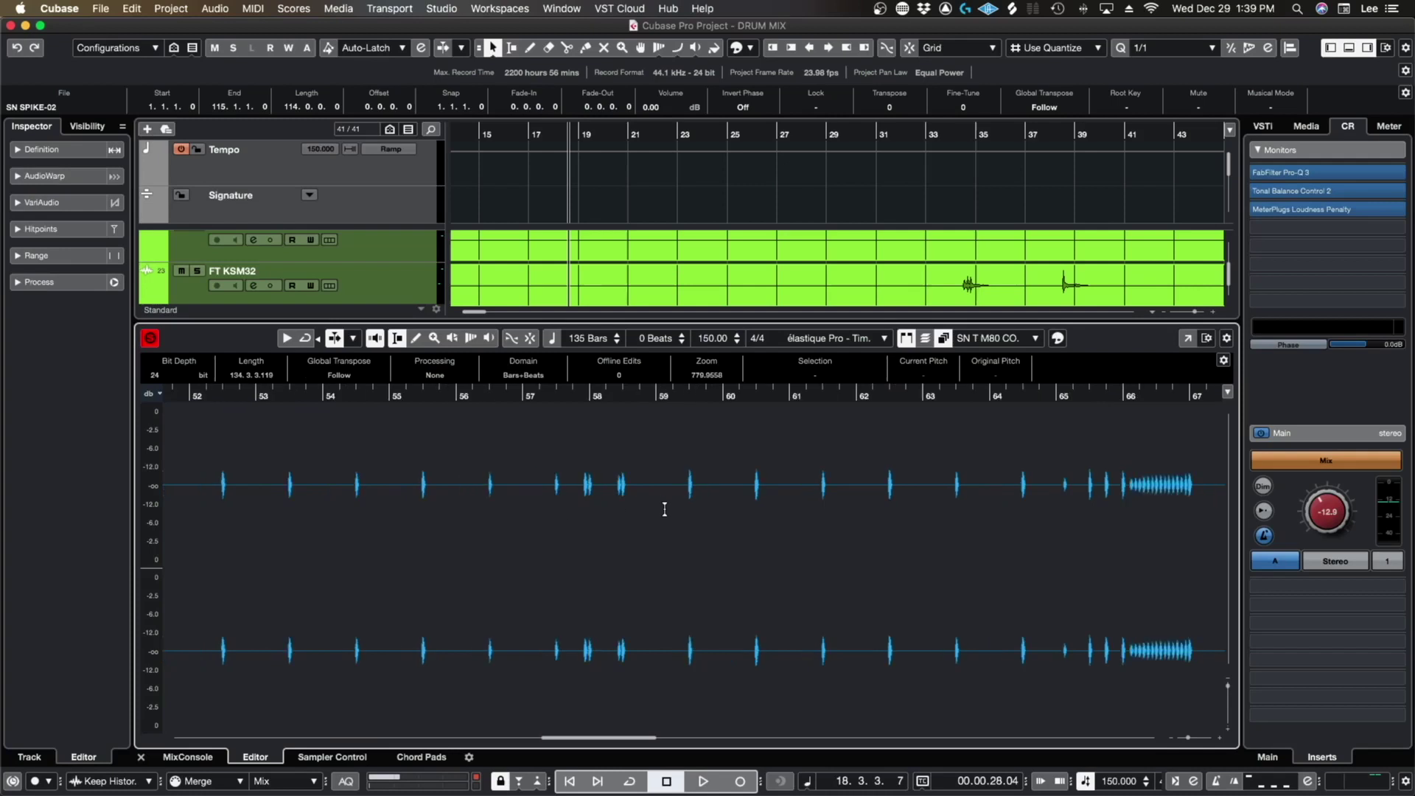
pyautogui.scroll(4, 787, 513)
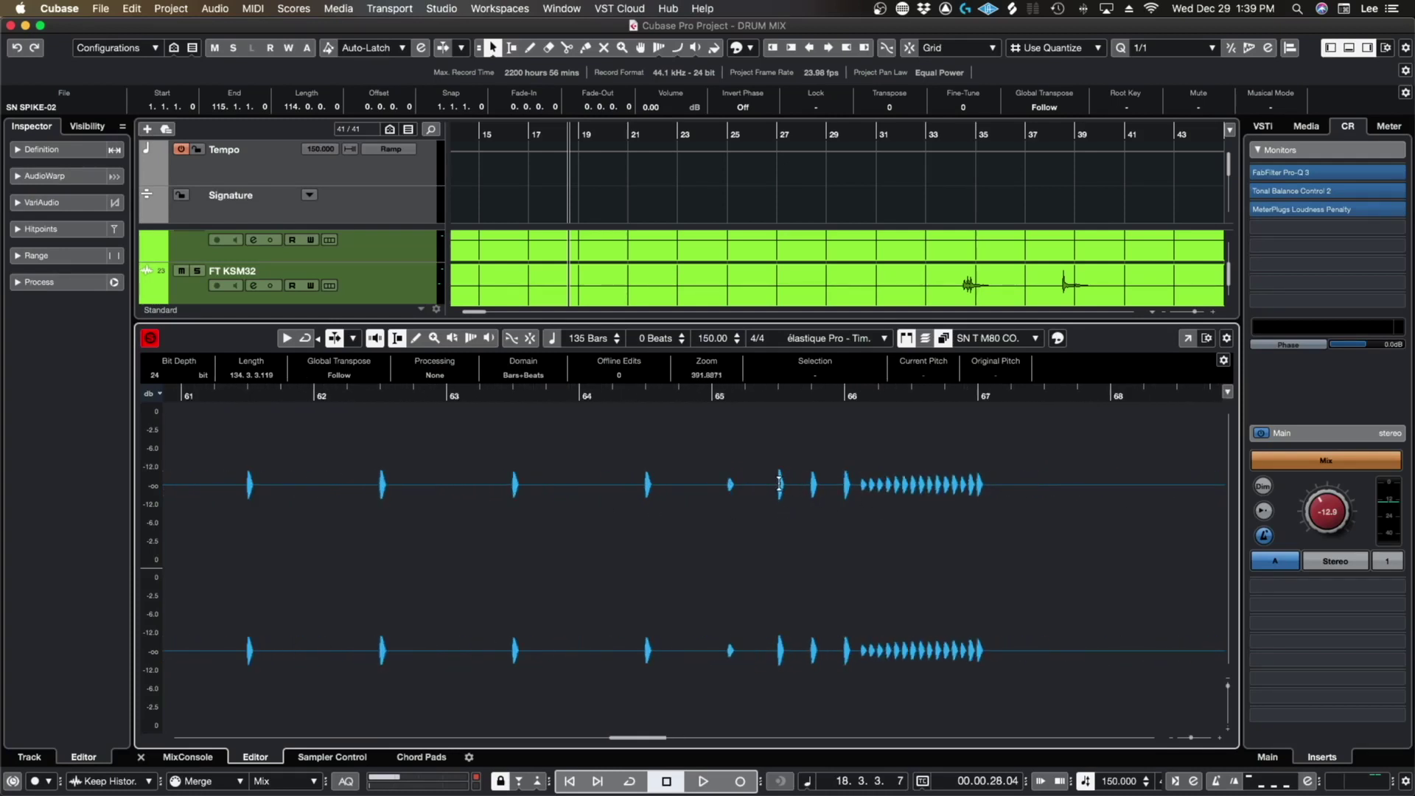
pyautogui.scroll(5, 779, 483)
pyautogui.scroll(-12, 781, 484)
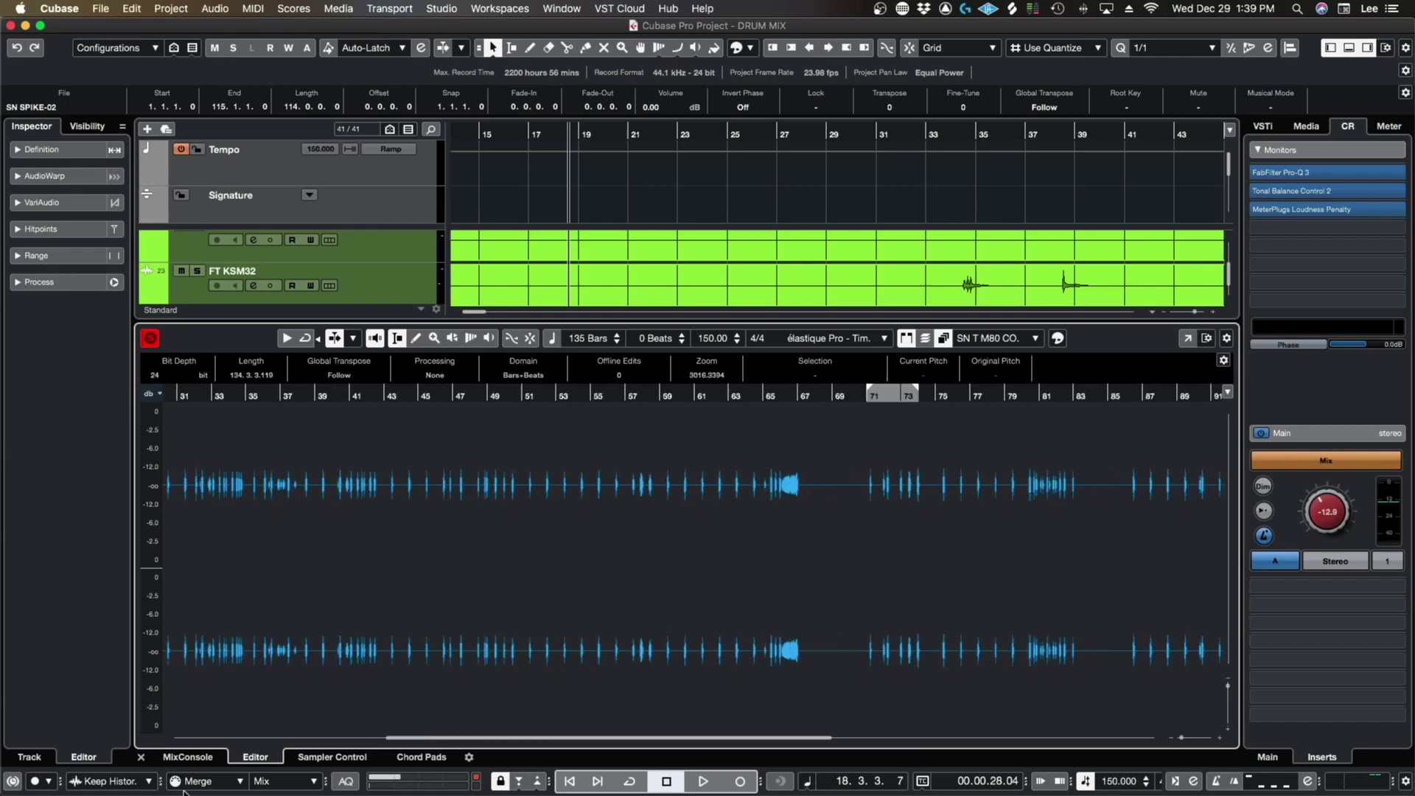
pyautogui.click(141, 757)
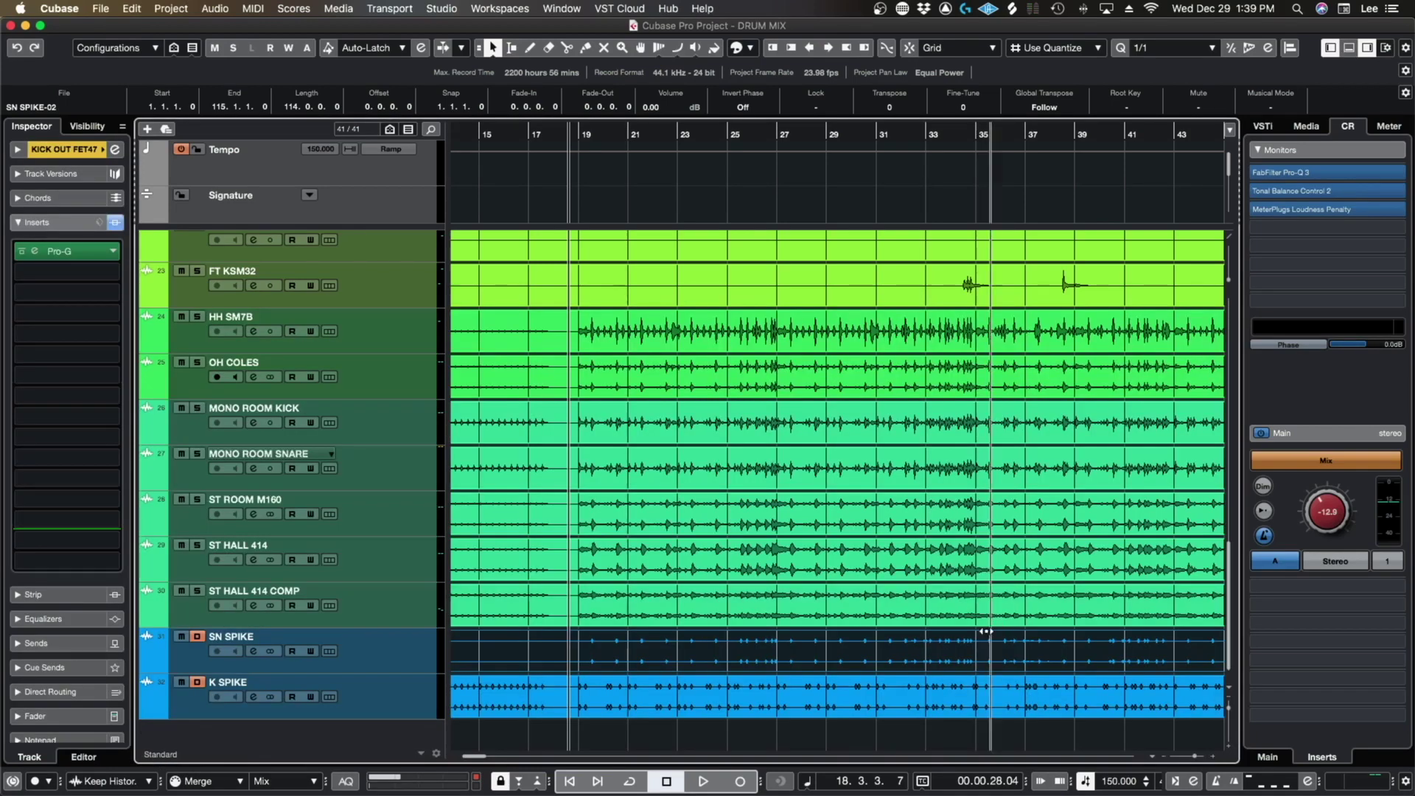
# Step: Examine the SN SPIKE track's spikes against the room and hall tracks around bars 31 to 39
pyautogui.scroll(3, 935, 656)
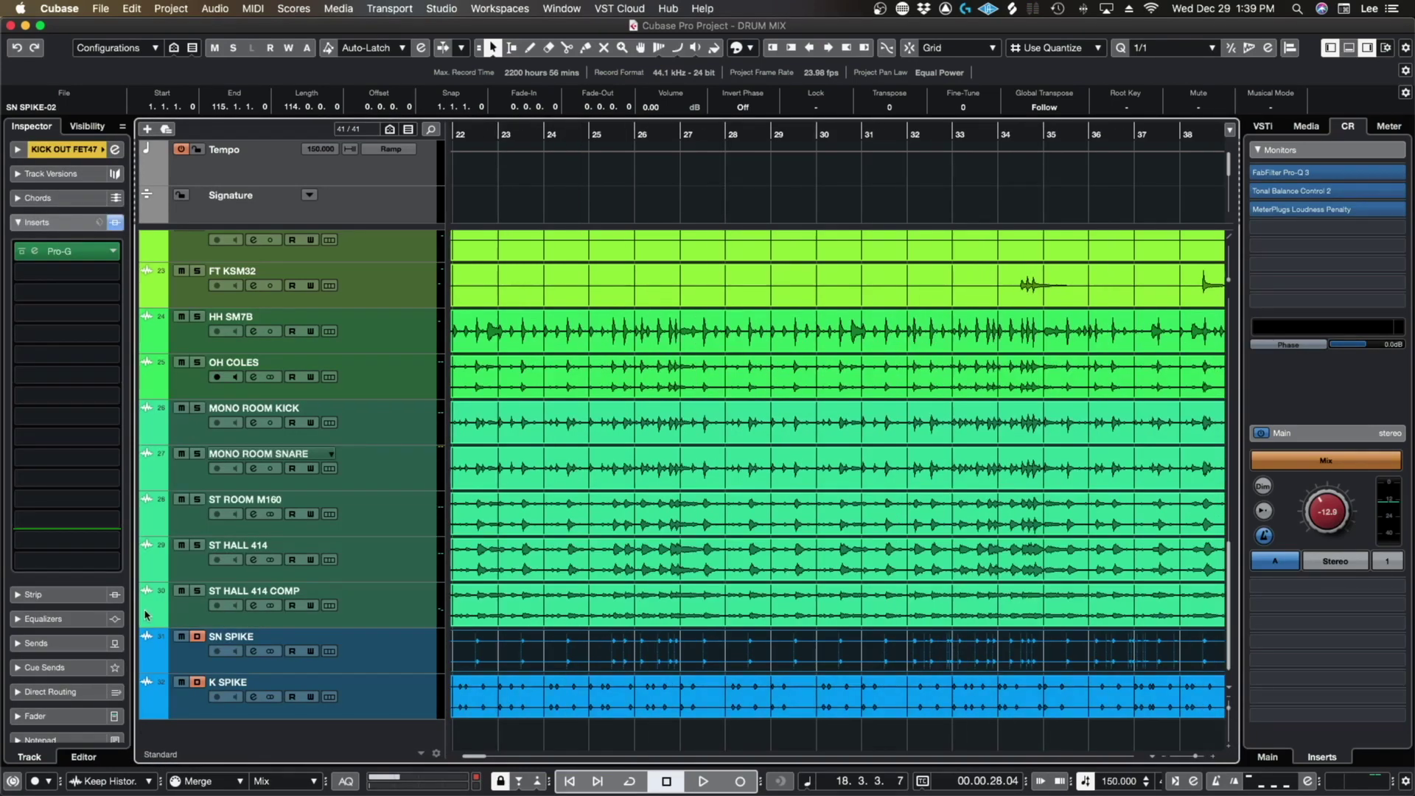
pyautogui.click(361, 623)
pyautogui.click(401, 647)
pyautogui.scroll(5, 837, 584)
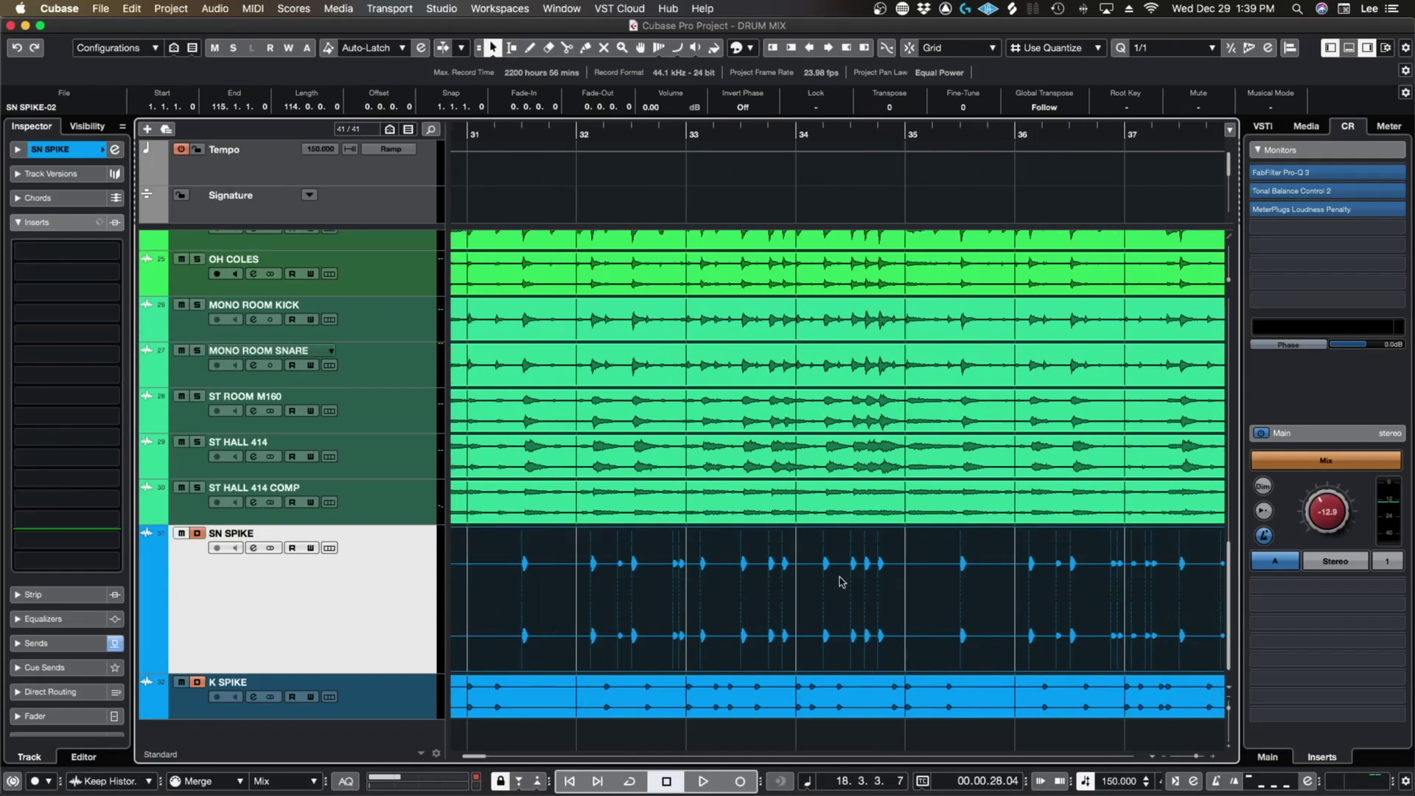
pyautogui.hscroll(5, 842, 578)
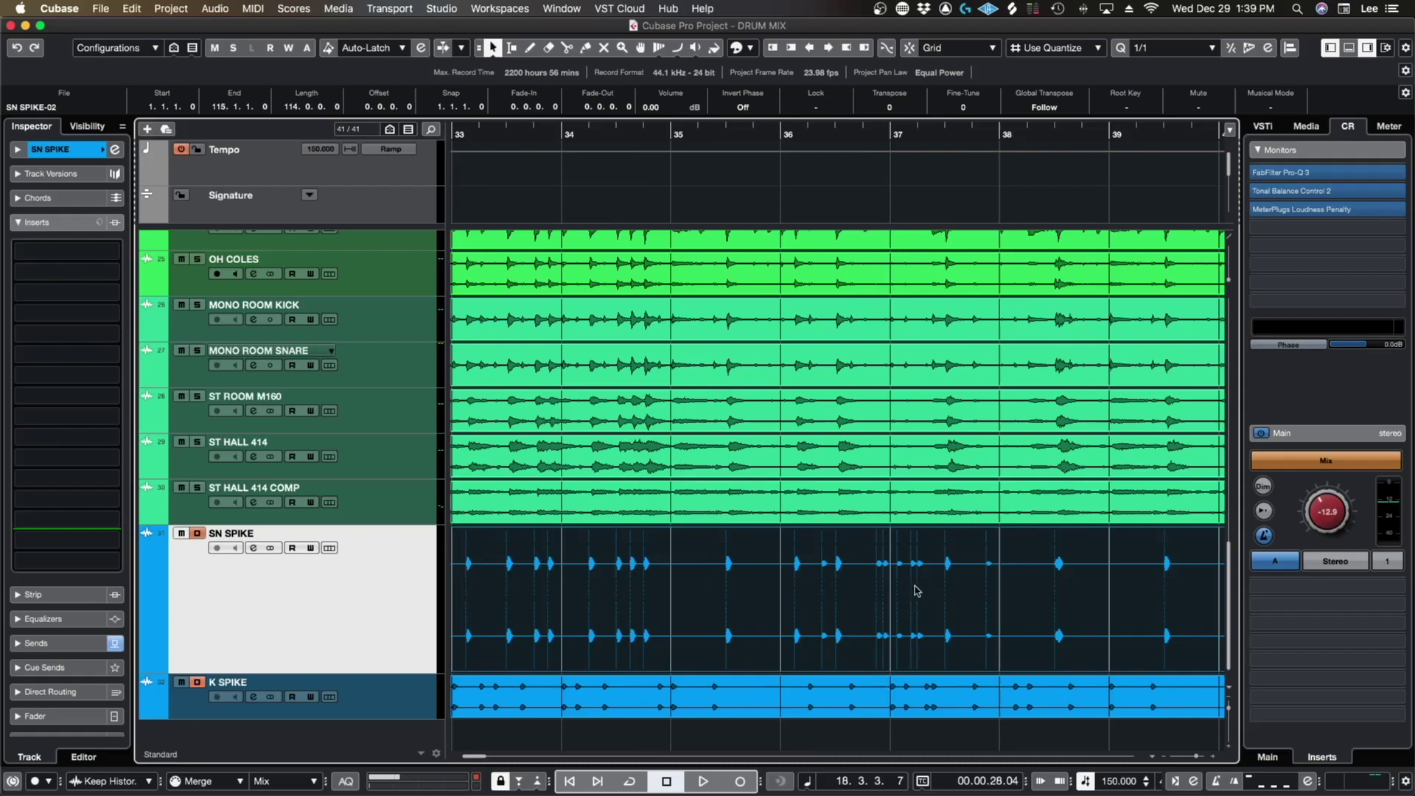
pyautogui.hotkey('shift', 'f')
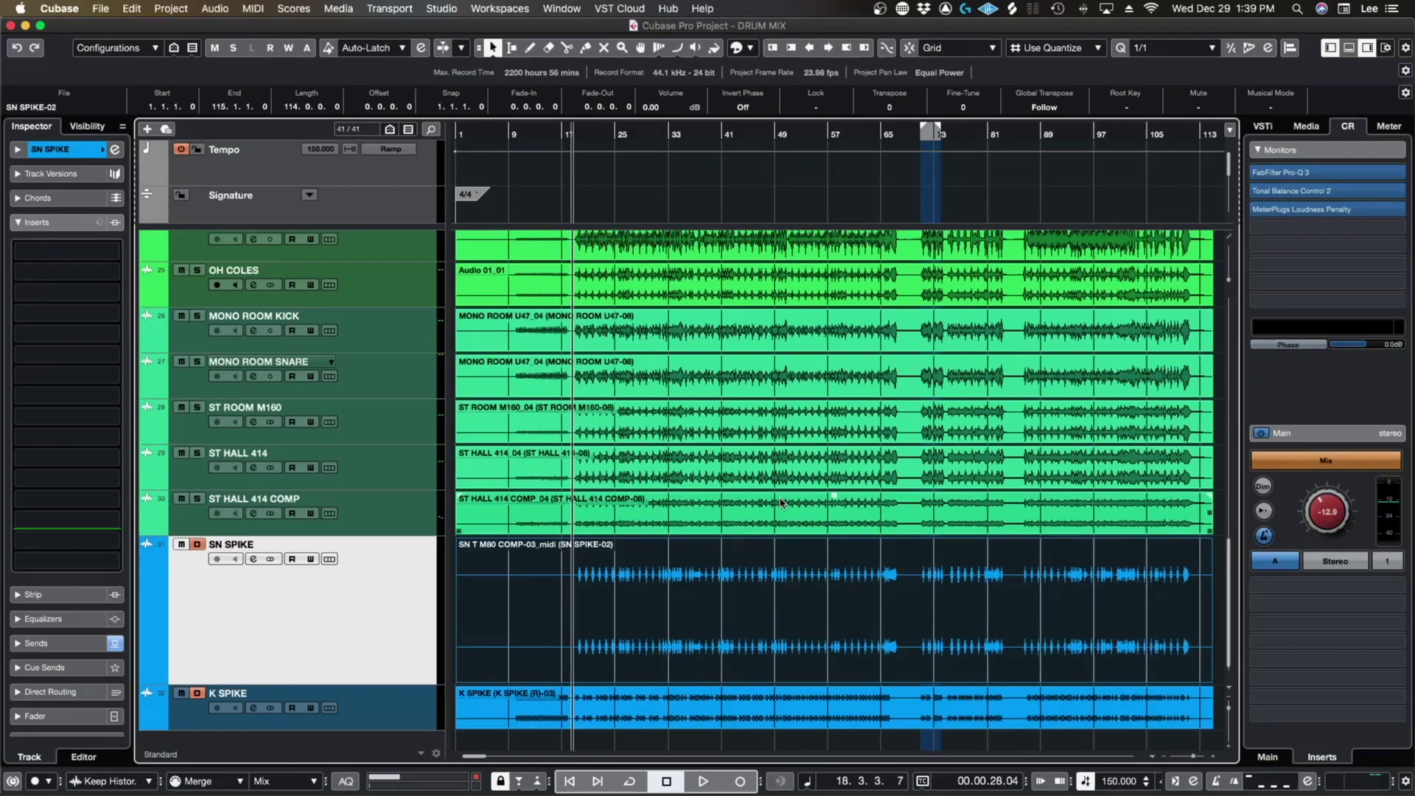
# Step: Add three stereo audio tracks routed to Stereo Out directly below the KICK OUT FET47 track
pyautogui.scroll(10, 783, 500)
pyautogui.scroll(-5, 751, 531)
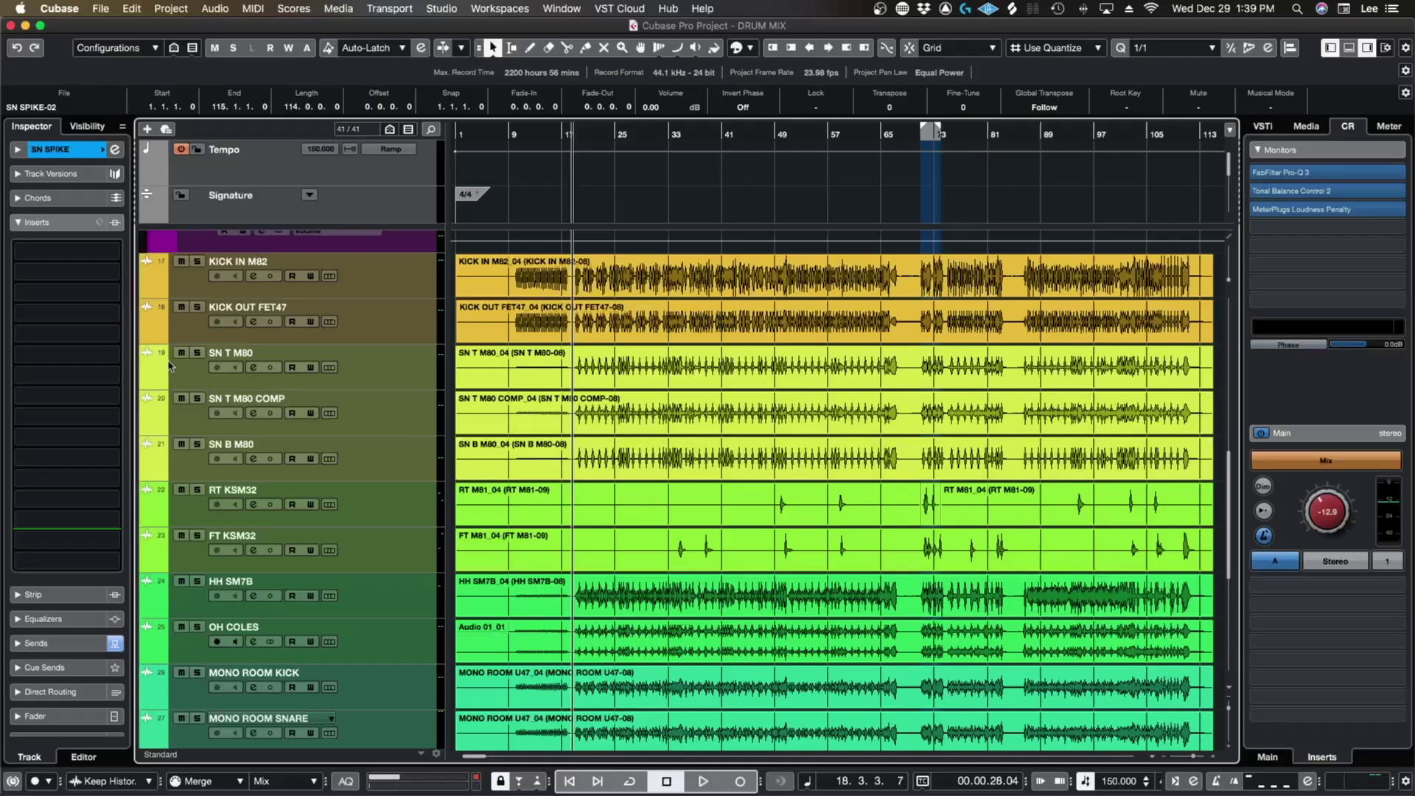
pyautogui.click(412, 323)
pyautogui.rightClick(390, 380)
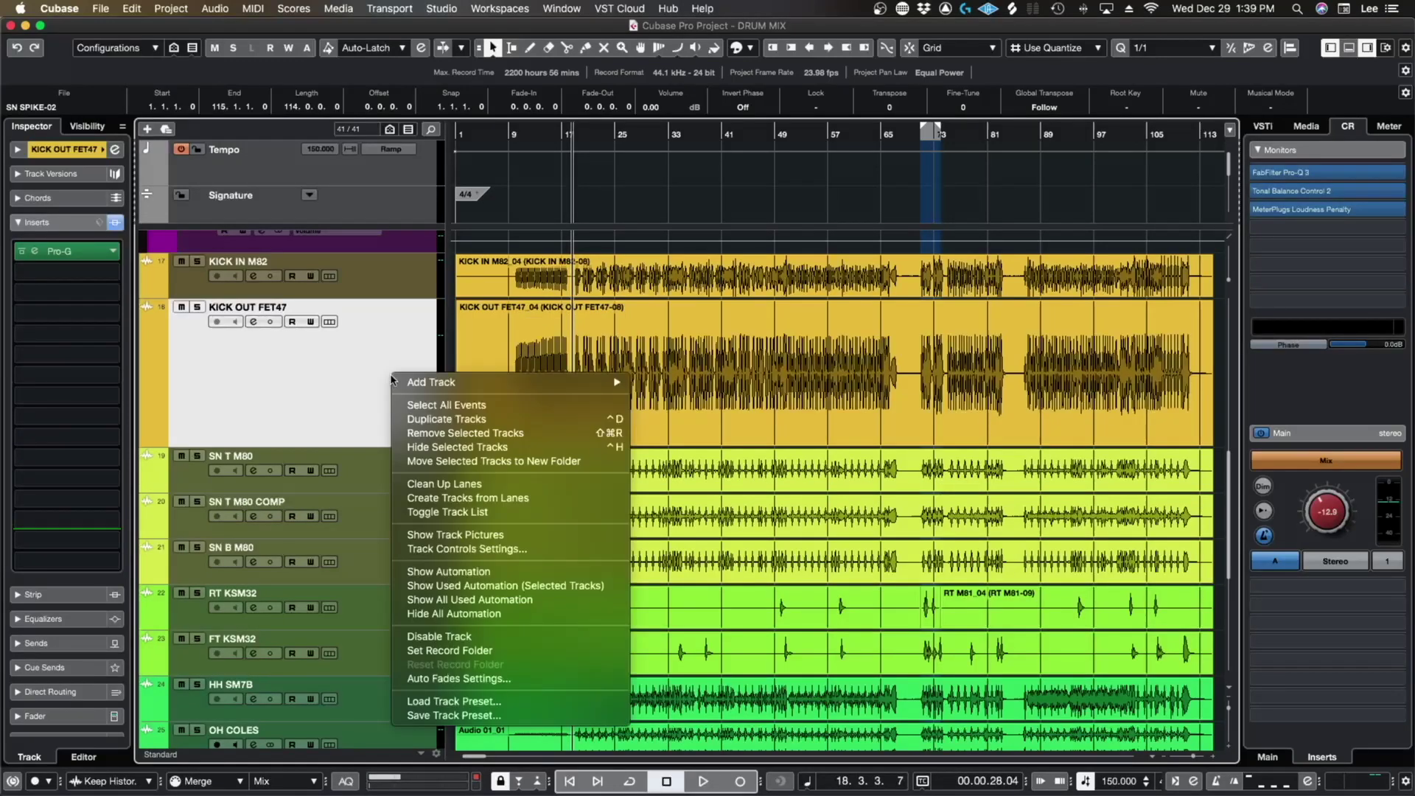
pyautogui.moveTo(404, 381)
pyautogui.click(648, 388)
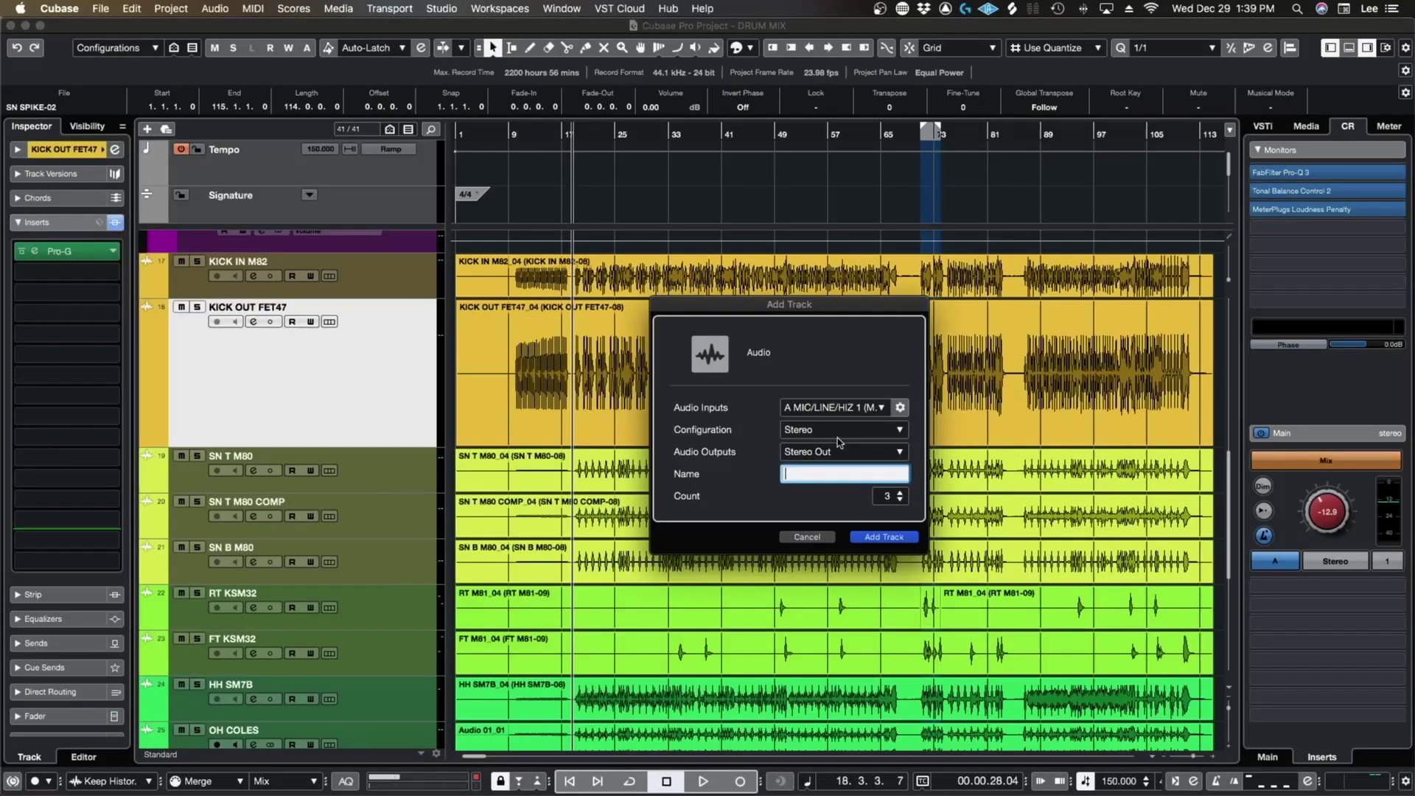
pyautogui.click(885, 537)
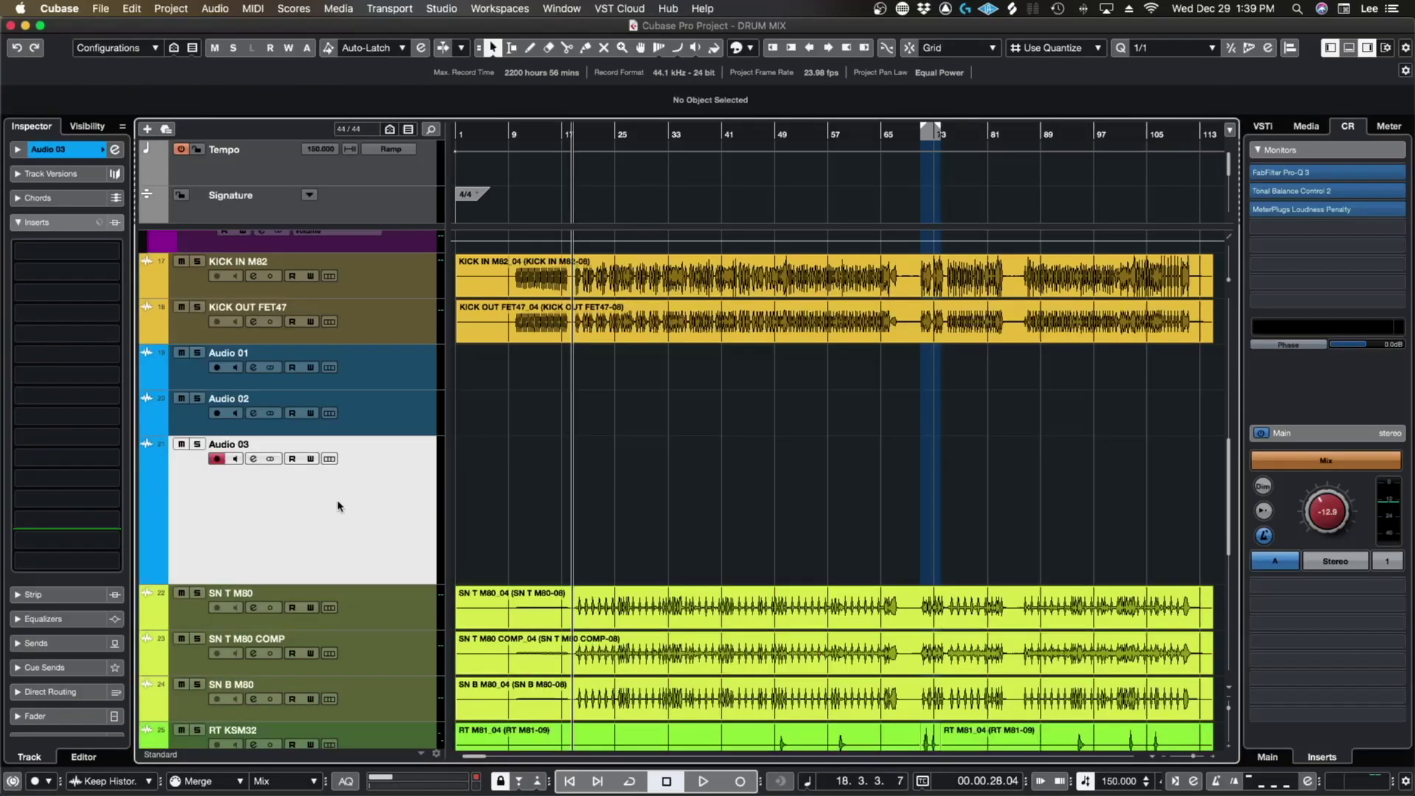
# Step: Rename the three new audio tracks K DIRECT, K OH and K ROOM, in that order
pyautogui.doubleClick(228, 353)
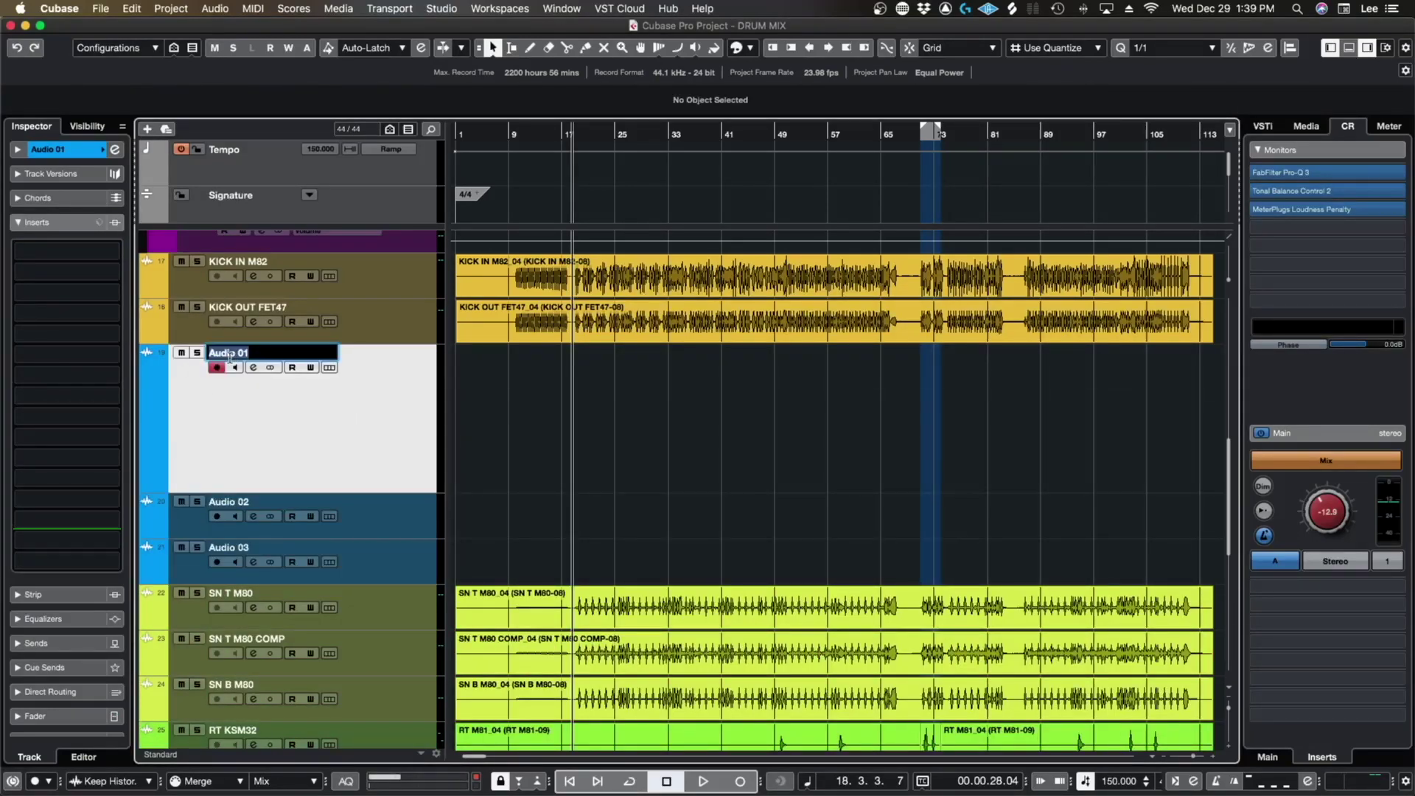
pyautogui.write('KickRECT')
pyautogui.press('Tab')
pyautogui.write('K OH')
pyautogui.press('Tab')
pyautogui.write('K ROOM')
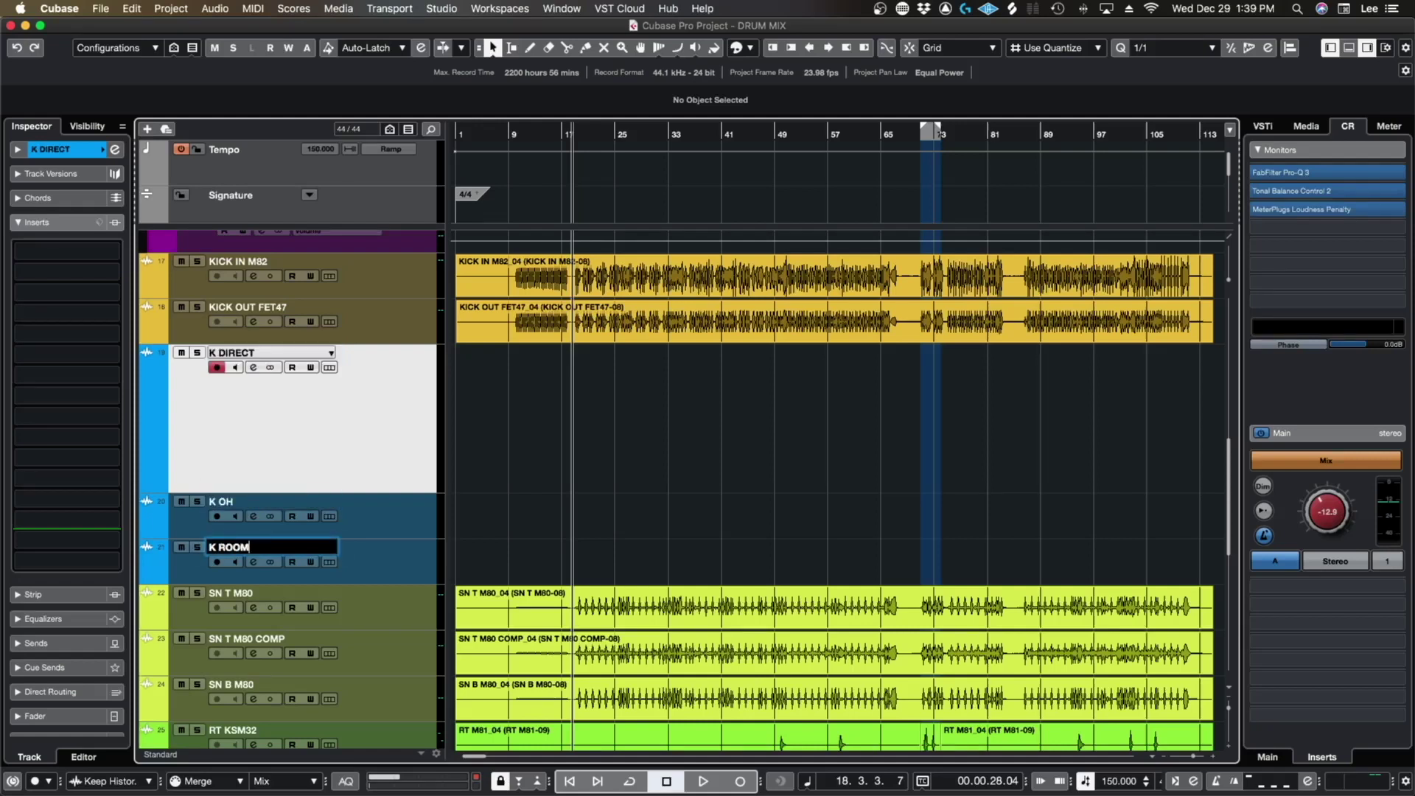
pyautogui.hotkey('shift', 'Tab')
# Step: Route the K DIRECT track's output to the KICK group
pyautogui.click(312, 398)
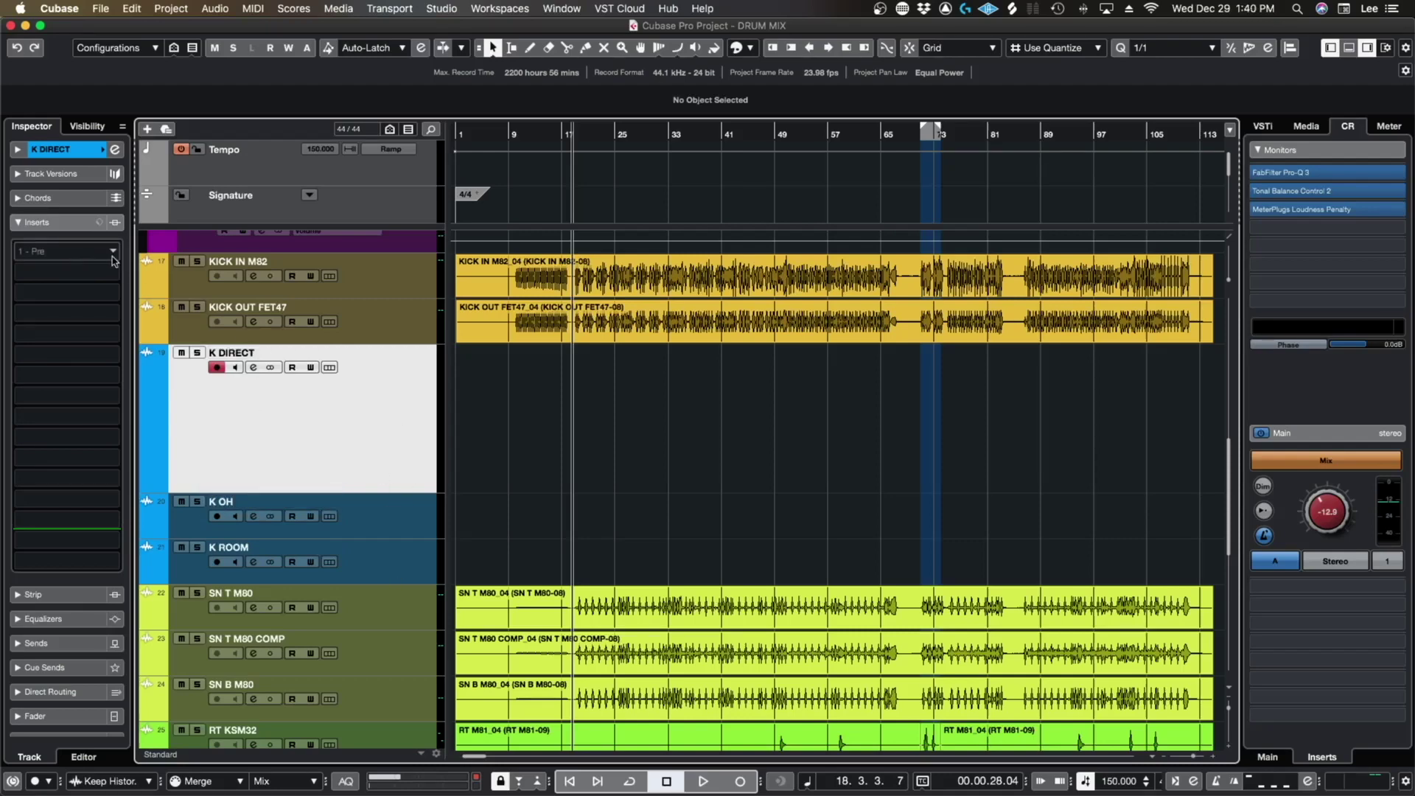
pyautogui.click(74, 149)
pyautogui.click(44, 291)
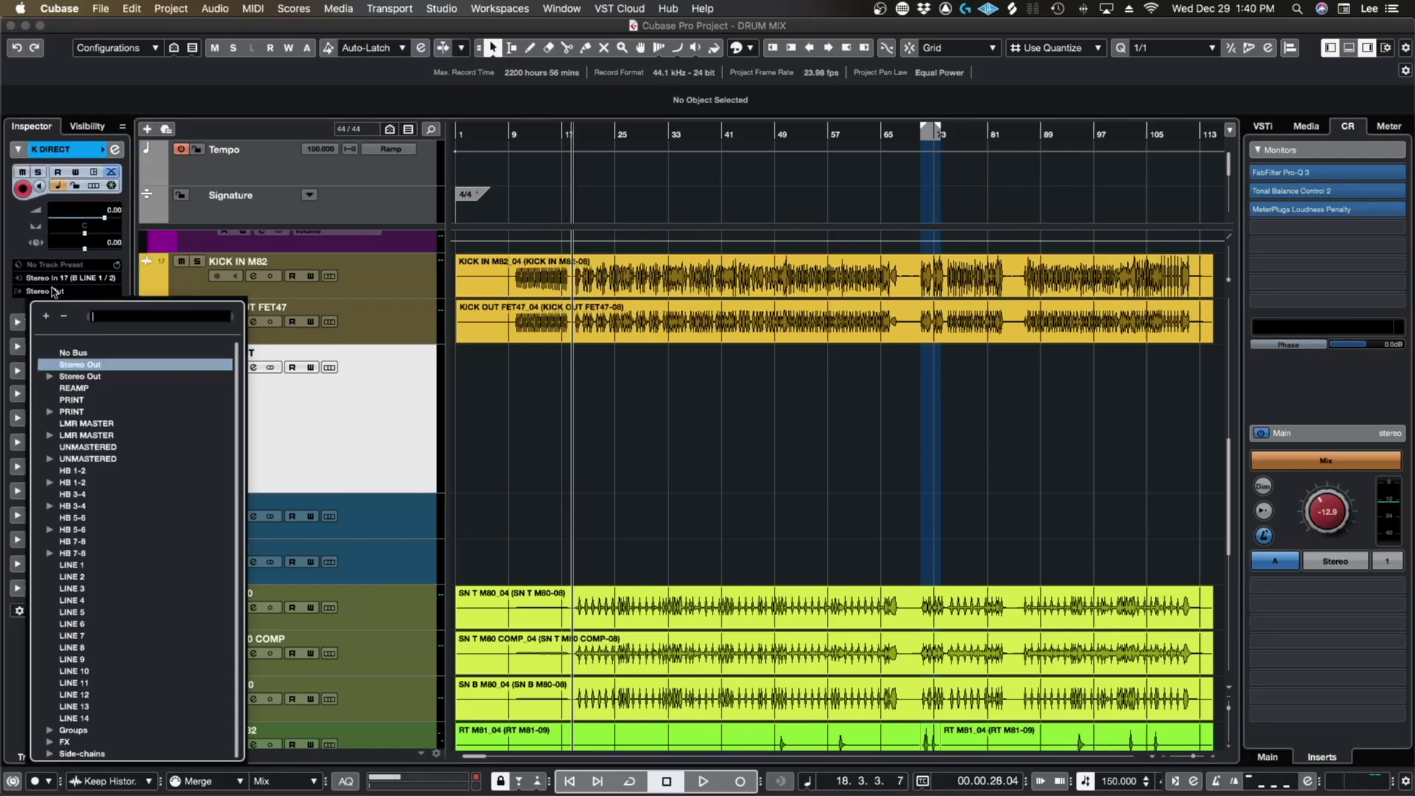
pyautogui.write('kick')
pyautogui.press('Return')
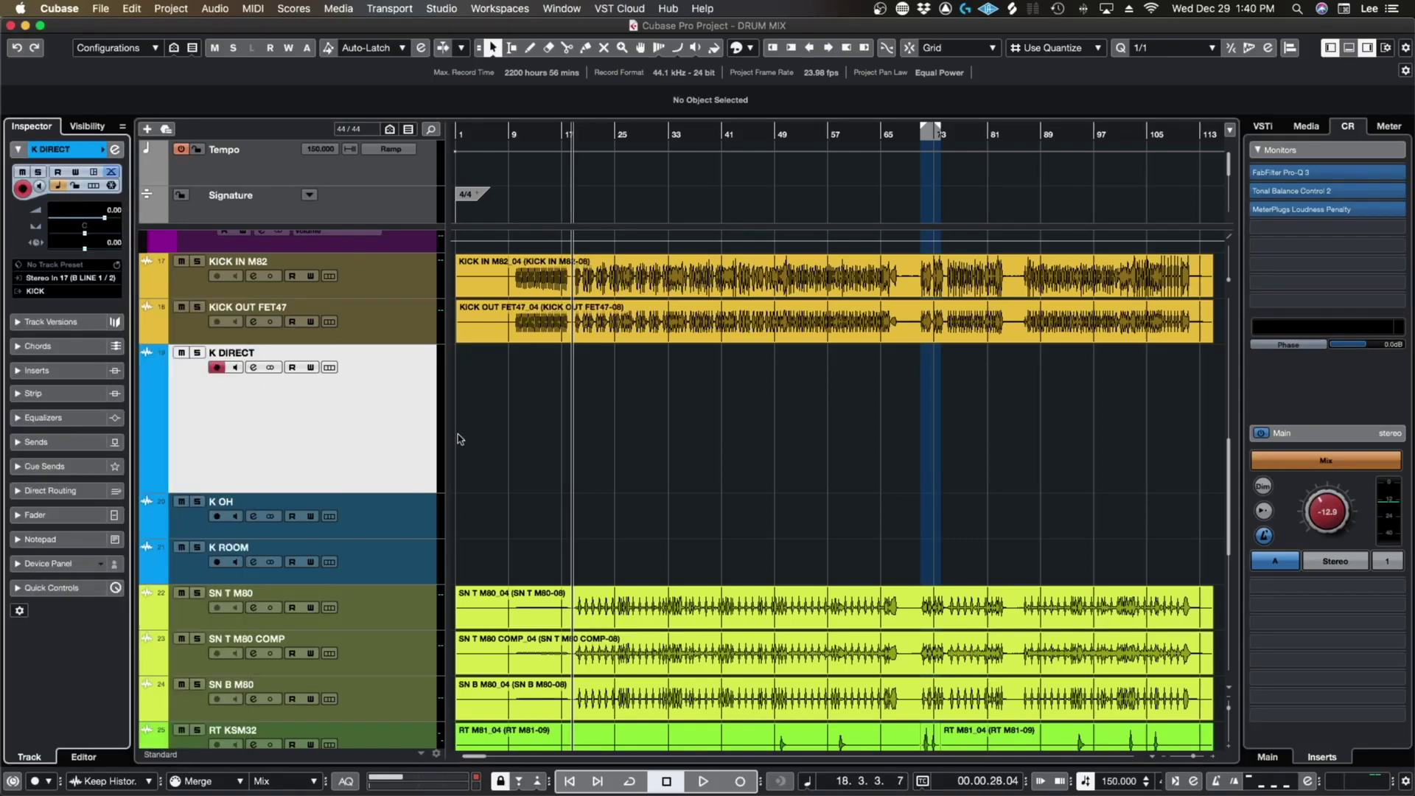
# Step: Check the routing in the mixer by briefly soloing the OH, ROOMS and KICK groups in turn, and close the mixer
pyautogui.press('F3')
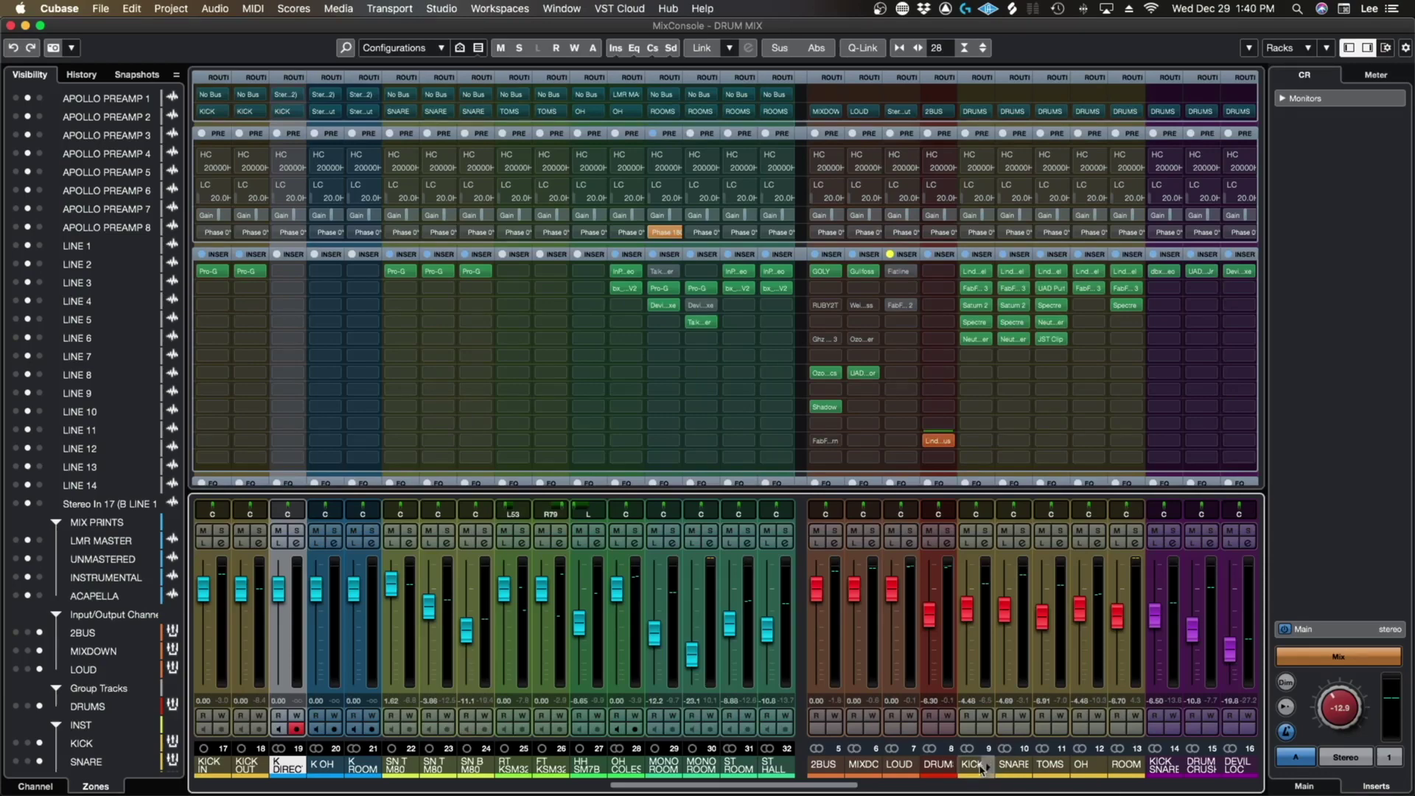
pyautogui.press('F3')
pyautogui.press('F3')
pyautogui.click(1087, 765)
pyautogui.click(1097, 530)
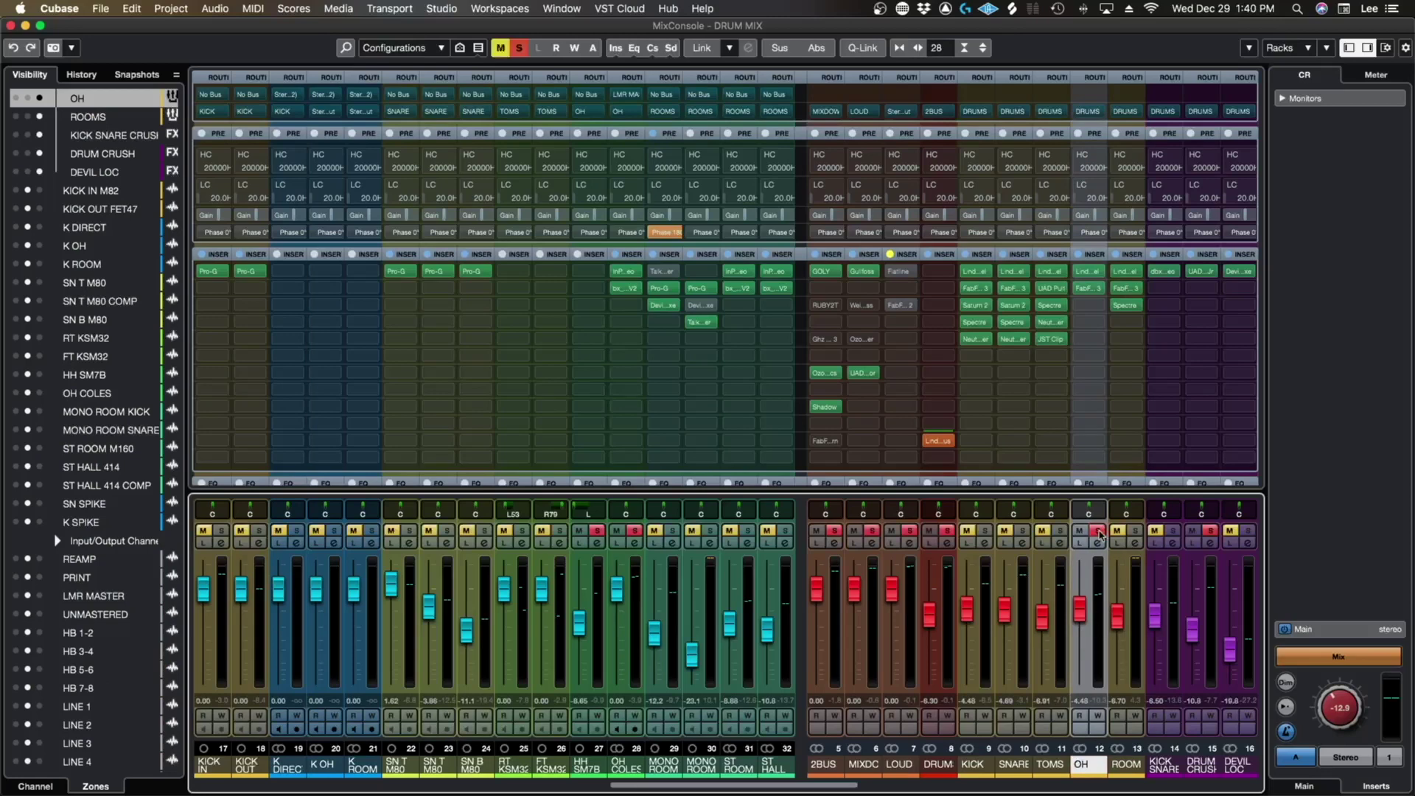
pyautogui.click(1098, 530)
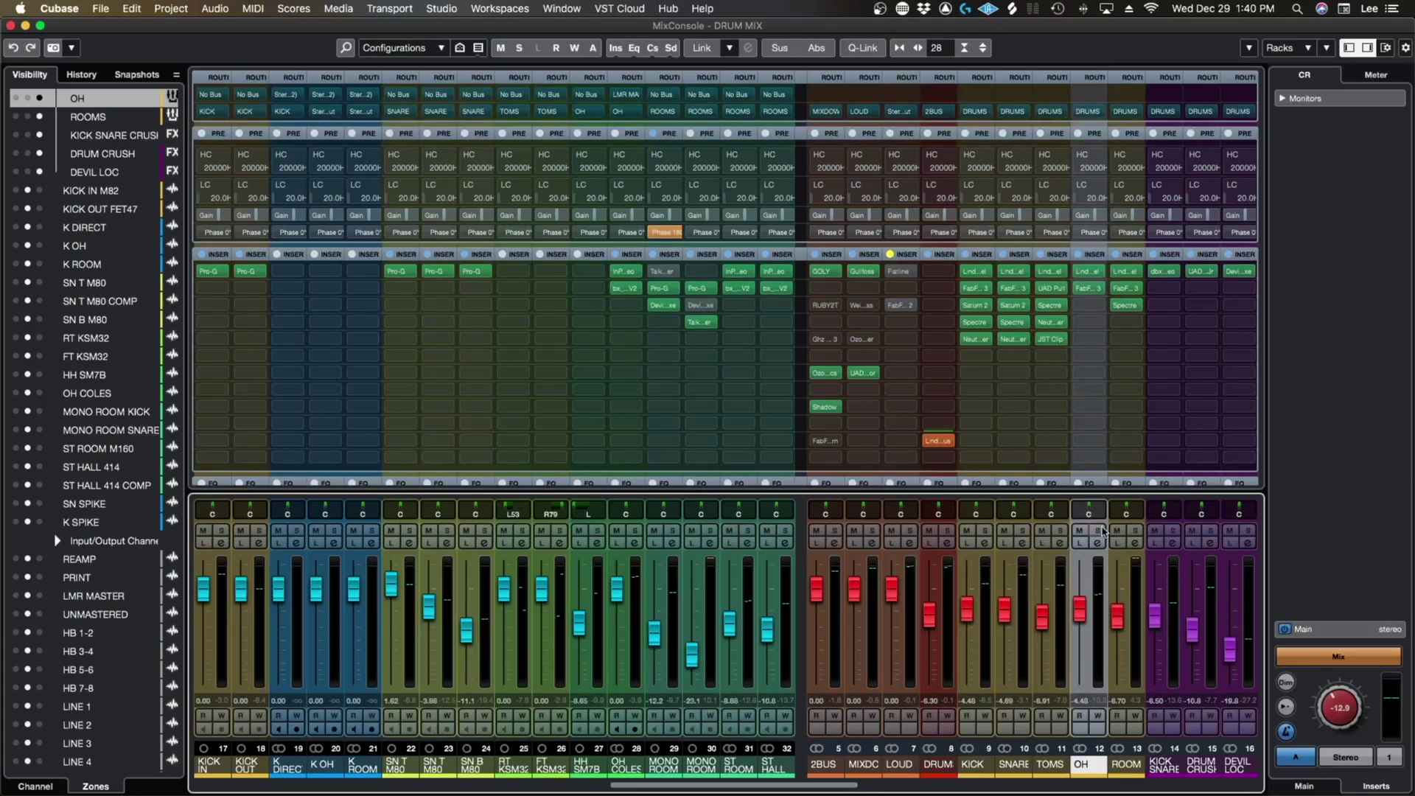
pyautogui.click(1134, 532)
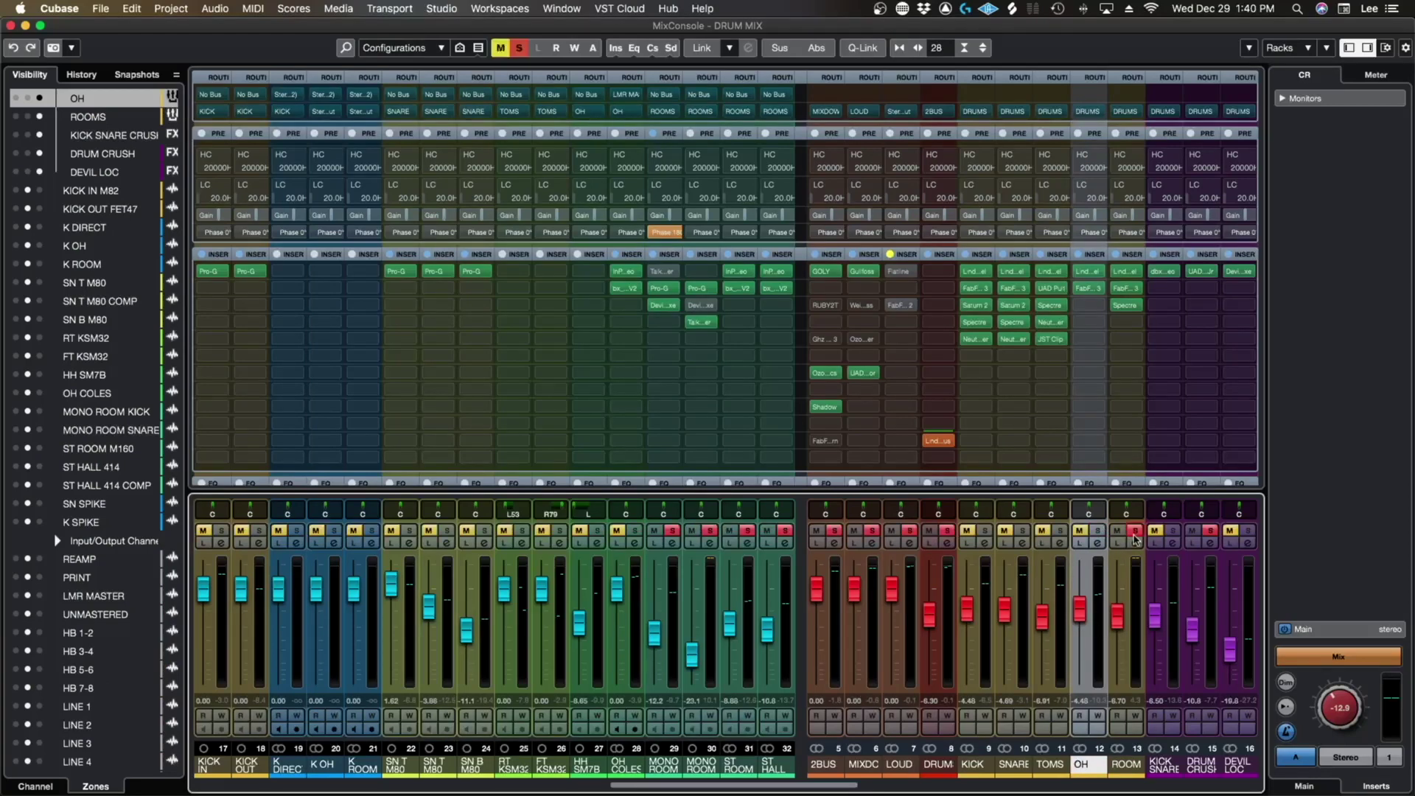
pyautogui.click(1135, 531)
pyautogui.click(986, 531)
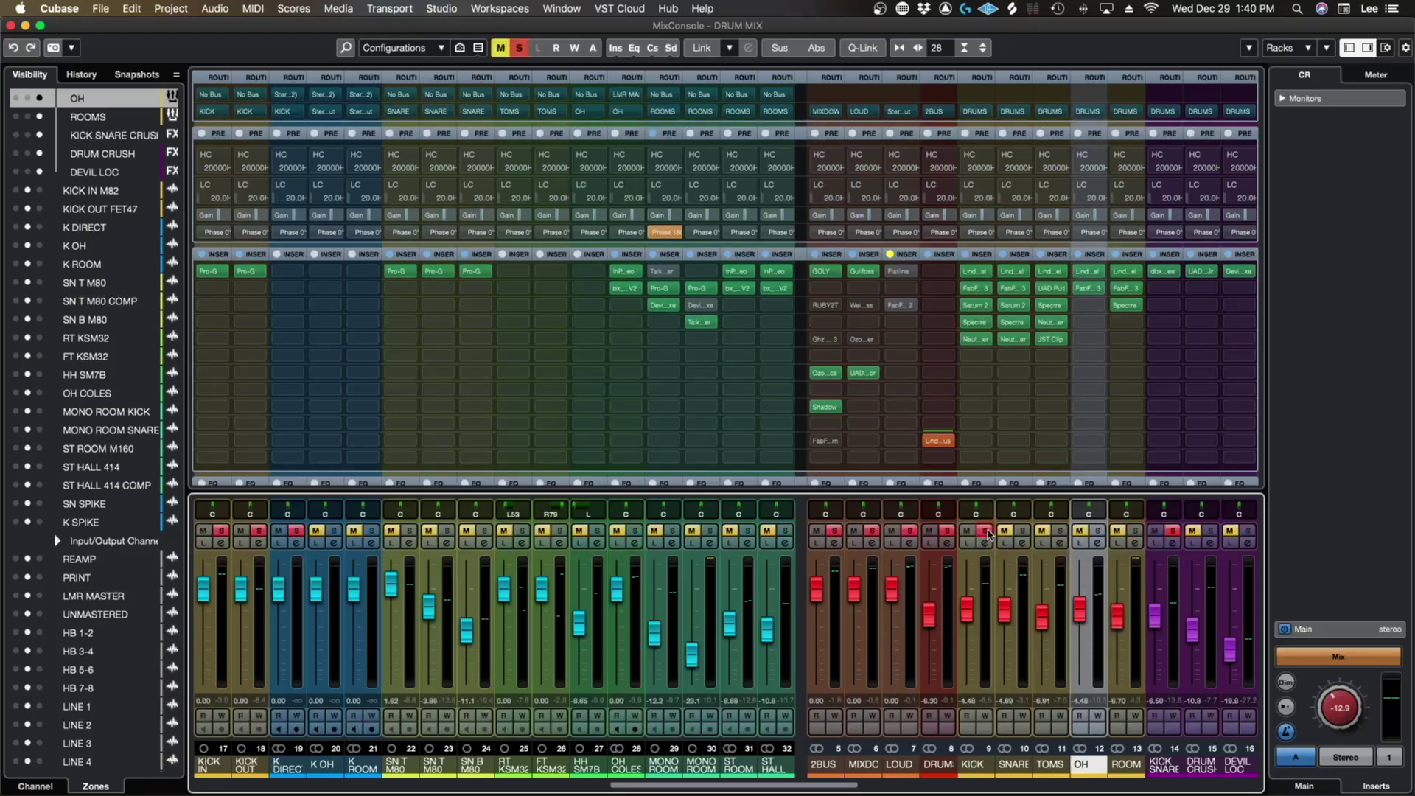
pyautogui.click(985, 531)
pyautogui.press('F3')
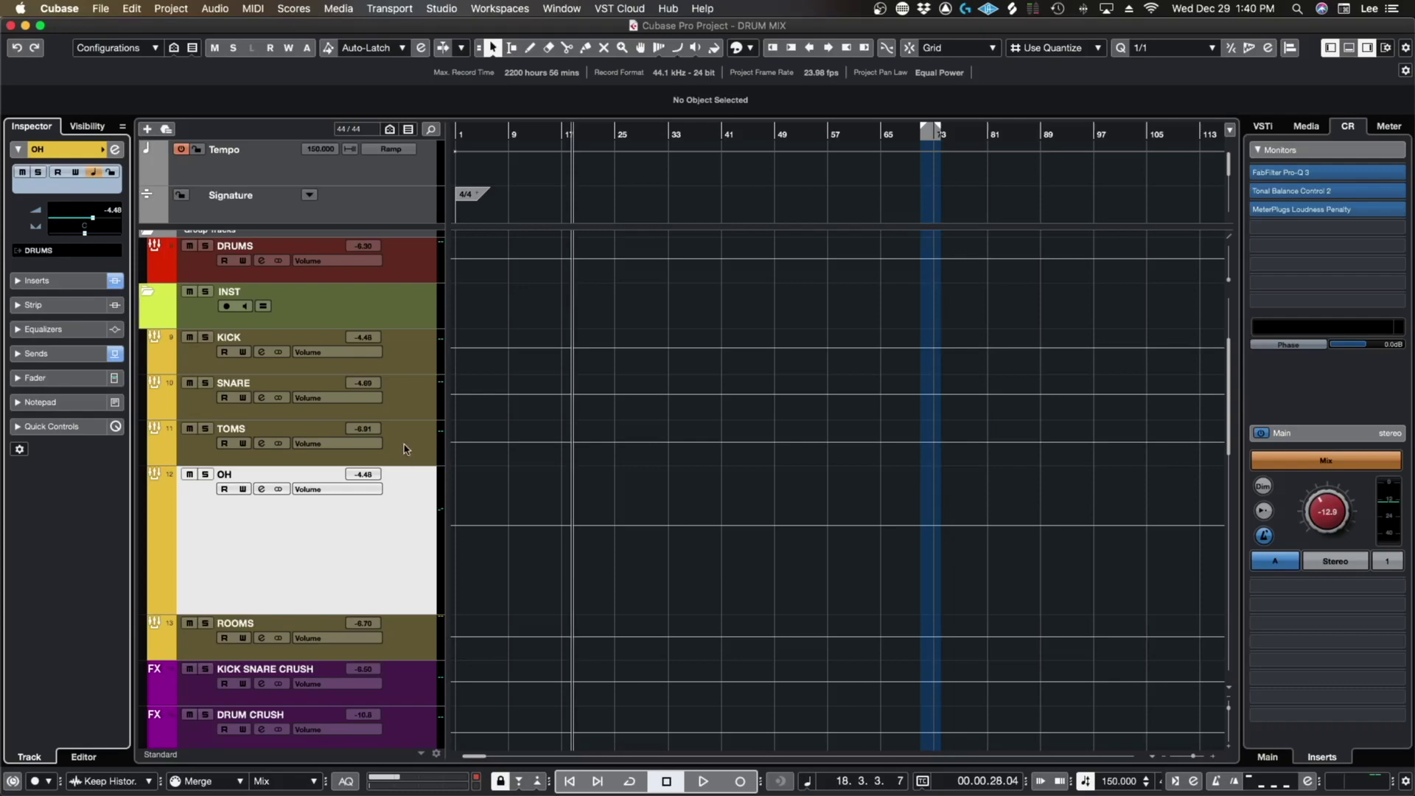
# Step: Route the K OH track's output to the OH group
pyautogui.scroll(-2, 404, 532)
pyautogui.scroll(6, 415, 539)
pyautogui.scroll(-20, 415, 538)
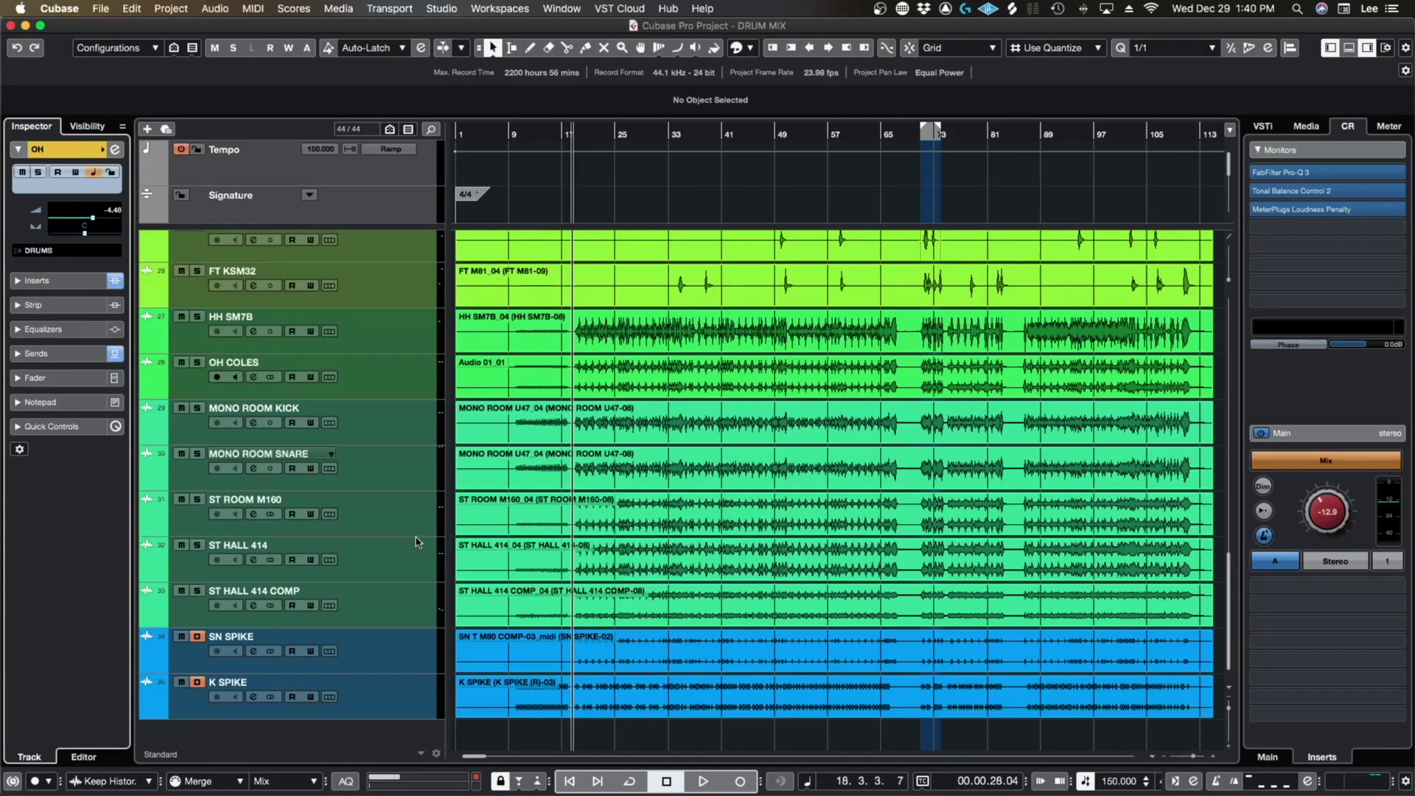
pyautogui.scroll(9, 415, 538)
pyautogui.click(401, 478)
pyautogui.click(384, 325)
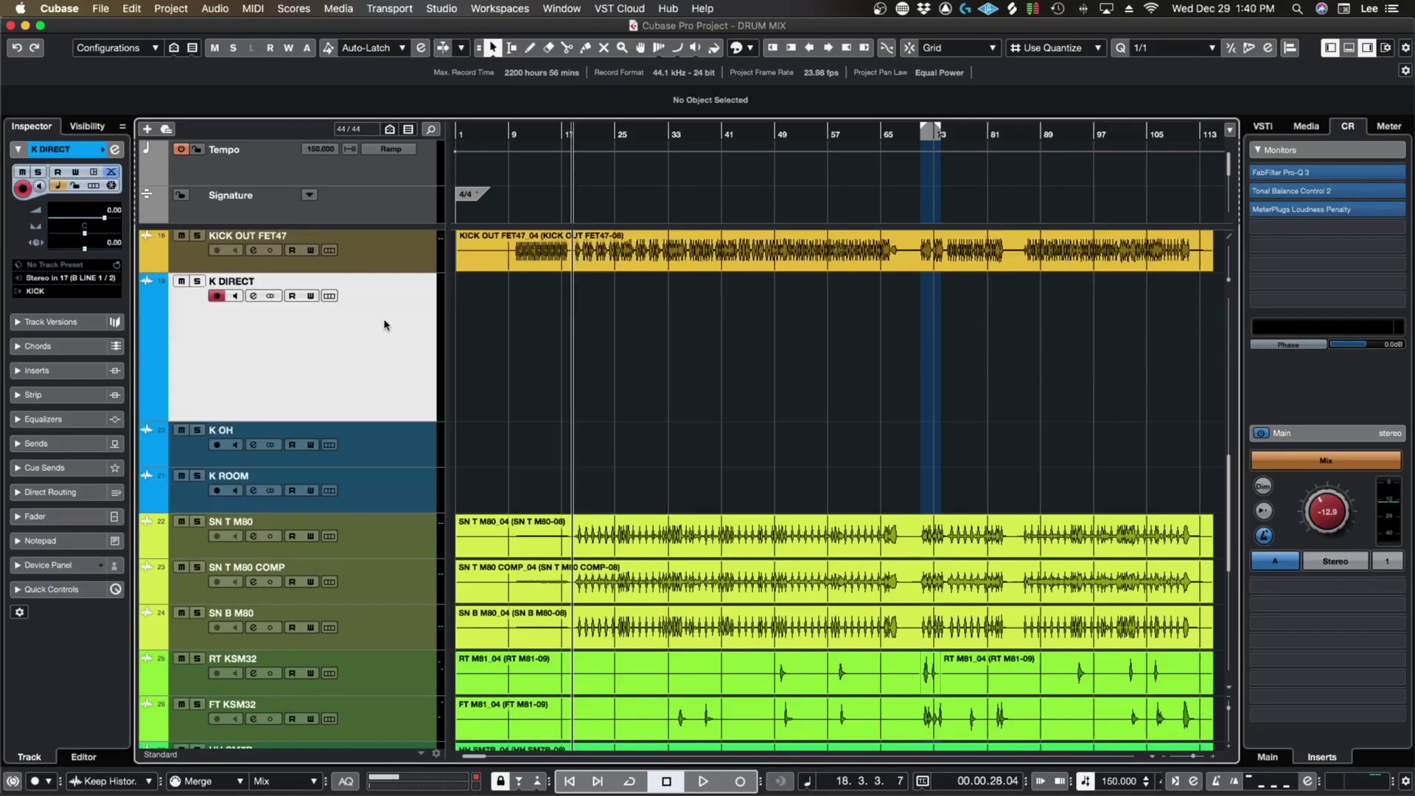
pyautogui.click(428, 448)
pyautogui.click(60, 291)
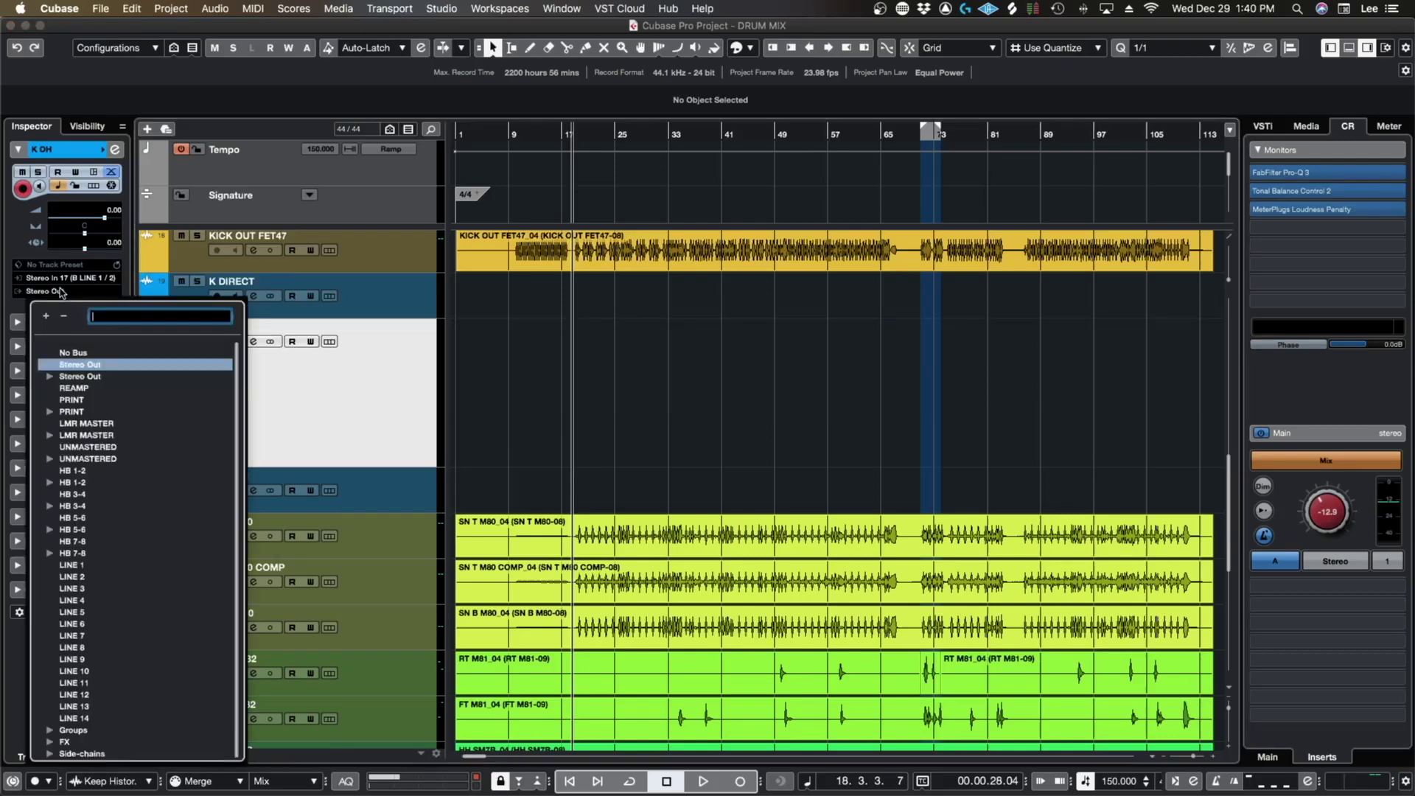
pyautogui.write('oh')
pyautogui.press('Return')
pyautogui.press('KP_Multiply')
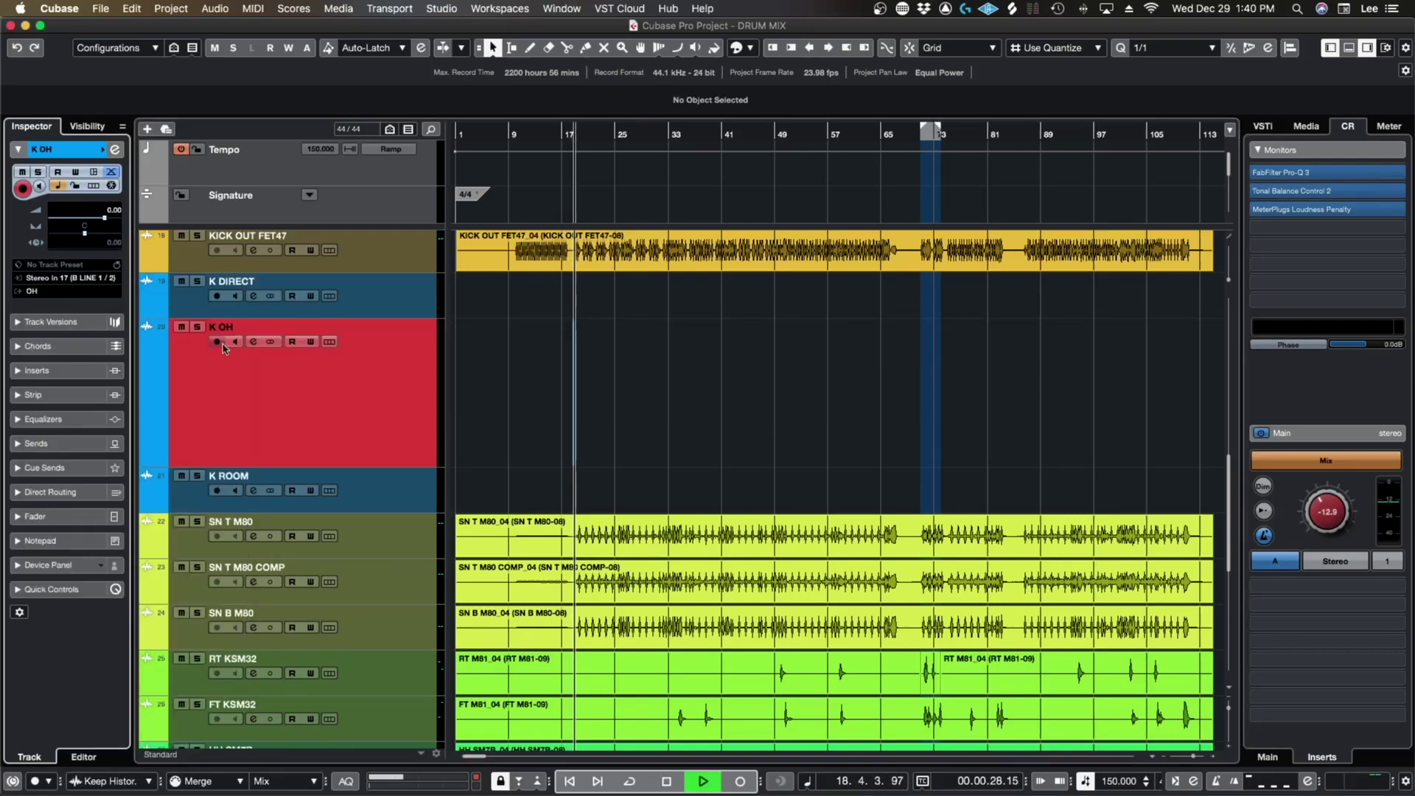
pyautogui.press('space')
pyautogui.click(511, 398)
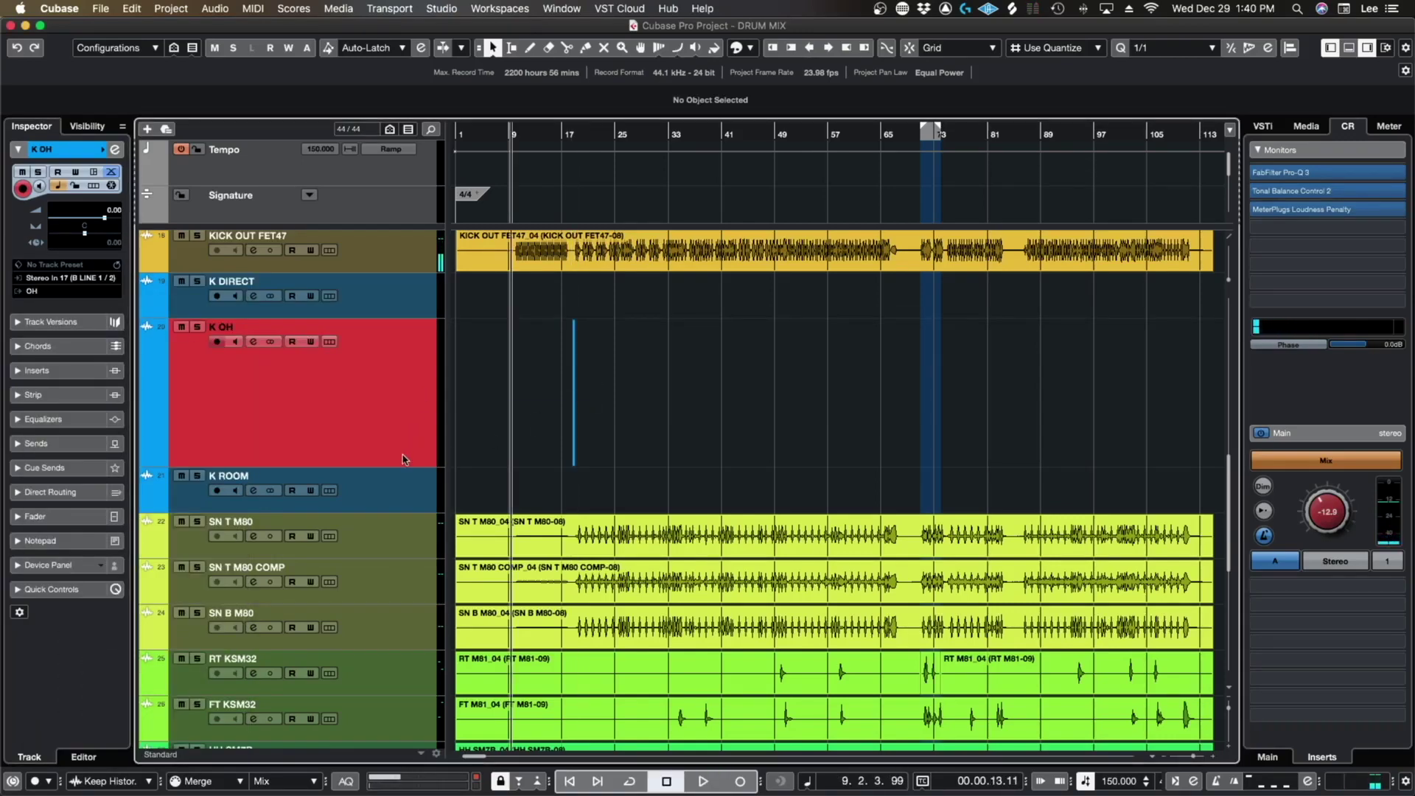
# Step: Route the K ROOM track's output to the ROOMS group
pyautogui.click(402, 492)
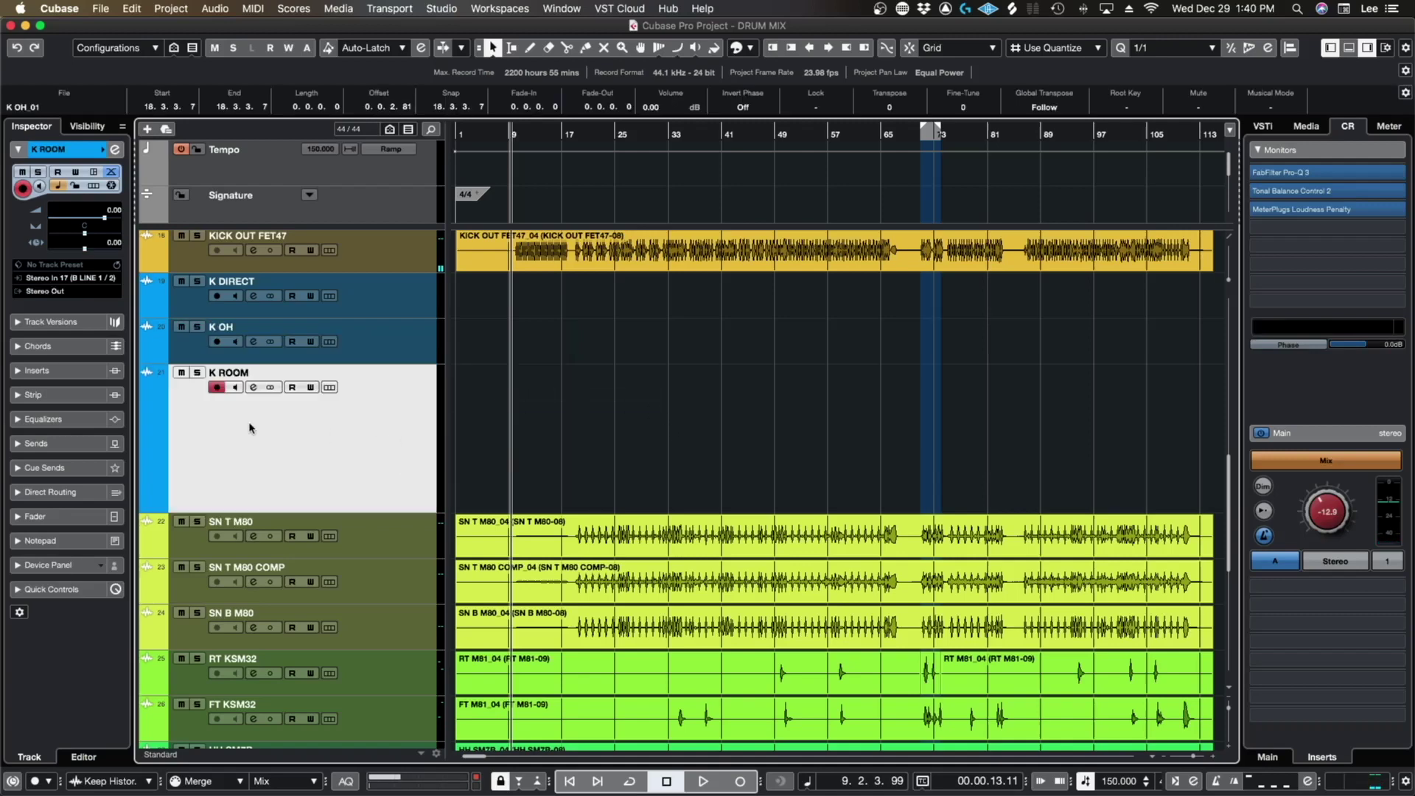
pyautogui.click(69, 296)
pyautogui.write('ro')
pyautogui.press('Return')
# Step: Copy the K SPIKE event onto the K DIRECT, K OH and K ROOM tracks from bar 1, and turn snap on
pyautogui.click(375, 304)
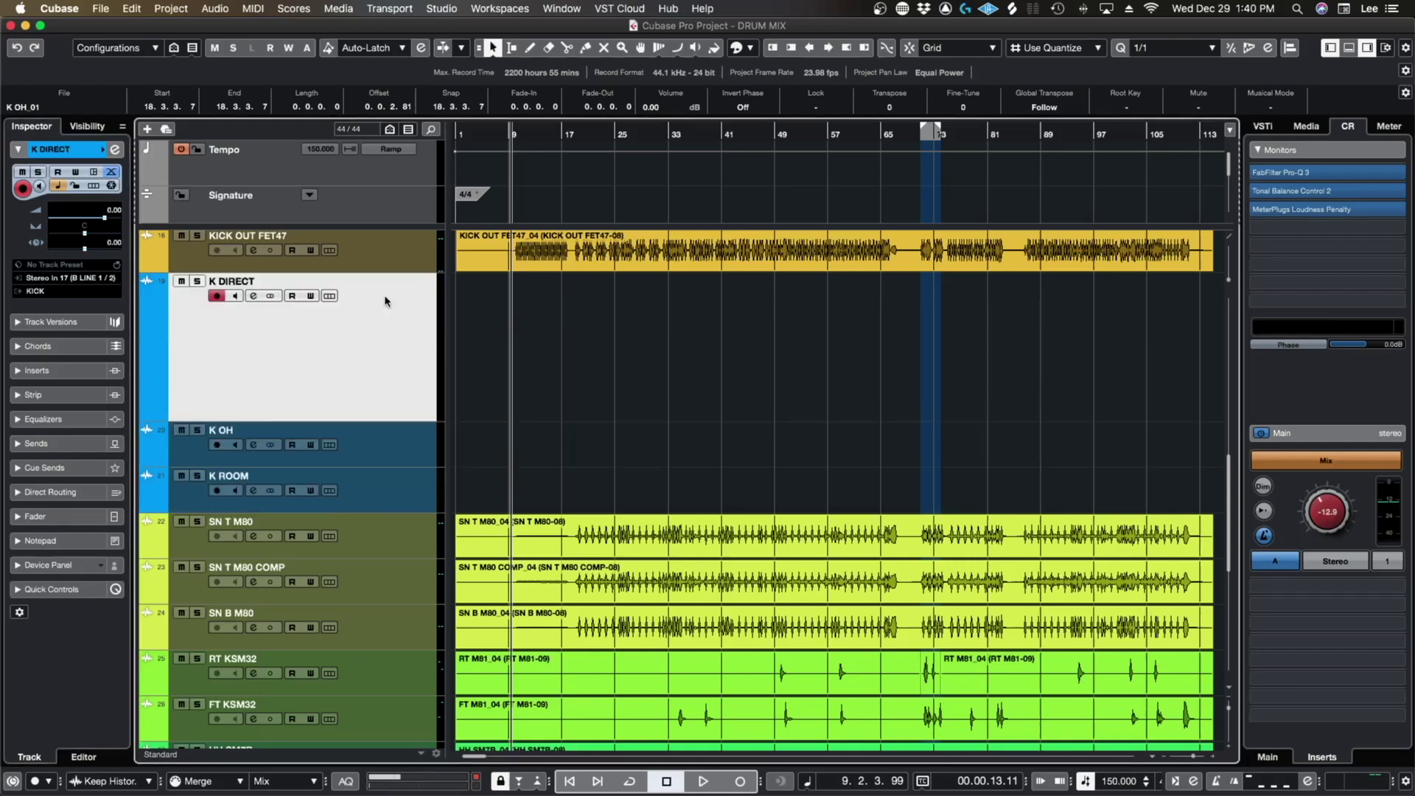
pyautogui.scroll(-6, 592, 398)
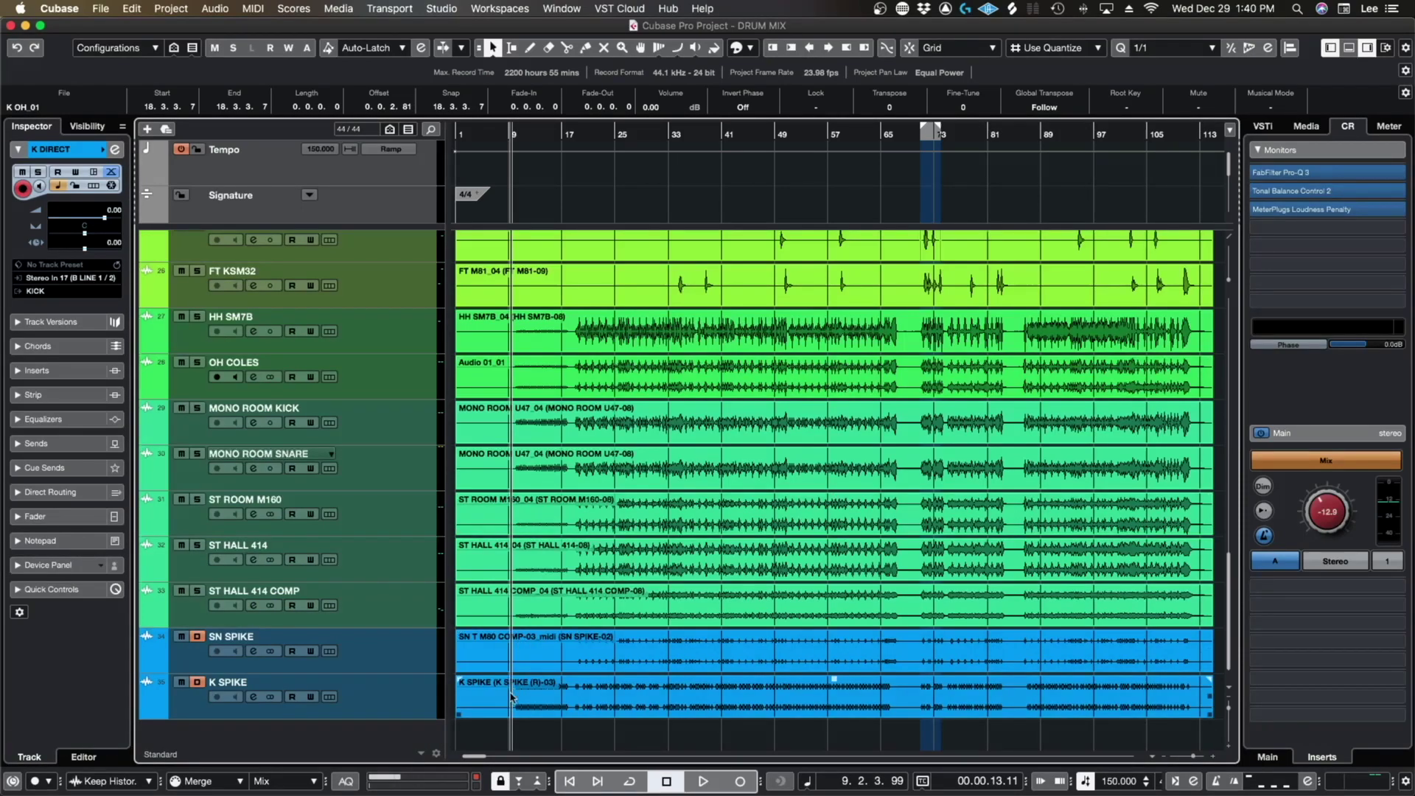
pyautogui.click(493, 707)
pyautogui.moveTo(493, 707); pyautogui.dragTo(489, 648)
pyautogui.scroll(10, 489, 668)
pyautogui.scroll(-4, 488, 664)
pyautogui.scroll(3, 490, 621)
pyautogui.hscroll(-2, 492, 620)
pyautogui.scroll(-10, 517, 560)
pyautogui.scroll(3, 514, 536)
pyautogui.moveTo(610, 347); pyautogui.dragTo(609, 440)
pyautogui.press('j')
pyautogui.press('g')
pyautogui.press('g')
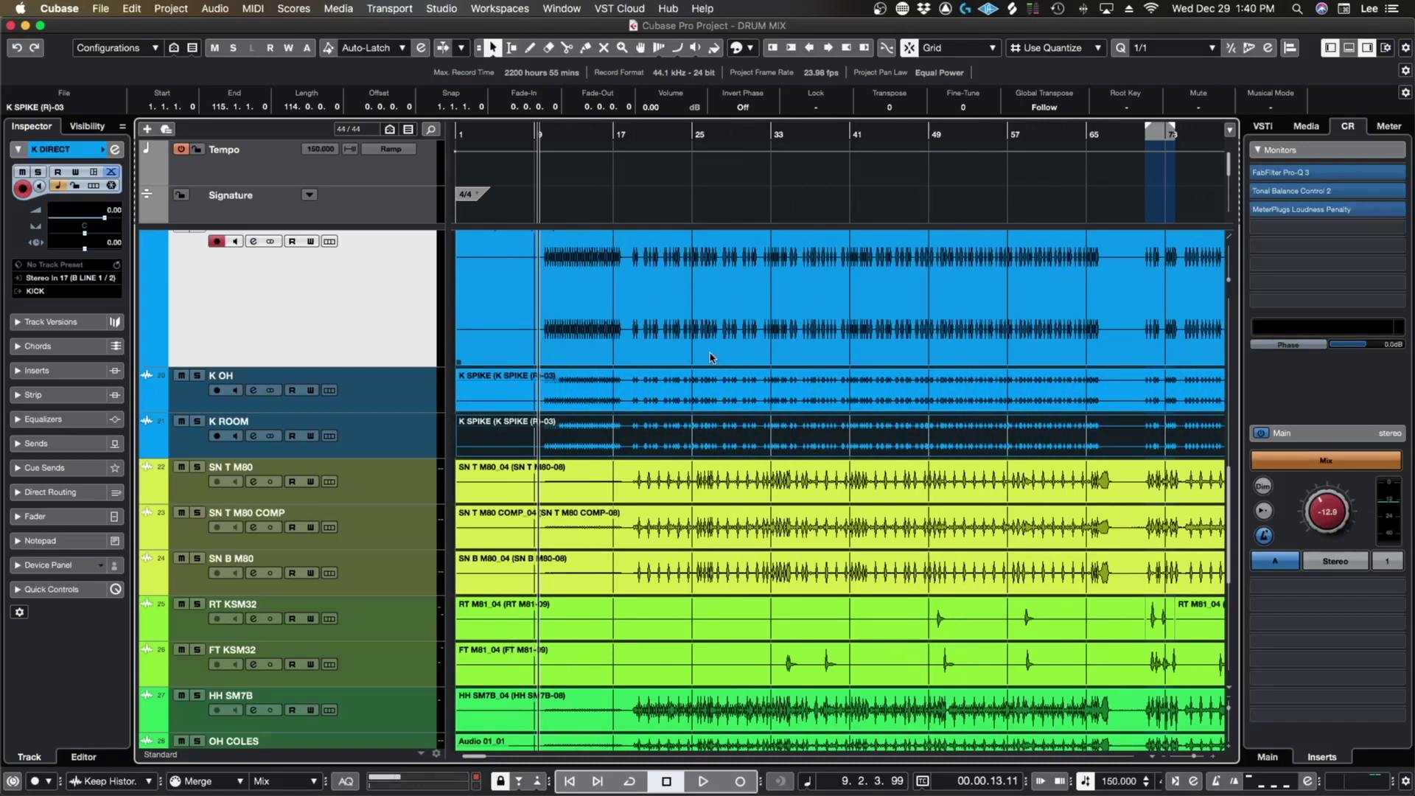
# Step: Compare the copied K DIRECT spikes with the kick mic hits around bars 16 and 17 and across the song
pyautogui.scroll(3, 711, 358)
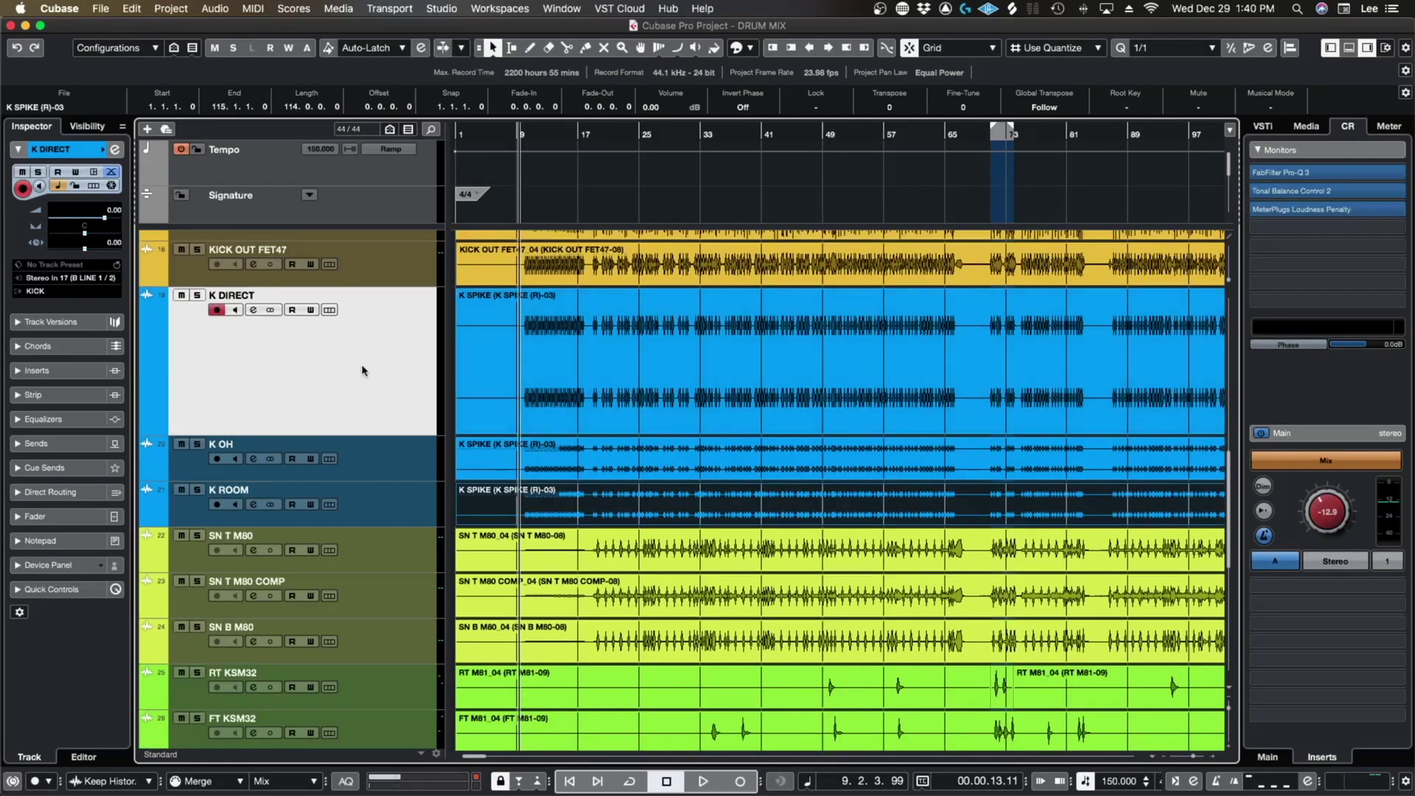
pyautogui.scroll(10, 587, 338)
pyautogui.press('h')
pyautogui.press('h')
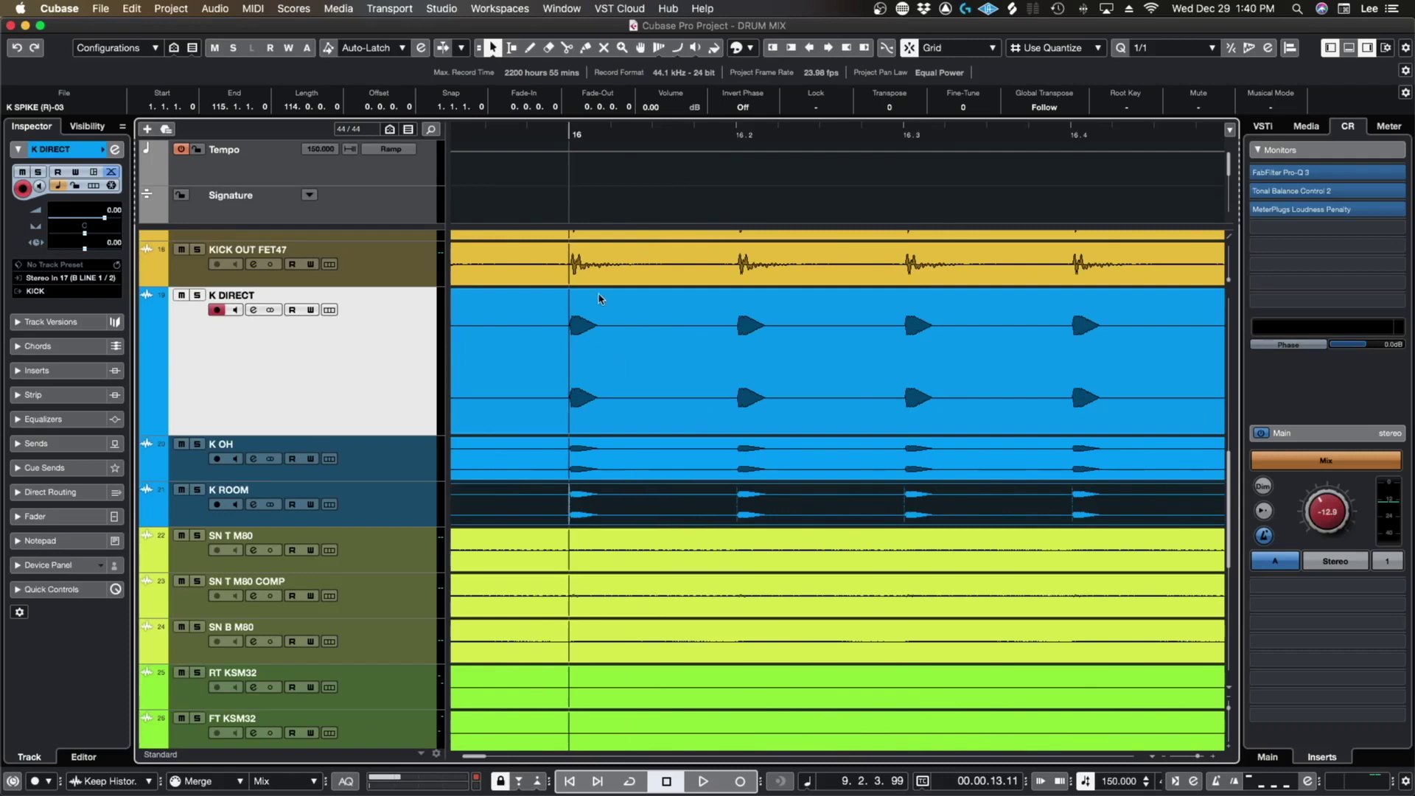
pyautogui.hscroll(3, 810, 335)
pyautogui.scroll(4, 906, 324)
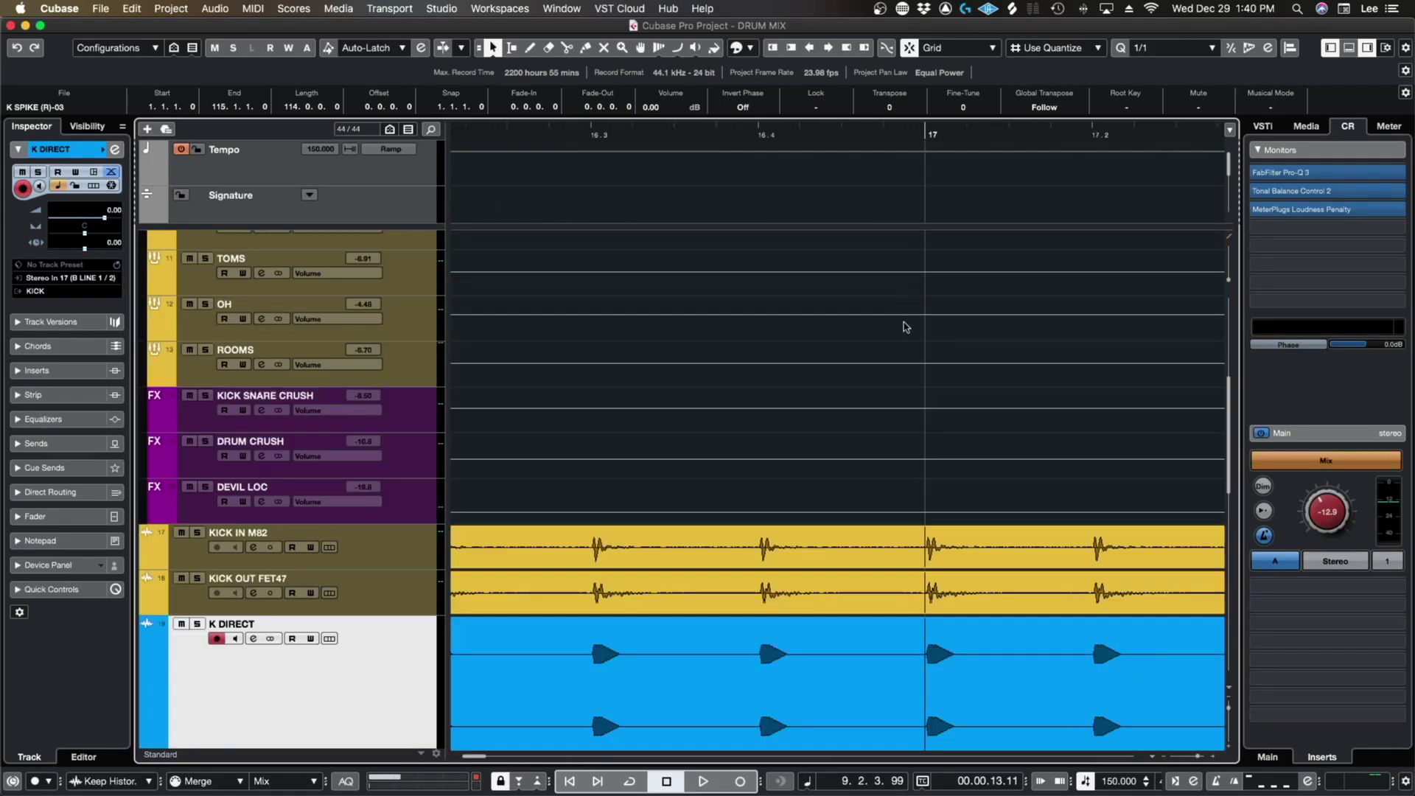
pyautogui.scroll(-2, 897, 612)
pyautogui.press('g')
pyautogui.press('g')
pyautogui.scroll(-2, 869, 531)
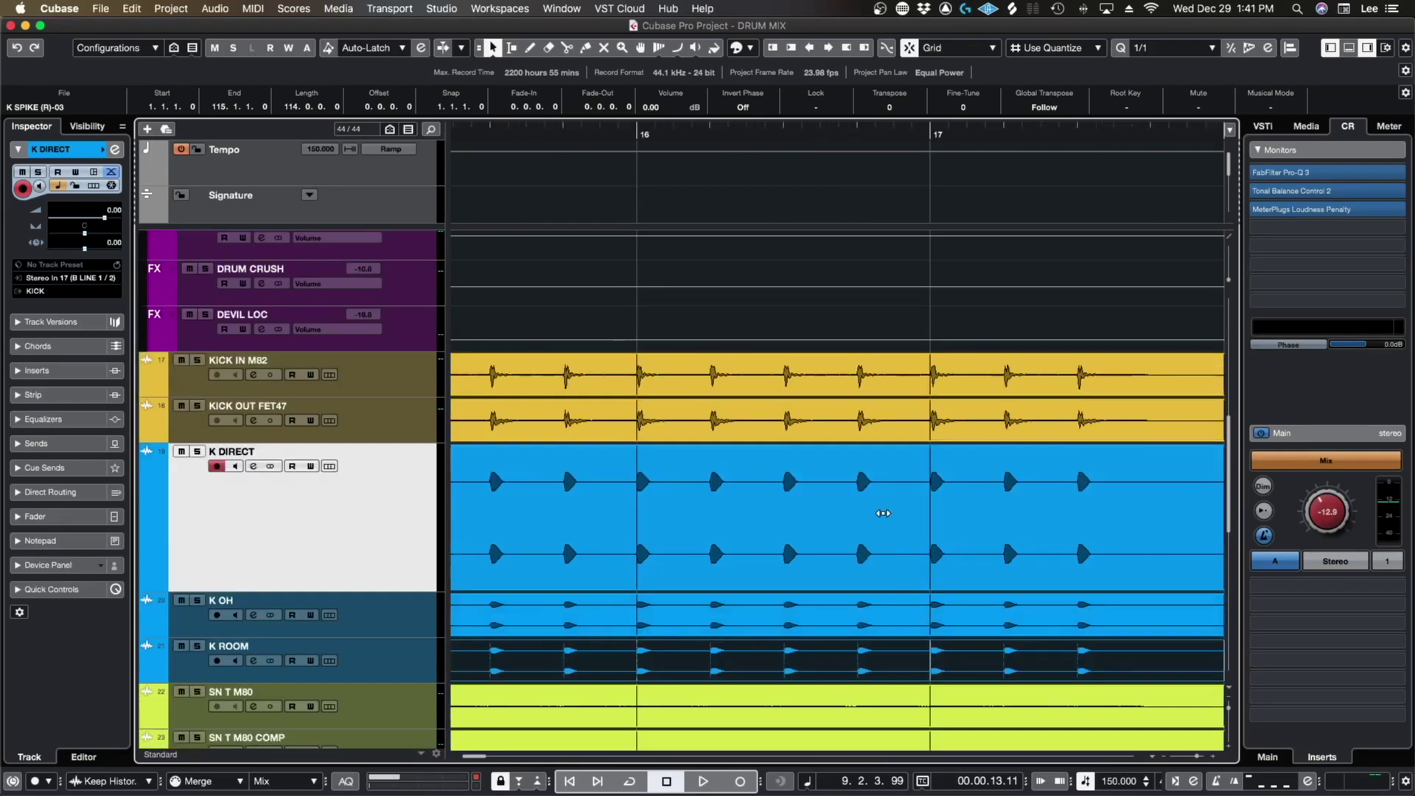
pyautogui.press('g')
pyautogui.press('g')
pyautogui.press('g')
pyautogui.press('g')
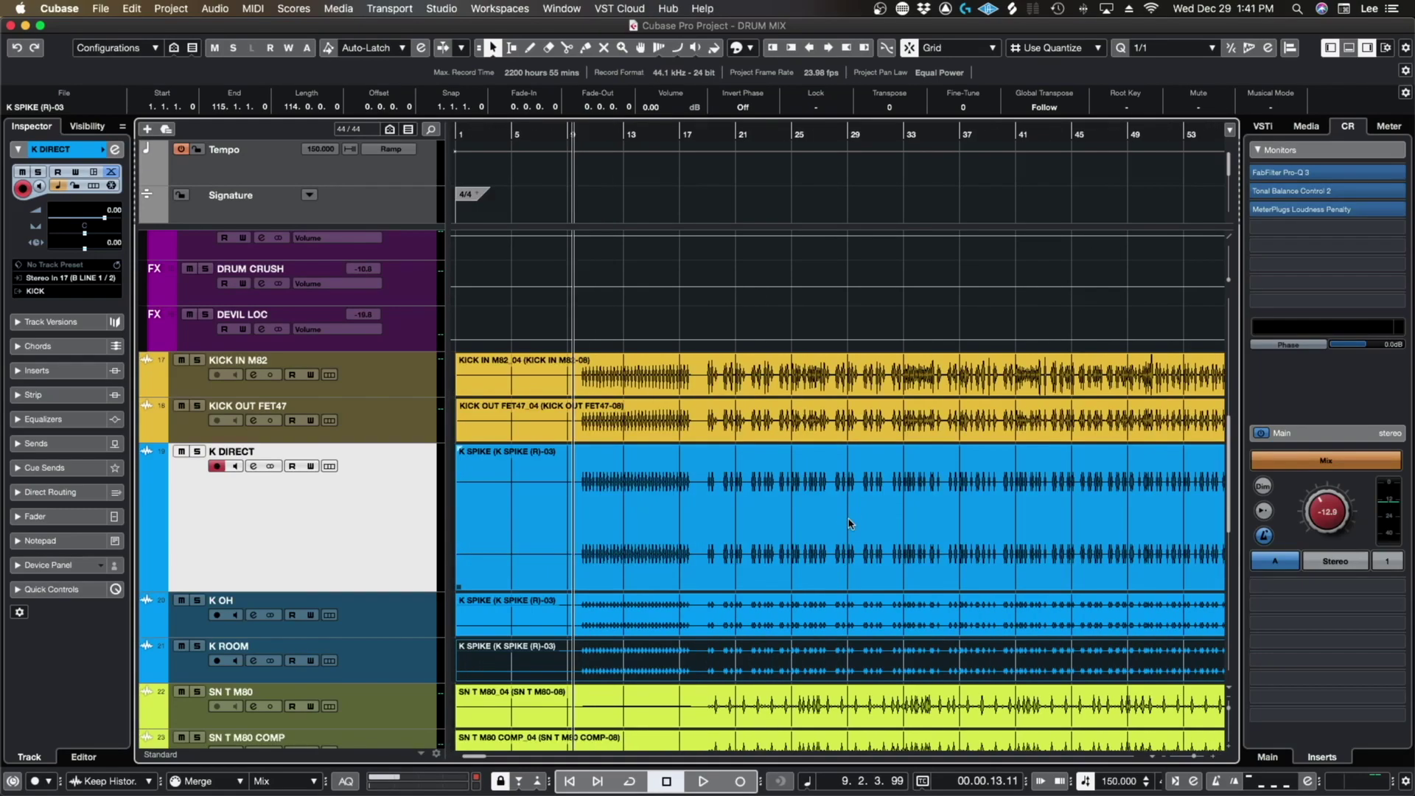
pyautogui.press('g')
pyautogui.press('h')
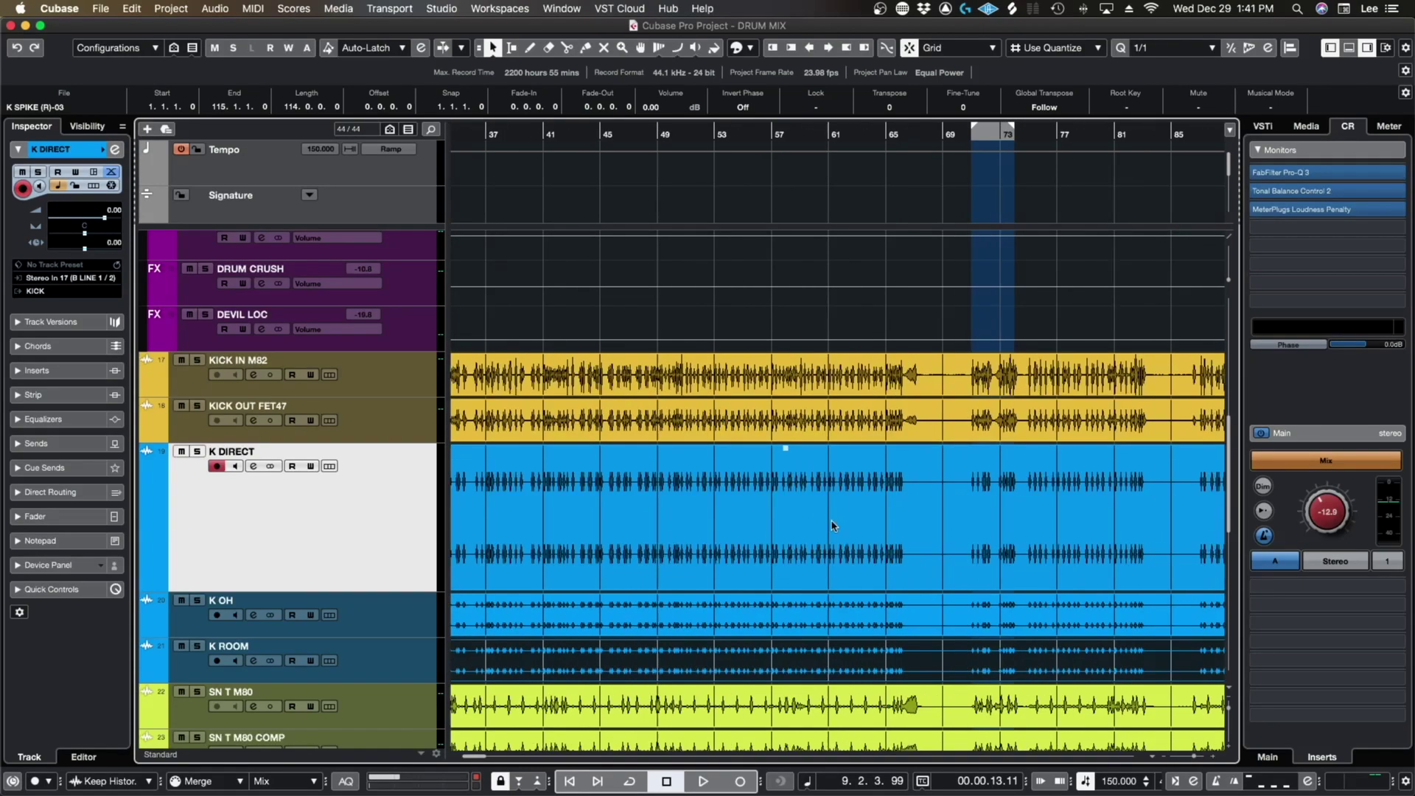
# Step: Insert the Trigger 2 plug-in in the first insert slot of the K DIRECT track
pyautogui.click(49, 382)
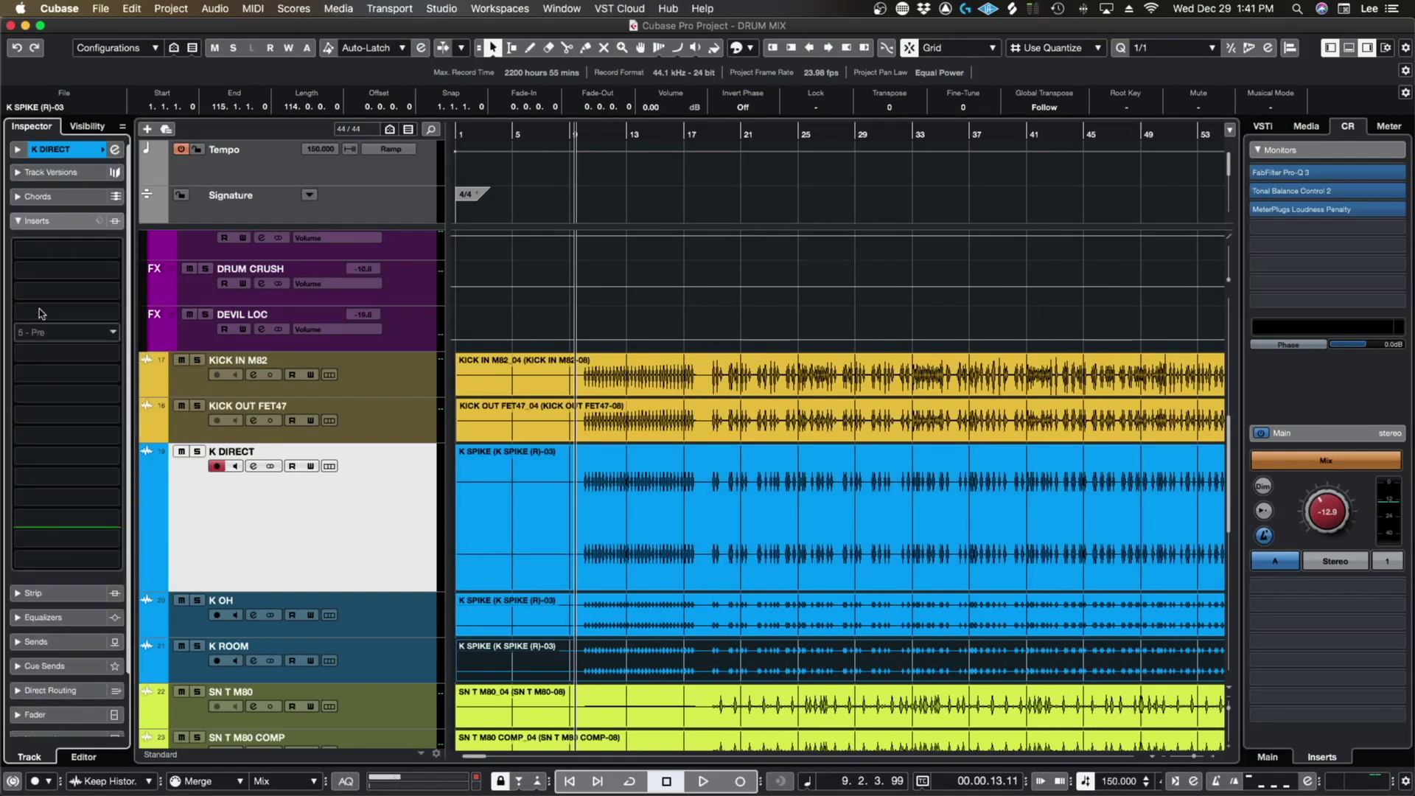
pyautogui.click(55, 246)
pyautogui.write('trigg')
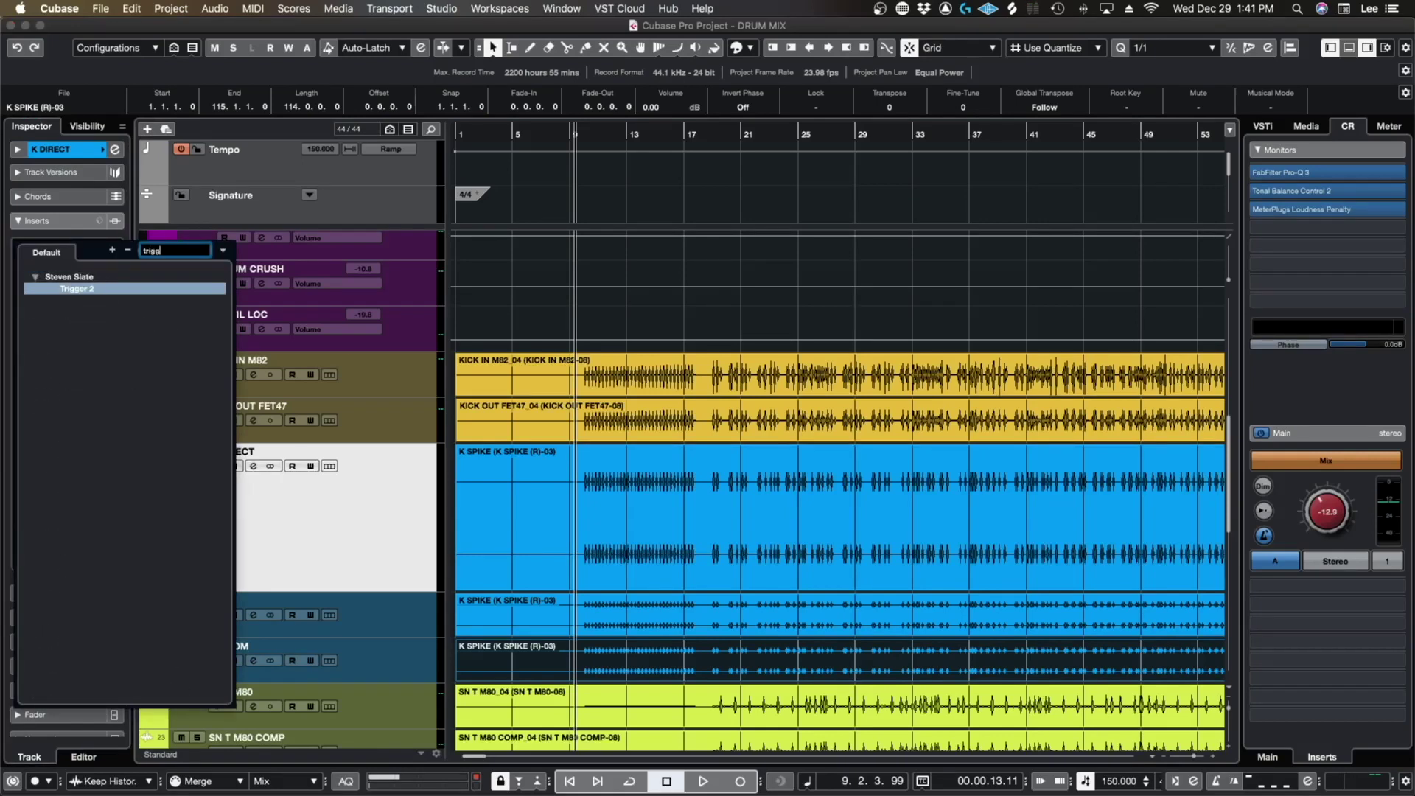
pyautogui.press('Return')
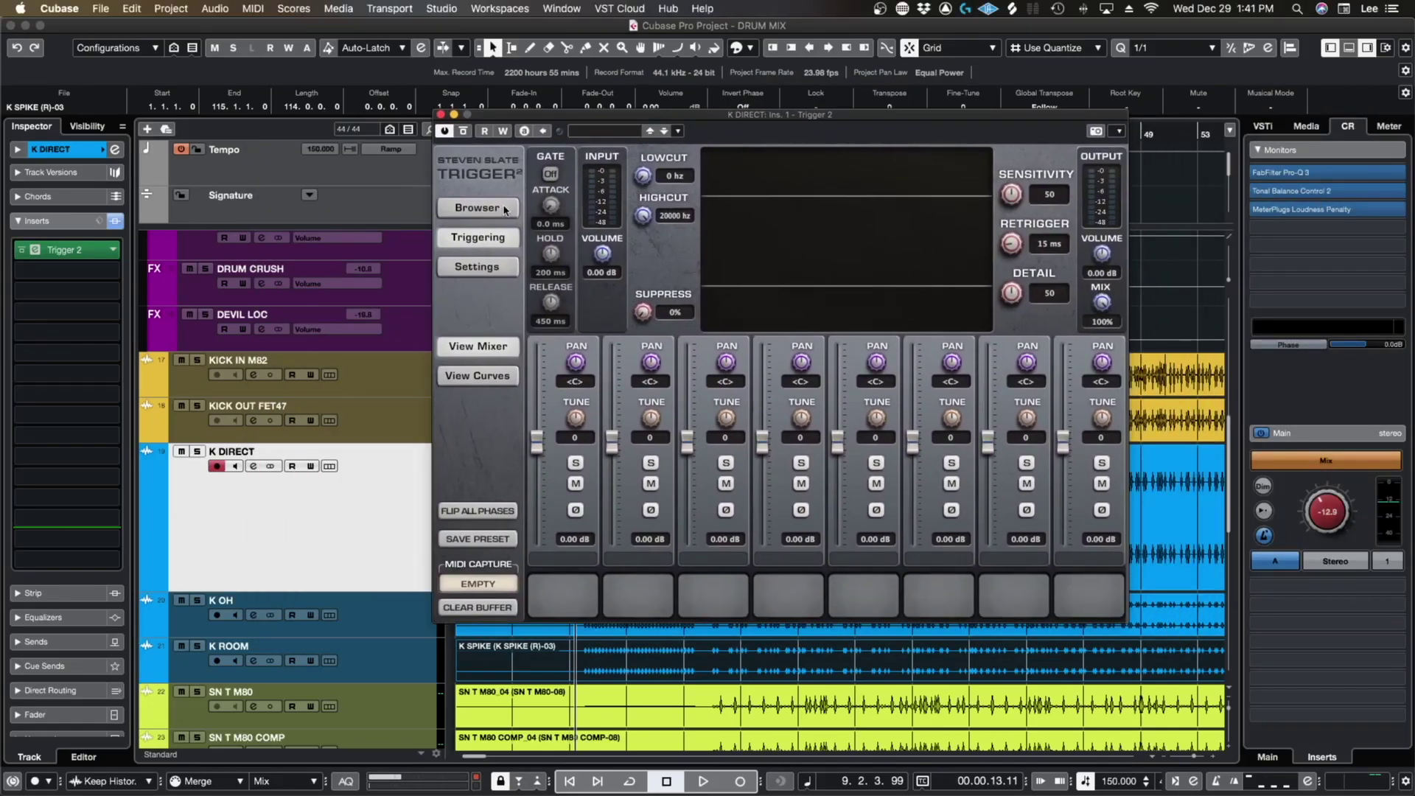
# Step: Browse Trigger 2's sample library to the KICK folder inside THR TRIGGER PRESETS 2
pyautogui.click(487, 207)
pyautogui.scroll(-15, 663, 376)
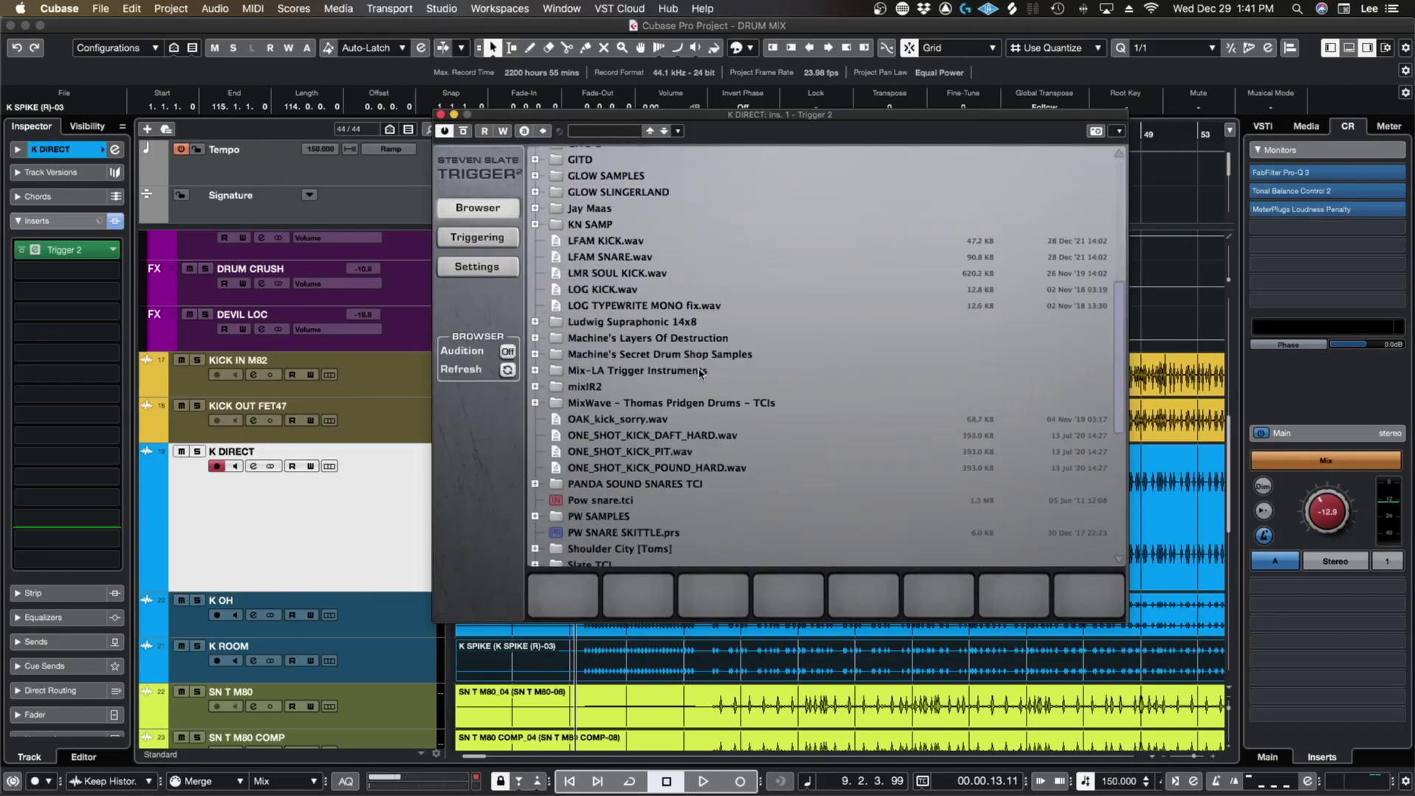
pyautogui.click(534, 477)
pyautogui.scroll(-2, 545, 479)
pyautogui.click(553, 478)
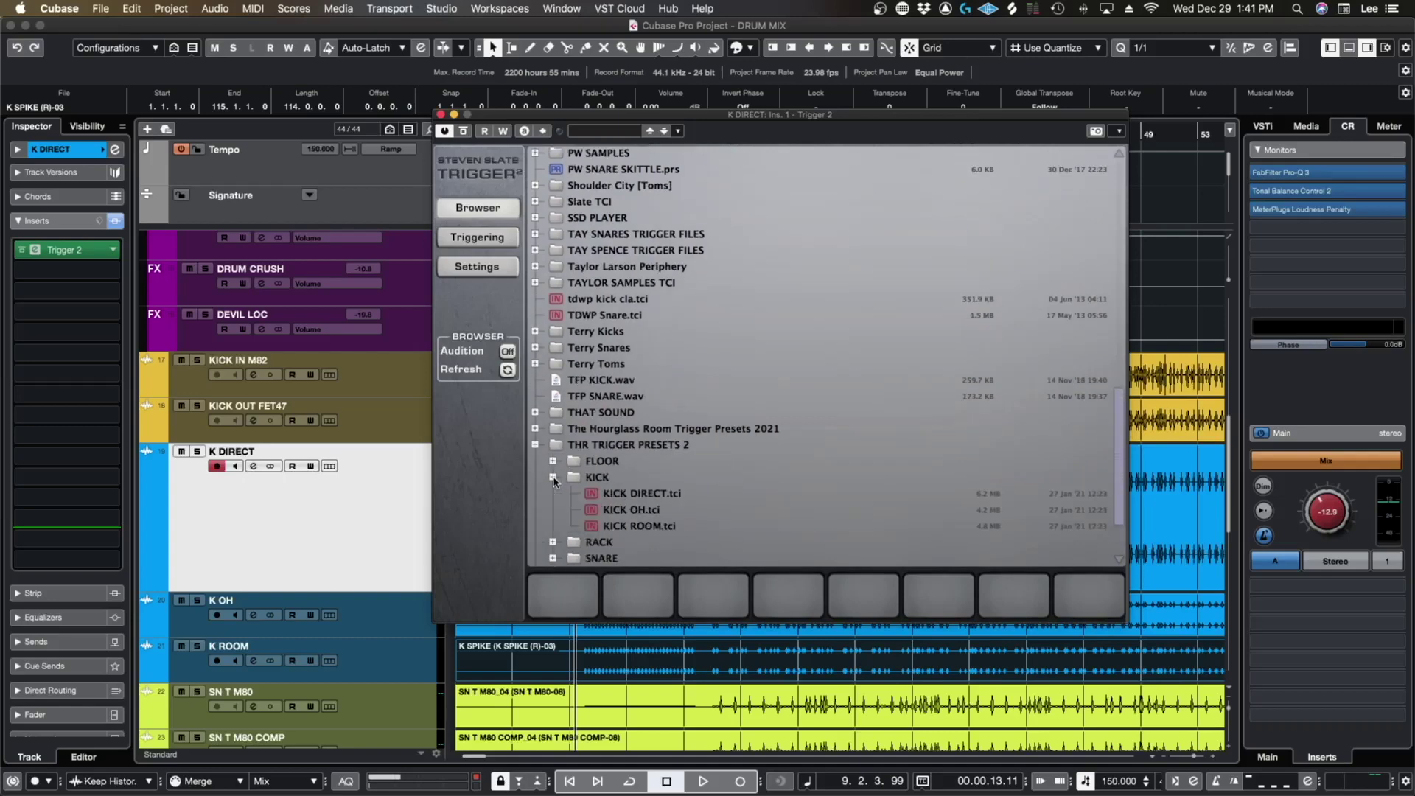
pyautogui.scroll(-3, 733, 475)
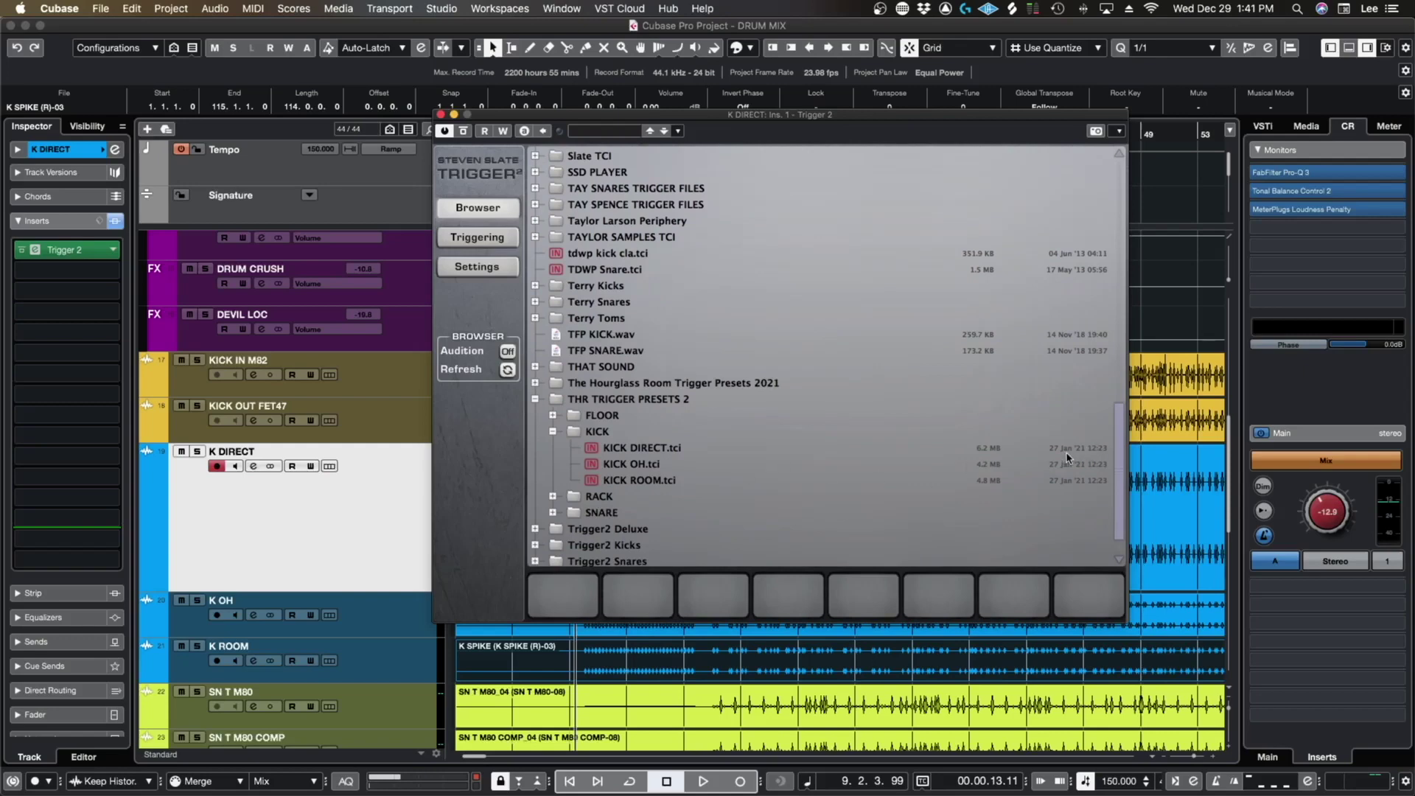
# Step: Turn on sample audition, load KICK DIRECT.tci into the first sample slot of K DIRECT's Trigger 2, and close the plug-in
pyautogui.click(508, 351)
pyautogui.click(684, 449)
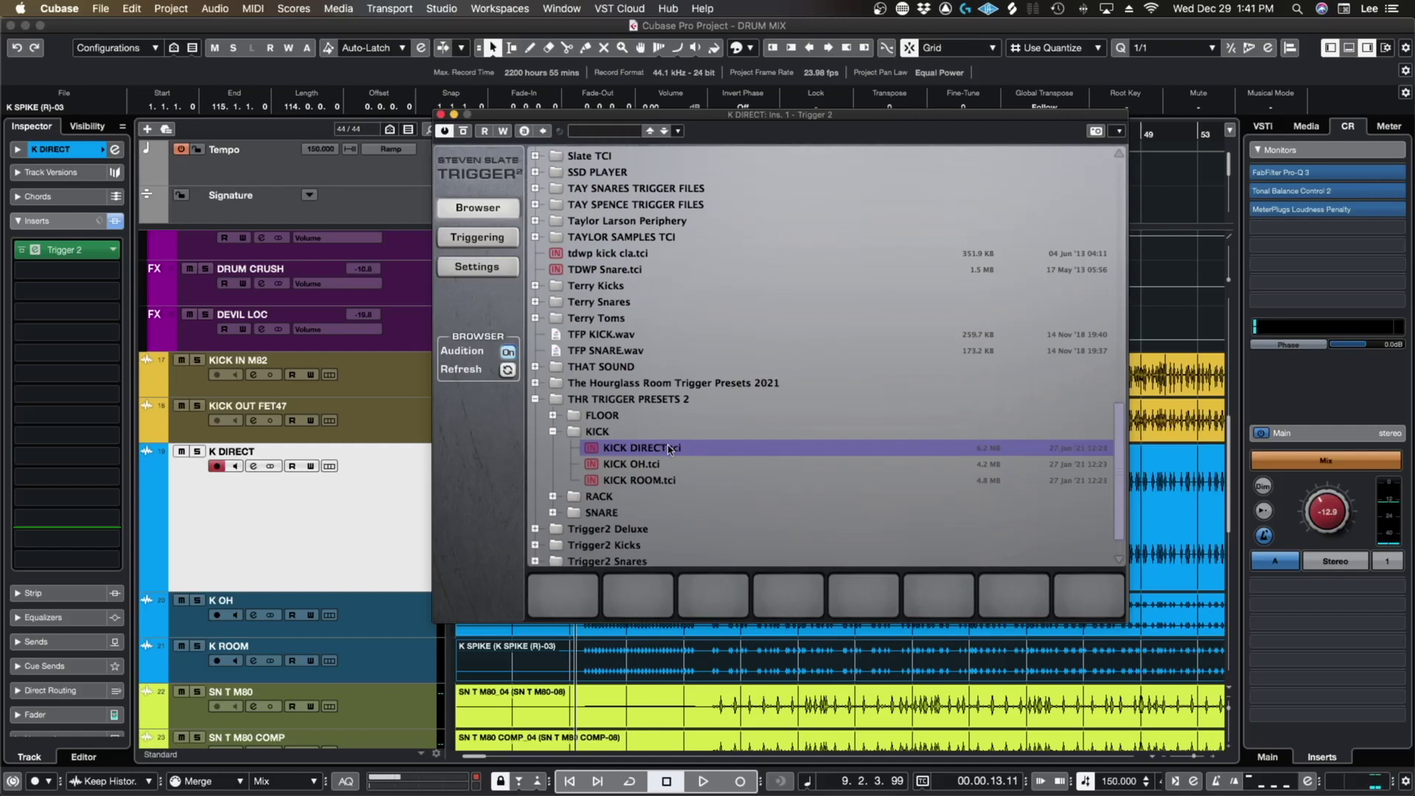
pyautogui.scroll(-1, 596, 528)
pyautogui.click(569, 583)
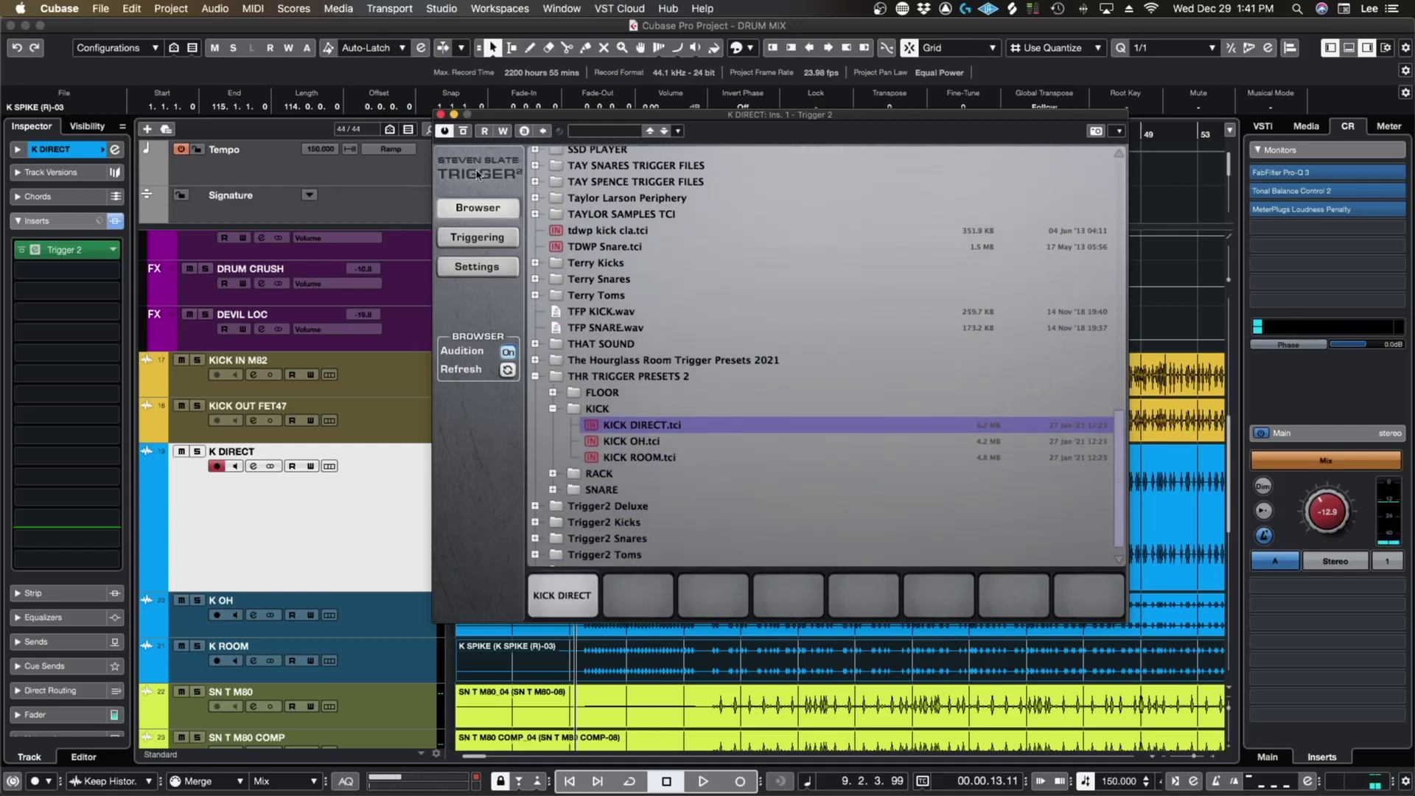
pyautogui.click(494, 234)
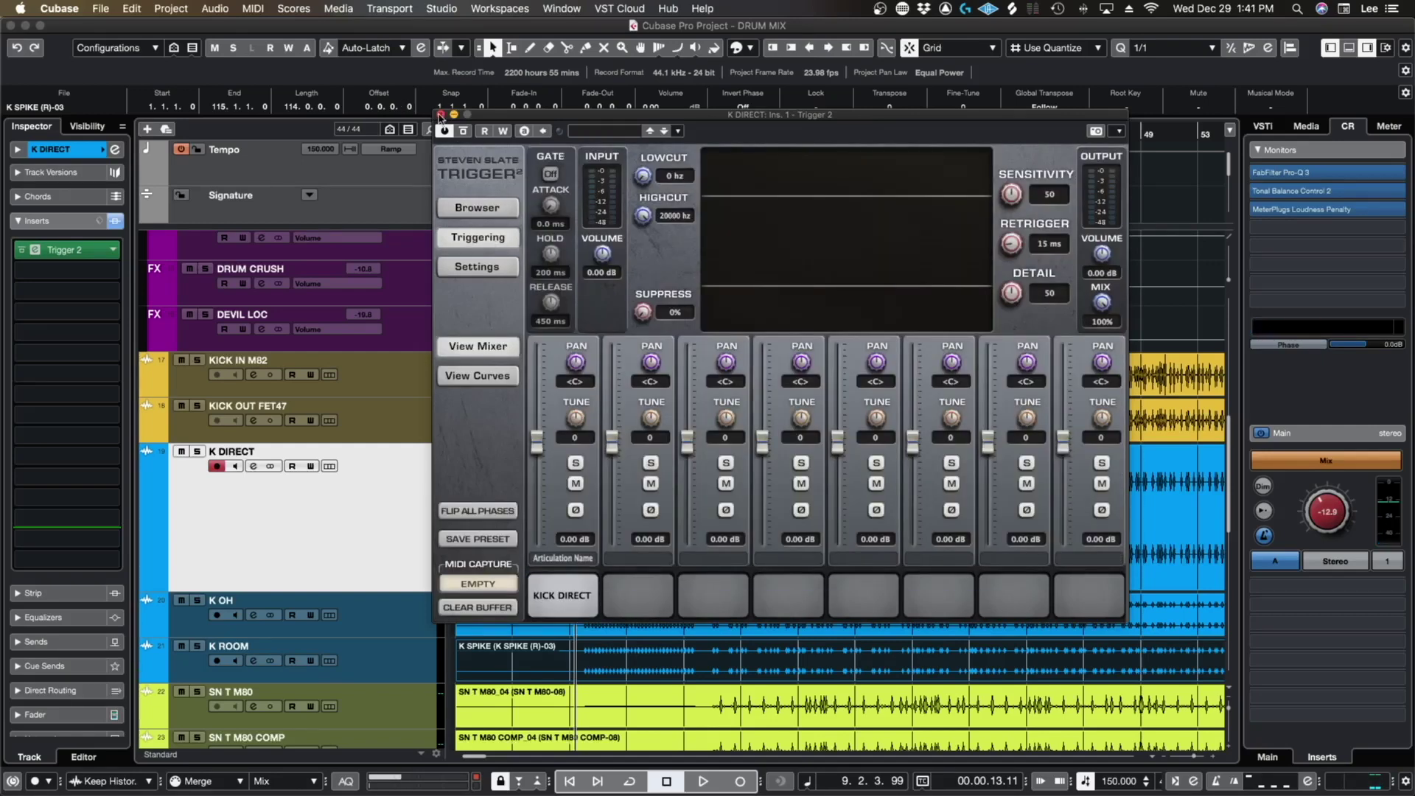
pyautogui.click(440, 114)
# Step: Insert the Trigger 2 plug-in in the first insert slot of the K OH track
pyautogui.click(404, 631)
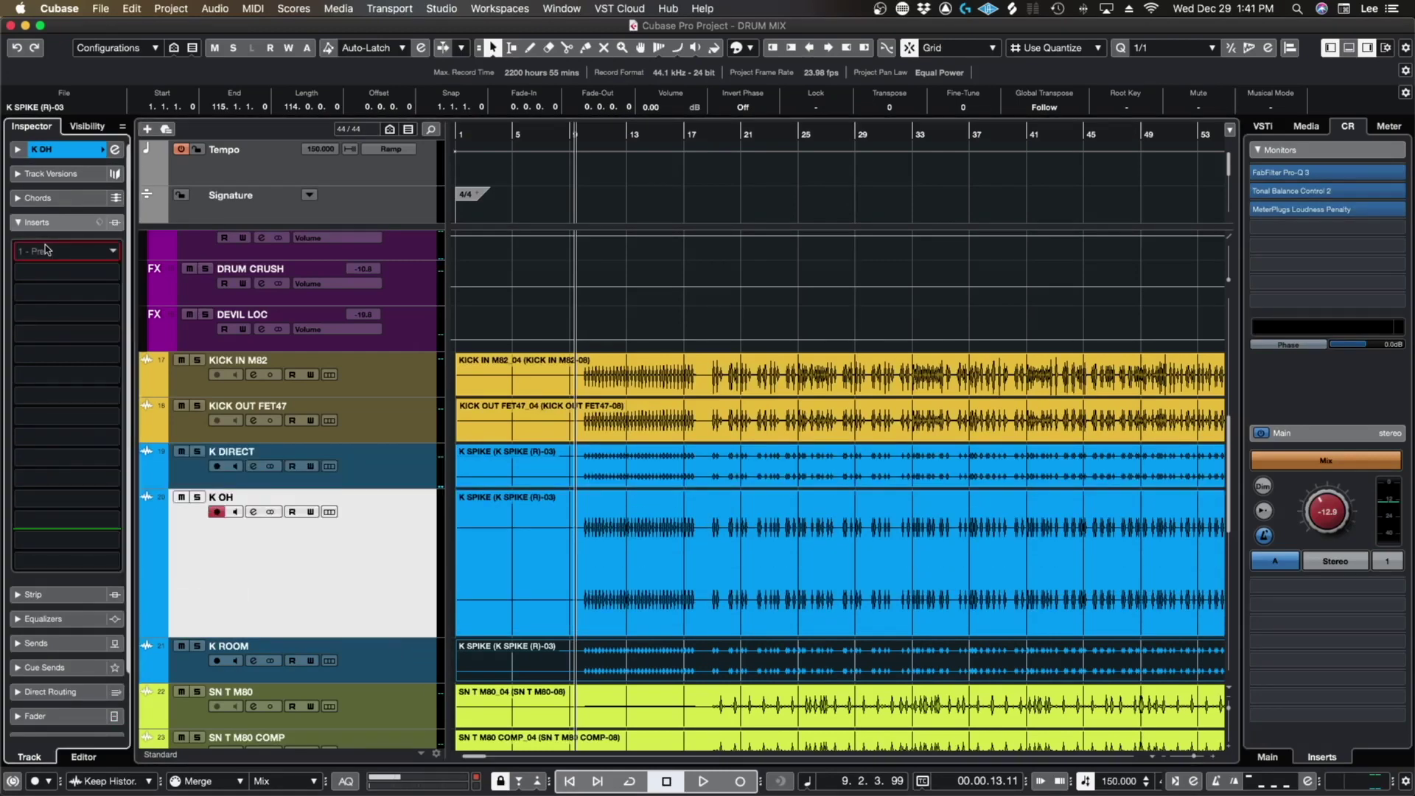
pyautogui.click(66, 250)
pyautogui.write('tr')
pyautogui.press('Escape')
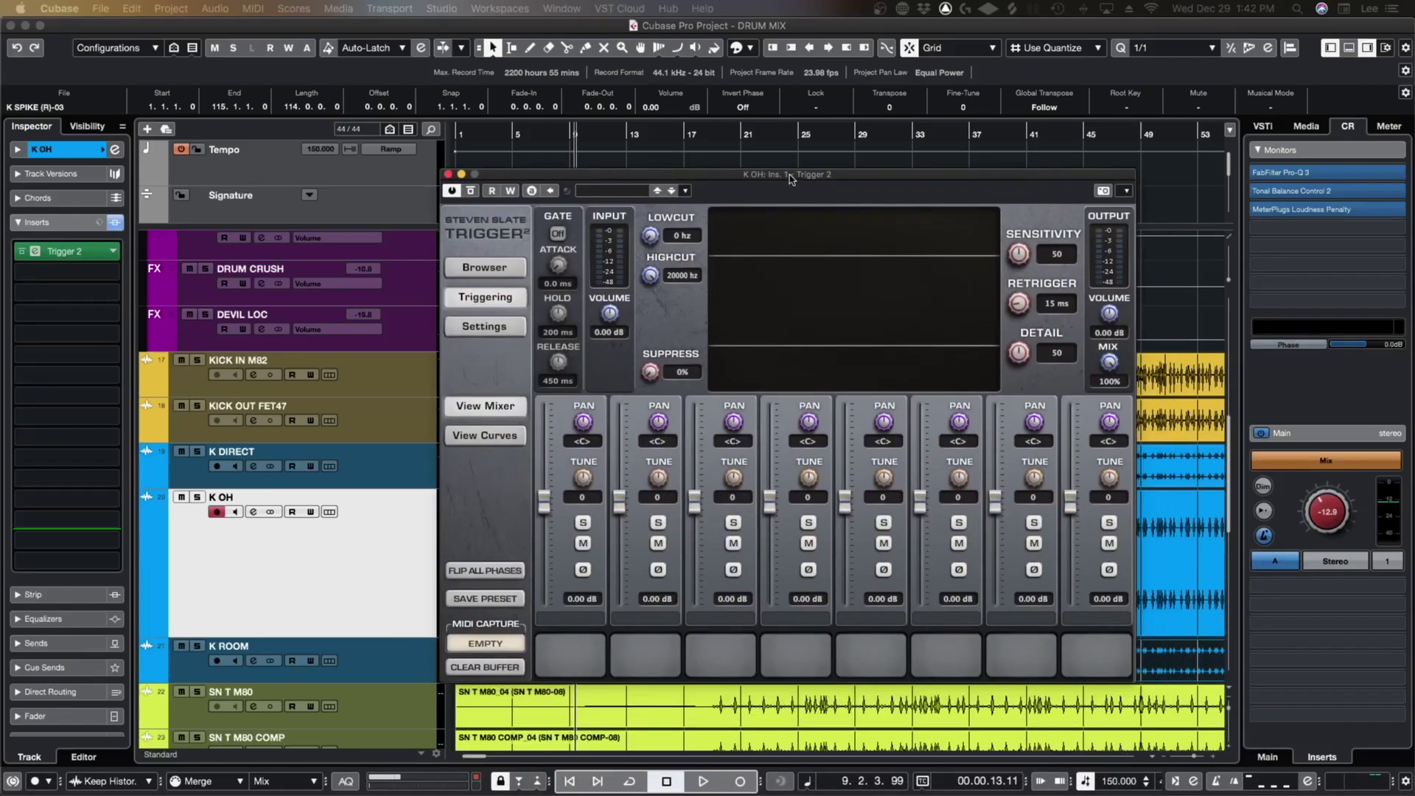
# Step: Load KICK OH.tci from THR TRIGGER PRESETS 2 > KICK into K OH's Trigger 2 and close the plug-in
pyautogui.click(498, 266)
pyautogui.scroll(-15, 614, 522)
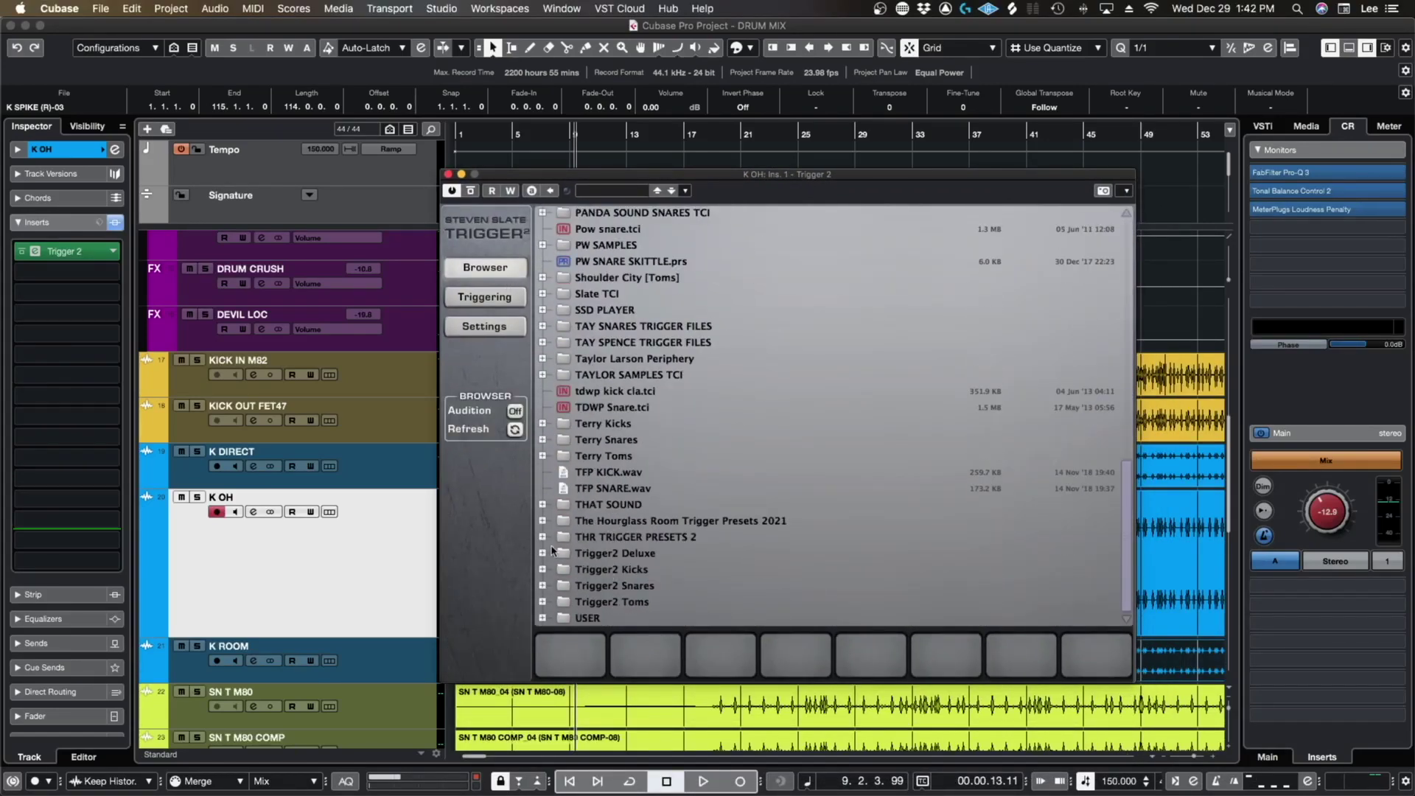
pyautogui.click(542, 537)
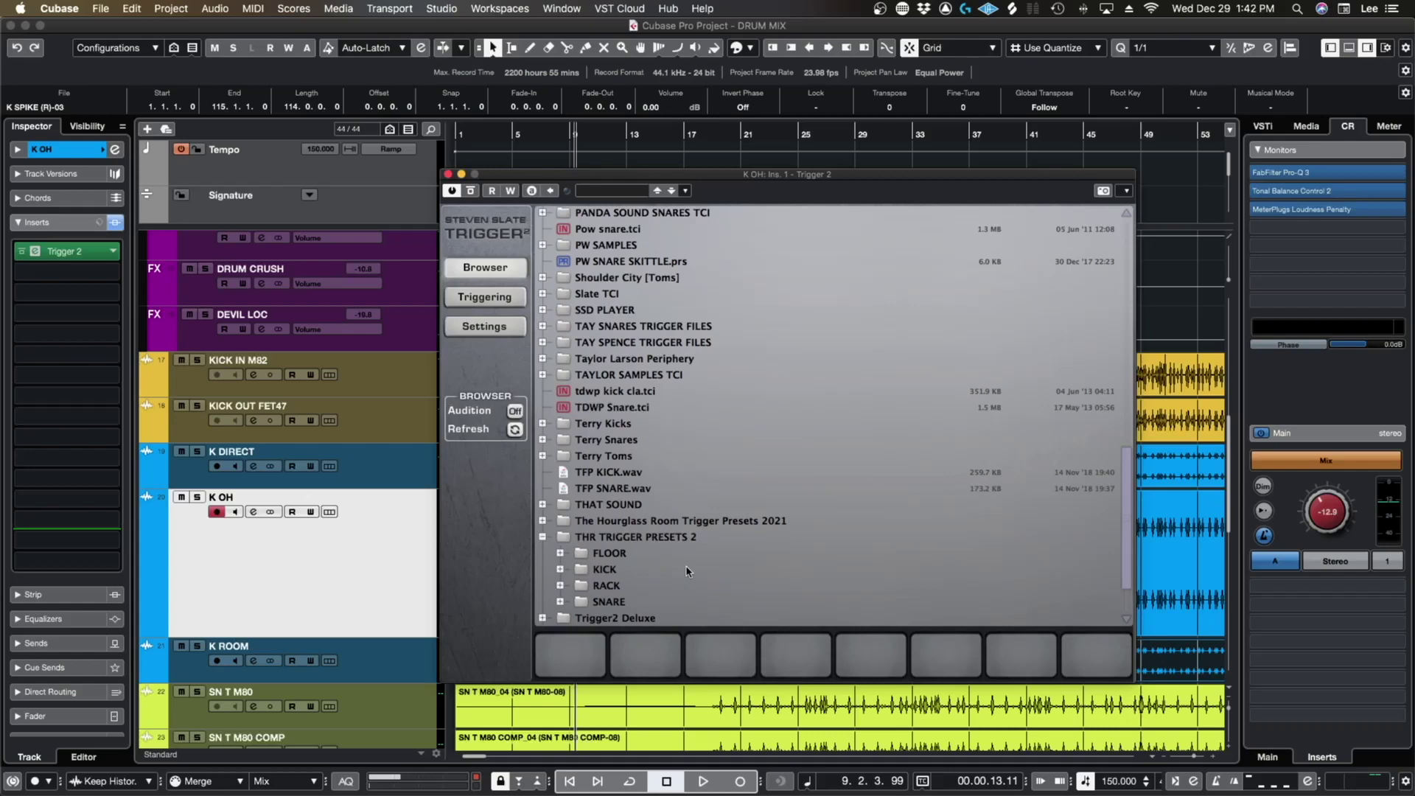
pyautogui.click(560, 563)
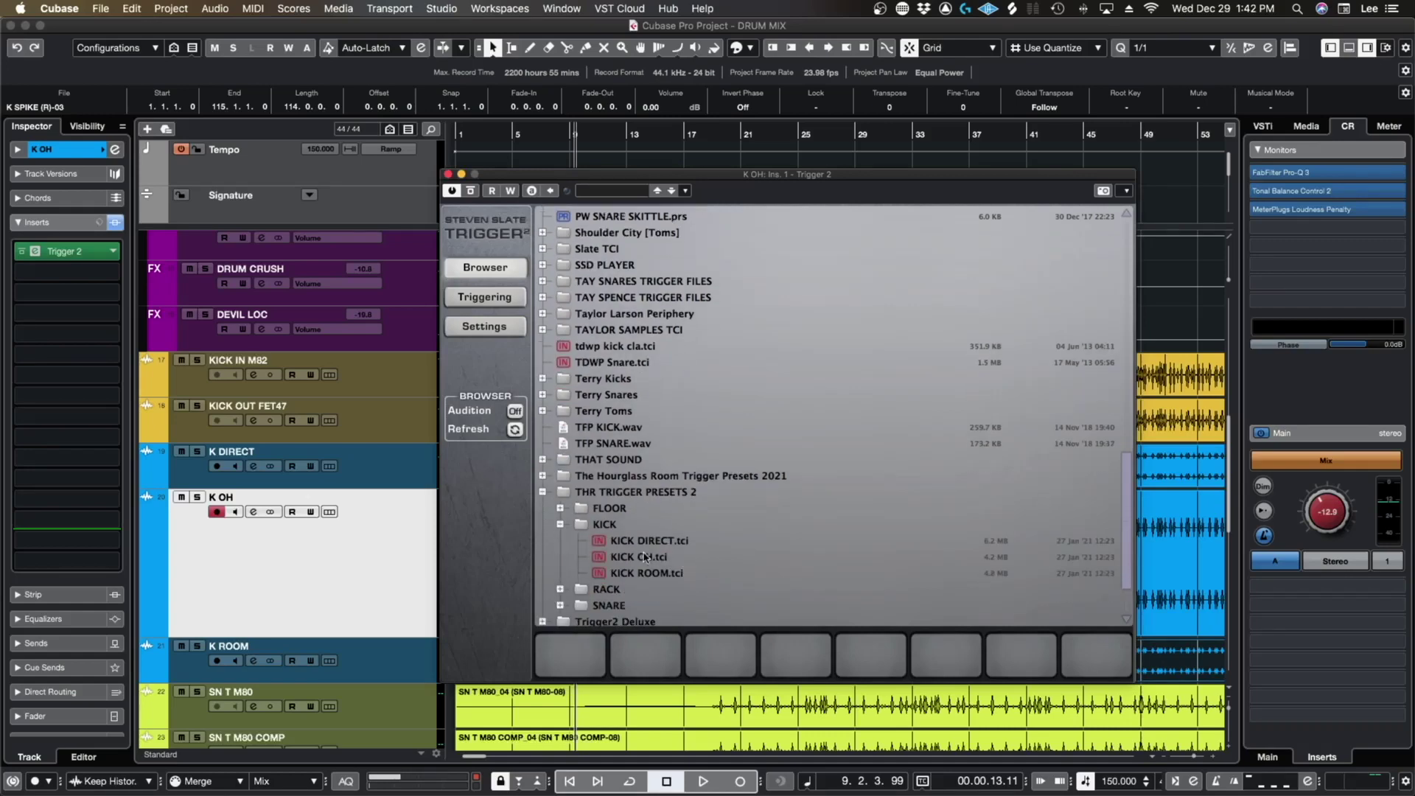
pyautogui.doubleClick(645, 557)
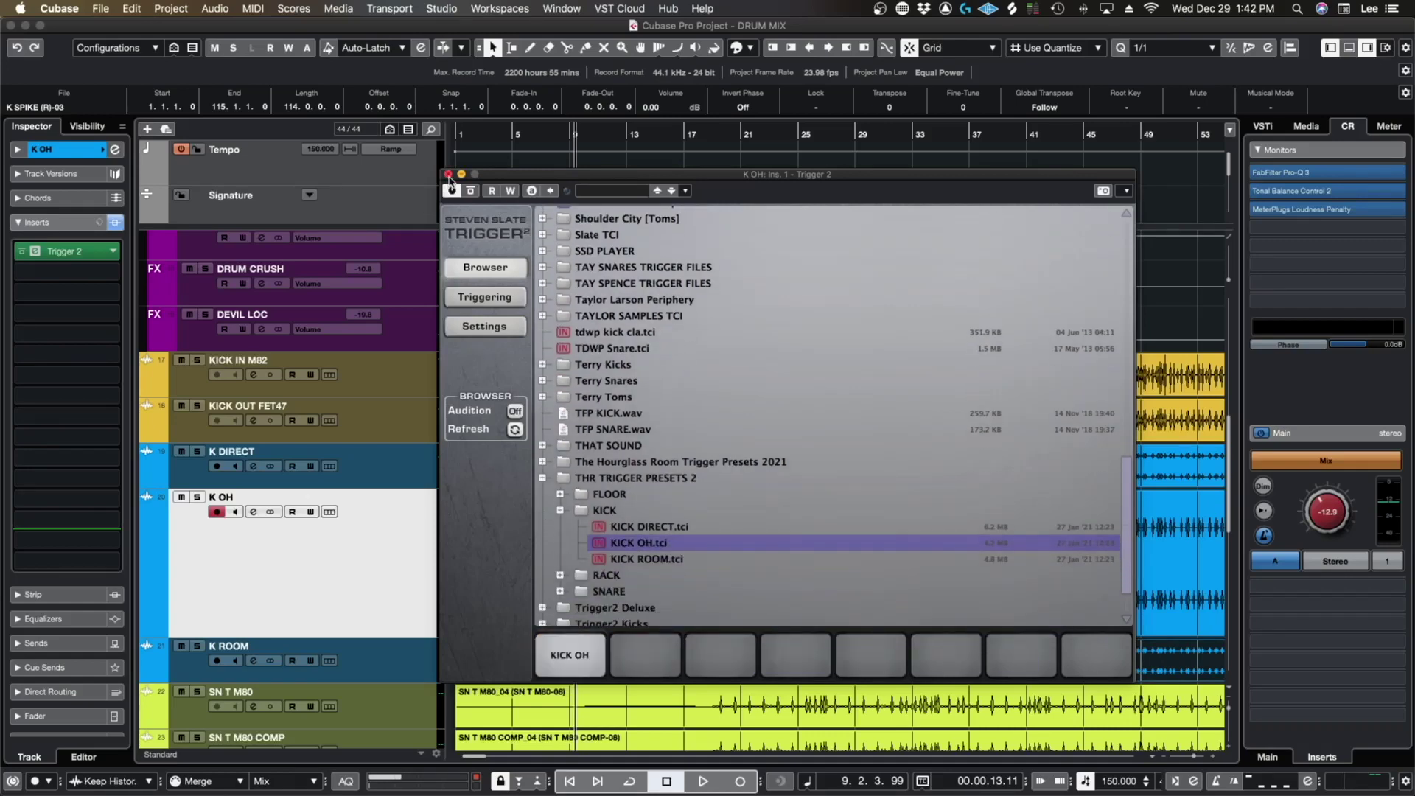
pyautogui.click(447, 174)
# Step: Insert the Trigger 2 plug-in in the first insert slot of the K ROOM track
pyautogui.click(417, 667)
pyautogui.click(62, 255)
pyautogui.write('trig')
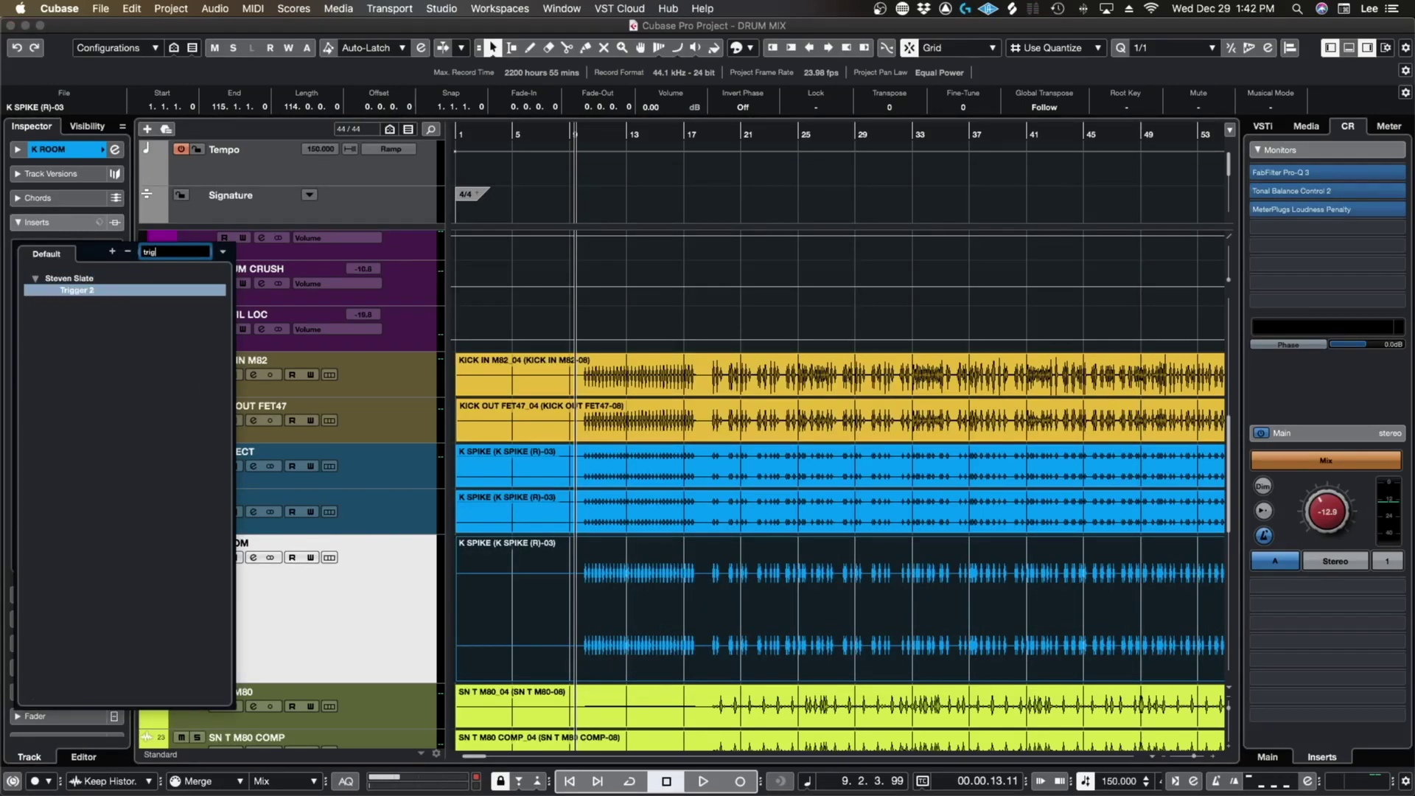
pyautogui.press('Return')
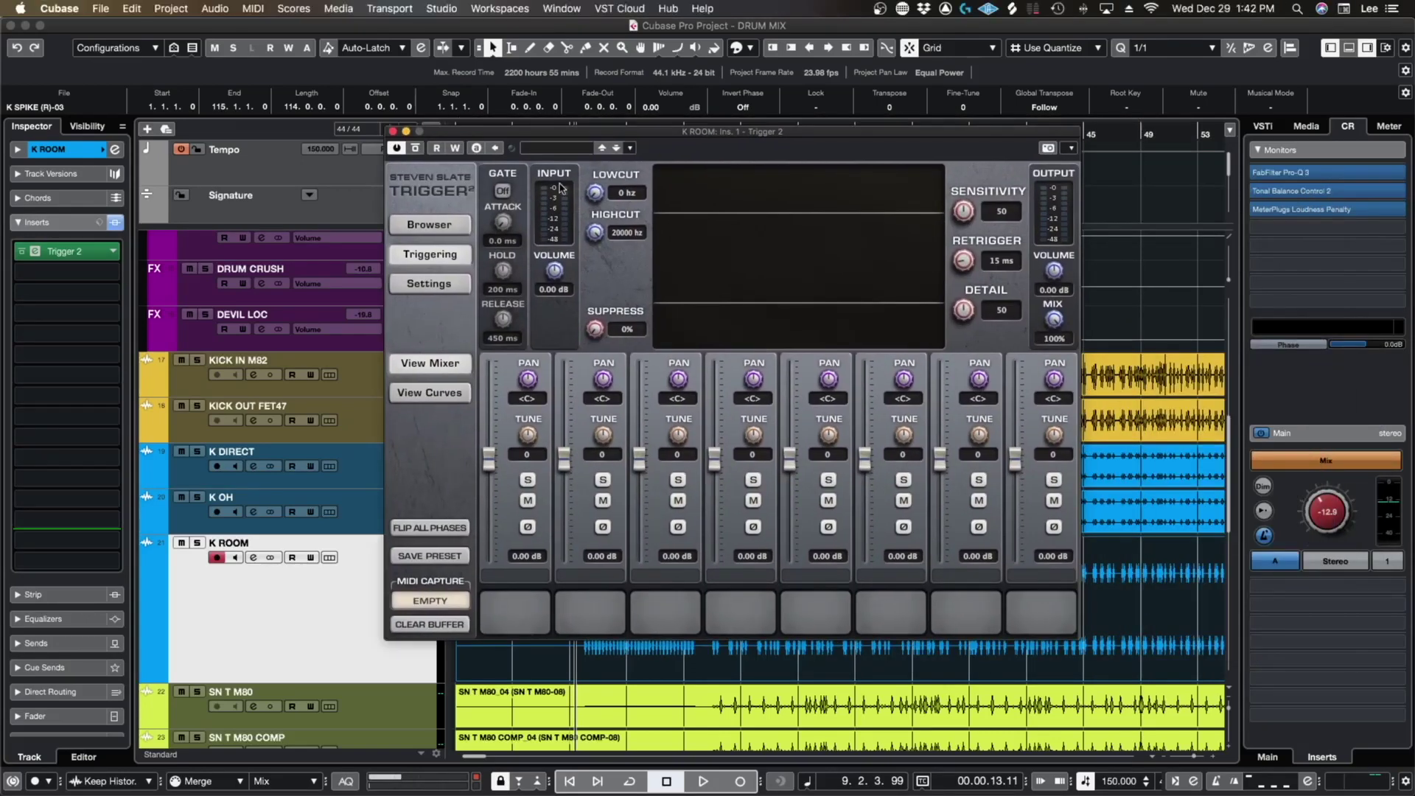
# Step: Load KICK ROOM.tci from THR TRIGGER PRESETS 2 > KICK into K ROOM's Trigger 2 and close the plug-in
pyautogui.click(430, 225)
pyautogui.scroll(-15, 495, 516)
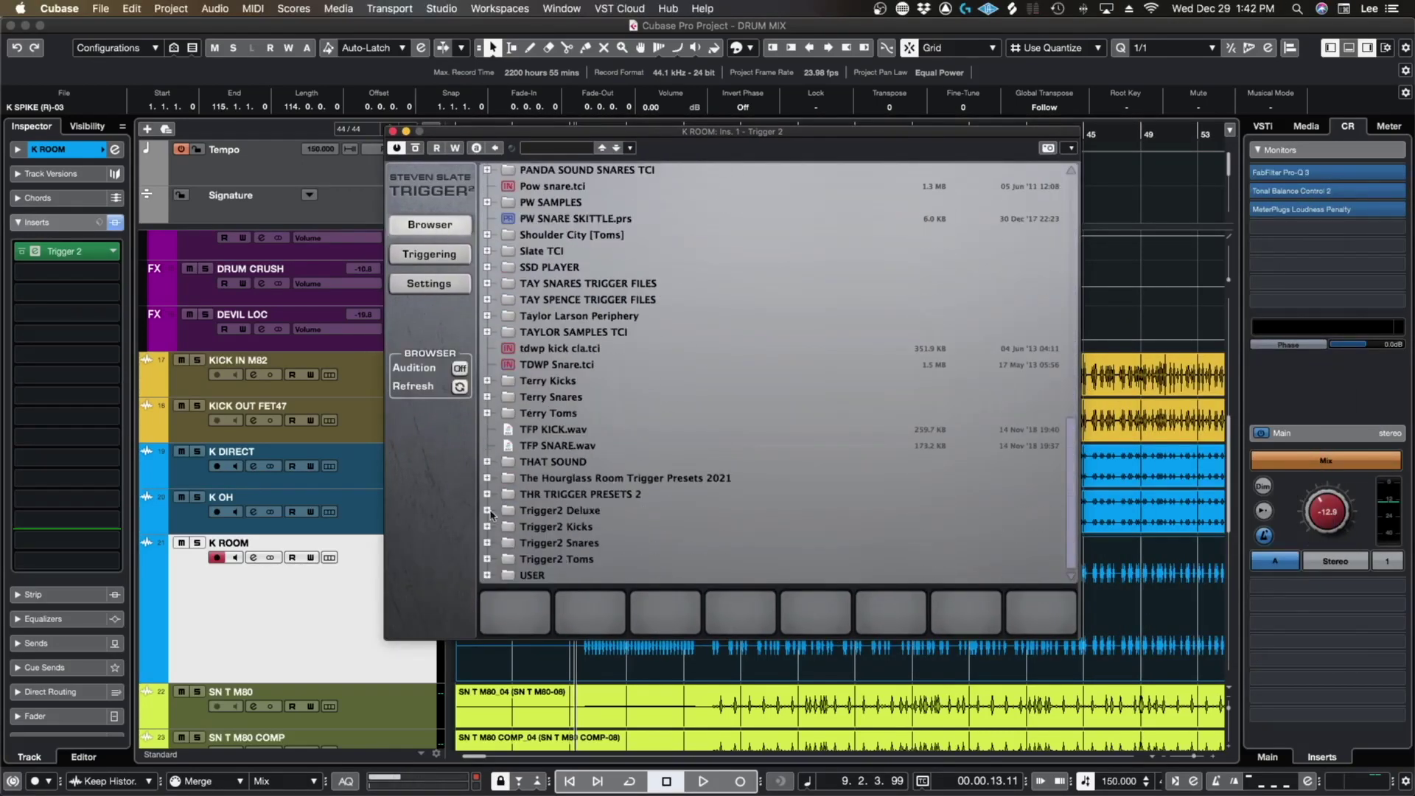
pyautogui.click(486, 495)
pyautogui.scroll(-1, 568, 518)
pyautogui.click(505, 501)
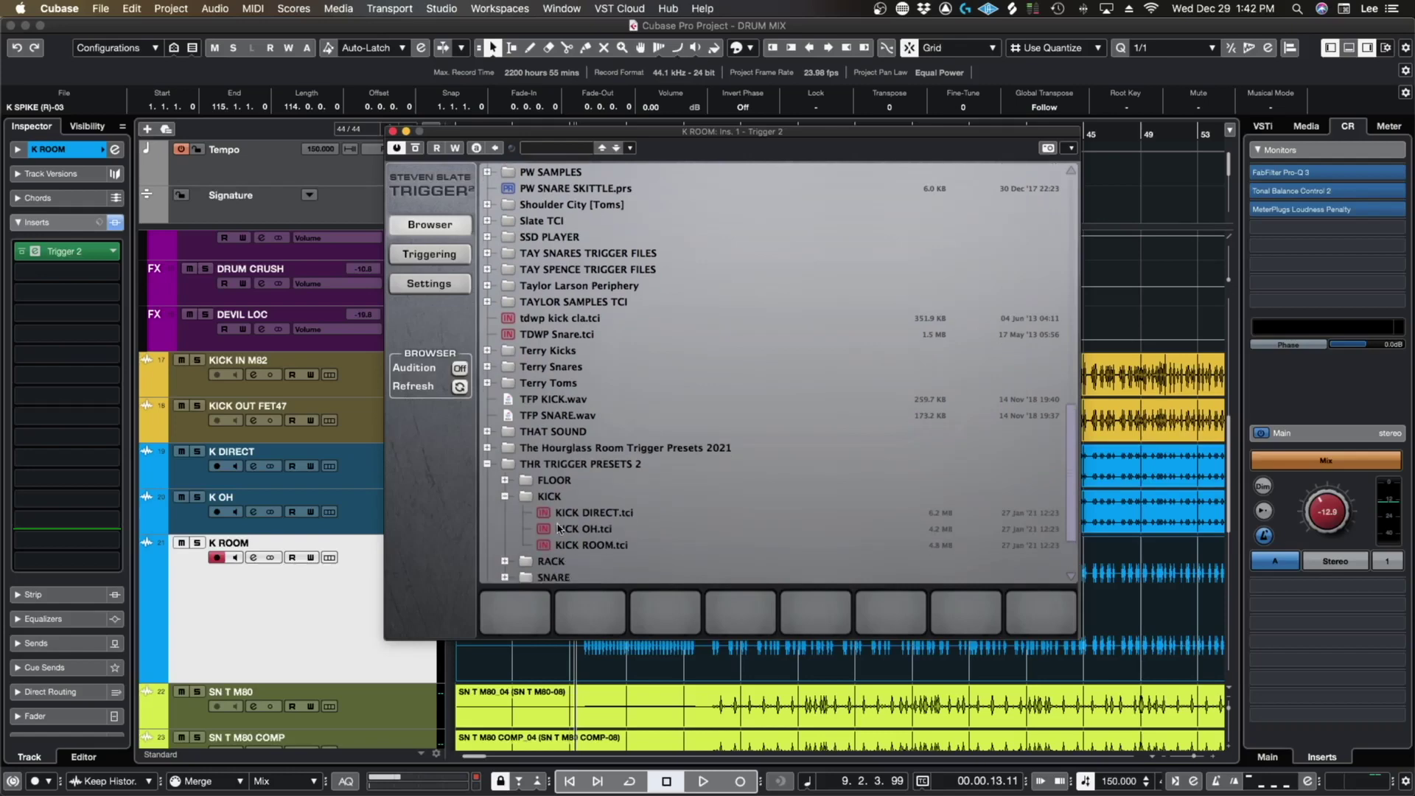
pyautogui.doubleClick(589, 541)
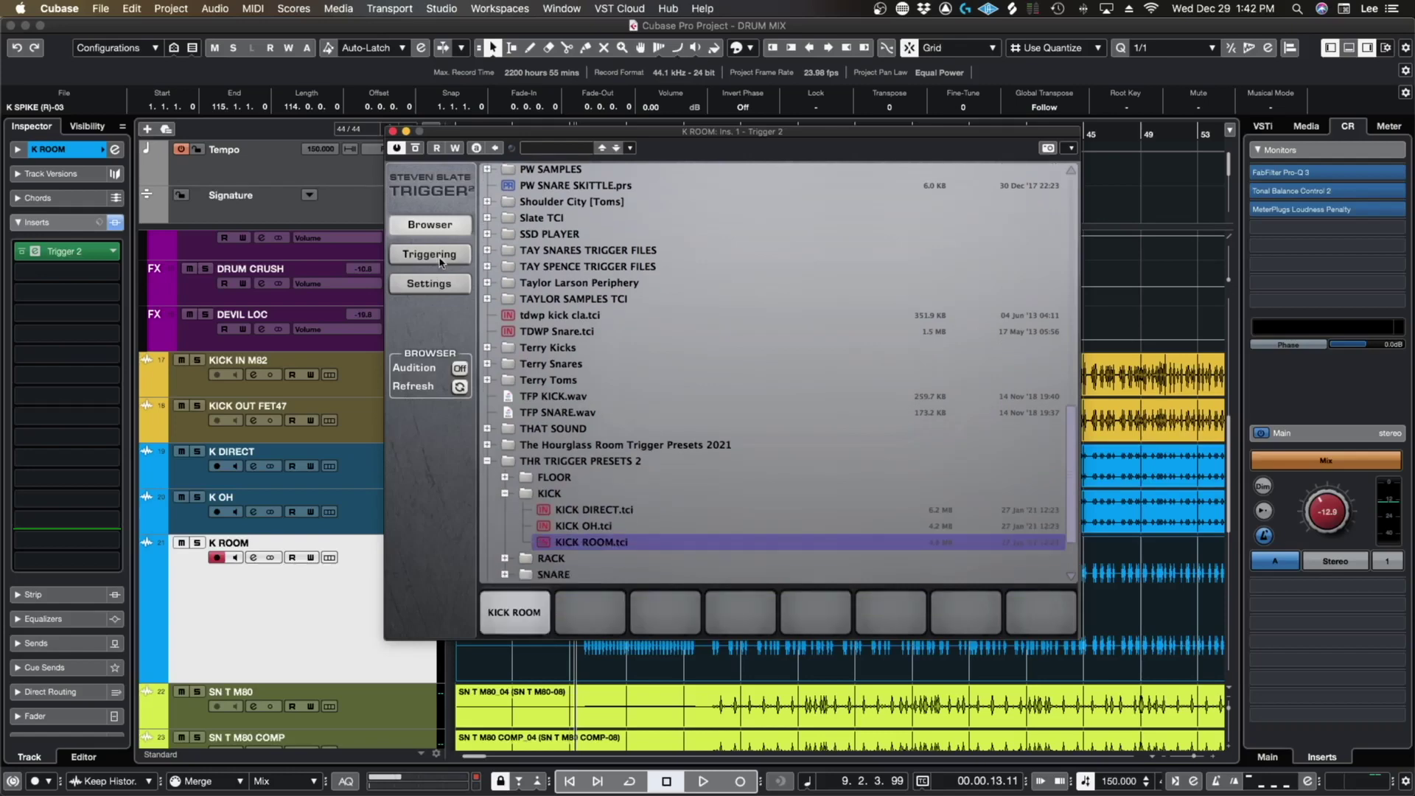
pyautogui.click(435, 258)
pyautogui.click(393, 132)
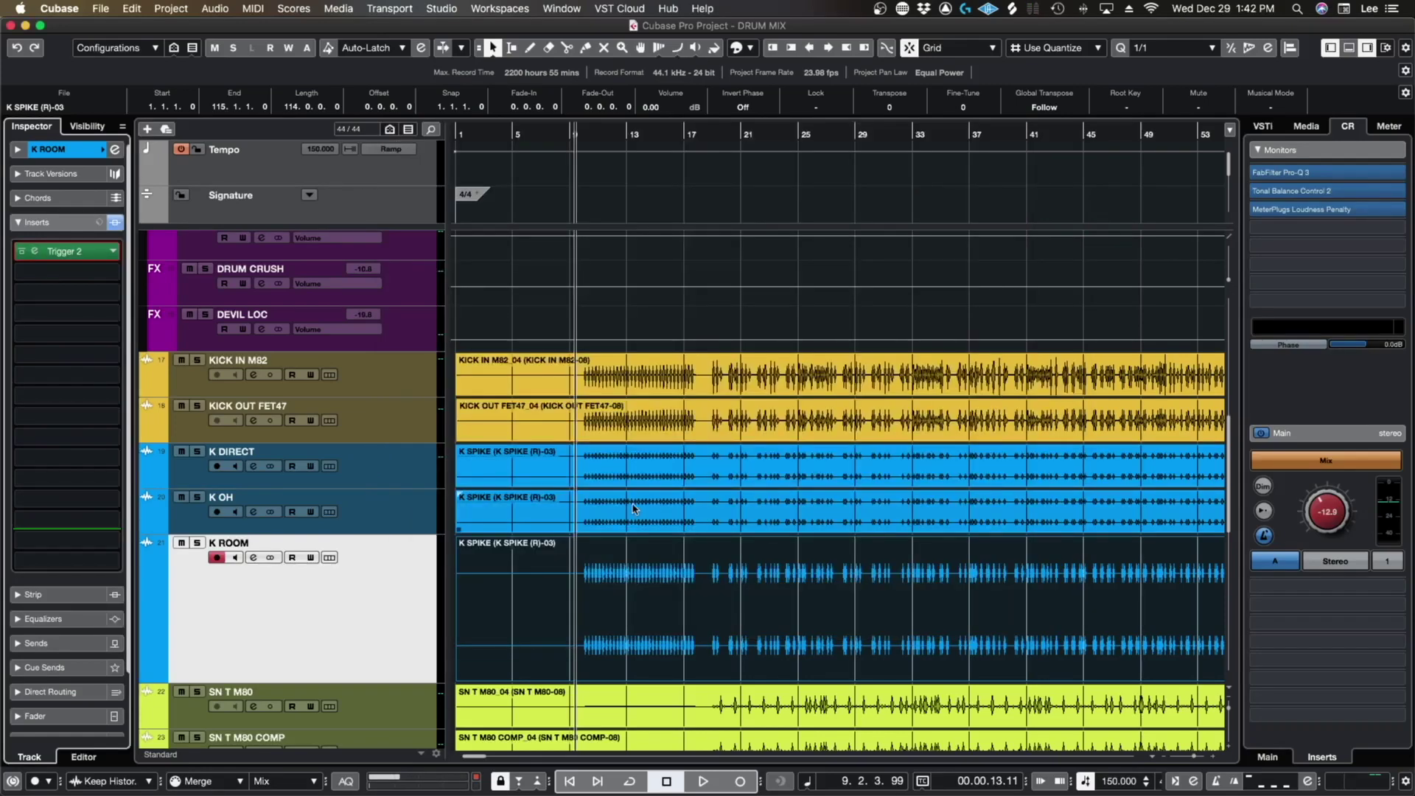
# Step: Solo the KICK IN and KICK OUT channels in the mixer and play the song from about bar 9
pyautogui.press('F3')
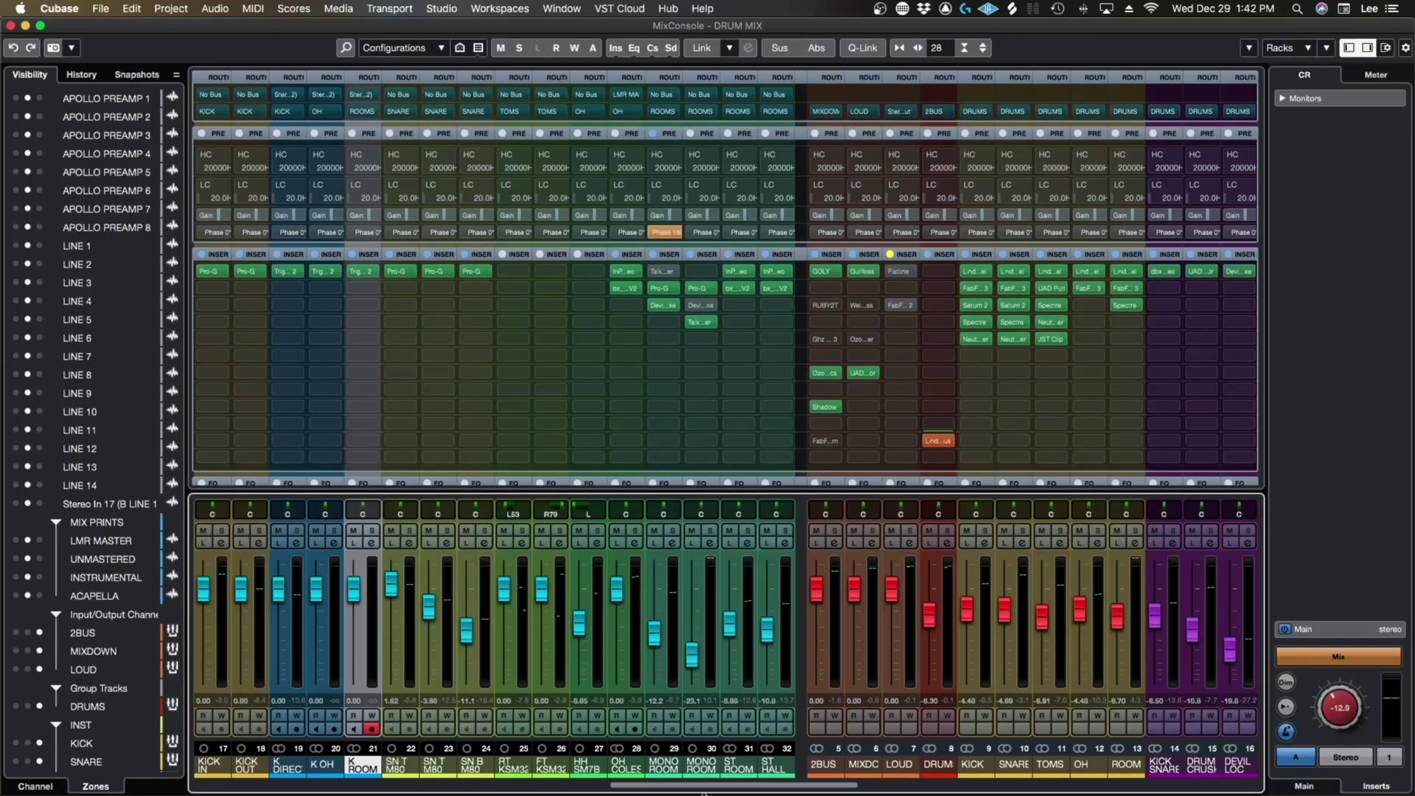
pyautogui.moveTo(688, 790); pyautogui.dragTo(610, 788)
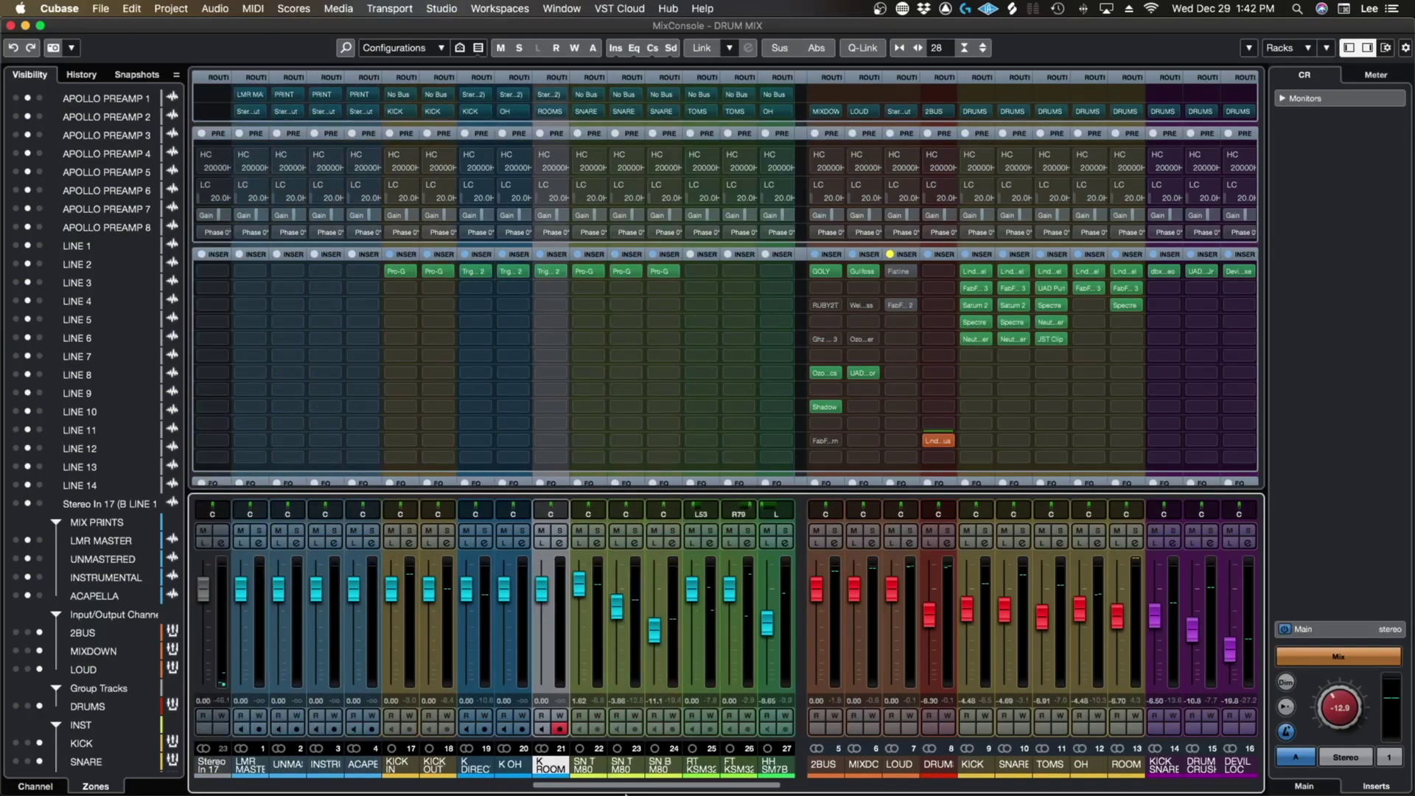
pyautogui.click(409, 530)
pyautogui.click(444, 531)
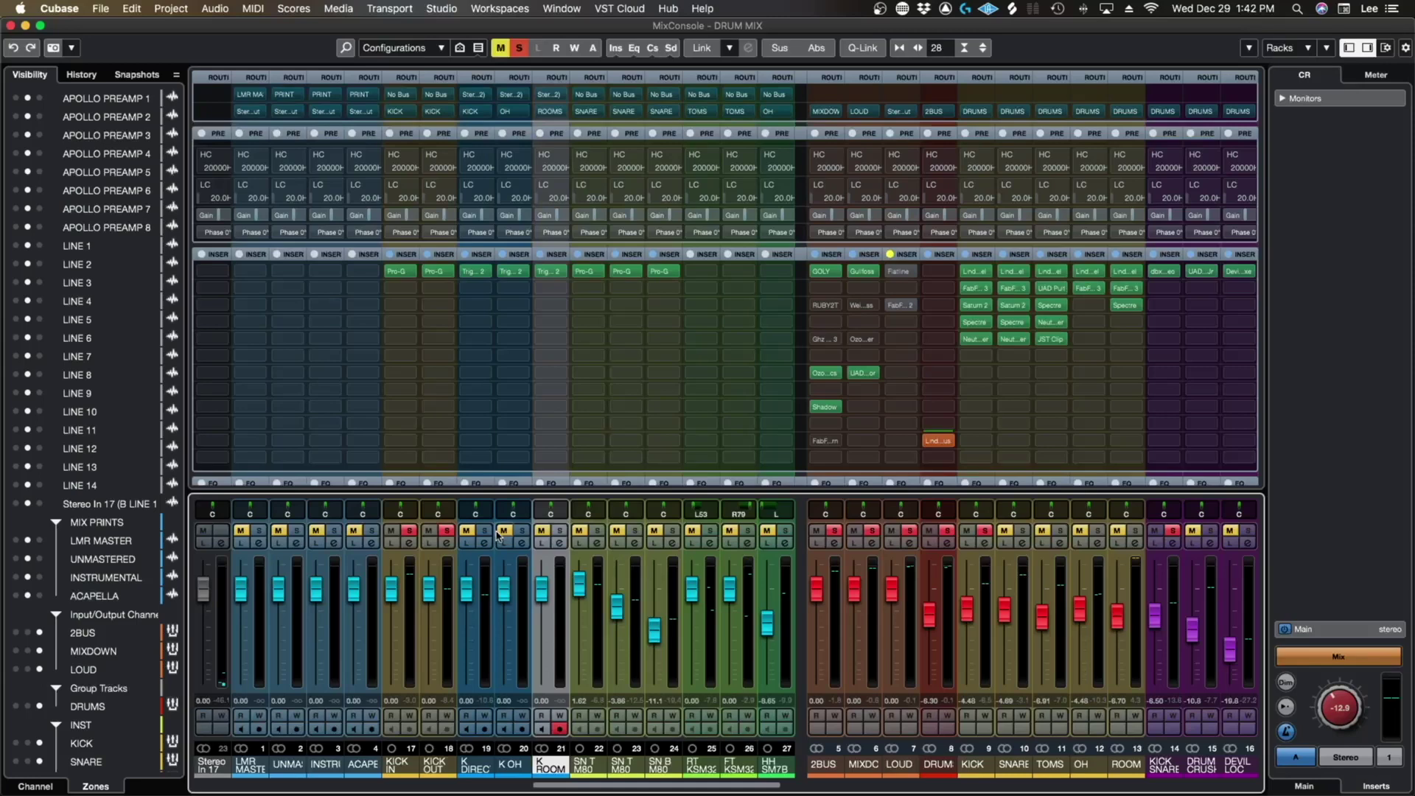
pyautogui.press('F3')
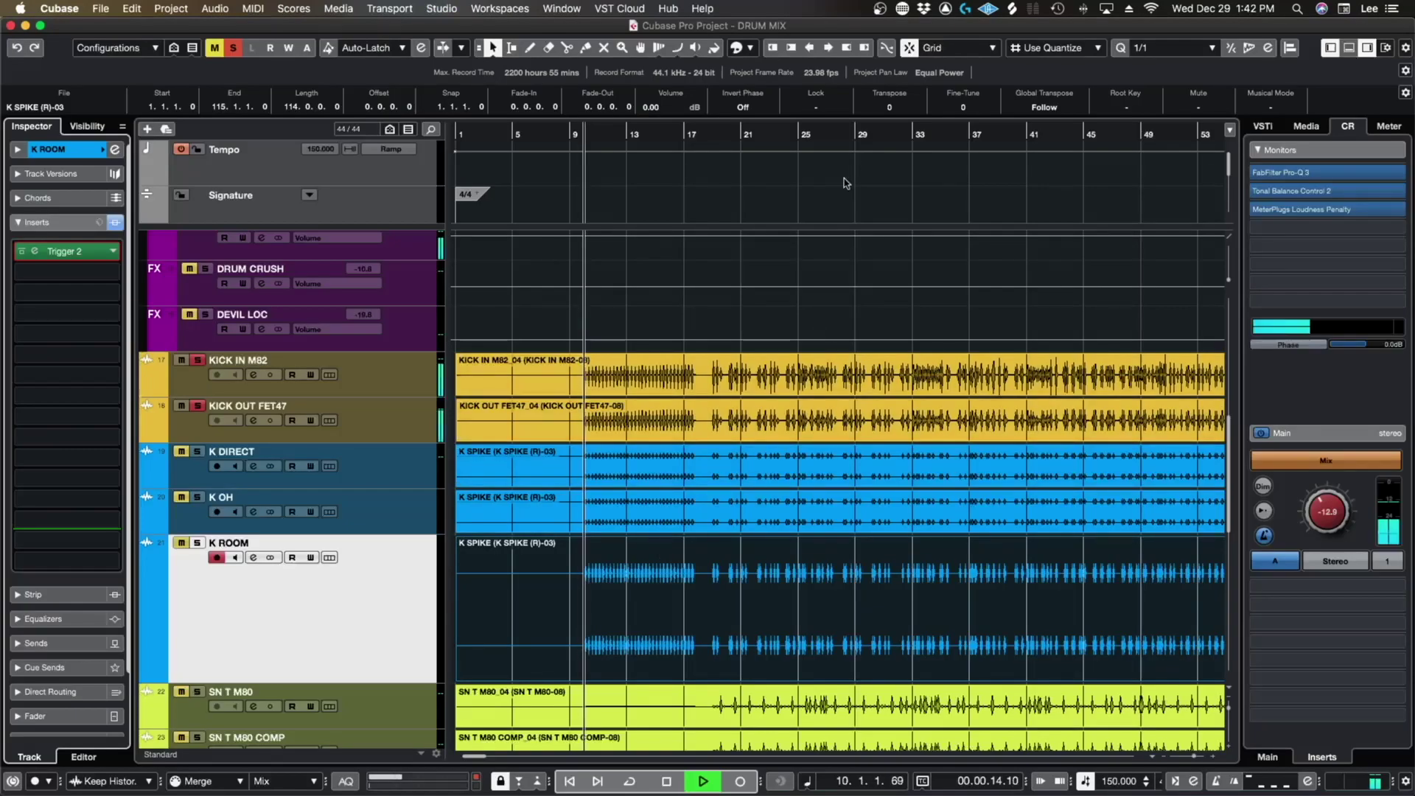
# Step: Lower the K DIRECT channel fader to about -1.9 dB and solo the channel alongside the kick mics
pyautogui.press('F3')
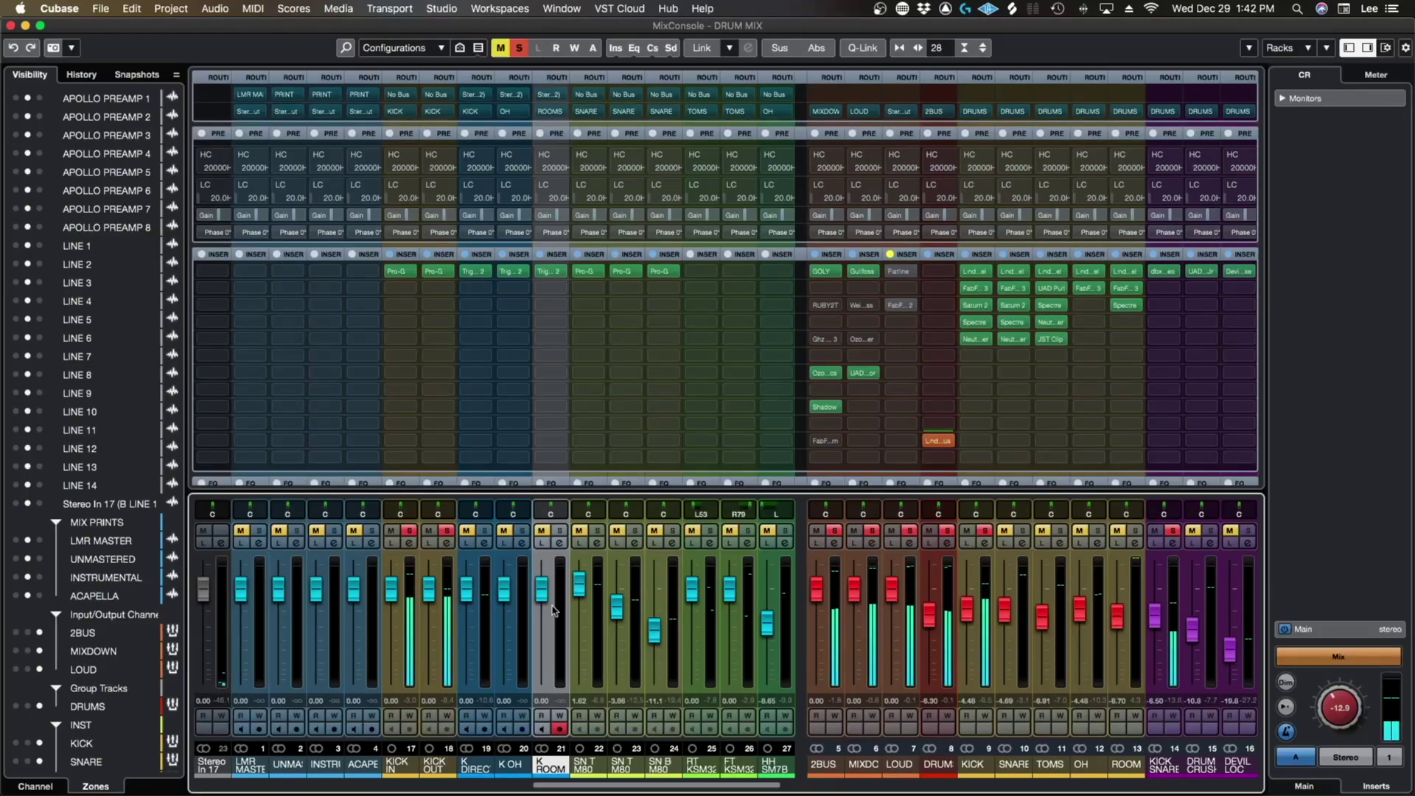
pyautogui.moveTo(466, 591)
pyautogui.mouseDown()
pyautogui.moveTo(466, 686)
pyautogui.moveTo(466, 605)
pyautogui.mouseUp()
pyautogui.click(483, 531)
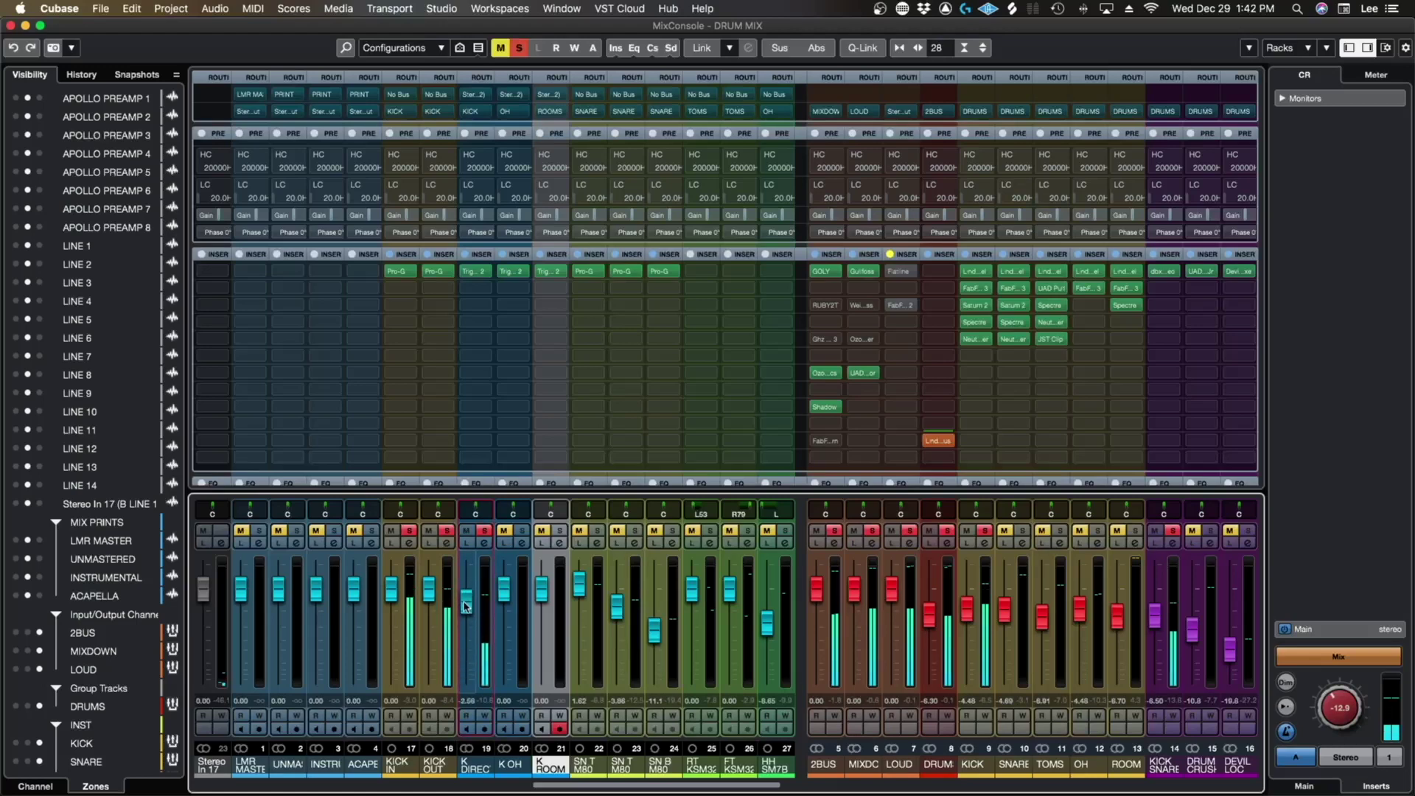
# Step: Raise the input volume of K DIRECT's Trigger 2 to 6.98 dB and set the channel fader to about 0.44 dB
pyautogui.click(475, 271)
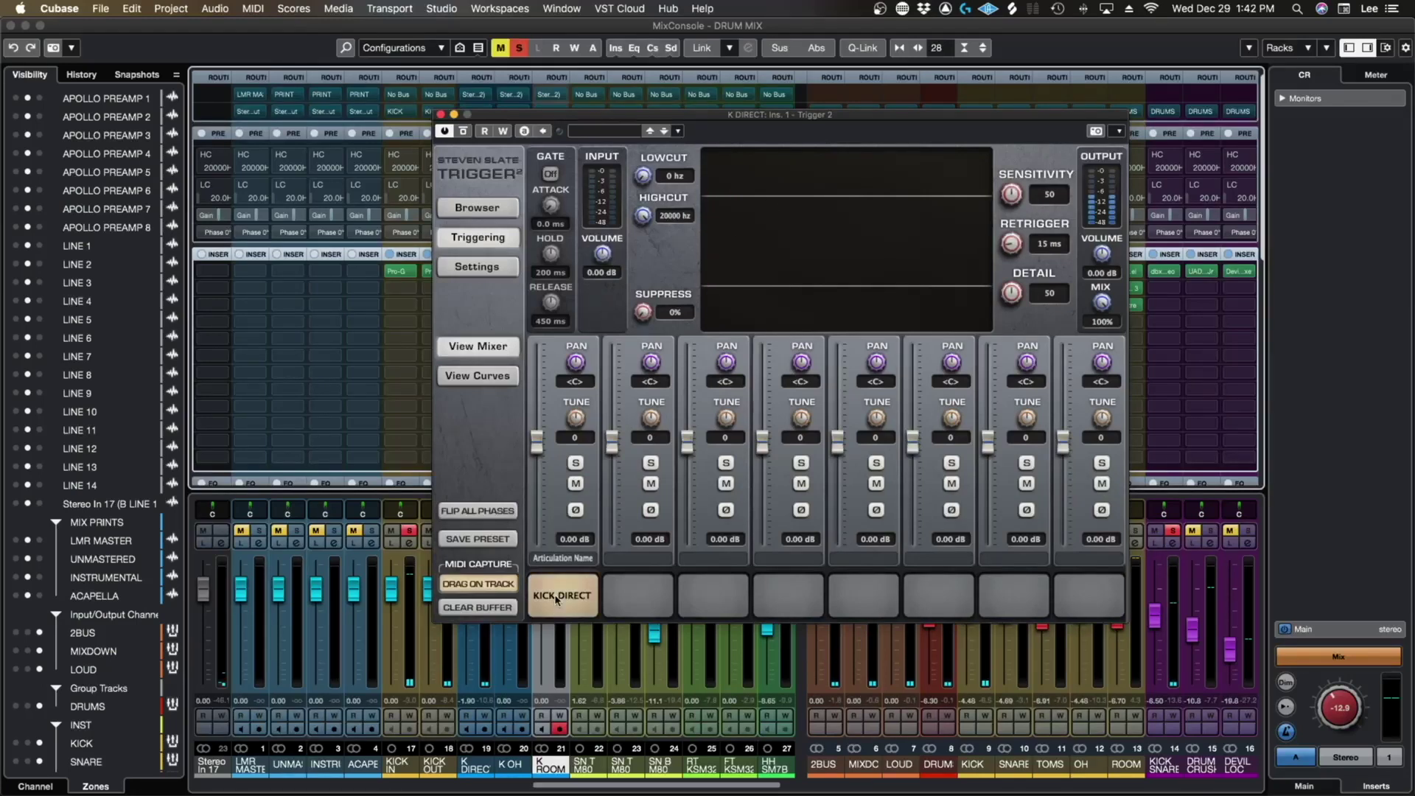
pyautogui.moveTo(602, 253)
pyautogui.mouseDown()
pyautogui.moveTo(619, 222)
pyautogui.moveTo(600, 267)
pyautogui.mouseUp()
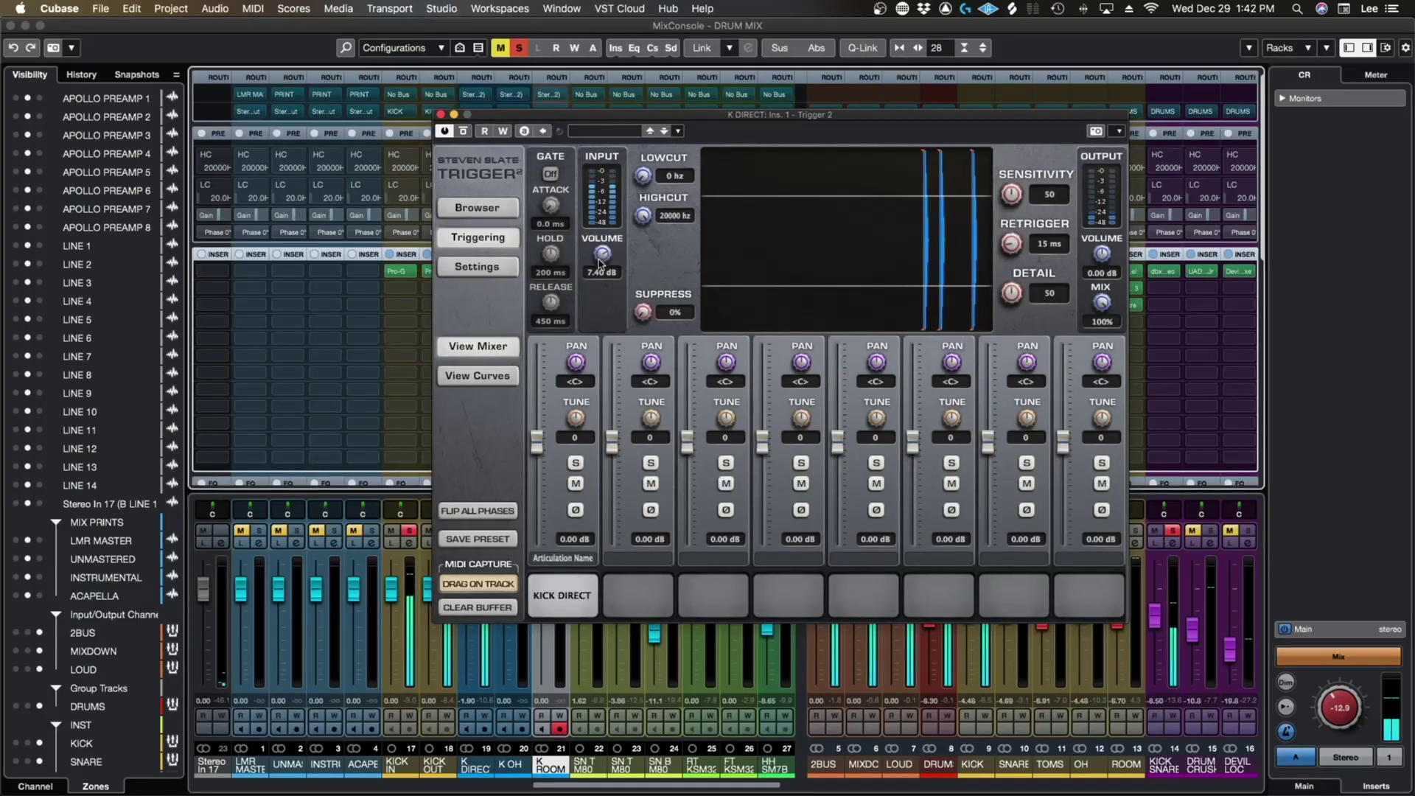
pyautogui.click(439, 115)
pyautogui.moveTo(466, 600); pyautogui.dragTo(464, 590)
# Step: Compare normal and inverted phase on the KICK DIRECT sample against the kick mics and leave its phase inverted
pyautogui.click(475, 271)
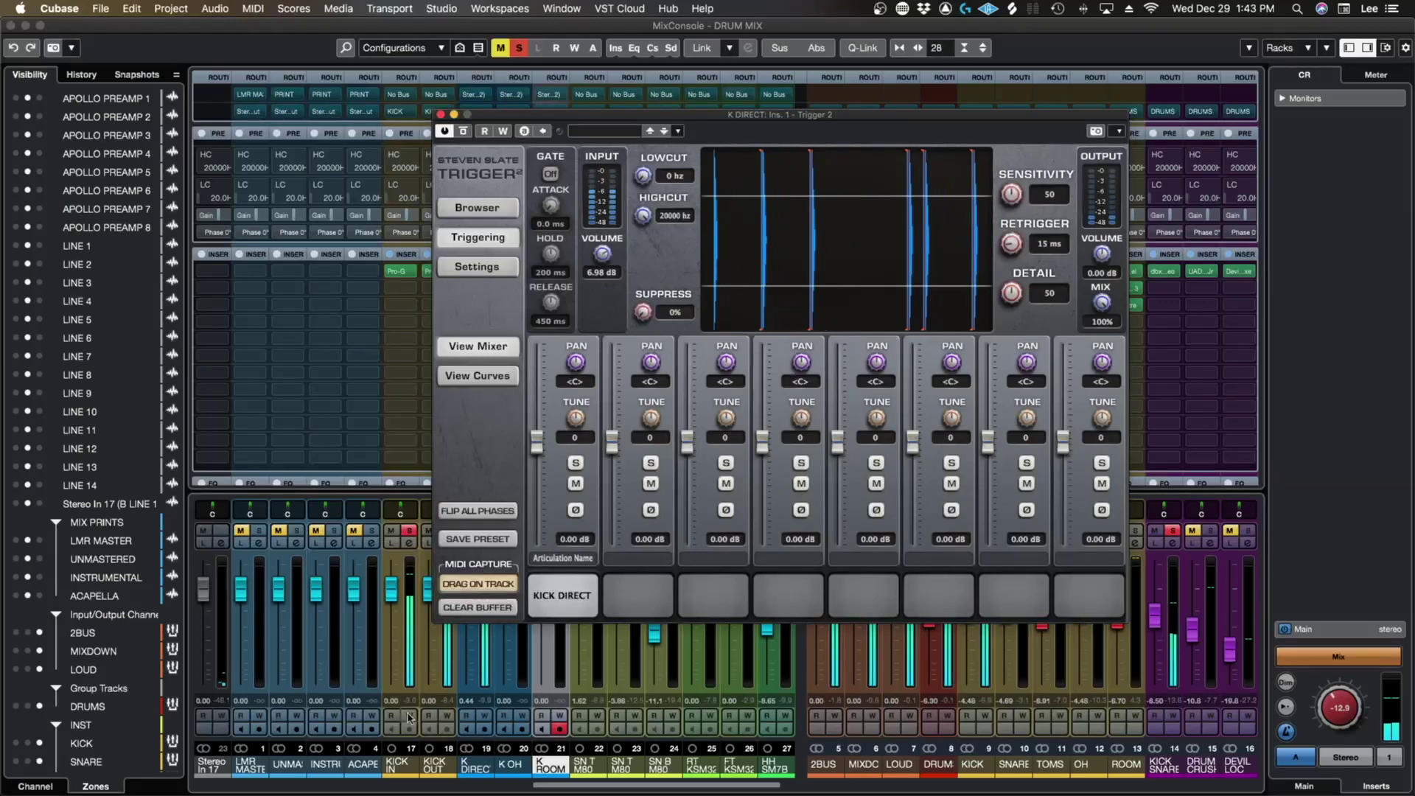
pyautogui.click(576, 511)
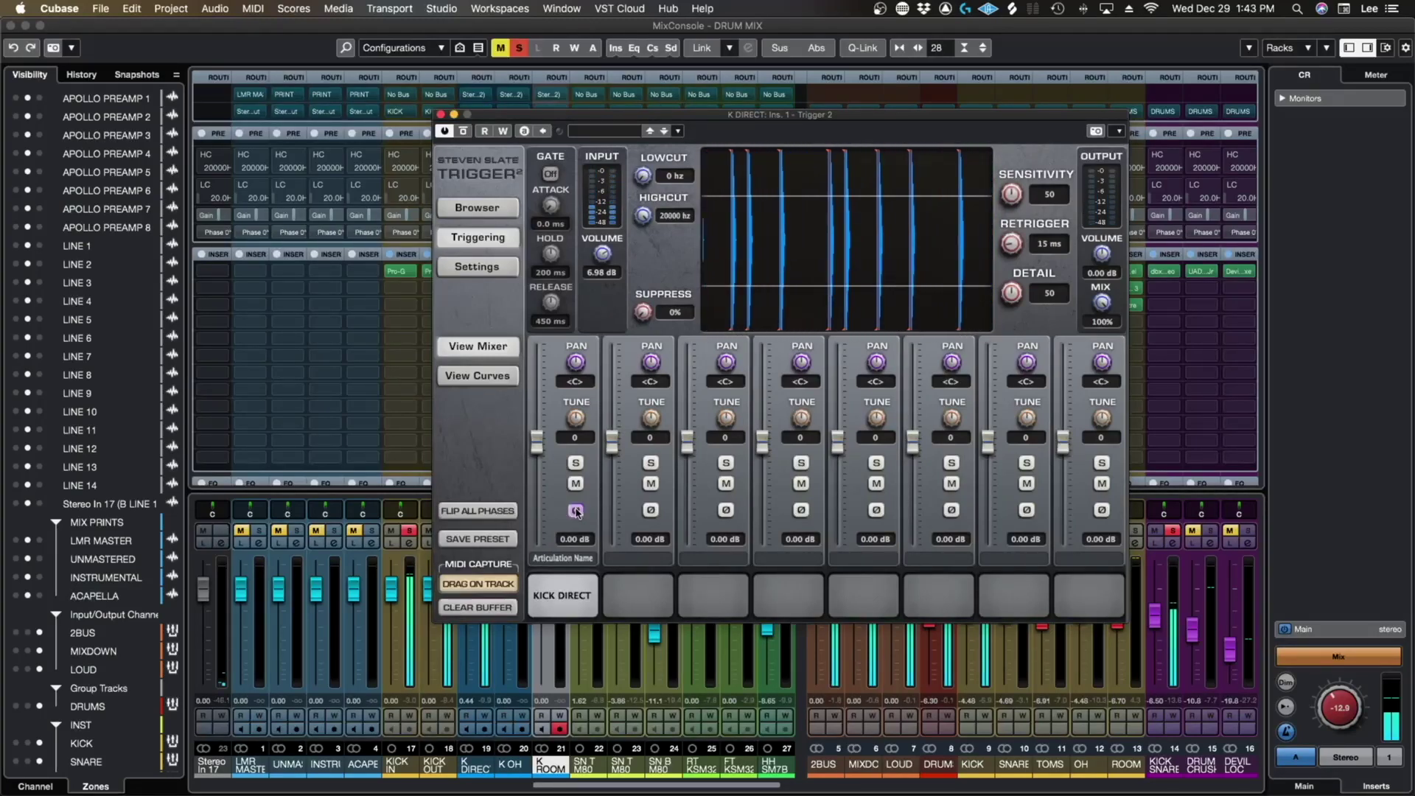
pyautogui.click(576, 510)
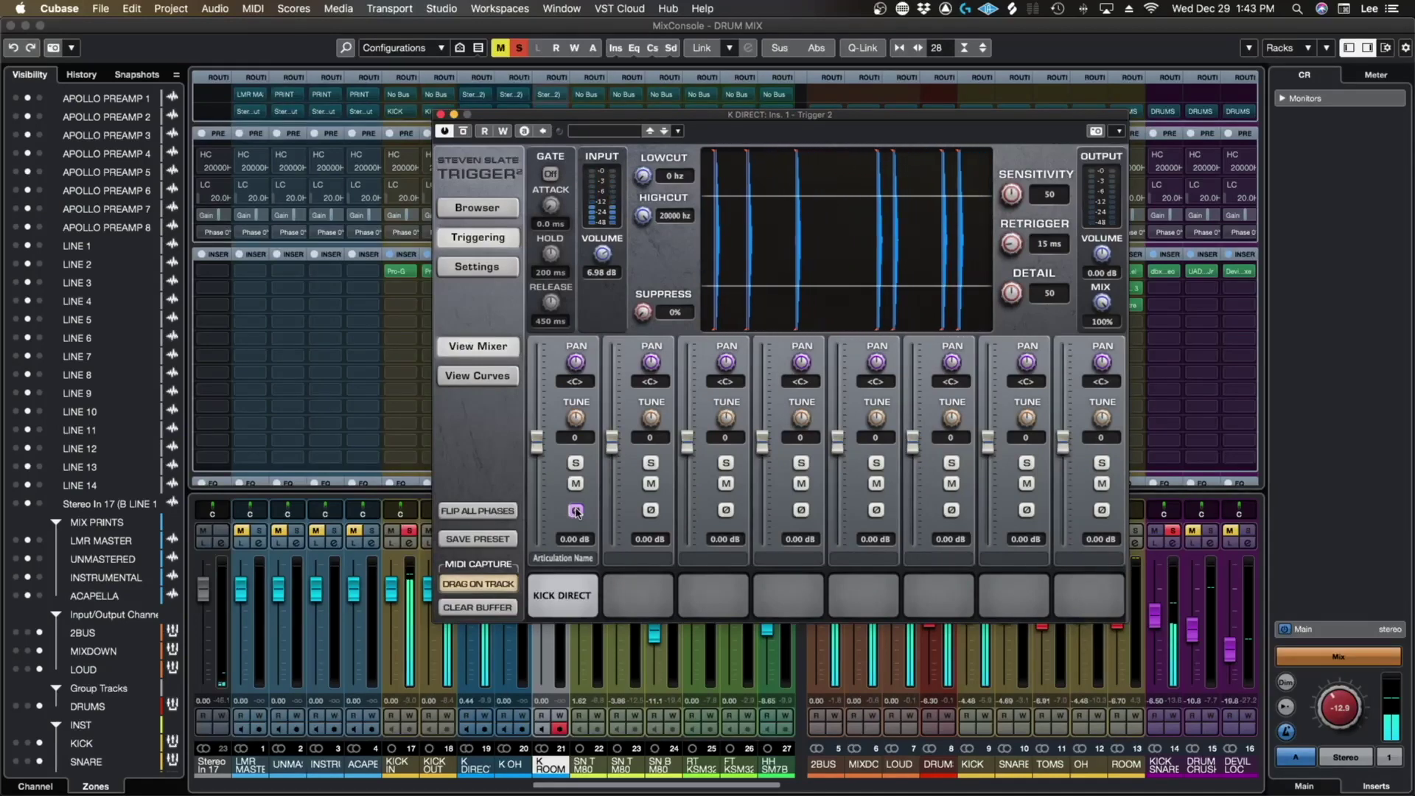
pyautogui.click(576, 510)
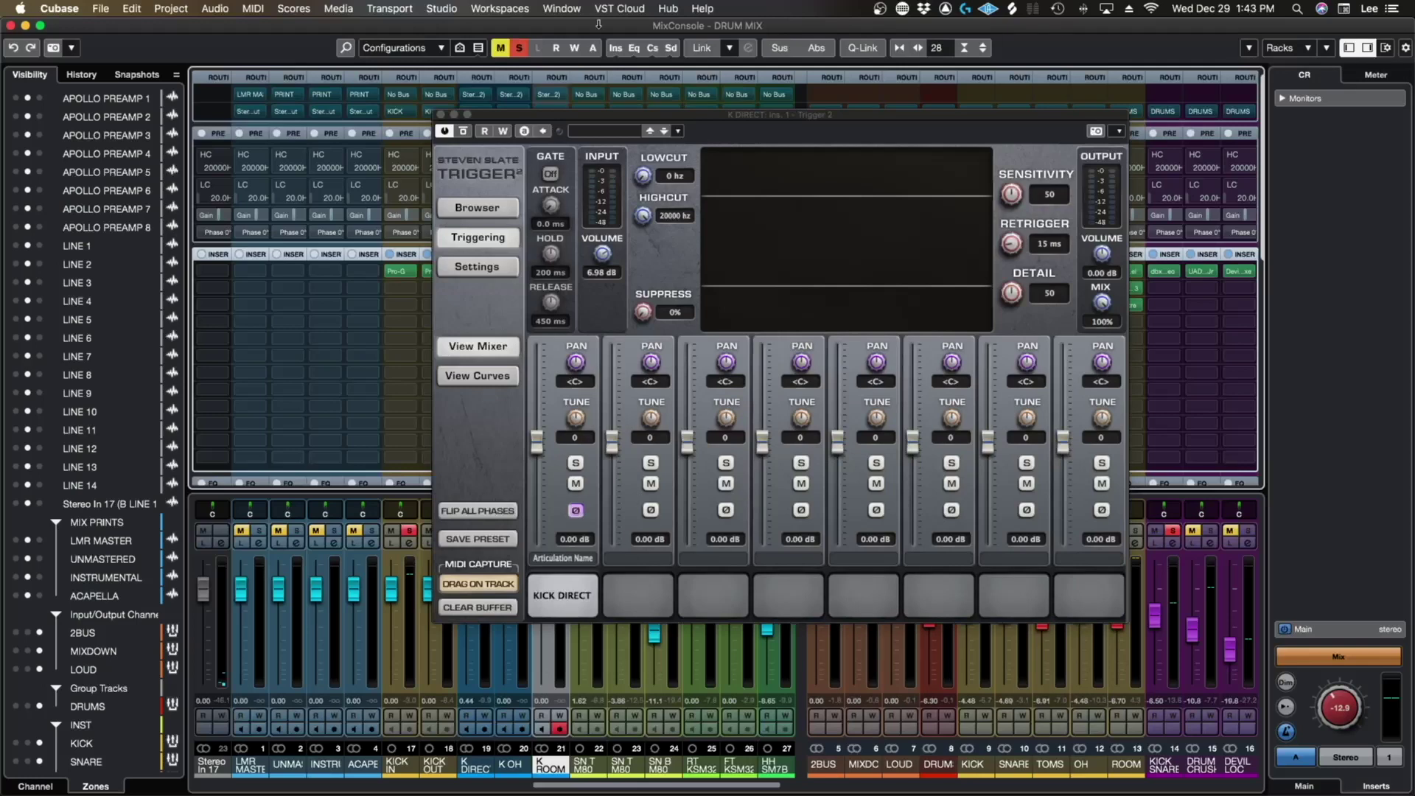
# Step: Play the soloed kick tracks and lower the KICK DIRECT sample's level in Trigger 2 to -3.50 dB
pyautogui.moveTo(663, 115); pyautogui.dragTo(658, 156)
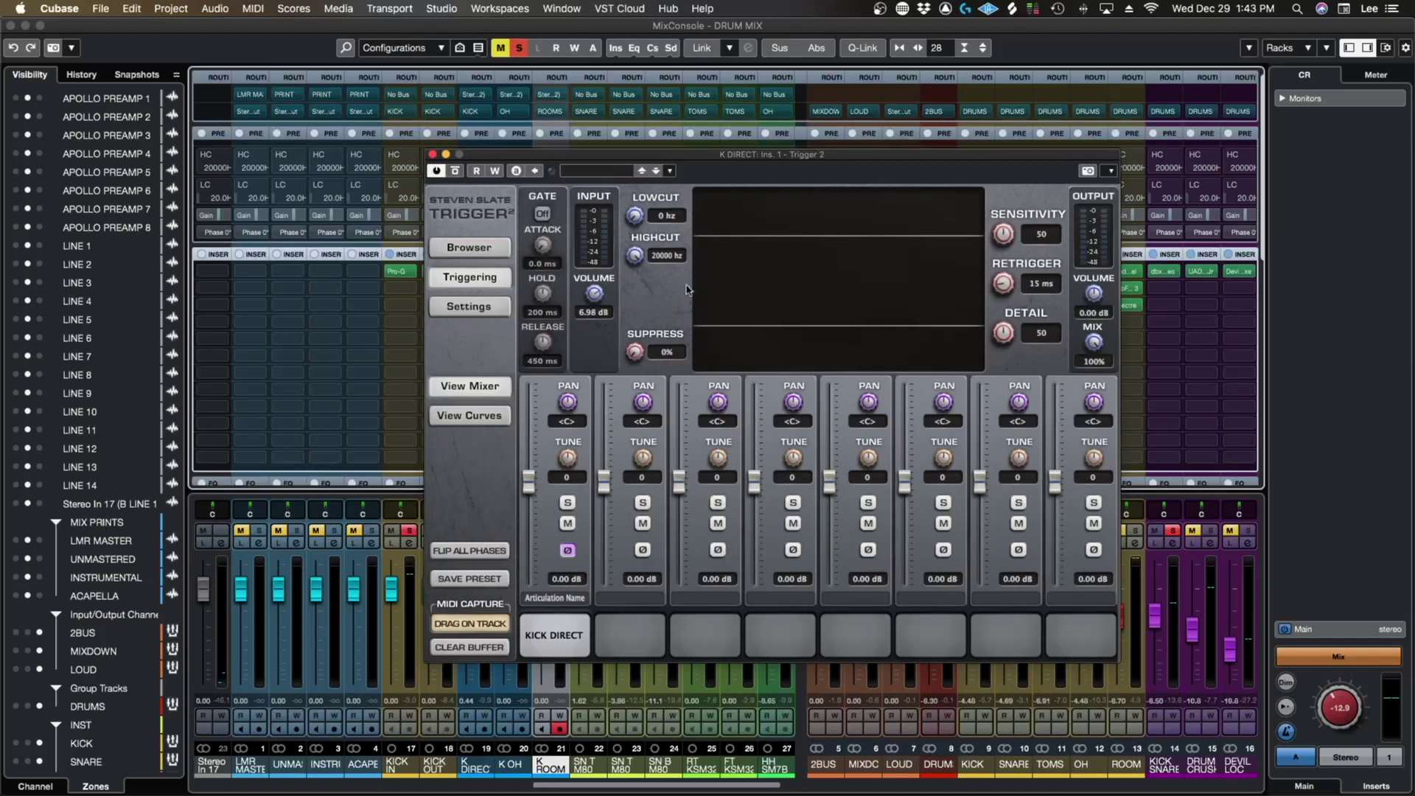
pyautogui.press('space')
pyautogui.moveTo(535, 490); pyautogui.dragTo(535, 503)
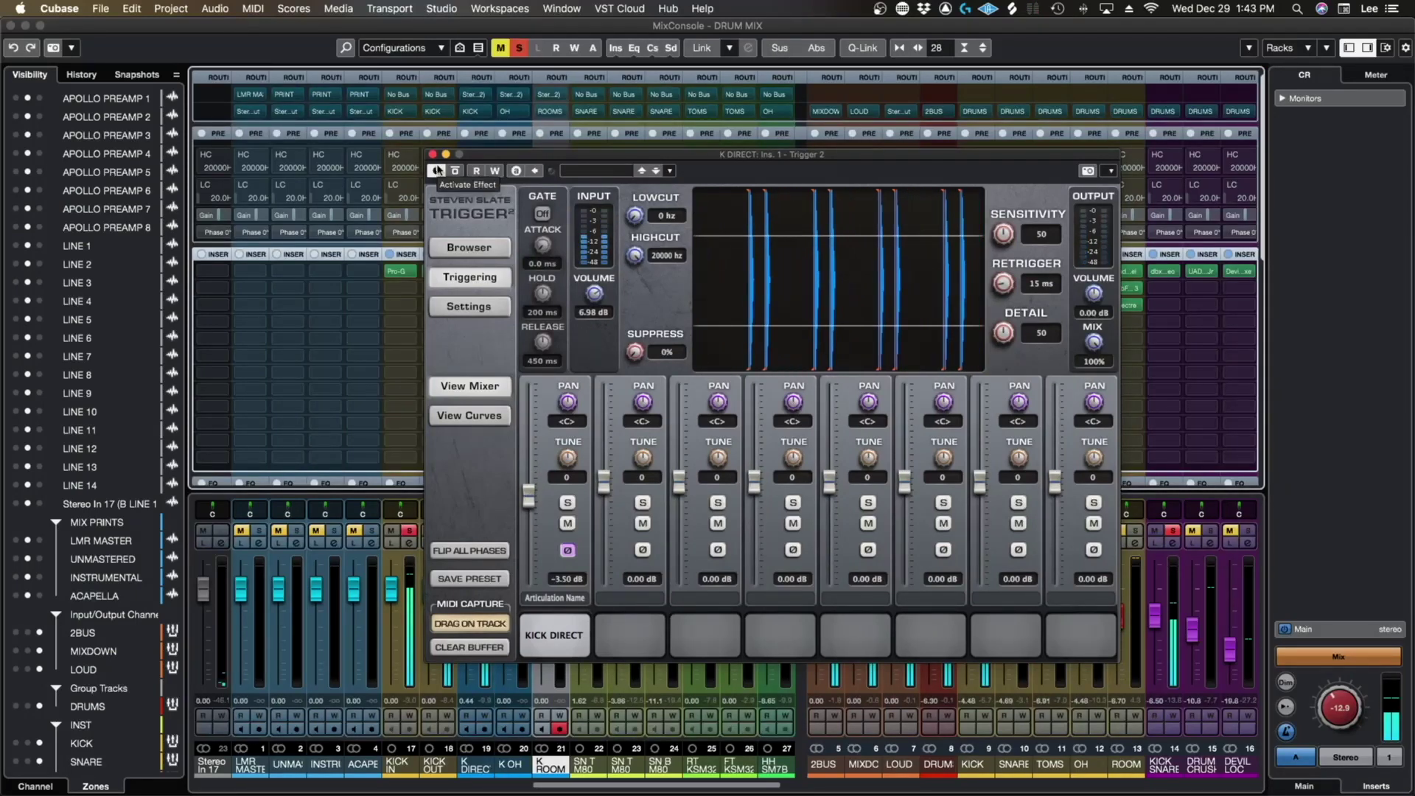
# Step: Recheck the KICK DIRECT sample against the kick mics with its phase flipped, restore the inversion and close its Trigger 2 window
pyautogui.click(568, 550)
pyautogui.click(569, 550)
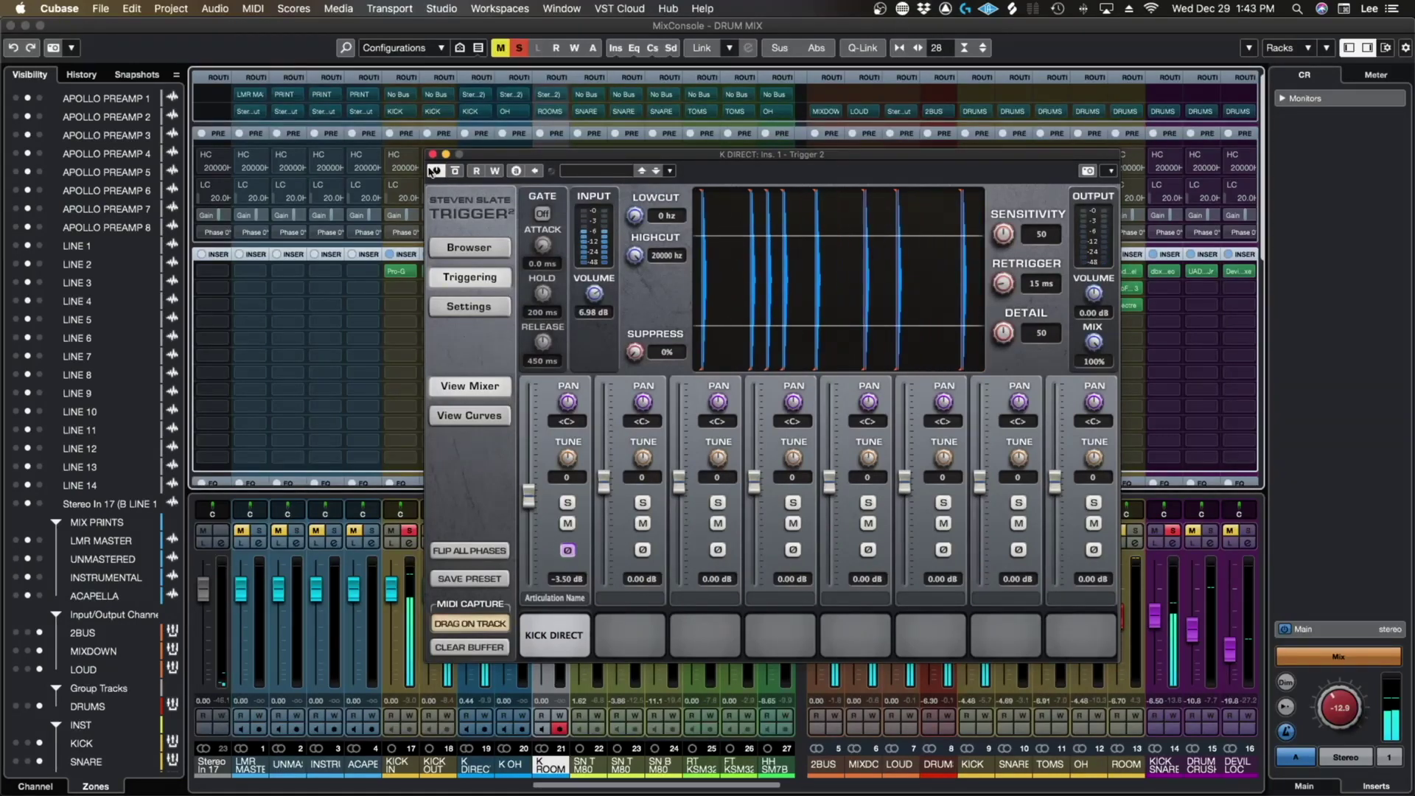
pyautogui.click(432, 154)
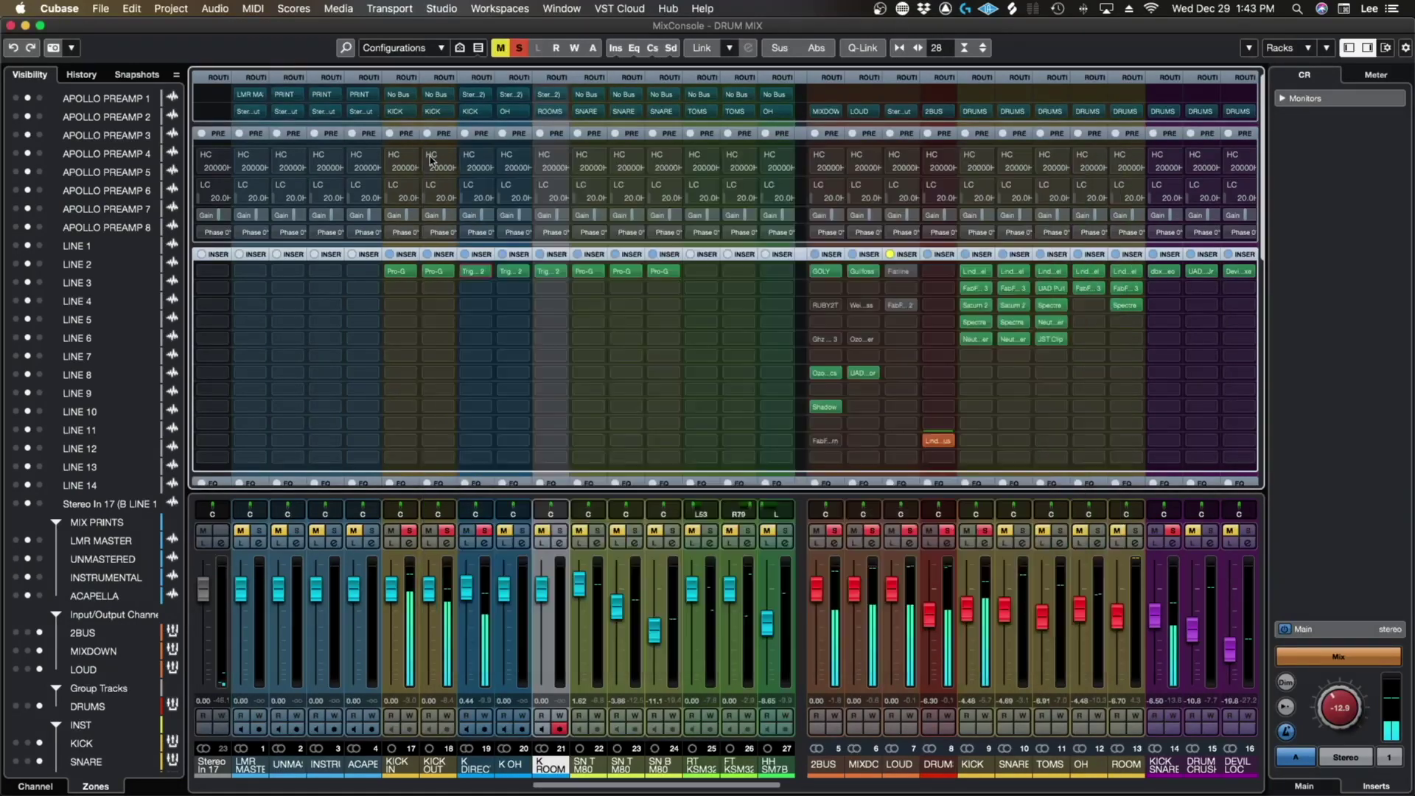
# Step: Open Trigger 2 on the K OH channel and invert the phase of the KICK OH sample
pyautogui.click(515, 271)
pyautogui.click(471, 297)
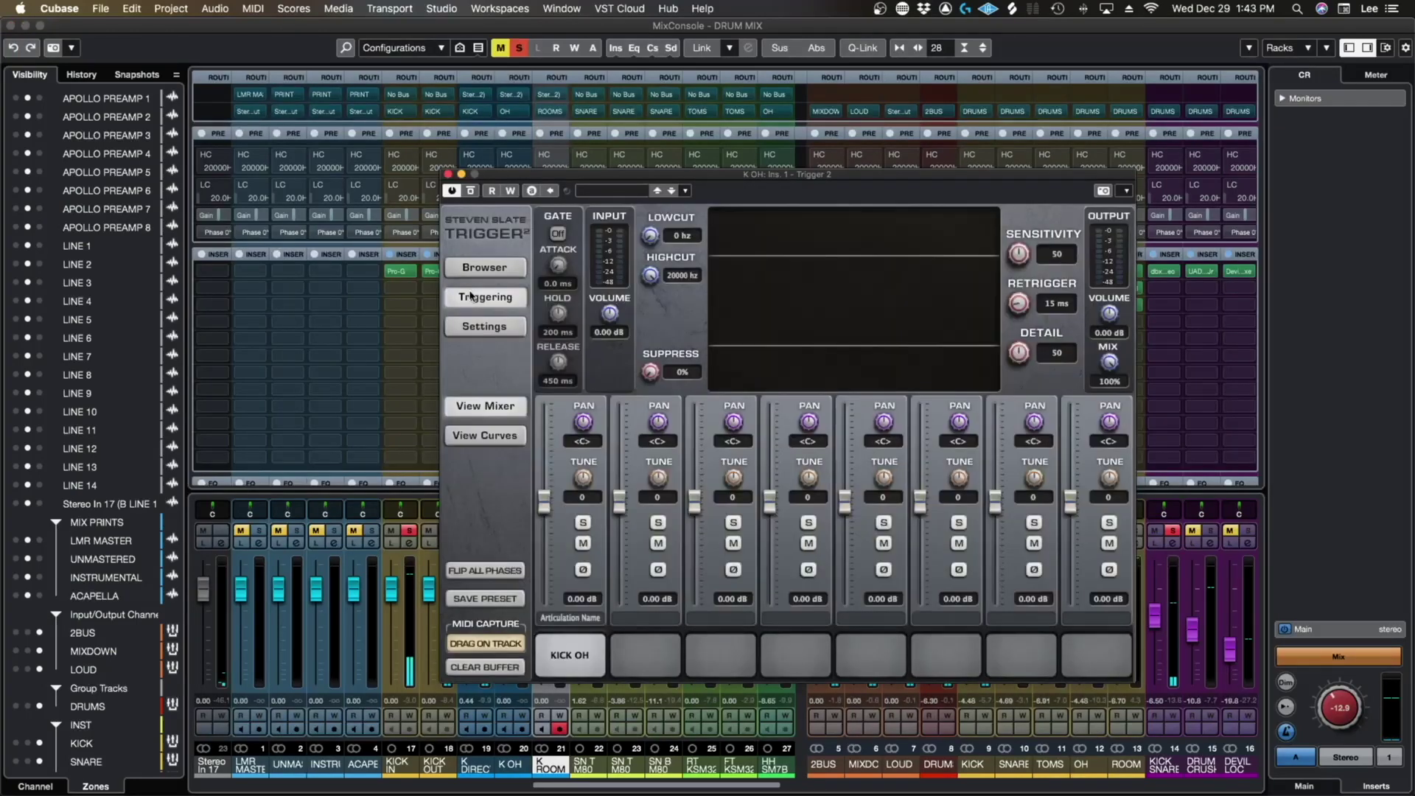
pyautogui.click(583, 570)
# Step: Place the K DIRECT and K OH Trigger 2 windows side by side and edit K OH's input volume
pyautogui.moveTo(583, 179); pyautogui.dragTo(692, 184)
pyautogui.click(475, 271)
pyautogui.moveTo(776, 153); pyautogui.dragTo(503, 248)
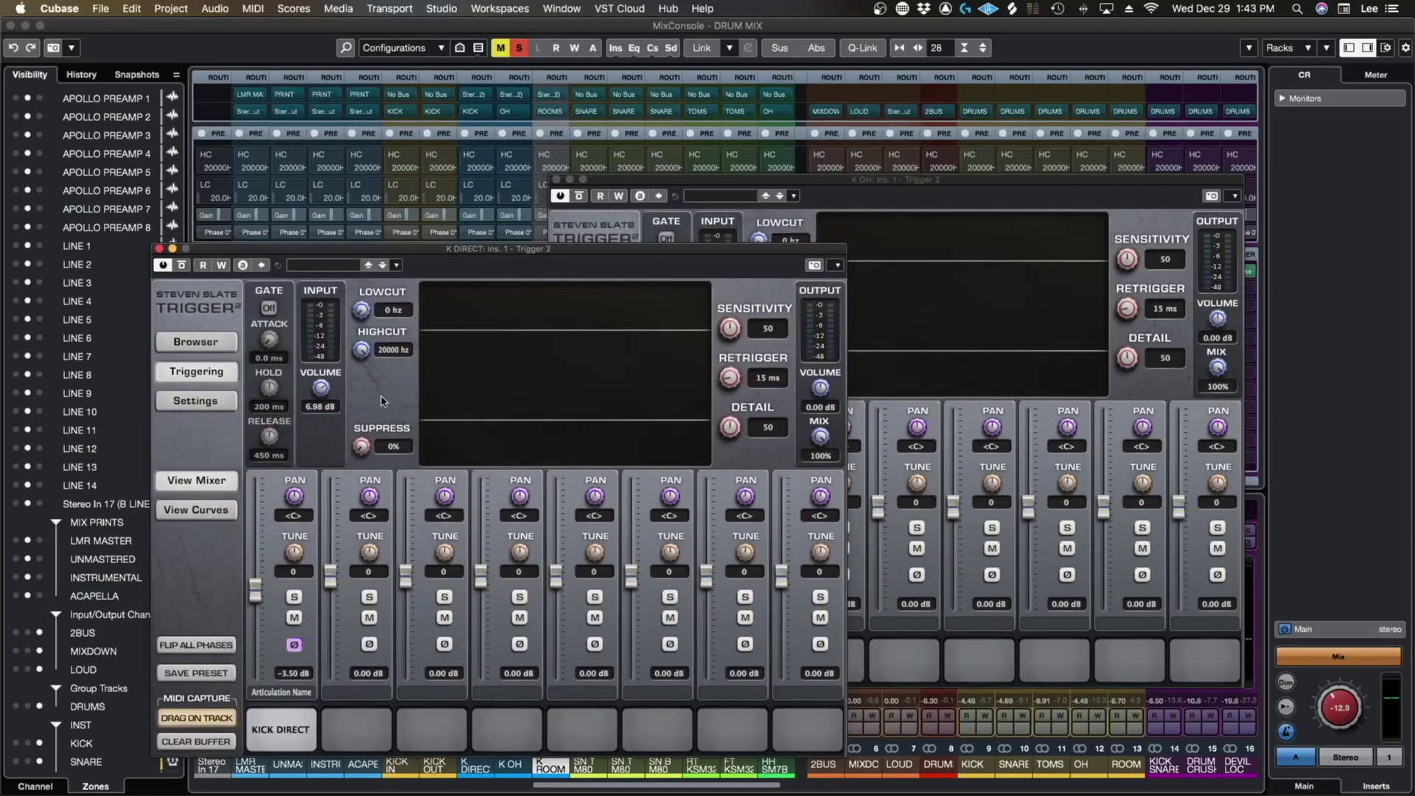
pyautogui.click(892, 210)
pyautogui.doubleClick(716, 339)
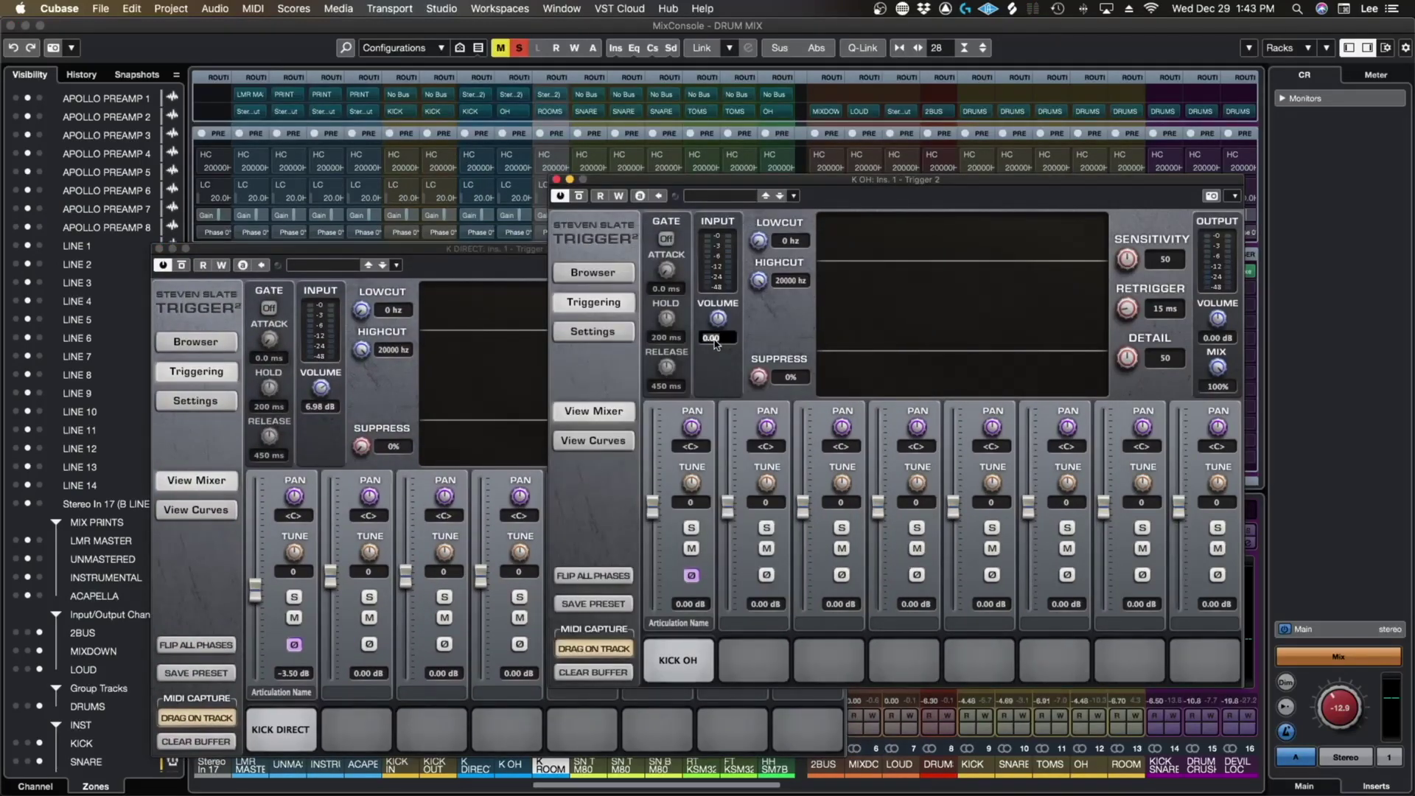
pyautogui.press('Return')
# Step: Set the input volume of K DIRECT's Trigger 2 to 7.00 dB and close both Trigger 2 windows
pyautogui.click(329, 417)
pyautogui.doubleClick(319, 406)
pyautogui.write('7')
pyautogui.press('Return')
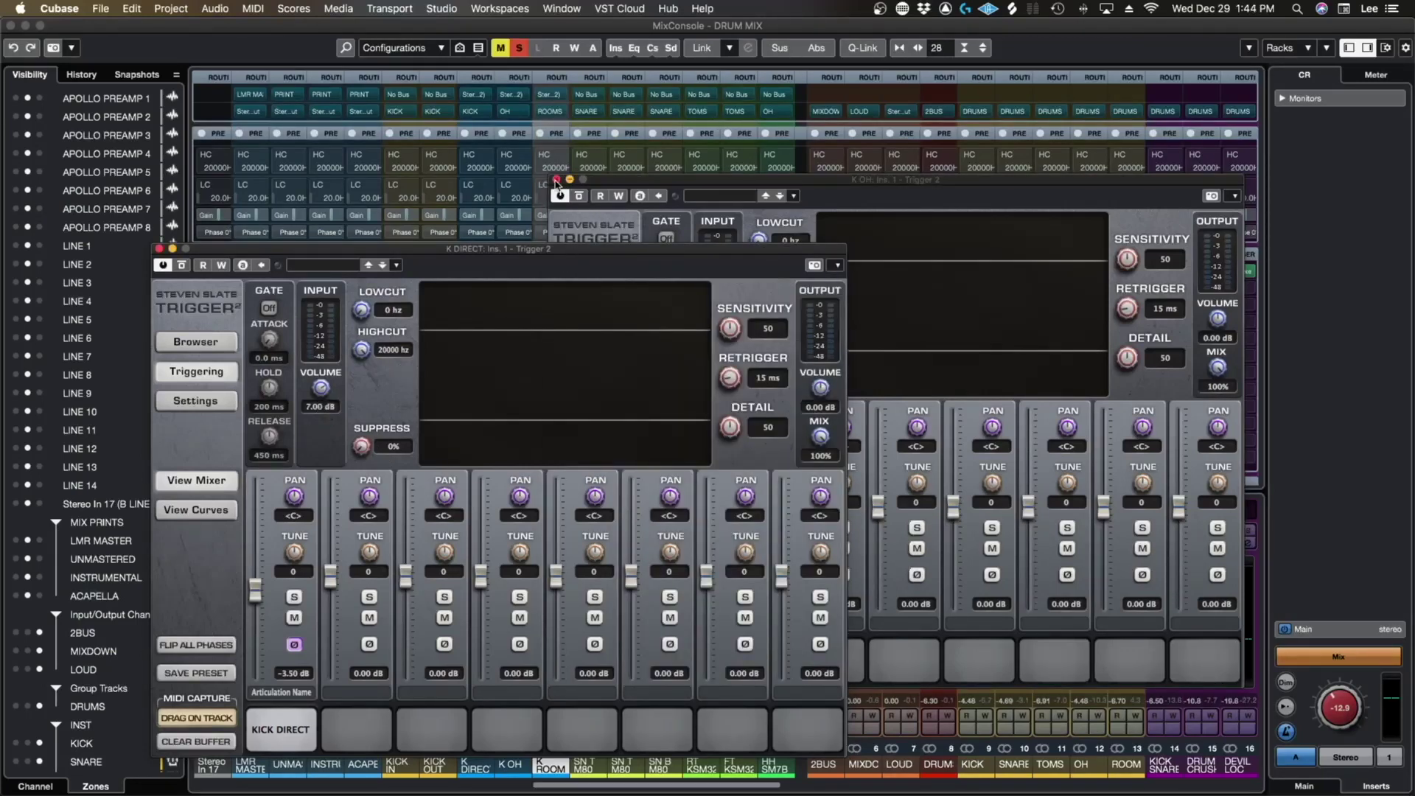
pyautogui.click(557, 179)
pyautogui.click(159, 249)
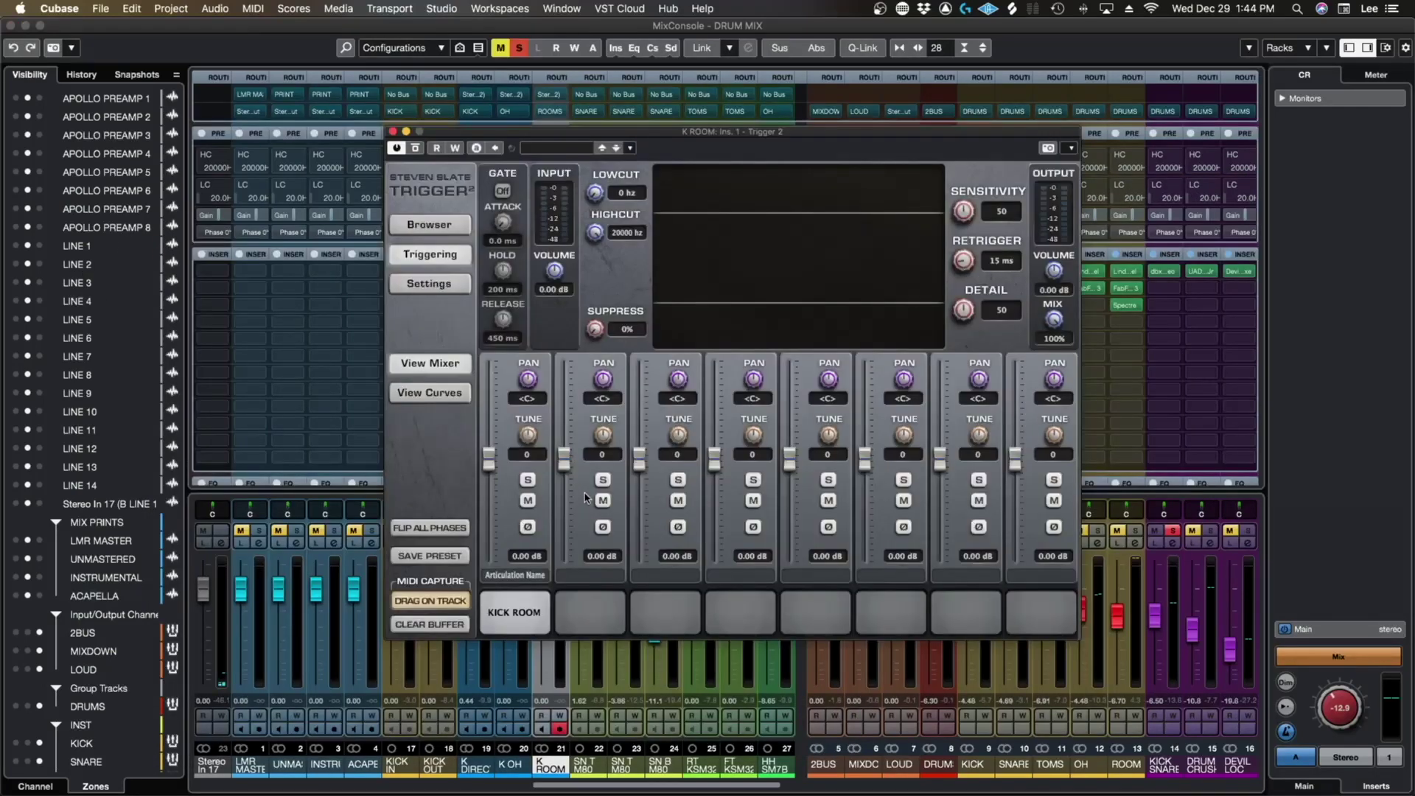
# Step: Invert the phase of the KICK ROOM sample and set the input volume of K ROOM's Trigger 2 to 7 dB
pyautogui.click(528, 527)
pyautogui.doubleClick(556, 291)
pyautogui.write('7')
pyautogui.press('Return')
pyautogui.click(392, 131)
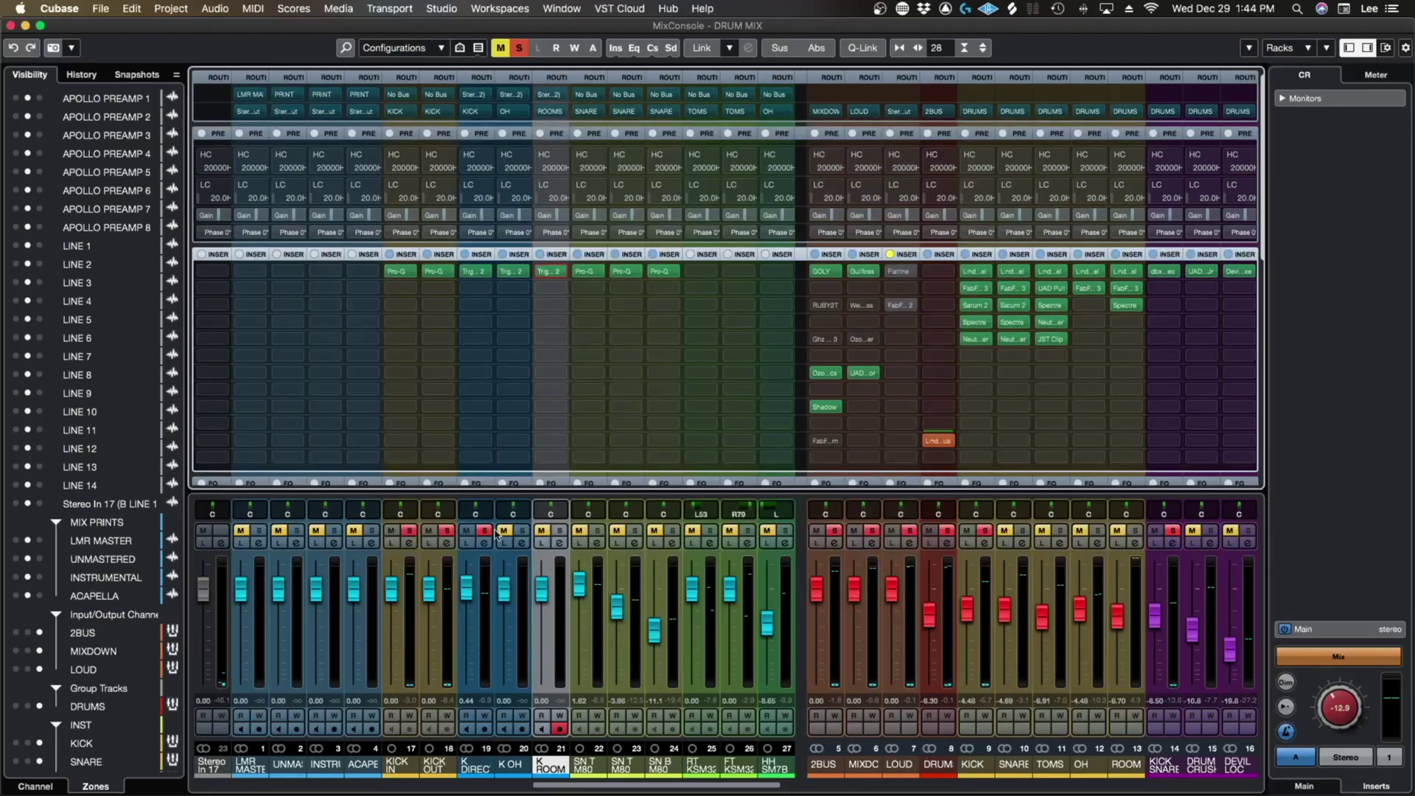
# Step: Solo K OH and K ROOM alongside the other kick channels and lower both faders, K OH to about -1.3 dB
pyautogui.click(522, 530)
pyautogui.moveTo(505, 589)
pyautogui.mouseDown()
pyautogui.moveTo(505, 606)
pyautogui.moveTo(541, 621)
pyautogui.moveTo(550, 596)
pyautogui.moveTo(545, 623)
pyautogui.moveTo(549, 602)
pyautogui.moveTo(512, 601)
pyautogui.mouseUp()
pyautogui.click(560, 531)
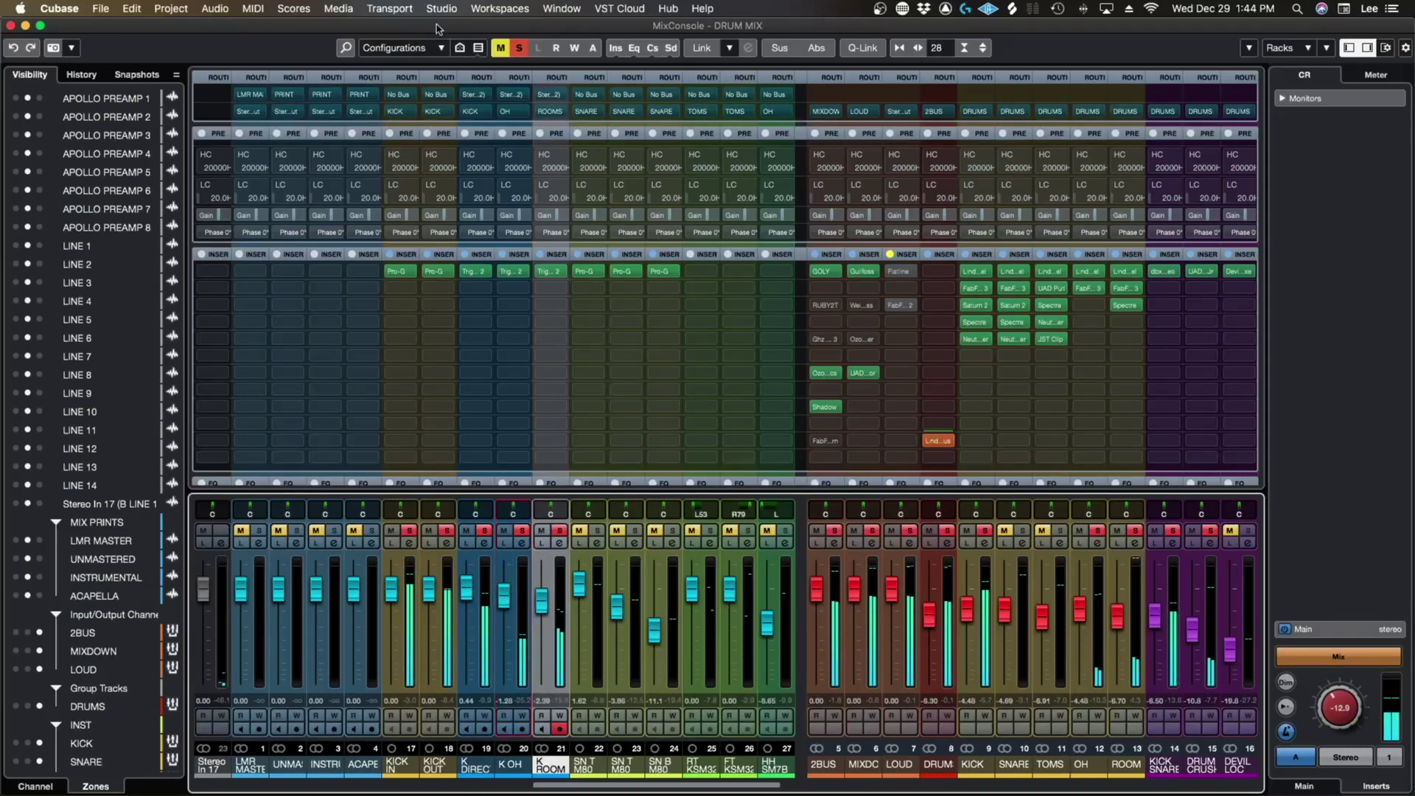
# Step: Clear all mutes and solos and rebalance the faders to about -0.30 dB for K DIRECT, -0.43 dB for K OH and -0.57 dB for K ROOM
pyautogui.click(500, 47)
pyautogui.click(519, 47)
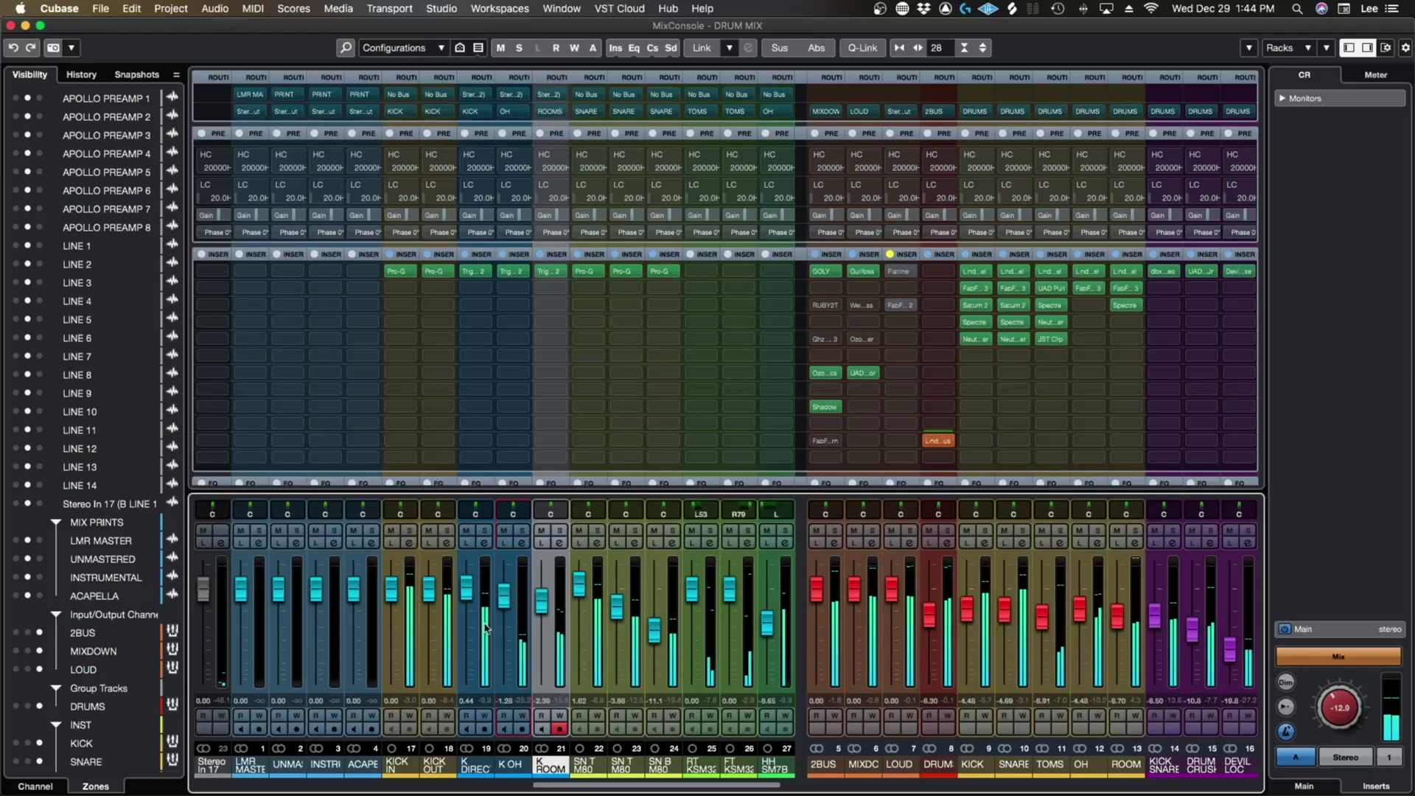
pyautogui.moveTo(466, 588)
pyautogui.mouseDown()
pyautogui.moveTo(545, 598)
pyautogui.moveTo(465, 596)
pyautogui.mouseUp()
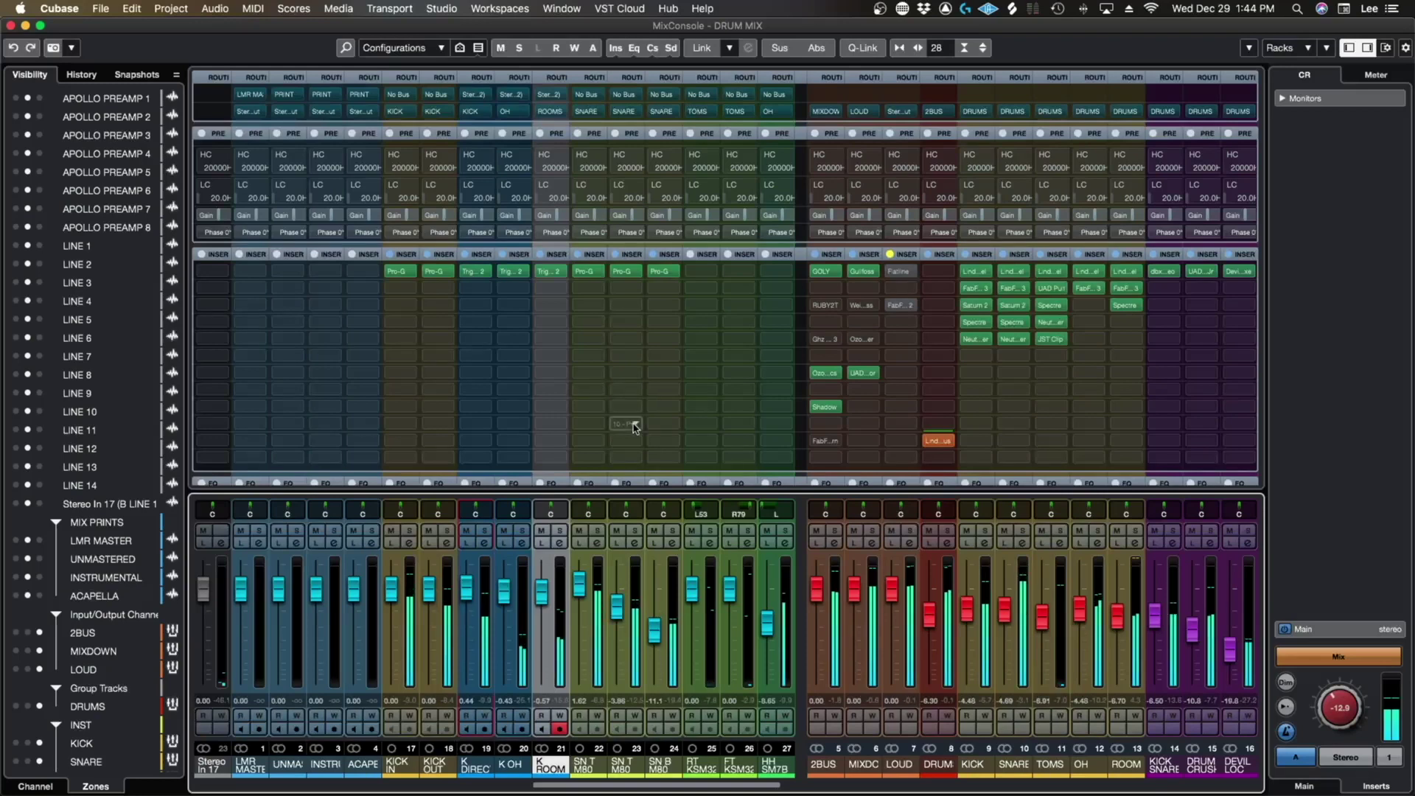
pyautogui.moveTo(466, 588); pyautogui.dragTo(467, 590)
pyautogui.click(505, 594)
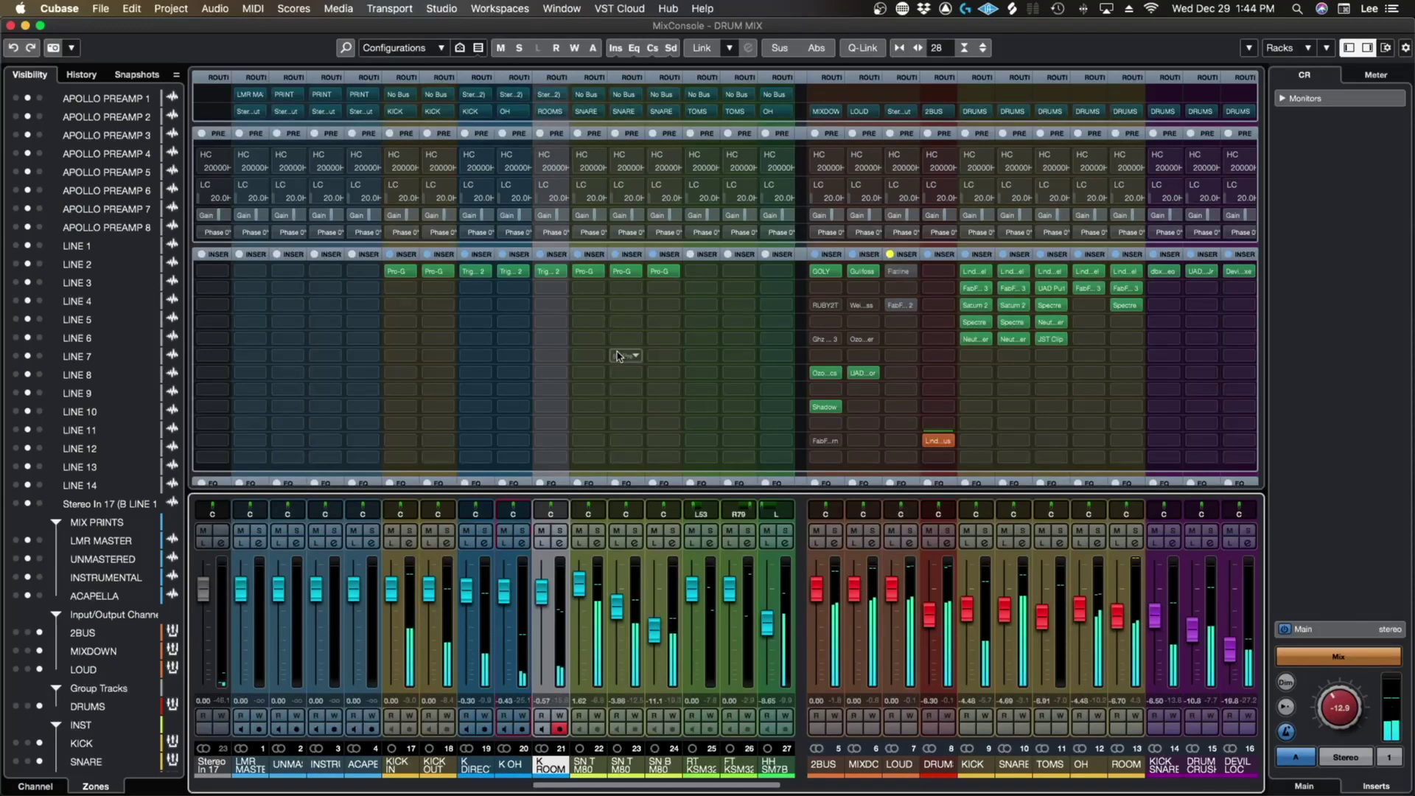
# Step: Close the mixer and select the RT KSM32 tom event that starts at bar 71 in the project window
pyautogui.click(10, 26)
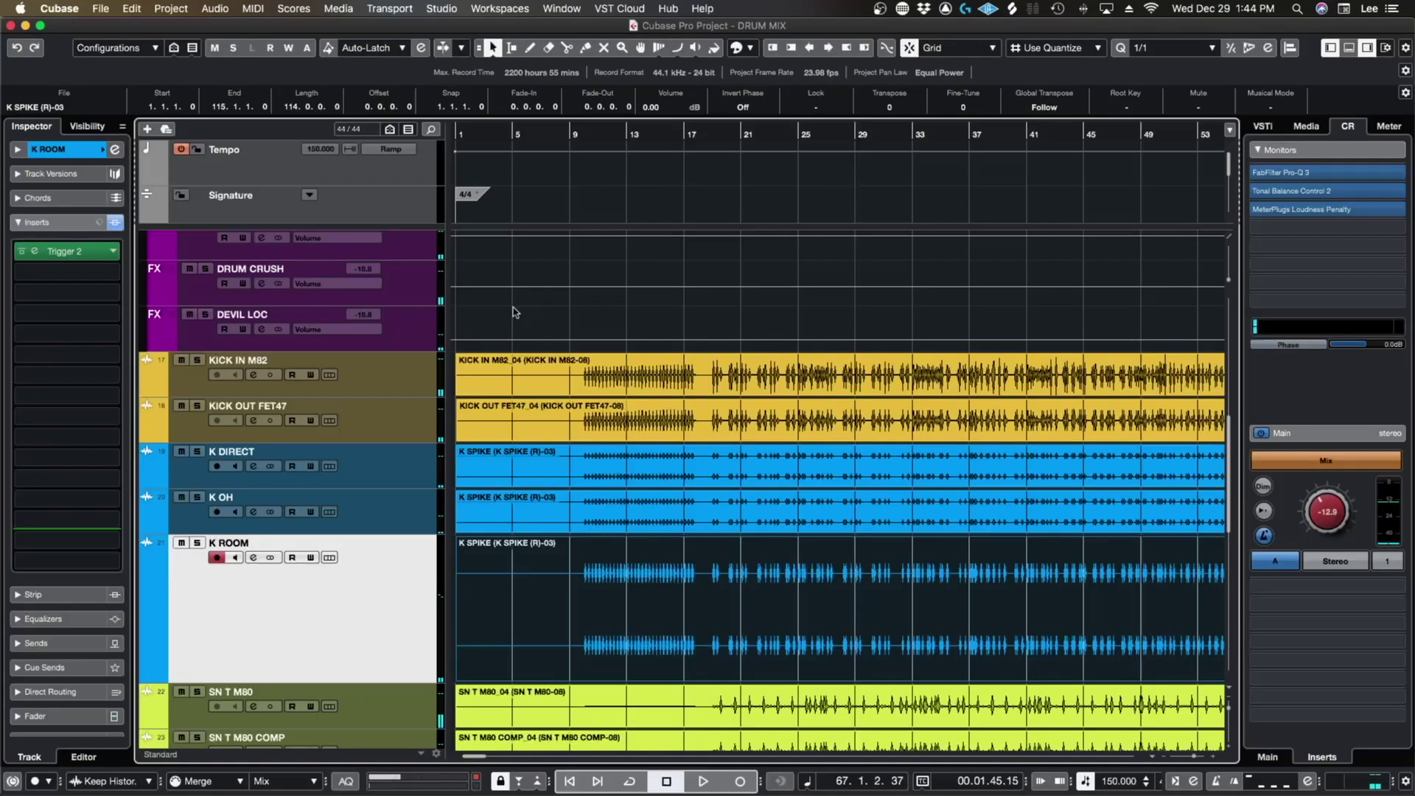
pyautogui.scroll(-5, 601, 488)
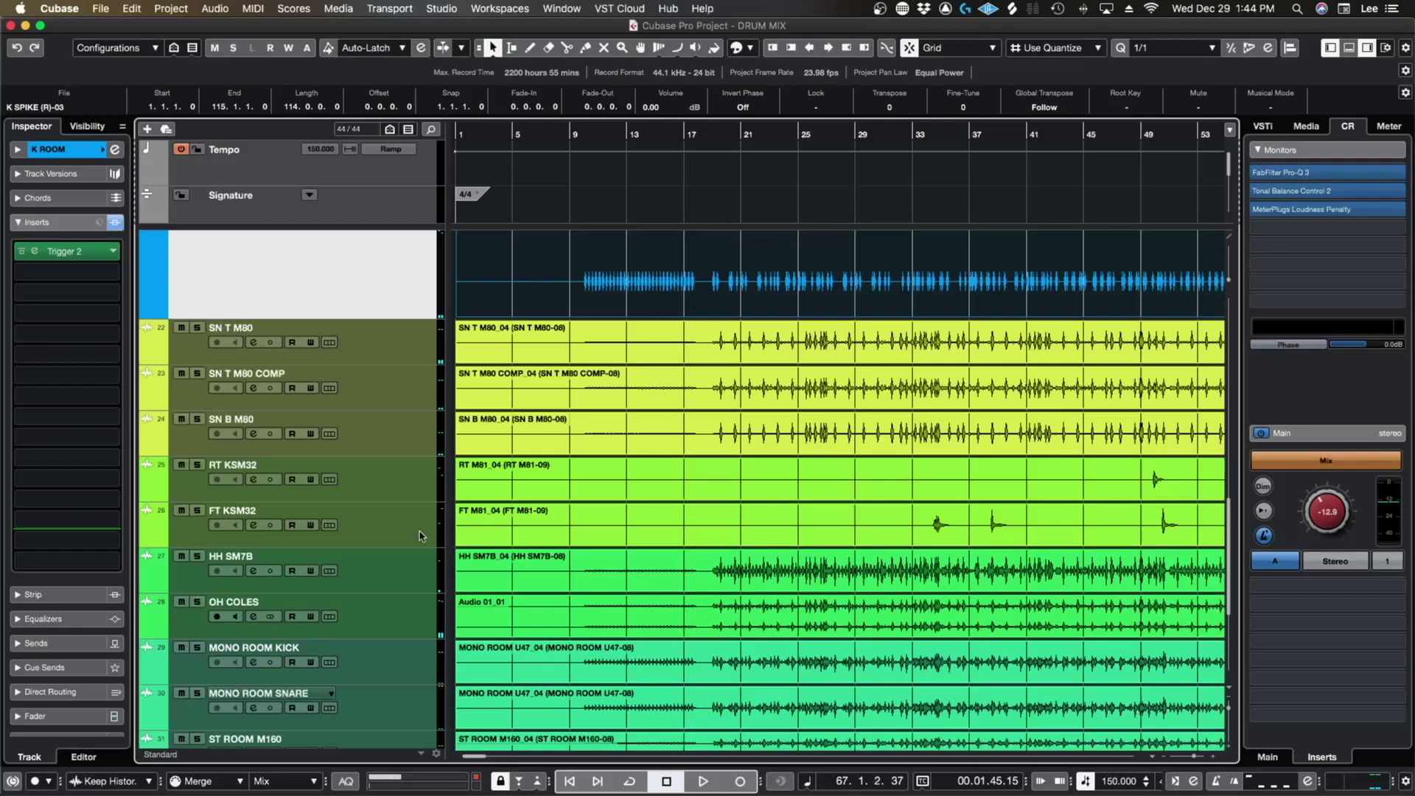
pyautogui.scroll(-5, 780, 471)
pyautogui.scroll(1, 955, 497)
pyautogui.scroll(10, 956, 496)
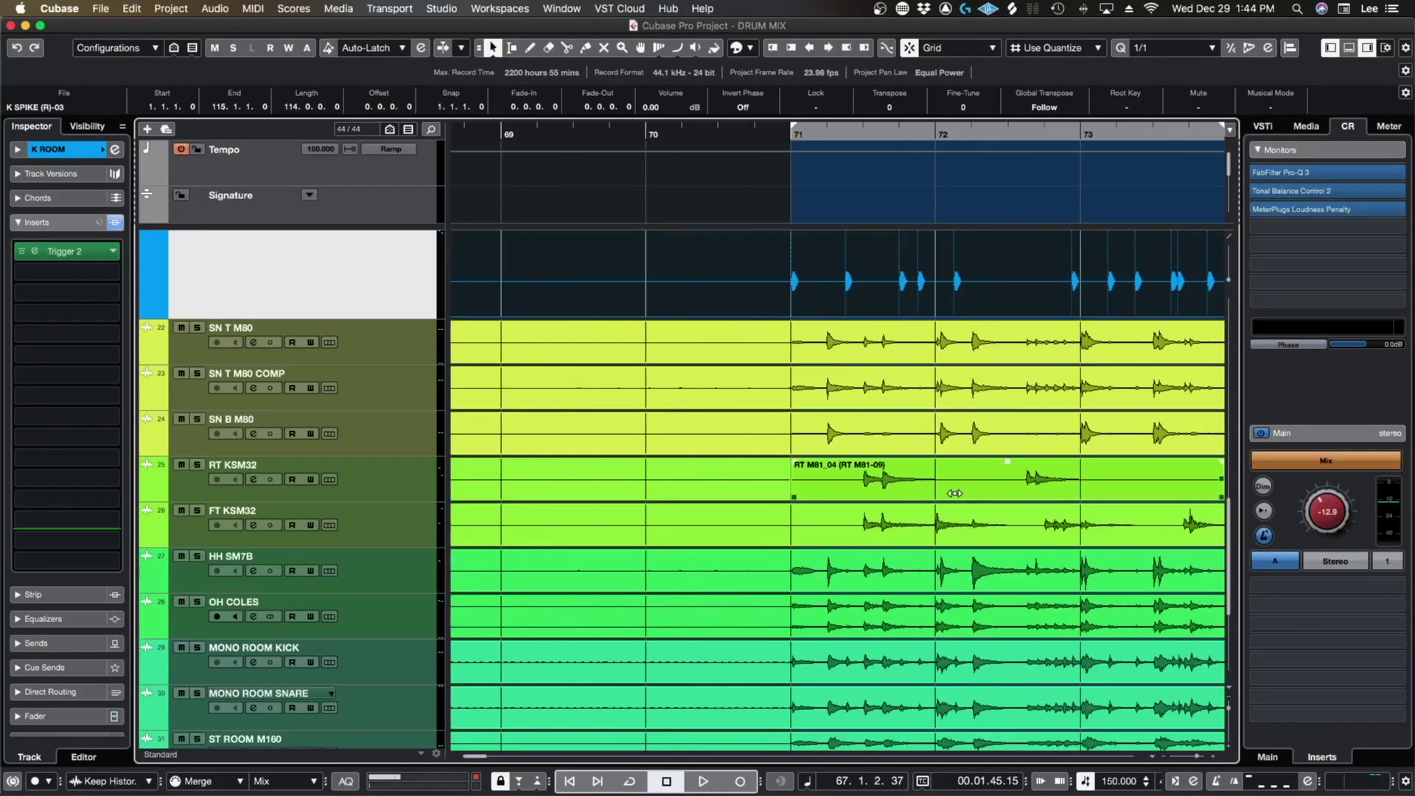
pyautogui.scroll(2, 954, 492)
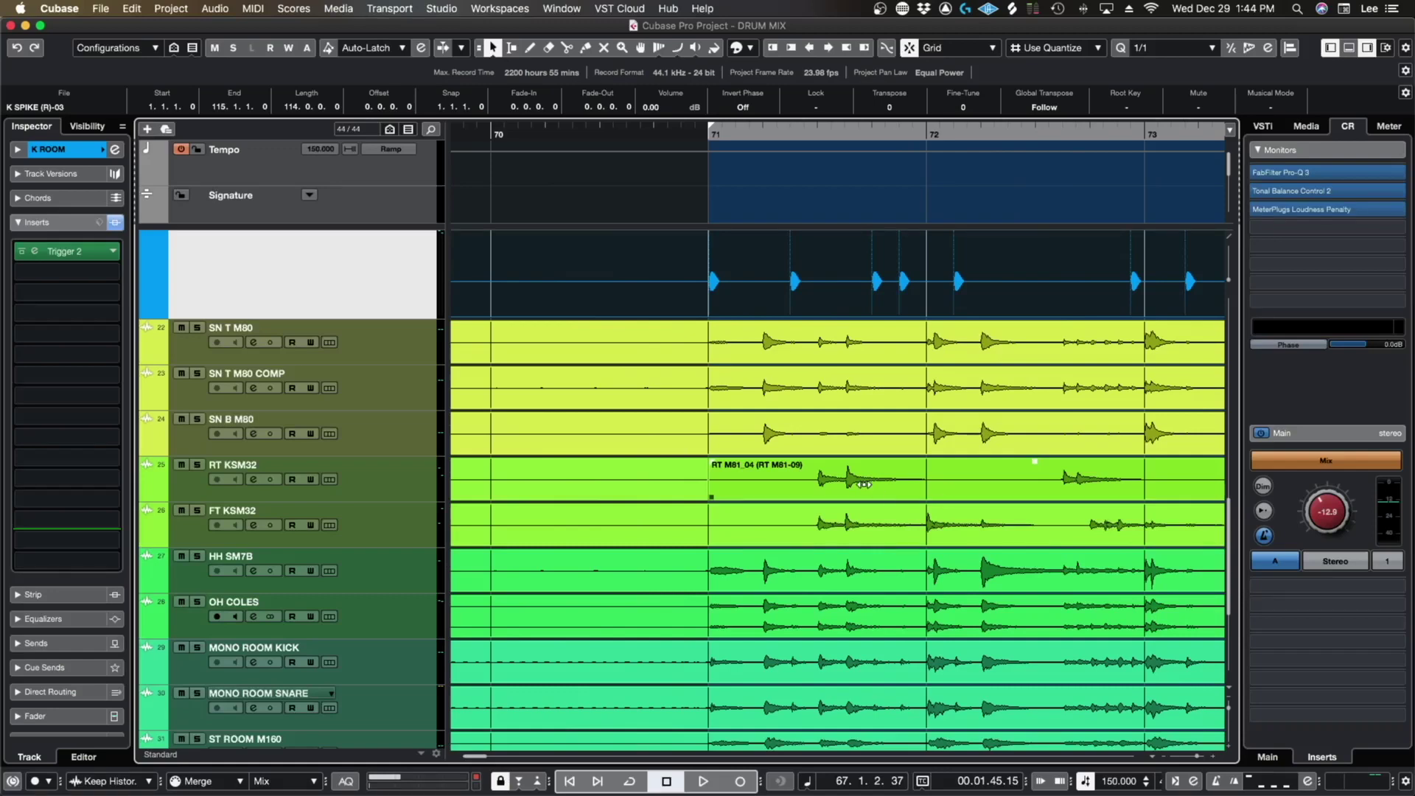
pyautogui.scroll(4, 865, 484)
pyautogui.scroll(-5, 851, 496)
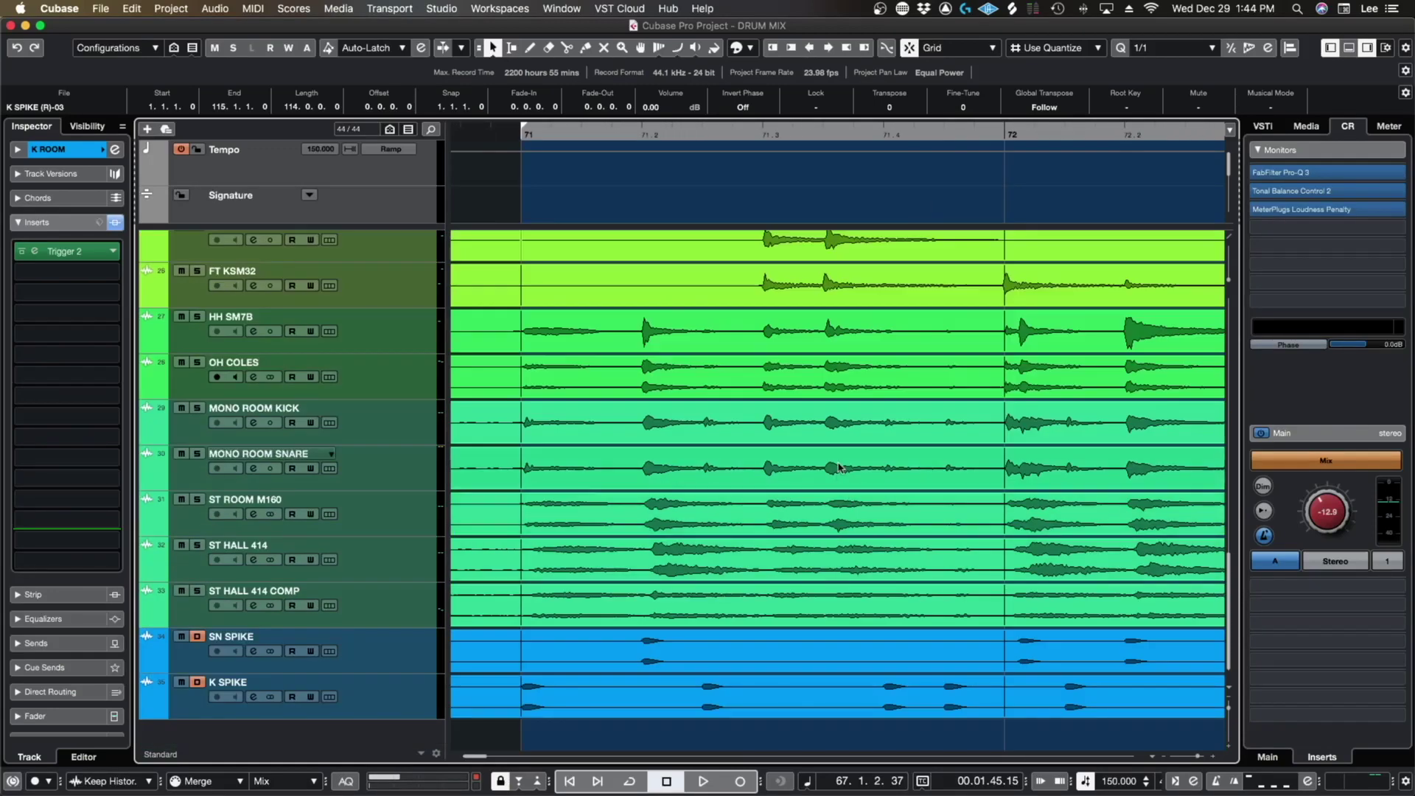
pyautogui.scroll(-1, 847, 496)
pyautogui.scroll(-2, 810, 349)
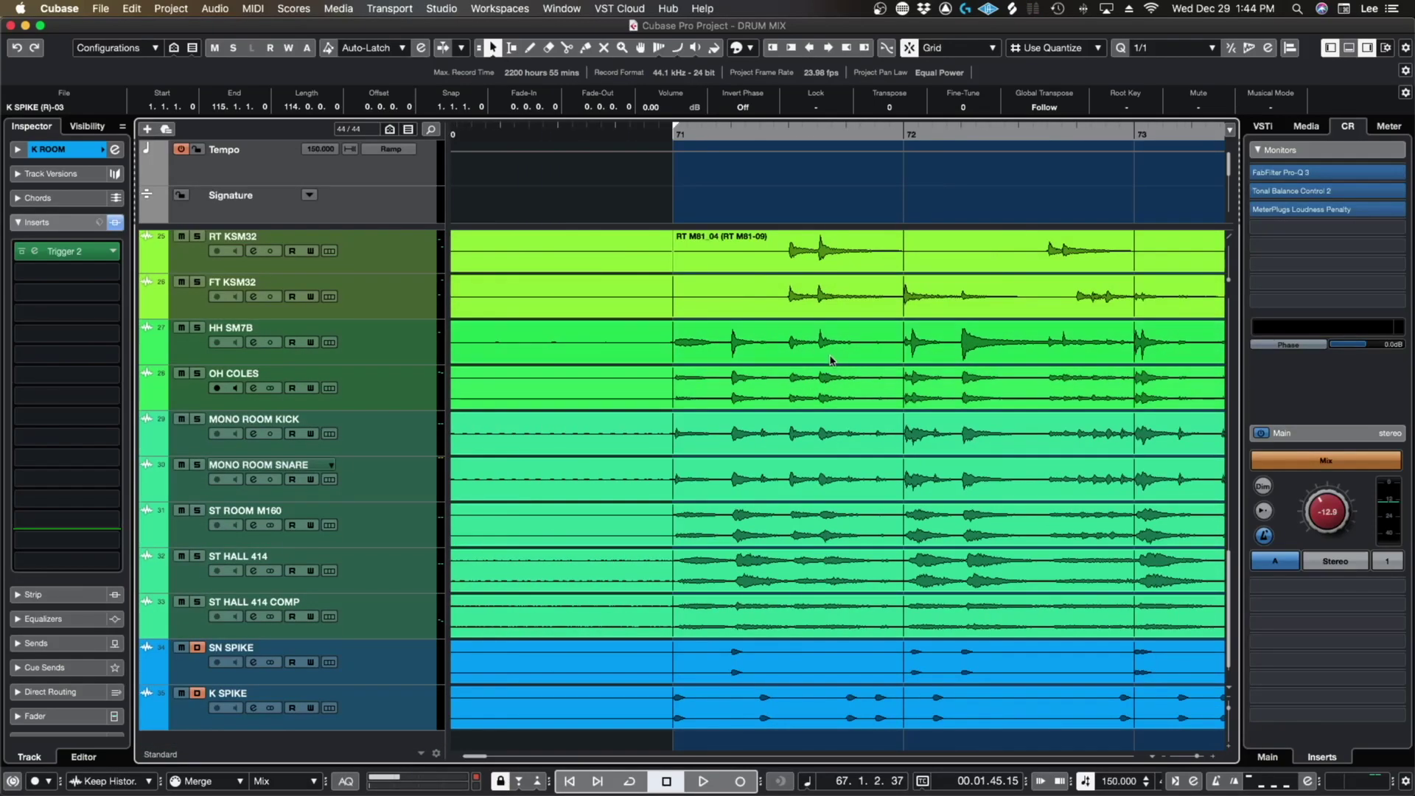
pyautogui.scroll(2, 828, 349)
pyautogui.scroll(2, 828, 349)
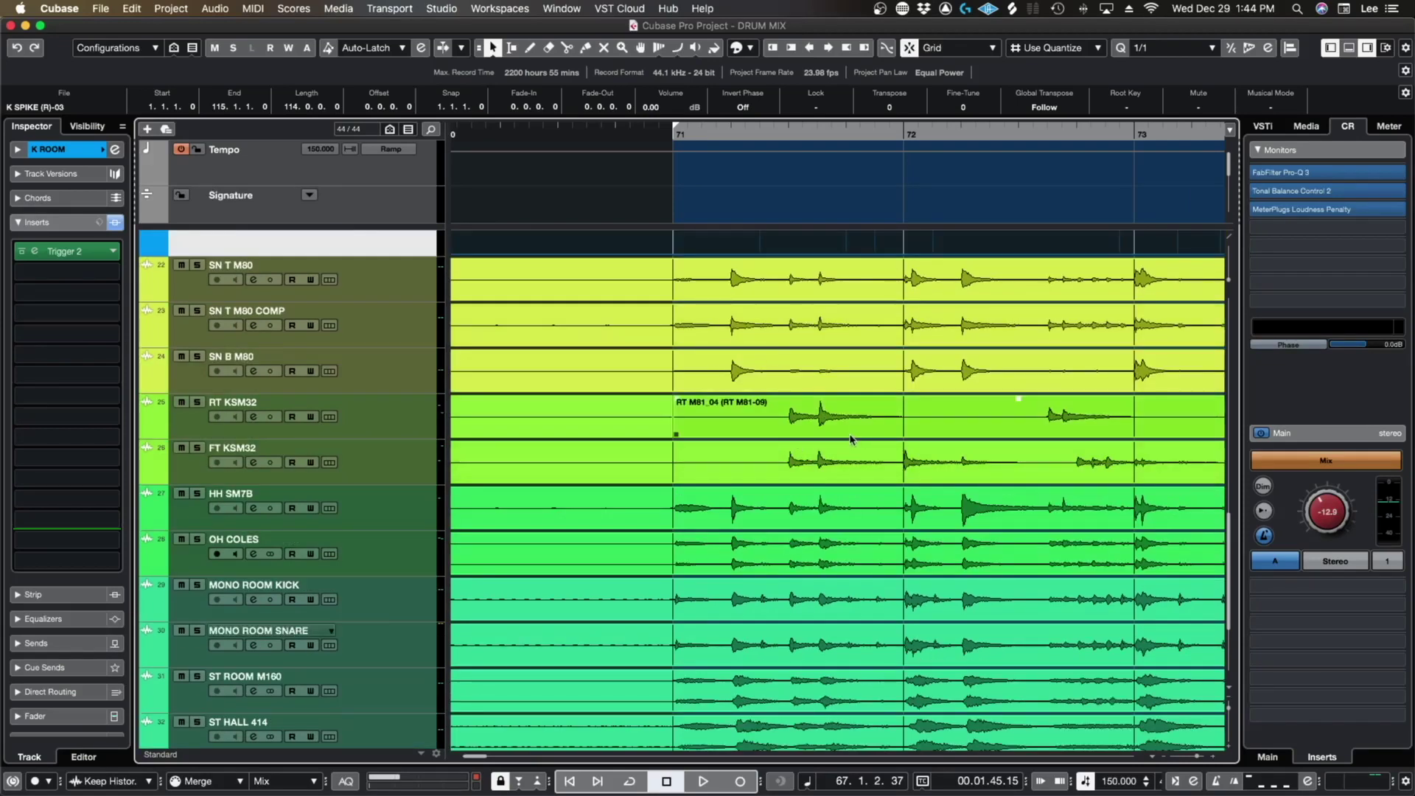
pyautogui.click(828, 420)
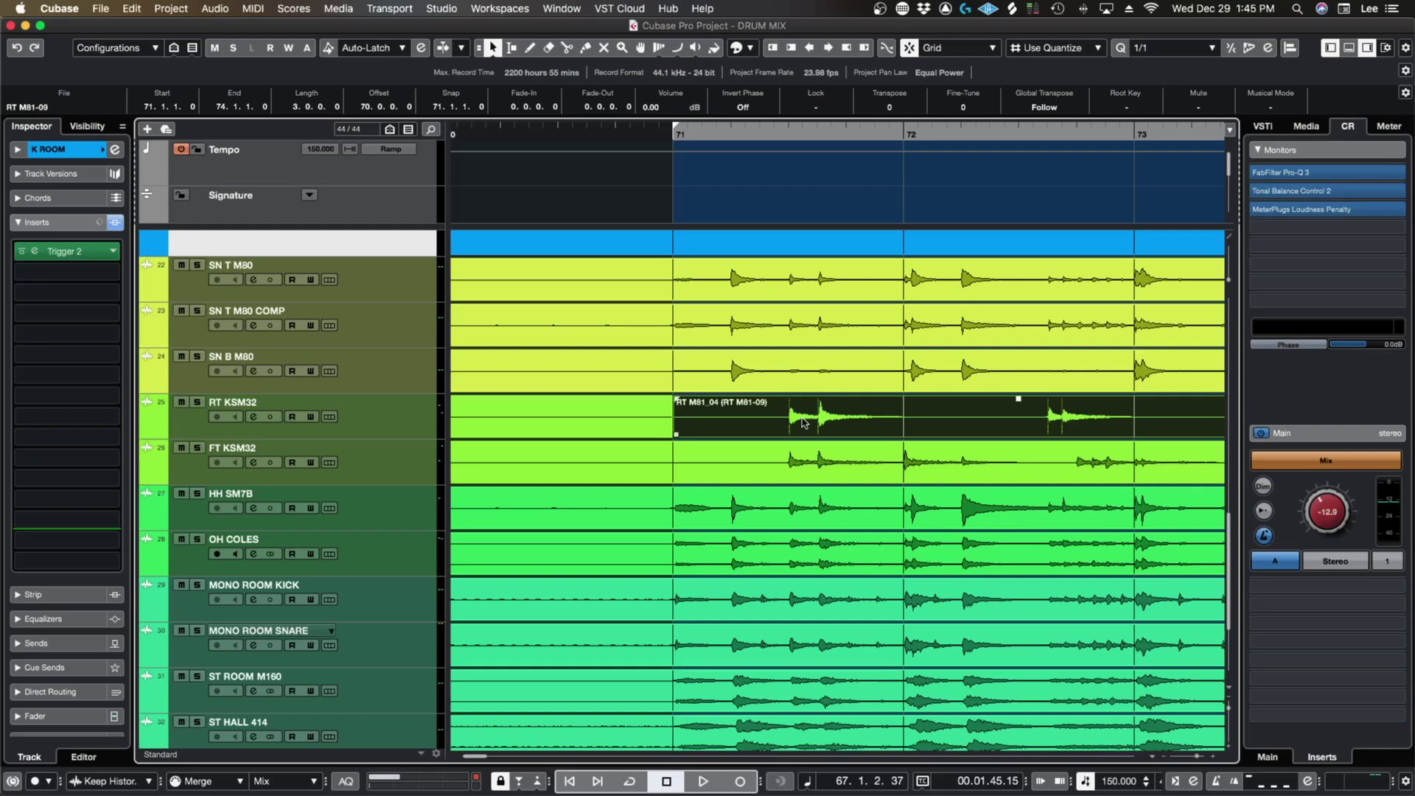
# Step: Examine the RT KSM32 and FT KSM32 tom hits from bar 71 back to the start of the song
pyautogui.click(380, 416)
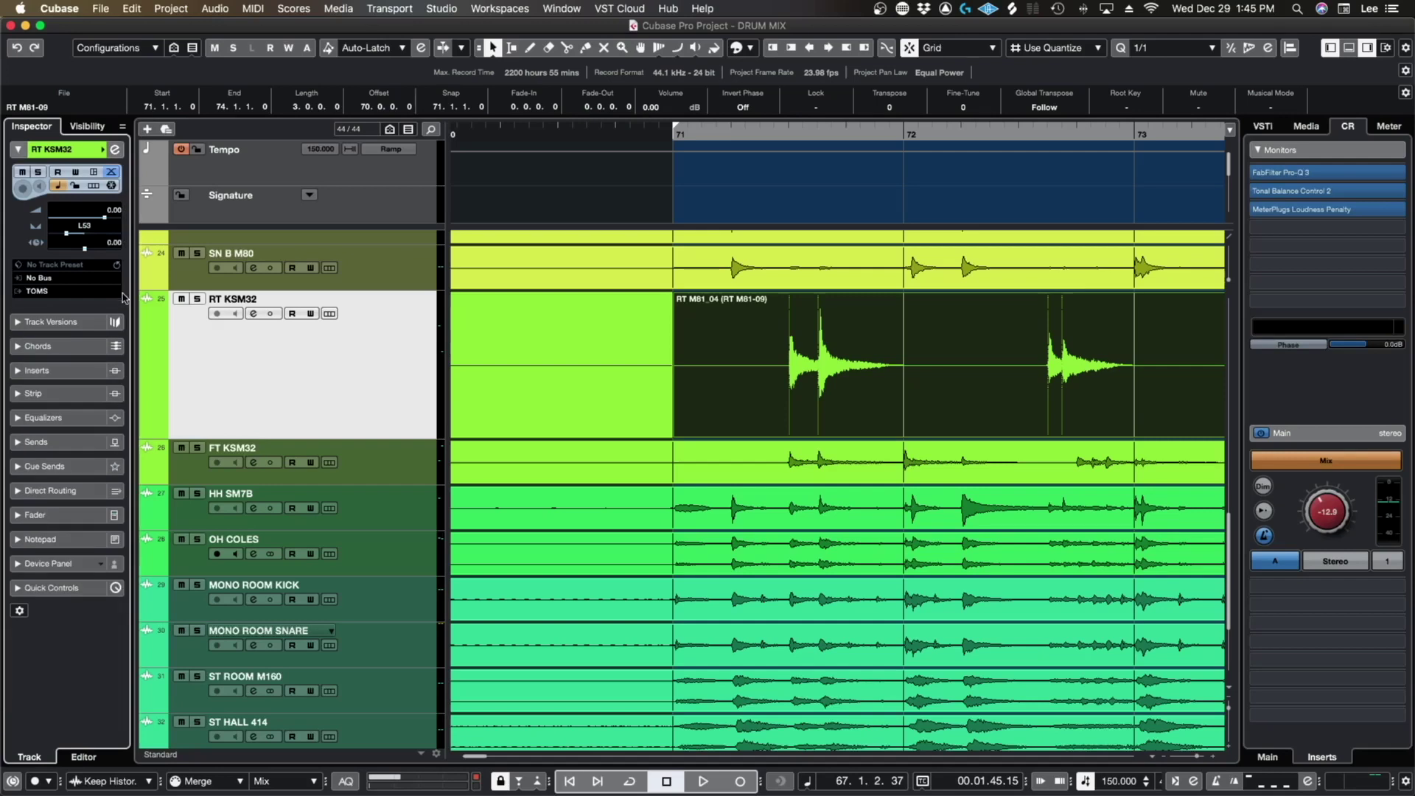
pyautogui.click(749, 383)
pyautogui.click(652, 352)
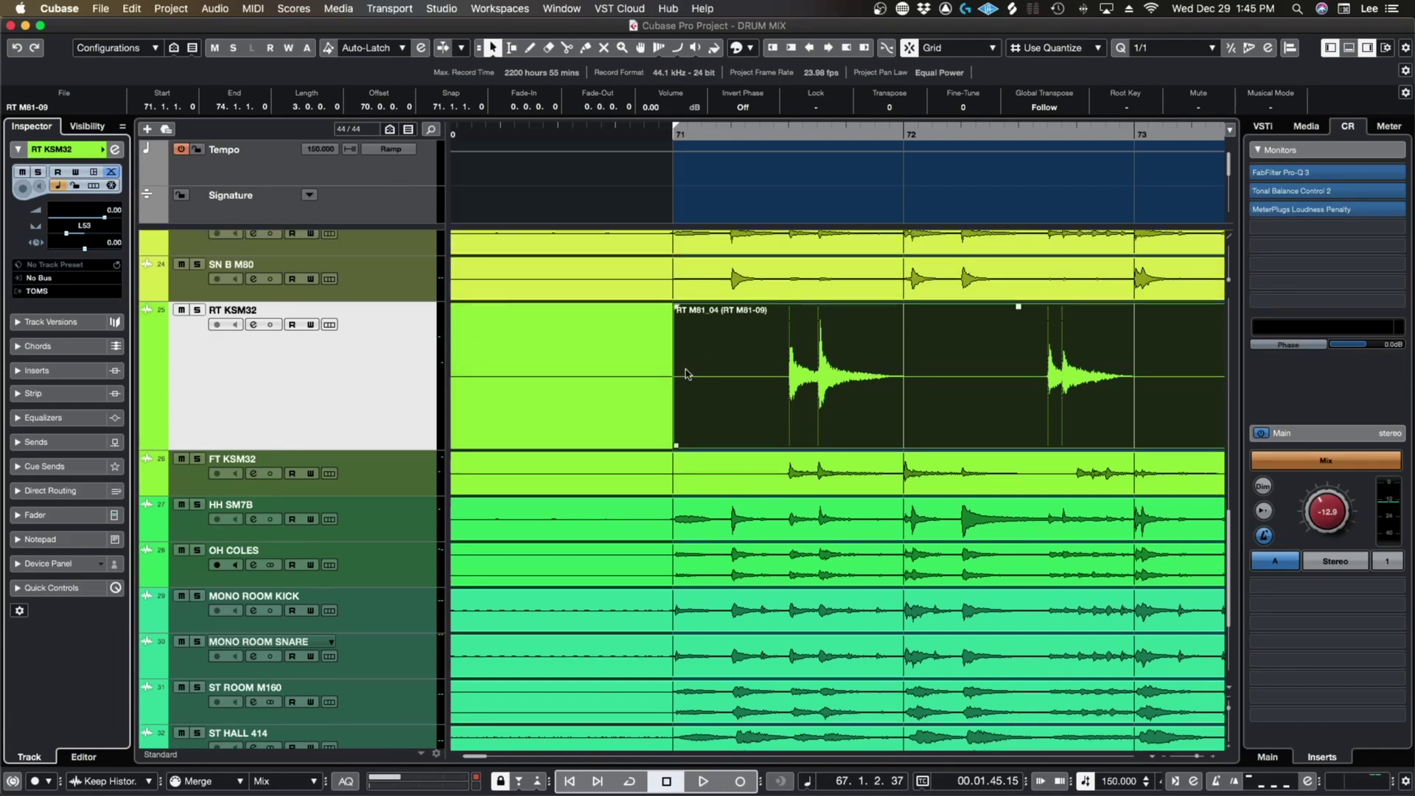
pyautogui.scroll(3, 685, 372)
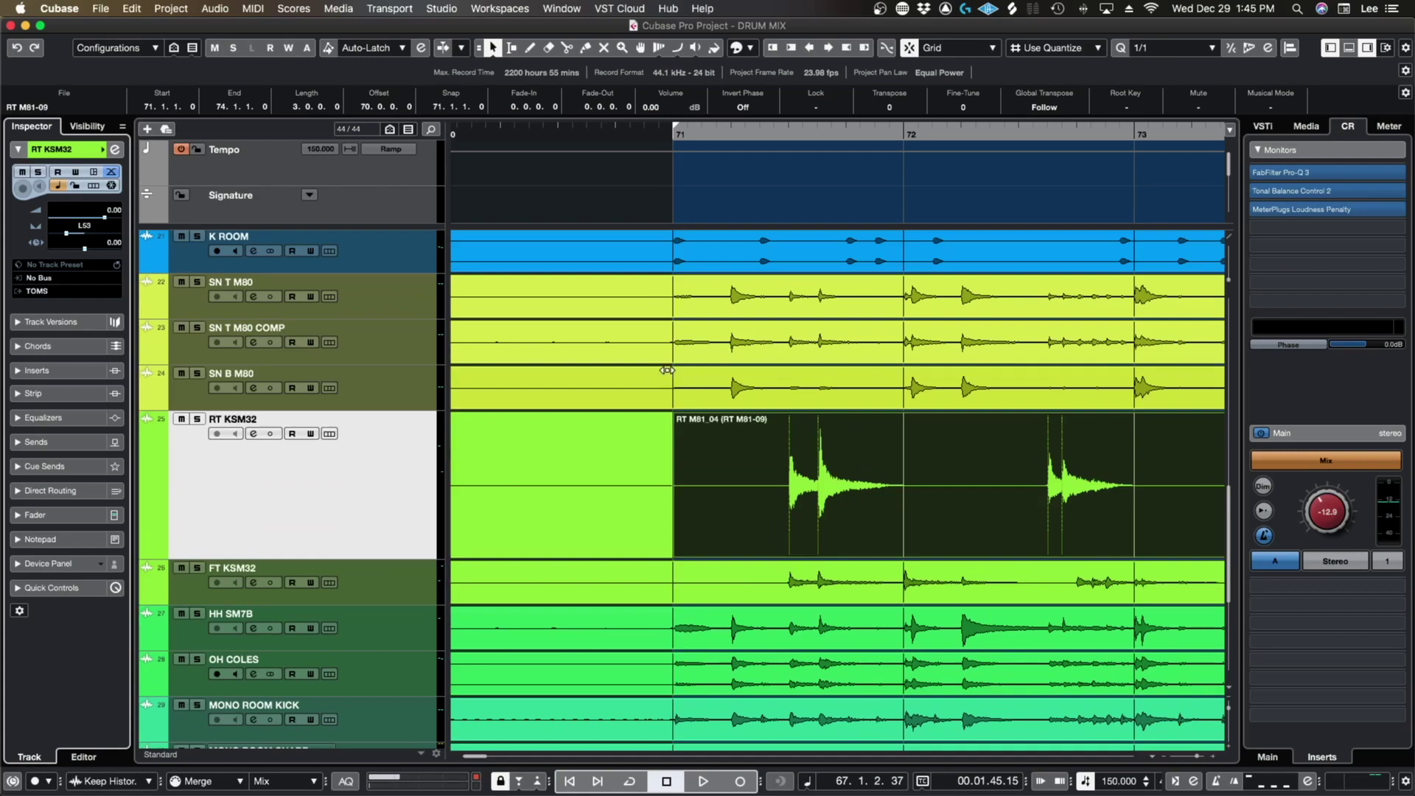
pyautogui.scroll(-3, 666, 367)
pyautogui.hscroll(-5, 665, 364)
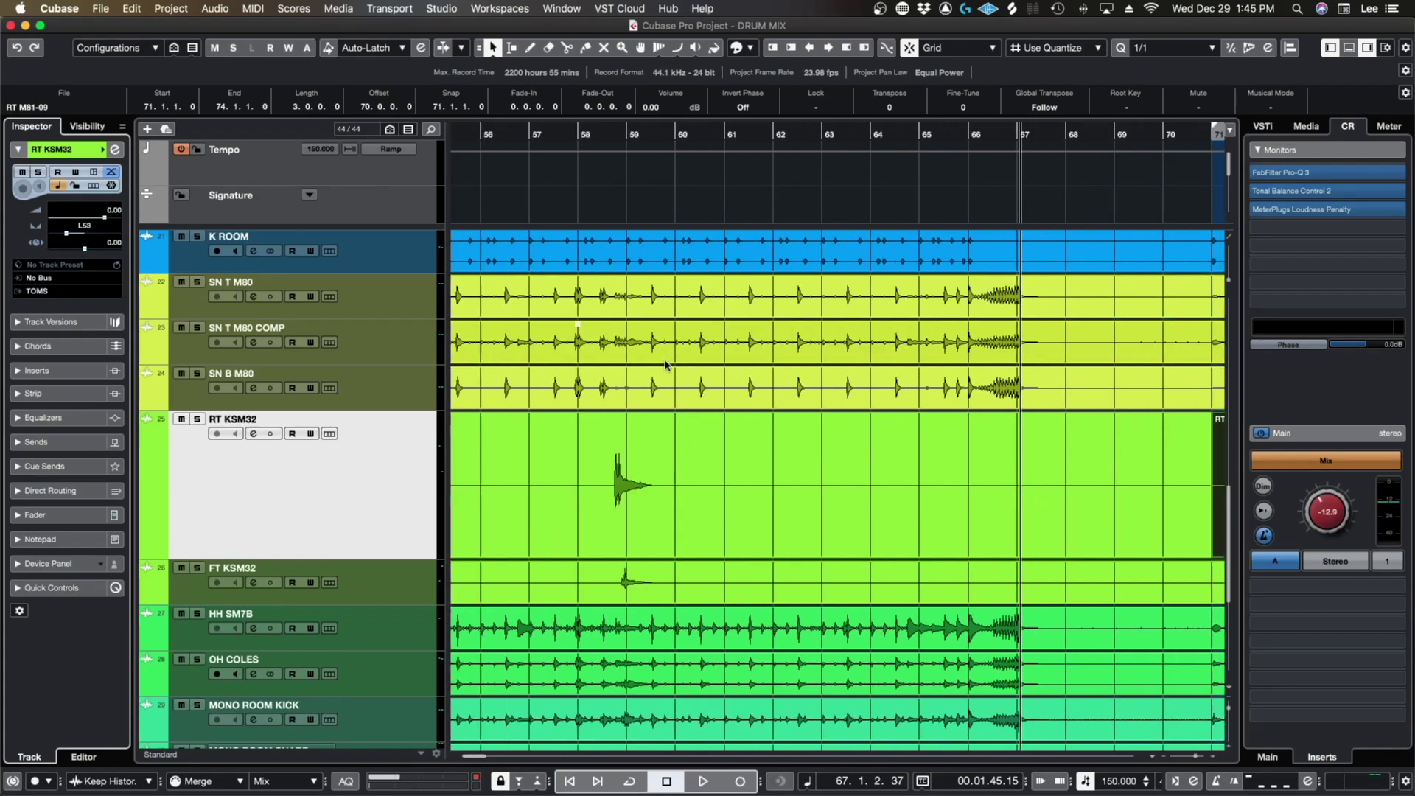
pyautogui.hscroll(-10, 665, 364)
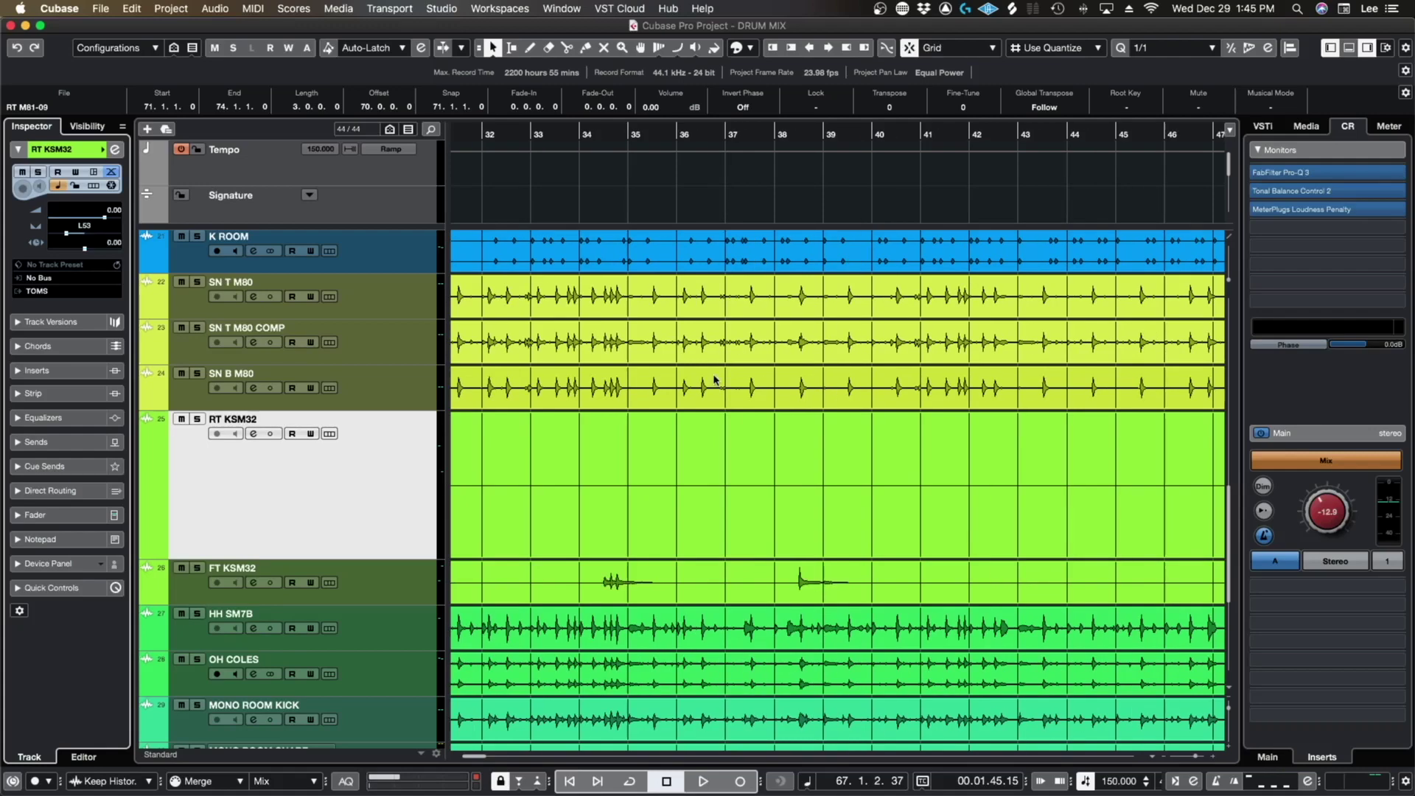
pyautogui.scroll(-3, 710, 442)
pyautogui.hscroll(-5, 710, 444)
pyautogui.hscroll(3, 711, 443)
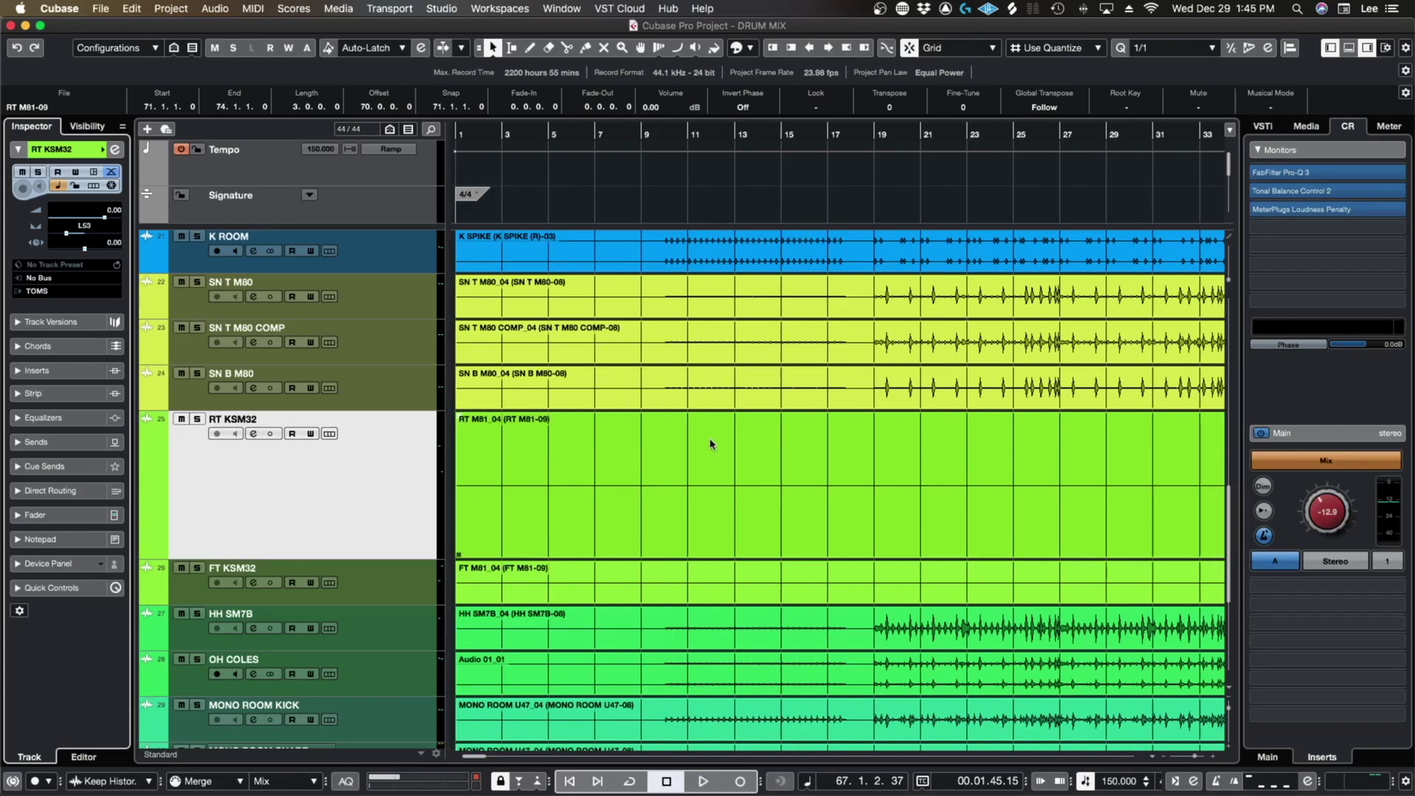
pyautogui.hscroll(1, 802, 485)
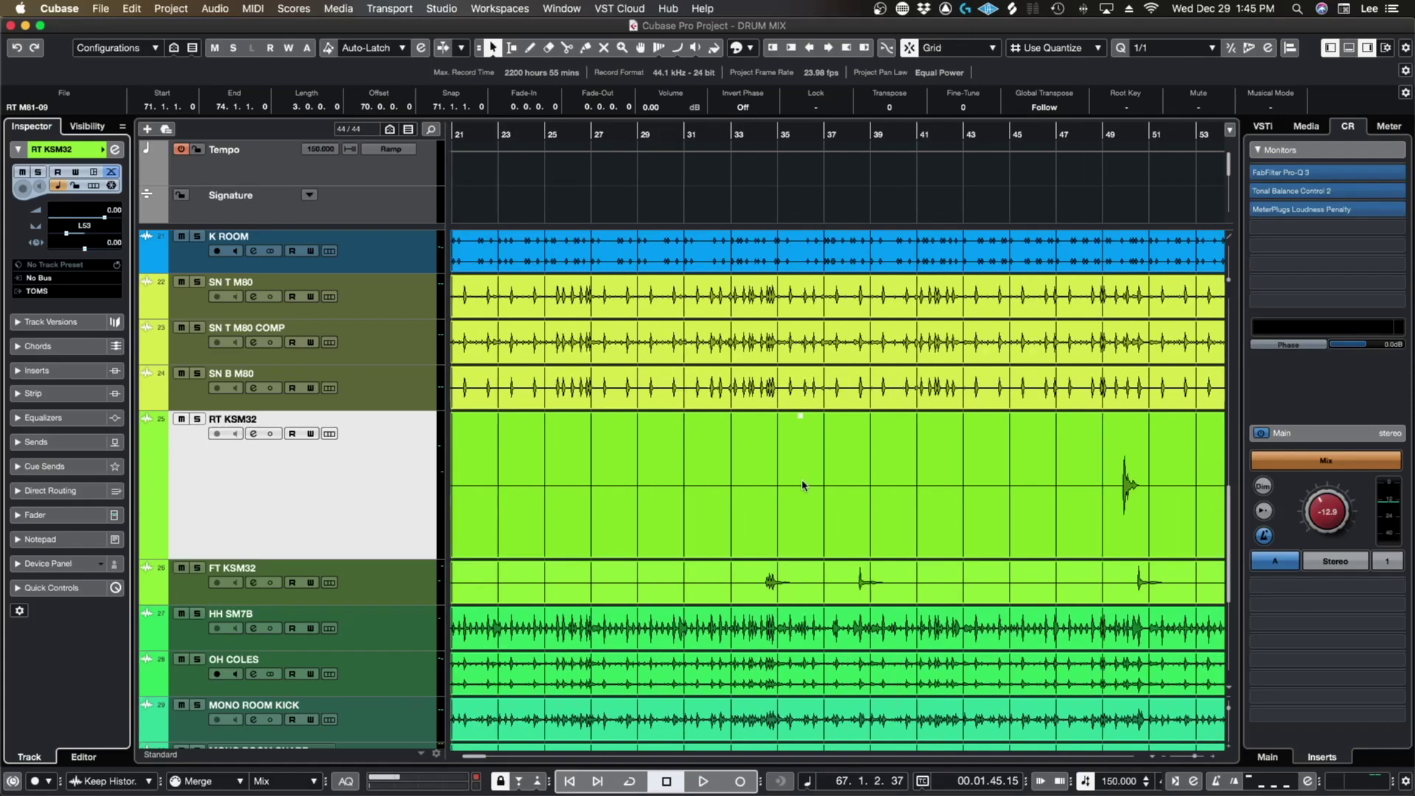
# Step: Add three stereo audio tracks routed to Stereo Out below the SN B M80 track
pyautogui.scroll(2, 417, 443)
pyautogui.click(417, 483)
pyautogui.rightClick(391, 517)
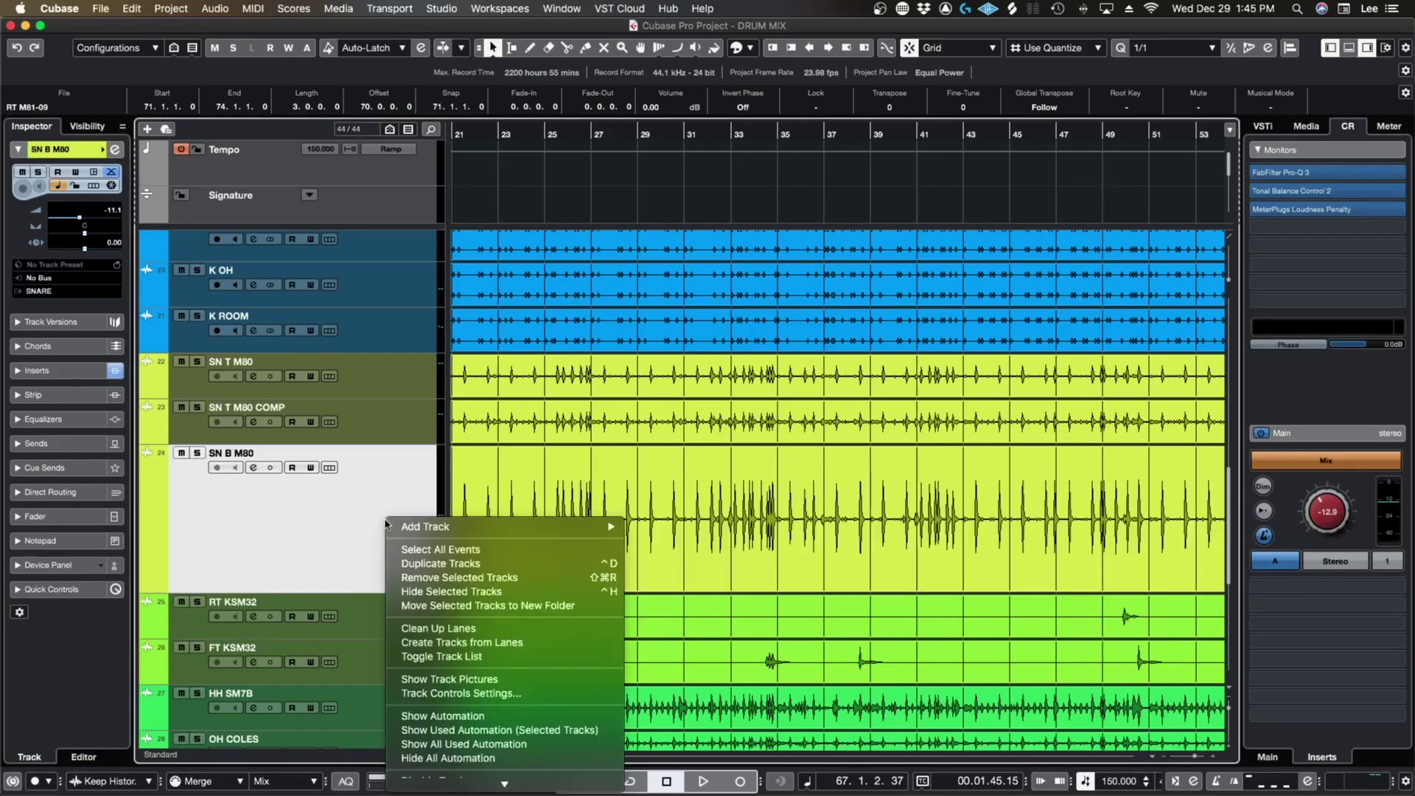
pyautogui.moveTo(564, 528)
pyautogui.click(698, 399)
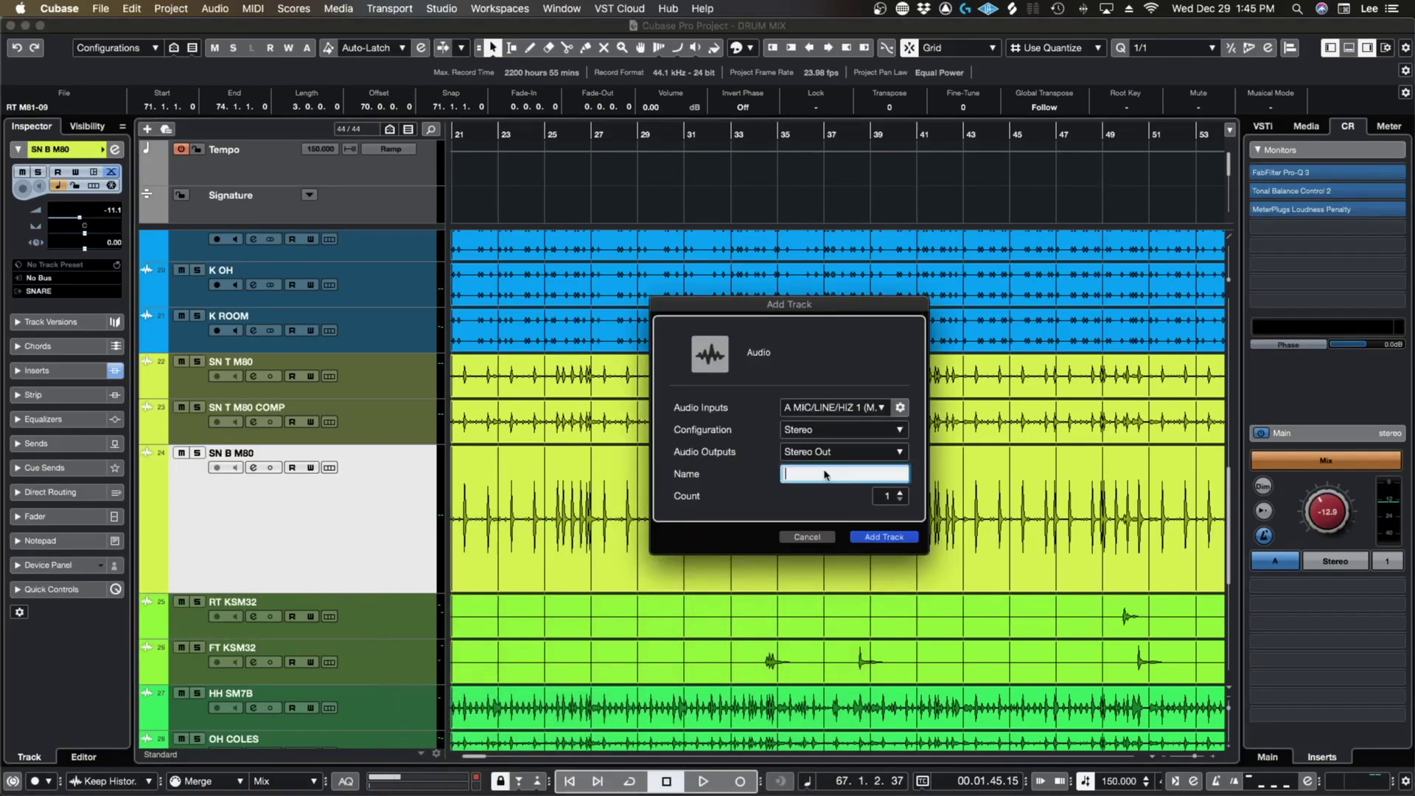
pyautogui.click(884, 537)
# Step: Name the three new tracks S DIRECT, S OH and S ROOM
pyautogui.click(375, 523)
pyautogui.doubleClick(224, 499)
pyautogui.write('s DIR')
pyautogui.press('super+a')
pyautogui.write('DN')
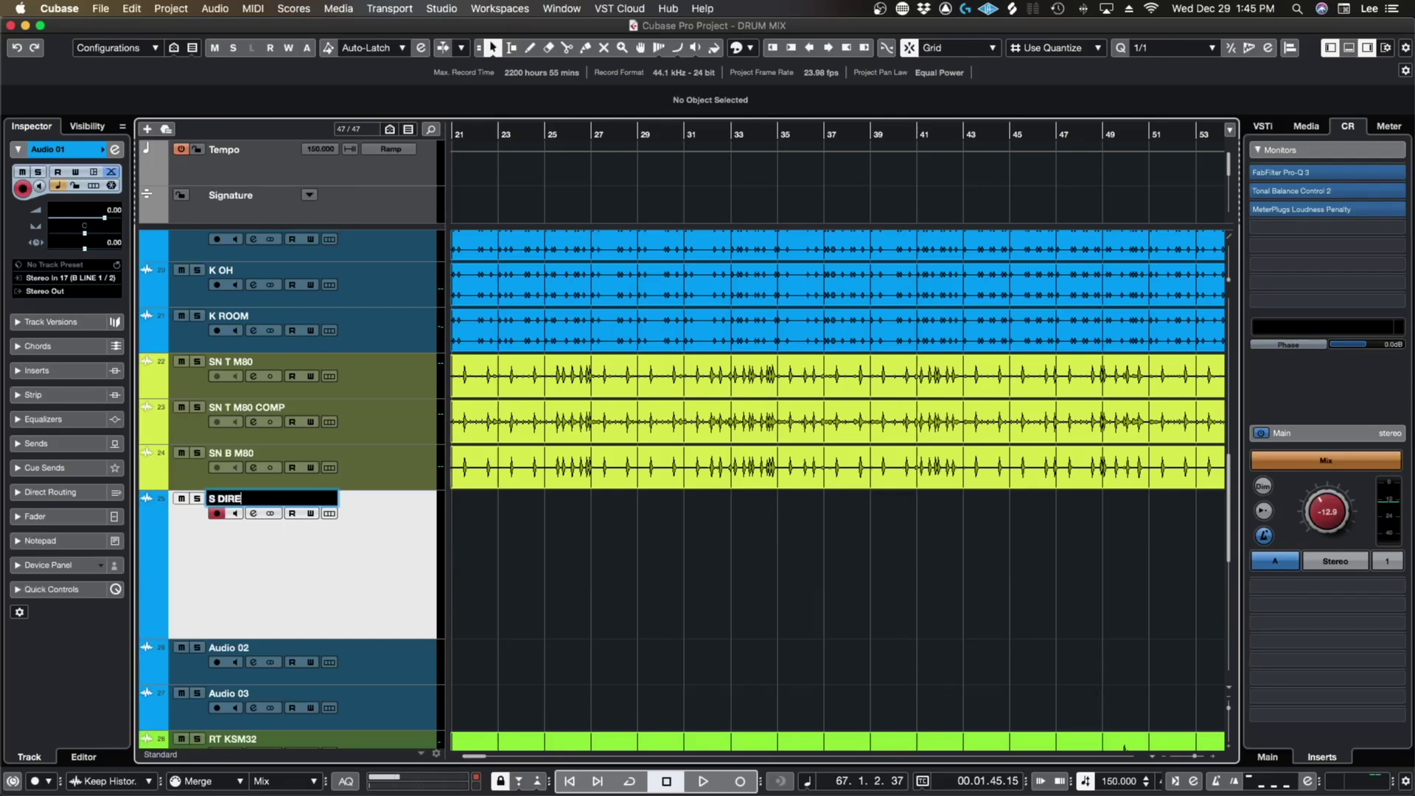
pyautogui.press('Tab')
pyautogui.write('S OH')
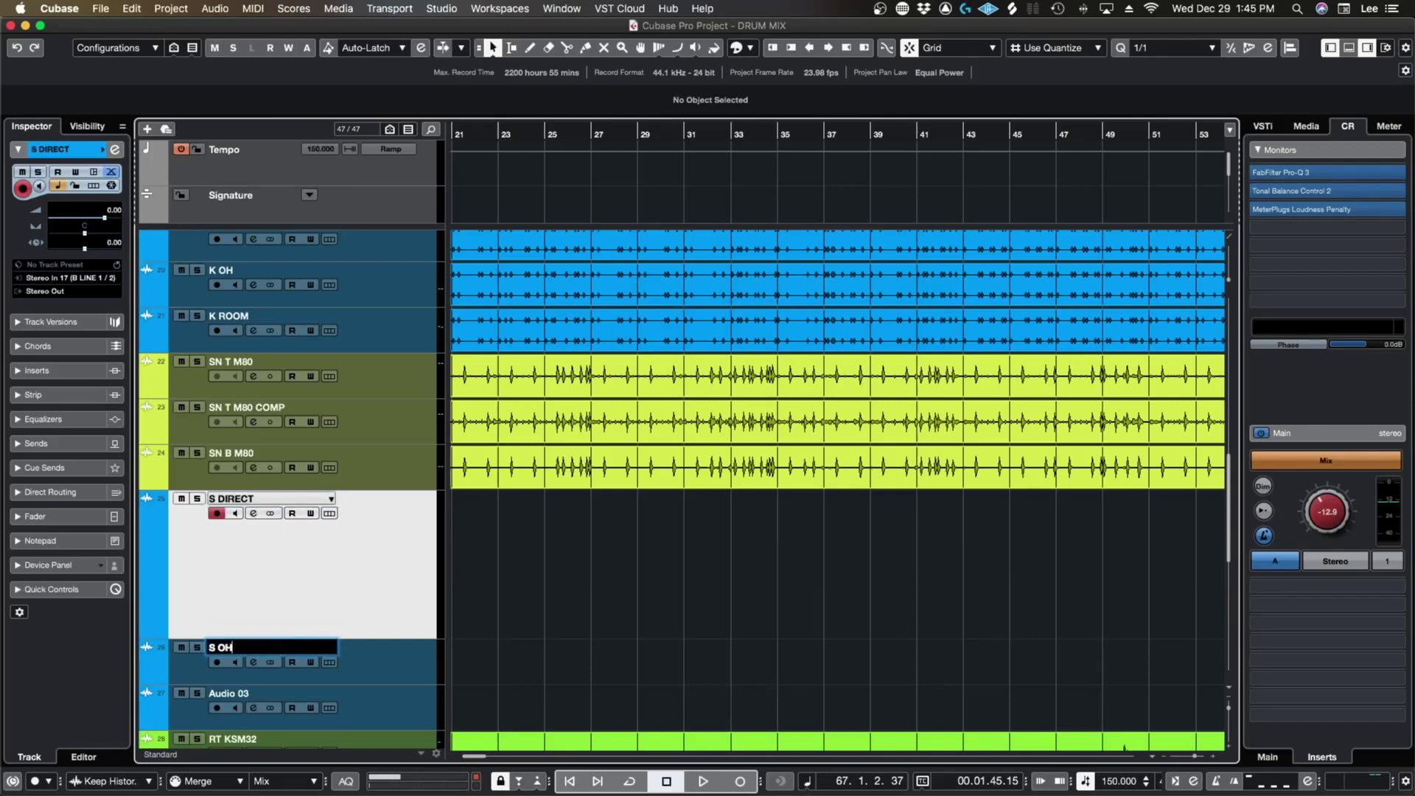
pyautogui.press('Tab')
pyautogui.write('S ROOM')
pyautogui.hotkey('shift', 'Tab')
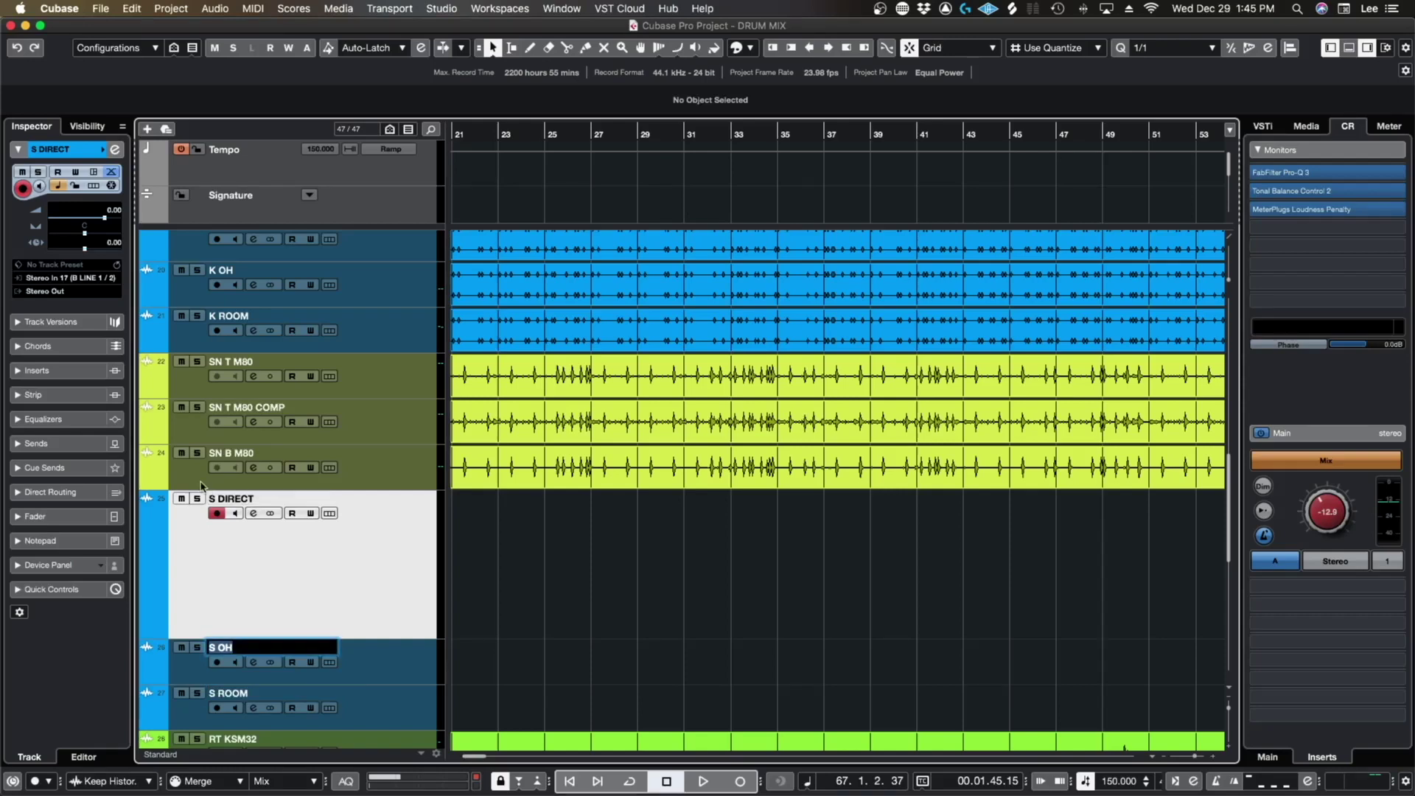
pyautogui.press('Return')
# Step: Insert Trigger 2 in the first insert slot of the S DIRECT channel in the mixer
pyautogui.click(627, 508)
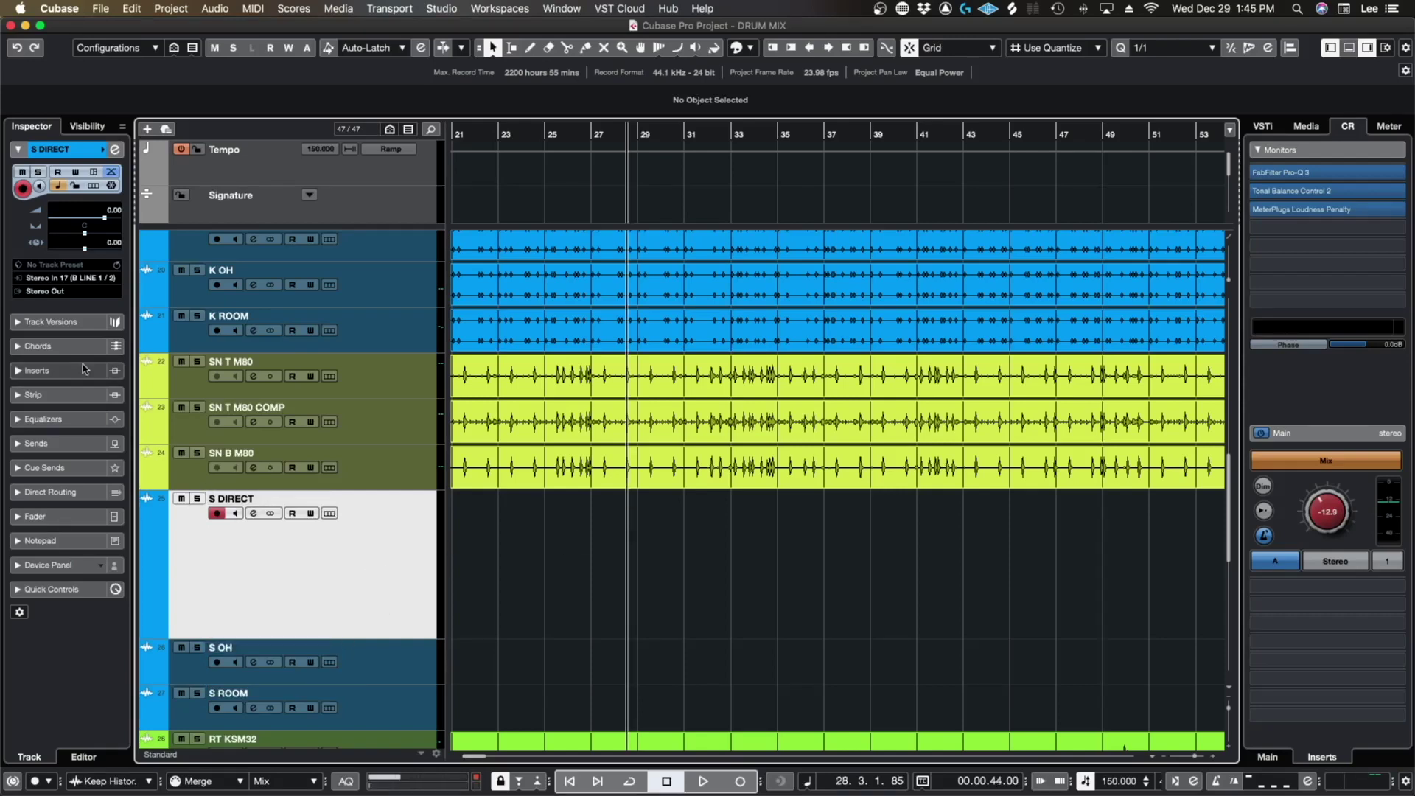
pyautogui.press('F3')
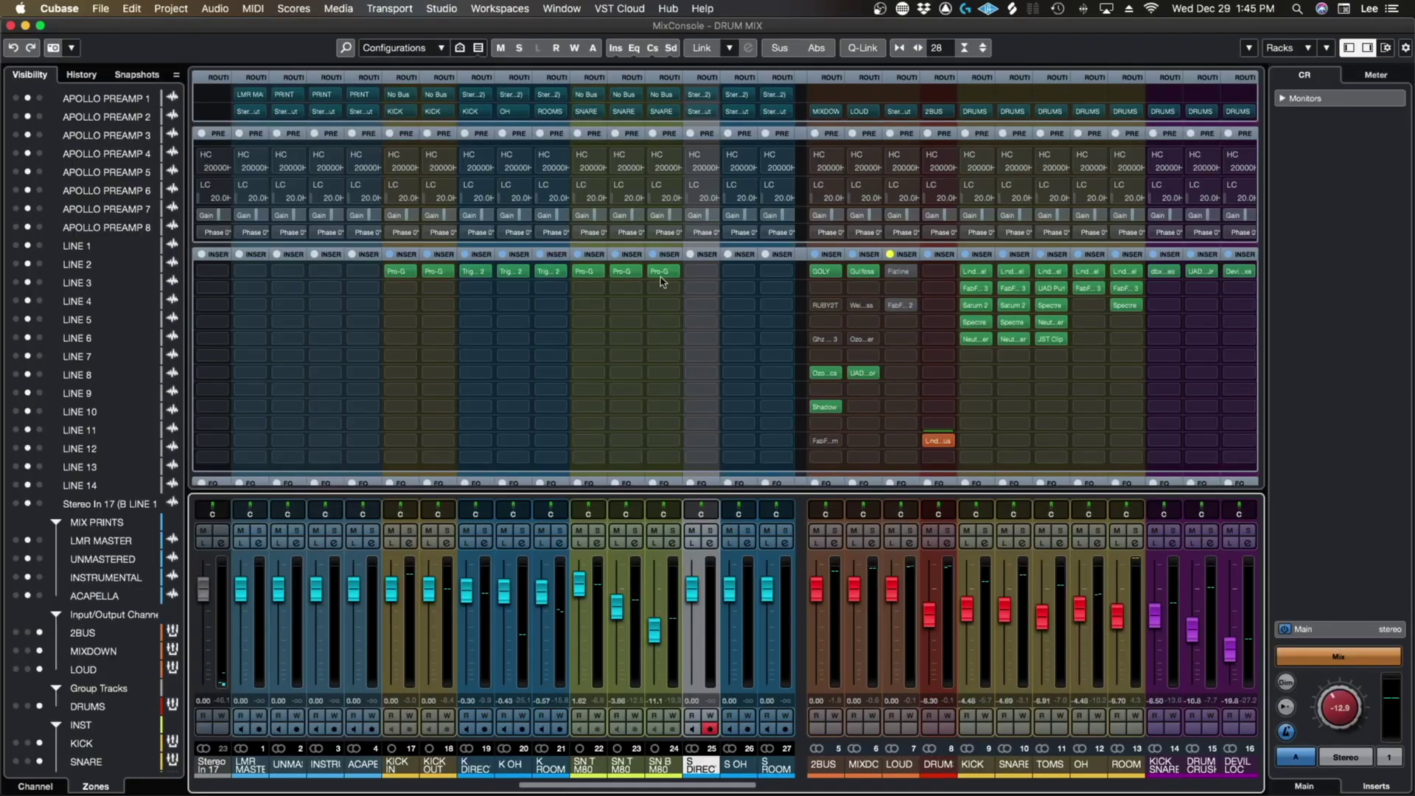
pyautogui.click(699, 272)
pyautogui.write('trigg')
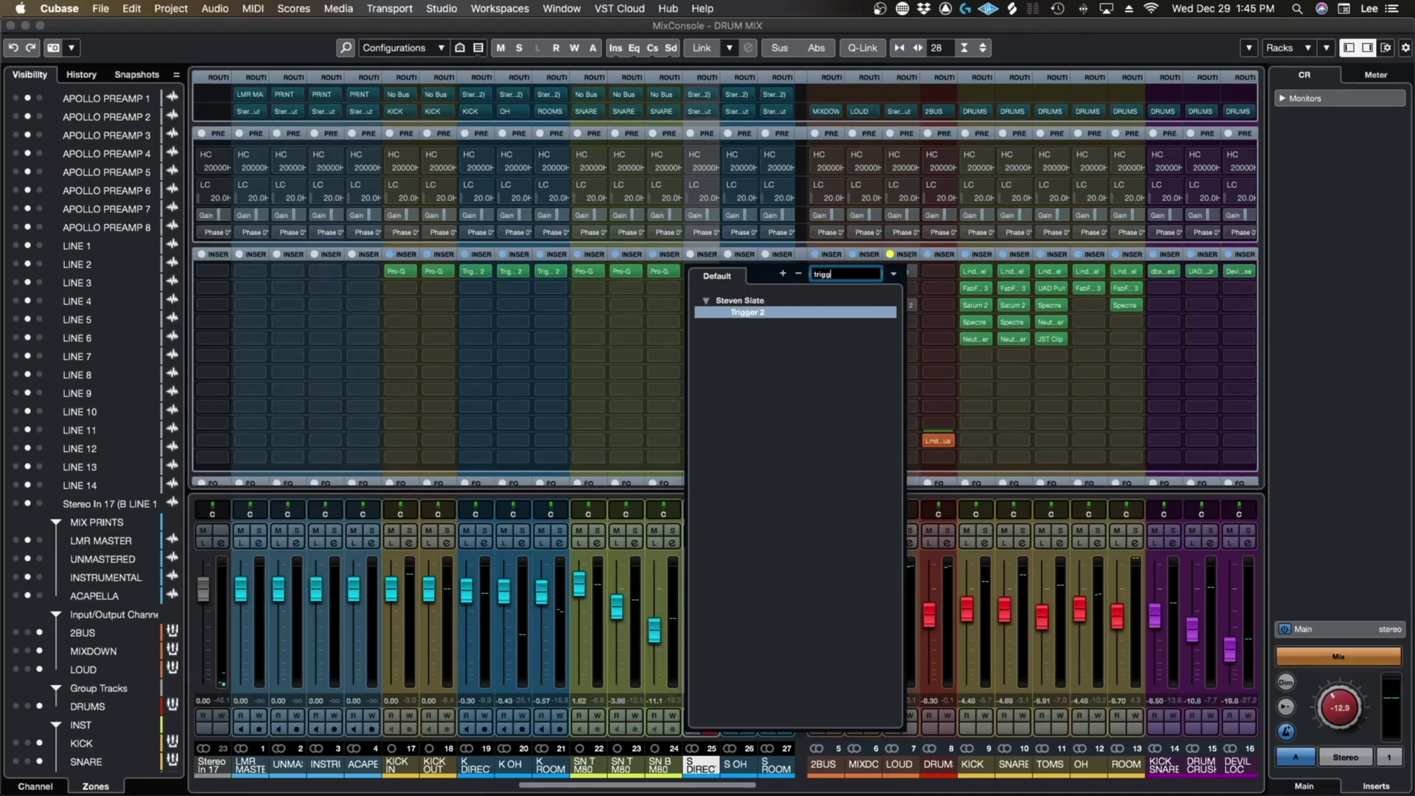
pyautogui.press('Return')
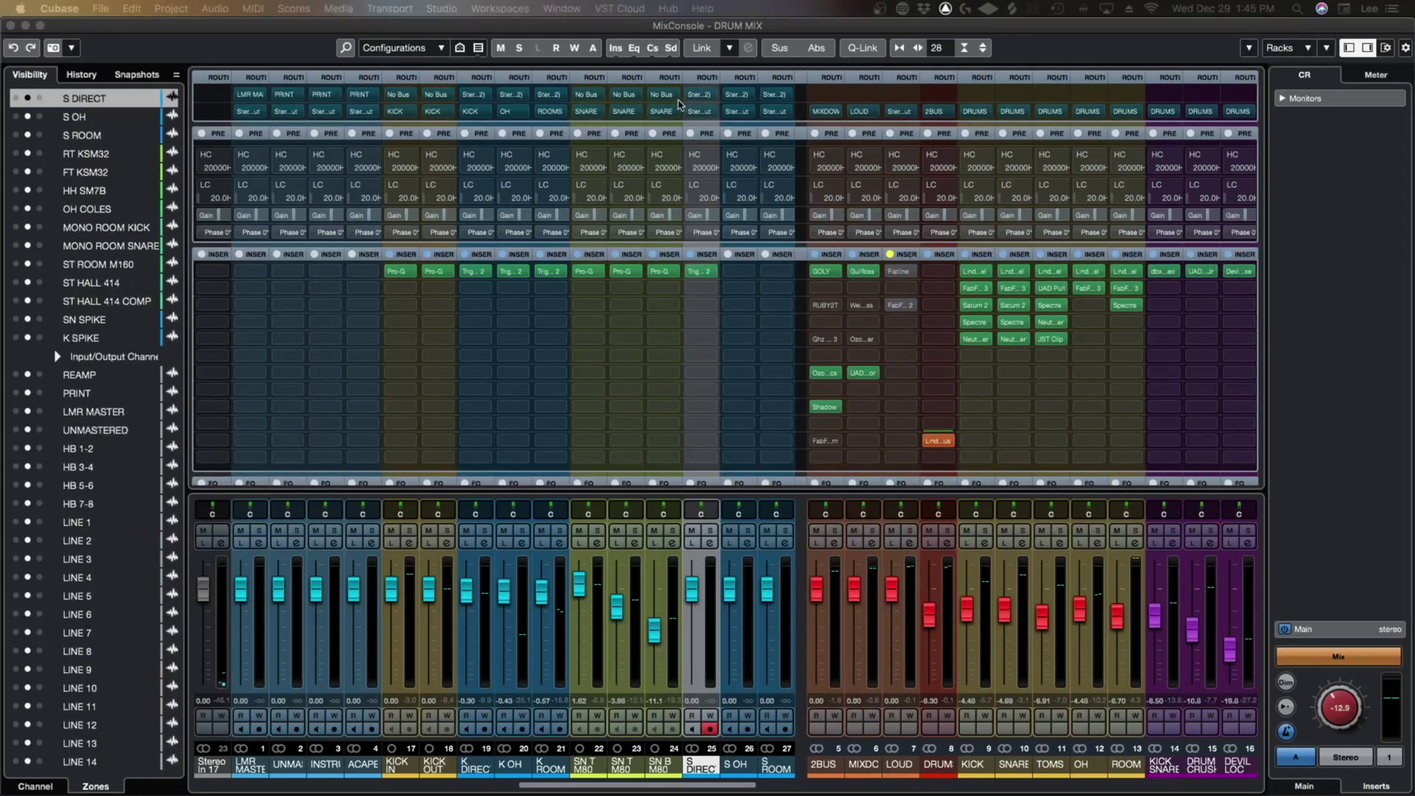
# Step: Route S DIRECT's output to SNARE, S OH's to OH and S ROOM's to ROOMS, and close the mixer
pyautogui.click(699, 111)
pyautogui.write('sna')
pyautogui.press('Return')
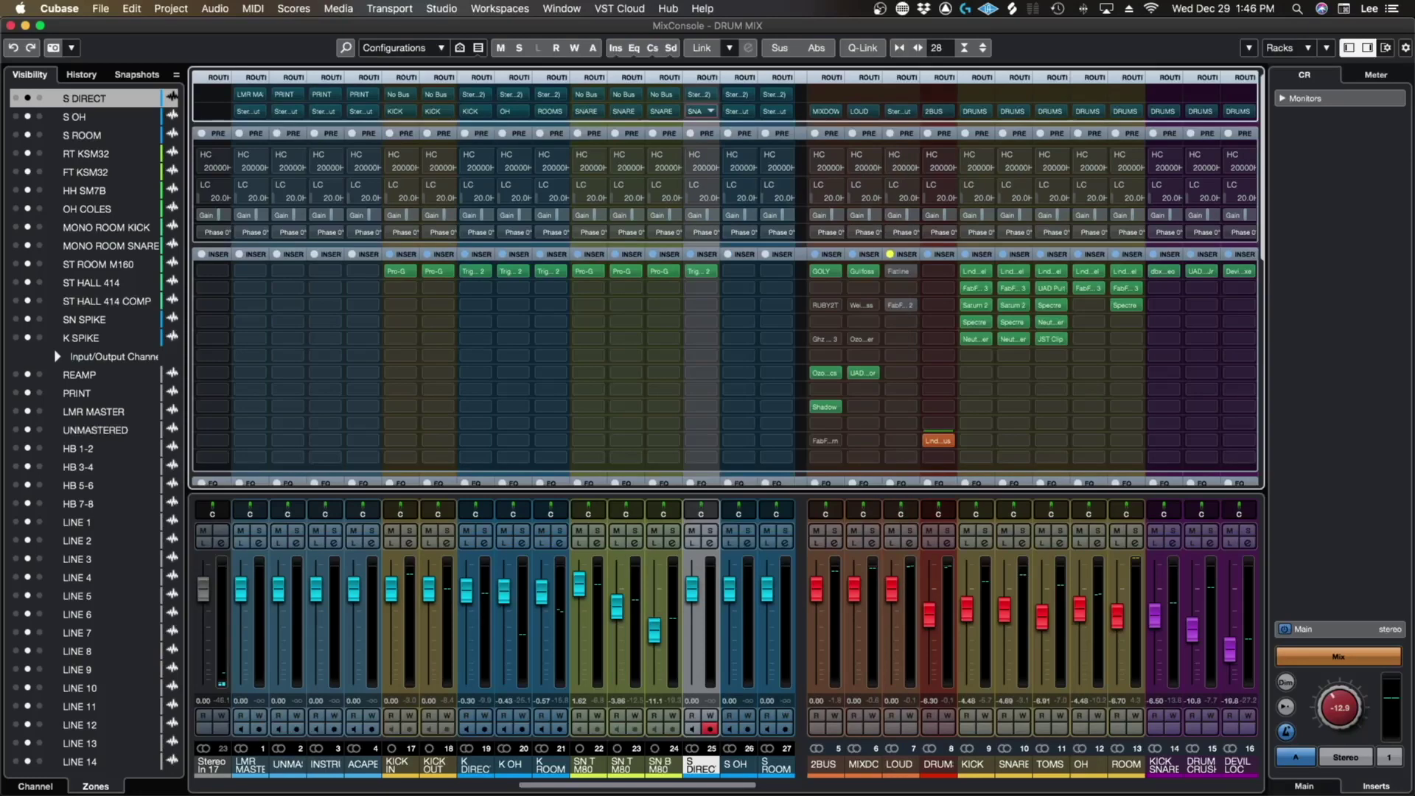
pyautogui.click(737, 111)
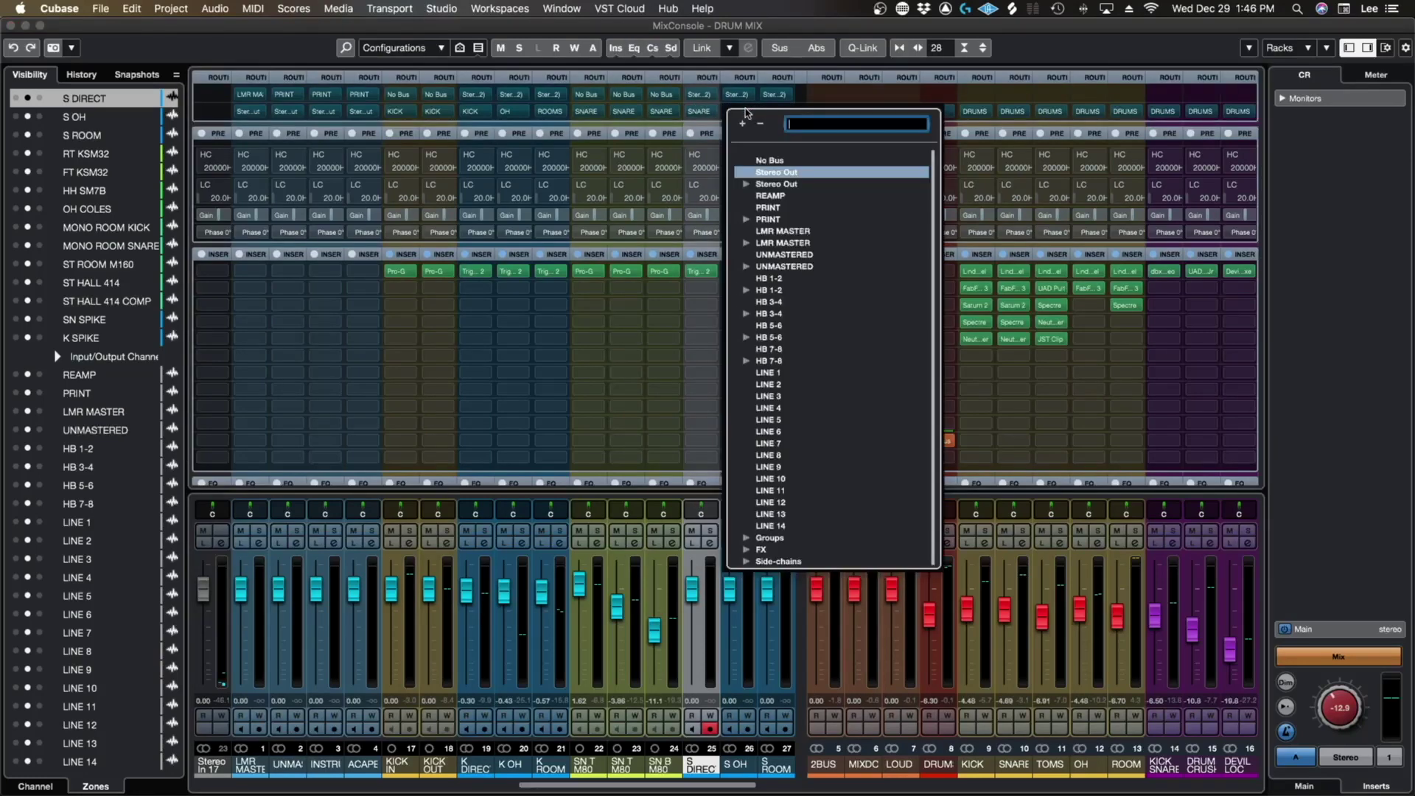
pyautogui.write('oh')
pyautogui.press('Return')
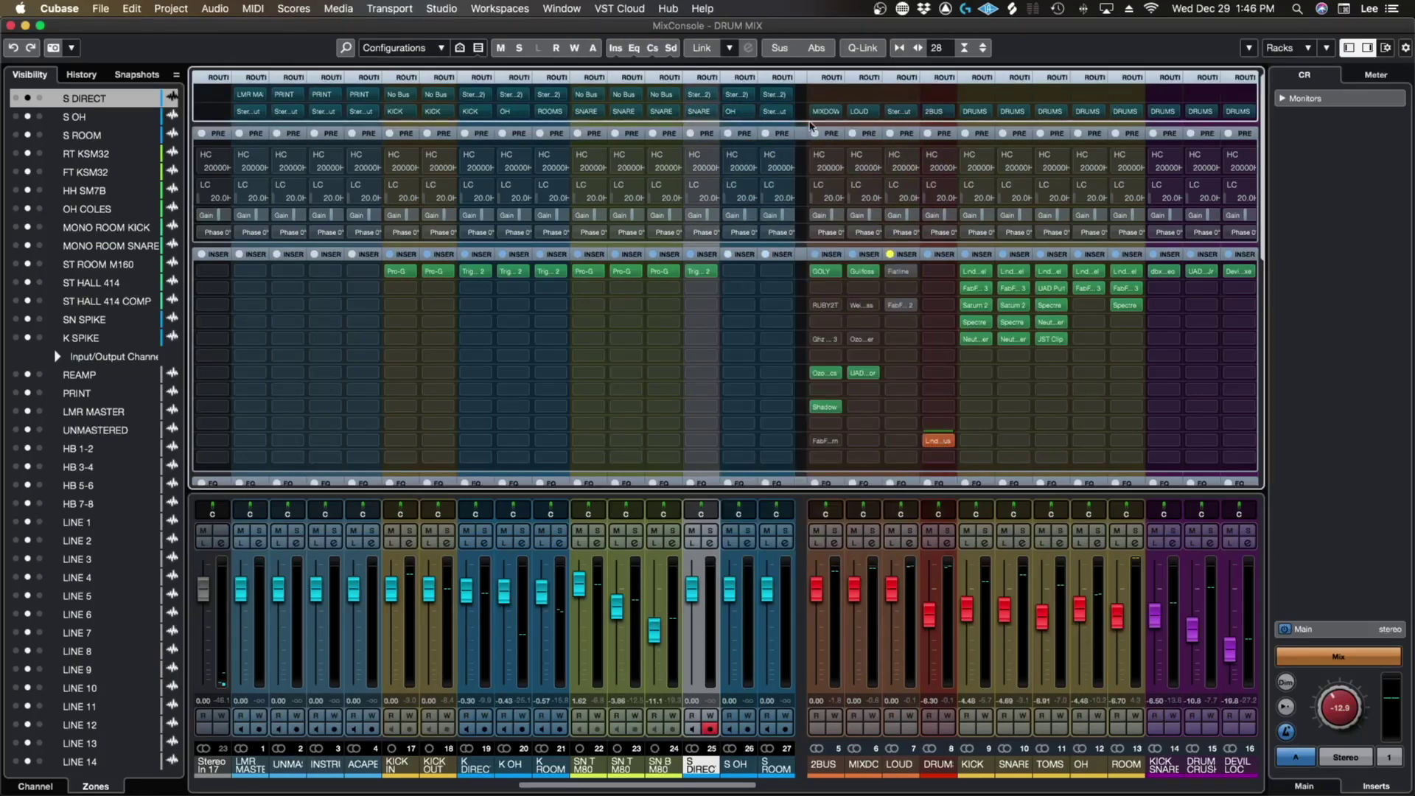
pyautogui.click(781, 109)
pyautogui.write('room')
pyautogui.press('Return')
pyautogui.click(11, 25)
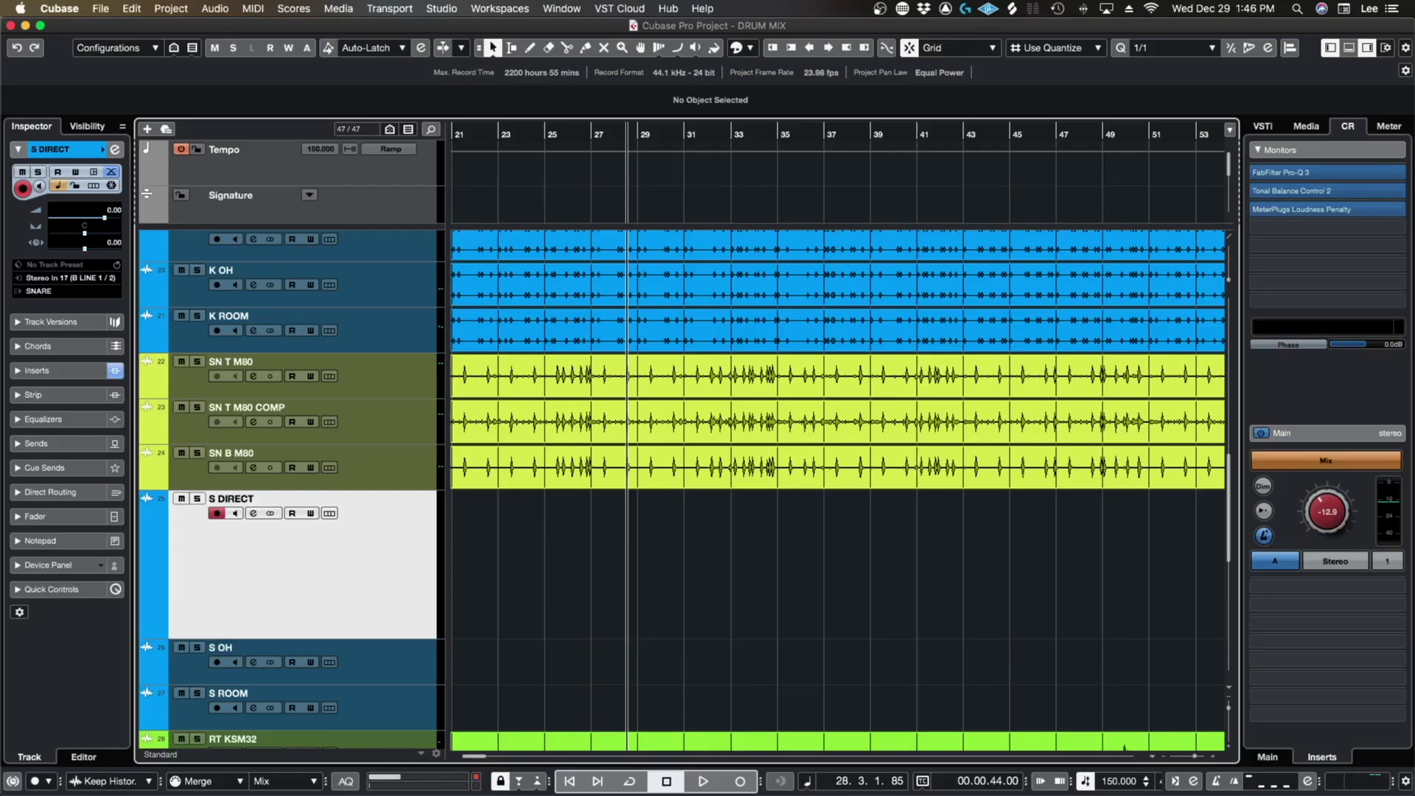
# Step: Copy the SN SPIKE event onto the S DIRECT, S OH and S ROOM tracks, starting at bar 1
pyautogui.moveTo(1015, 153); pyautogui.dragTo(1055, 108)
pyautogui.scroll(-8, 524, 497)
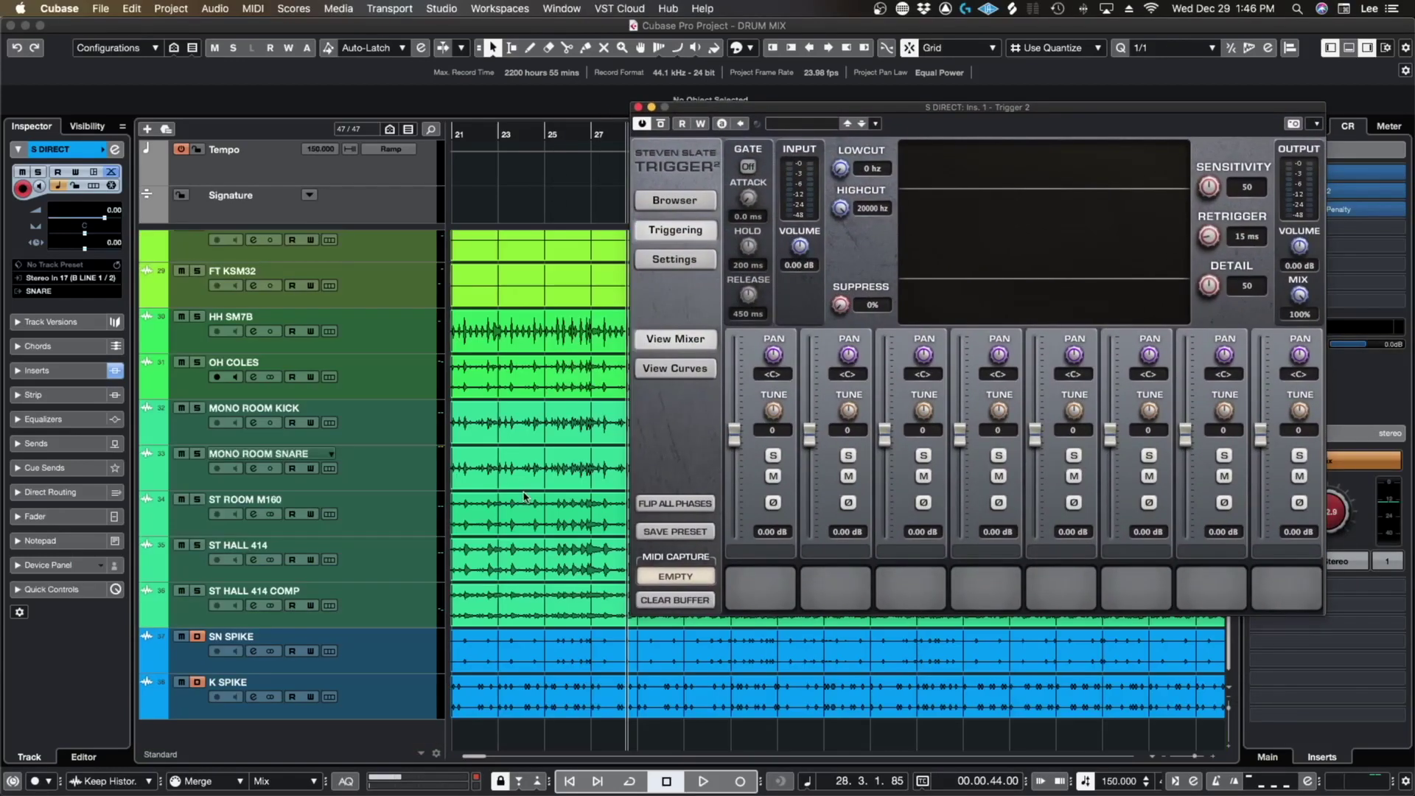
pyautogui.click(492, 658)
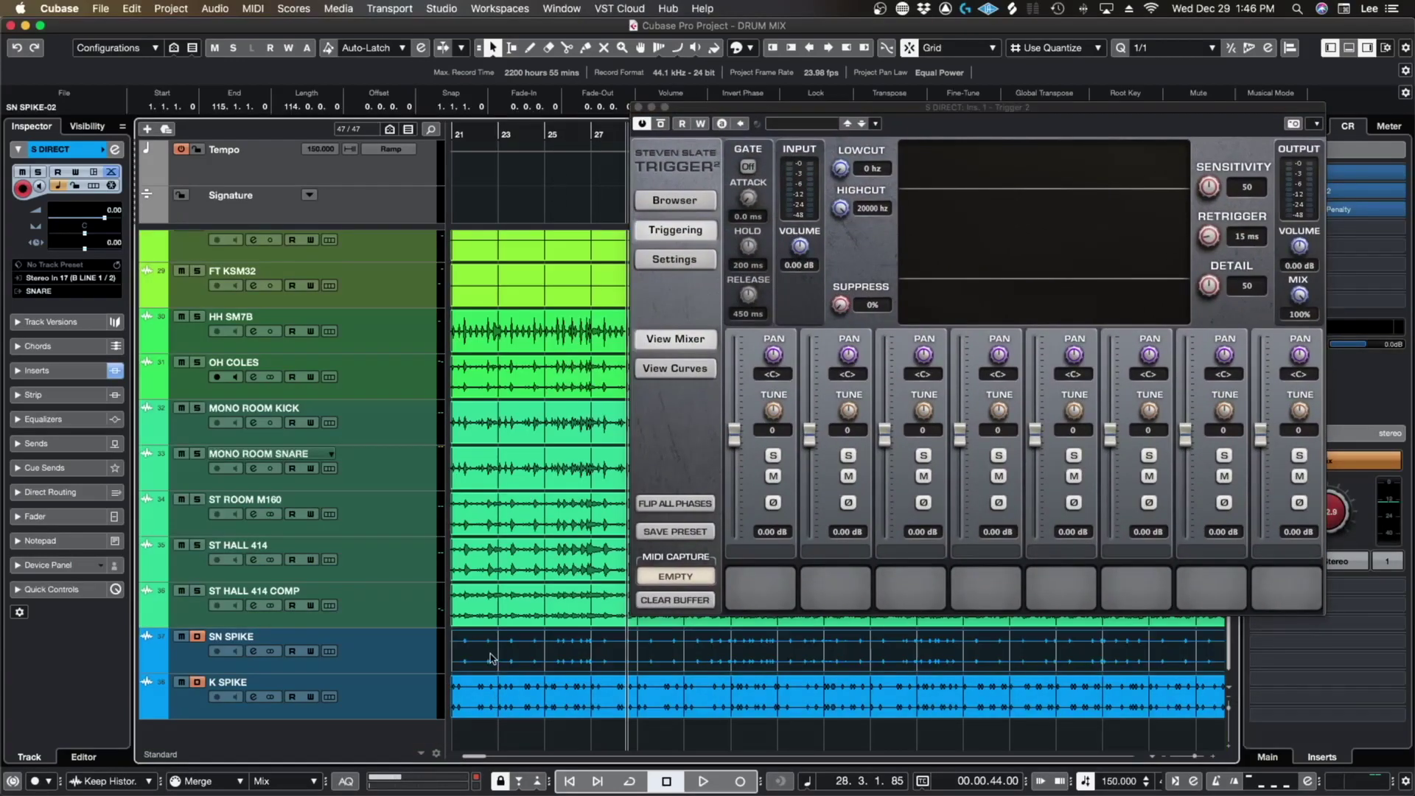
pyautogui.hscroll(-10, 491, 657)
pyautogui.moveTo(490, 653); pyautogui.dragTo(481, 560)
pyautogui.moveTo(480, 561); pyautogui.dragTo(480, 602)
pyautogui.scroll(-5, 531, 478)
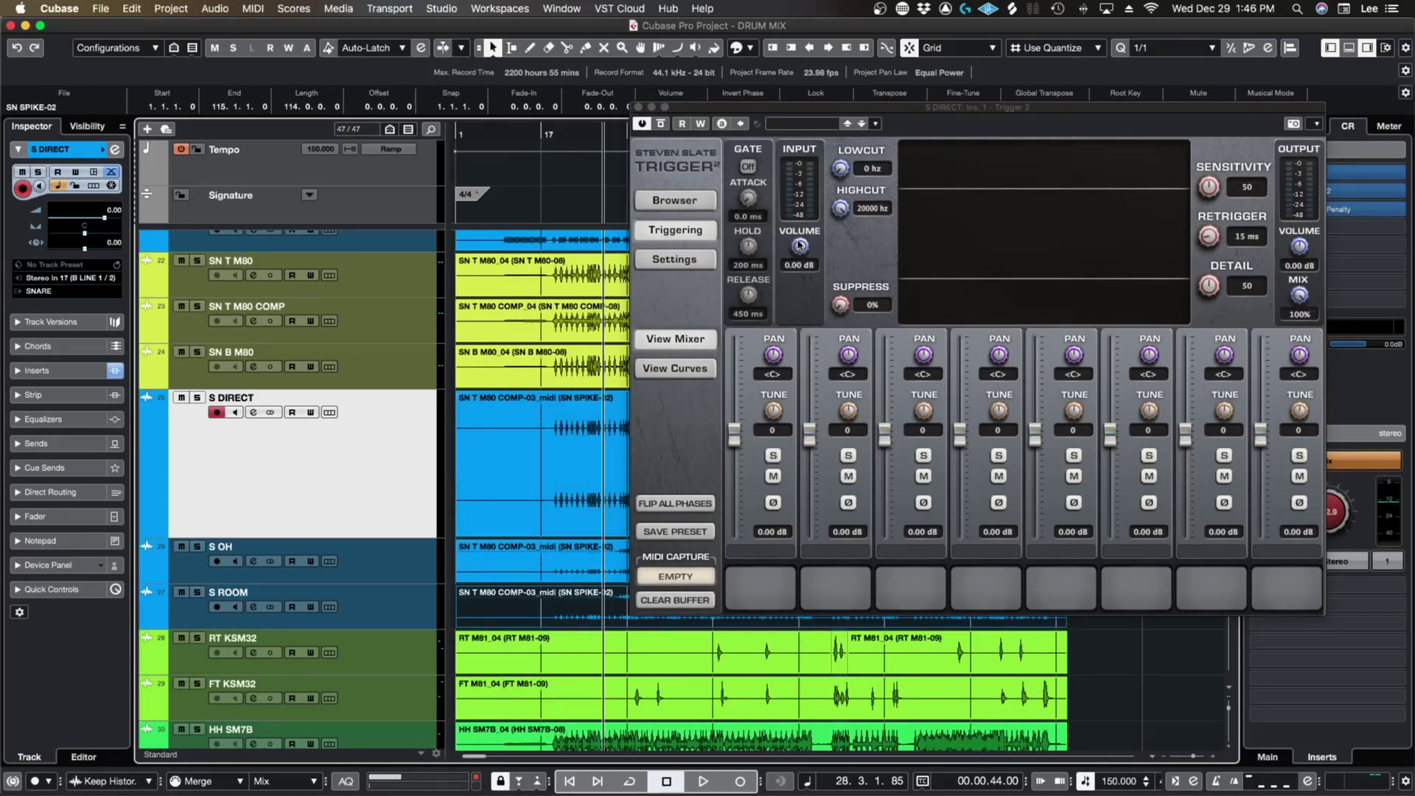
# Step: Set S DIRECT's Trigger 2 to 7 dB input volume and detail 16, and solo the track to play its hits
pyautogui.press('g')
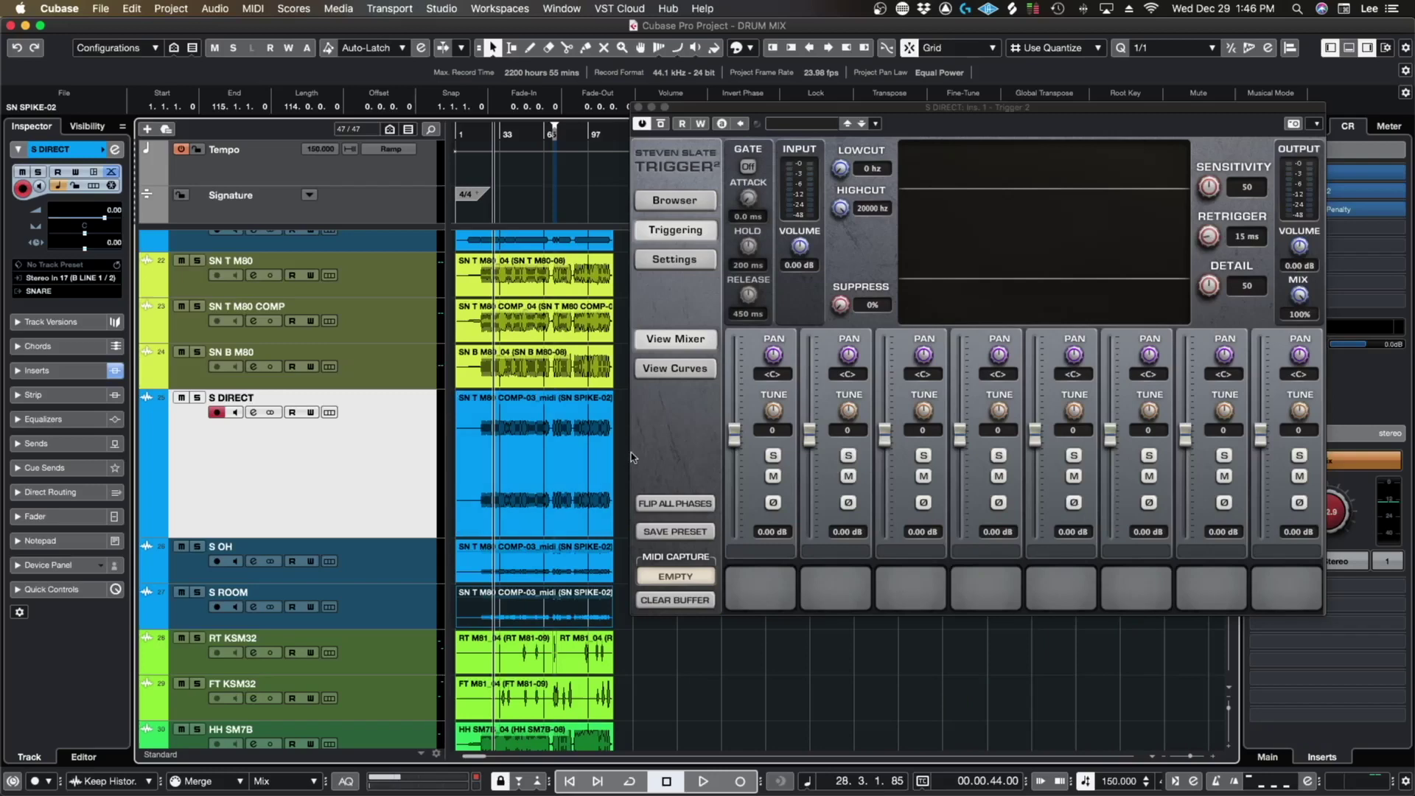
pyautogui.moveTo(1240, 282); pyautogui.dragTo(1206, 348)
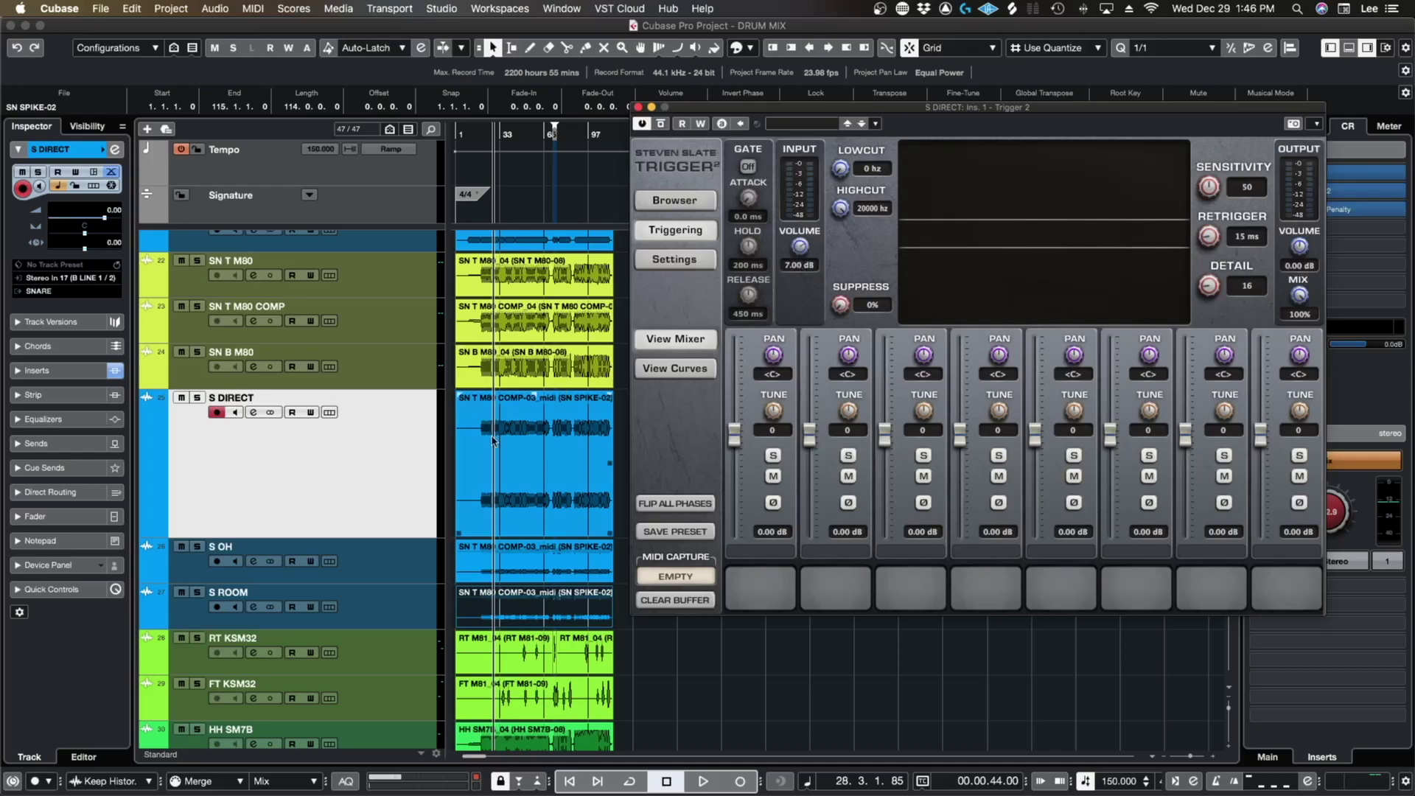
pyautogui.click(196, 399)
pyautogui.press('space')
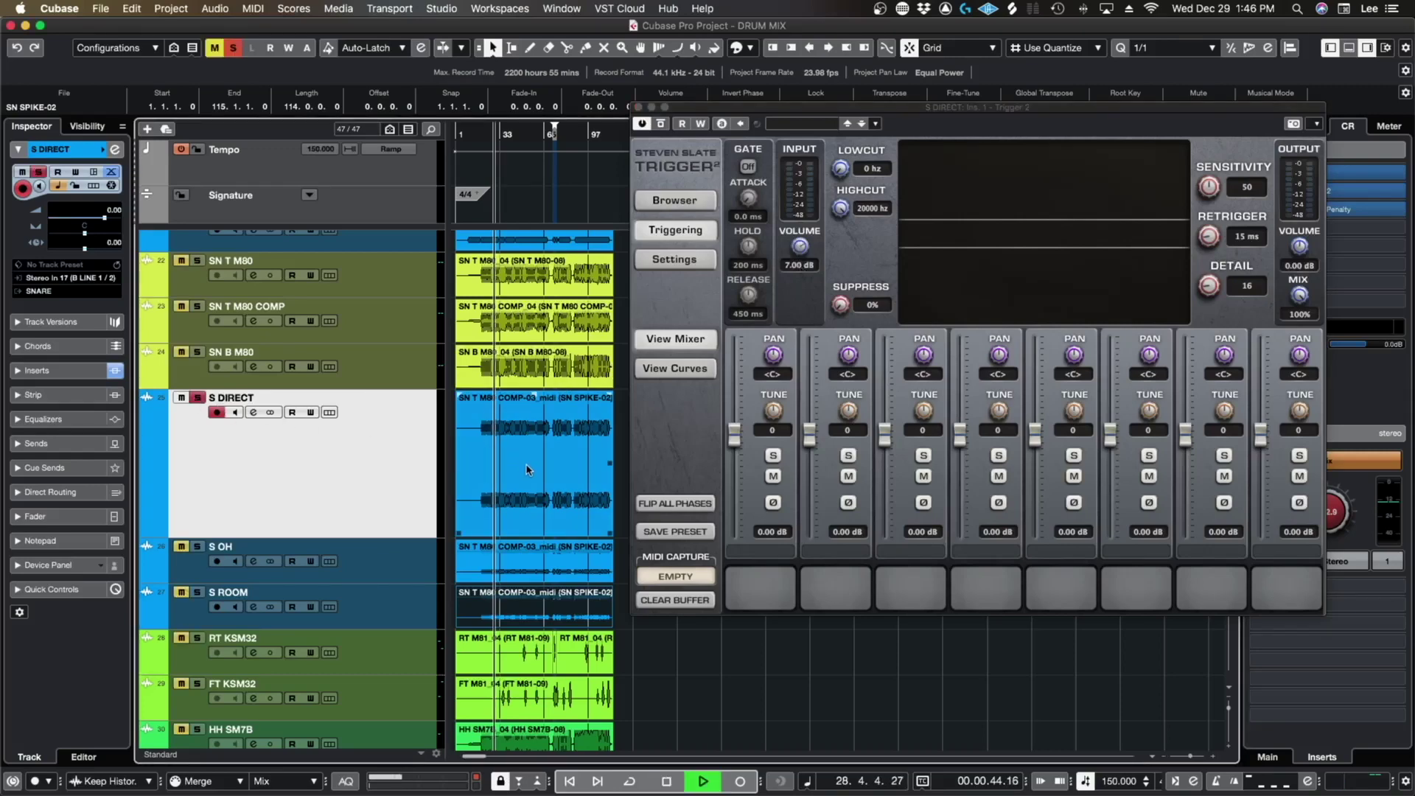
pyautogui.scroll(3, 522, 469)
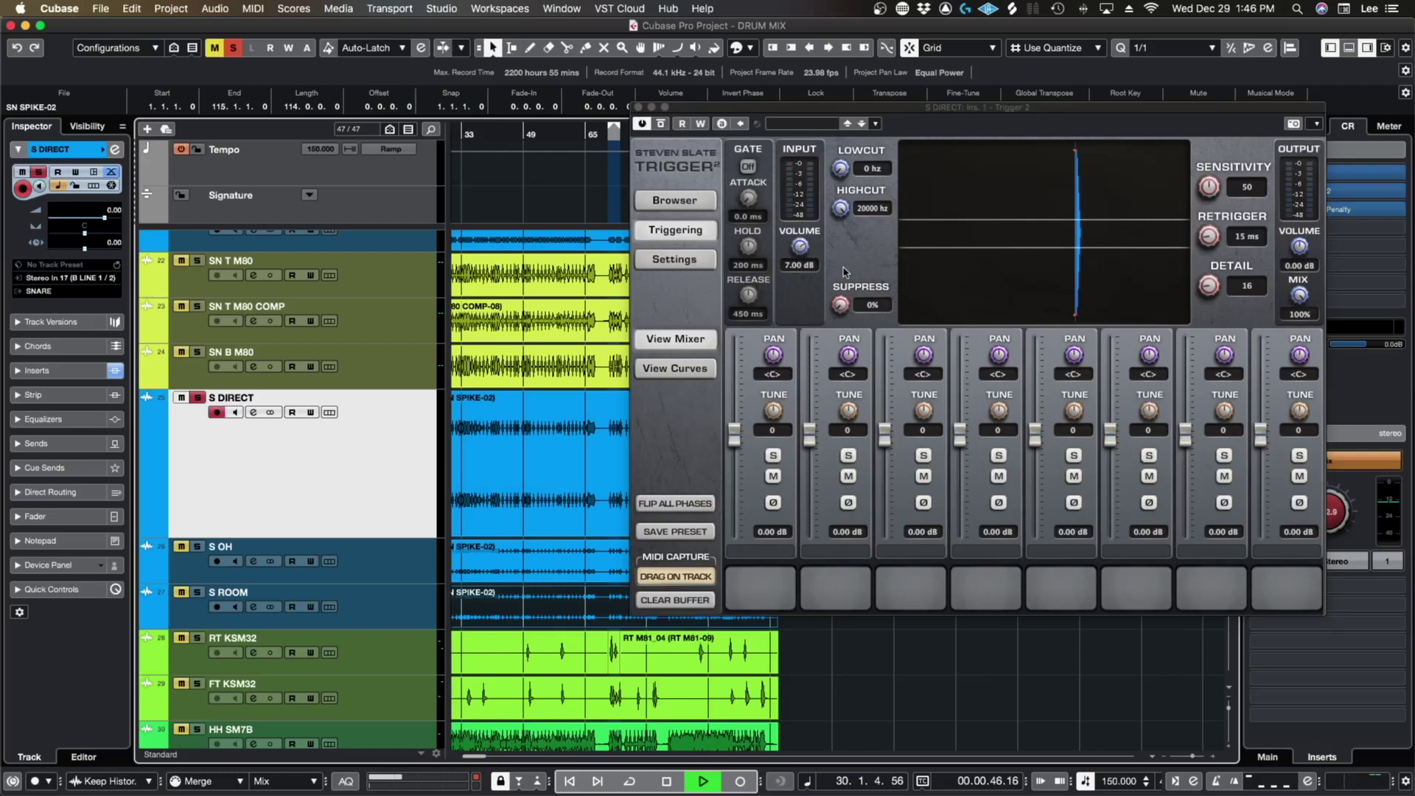
pyautogui.press('space')
# Step: Set the Trigger 2 input volume on S DIRECT to 8 dB and play the track to check the triggering
pyautogui.doubleClick(796, 265)
pyautogui.write('8')
pyautogui.press('Return')
pyautogui.press('space')
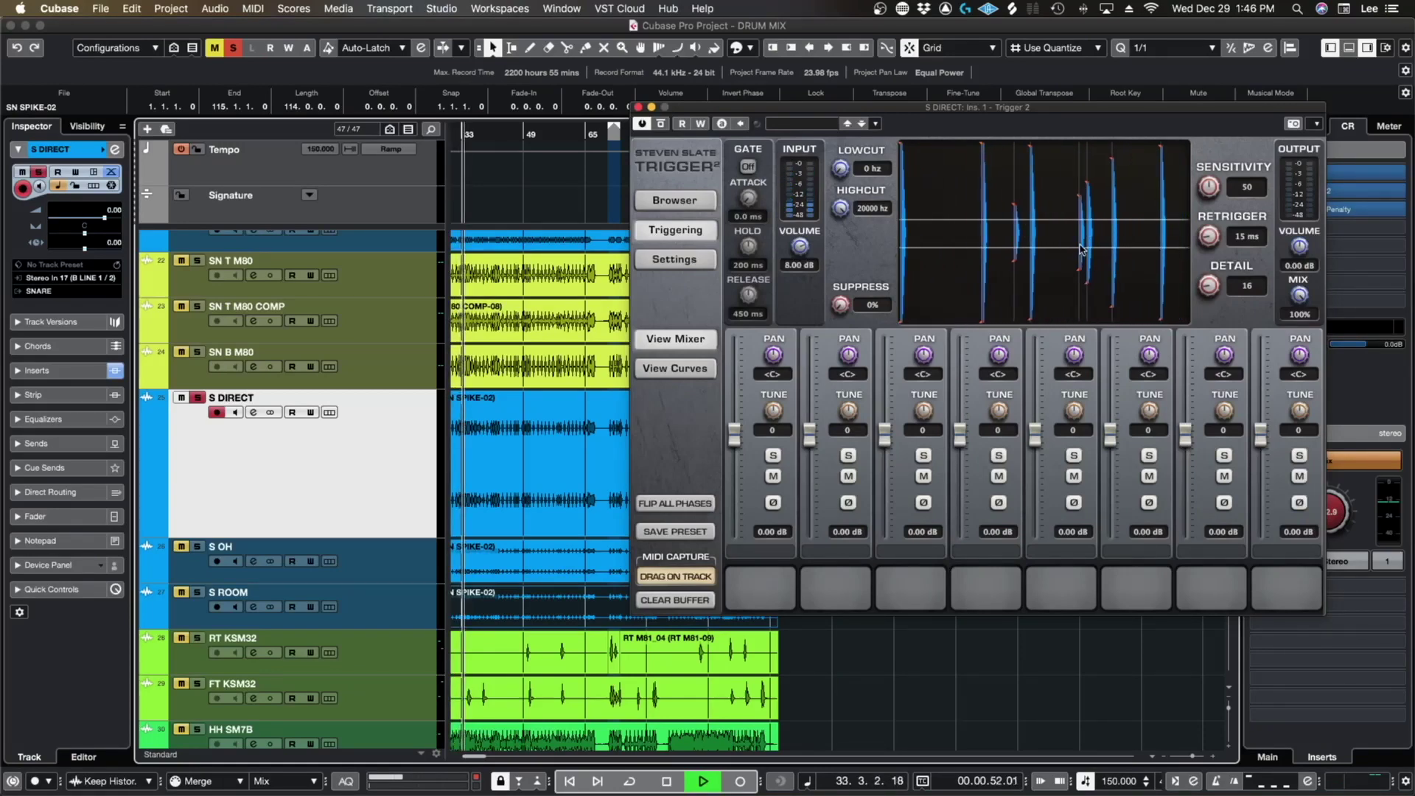
pyautogui.press('space')
# Step: Load SNARE DIRECT.tci from the SNARE folder of THR TRIGGER PRESETS 2 into S DIRECT's first Trigger 2 slot, with audition on
pyautogui.press('h')
pyautogui.press('h')
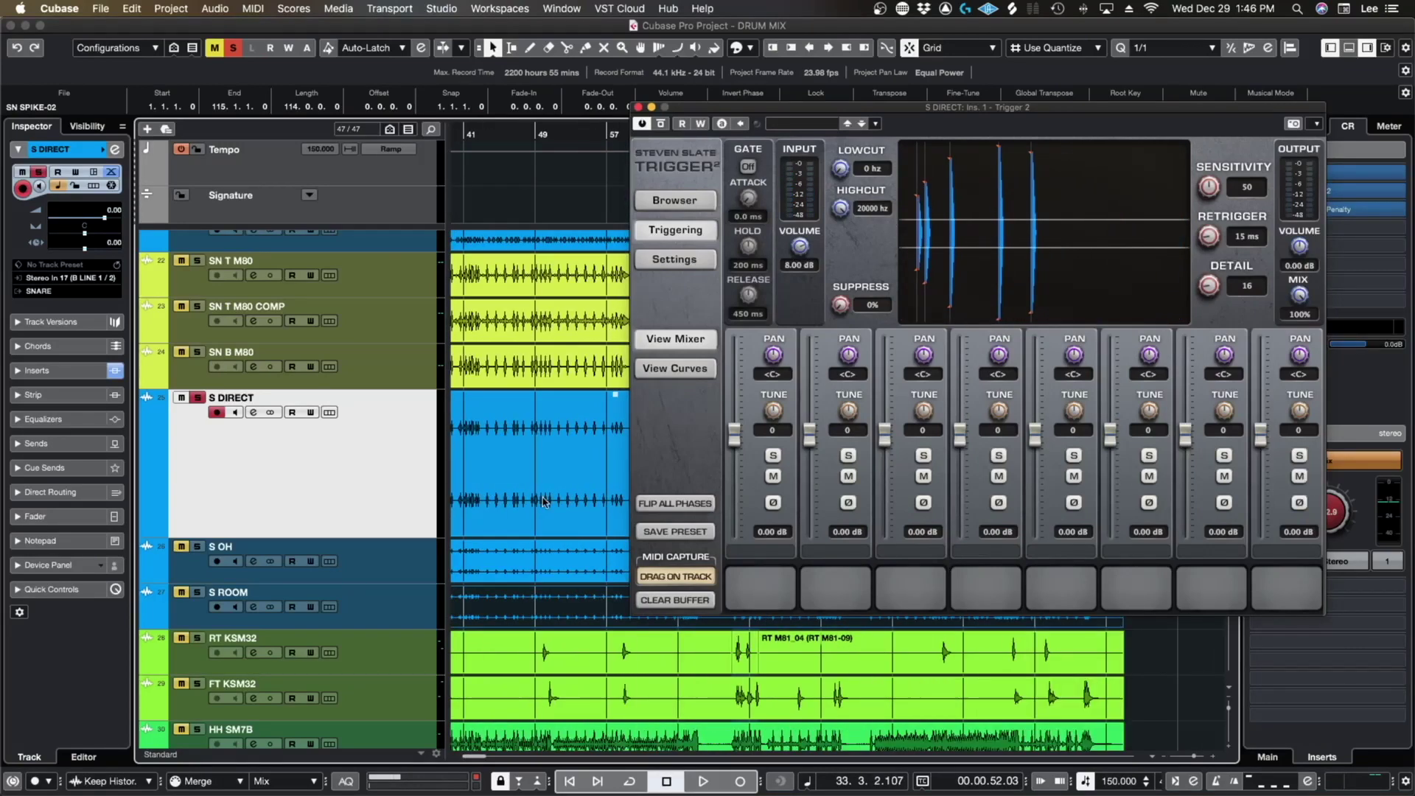
pyautogui.hscroll(-4, 544, 502)
pyautogui.scroll(-1, 543, 501)
pyautogui.click(676, 200)
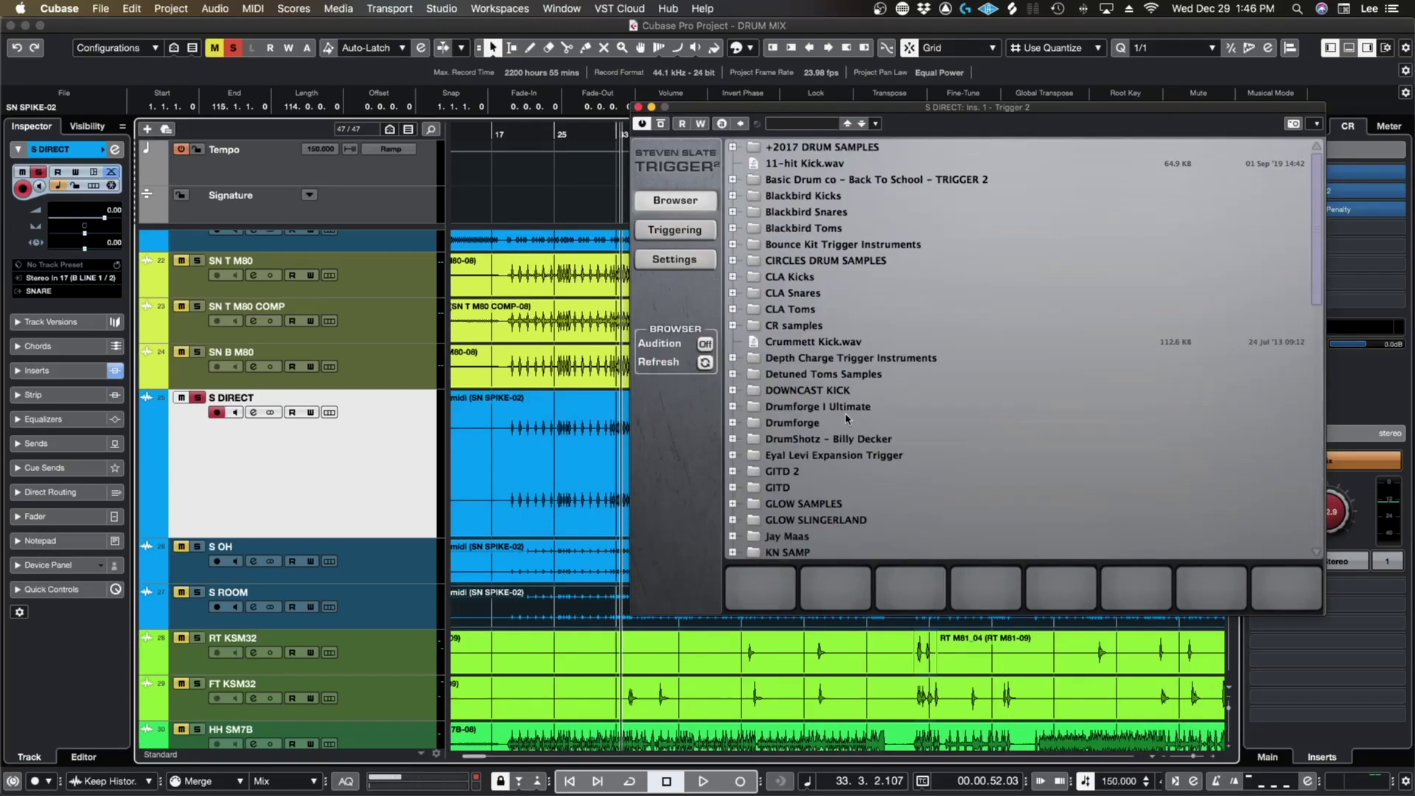
pyautogui.scroll(-10, 819, 456)
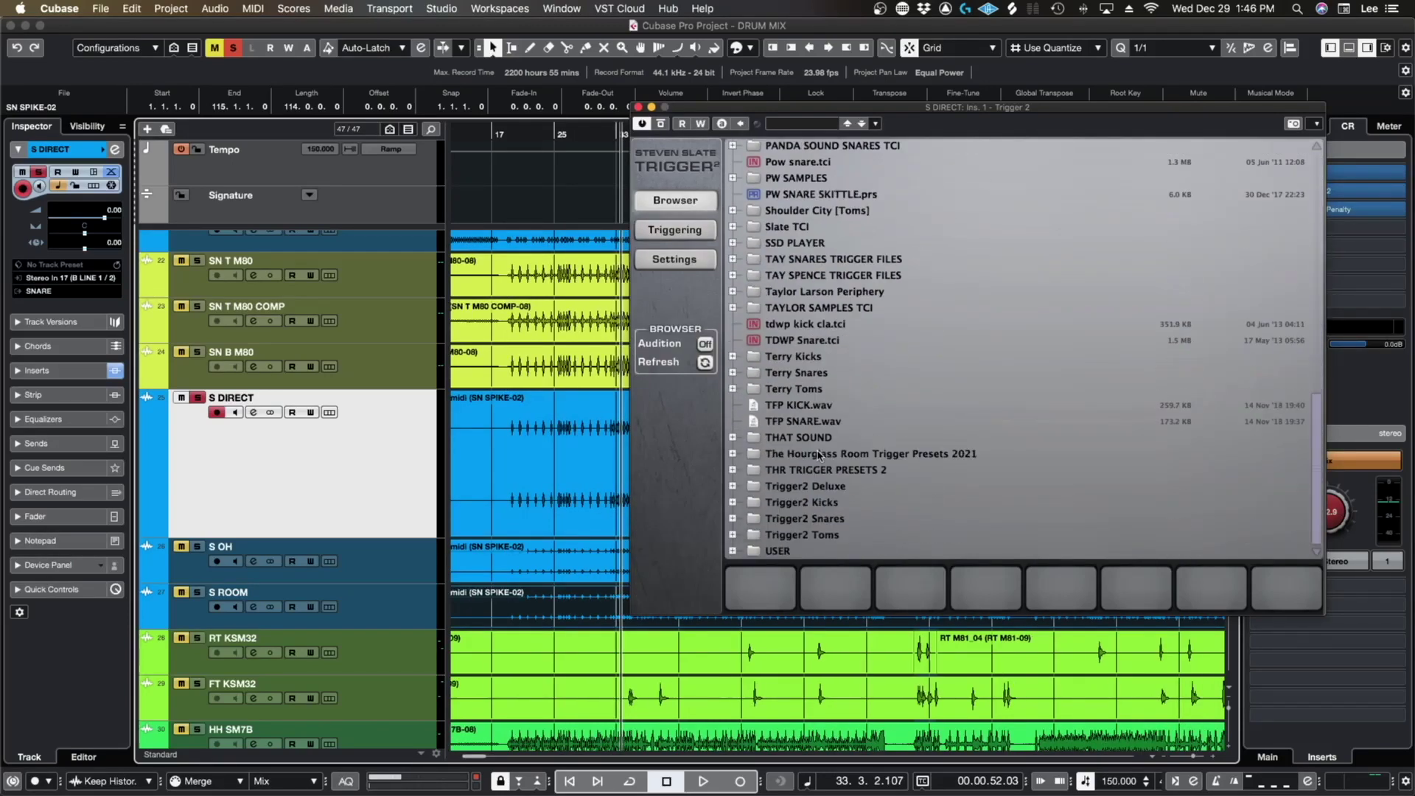
pyautogui.click(732, 469)
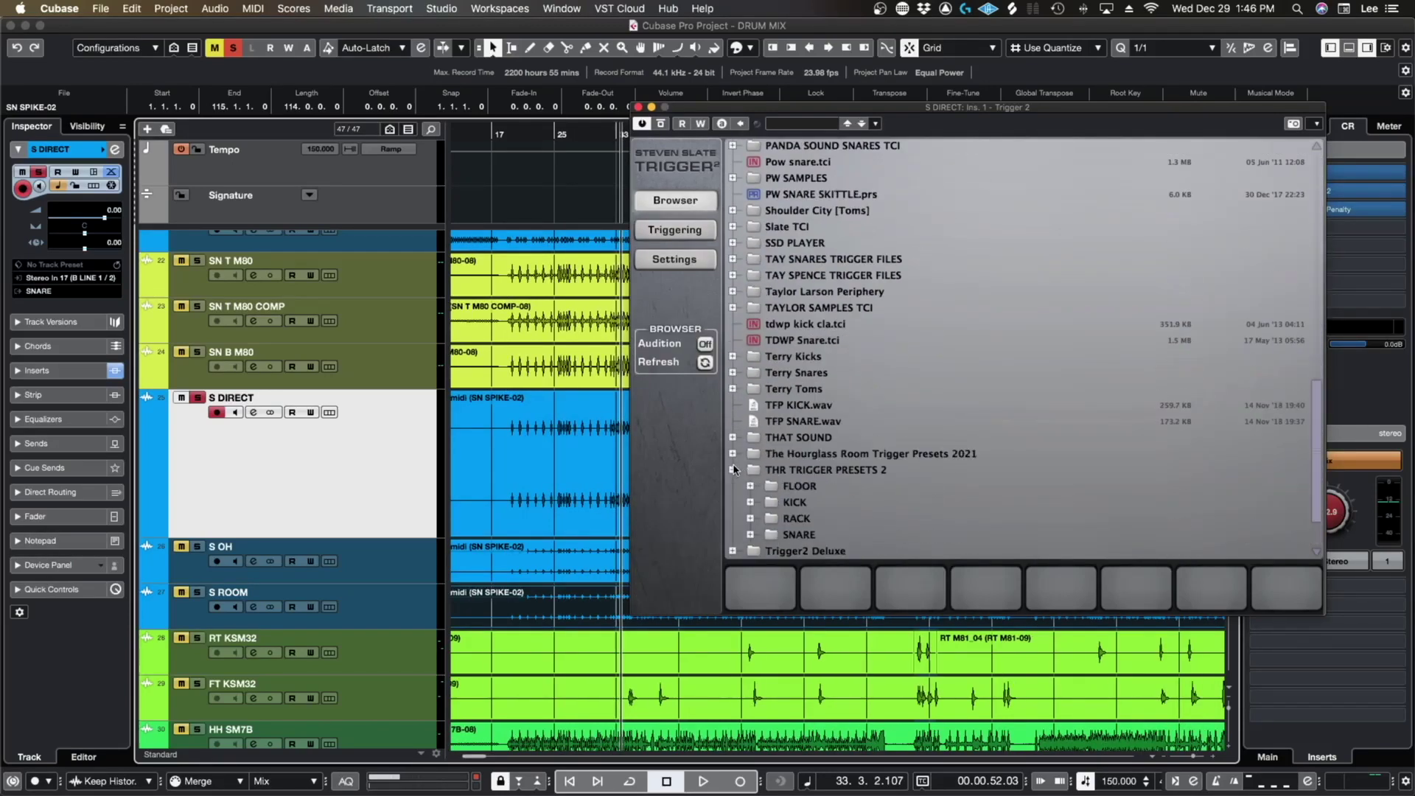
pyautogui.click(750, 534)
pyautogui.scroll(-2, 829, 489)
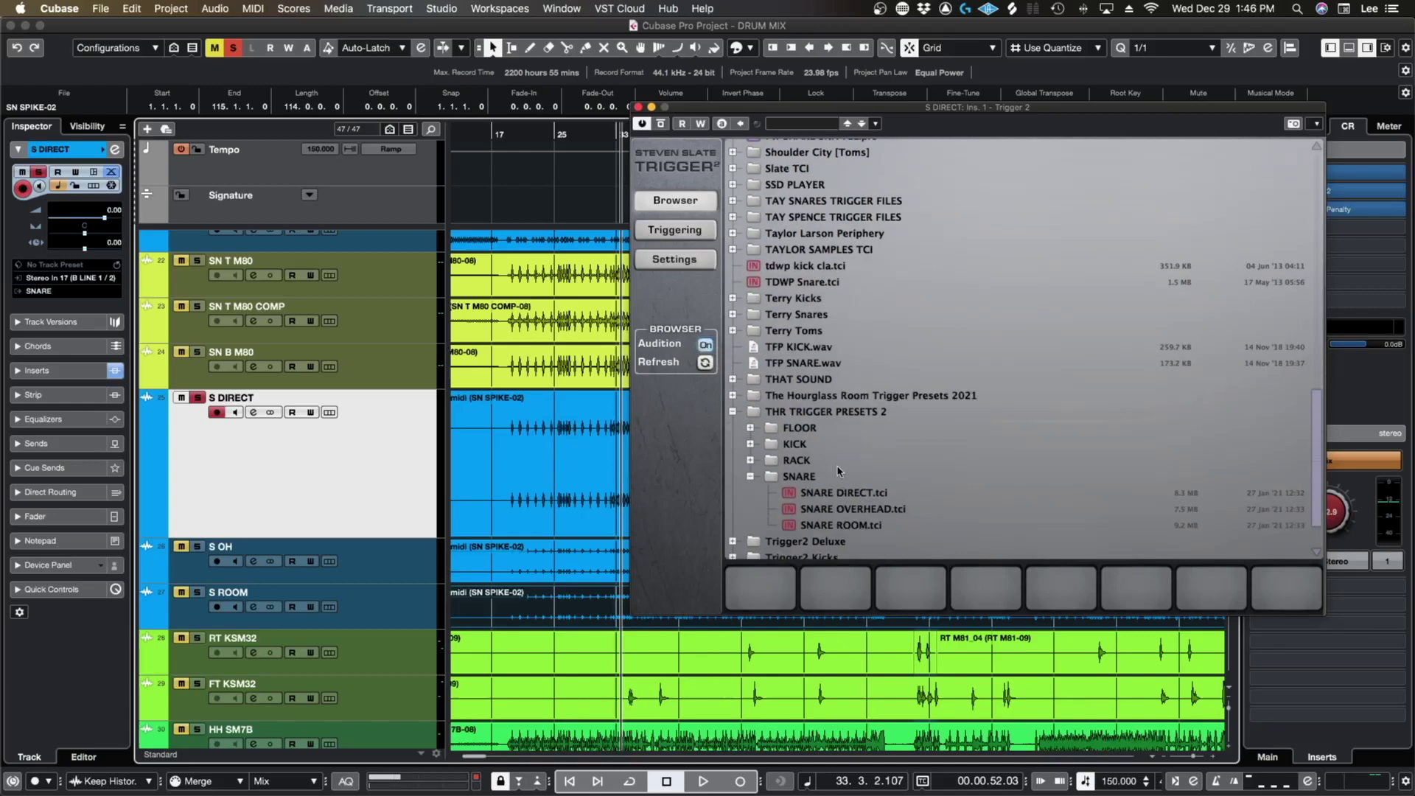
pyautogui.click(852, 494)
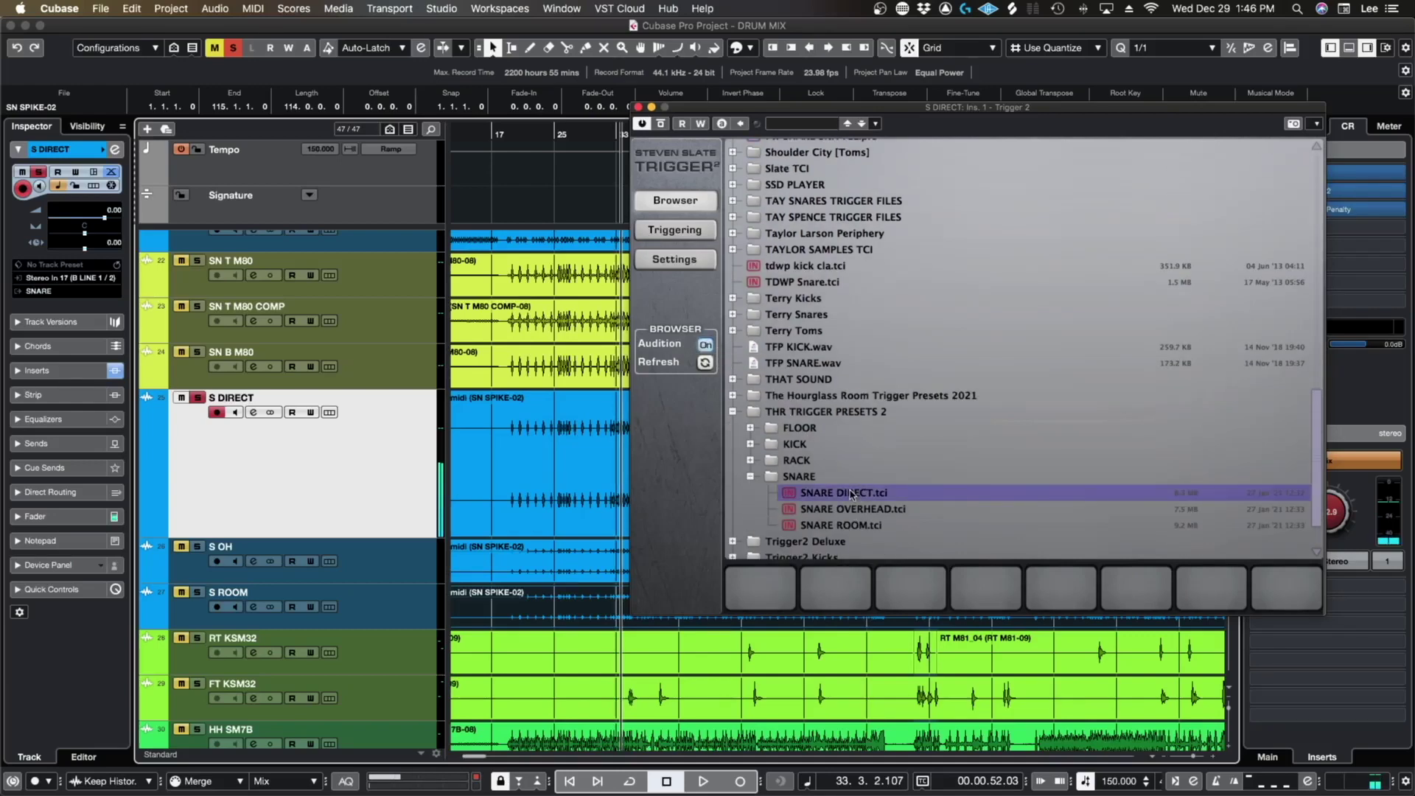
pyautogui.scroll(-1, 803, 554)
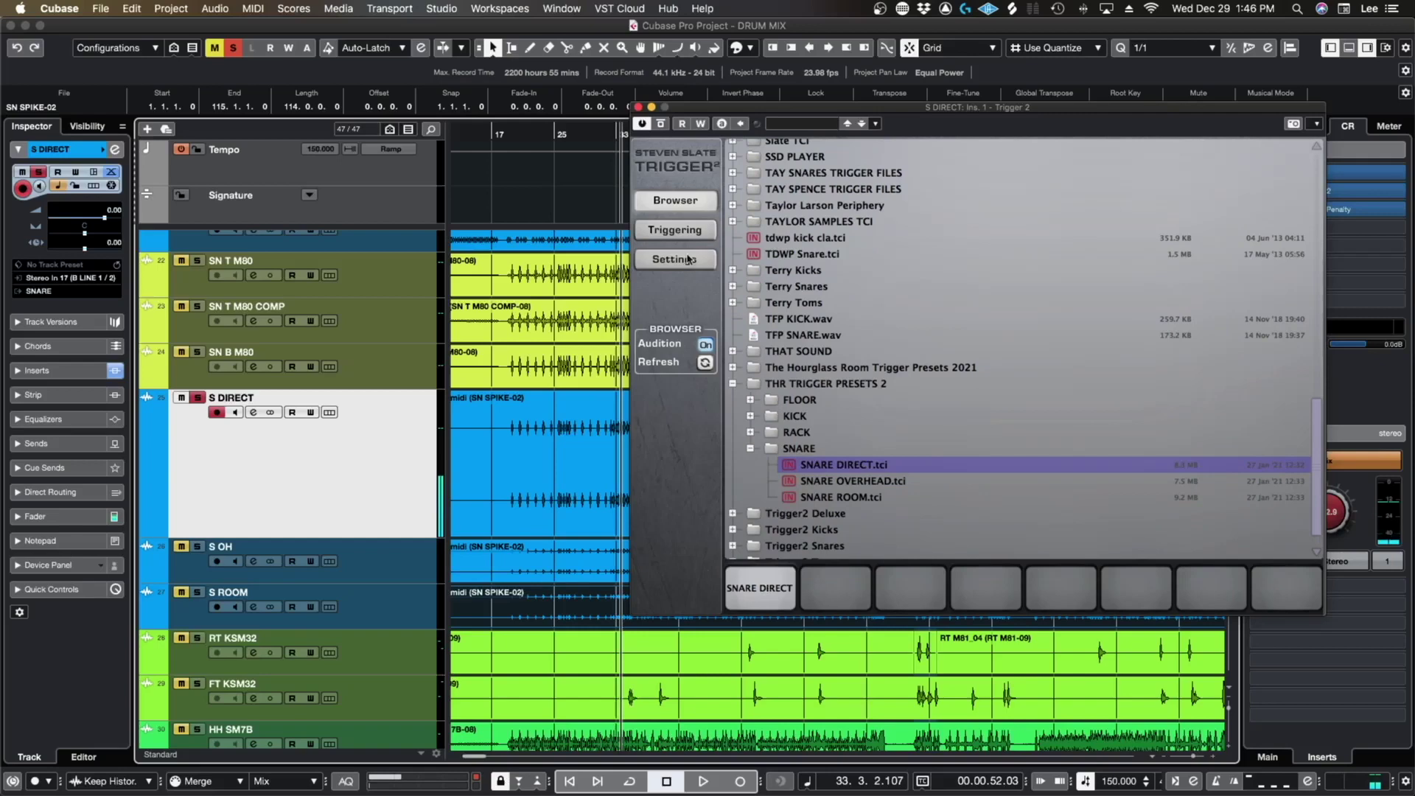
# Step: Set the SNARE DIRECT slot's envelope on S DIRECT to 0.14 s sustain and 0.18 s release, and audition the sample
pyautogui.click(678, 231)
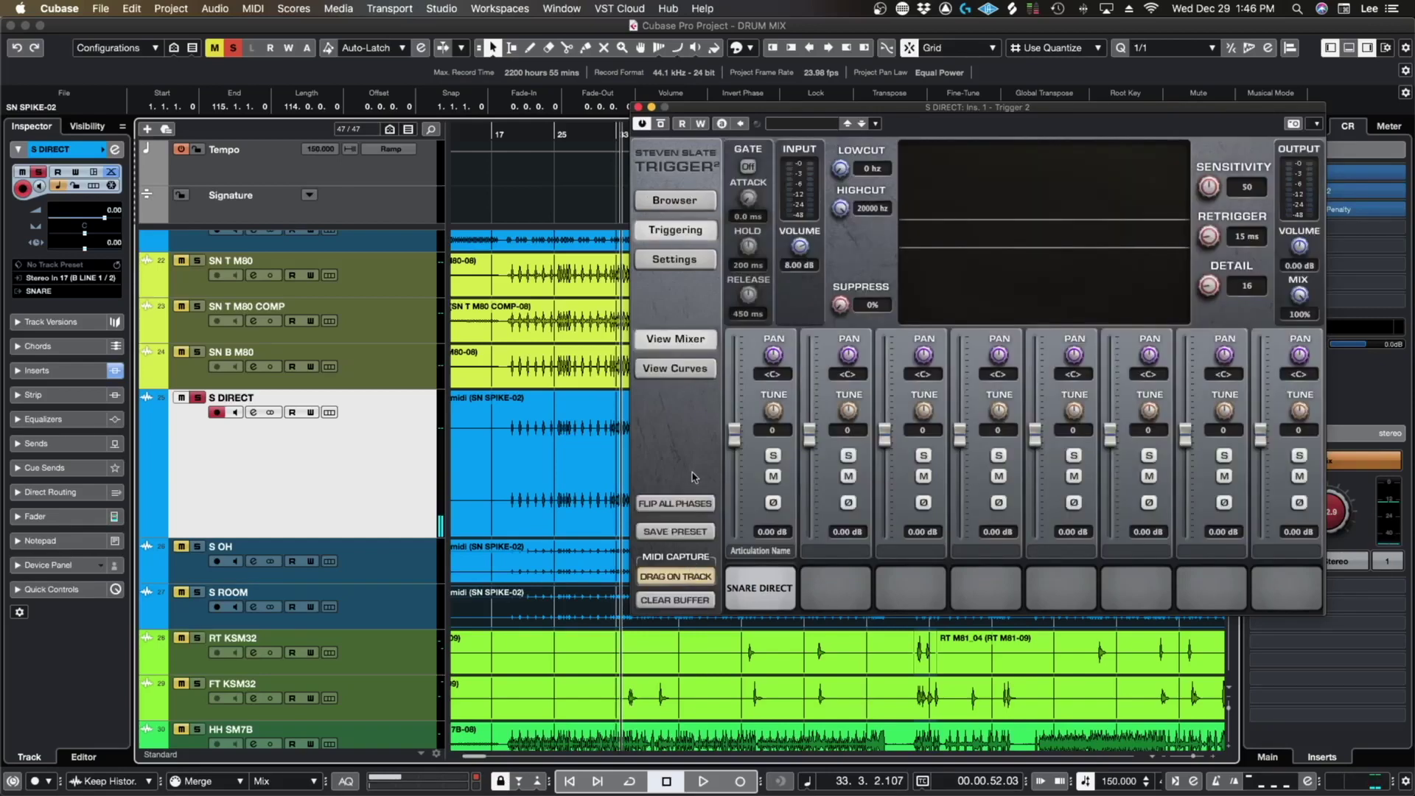
pyautogui.click(688, 369)
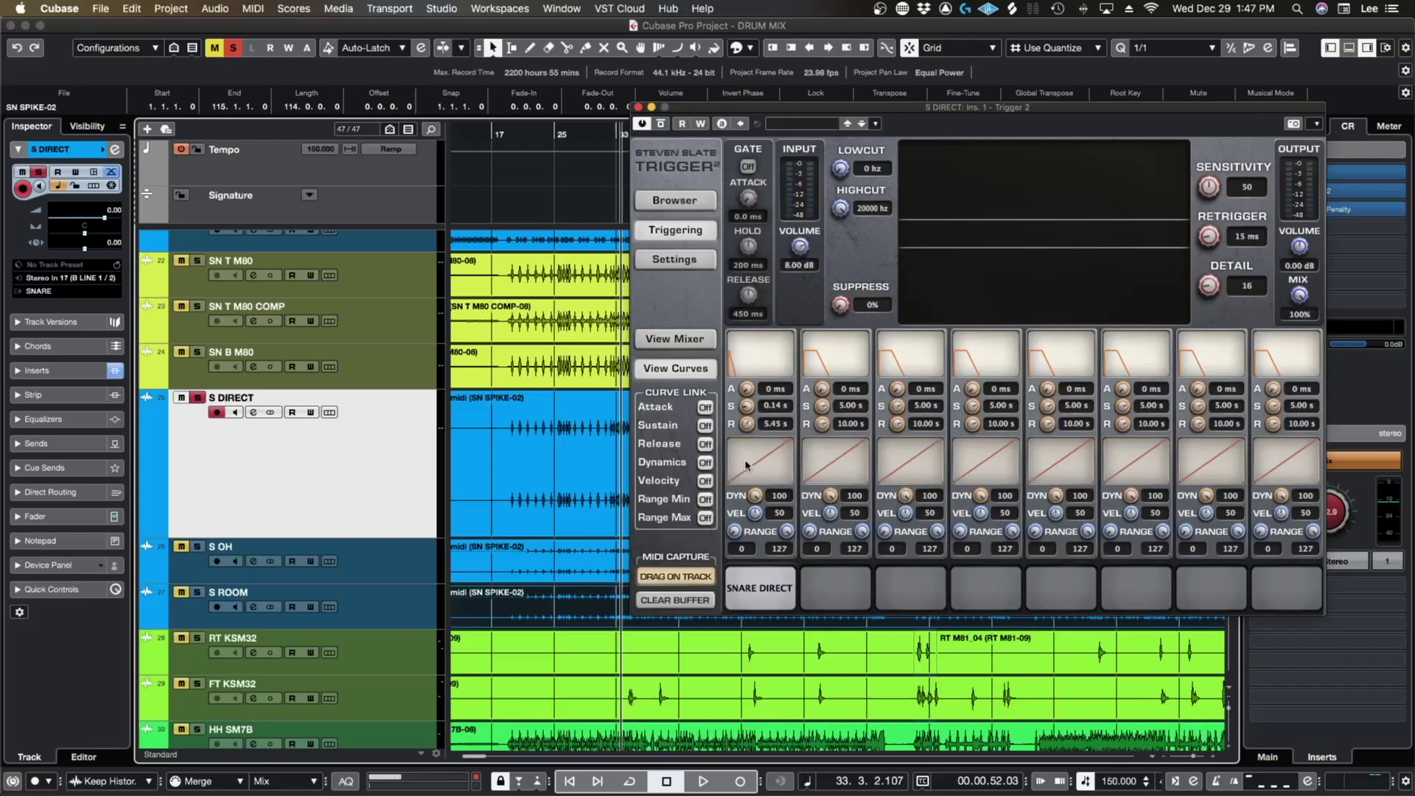
pyautogui.click(771, 598)
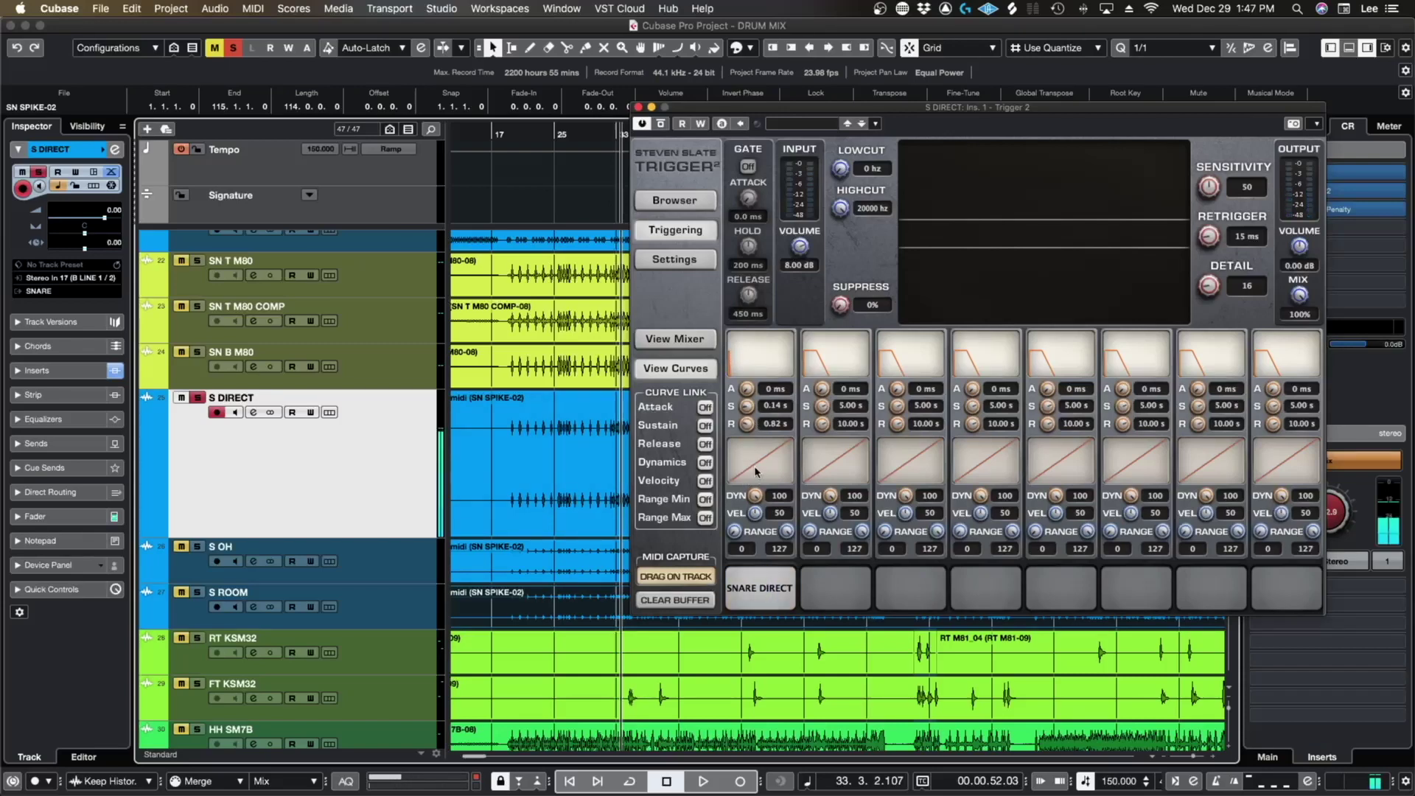
pyautogui.click(773, 582)
pyautogui.click(780, 597)
pyautogui.click(768, 598)
# Step: Audition SNARE OVERHEAD.tci, SNARE ROOM.tci and SNARE DIRECT.tci in the sample browser, then close the plug-in
pyautogui.click(679, 201)
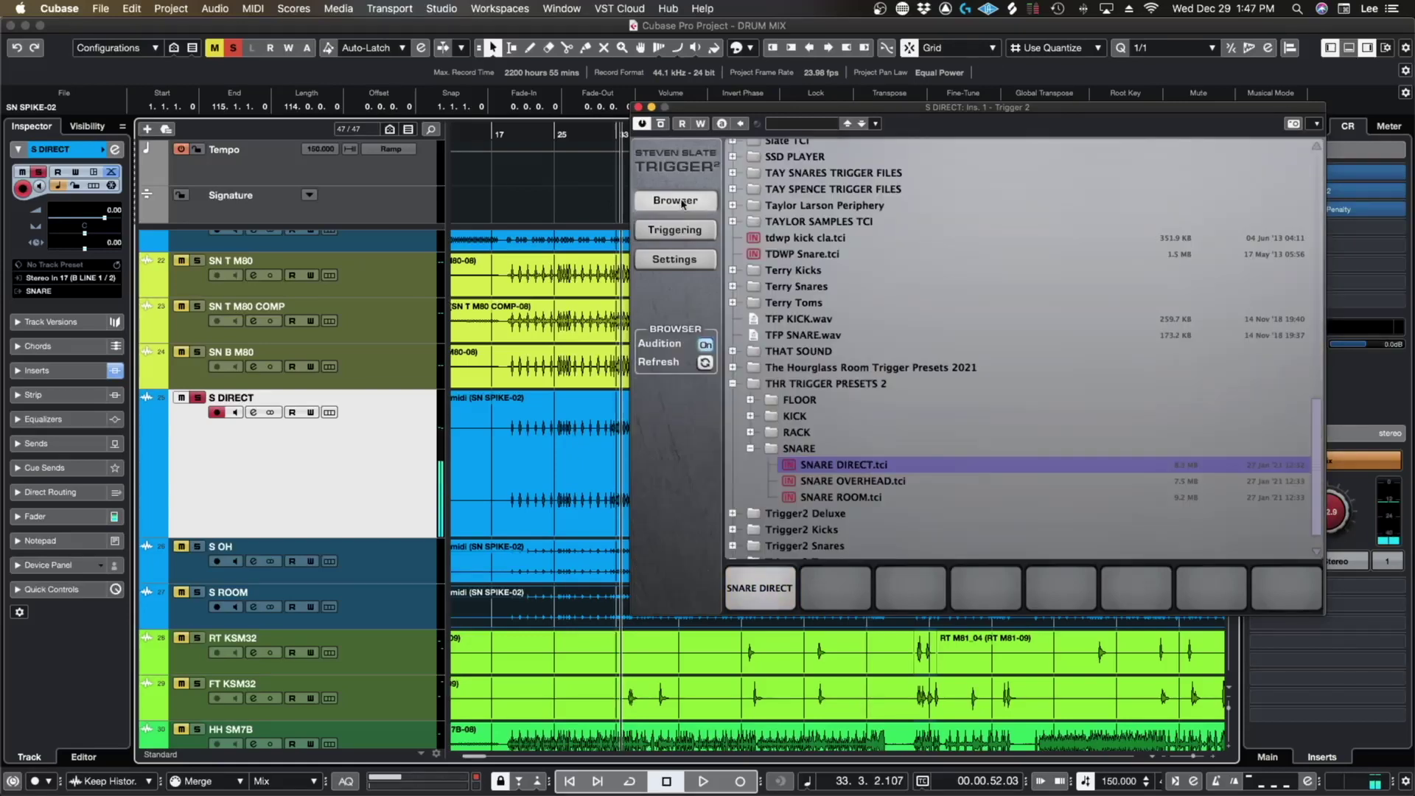
pyautogui.click(884, 483)
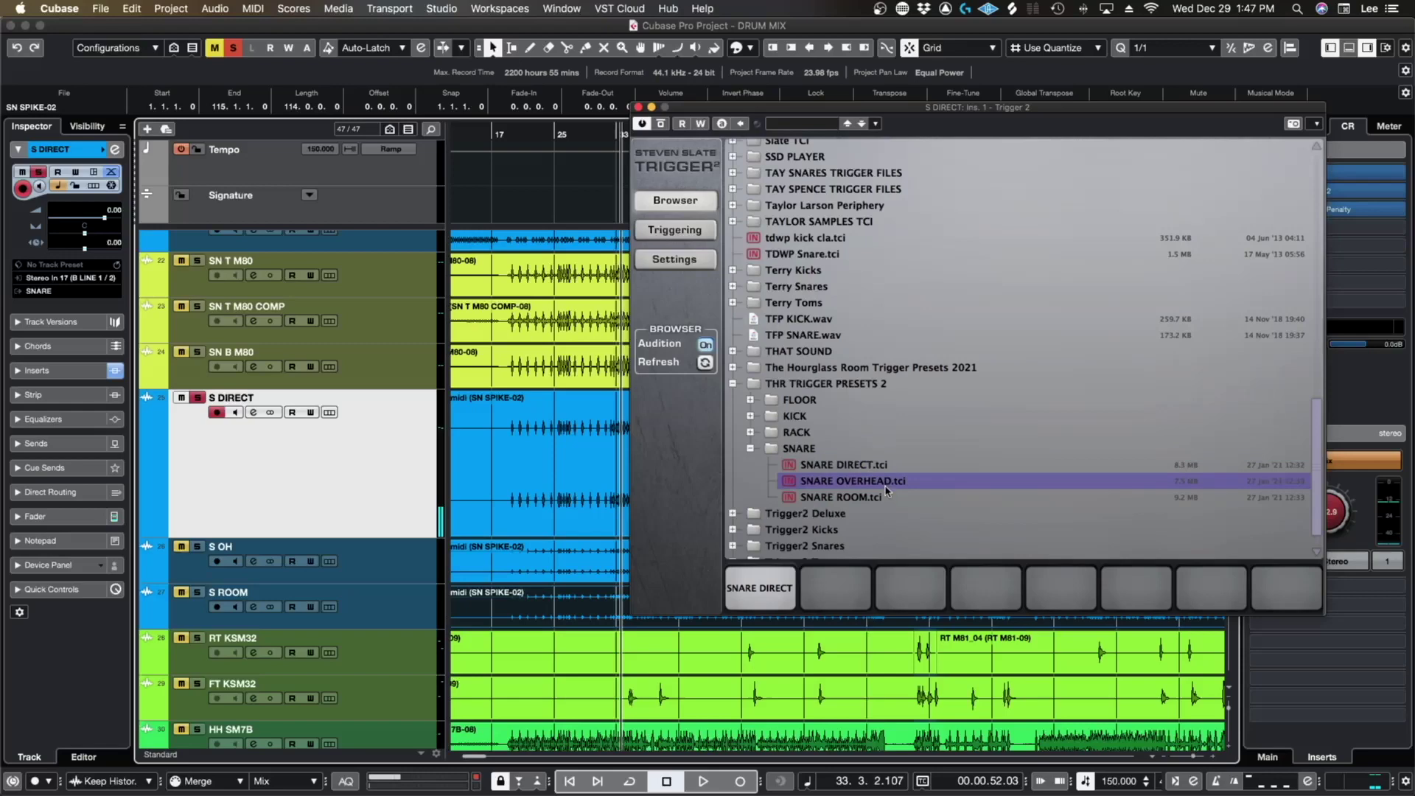
pyautogui.click(876, 498)
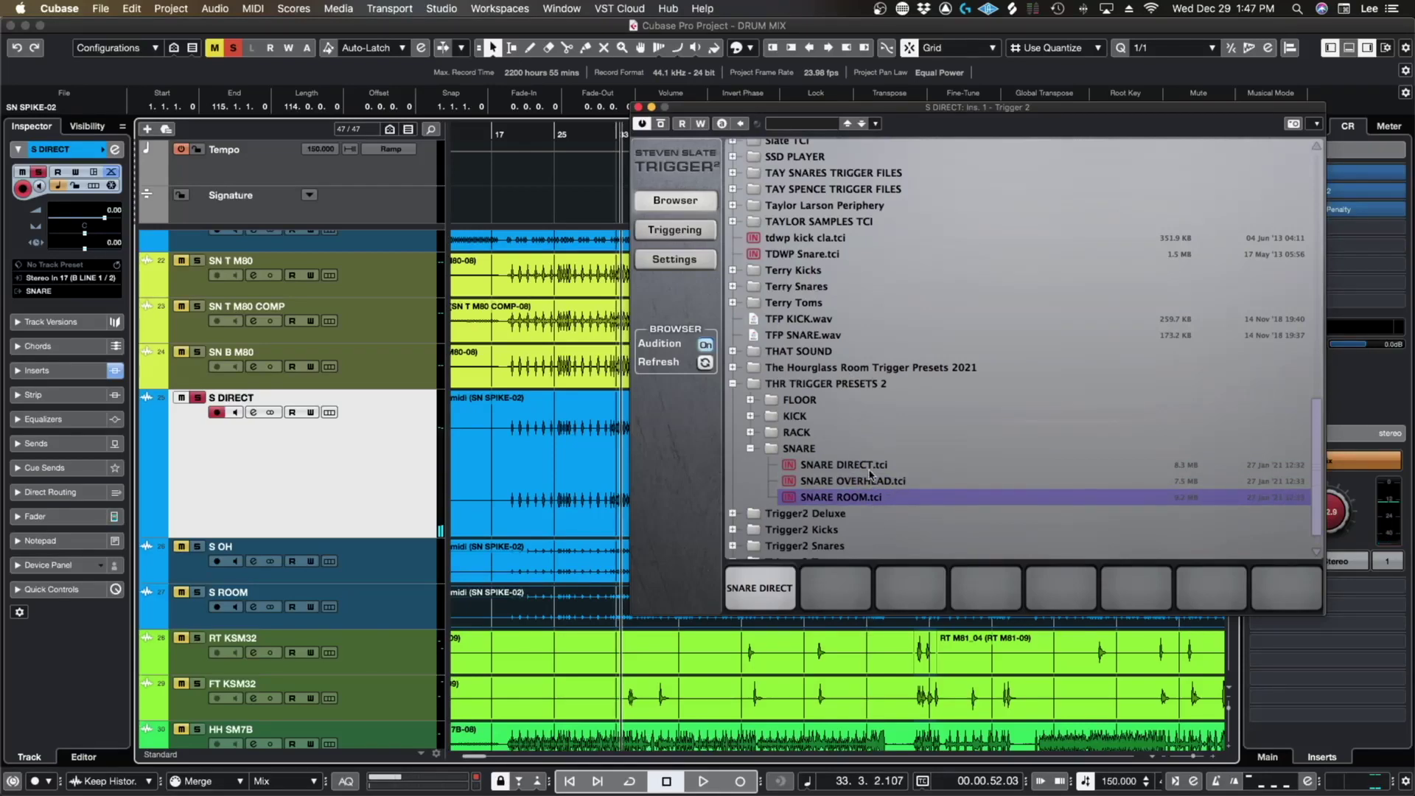
pyautogui.click(867, 465)
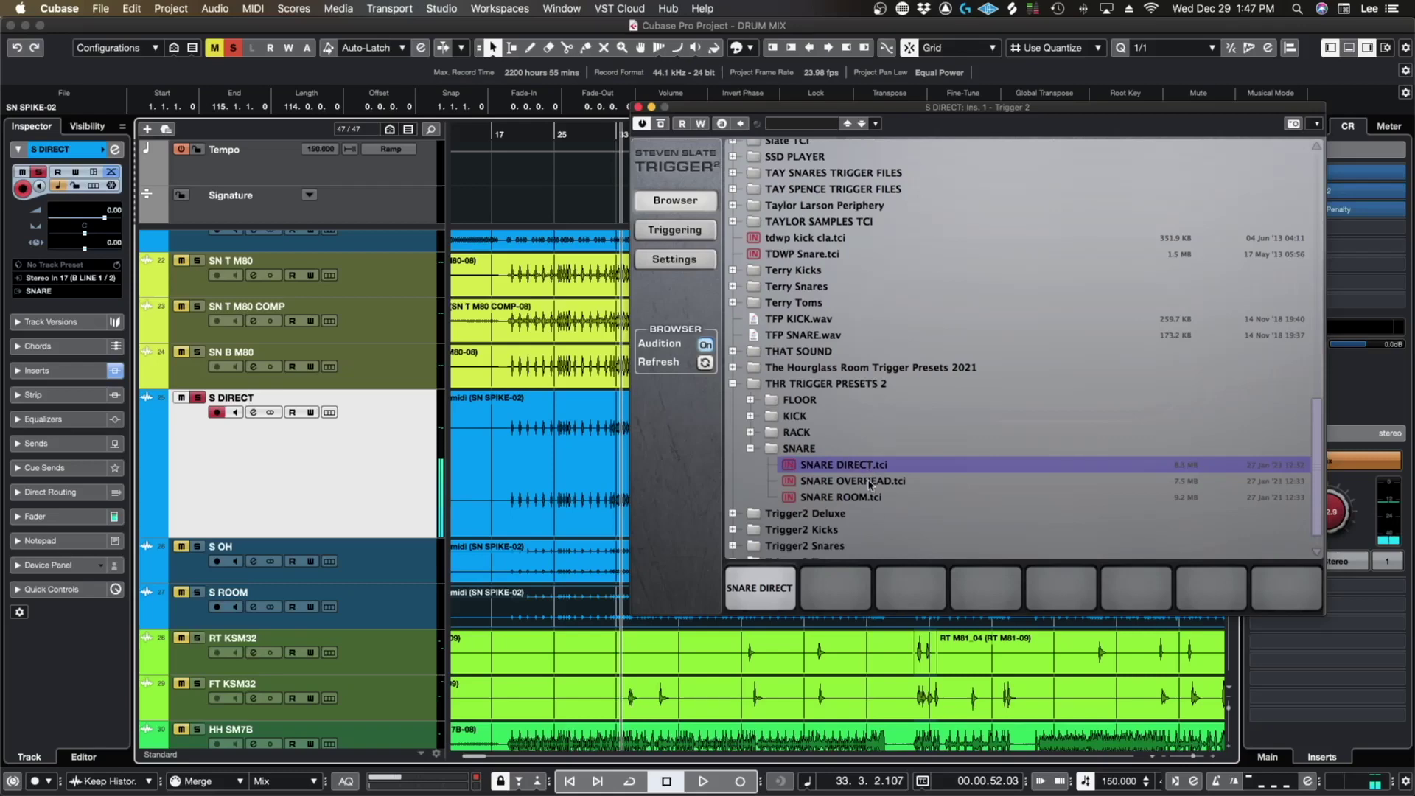
pyautogui.click(638, 108)
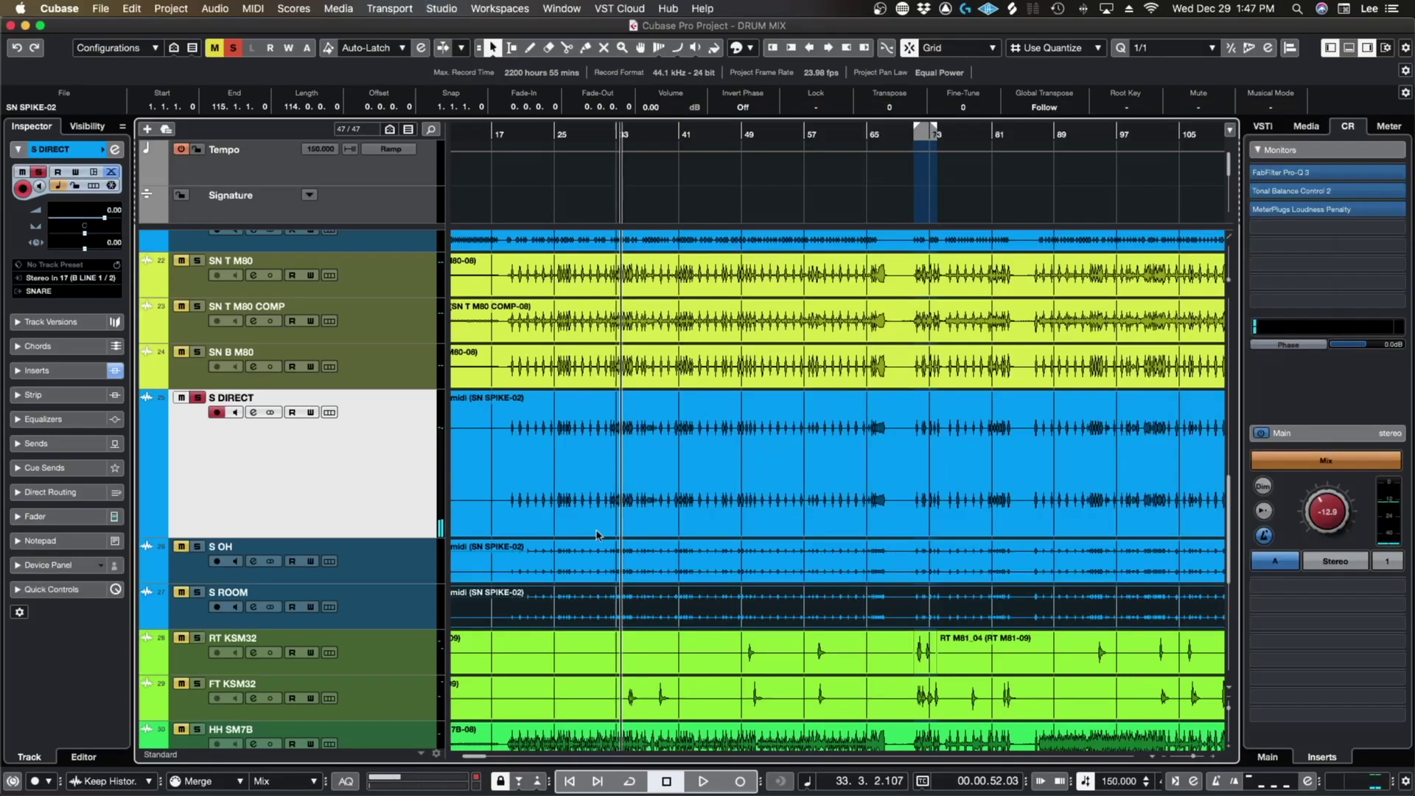
# Step: Balance S DIRECT against the snare mics in the MixConsole during playback, setting its fader to about -2 dB
pyautogui.press('F3')
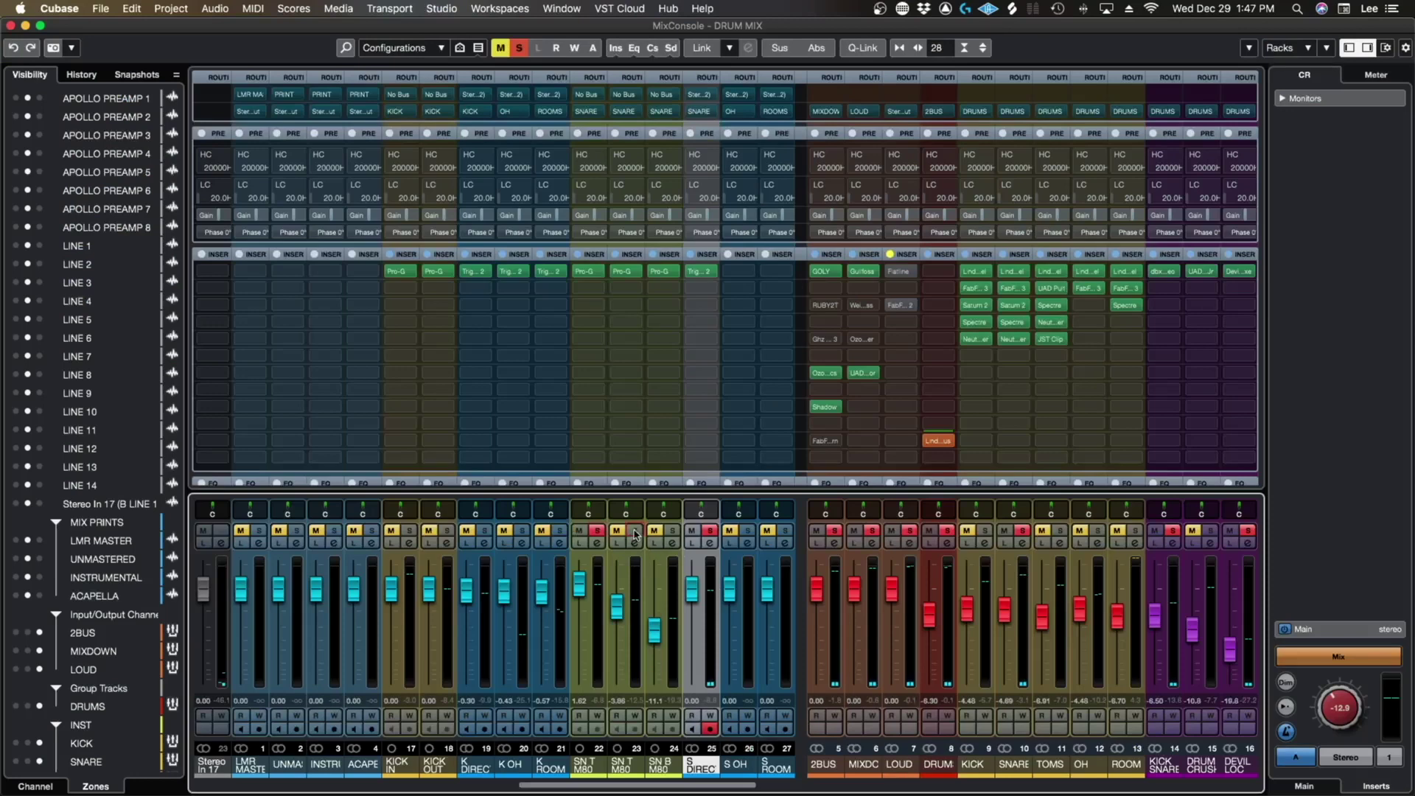
pyautogui.moveTo(696, 590); pyautogui.dragTo(694, 621)
pyautogui.press('space')
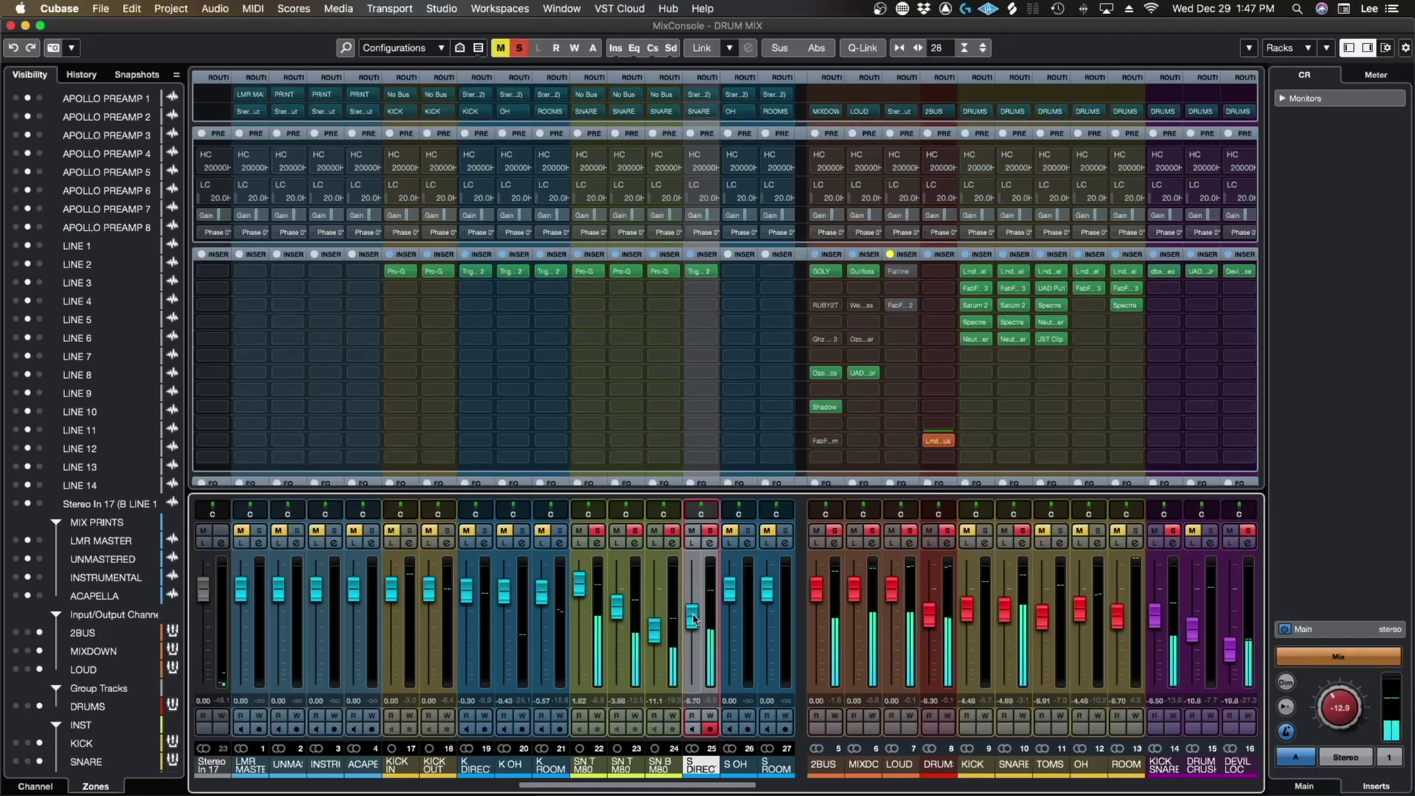
pyautogui.click(701, 271)
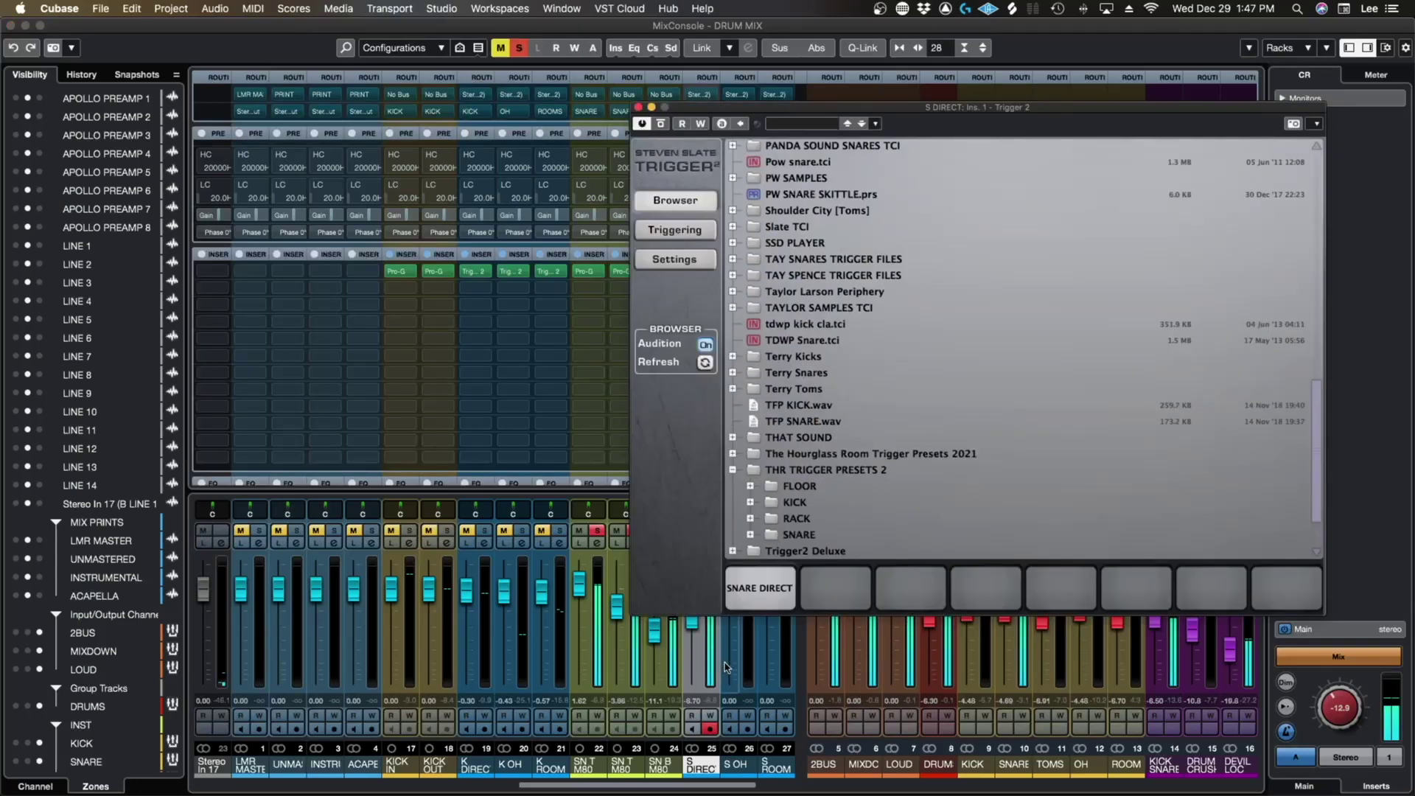
pyautogui.moveTo(693, 627); pyautogui.dragTo(693, 614)
# Step: Tune the SNARE DIRECT sample up to 31 in S DIRECT's Trigger 2 while the snare tracks play
pyautogui.click(675, 229)
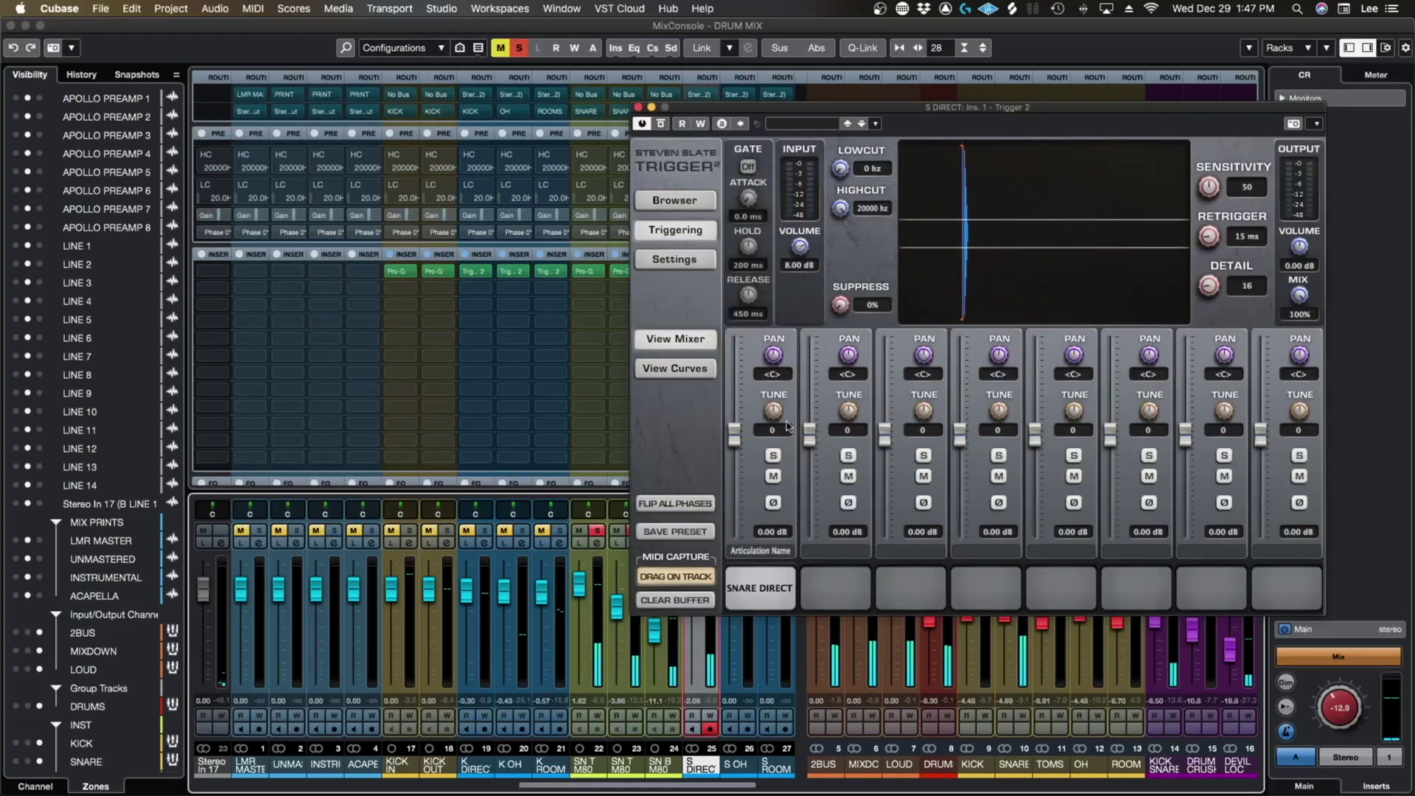
pyautogui.moveTo(773, 416); pyautogui.dragTo(774, 411)
pyautogui.scroll(4, 775, 409)
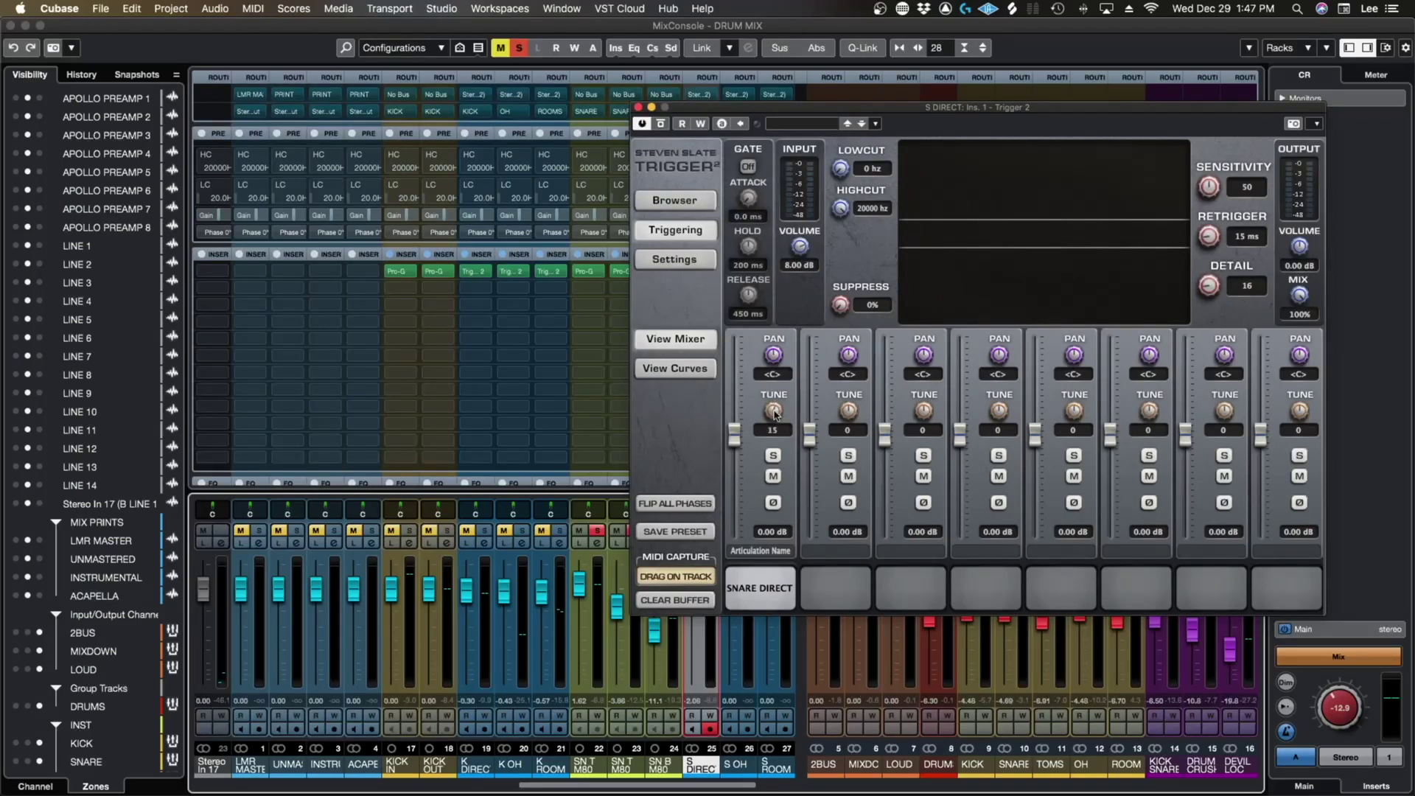
pyautogui.scroll(-7, 774, 412)
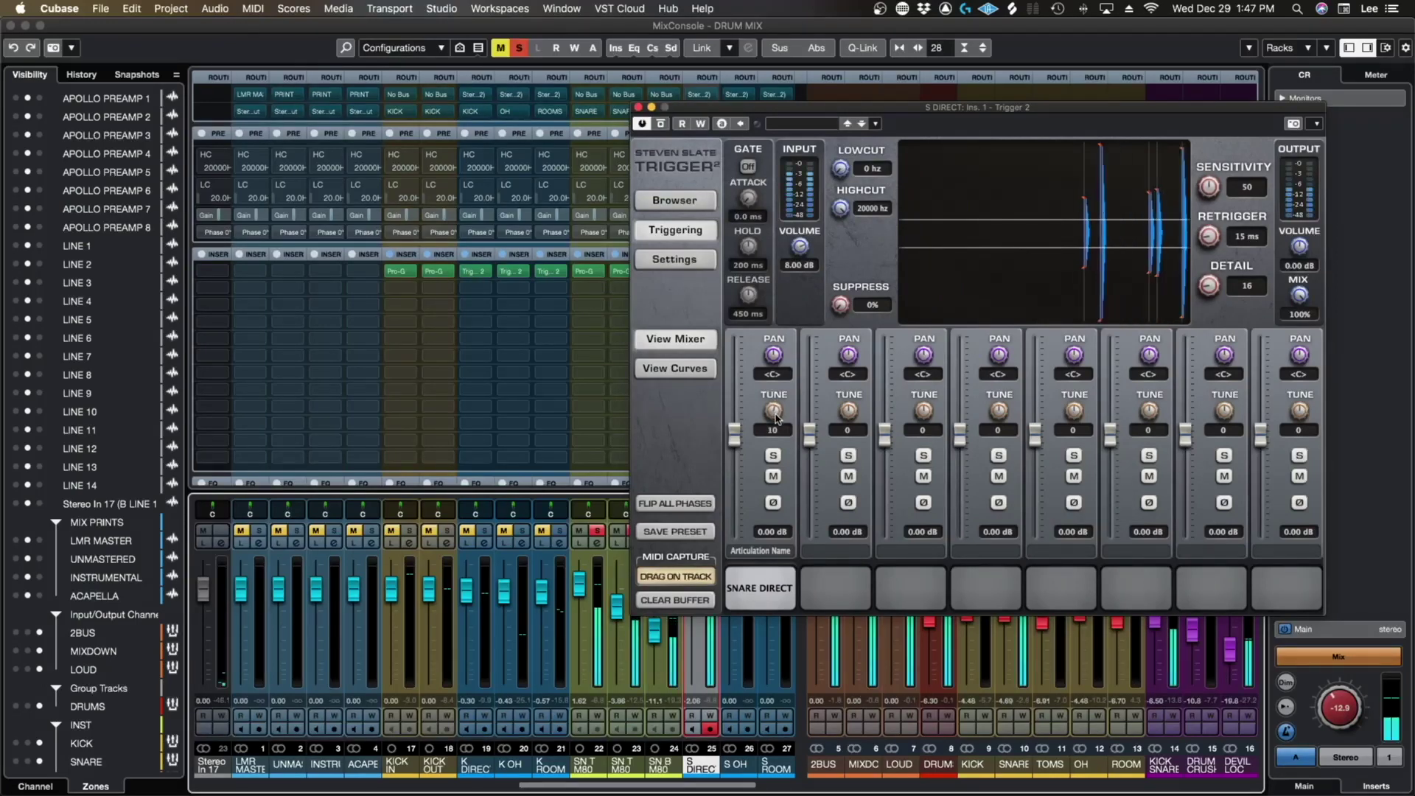
pyautogui.scroll(20, 775, 412)
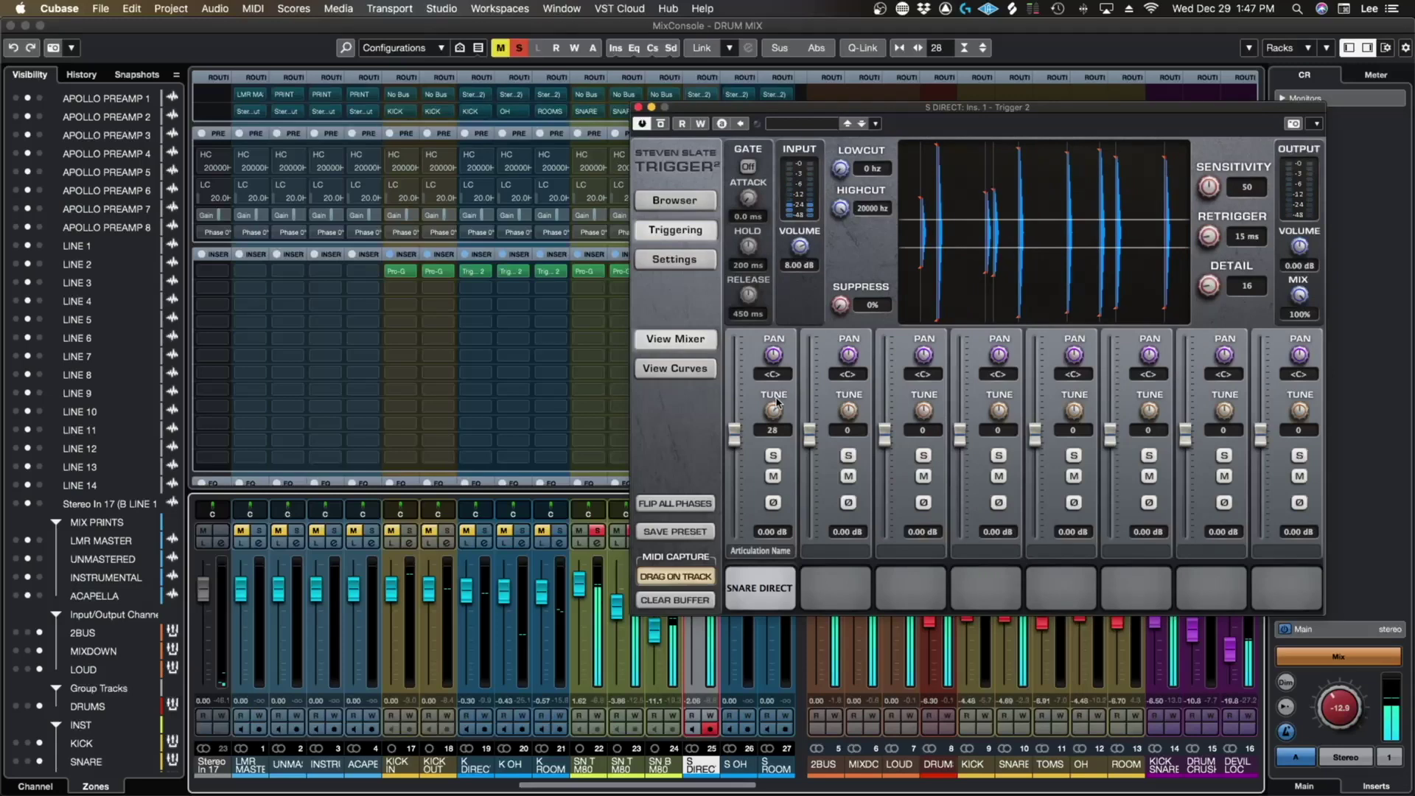
pyautogui.scroll(5, 776, 401)
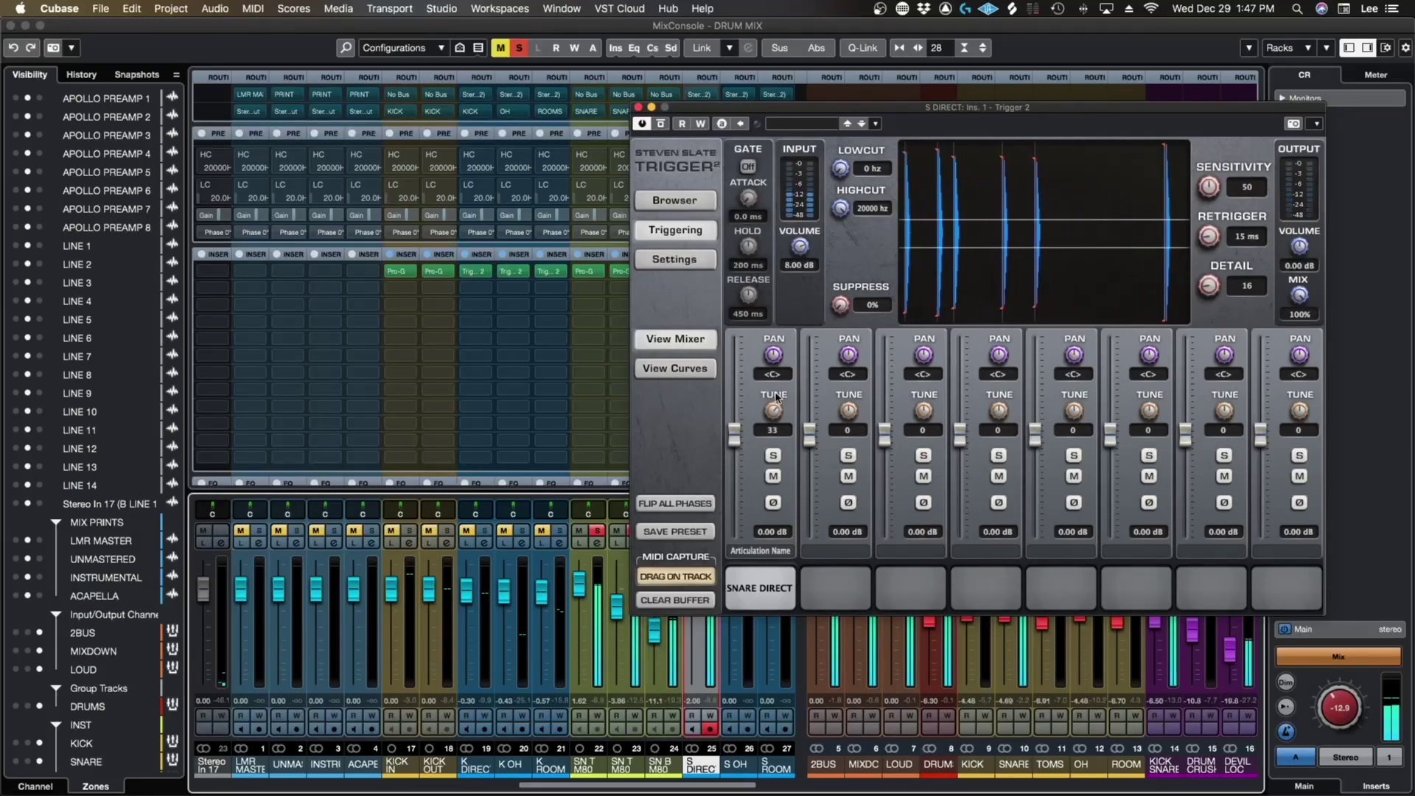
pyautogui.moveTo(776, 398); pyautogui.dragTo(776, 400)
# Step: Adjust the SNARE DIRECT tuning to 30 and pull the S DIRECT fader down to about -6.1 dB
pyautogui.moveTo(775, 108); pyautogui.dragTo(918, 101)
pyautogui.moveTo(689, 589)
pyautogui.mouseDown()
pyautogui.moveTo(692, 673)
pyautogui.moveTo(691, 609)
pyautogui.mouseUp()
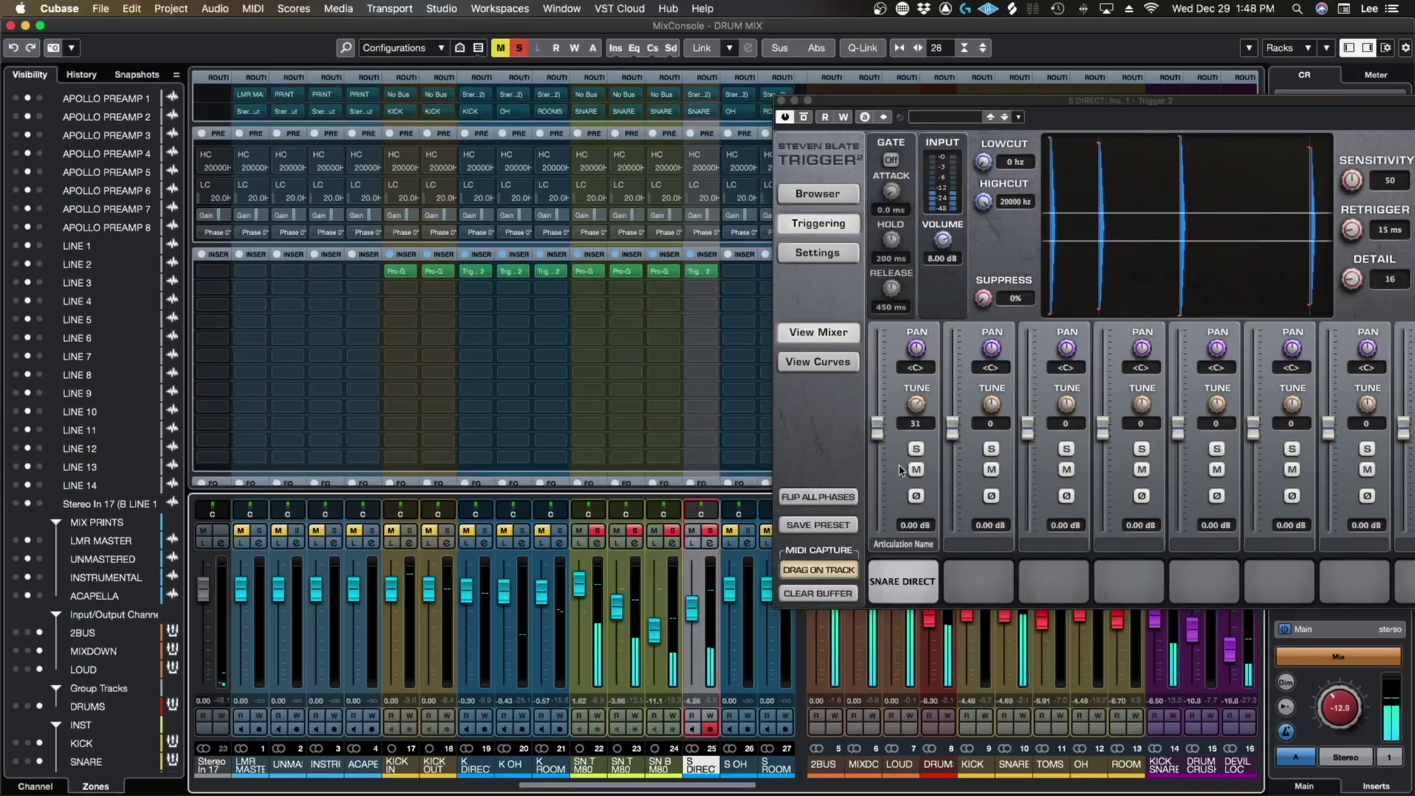
pyautogui.moveTo(919, 413); pyautogui.dragTo(918, 412)
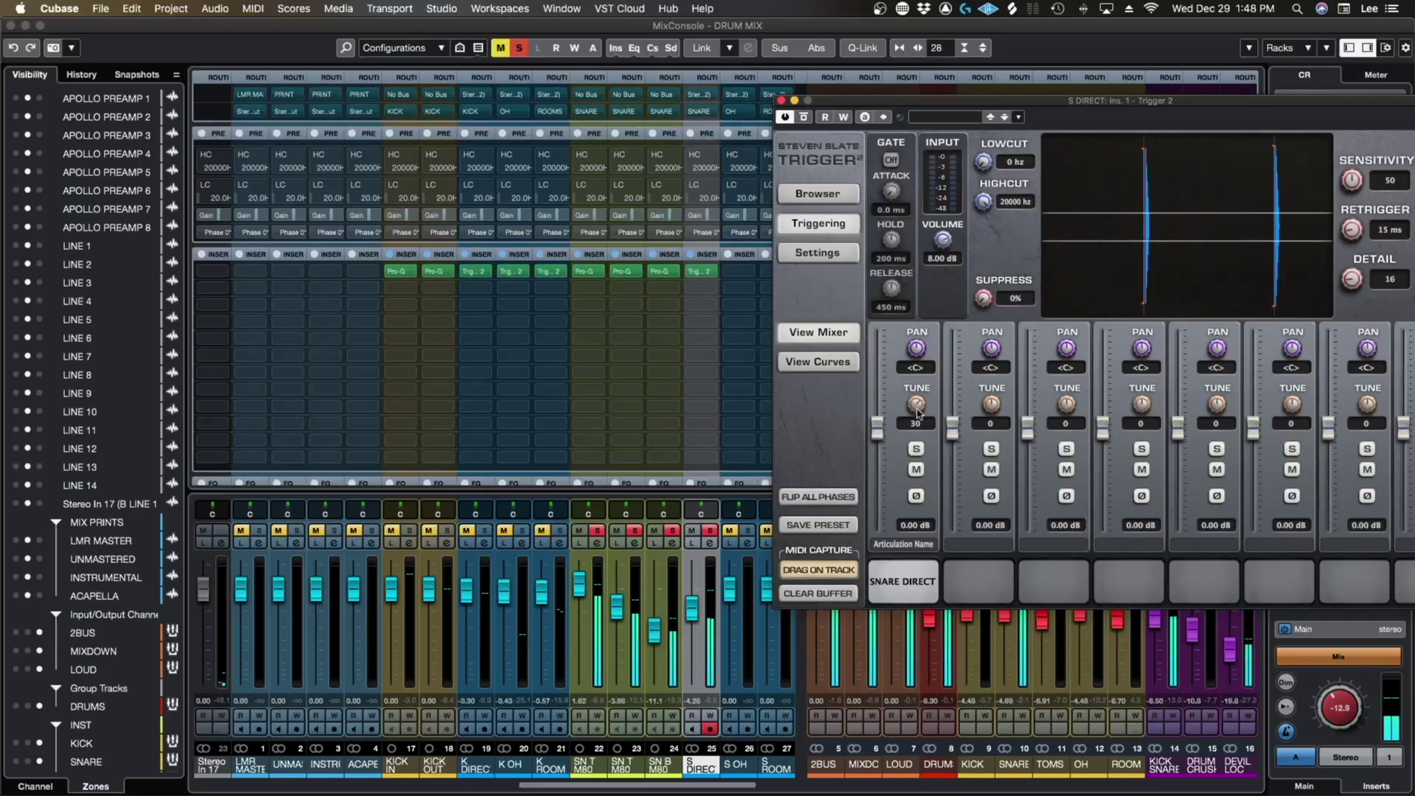
pyautogui.click(702, 578)
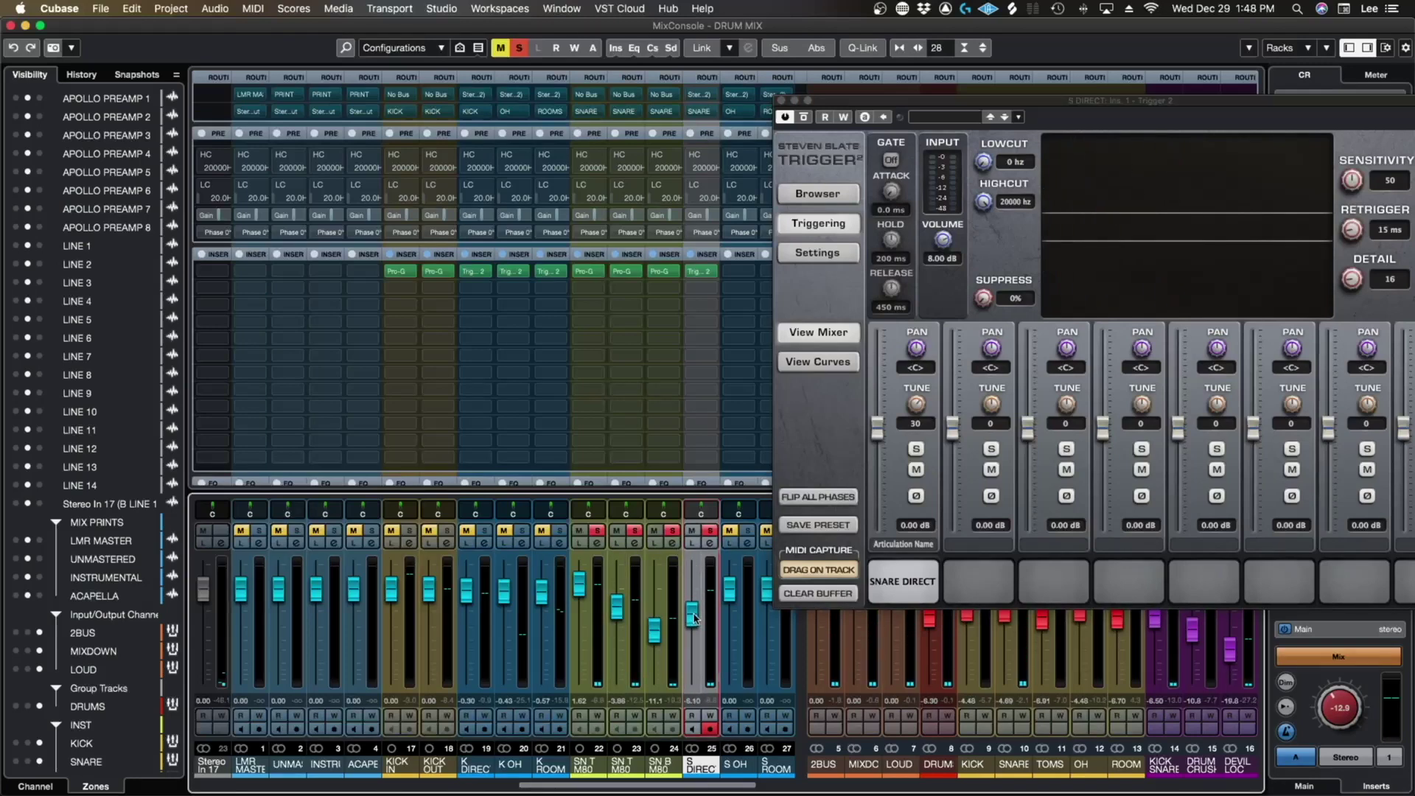
# Step: Fine-tune the SNARE DIRECT sample to 42, set the S DIRECT fader to about -5.6 dB, and close Trigger 2
pyautogui.moveTo(918, 411); pyautogui.dragTo(918, 396)
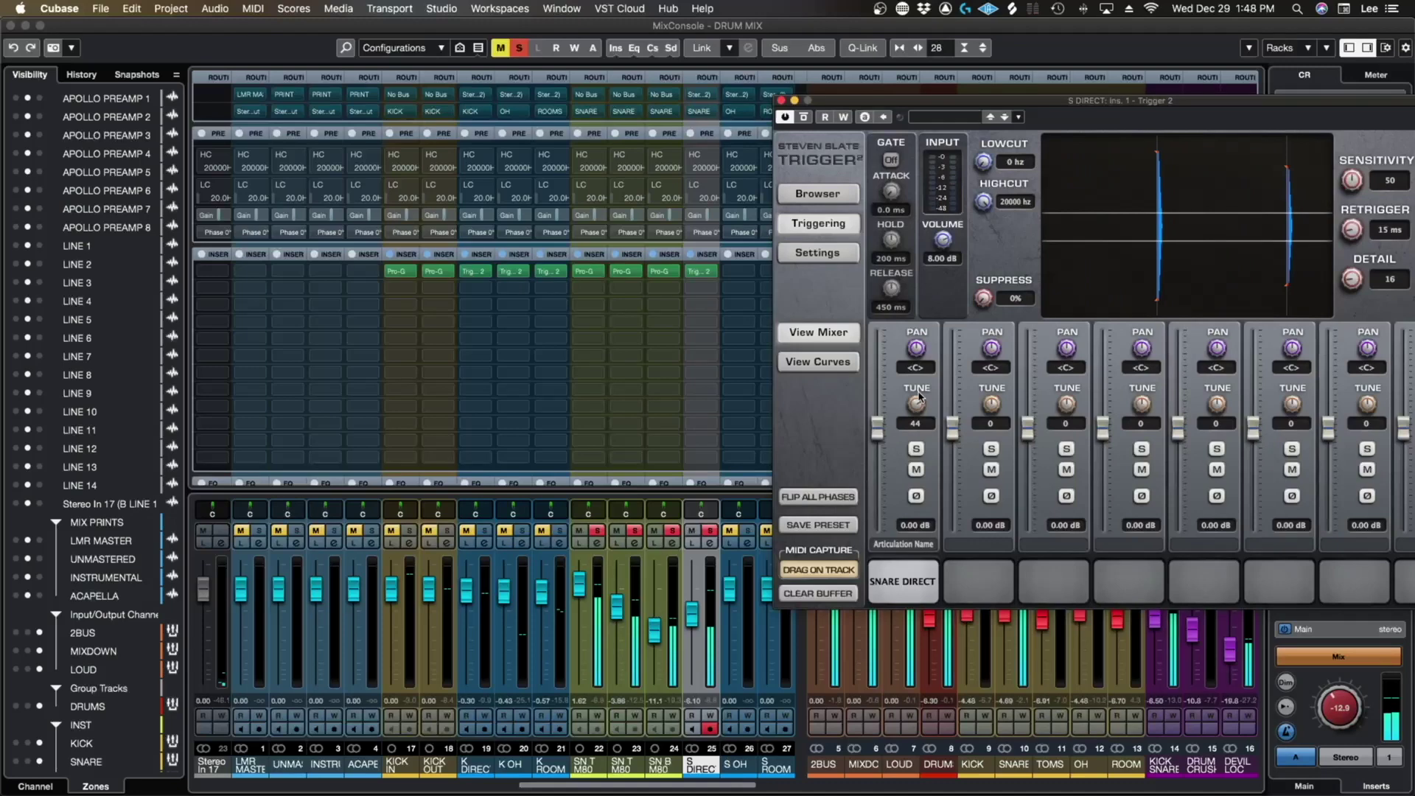
pyautogui.moveTo(692, 613)
pyautogui.mouseDown()
pyautogui.moveTo(693, 599)
pyautogui.moveTo(694, 612)
pyautogui.mouseUp()
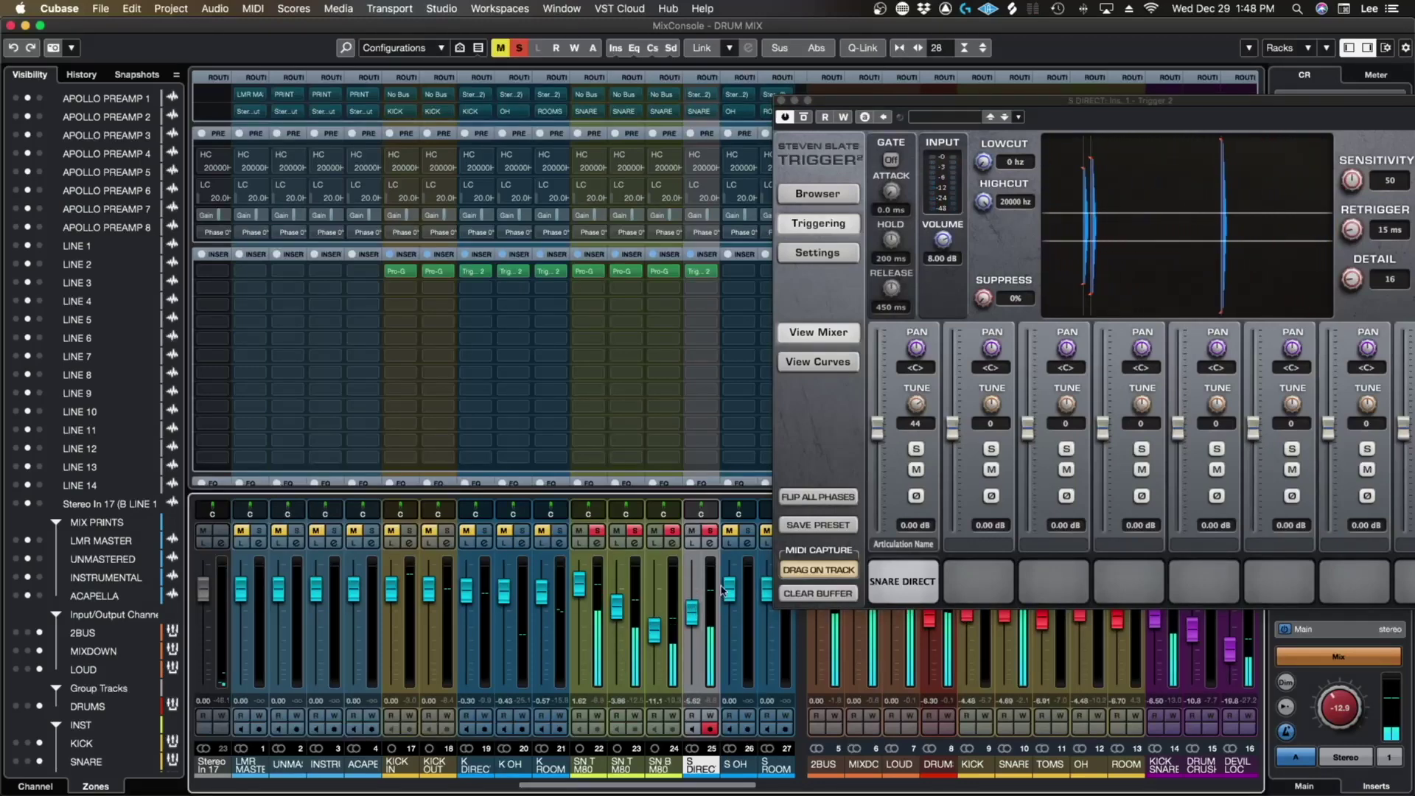
pyautogui.moveTo(916, 404); pyautogui.dragTo(913, 410)
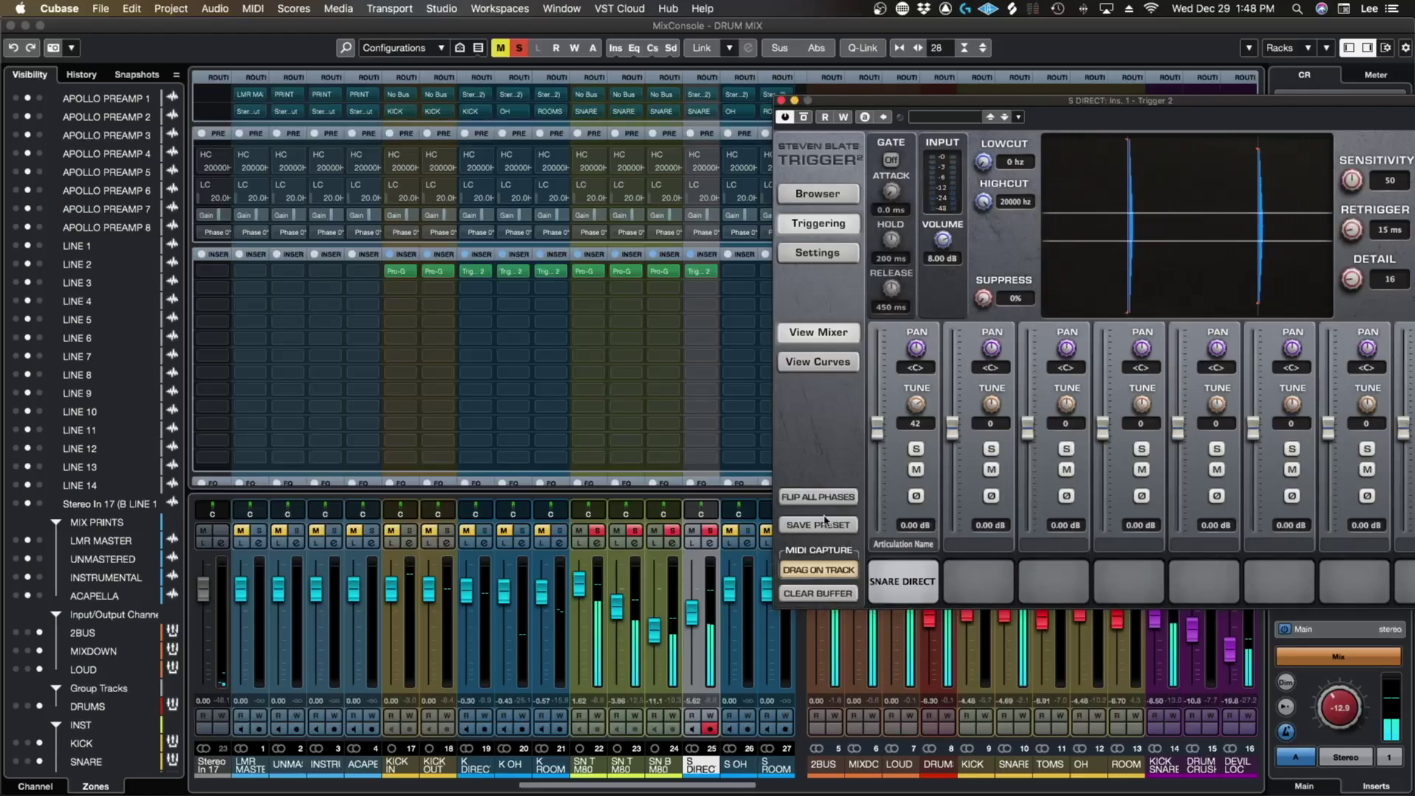
pyautogui.click(691, 615)
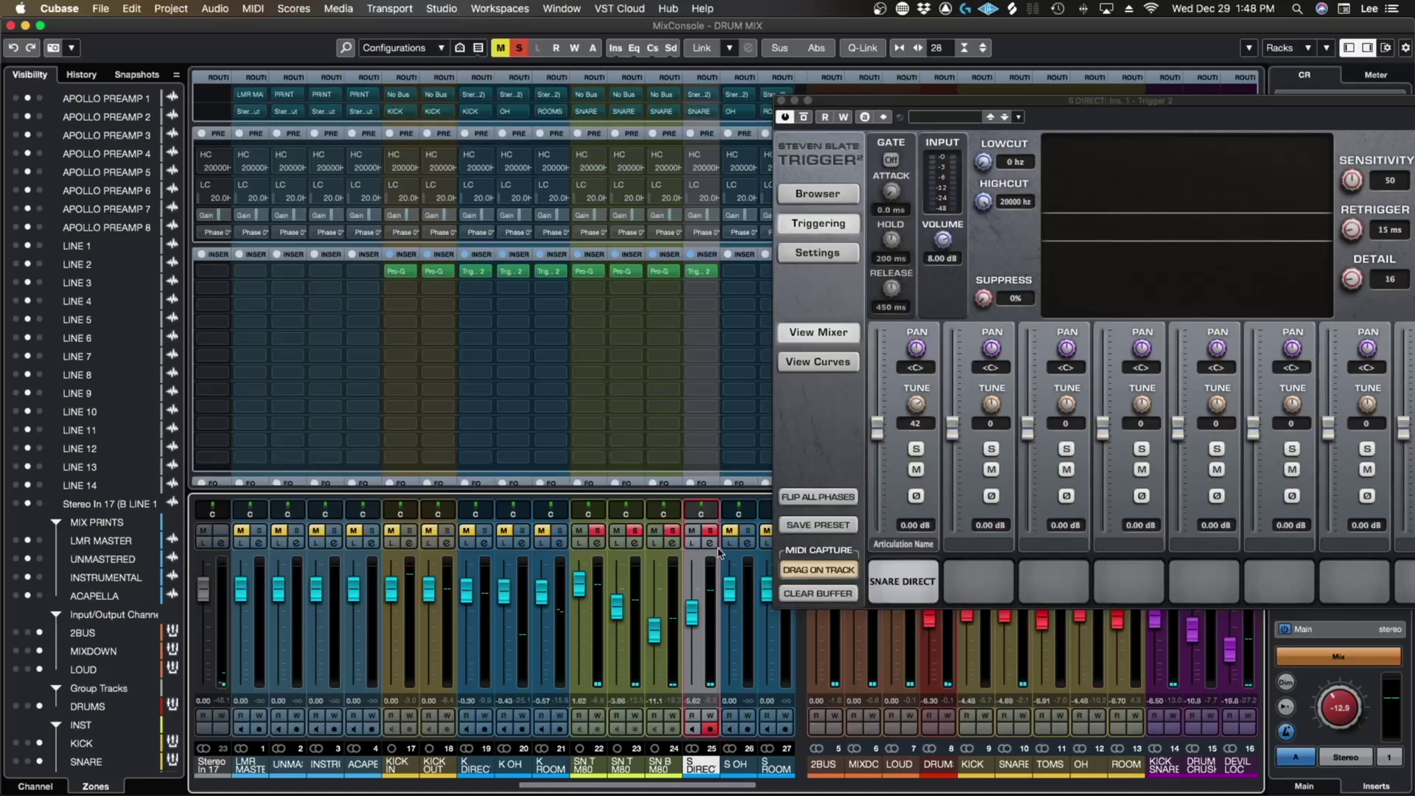
pyautogui.click(780, 101)
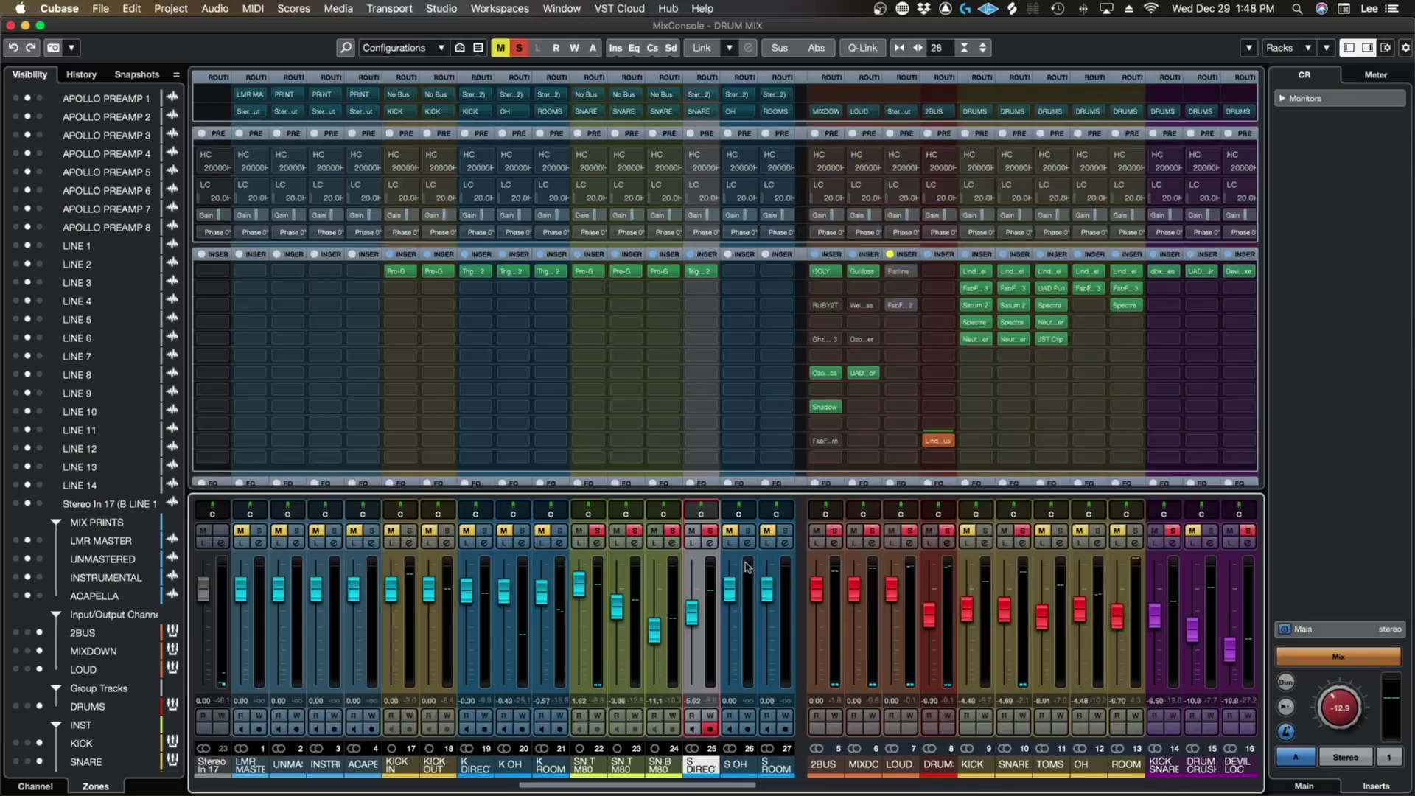
# Step: Copy S DIRECT's Trigger 2 insert to S OH and clear the SNARE DIRECT sample from the copy's first slot
pyautogui.moveTo(700, 272); pyautogui.dragTo(739, 277)
pyautogui.moveTo(1414, 223); pyautogui.dragTo(921, 123)
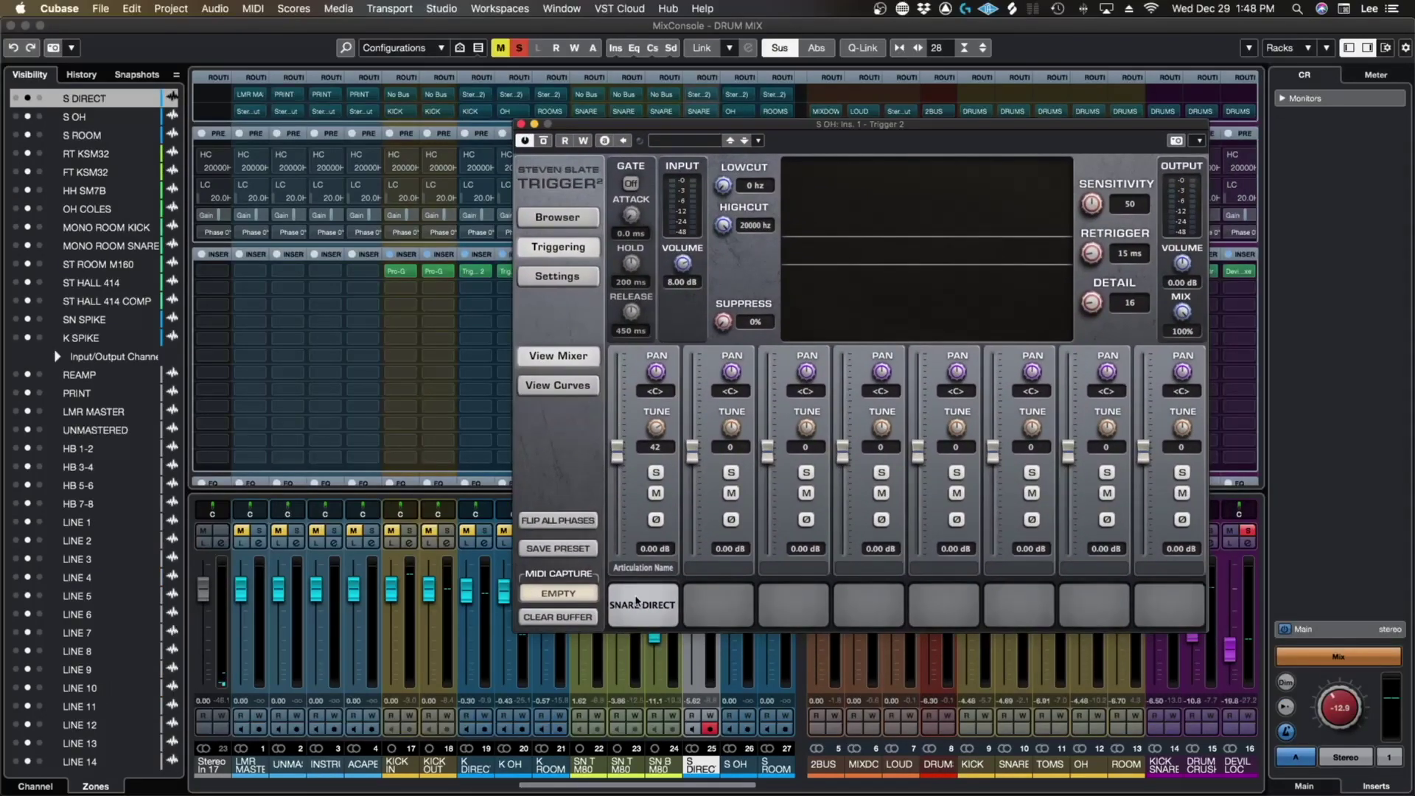
pyautogui.rightClick(637, 600)
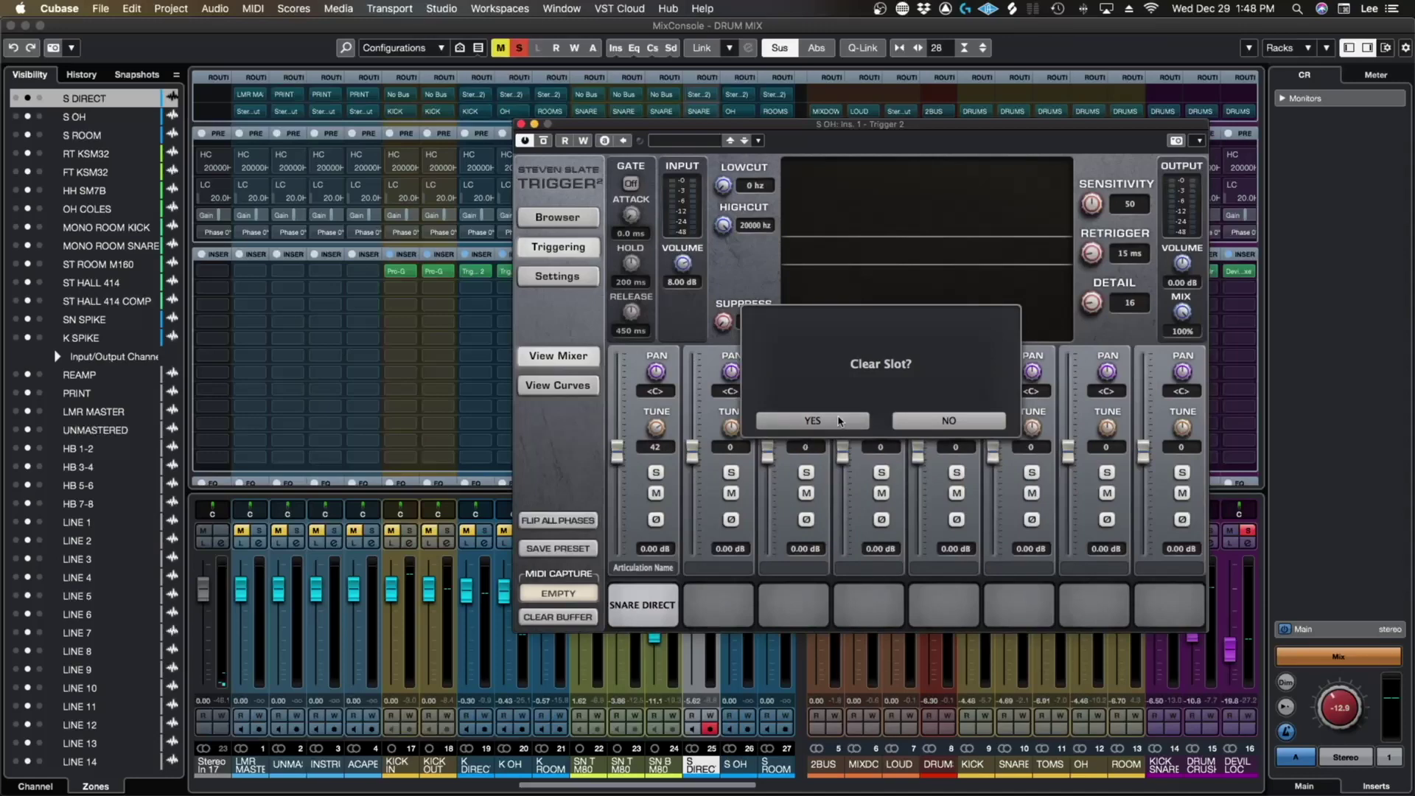
pyautogui.click(838, 421)
# Step: Load SNARE OVERHEAD.tci from the SNARE folder of THR TRIGGER PRESETS 2 into S OH's first Trigger 2 slot, and close the plug-in
pyautogui.click(574, 220)
pyautogui.scroll(-10, 731, 503)
pyautogui.scroll(-2, 731, 503)
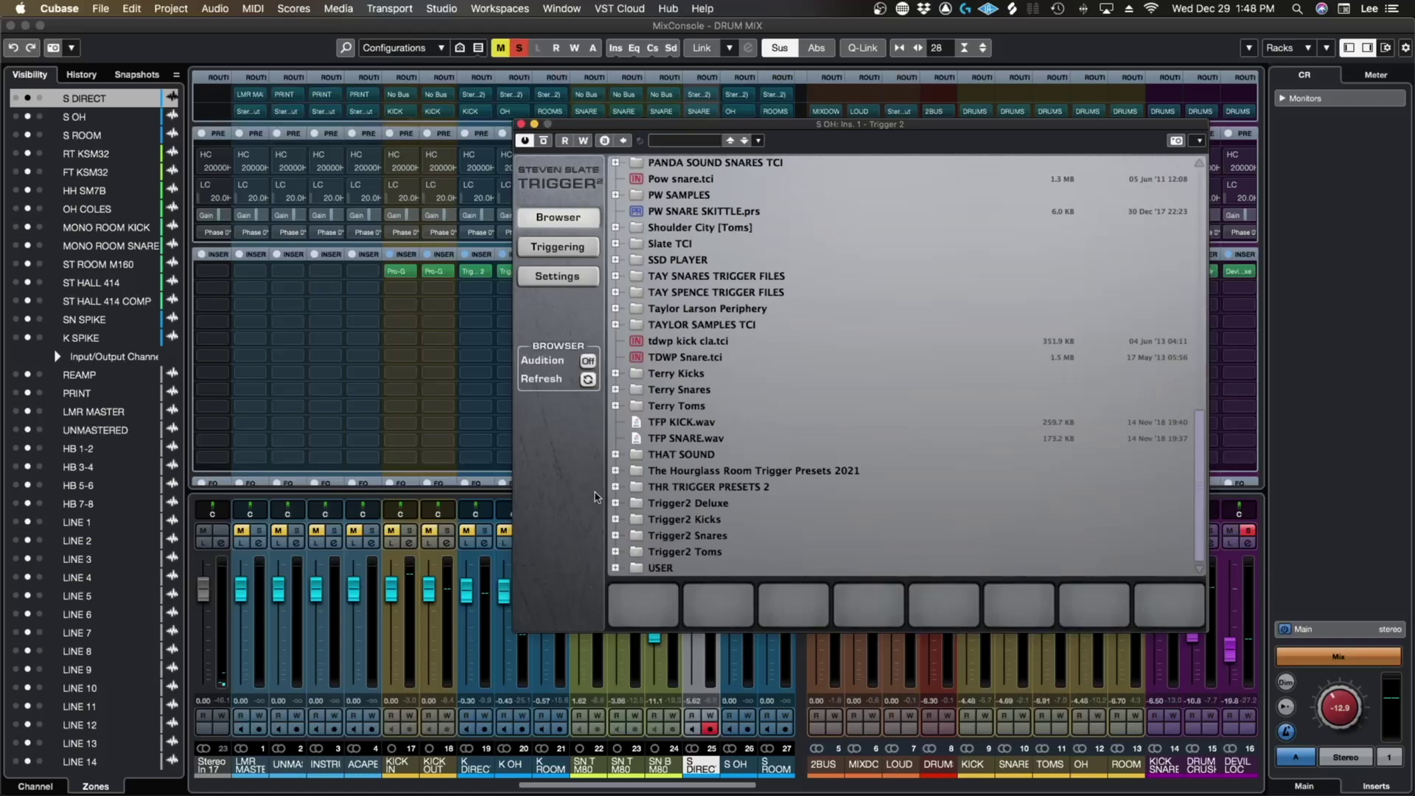
pyautogui.click(615, 488)
pyautogui.click(632, 551)
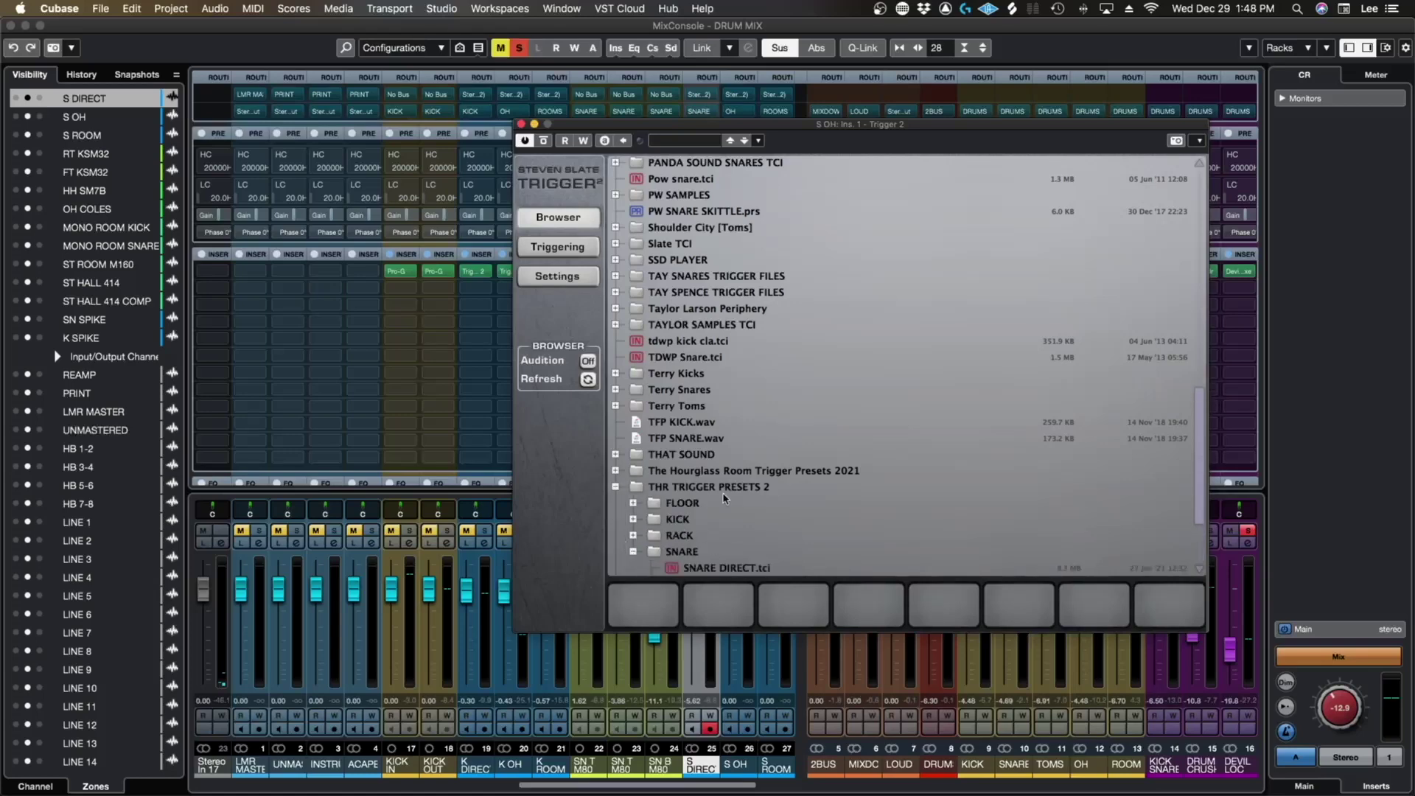
pyautogui.scroll(-3, 708, 515)
pyautogui.click(736, 501)
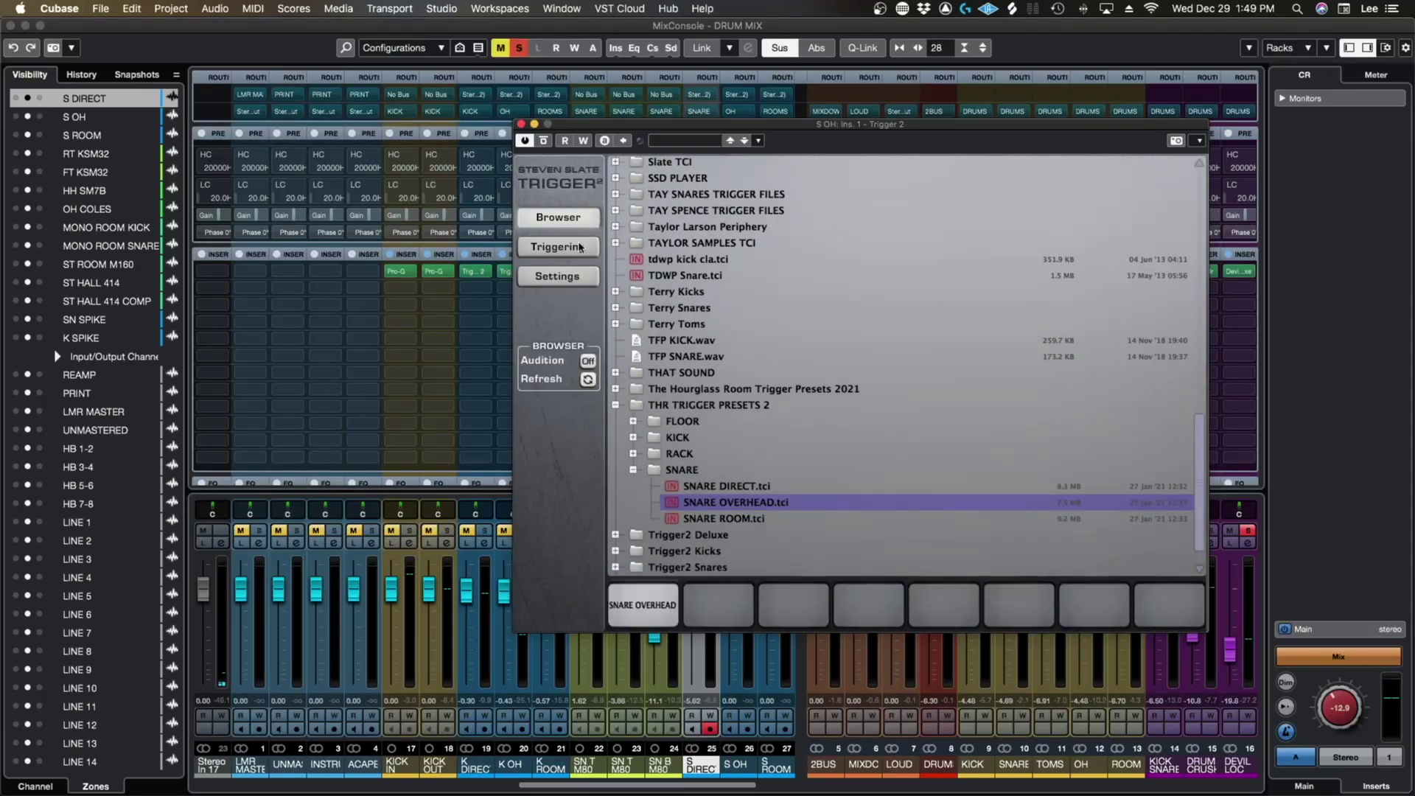
pyautogui.click(581, 247)
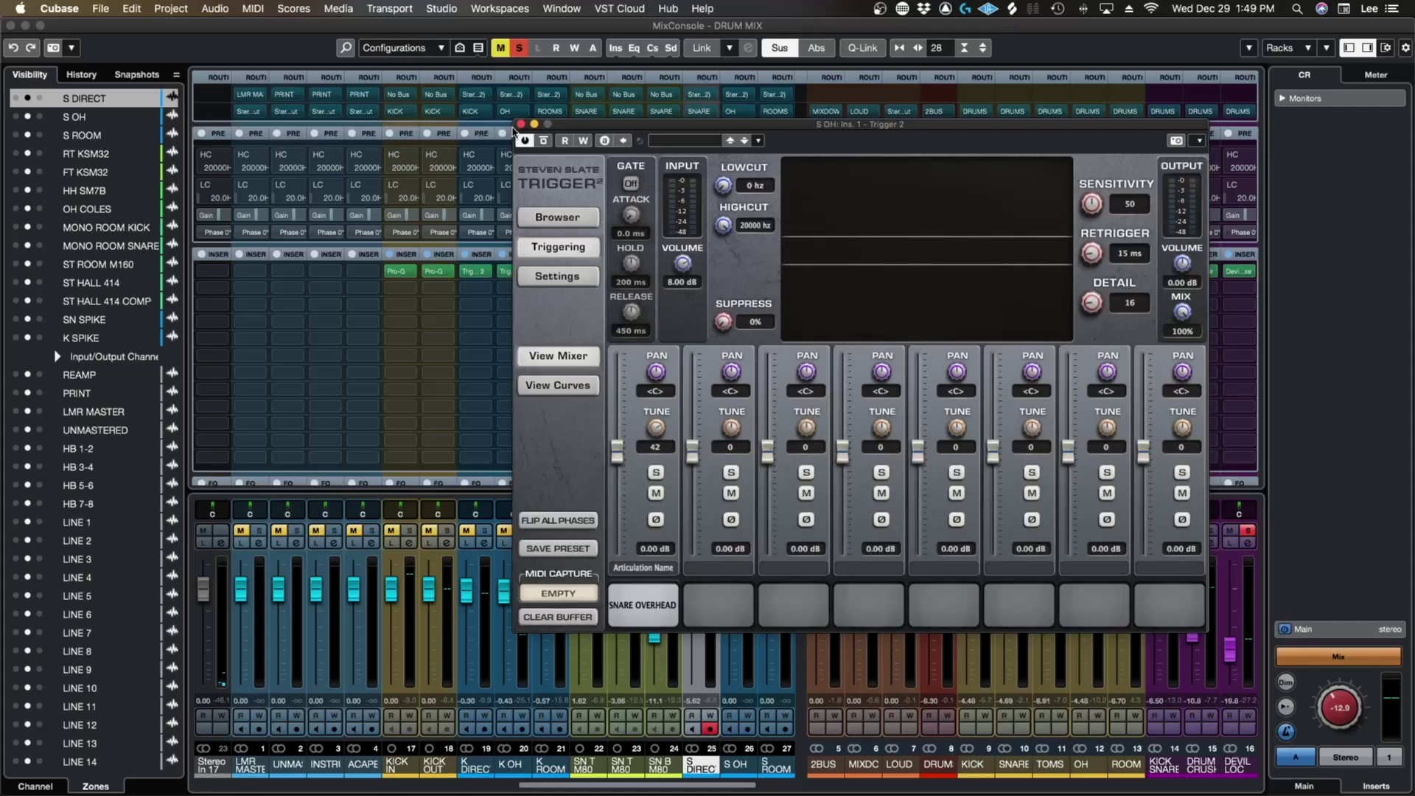
pyautogui.click(521, 124)
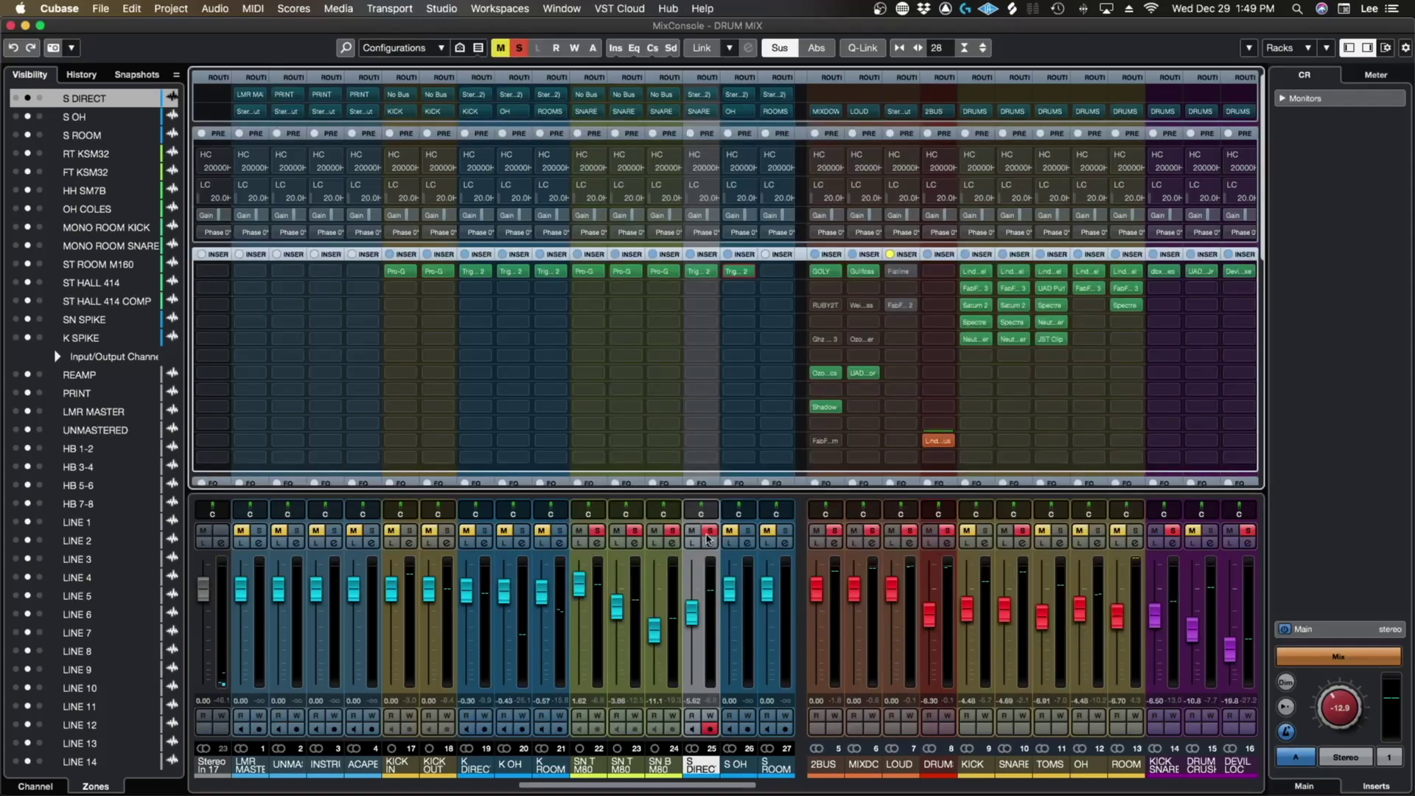
# Step: Invert the SNARE DIRECT slot's phase in S DIRECT's Trigger 2 during playback and set the slot level to 0.97 dB
pyautogui.click(701, 272)
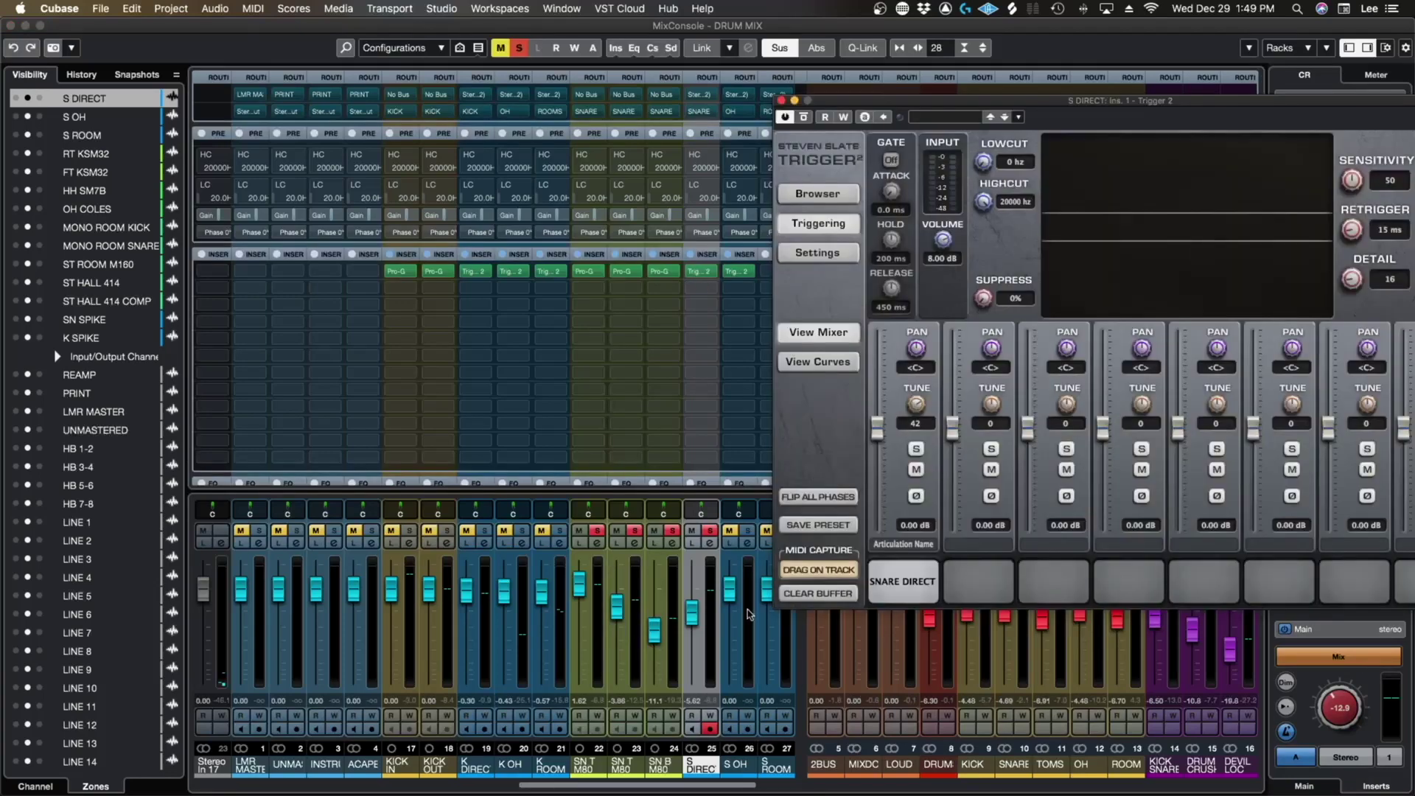
pyautogui.press('space')
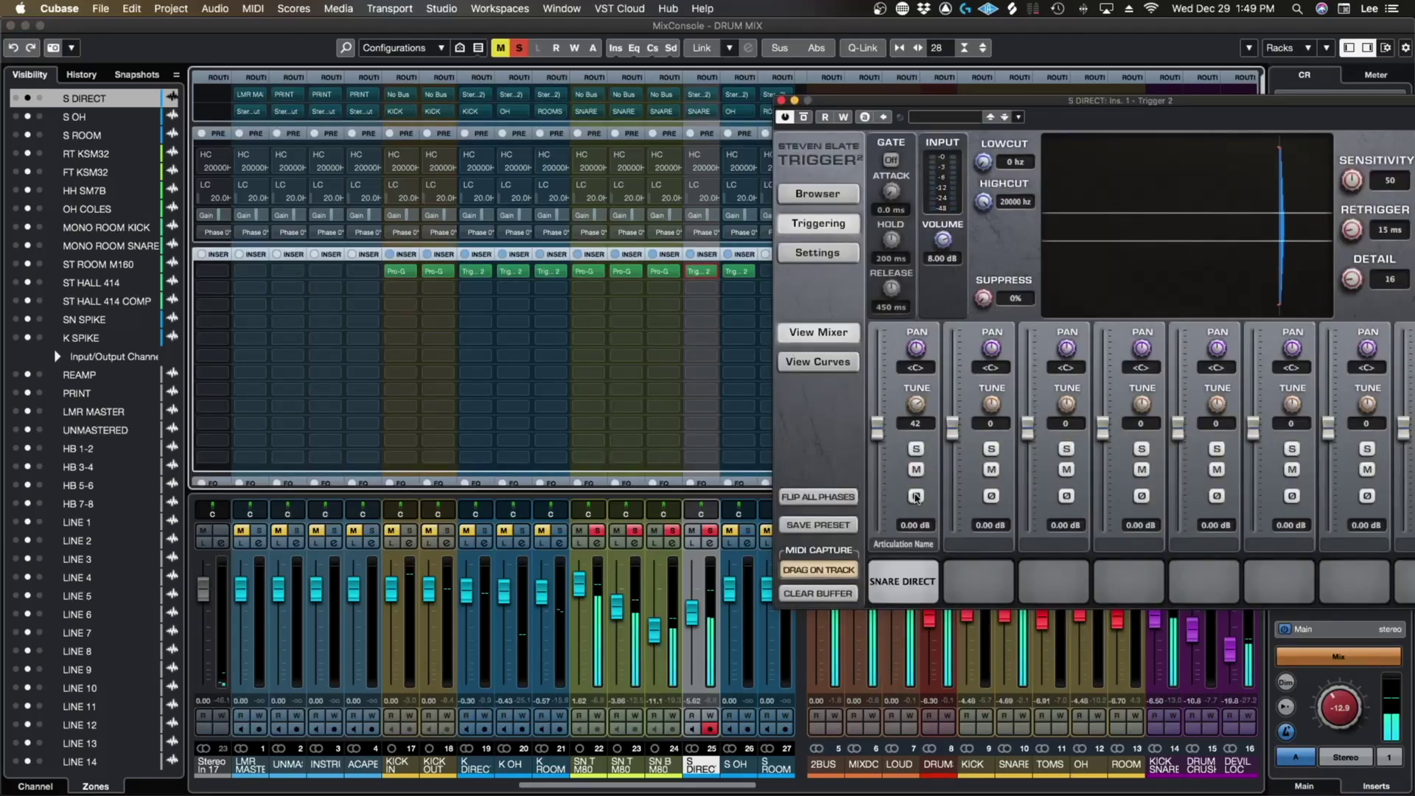
pyautogui.click(915, 496)
pyautogui.moveTo(877, 430); pyautogui.dragTo(877, 423)
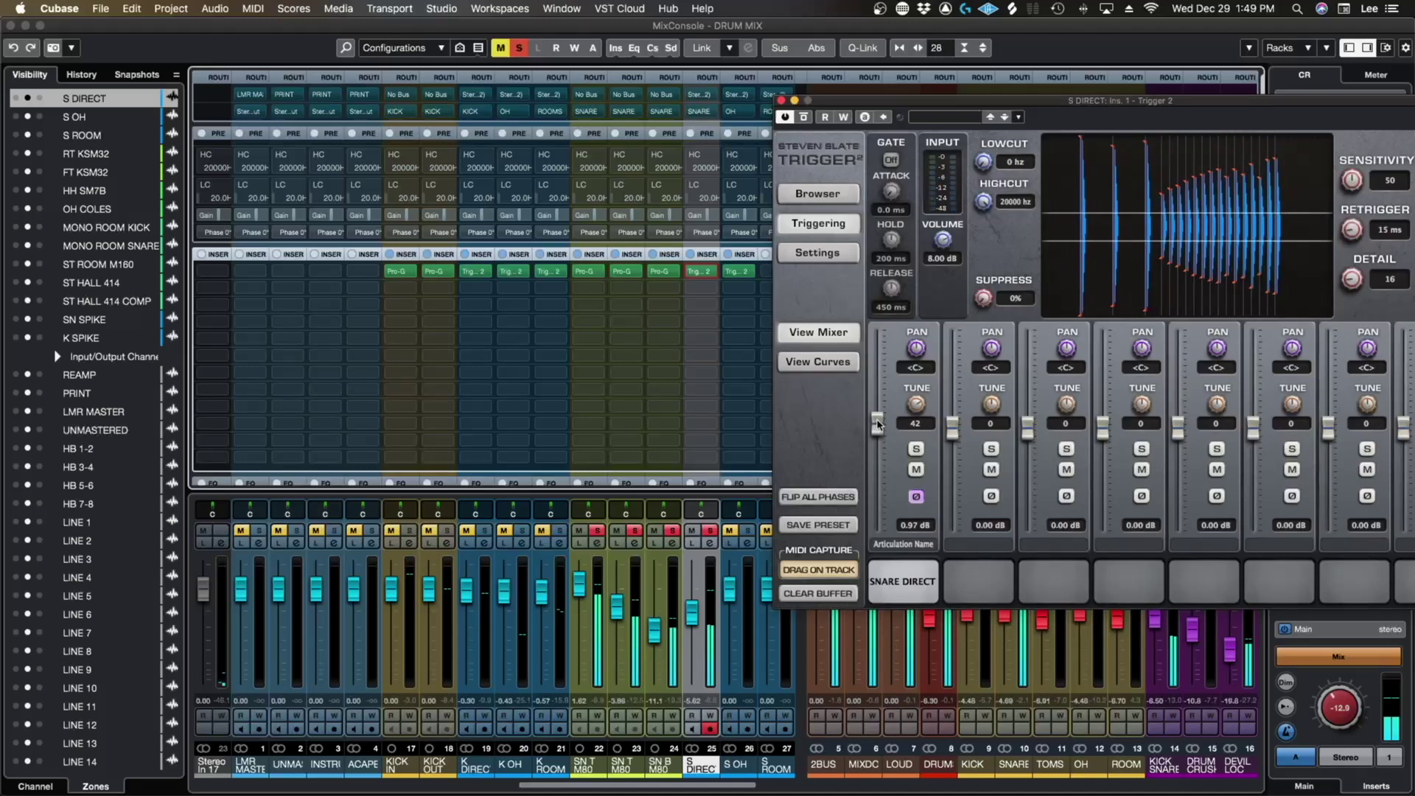
# Step: Play from around bar 36 in the project window and compare the snare with the SNARE DIRECT slot's phase inversion switched off
pyautogui.press('F3')
pyautogui.click(642, 133)
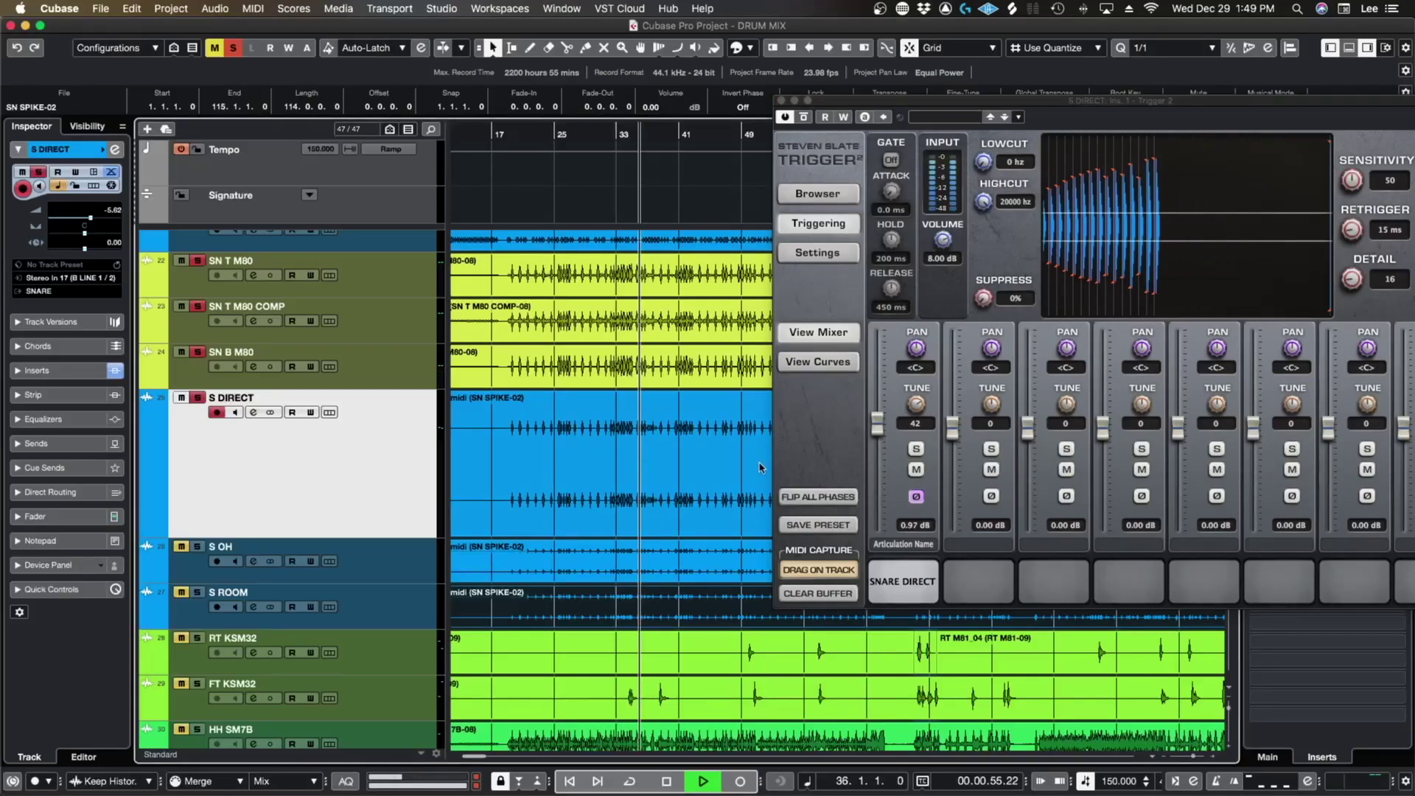
pyautogui.click(917, 499)
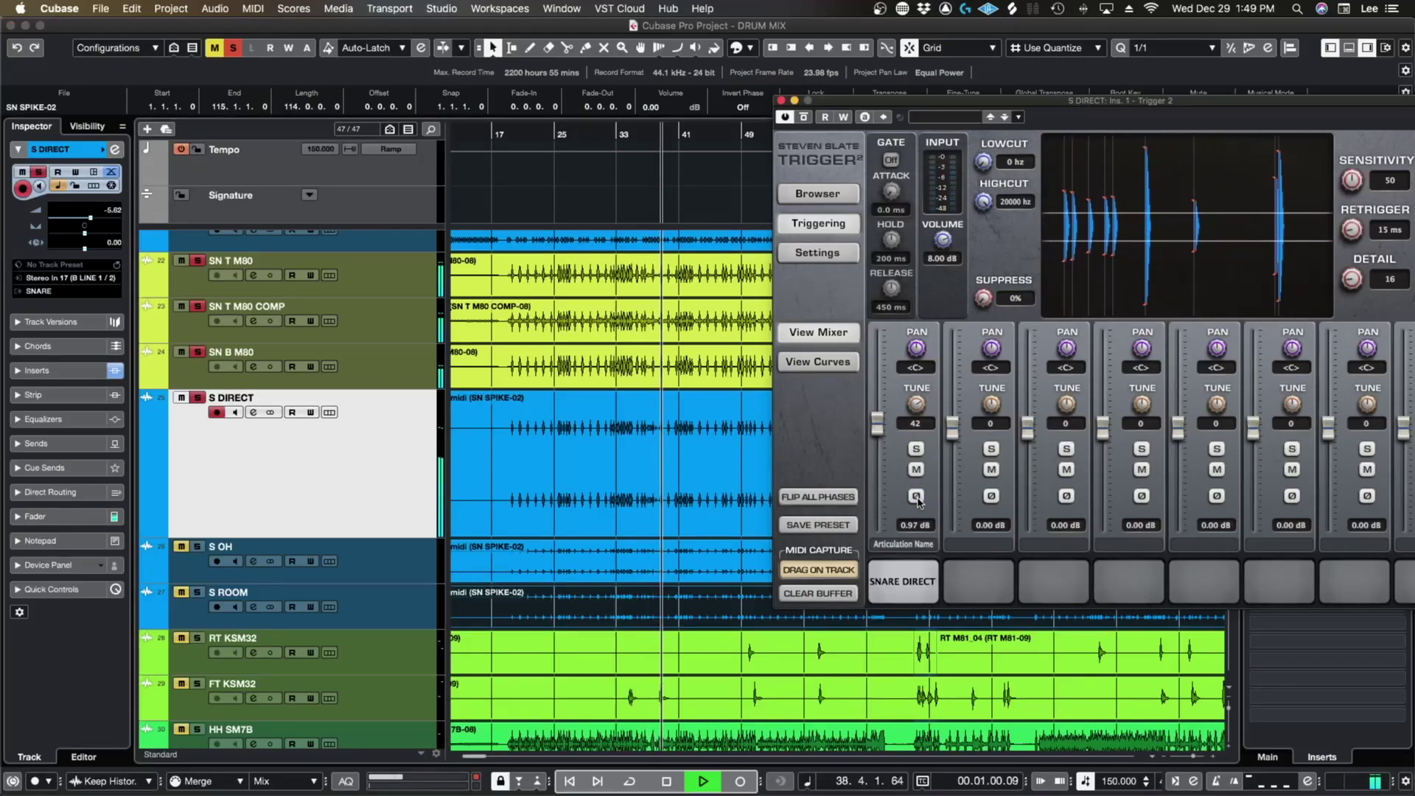
# Step: Compare the SNARE DIRECT slot with and without phase inversion, then set the S DIRECT mixer fader to -5.14 dB and close Trigger 2
pyautogui.click(916, 496)
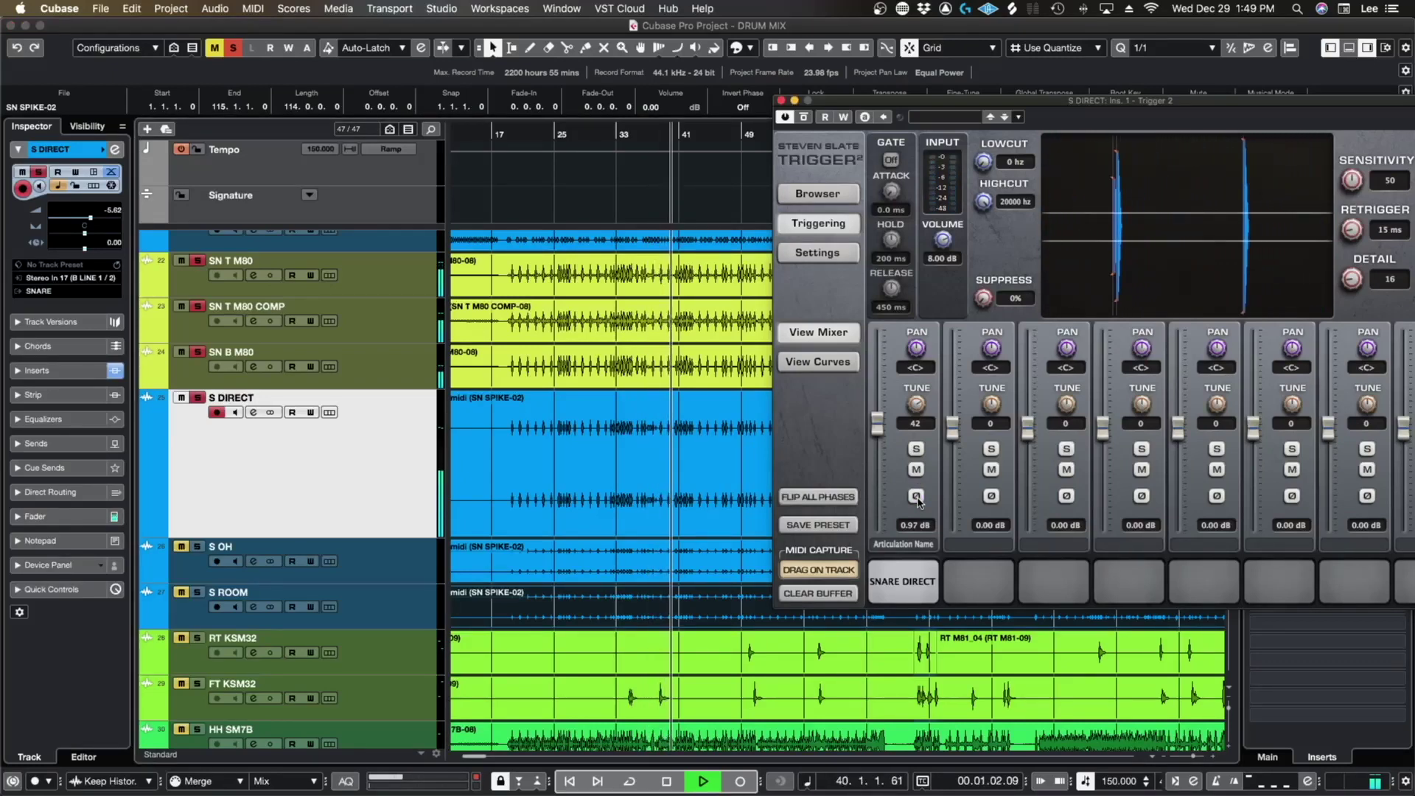
pyautogui.click(916, 496)
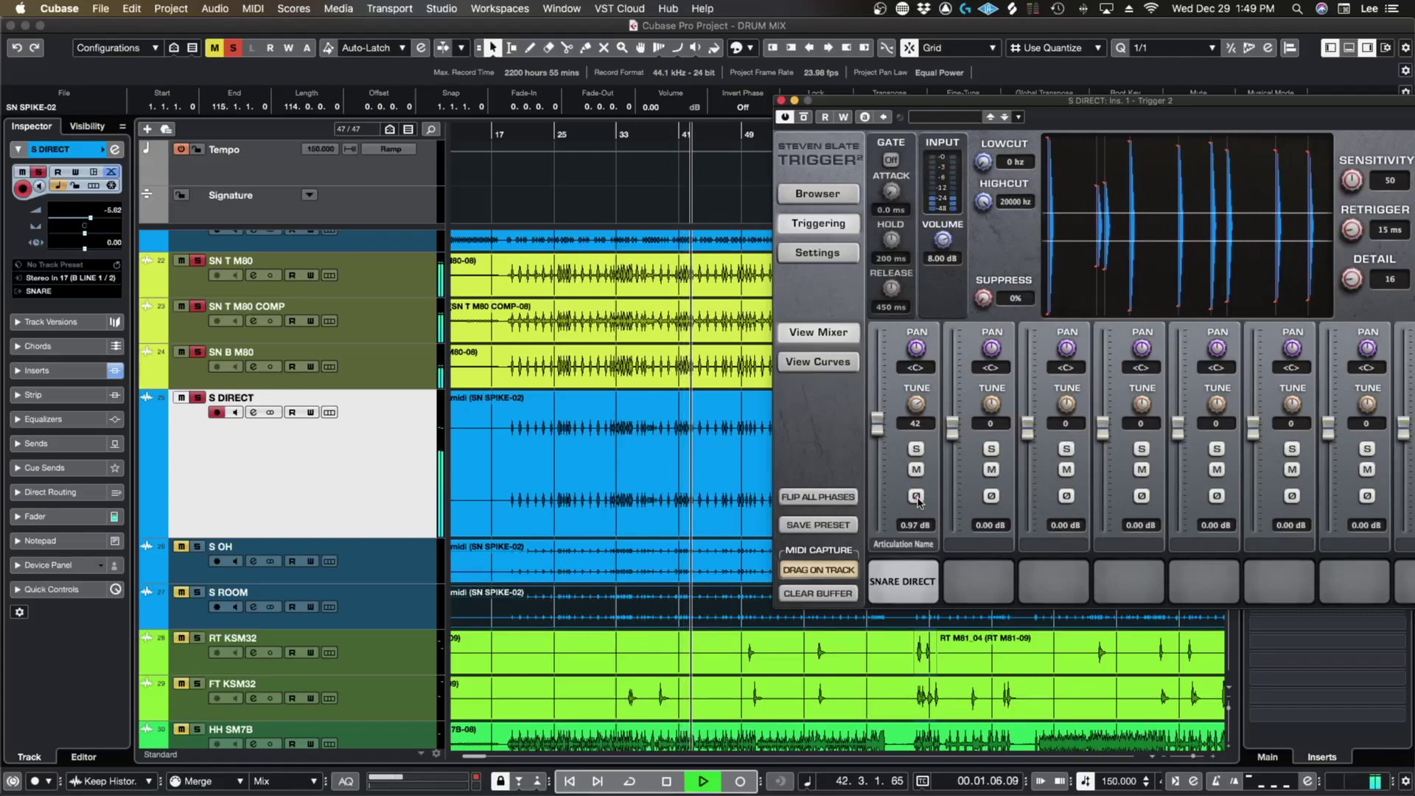
pyautogui.press('F3')
pyautogui.click(692, 611)
pyautogui.moveTo(694, 613); pyautogui.dragTo(694, 611)
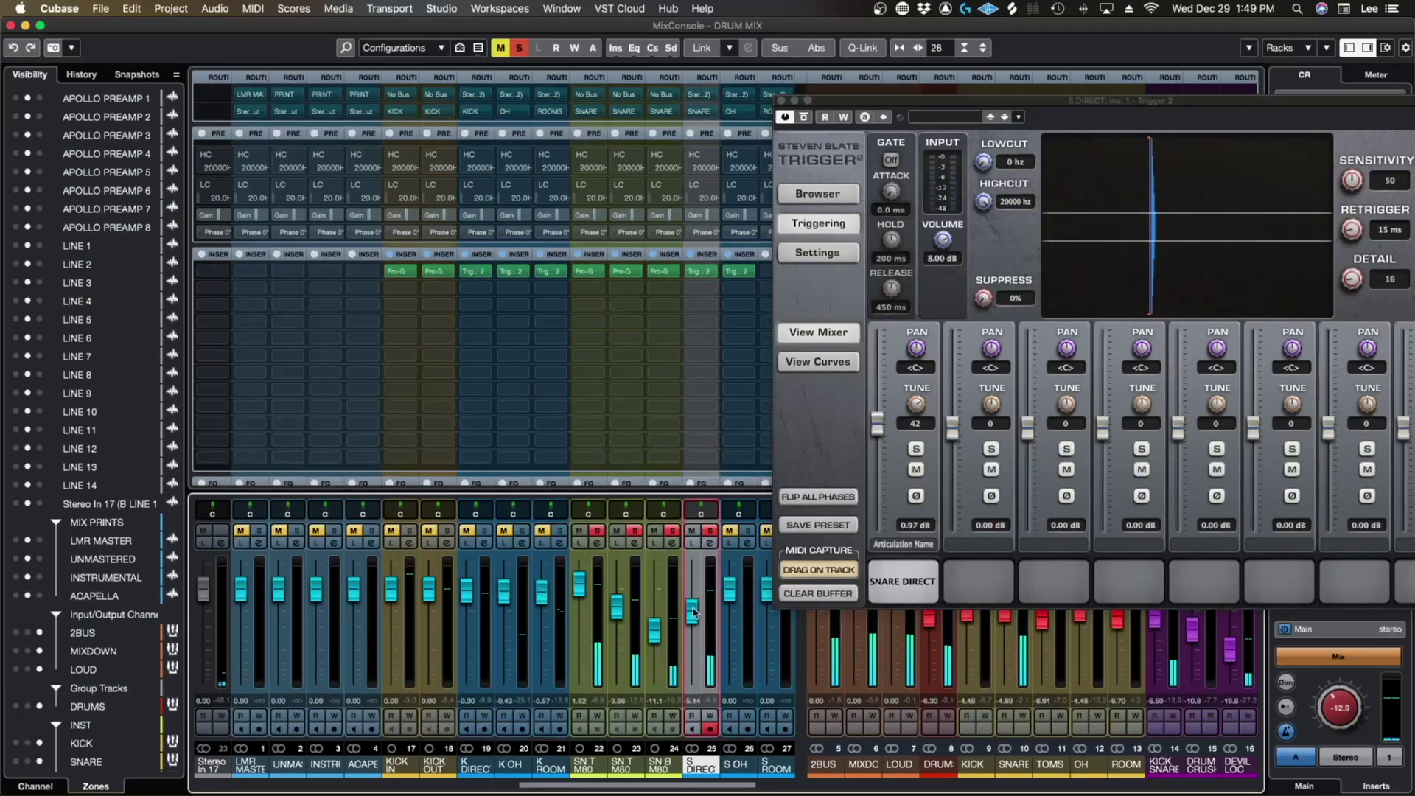
pyautogui.click(781, 100)
# Step: Solo S OH, set its SNARE OVERHEAD slot level to 4.87 dB in Trigger 2, and set the S OH fader to -0.71 dB
pyautogui.click(740, 507)
pyautogui.moveTo(729, 589)
pyautogui.mouseDown()
pyautogui.moveTo(733, 602)
pyautogui.moveTo(736, 569)
pyautogui.moveTo(734, 586)
pyautogui.mouseUp()
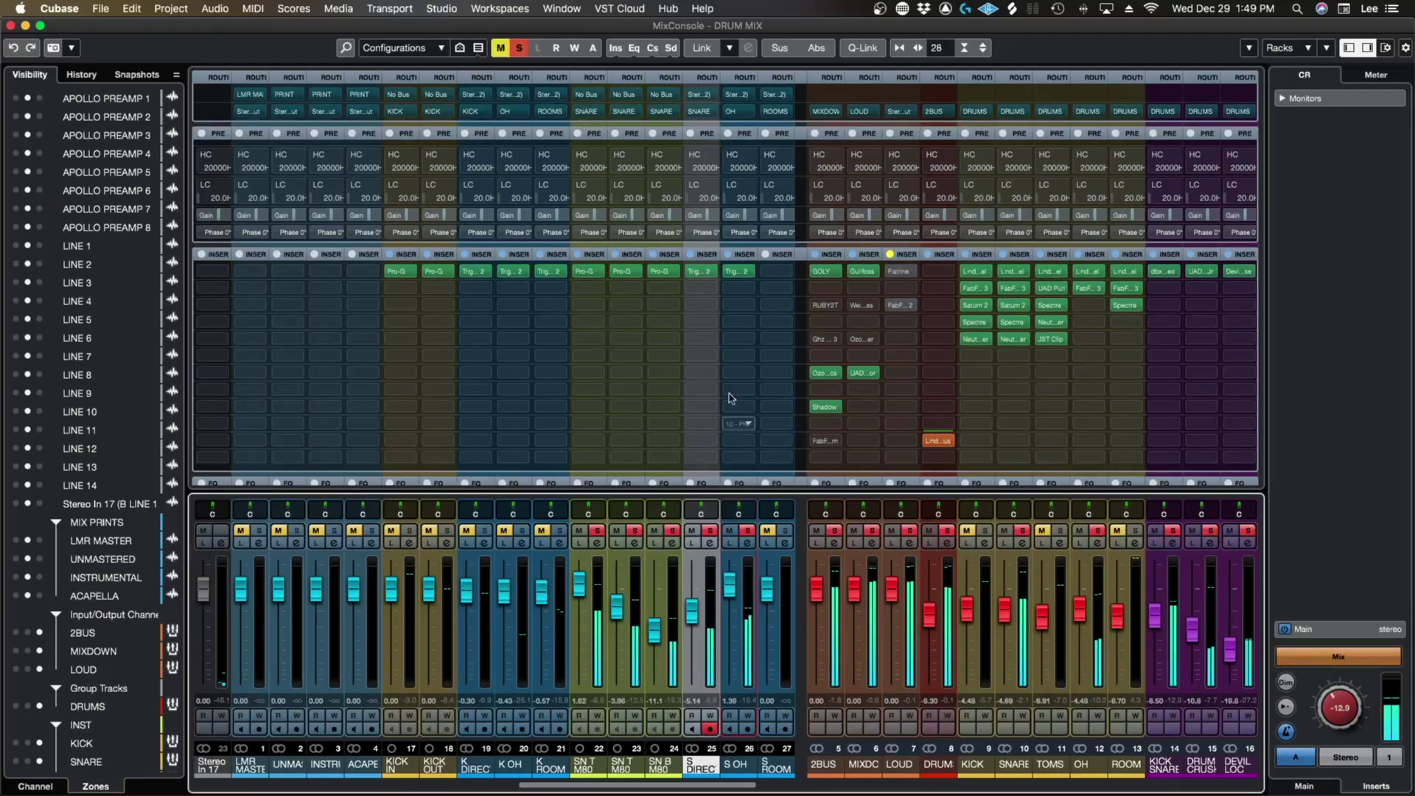
pyautogui.click(739, 272)
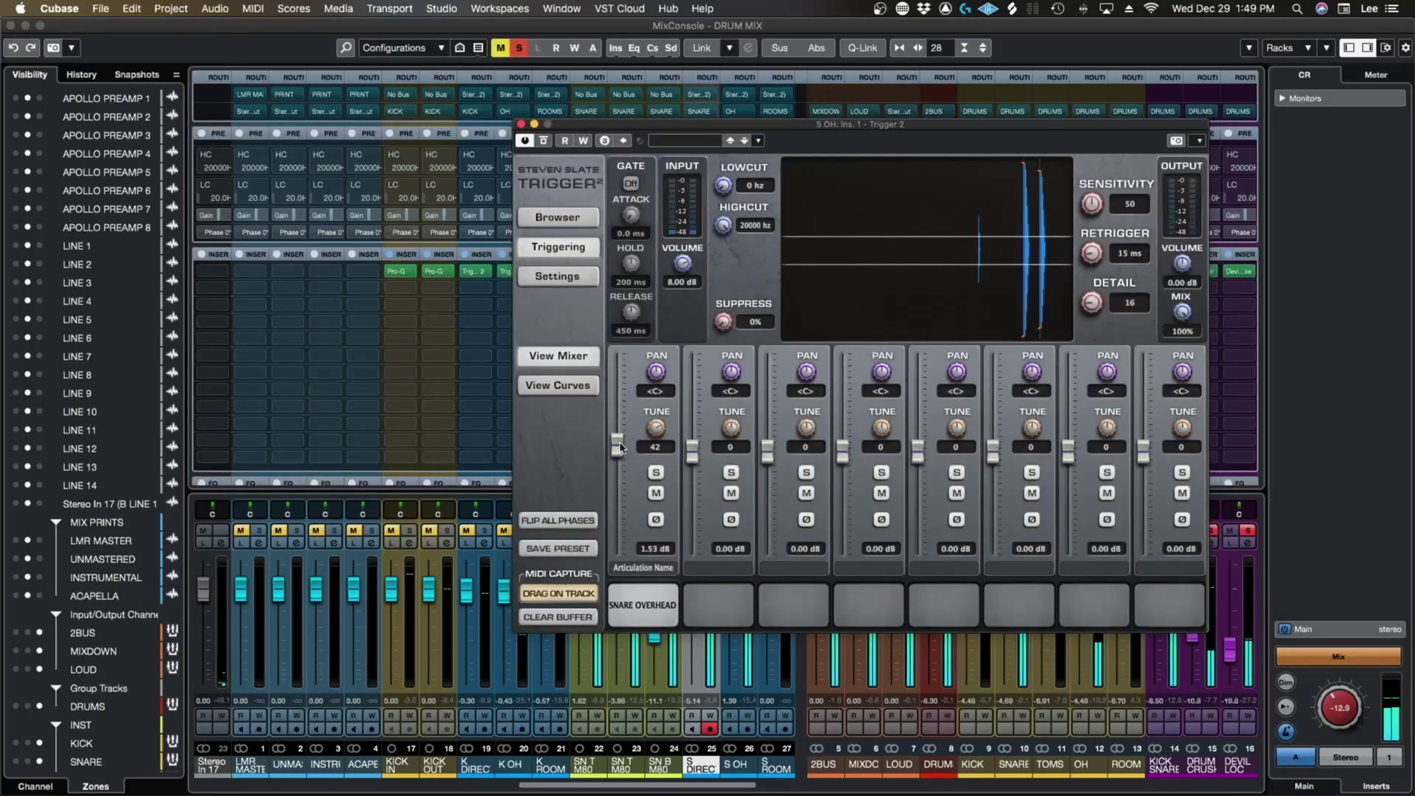
pyautogui.moveTo(620, 413)
pyautogui.mouseDown()
pyautogui.moveTo(621, 381)
pyautogui.moveTo(623, 437)
pyautogui.mouseUp()
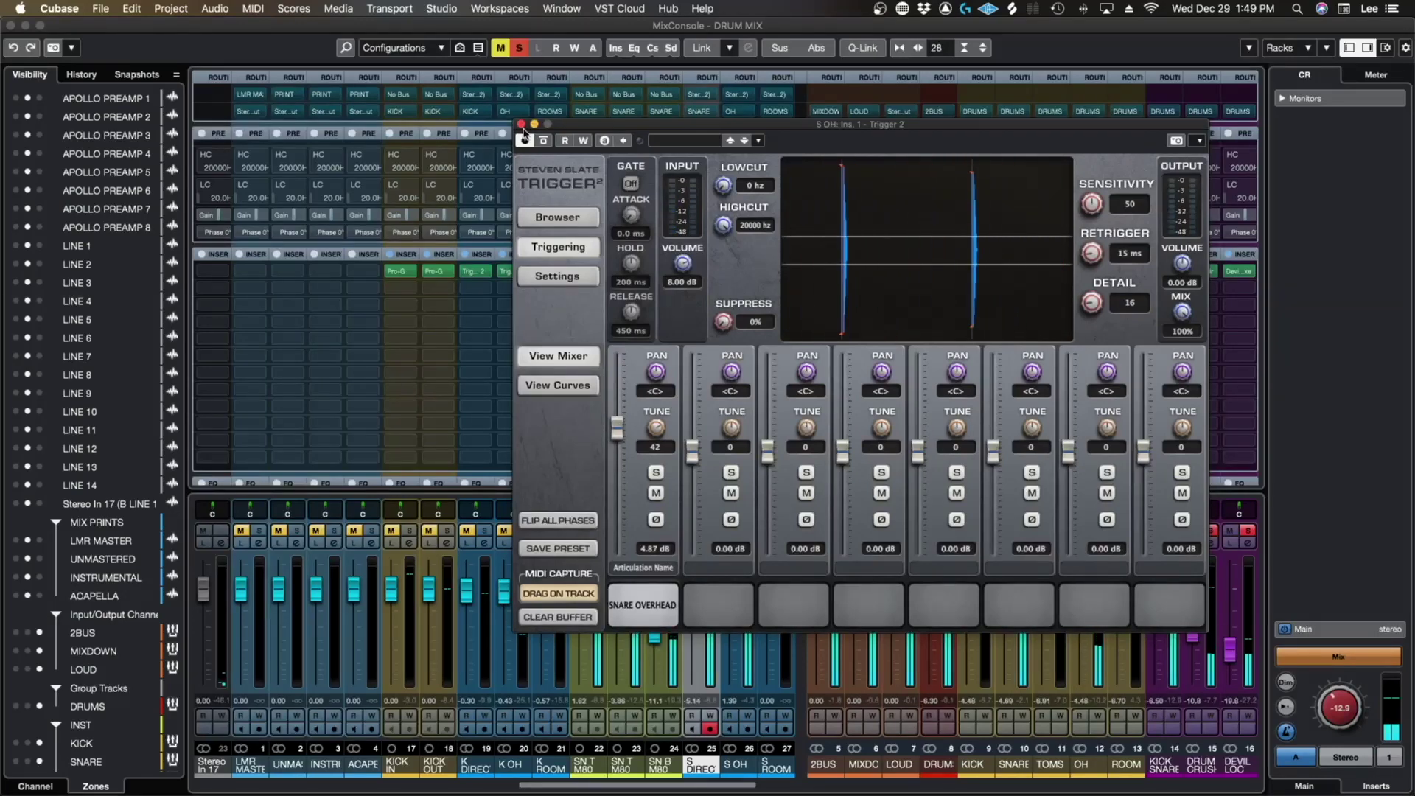
pyautogui.click(521, 124)
pyautogui.moveTo(729, 584); pyautogui.dragTo(729, 591)
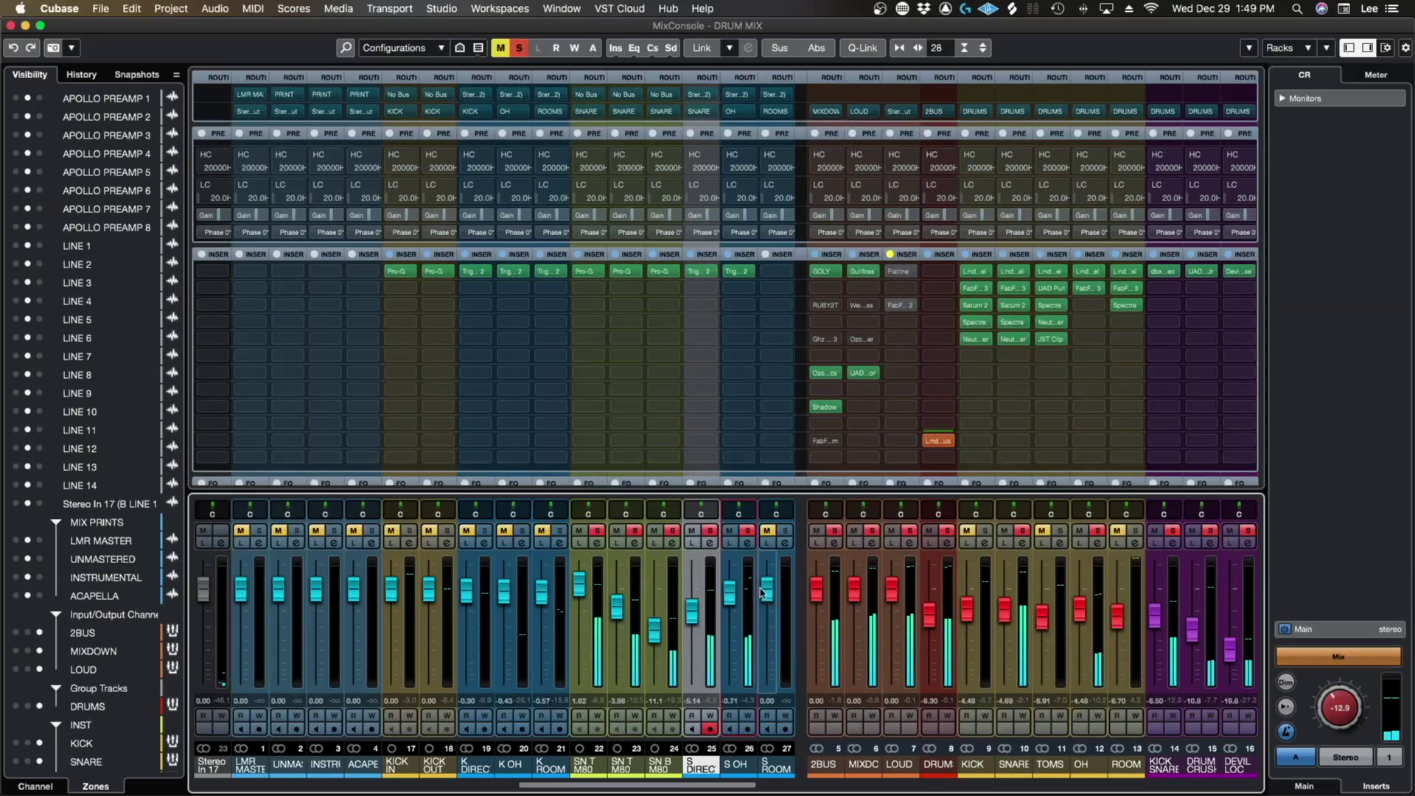
# Step: Copy S OH's Trigger 2 insert to S ROOM and clear the SNARE OVERHEAD sample from the copy's first slot
pyautogui.moveTo(739, 271); pyautogui.dragTo(781, 273)
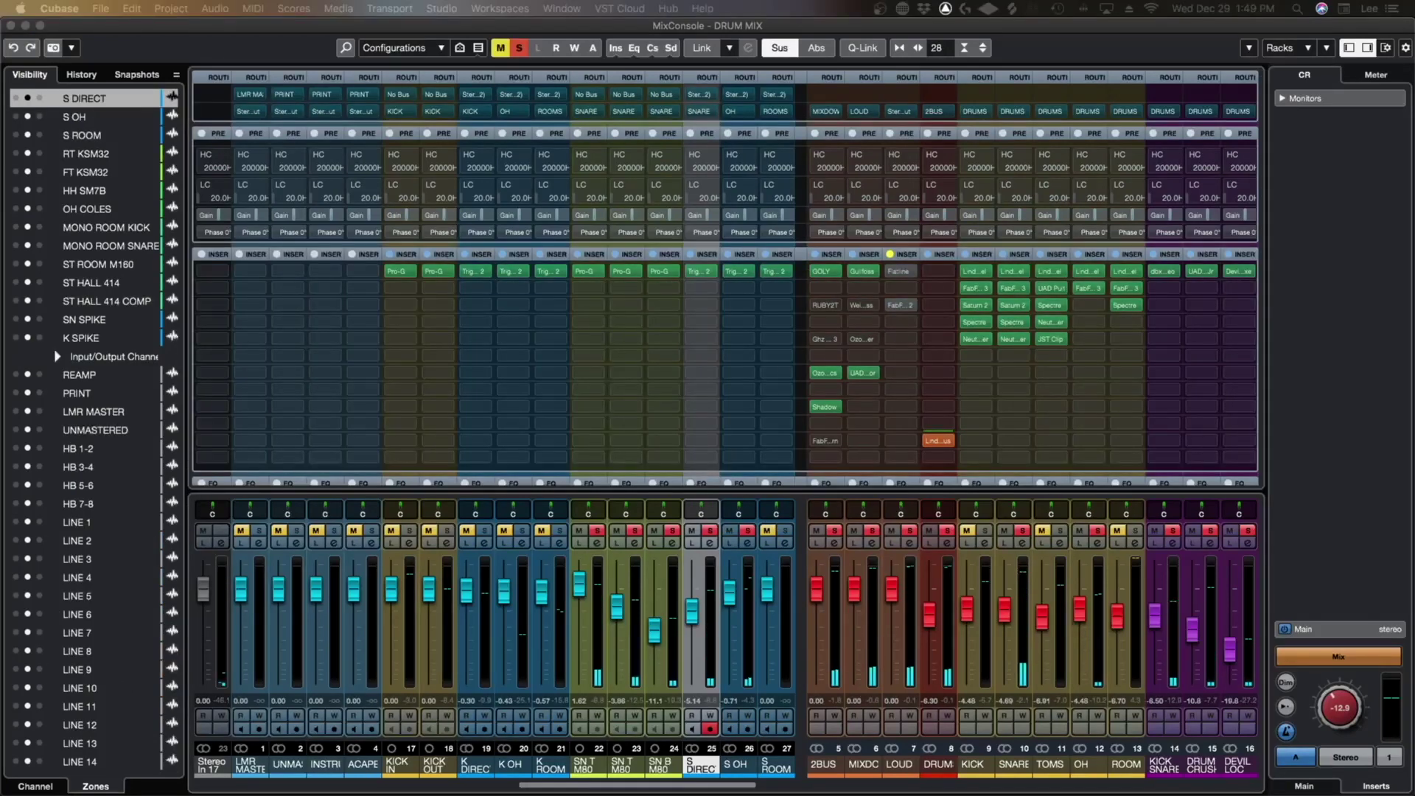
pyautogui.moveTo(762, 137); pyautogui.dragTo(692, 132)
pyautogui.click(574, 608)
pyautogui.click(689, 431)
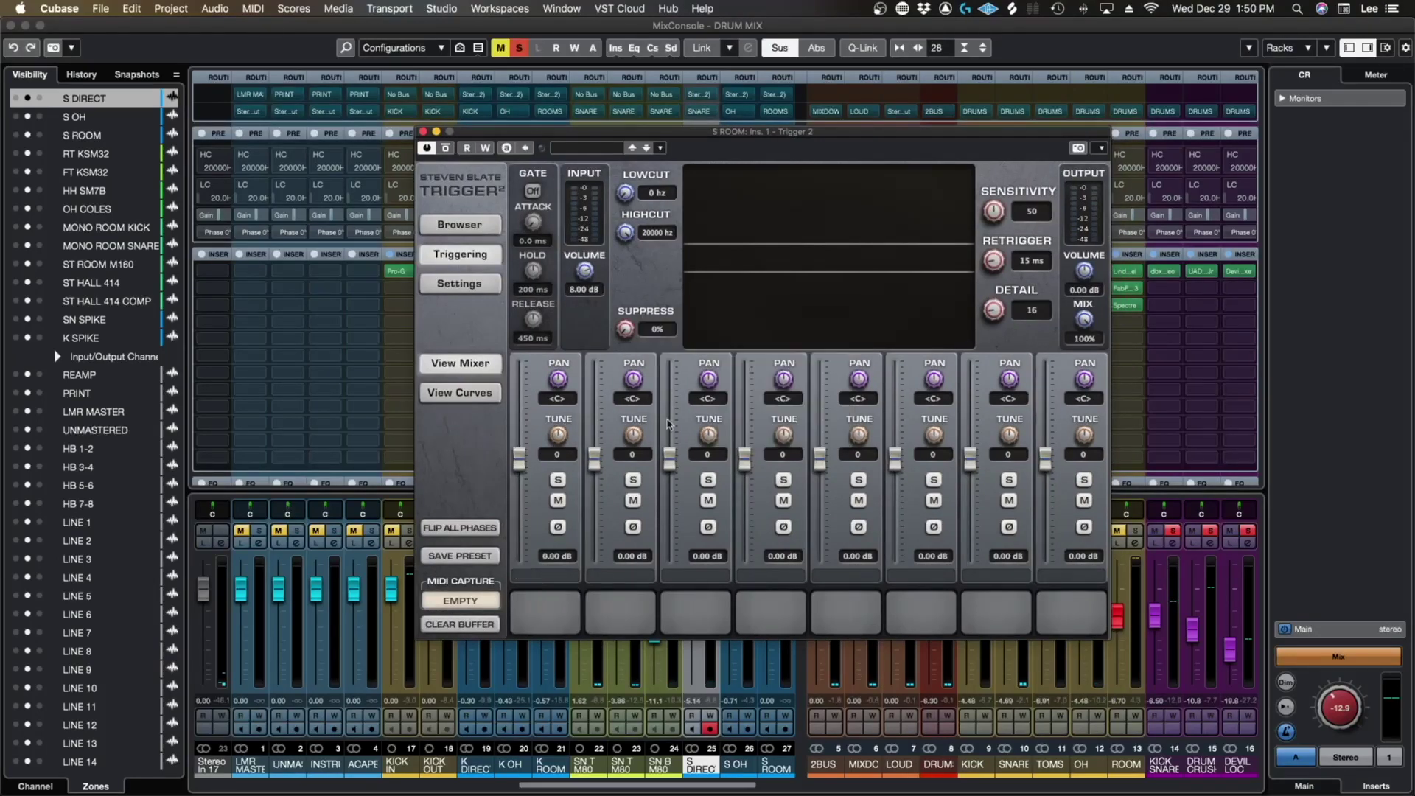
# Step: Load SNARE ROOM.tci from the SNARE folder of THR TRIGGER PRESETS 2 into S ROOM's first Trigger 2 slot, and close the plug-in
pyautogui.click(461, 229)
pyautogui.scroll(-15, 599, 479)
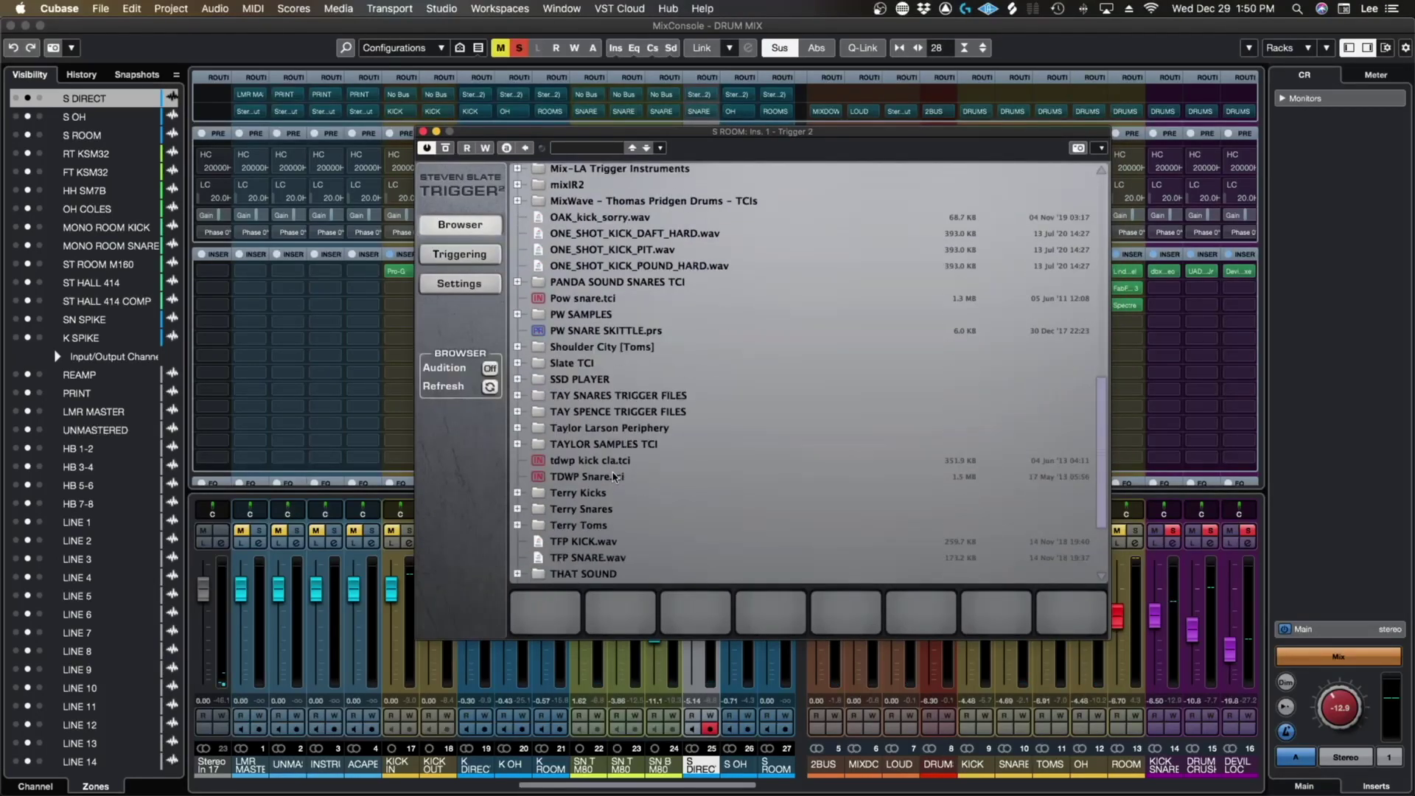
pyautogui.click(518, 494)
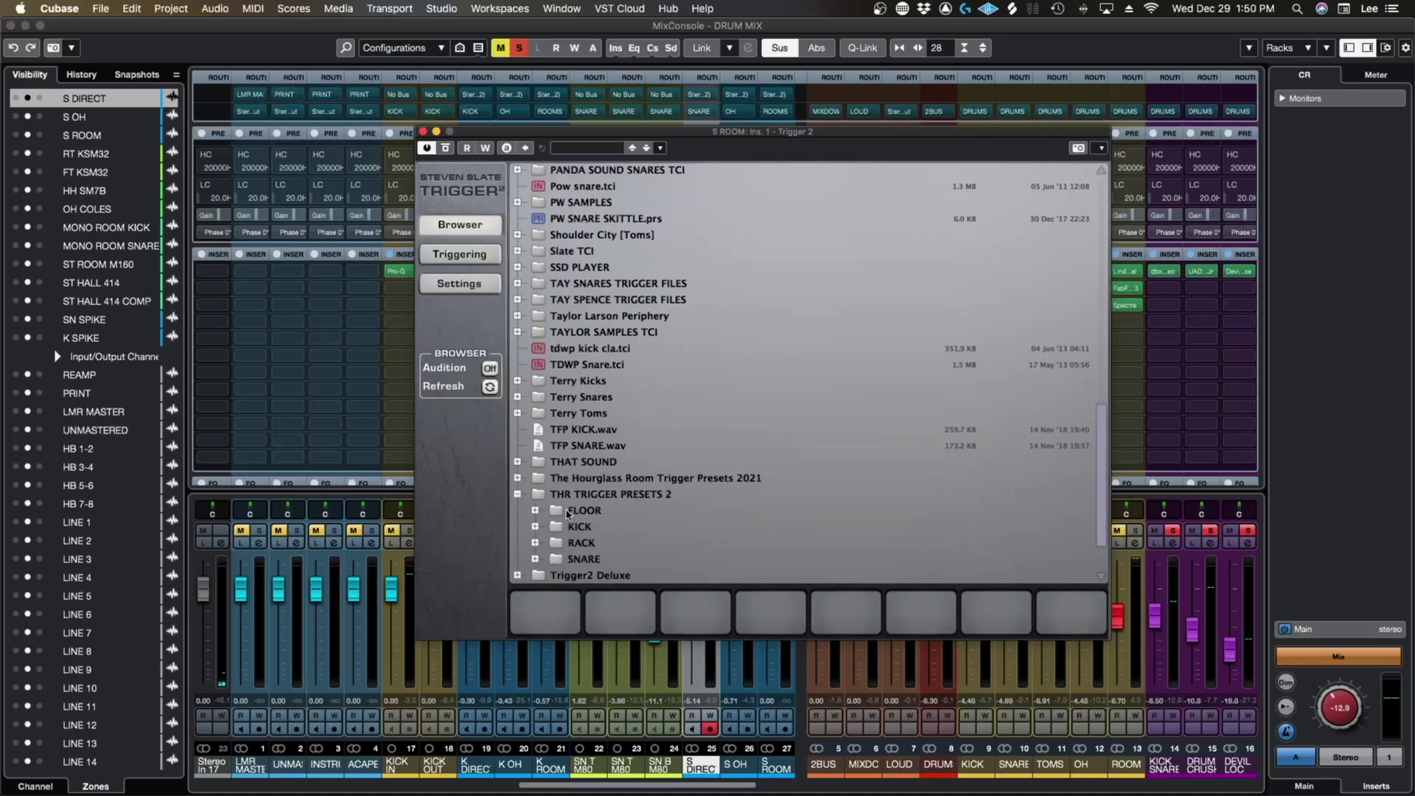
pyautogui.click(535, 558)
pyautogui.moveTo(639, 495); pyautogui.dragTo(554, 609)
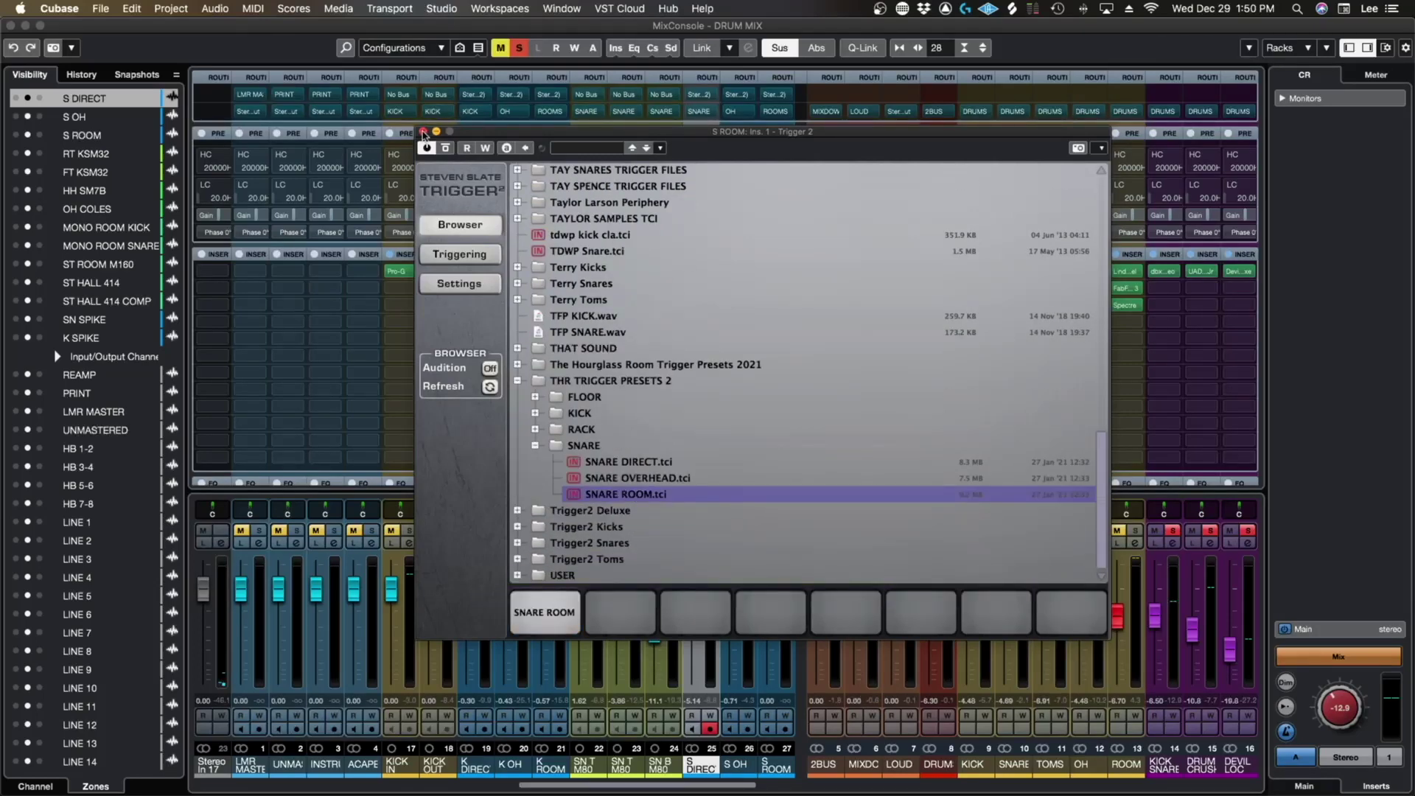
pyautogui.click(423, 131)
# Step: Set the S ROOM fader to 2.05 dB and tune its SNARE ROOM slot to 42 in Trigger 2
pyautogui.moveTo(768, 589); pyautogui.dragTo(768, 582)
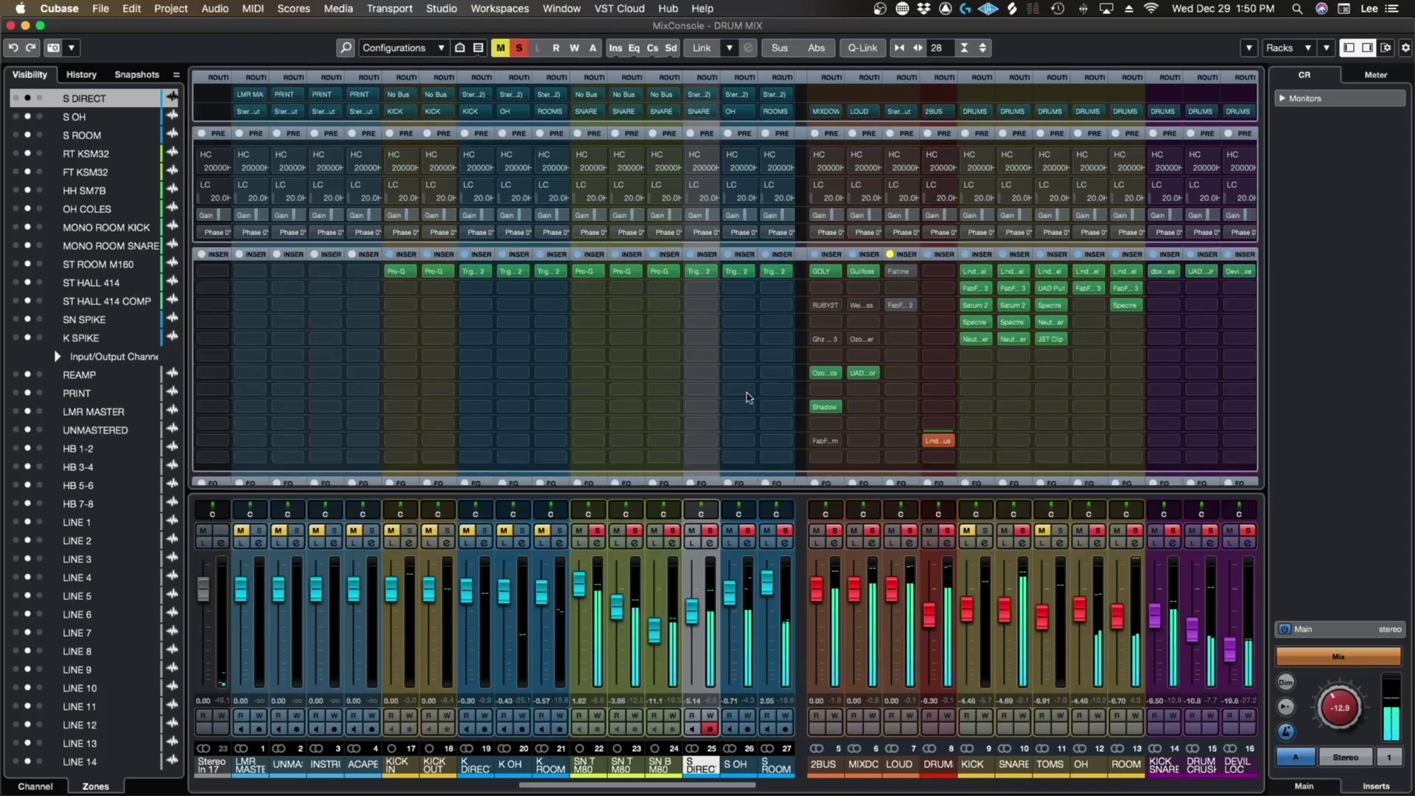
pyautogui.click(776, 271)
pyautogui.click(486, 255)
pyautogui.doubleClick(556, 456)
pyautogui.write('40')
pyautogui.press('Return')
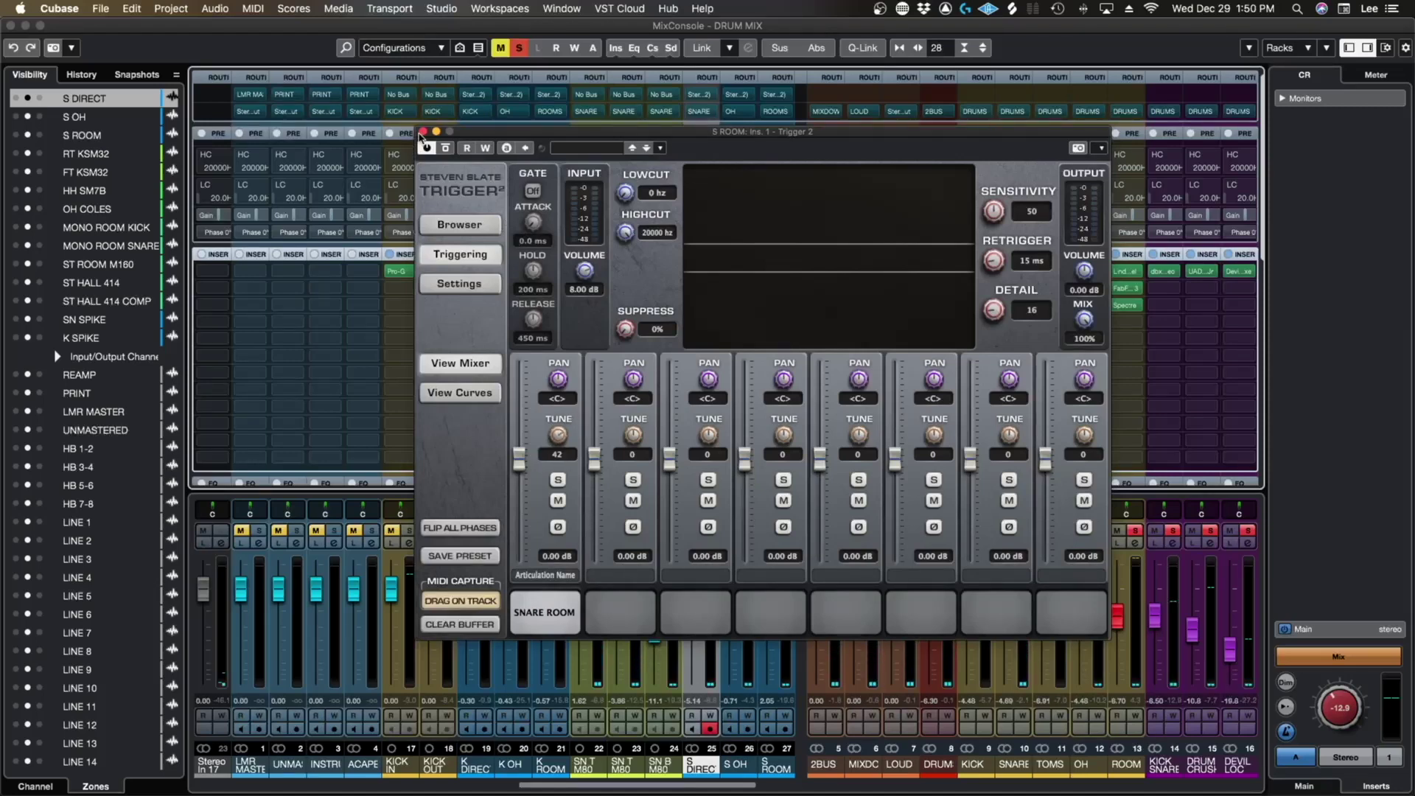
pyautogui.click(422, 132)
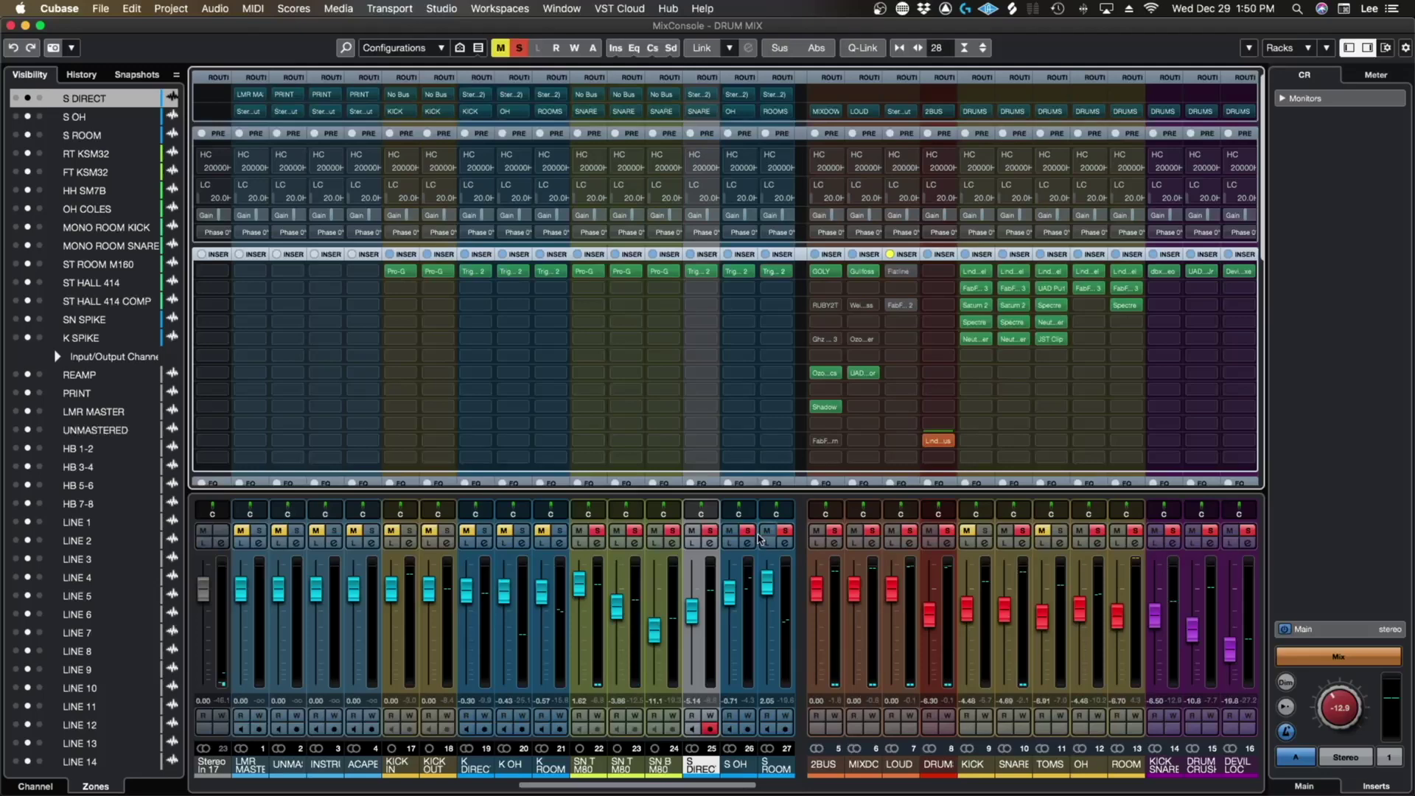
# Step: During playback, set the S DIRECT fader to -6.50 dB and the S ROOM fader to 4.10 dB
pyautogui.press('F3')
pyautogui.press('F3')
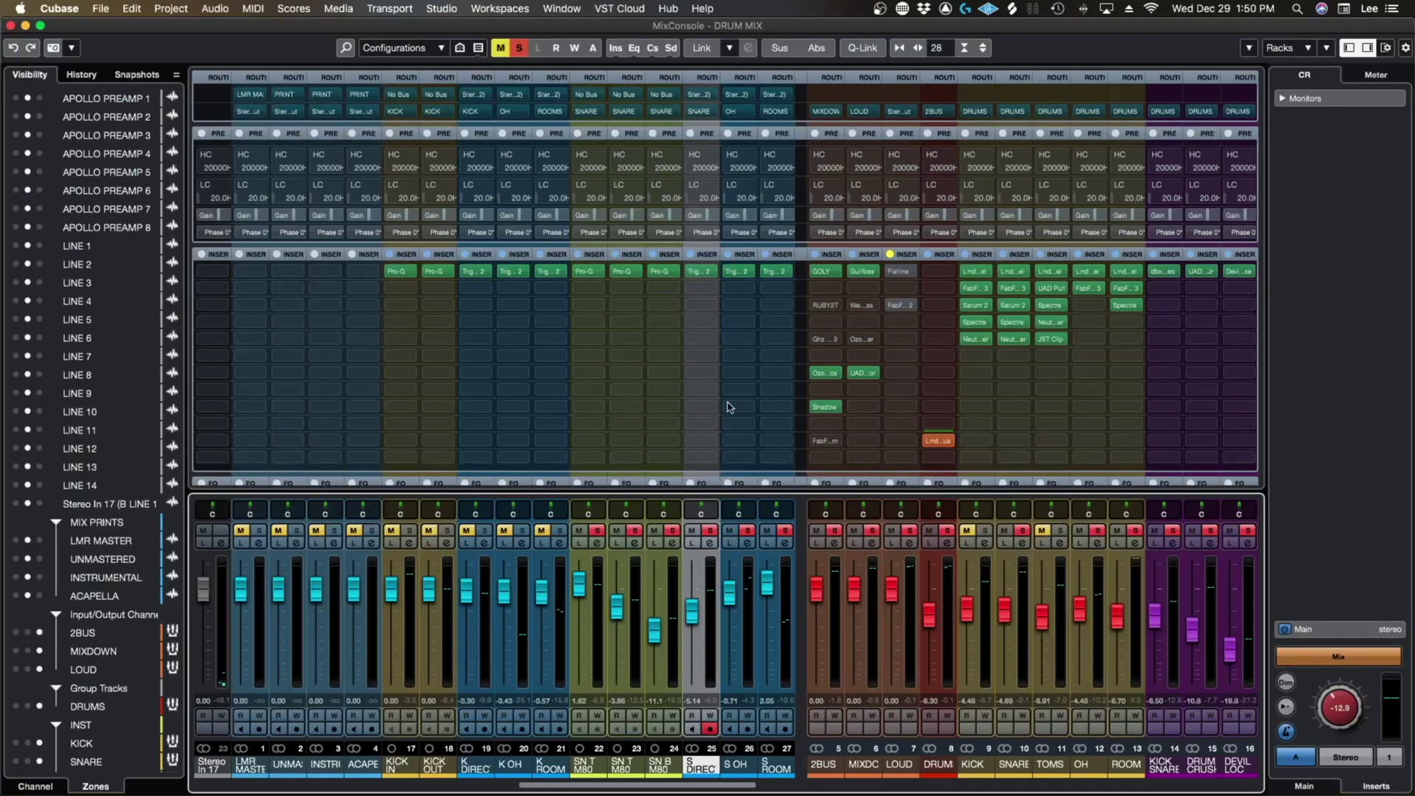
pyautogui.press('space')
pyautogui.moveTo(767, 585); pyautogui.dragTo(767, 580)
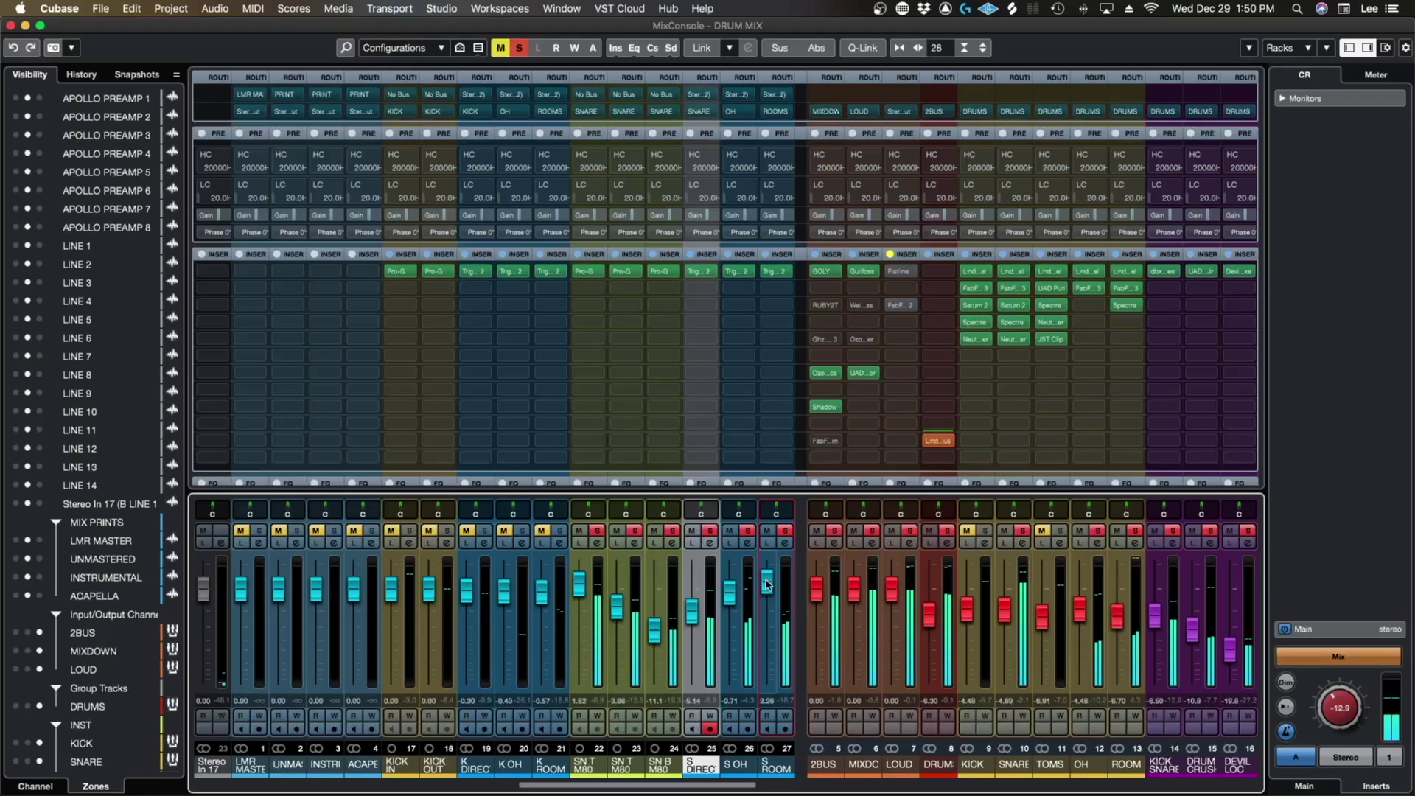
pyautogui.click(692, 612)
pyautogui.moveTo(692, 612); pyautogui.dragTo(691, 618)
pyautogui.moveTo(767, 584); pyautogui.dragTo(767, 579)
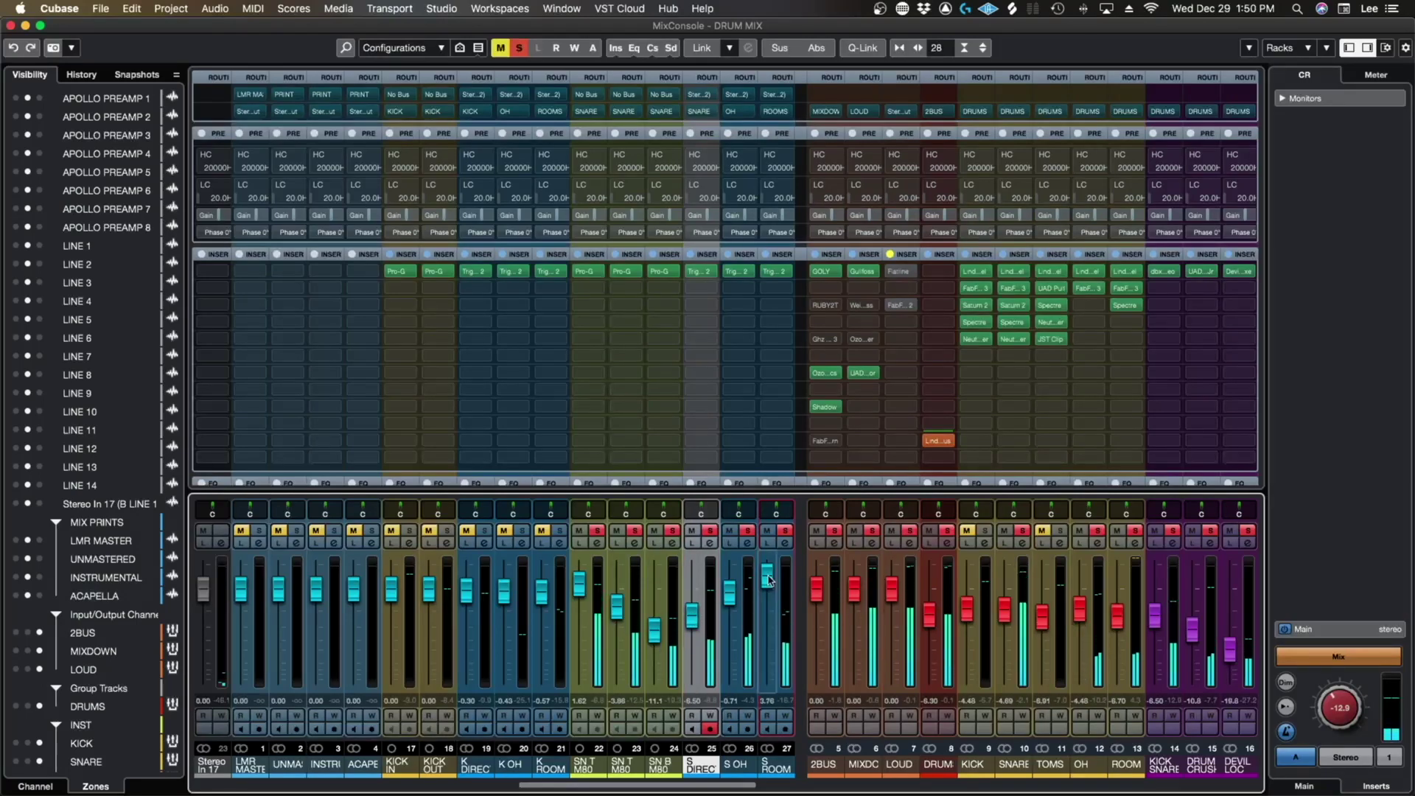
pyautogui.moveTo(767, 578); pyautogui.dragTo(767, 573)
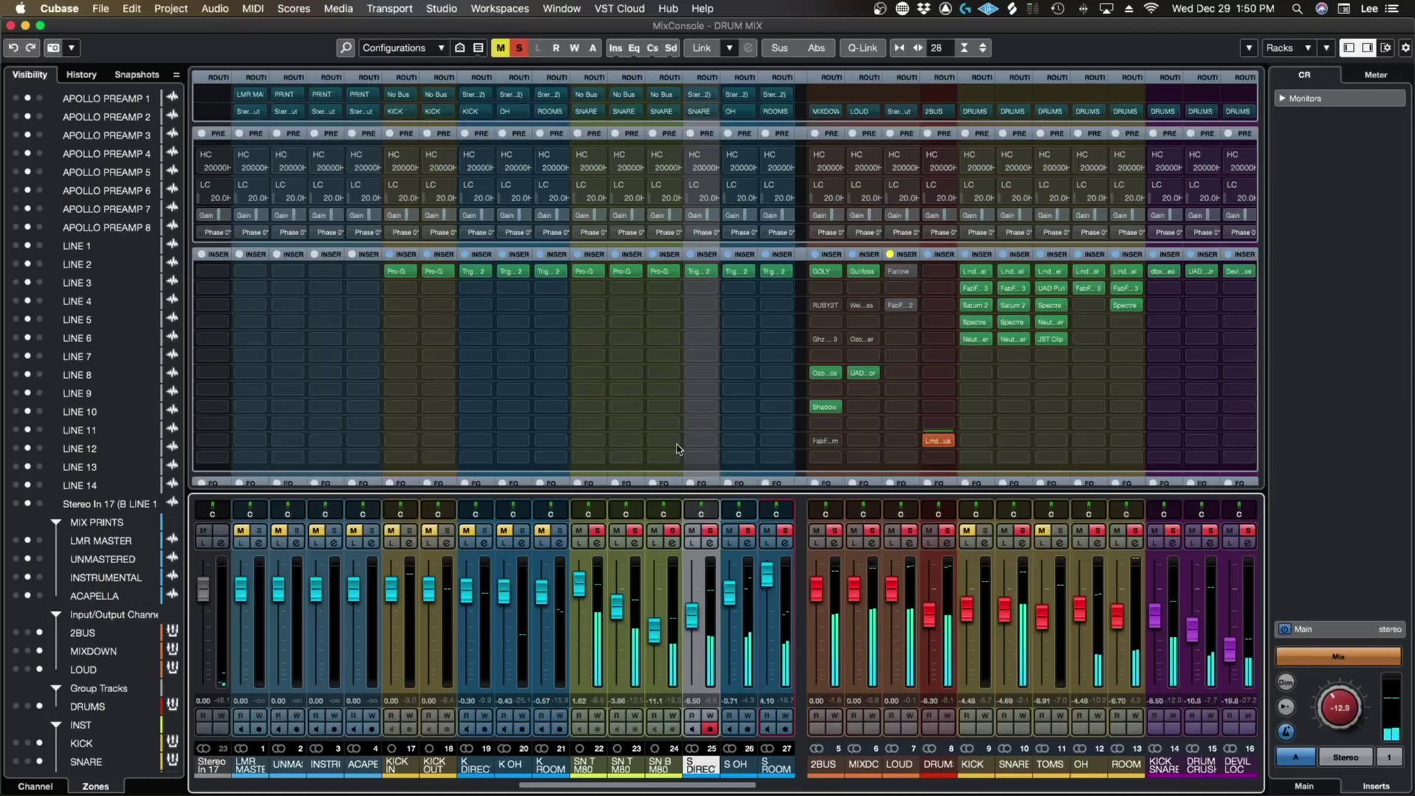
# Step: Deactivate all solos and rebalance the samples in the full mix: S DIRECT -5.30 dB, S ROOM 2.05 dB, K DIRECT 0.93 dB
pyautogui.click(519, 50)
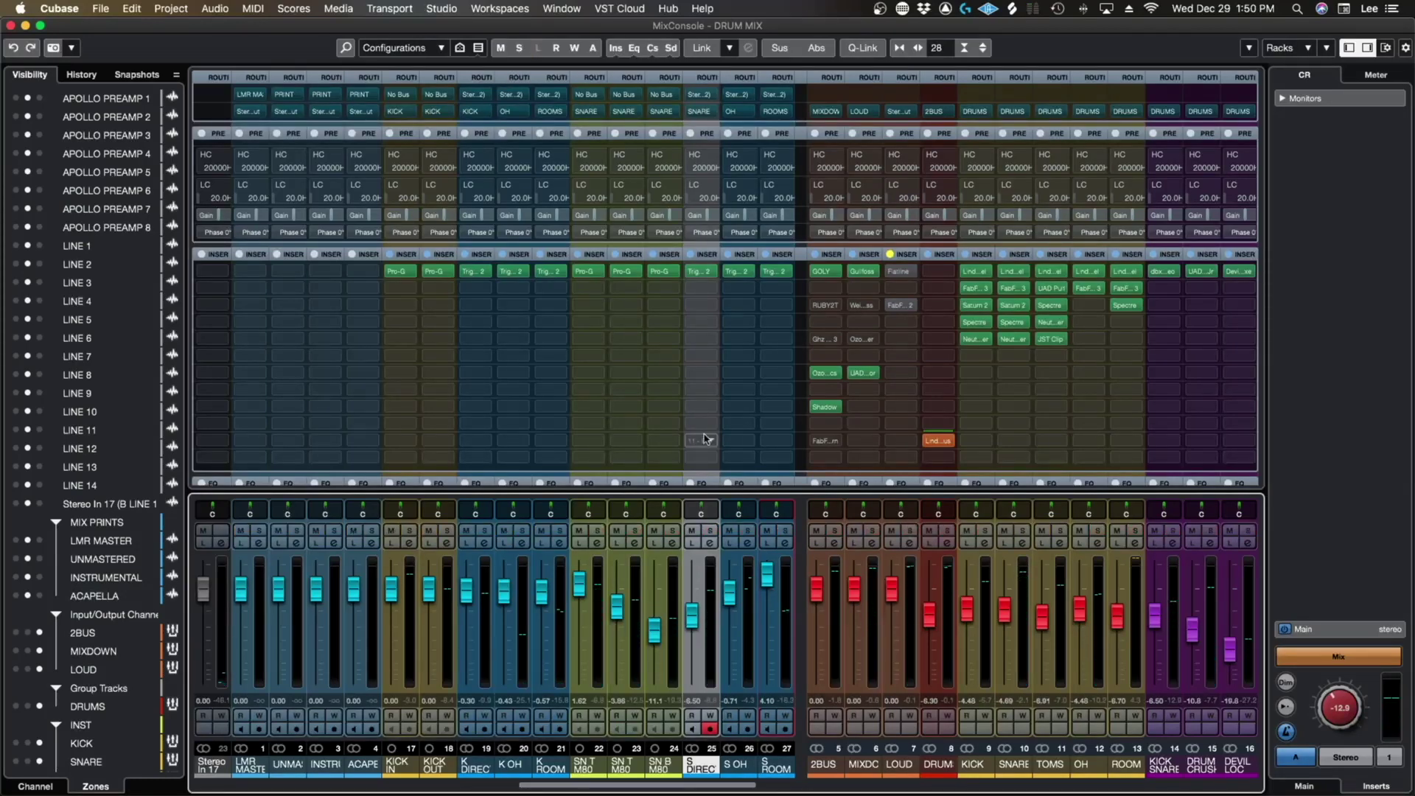
pyautogui.moveTo(692, 619); pyautogui.dragTo(696, 616)
pyautogui.moveTo(768, 574); pyautogui.dragTo(768, 583)
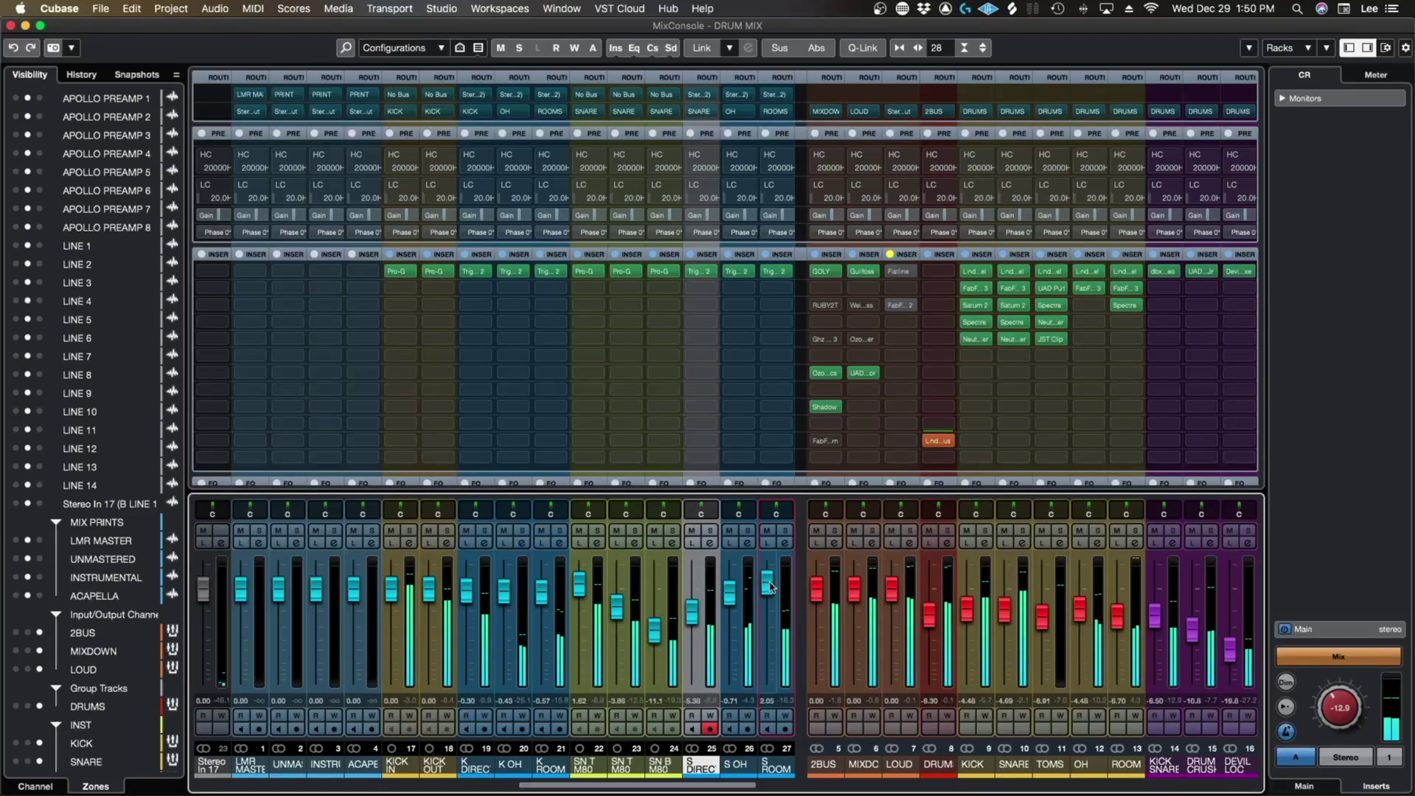
pyautogui.moveTo(462, 587); pyautogui.dragTo(463, 586)
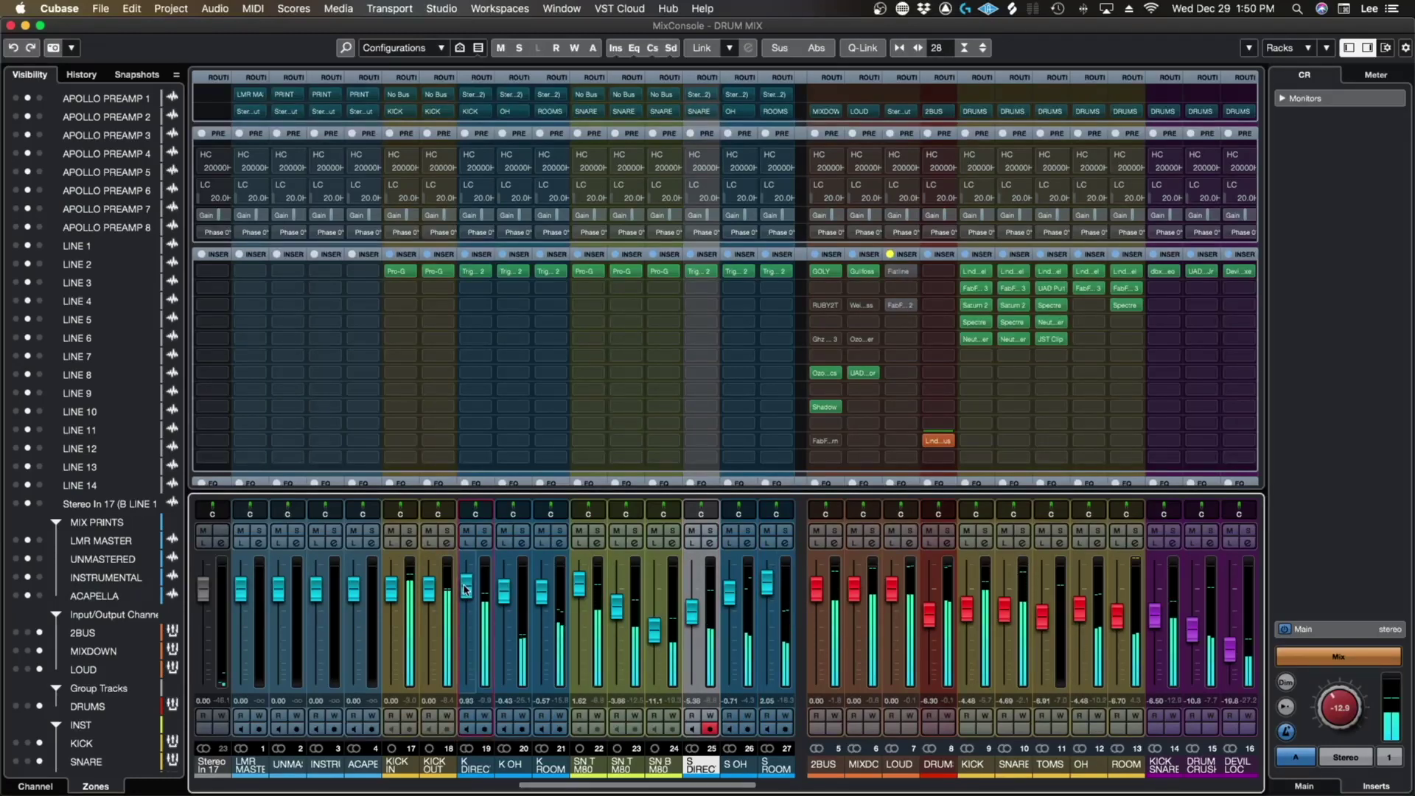
# Step: Select and Q-Link the three kick and three snare sample channels, then compare the full mix with them muted and unmuted together
pyautogui.click(475, 774)
pyautogui.keyDown('shift'); pyautogui.click(551, 769); pyautogui.keyUp('shift')
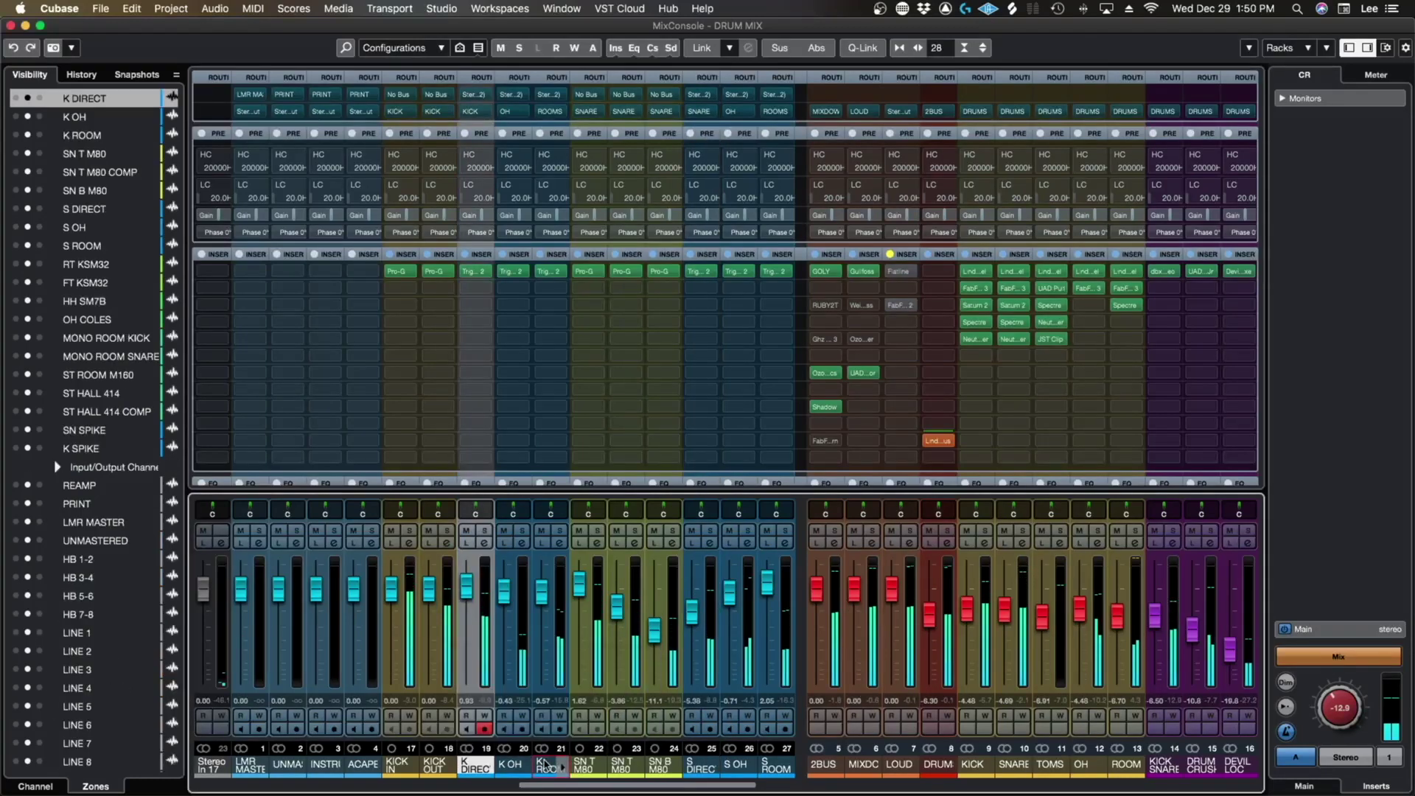
pyautogui.click(692, 768)
pyautogui.keyDown('shift'); pyautogui.click(734, 765); pyautogui.keyUp('shift')
pyautogui.keyDown('shift'); pyautogui.click(774, 766); pyautogui.keyUp('shift')
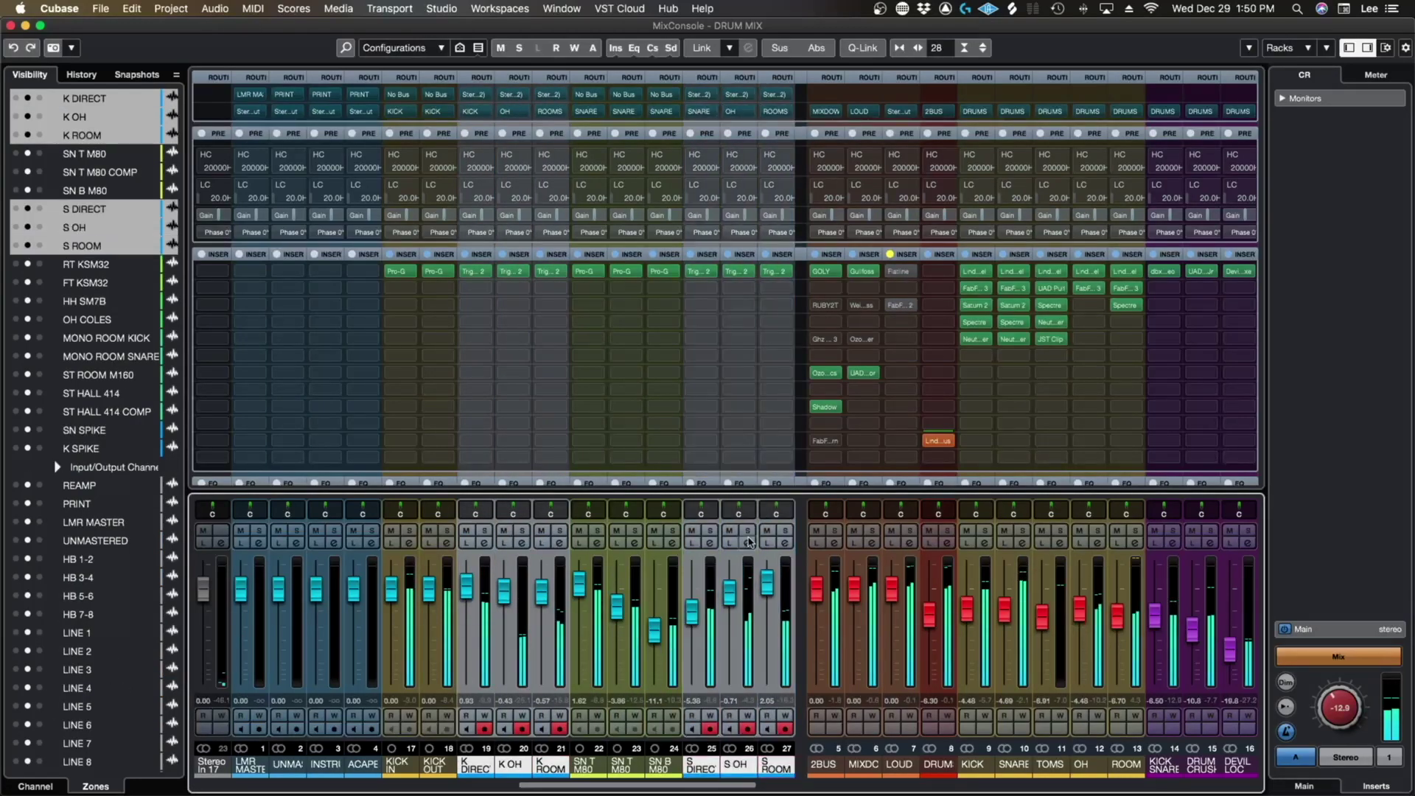
pyautogui.keyDown('alt'); pyautogui.keyDown('shift'); pyautogui.click(694, 531); pyautogui.keyUp('shift'); pyautogui.keyUp('alt')
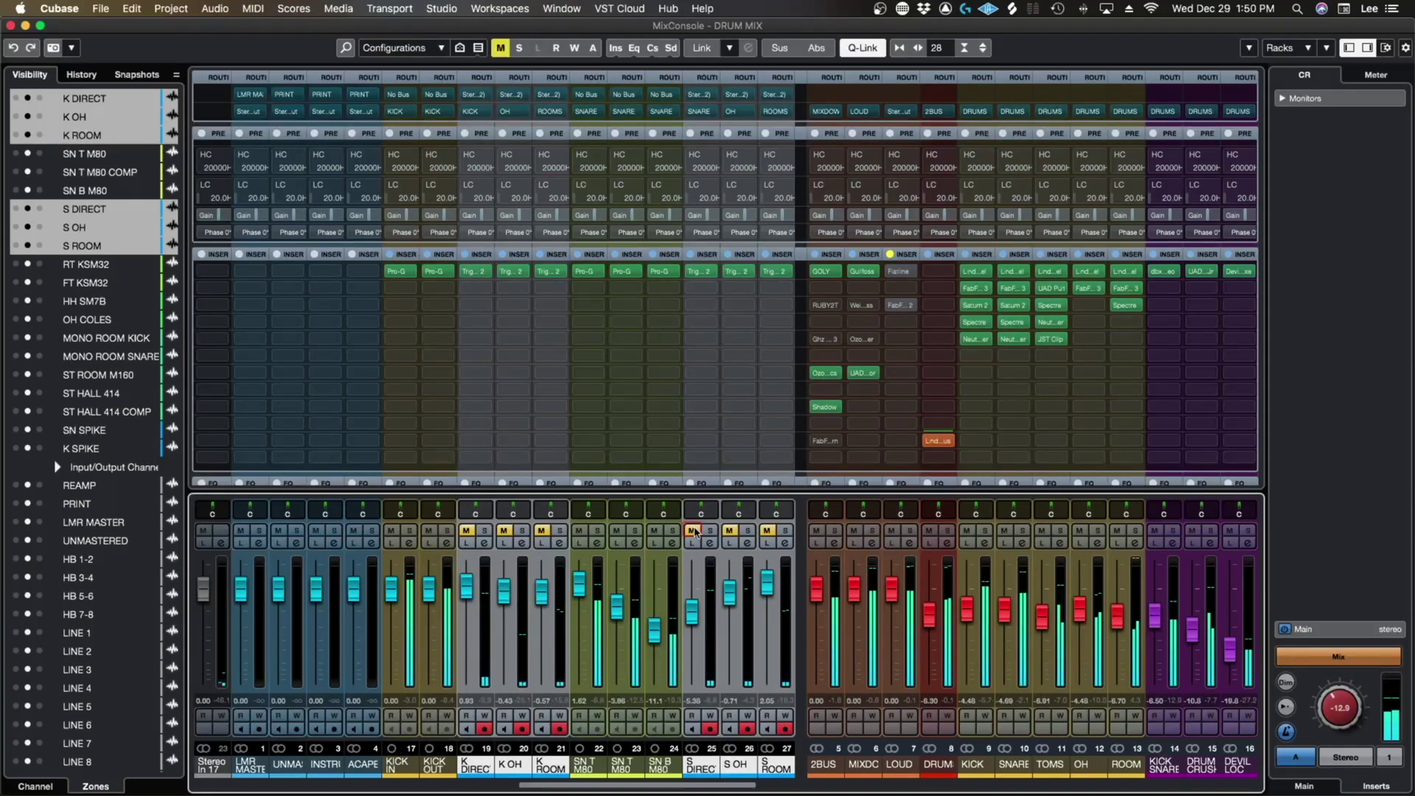
pyautogui.click(694, 530)
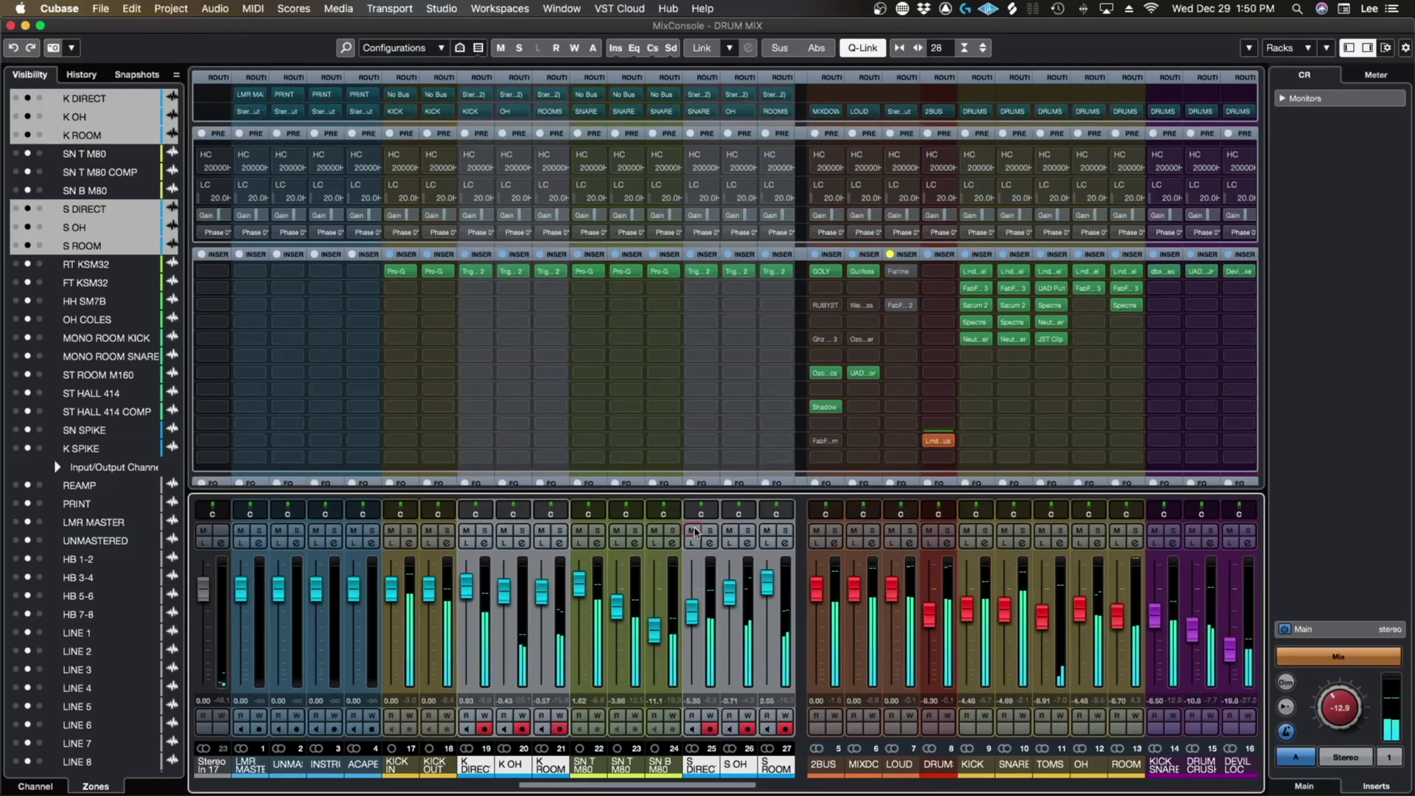
pyautogui.click(694, 530)
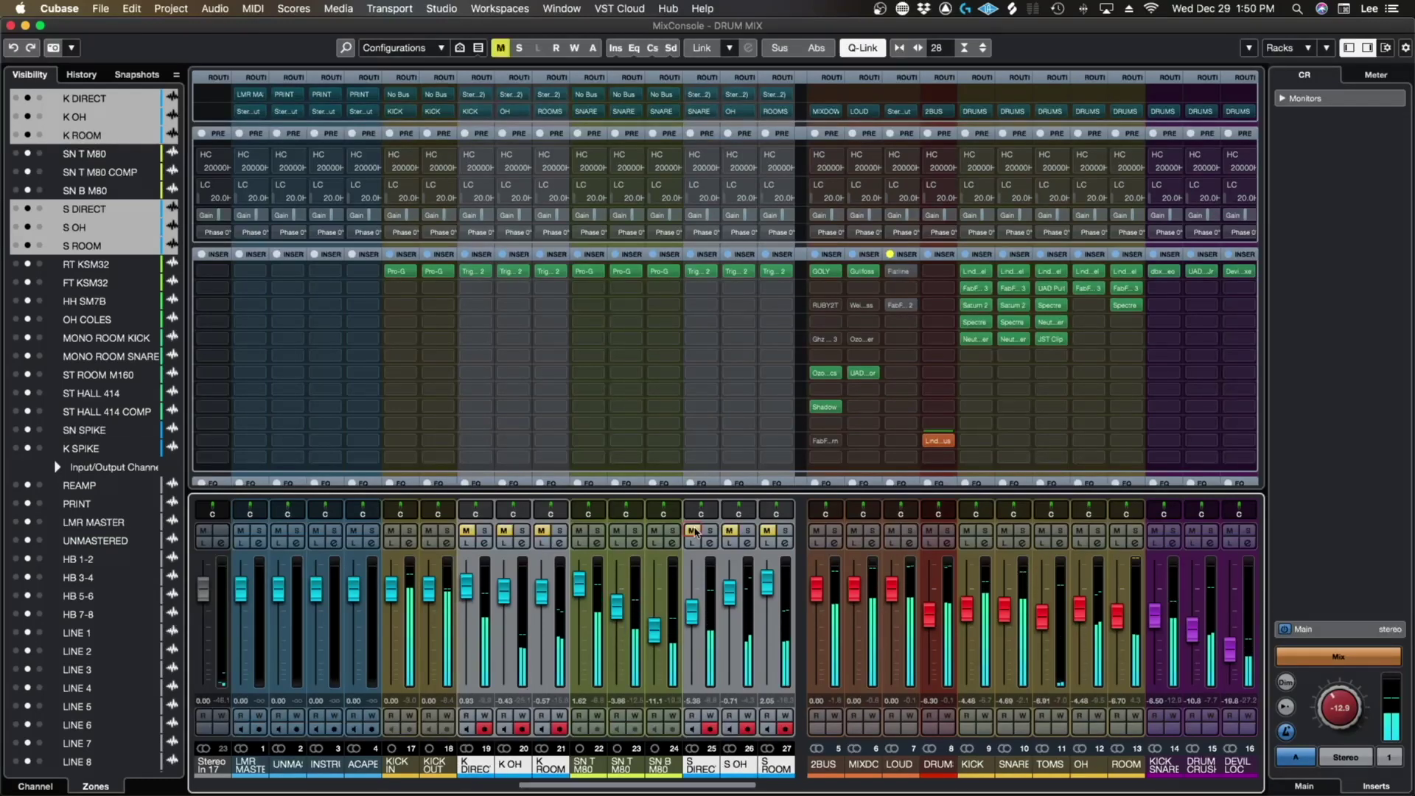
pyautogui.click(694, 530)
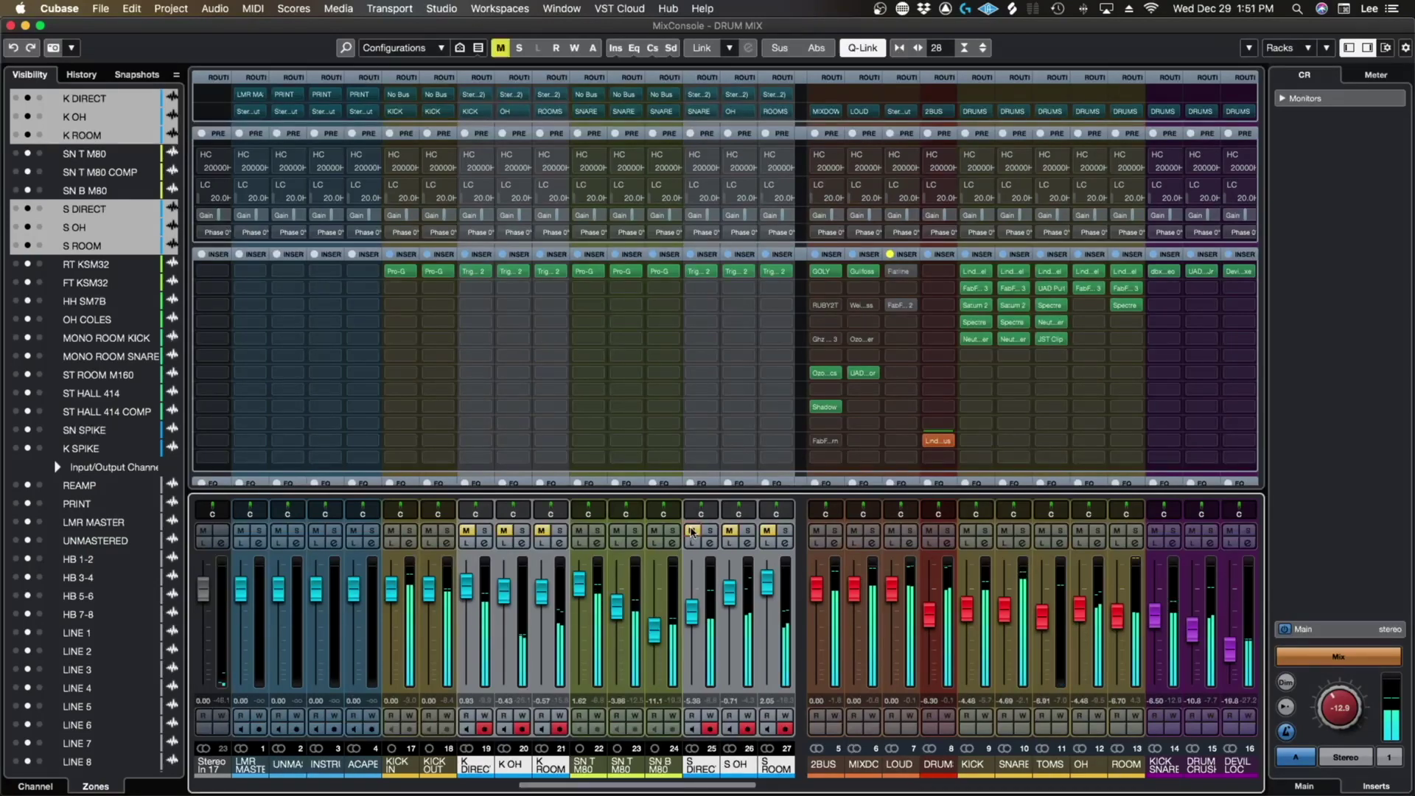
pyautogui.click(692, 532)
pyautogui.click(693, 531)
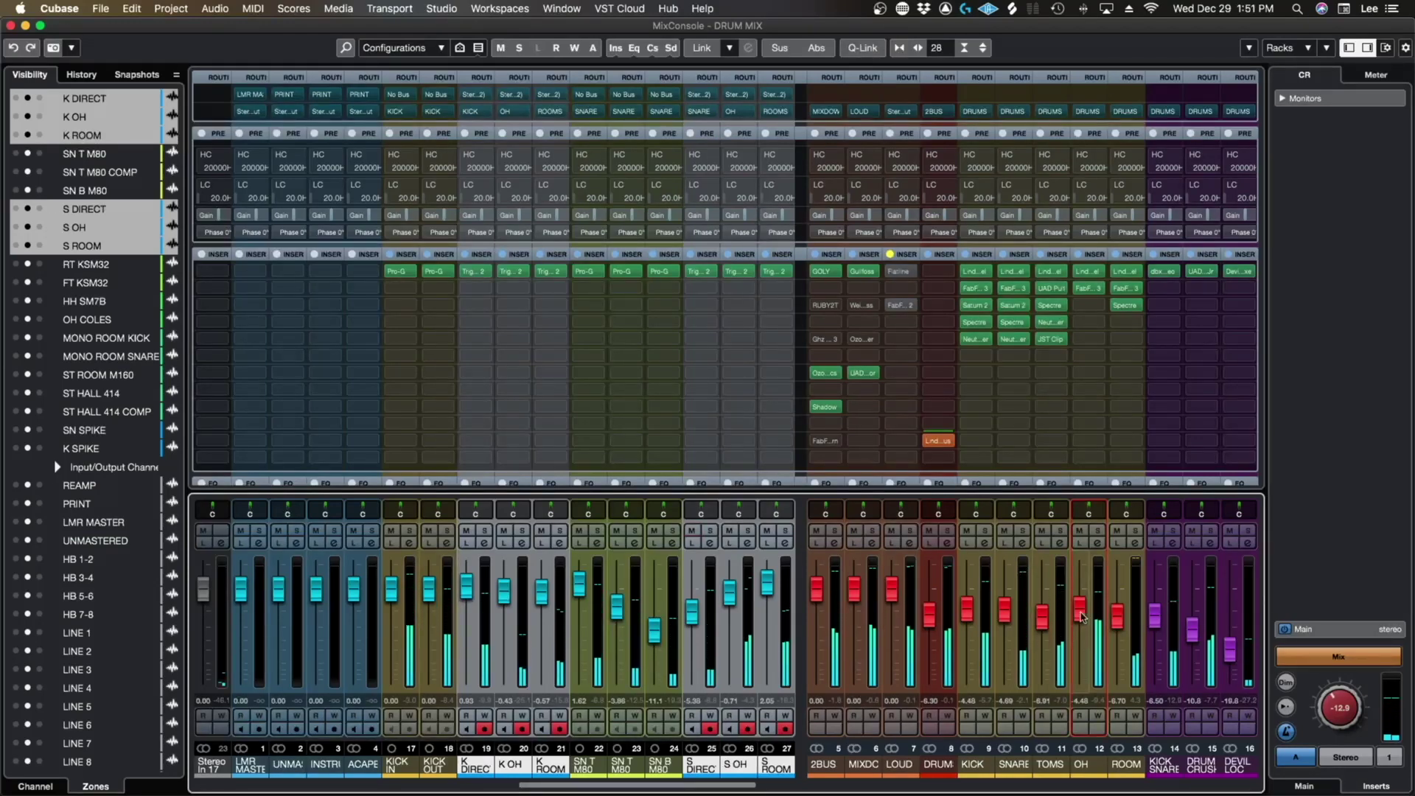
# Step: Raise the TOMS group fader slightly
pyautogui.moveTo(1042, 616); pyautogui.dragTo(1041, 612)
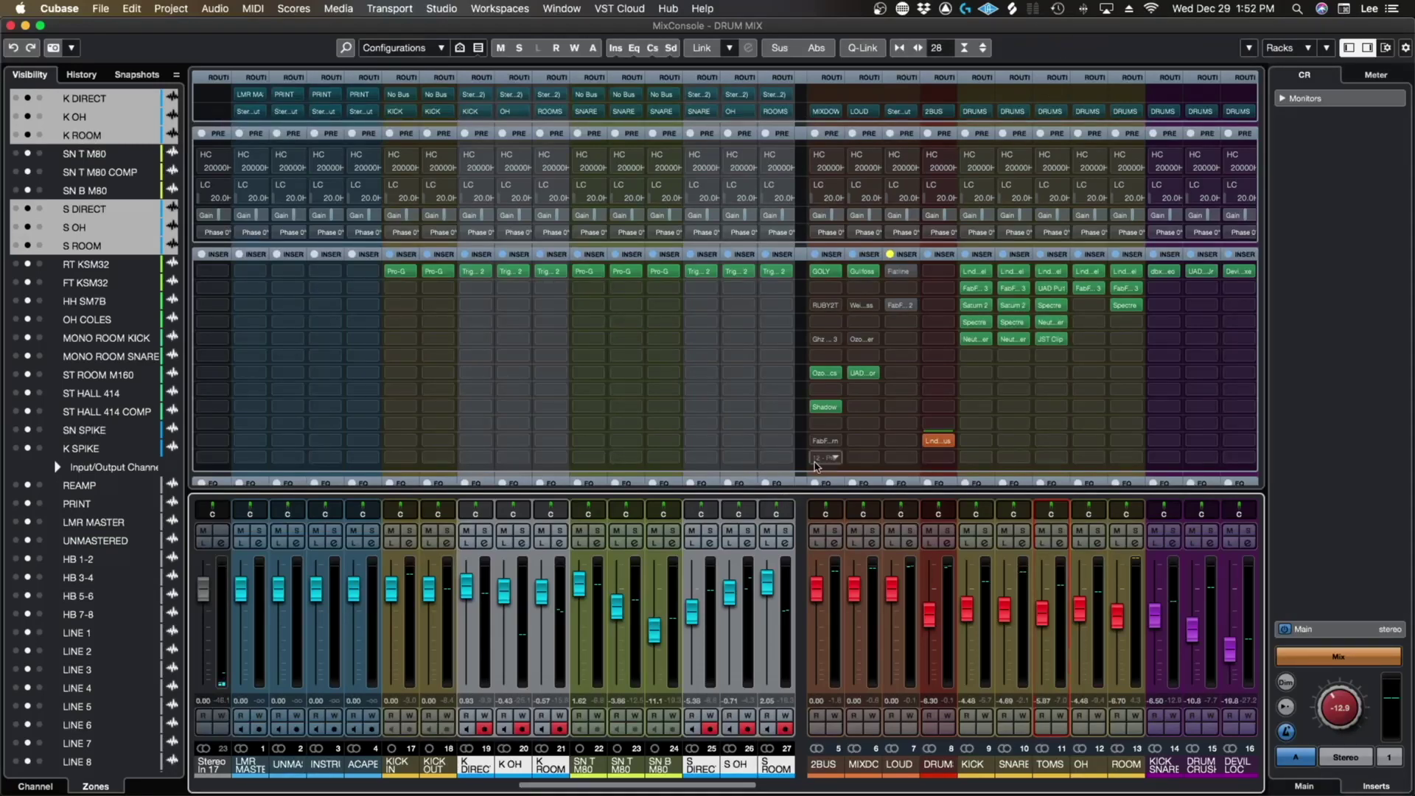
pyautogui.click(816, 440)
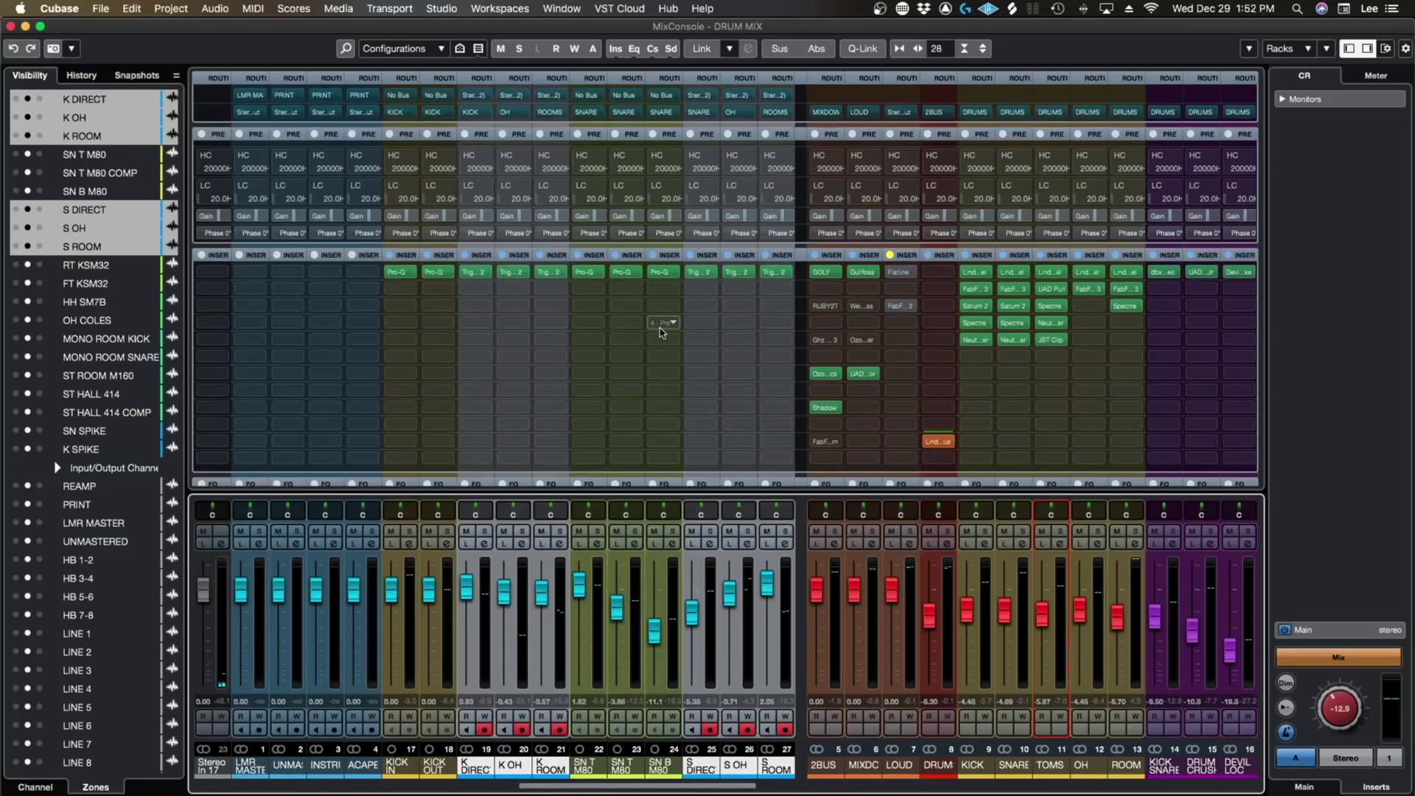
# Step: Activate the two bypassed inserts on the LOUD channel and lower the Control Room level to -14.5 dB
pyautogui.moveTo(575, 785); pyautogui.dragTo(681, 785)
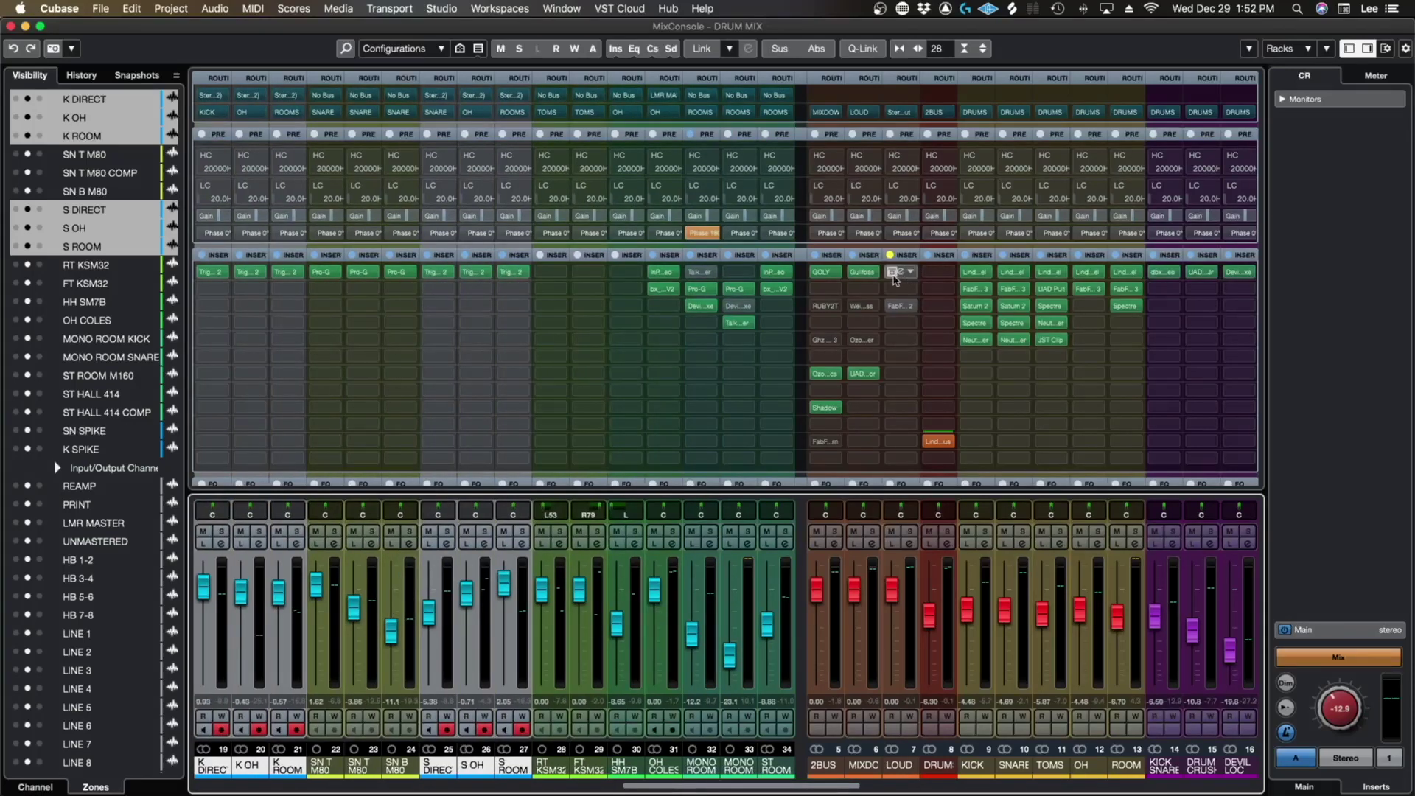
pyautogui.click(893, 305)
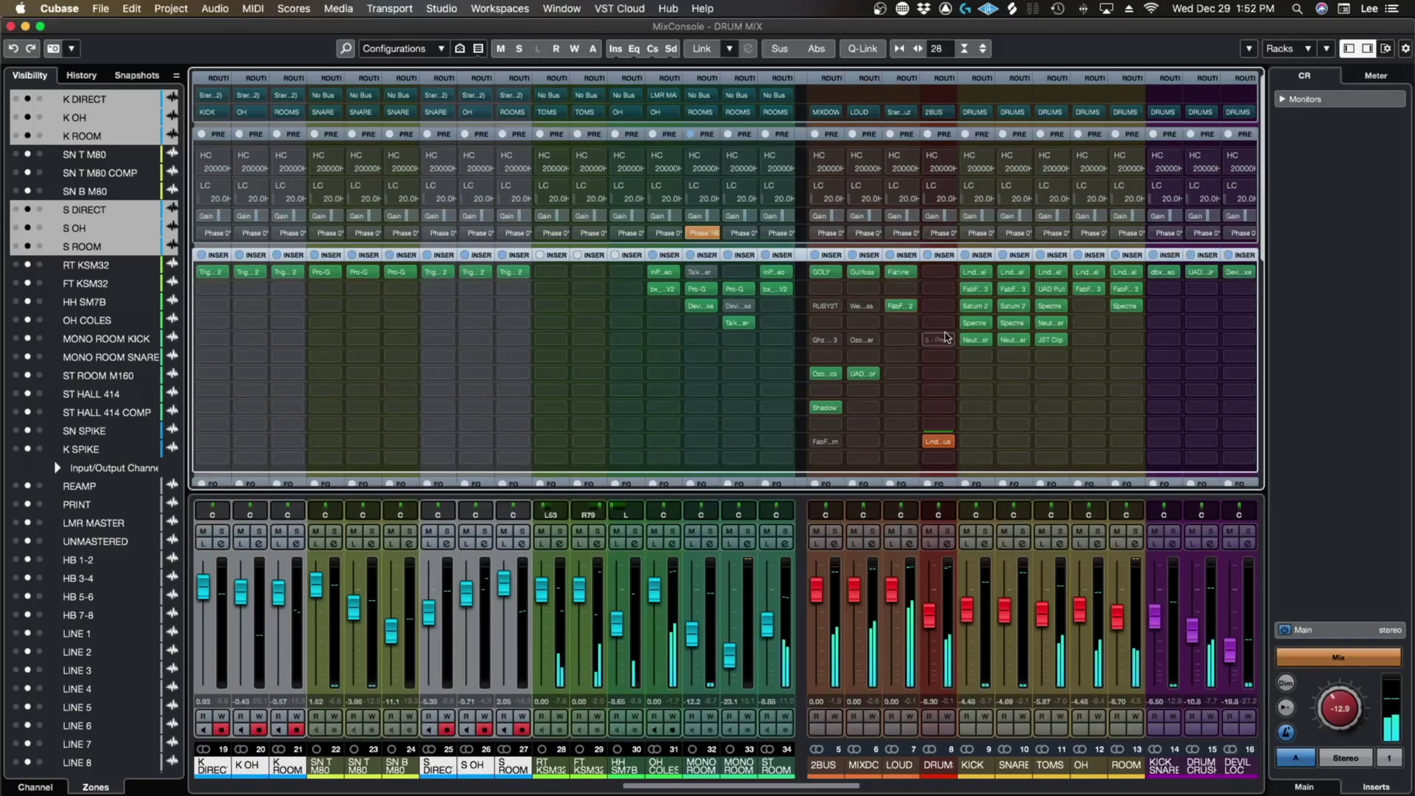
pyautogui.moveTo(1337, 704); pyautogui.dragTo(1300, 687)
# Step: Play the arrangement from bar 71 in the project window and raise the Control Room level to -11.6 dB
pyautogui.press('F3')
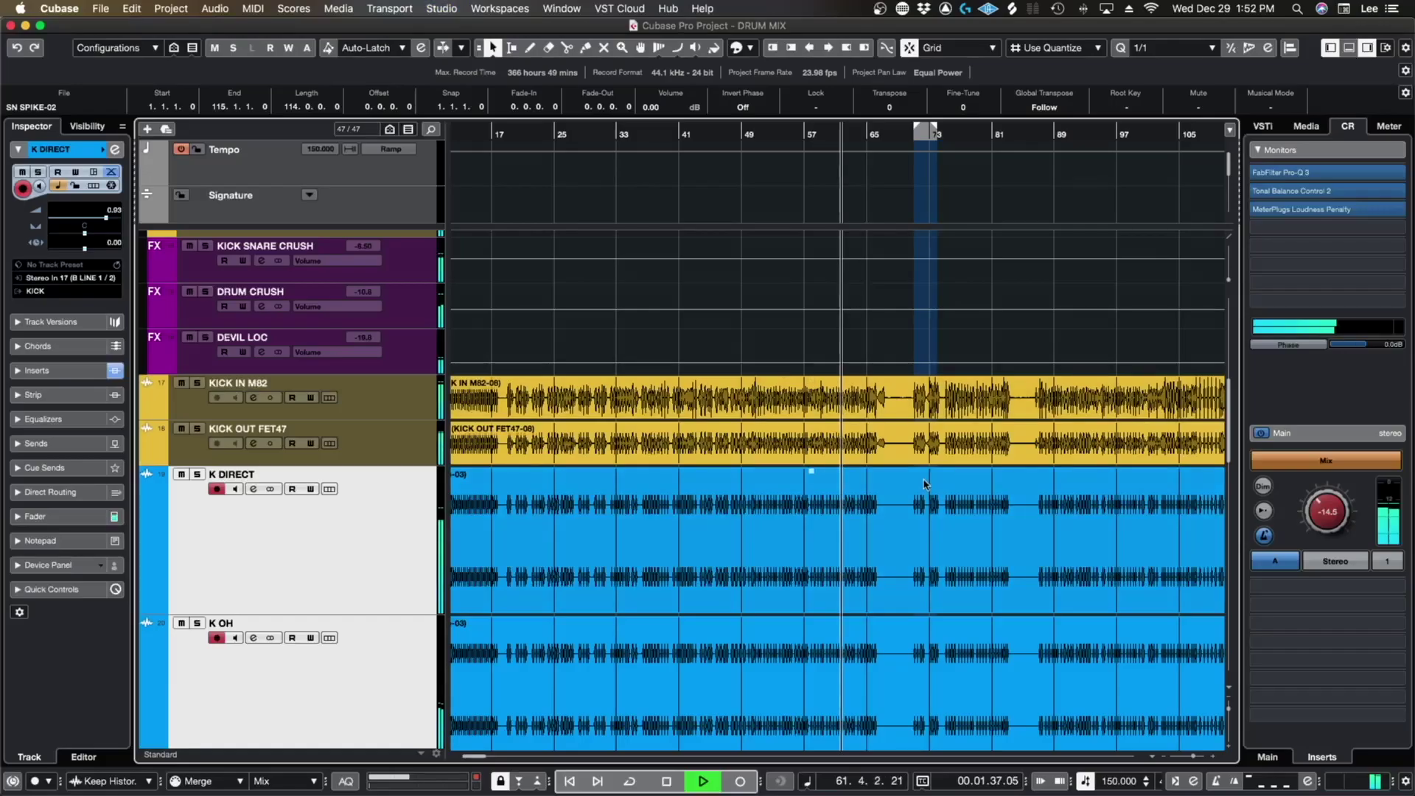
pyautogui.scroll(-1, 899, 509)
pyautogui.hscroll(3, 899, 508)
pyautogui.hscroll(-2, 900, 509)
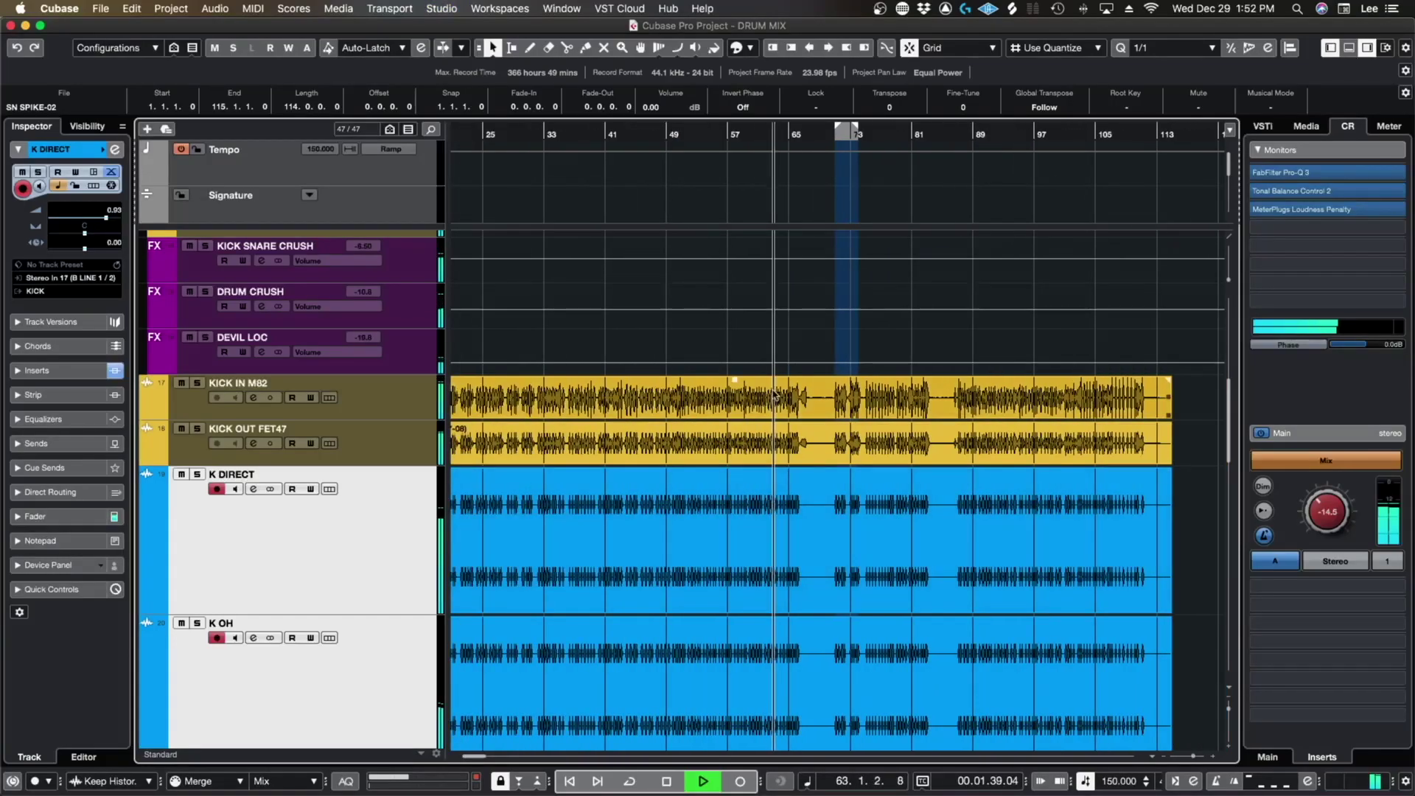
pyautogui.click(837, 136)
pyautogui.scroll(5, 865, 529)
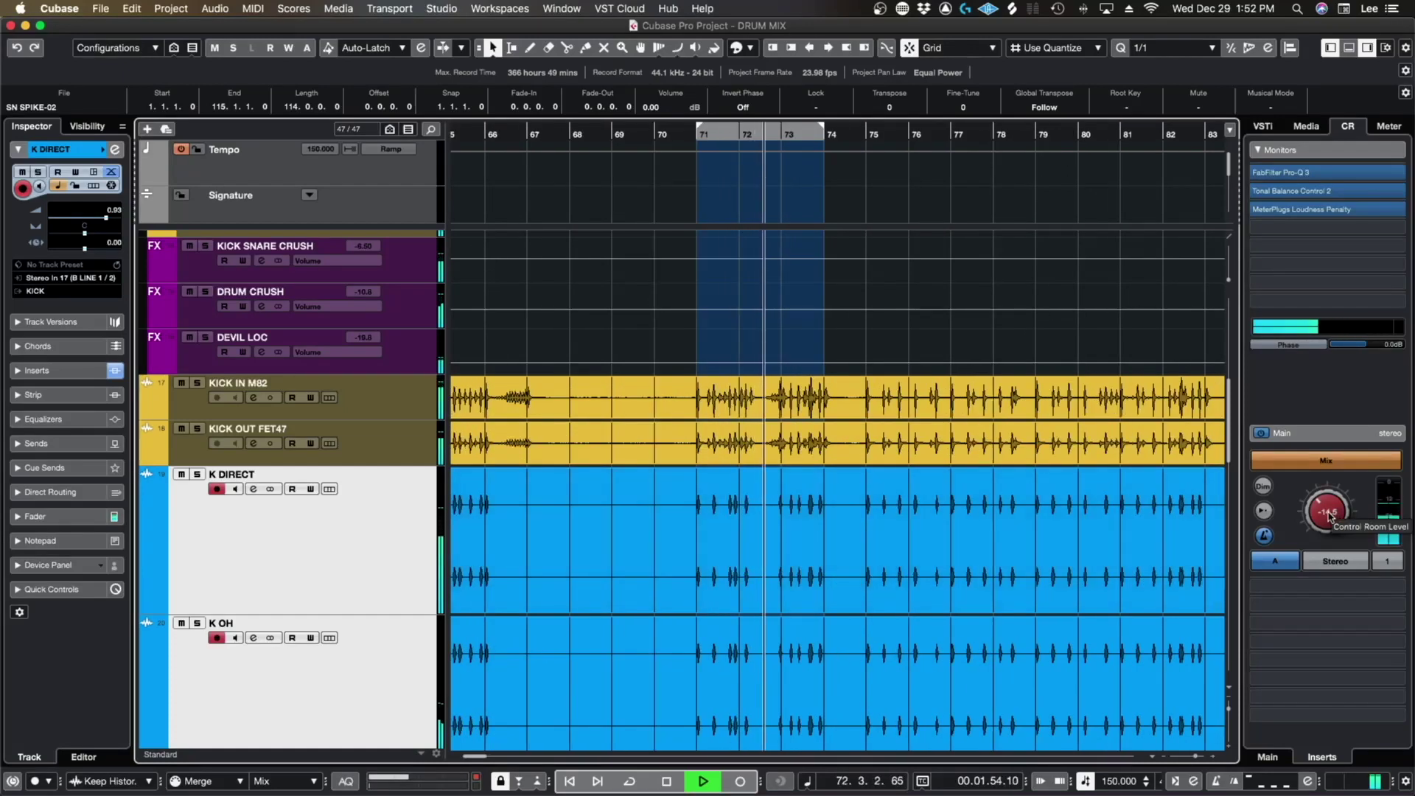
pyautogui.moveTo(1327, 516); pyautogui.dragTo(1329, 506)
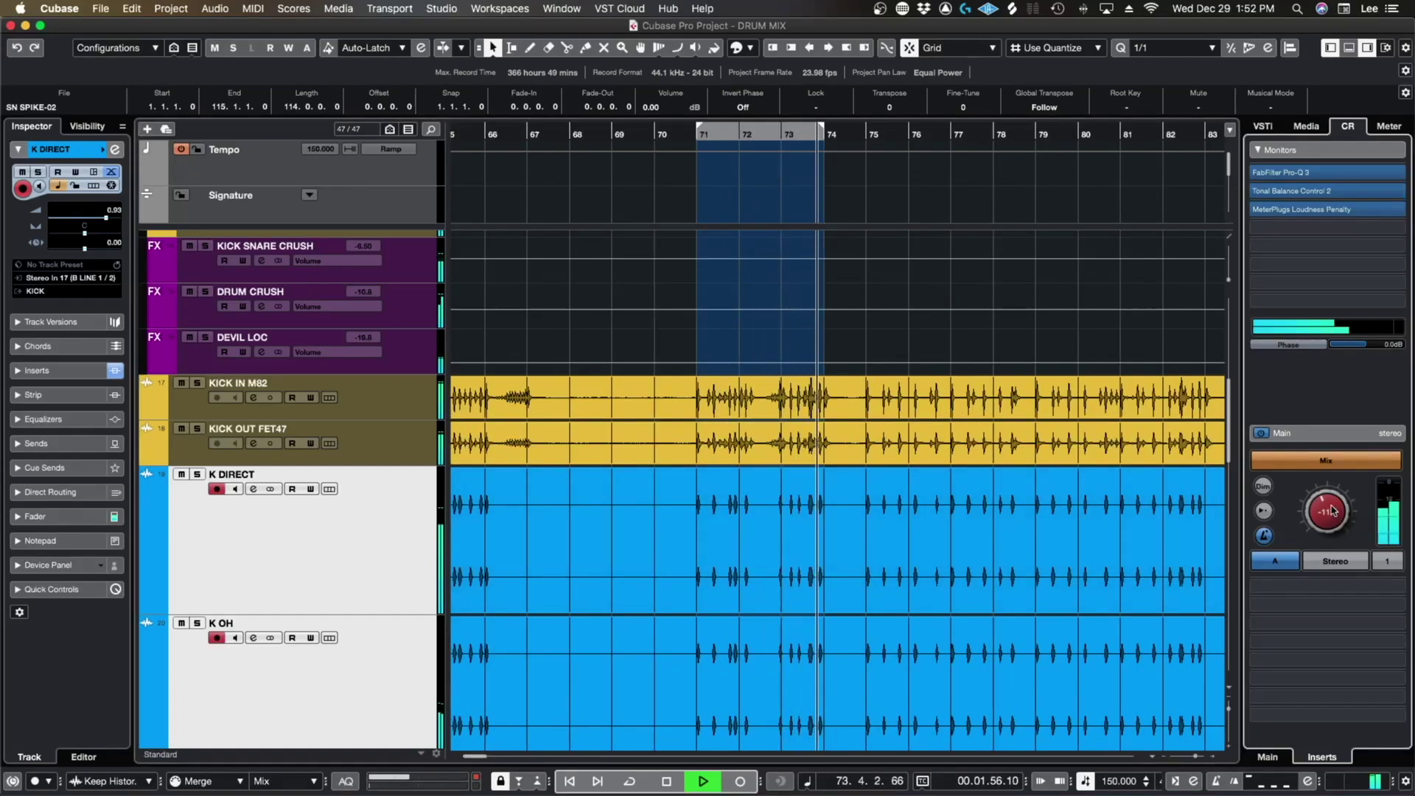
pyautogui.scroll(2, 972, 534)
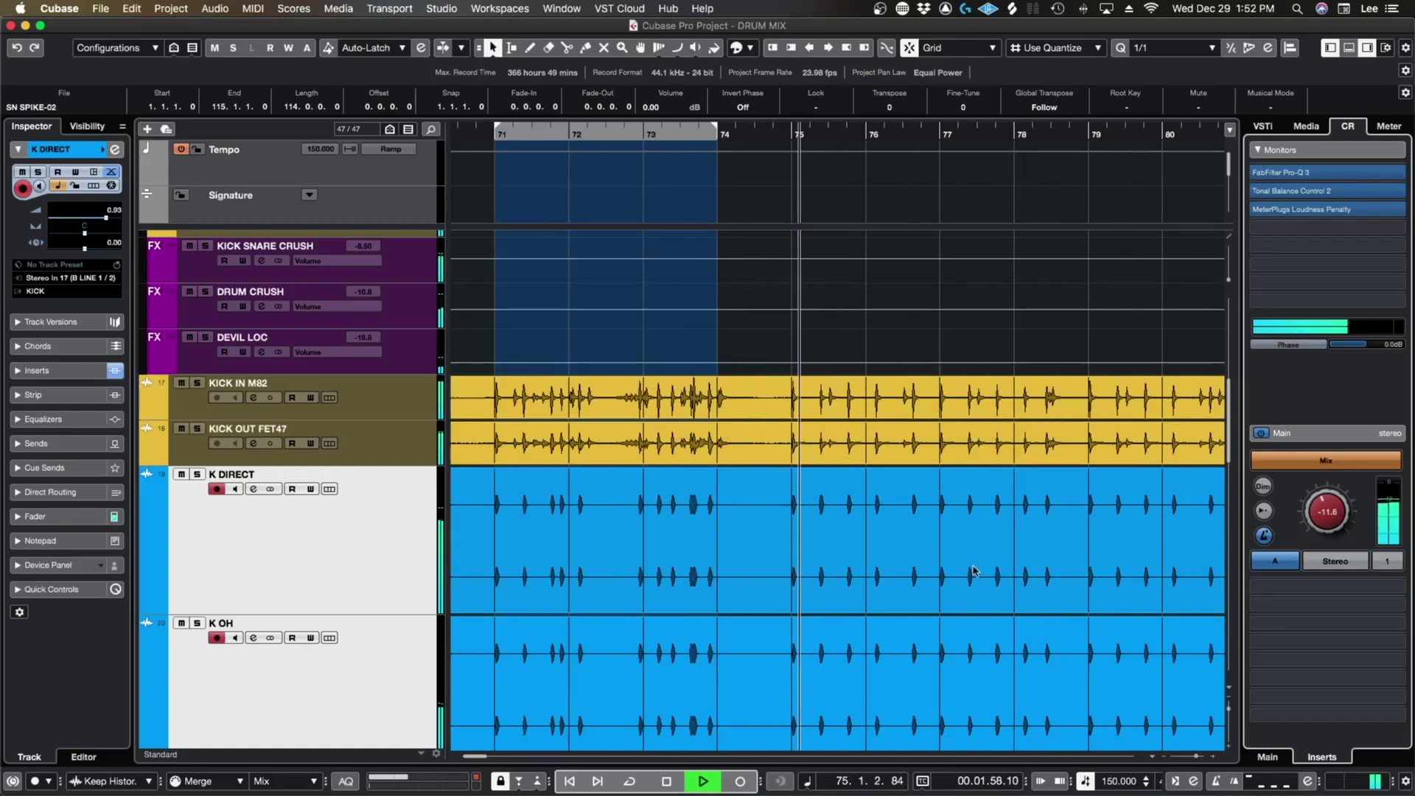
# Step: Examine the kick and snare sample tracks and the tom, overhead and room tracks during playback, and stop playback
pyautogui.scroll(-2, 972, 571)
pyautogui.scroll(-2, 969, 572)
pyautogui.scroll(-1, 968, 571)
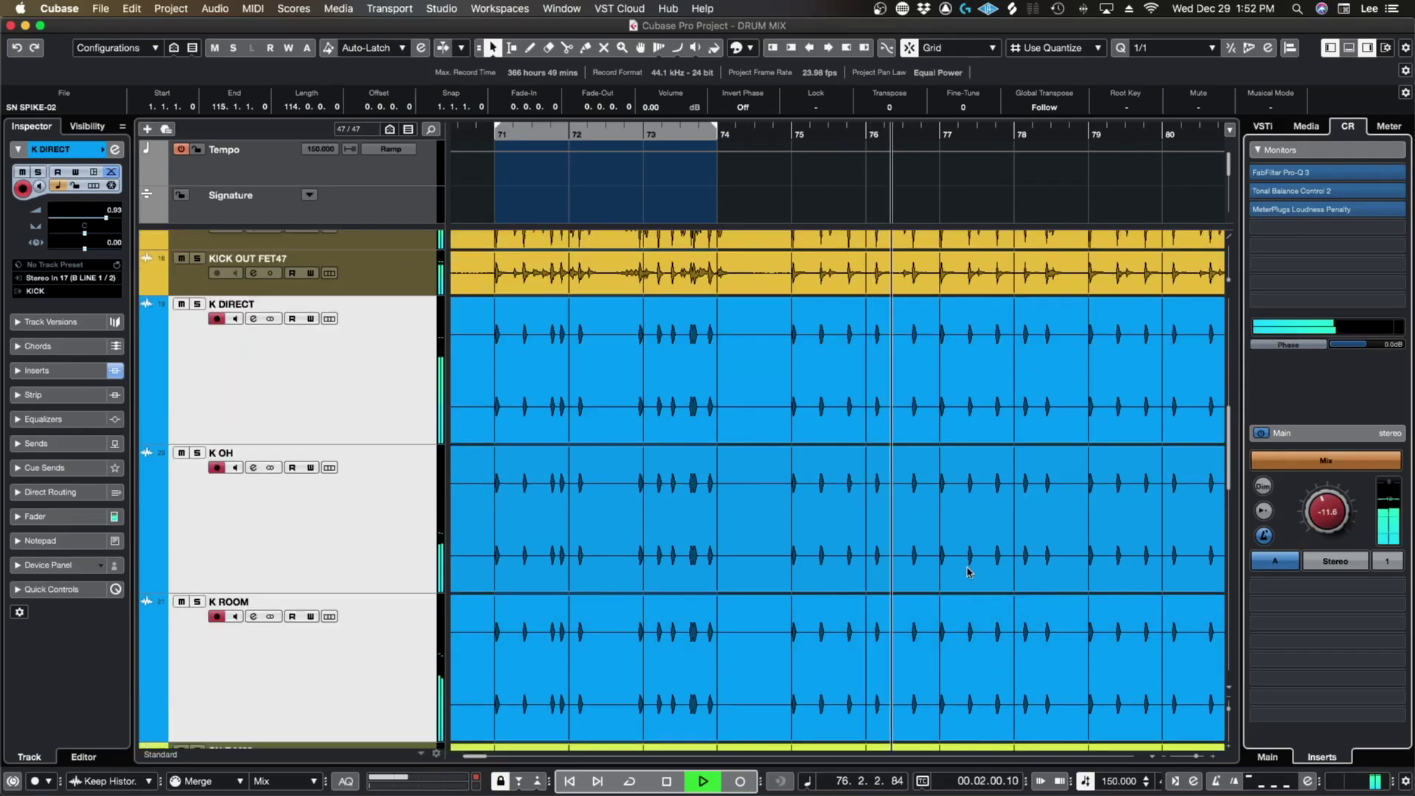
pyautogui.scroll(-5, 968, 571)
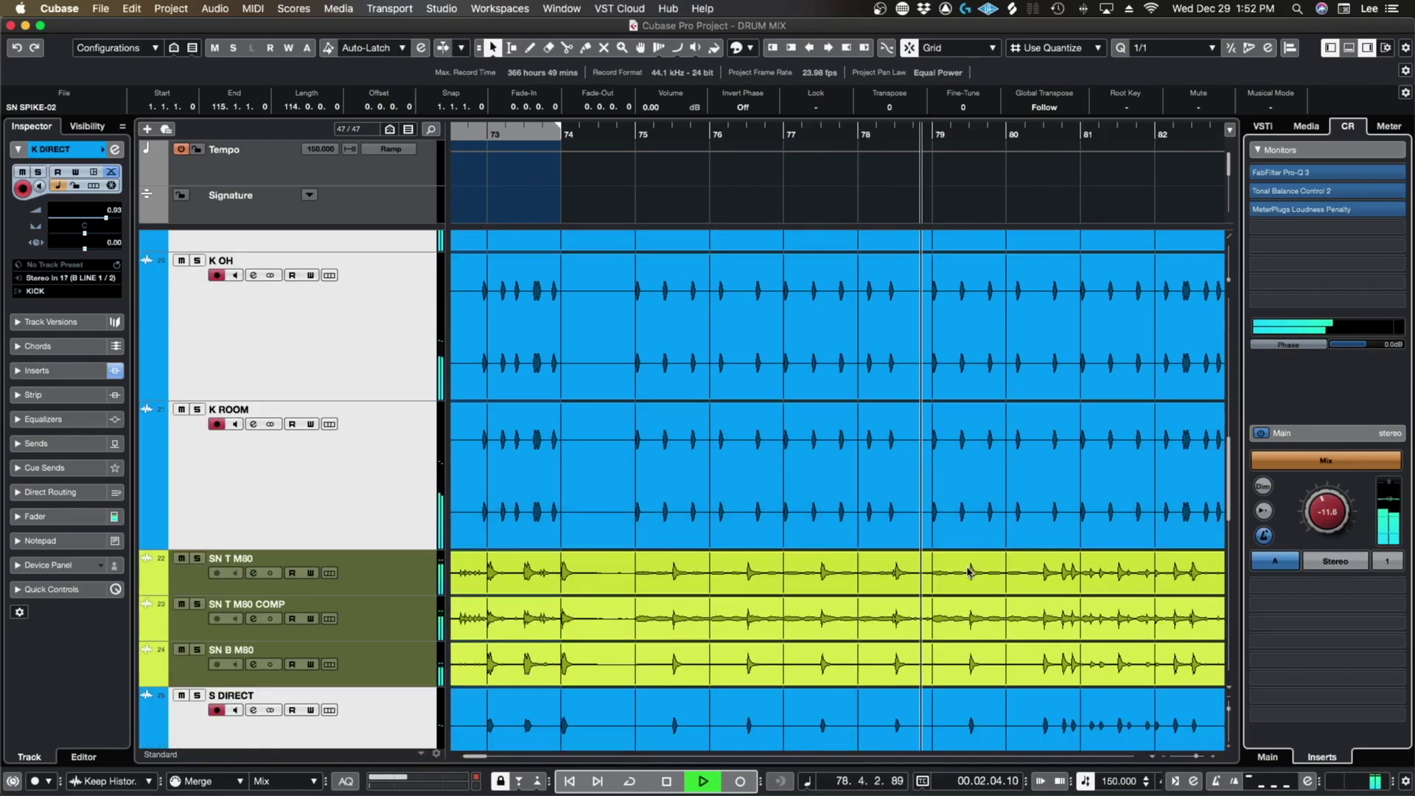
pyautogui.scroll(-5, 968, 571)
pyautogui.scroll(-3, 968, 571)
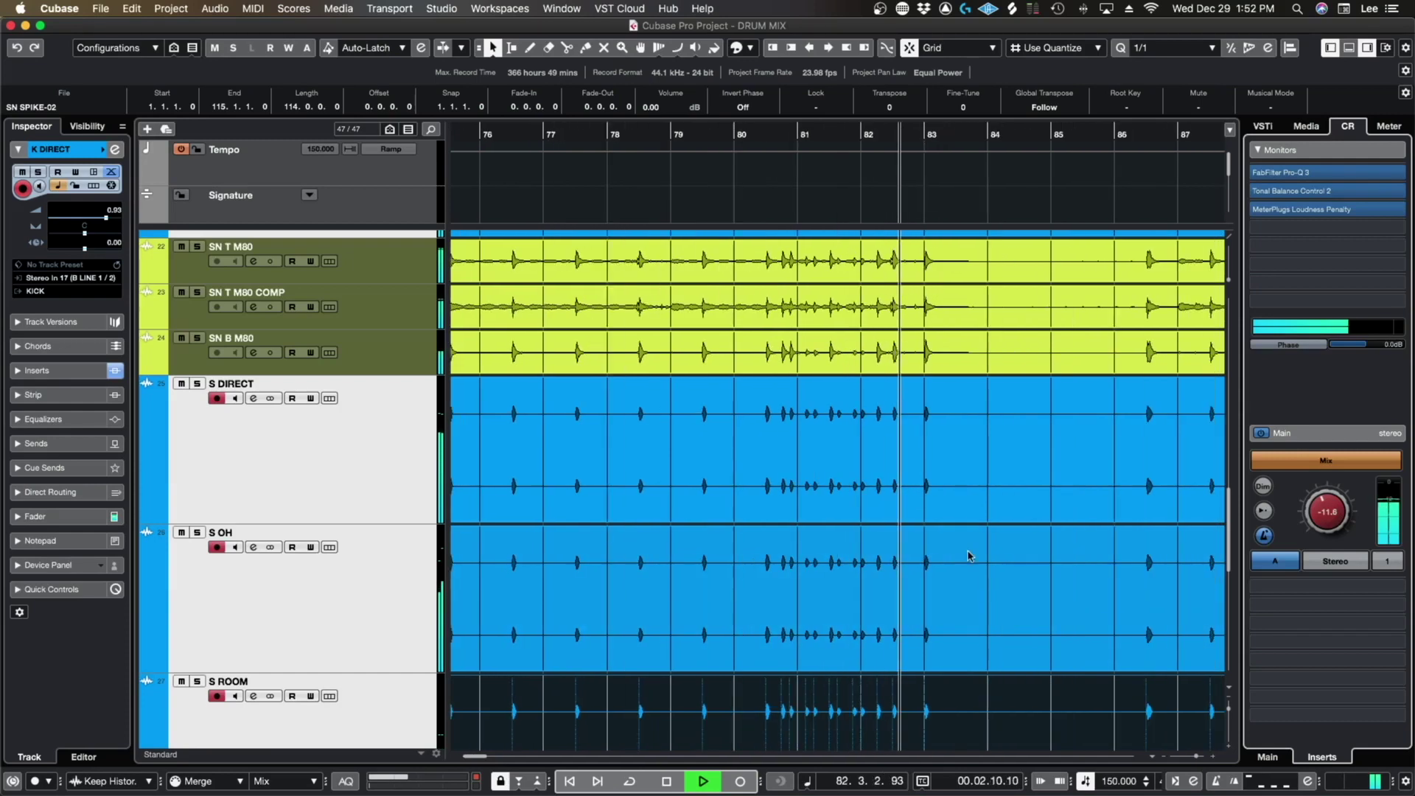
pyautogui.scroll(-10, 967, 556)
pyautogui.scroll(-8, 967, 557)
pyautogui.press('space')
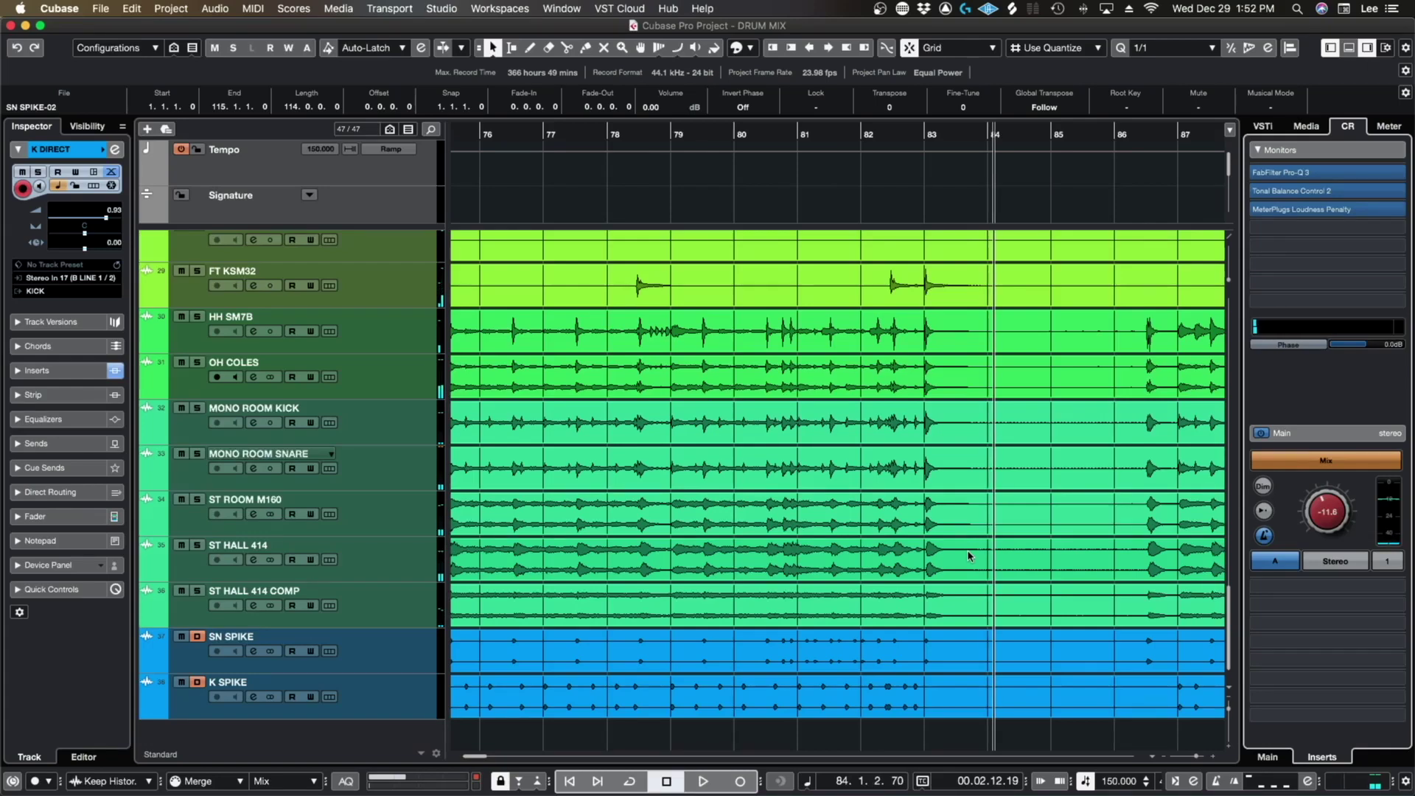
# Step: Place the playback position at bar 90 in the arrangement and return to the kick sample tracks
pyautogui.press('F3')
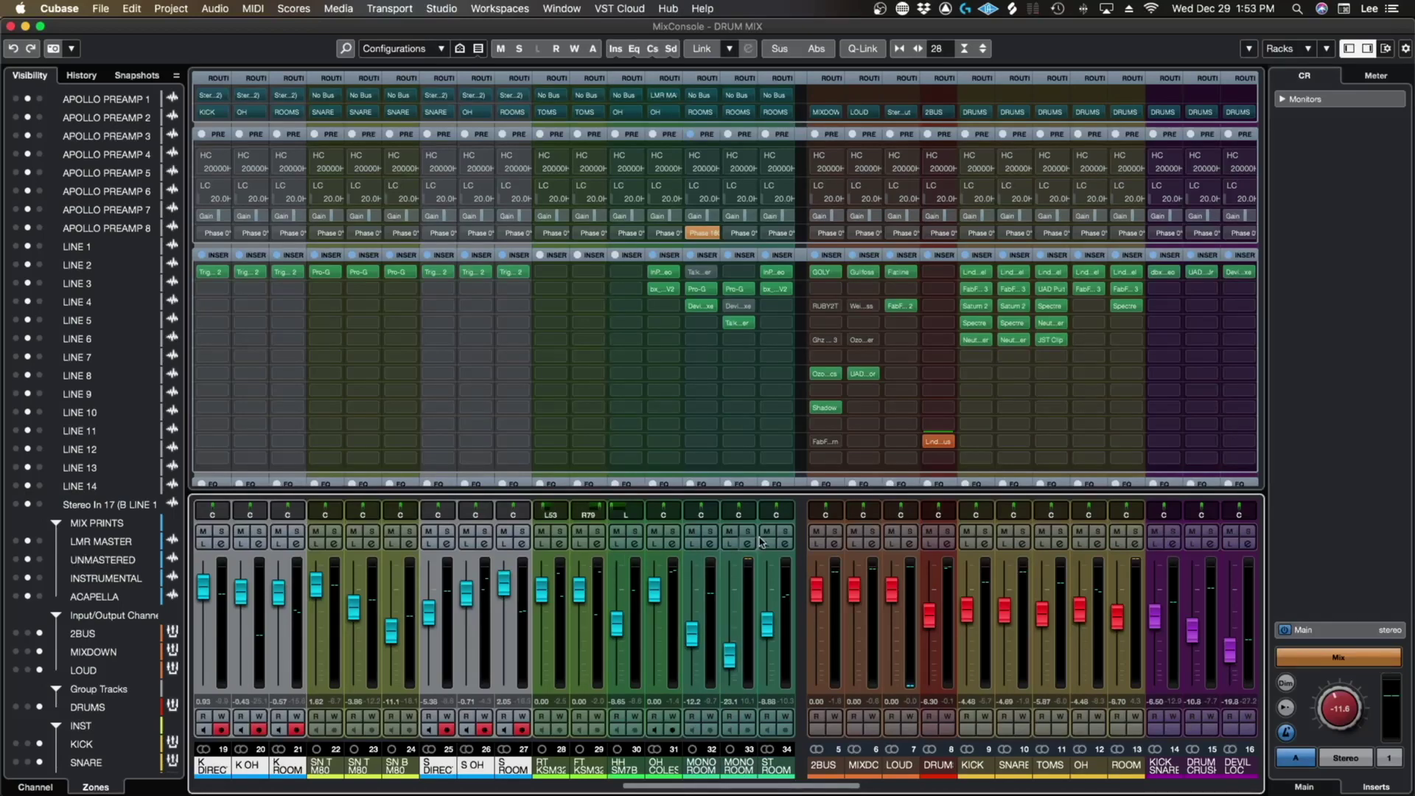
pyautogui.press('F3')
pyautogui.scroll(-5, 578, 235)
pyautogui.click(704, 142)
pyautogui.scroll(2, 750, 430)
pyautogui.scroll(2, 750, 428)
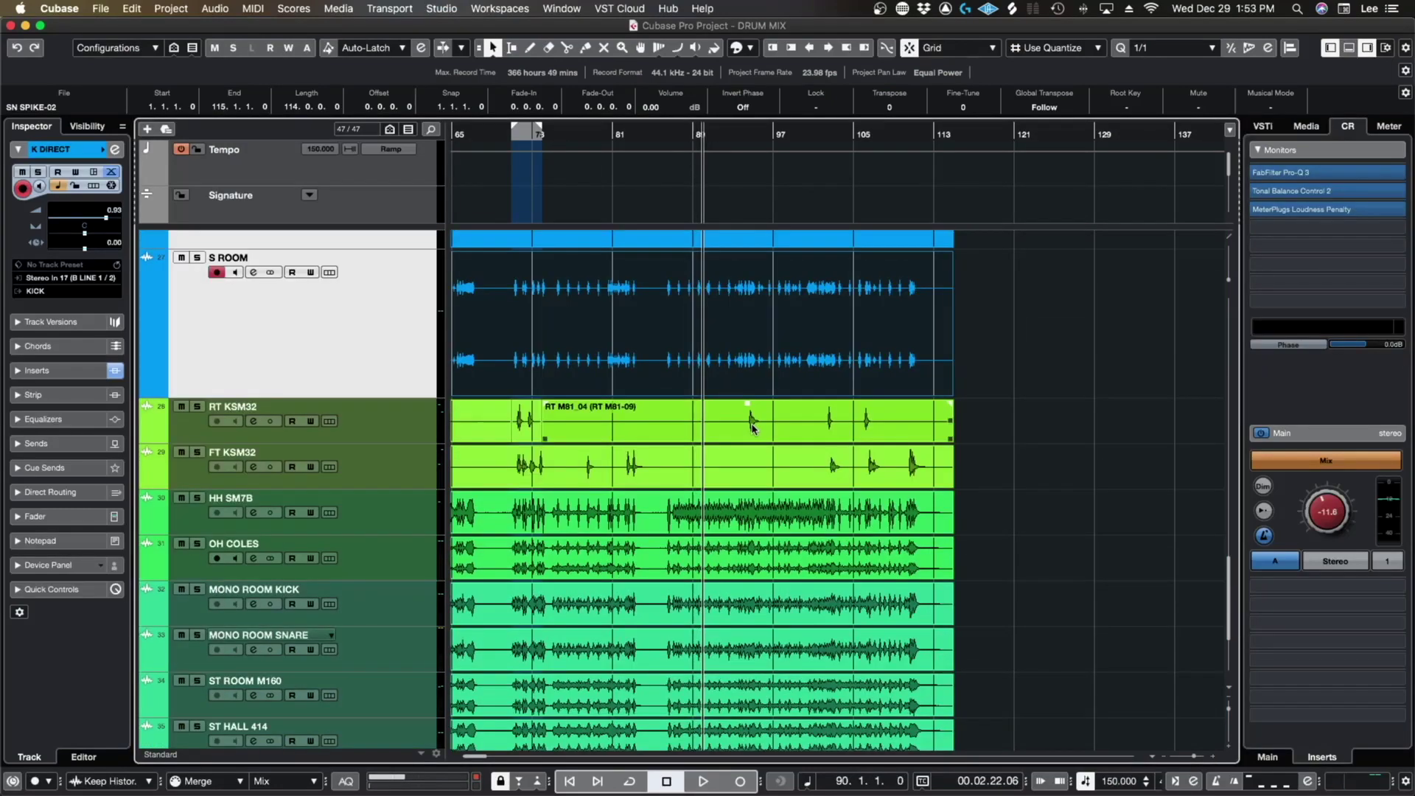
pyautogui.scroll(10, 751, 427)
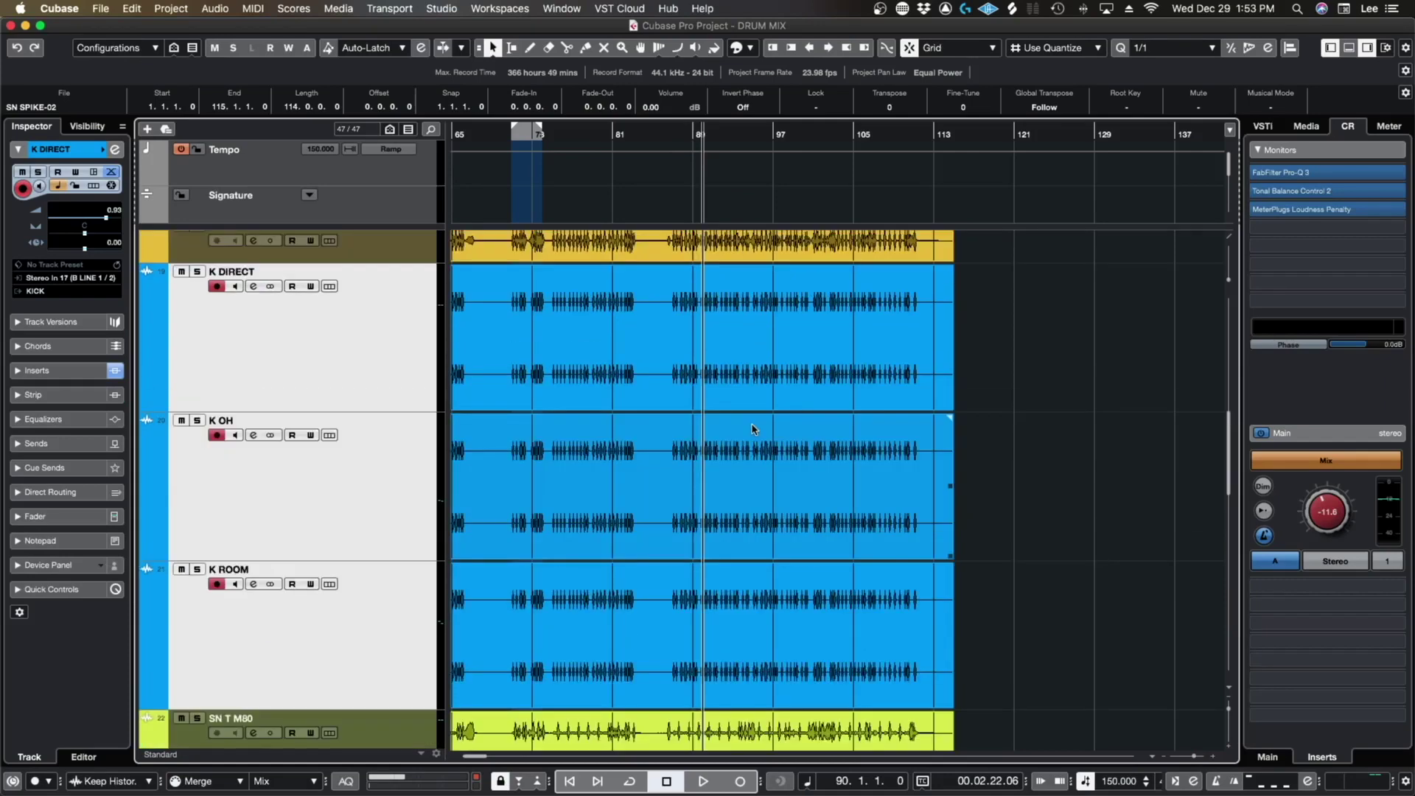